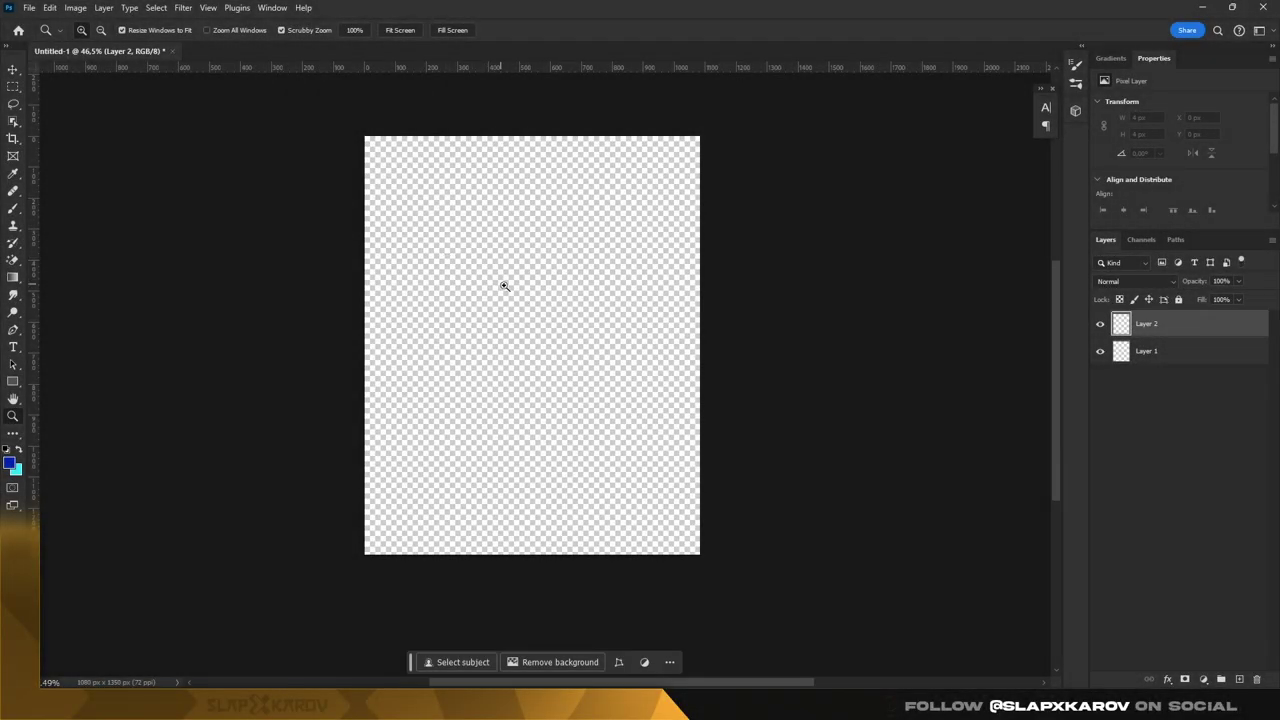
Zoom out and pick the Brush tool with a Hard Round tip.
drag(504, 286, 466, 326)
click(12, 210)
right_click(550, 266)
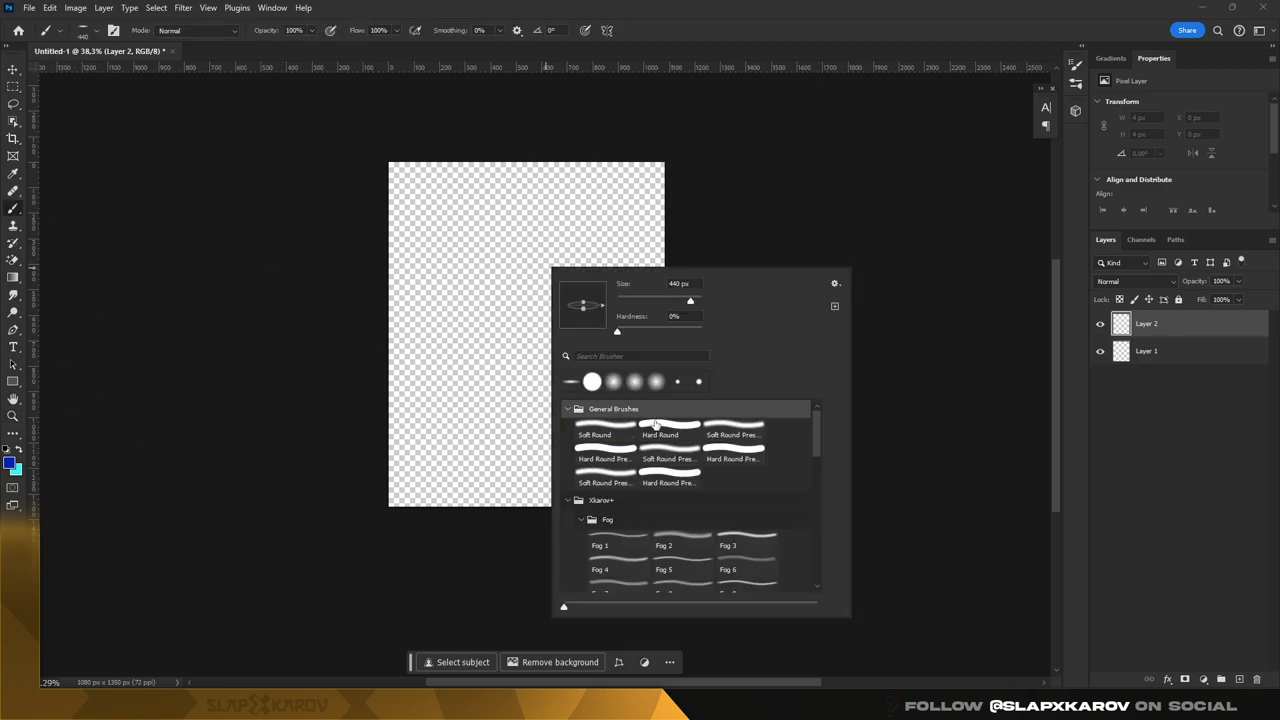
click(650, 432)
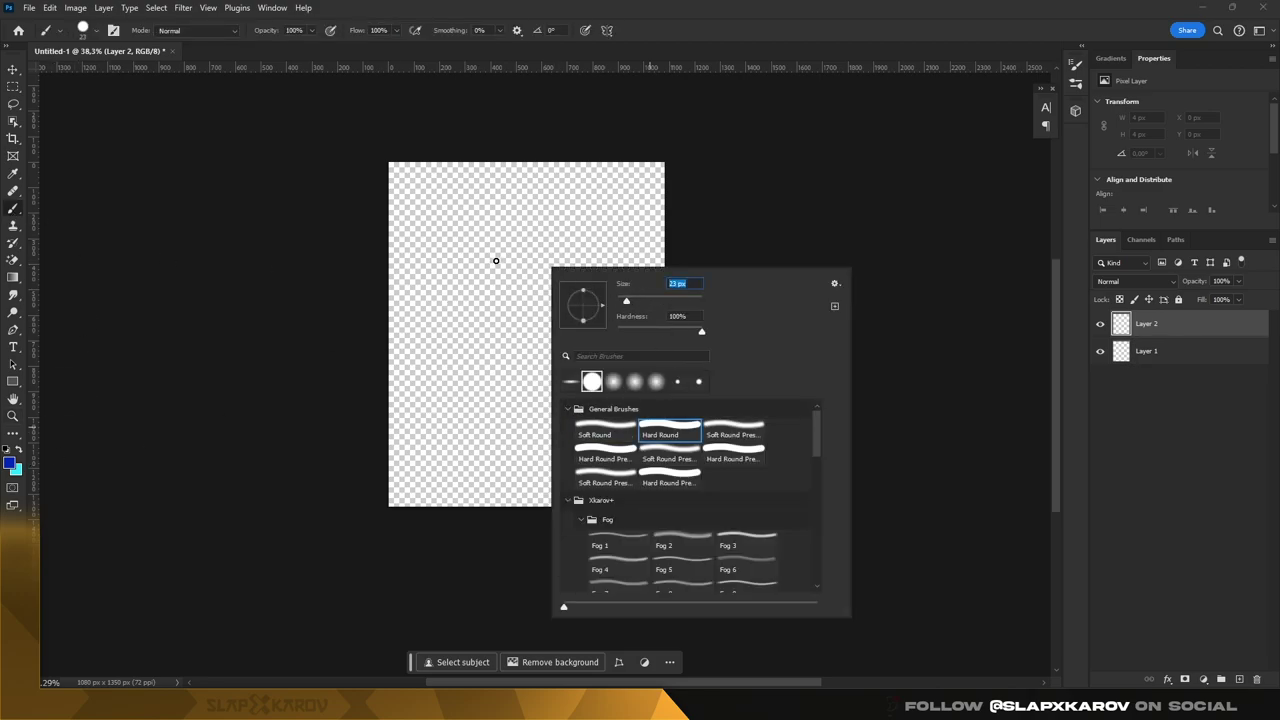
alt+right_click(485, 260)
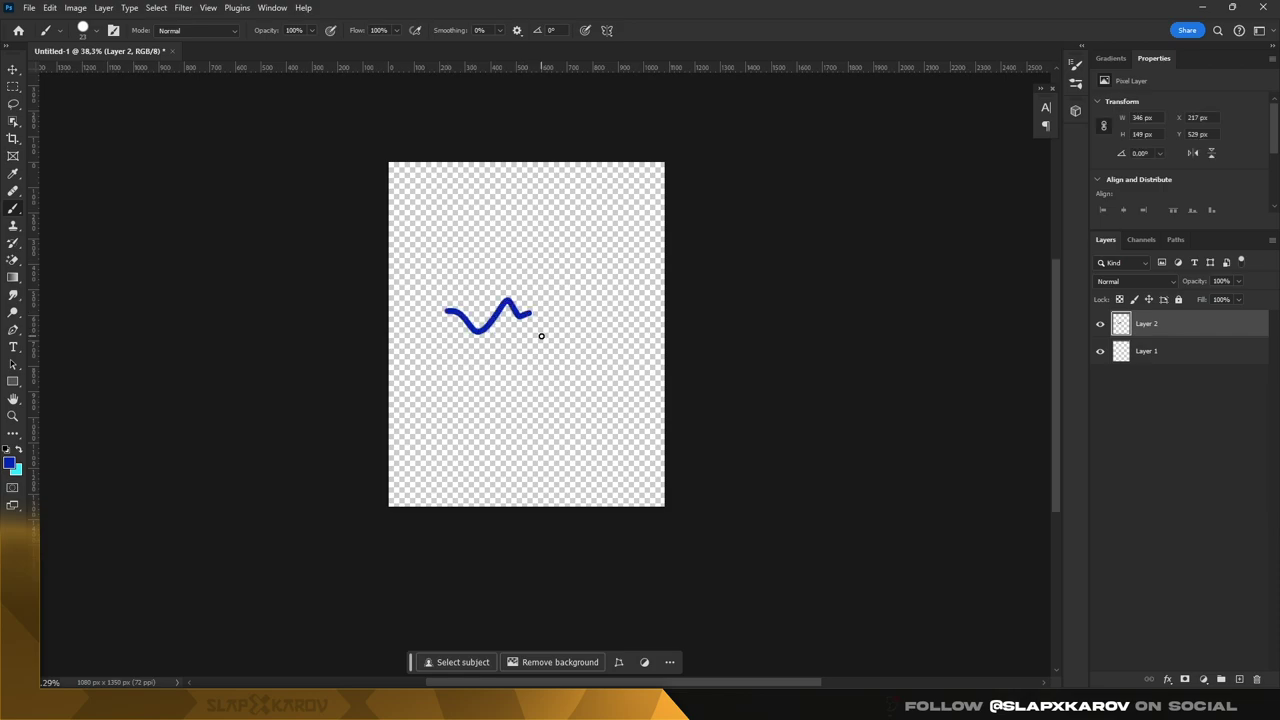
scroll(526, 312, up, 2)
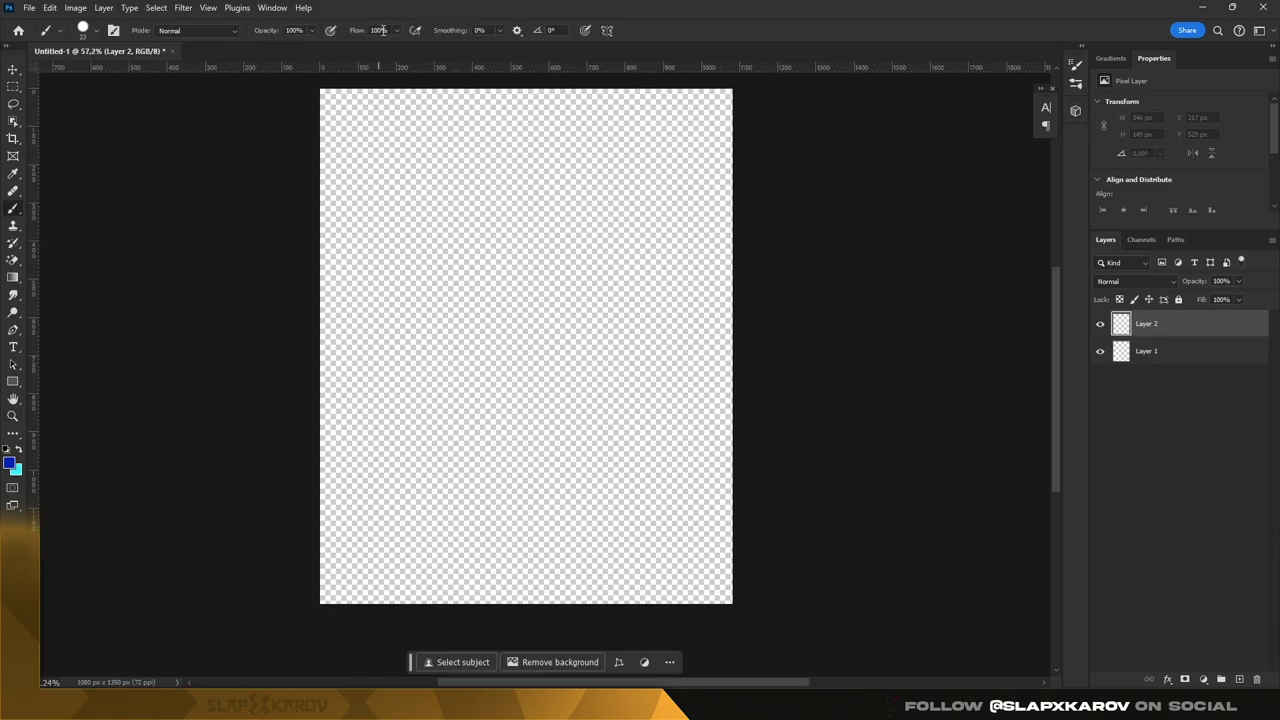
Set the brush to 14 px, with the test stroke and trial rectangle undone.
drag(474, 210, 557, 301)
key(ctrl+z)
key(ctrl+z)
alt+right_click(516, 258)
click(13, 381)
drag(400, 244, 540, 164)
key(ctrl+z)
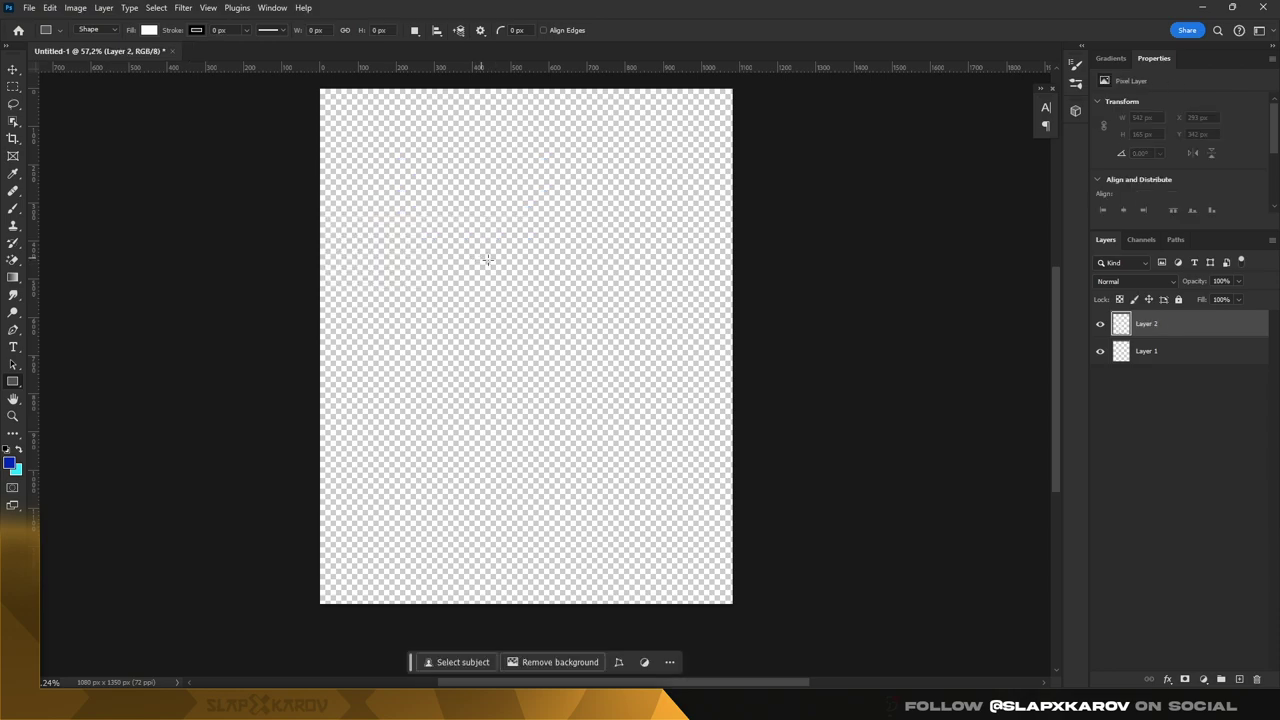
Create a white 1080 × 1080 px square centred vertically at Y 135 px.
click(487, 259)
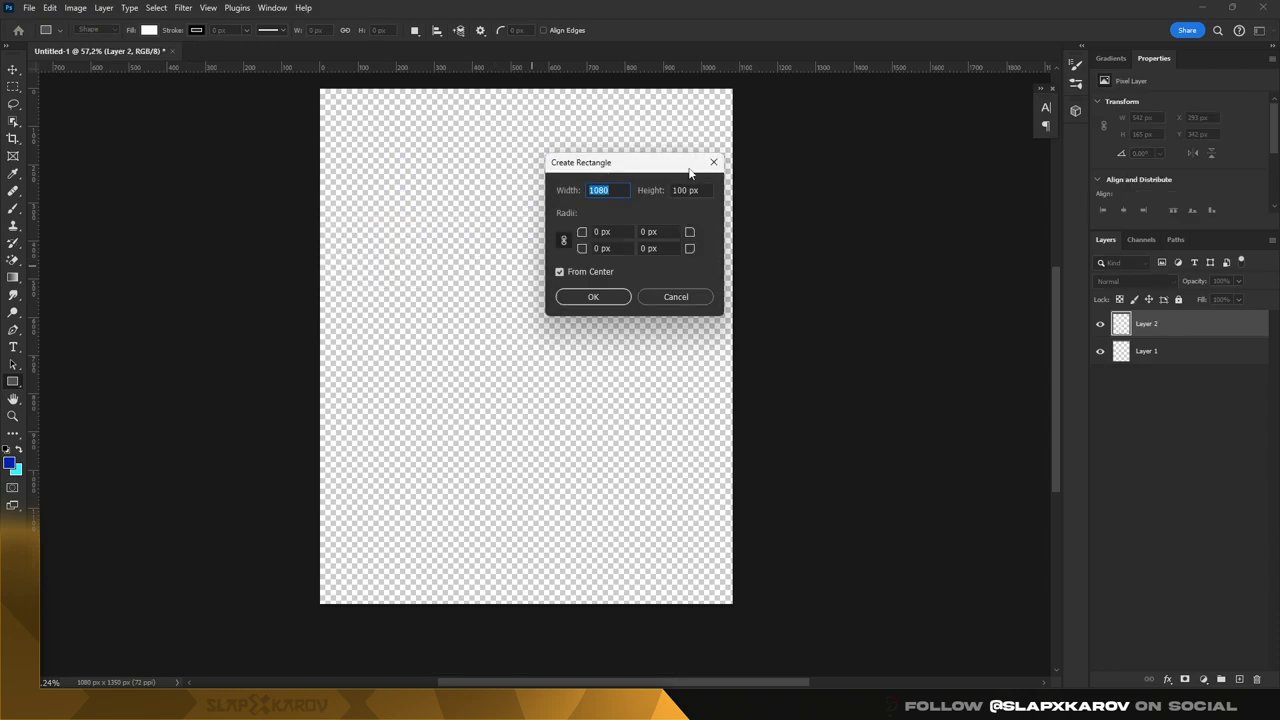
click(594, 298)
key(v)
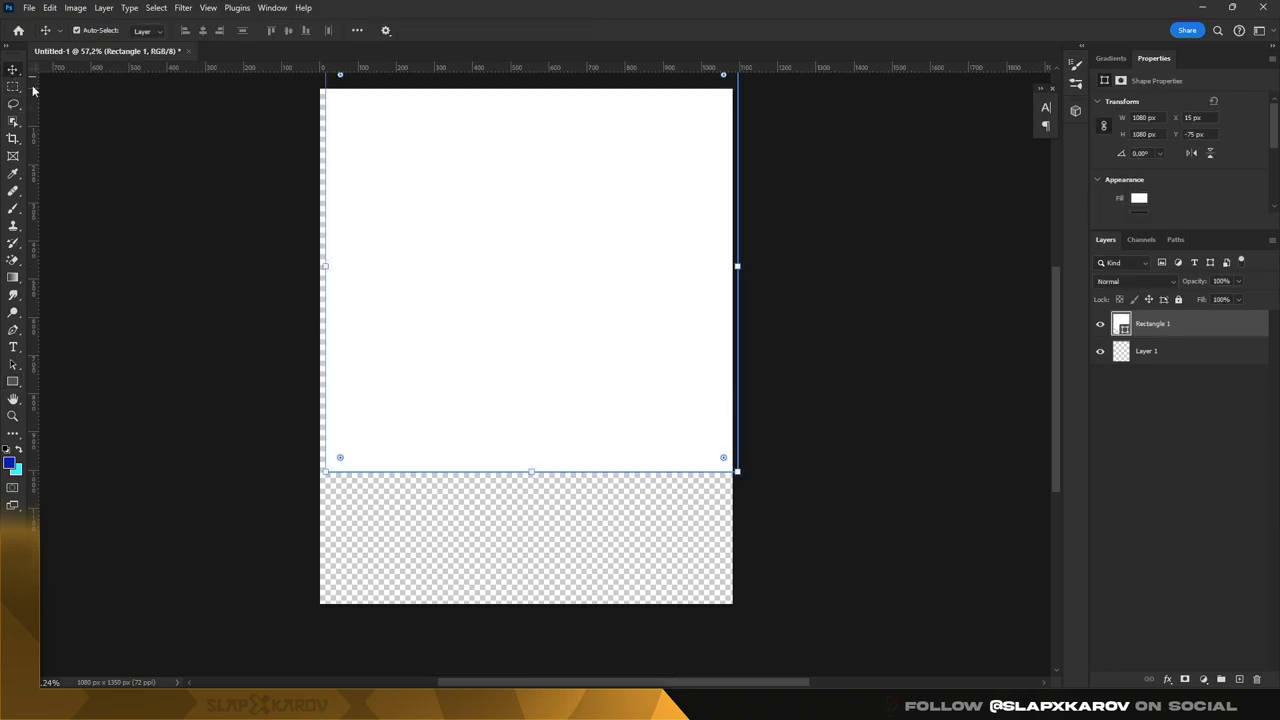
click(202, 30)
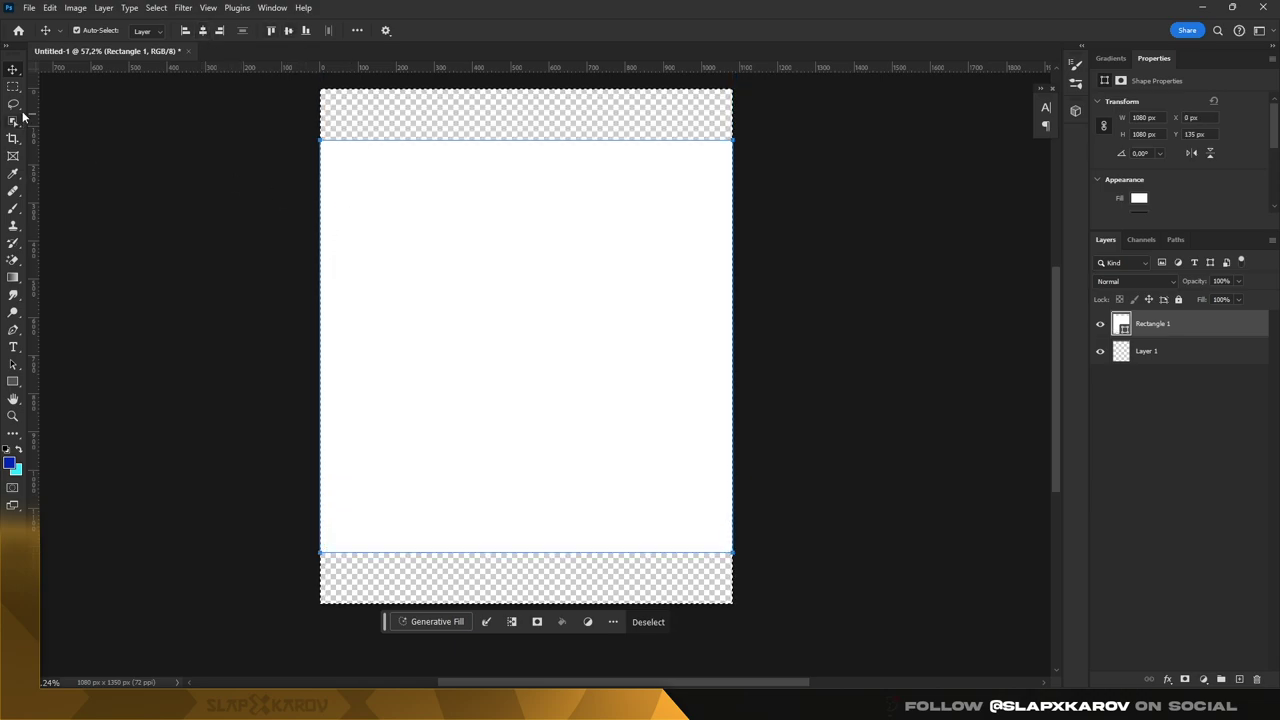
Add a guide along the square's edge and an empty Layer 2 above.
key(m)
mouse_move(404, 67)
mouse_down()
mouse_move(404, 140)
mouse_move(443, 274)
mouse_move(463, 549)
mouse_up()
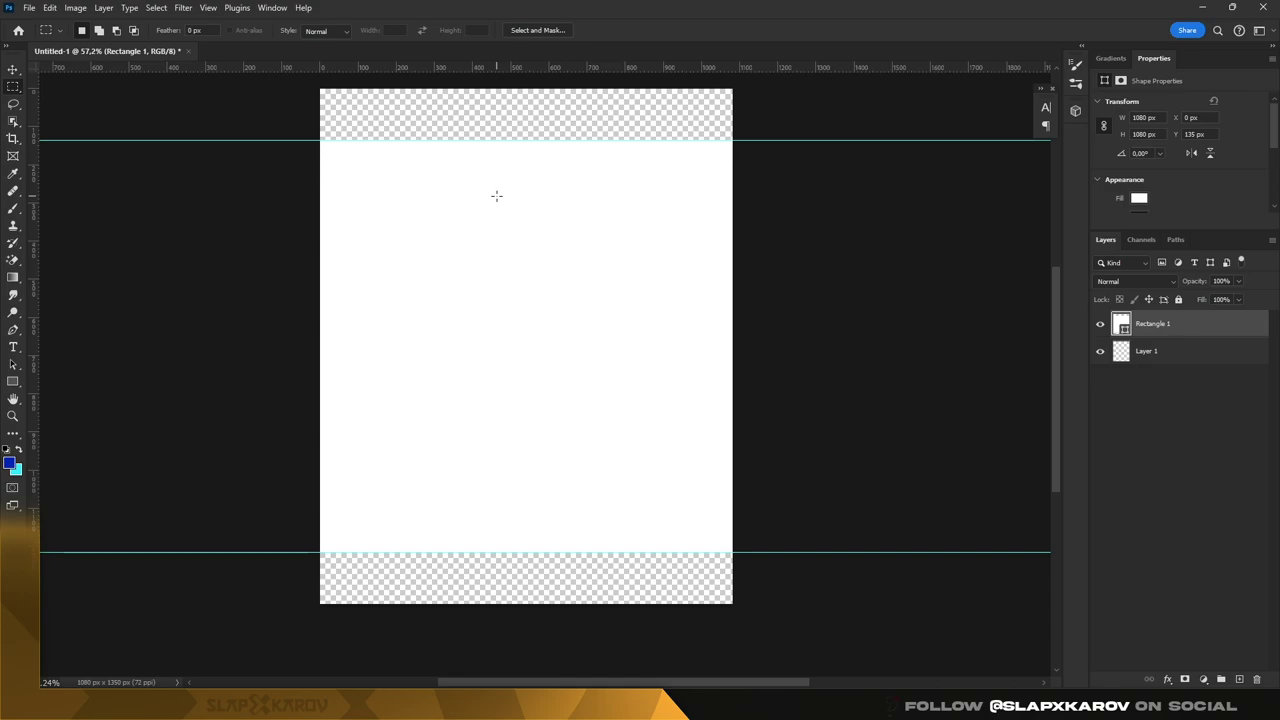
click(1239, 680)
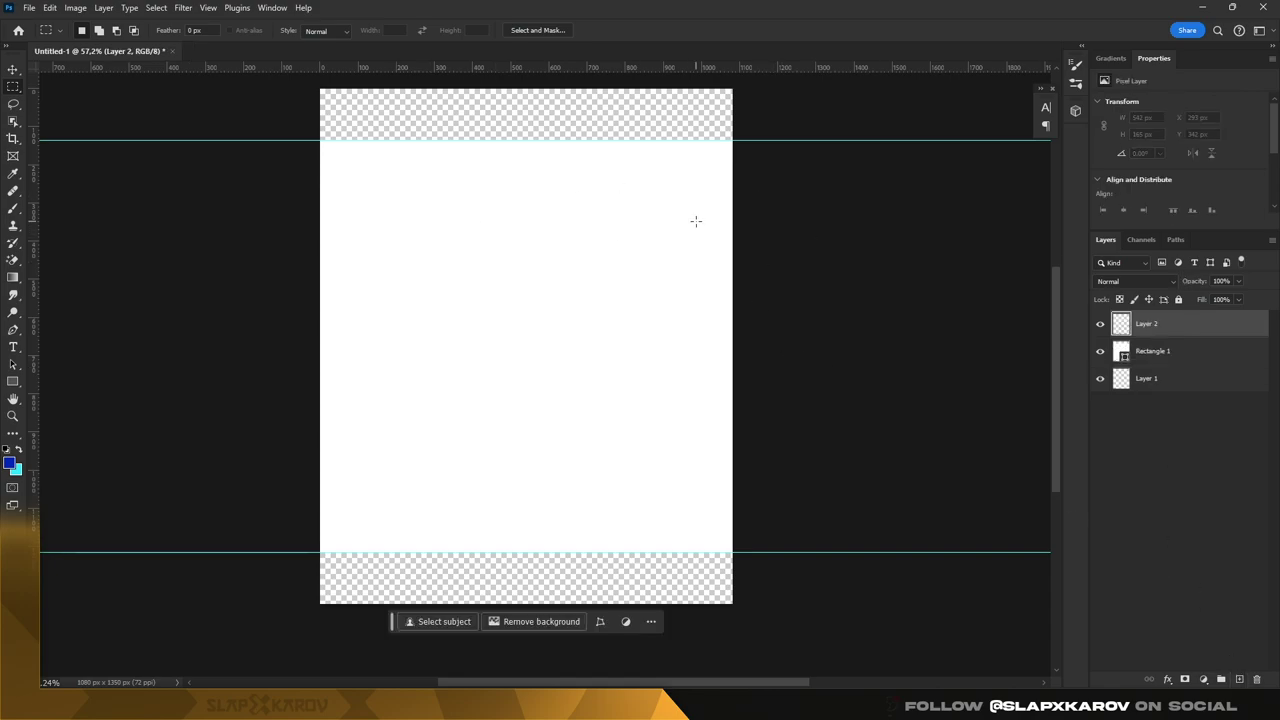
Brush a vertical divider and straight diagonal layout lines on Layer 2, then hide Layer 2.
key(b)
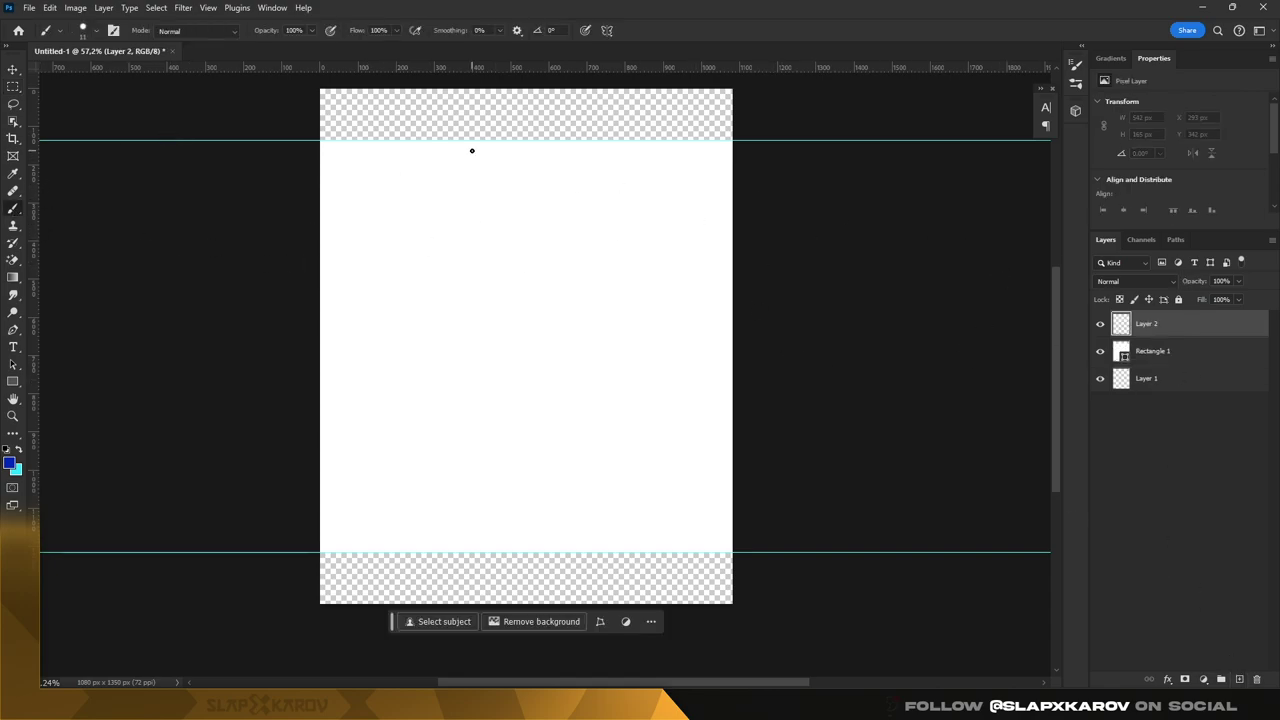
shift+drag(471, 150, 464, 501)
key(ctrl+z)
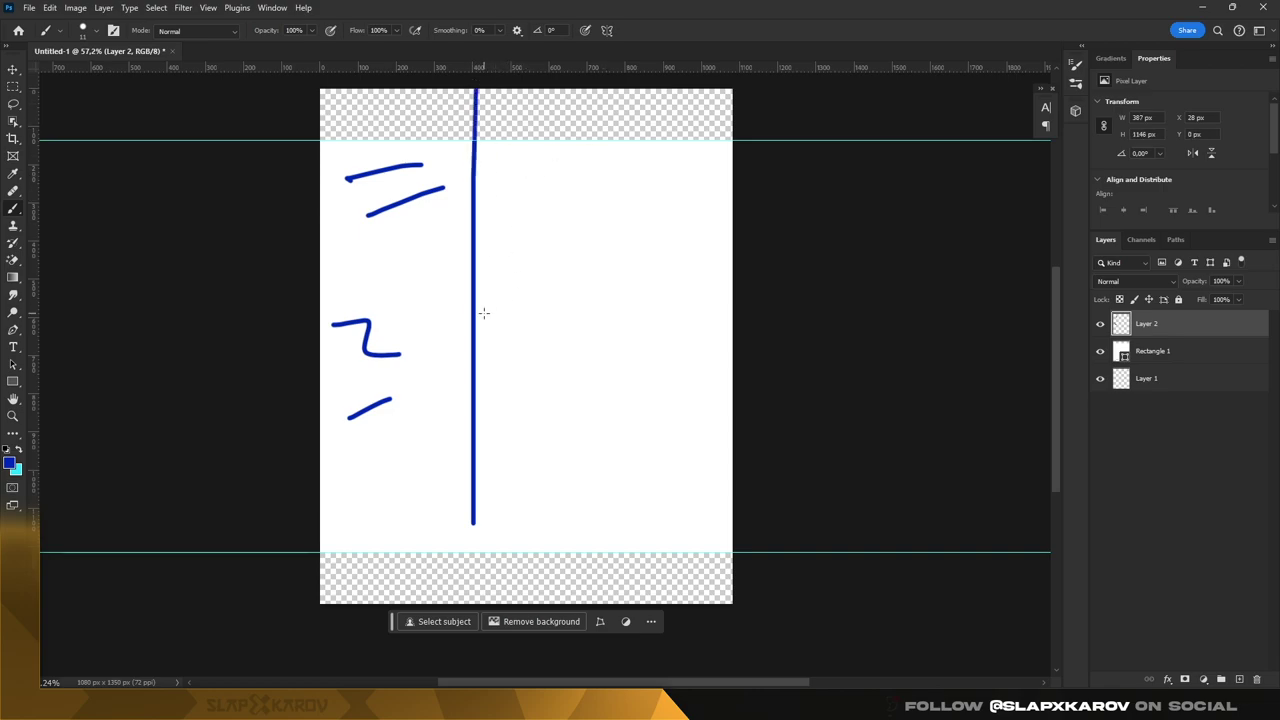
shift+click(688, 82)
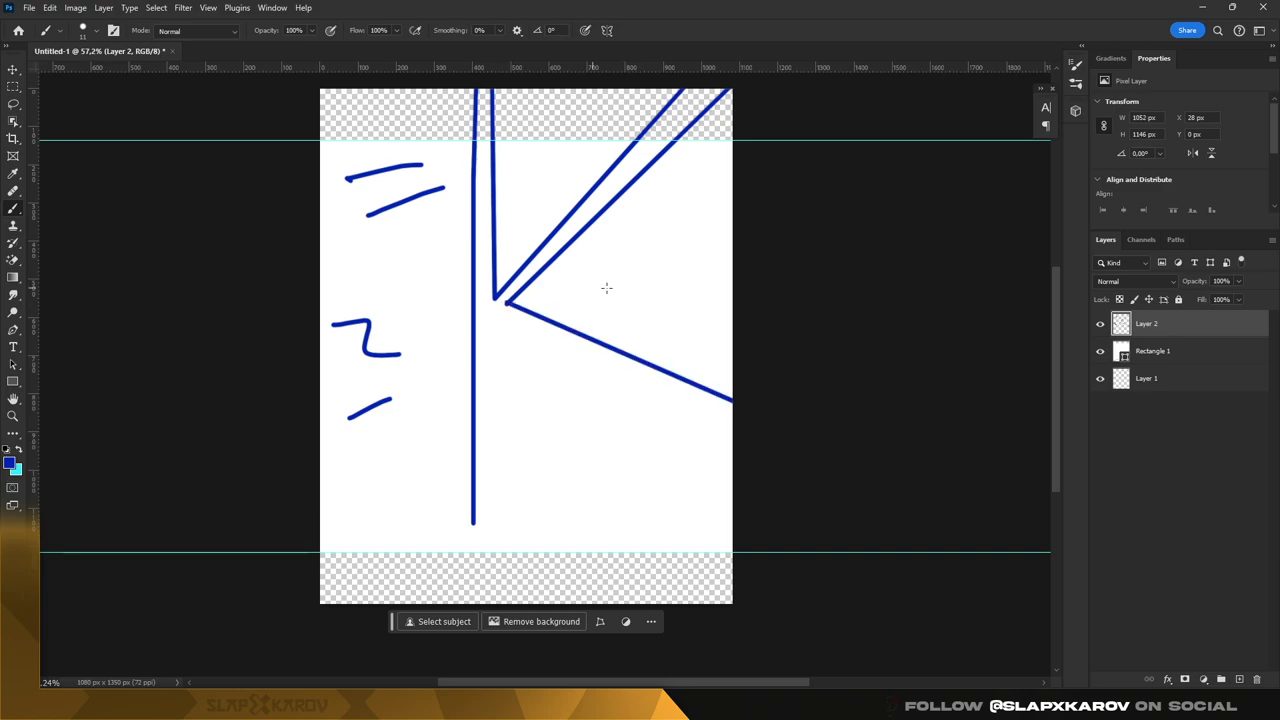
key(z)
drag(606, 288, 594, 280)
key(b)
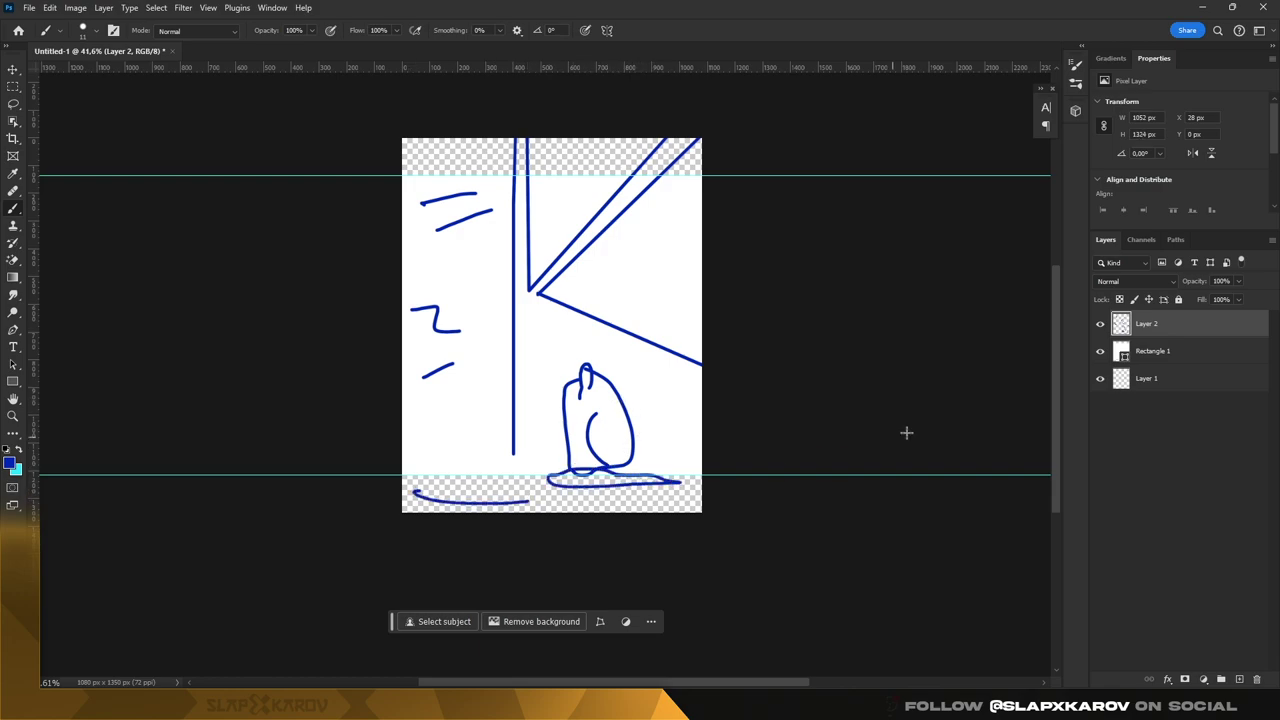
click(1100, 325)
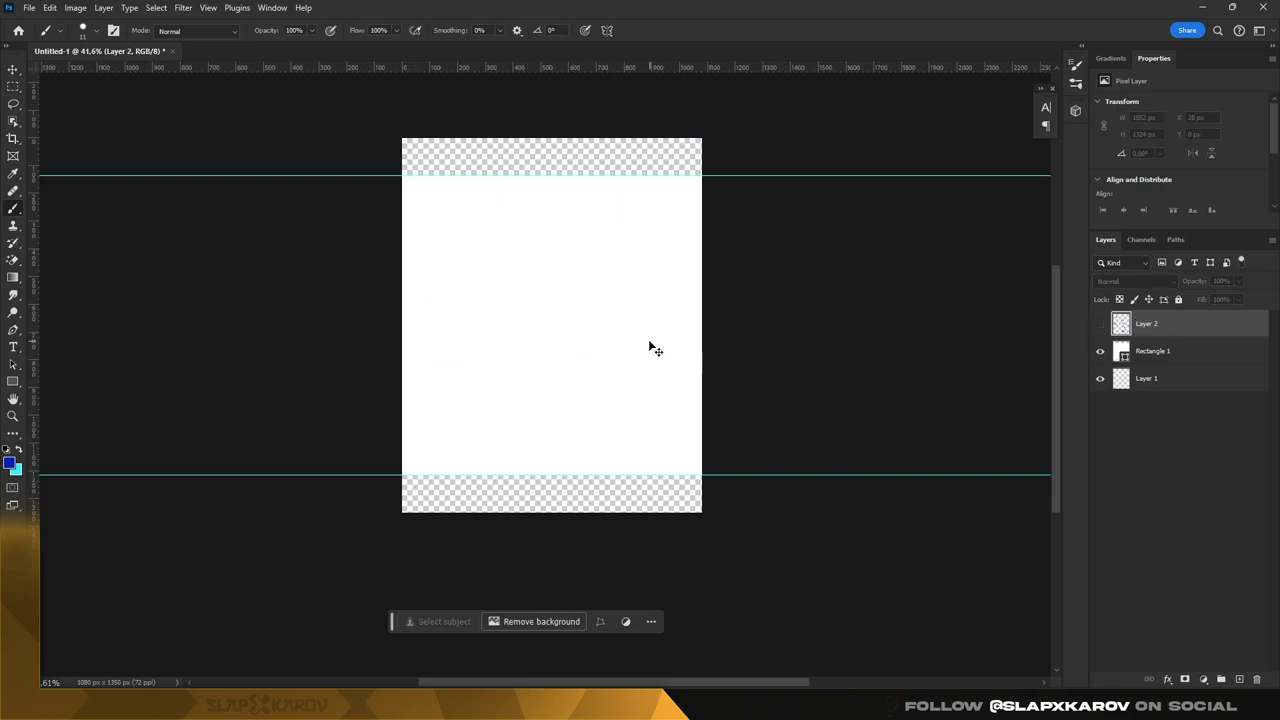
Draw a roughly 674 × 755 px triangle mid-canvas and fill it with a pasted blue hex colour.
right_click(13, 386)
click(60, 406)
drag(504, 218, 690, 427)
double_click(1121, 326)
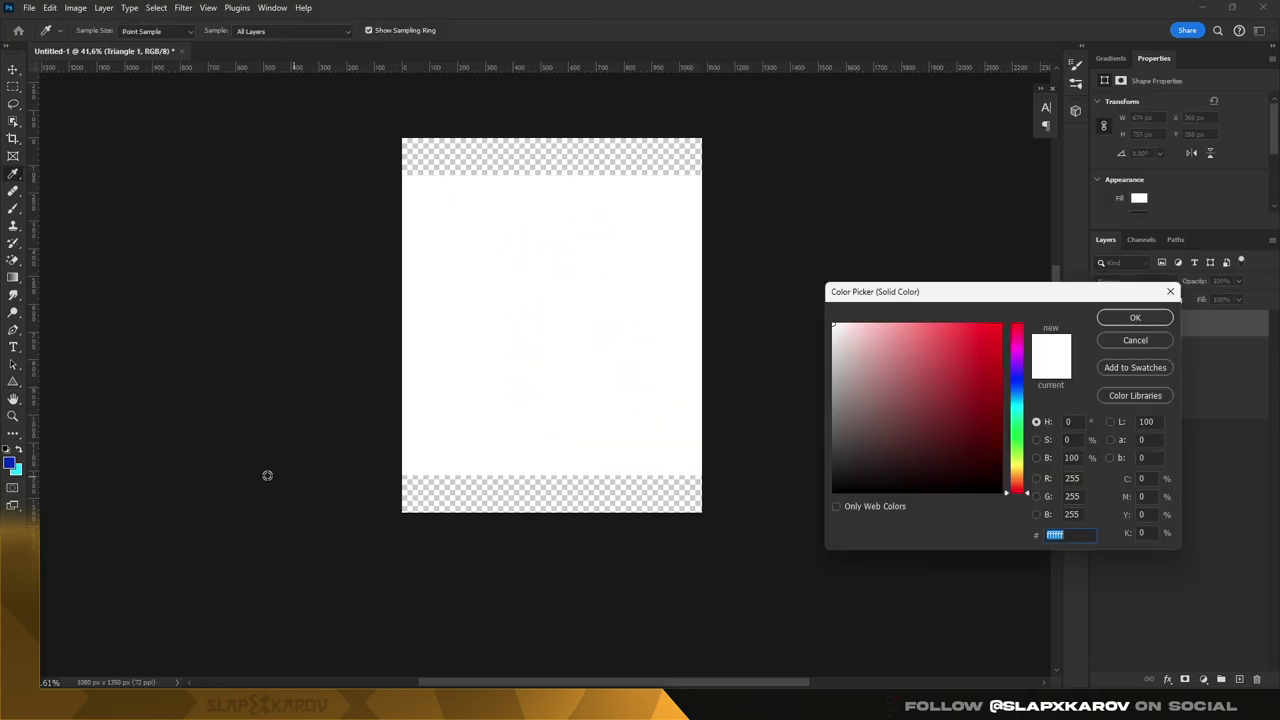
text(041abc)
key(Return)
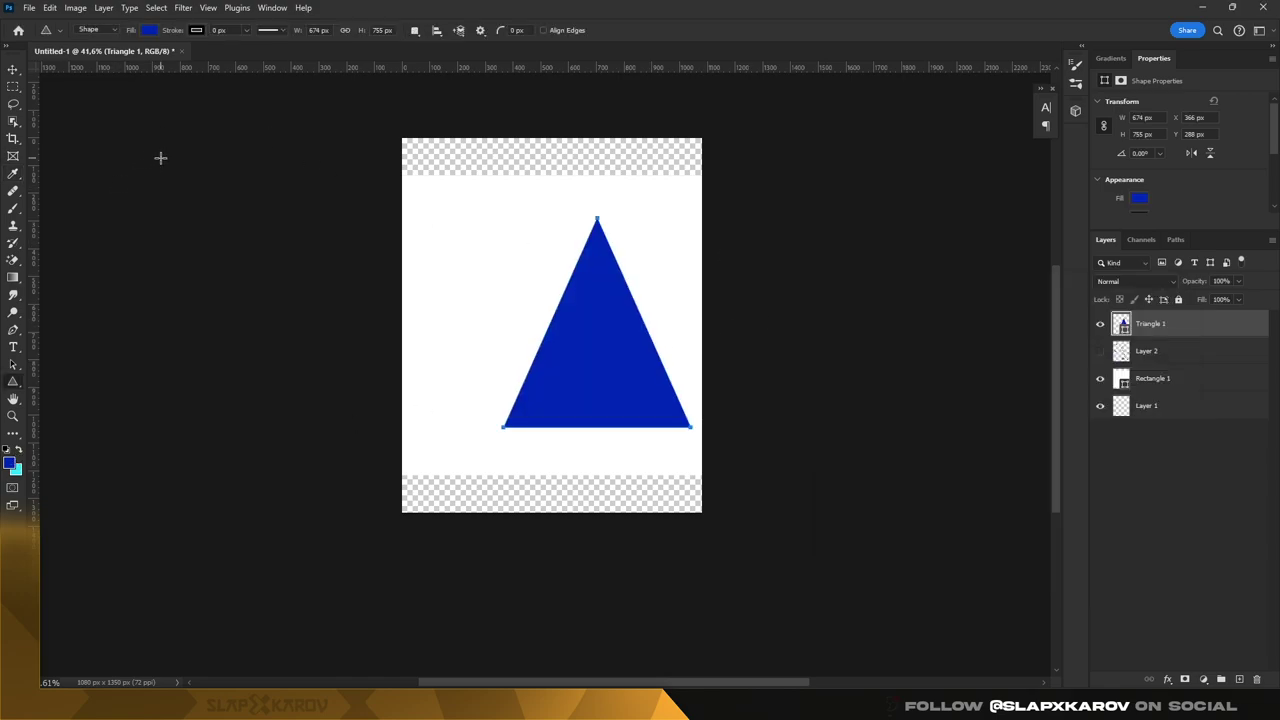
Flip Triangle 1 vertically, rotate it about 37° and move it to the top edge.
click(13, 72)
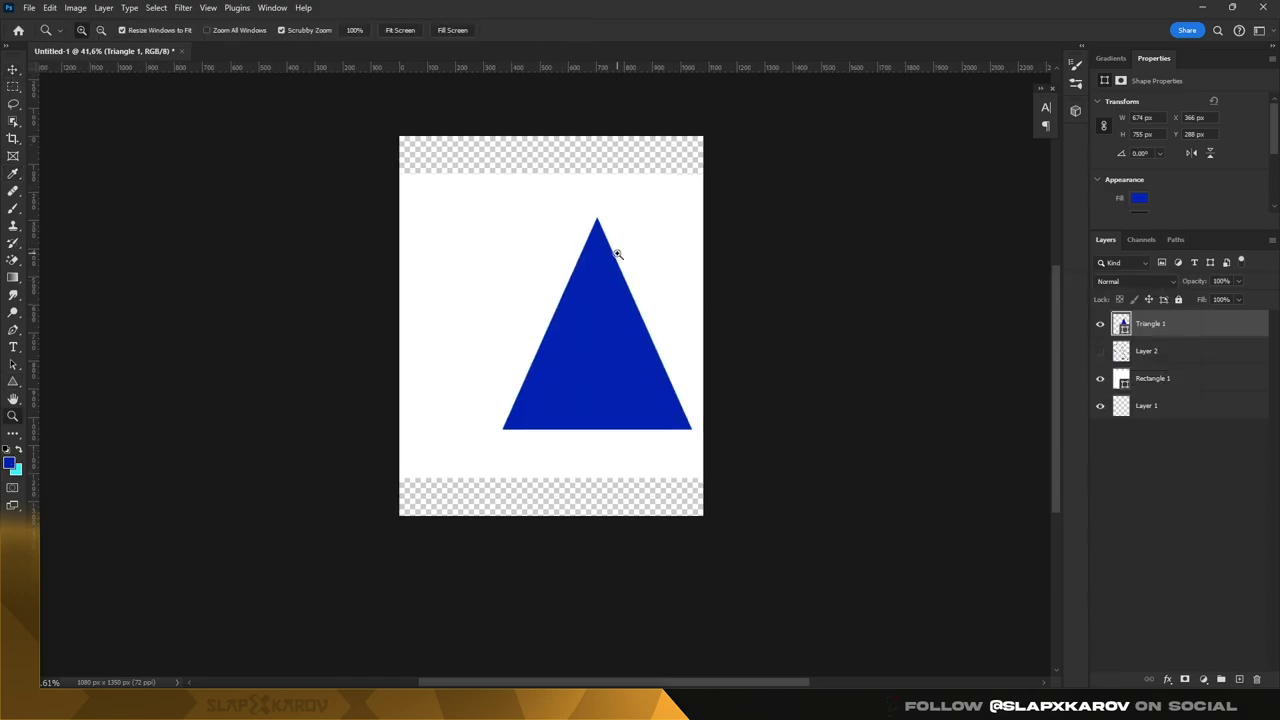
scroll(606, 255, up, 1)
key(ctrl+t)
right_click(608, 223)
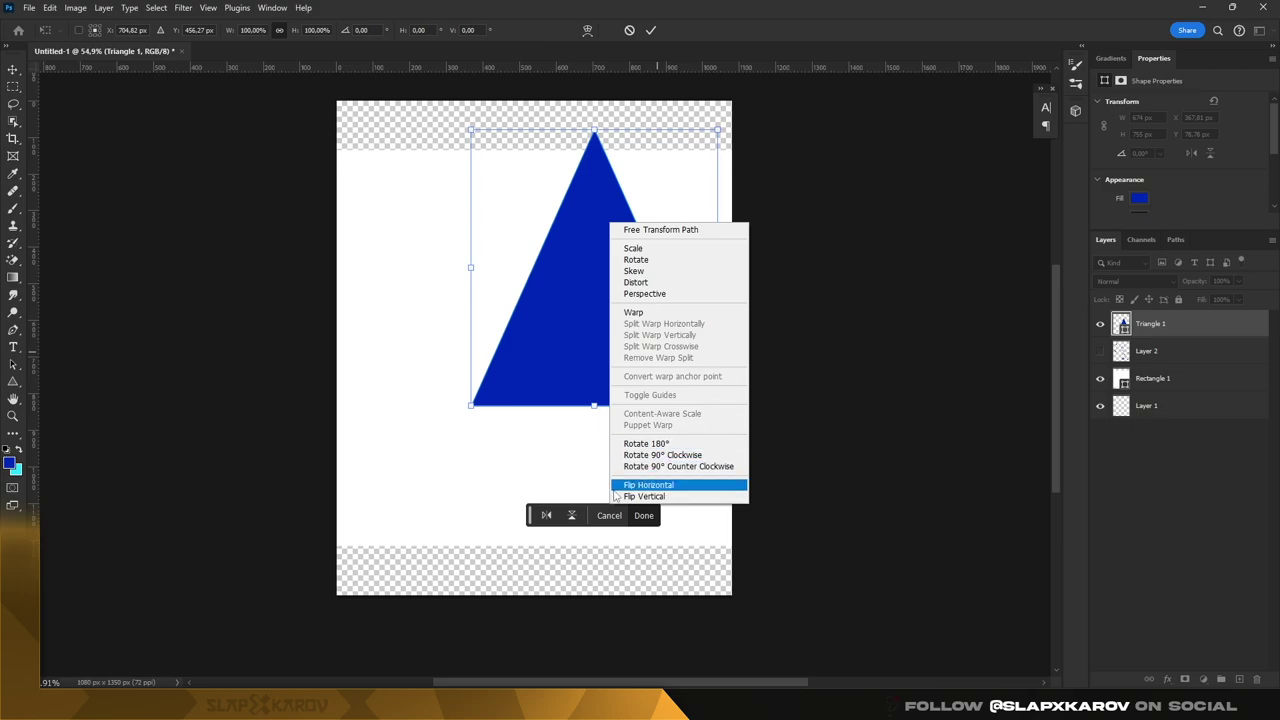
click(546, 516)
click(571, 516)
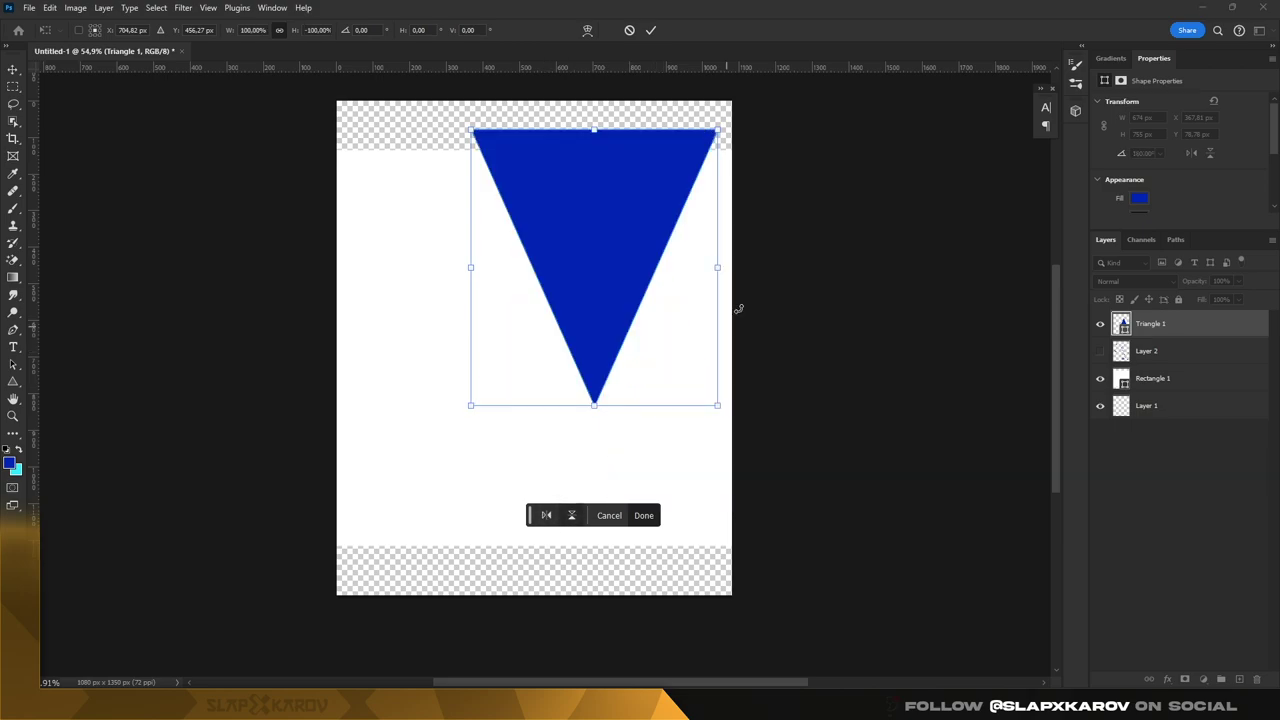
drag(609, 112, 705, 152)
mouse_move(652, 224)
mouse_down()
mouse_move(591, 200)
mouse_move(687, 128)
mouse_move(666, 116)
mouse_move(600, 177)
mouse_move(694, 106)
mouse_move(633, 192)
mouse_up()
scroll(600, 177, up, 2)
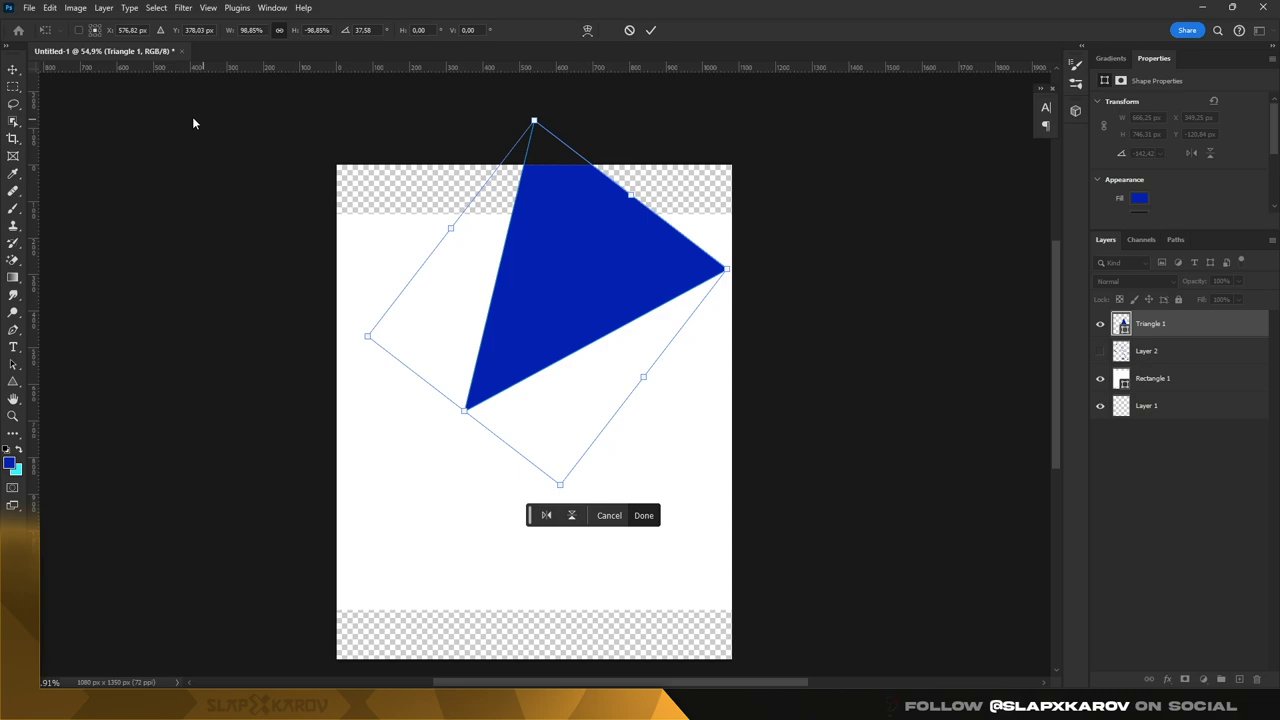
click(16, 62)
Alt-drag a duplicate of Triangle 1 lower on the canvas.
scroll(486, 374, down, 2)
scroll(586, 263, up, 2)
drag(518, 166, 594, 351)
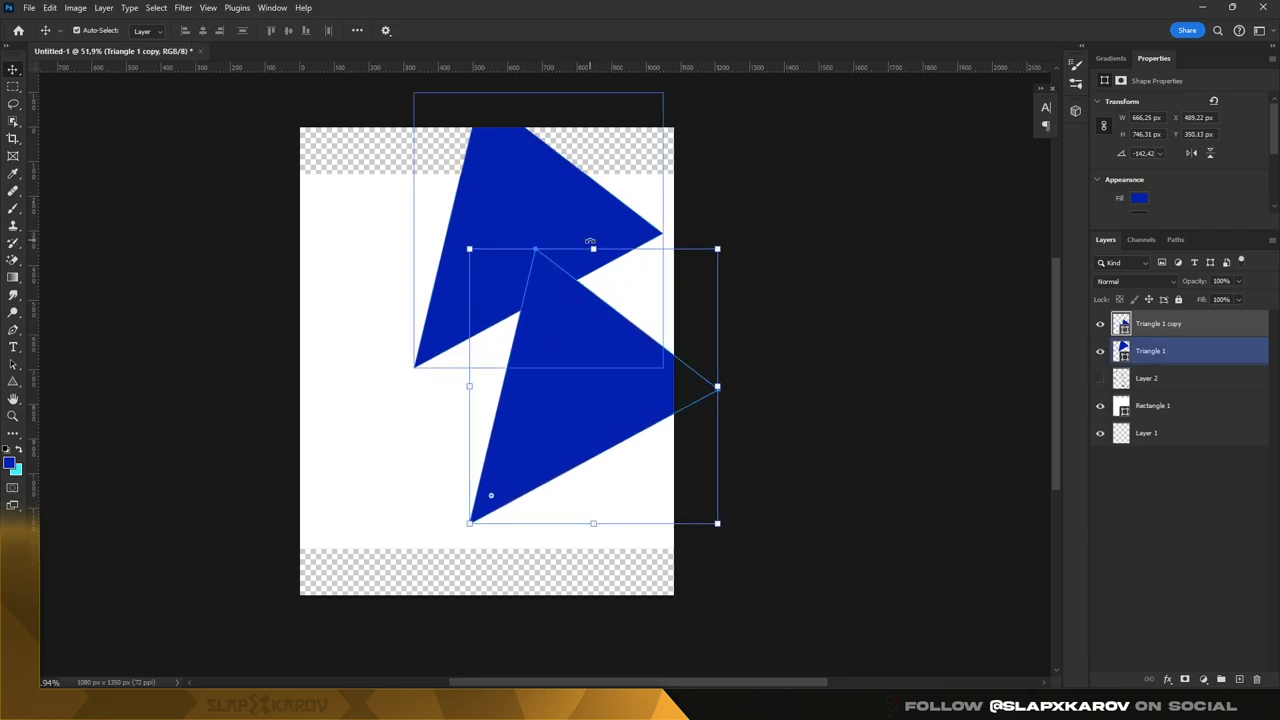
Rotate the copy to about 48°, scale it to about 117% and move it against the first triangle.
drag(590, 242, 692, 296)
drag(640, 335, 648, 318)
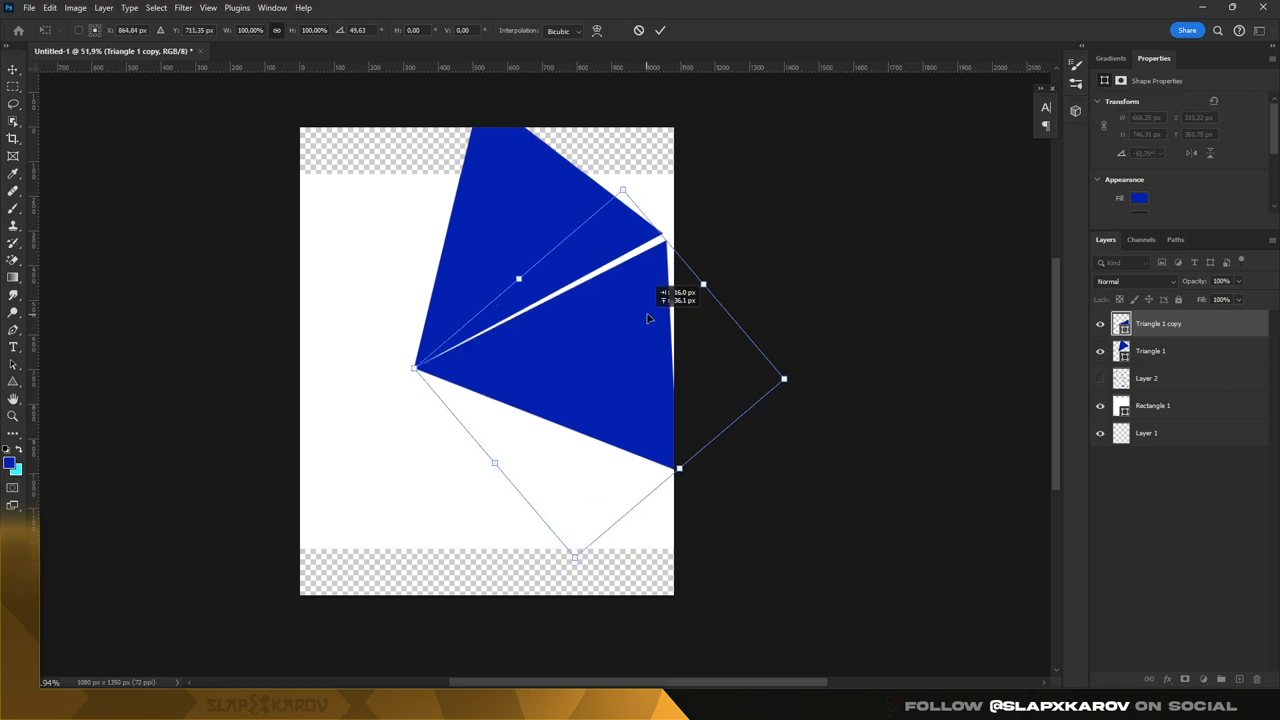
drag(699, 236, 695, 234)
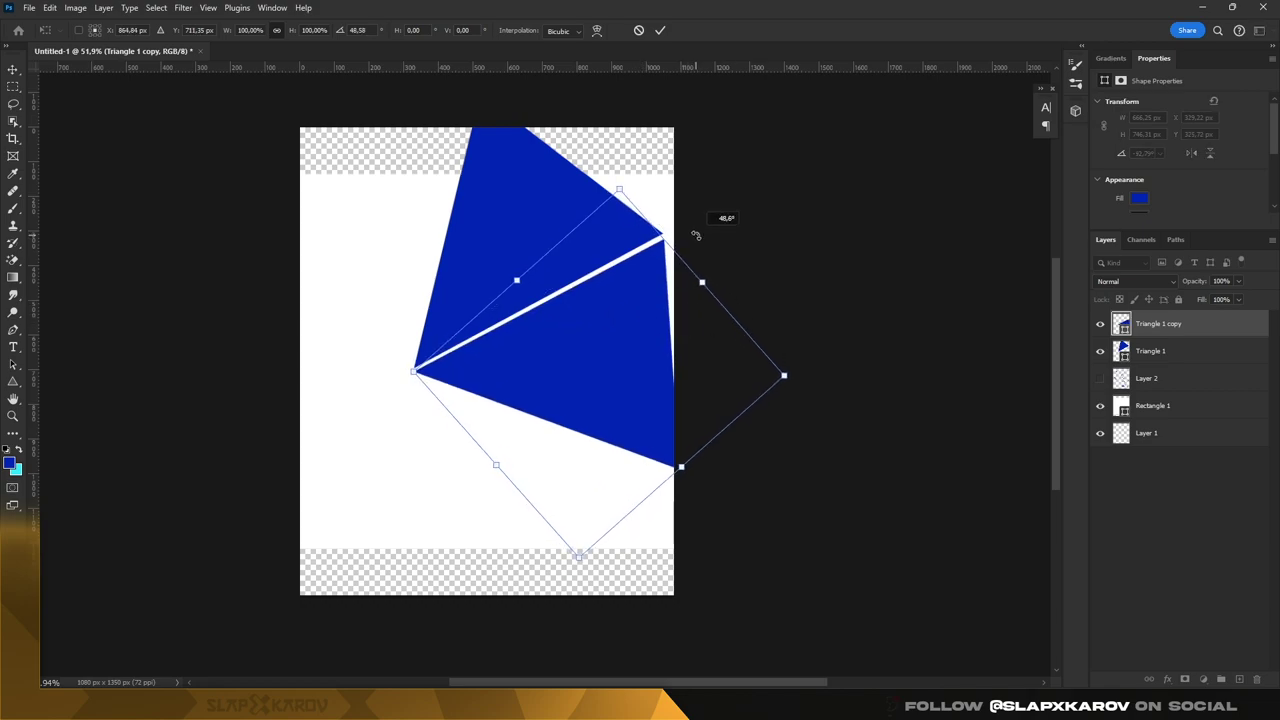
drag(702, 282, 720, 266)
drag(611, 286, 638, 284)
key(Return)
Zoom in and nudge the copy up to narrow the white gap.
key(z)
drag(410, 367, 450, 352)
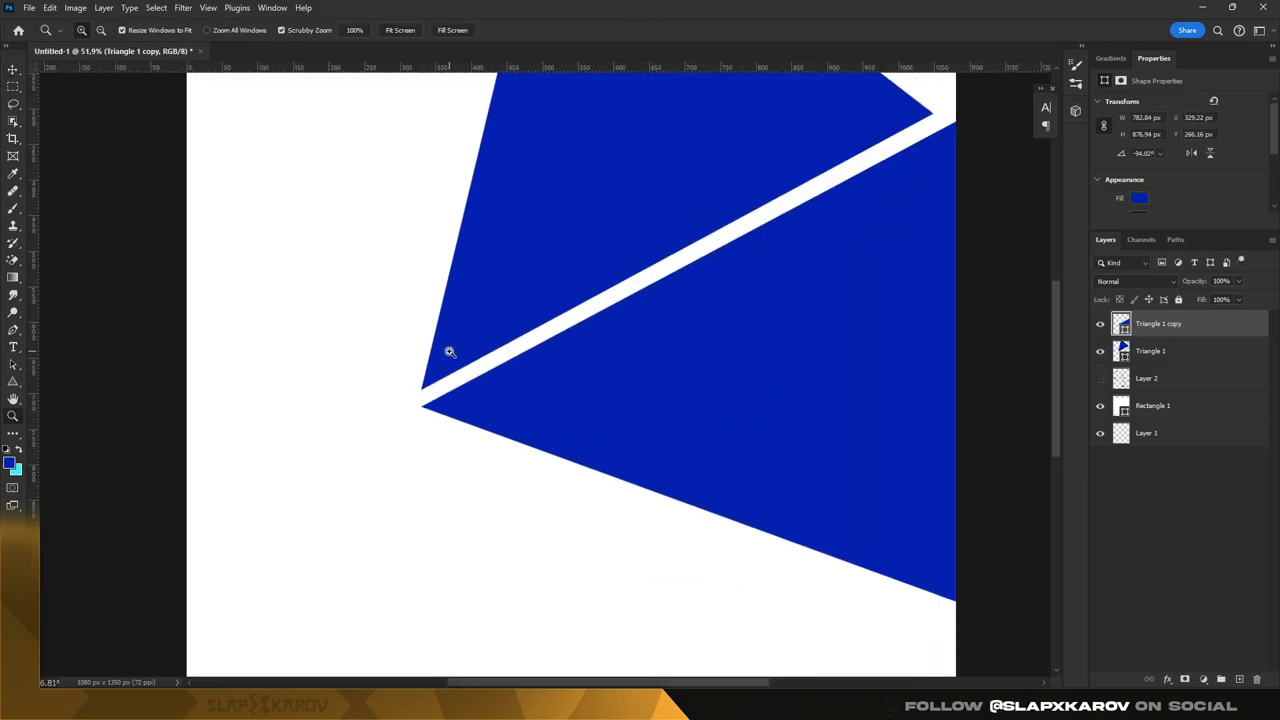
key(ctrl+0)
key(ctrl+t)
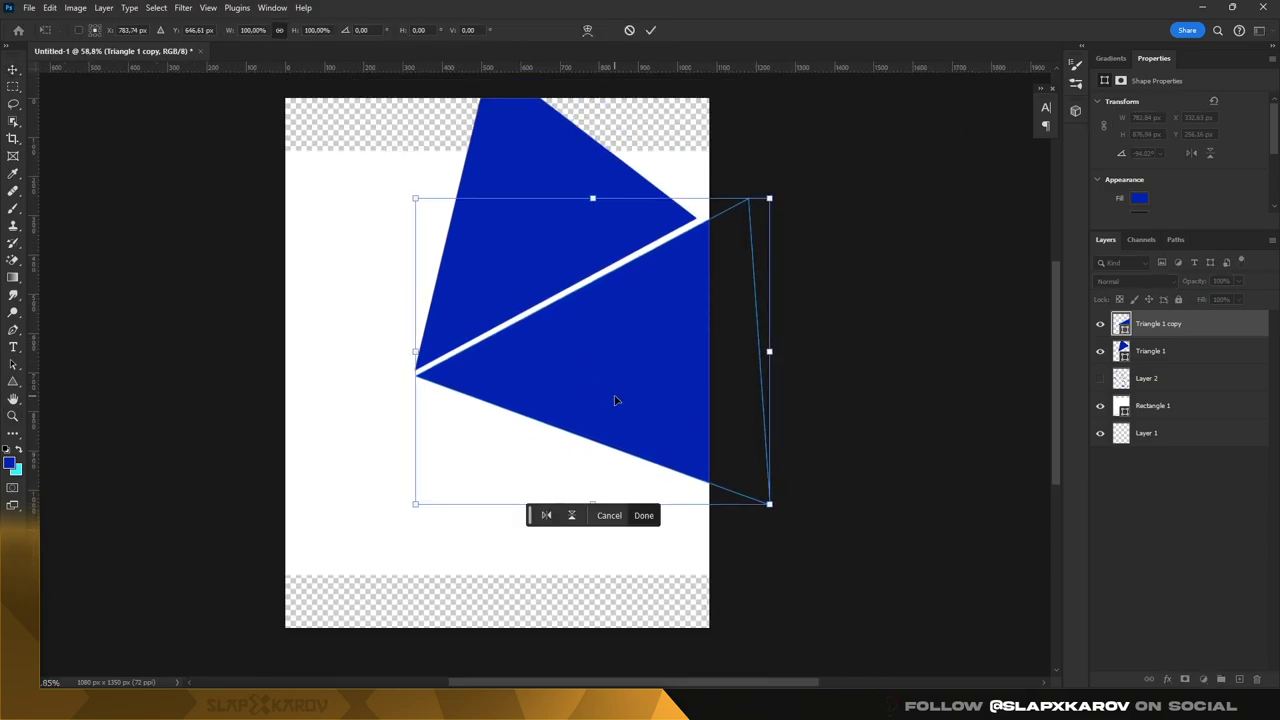
key(Up)
key(Up)
key(Up)
key(Up)
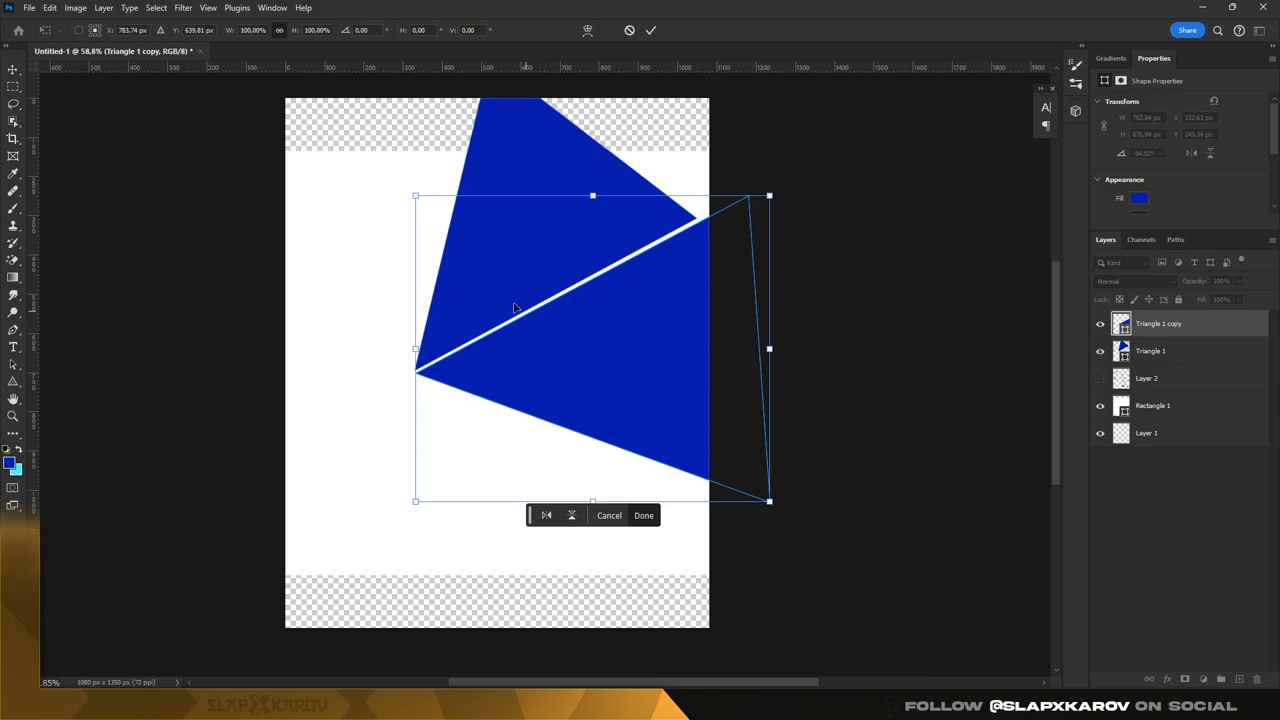
key(Return)
Zoom out to the whole poster and duplicate the triangle as Triangle 1 copy 2.
key(z)
drag(494, 200, 618, 276)
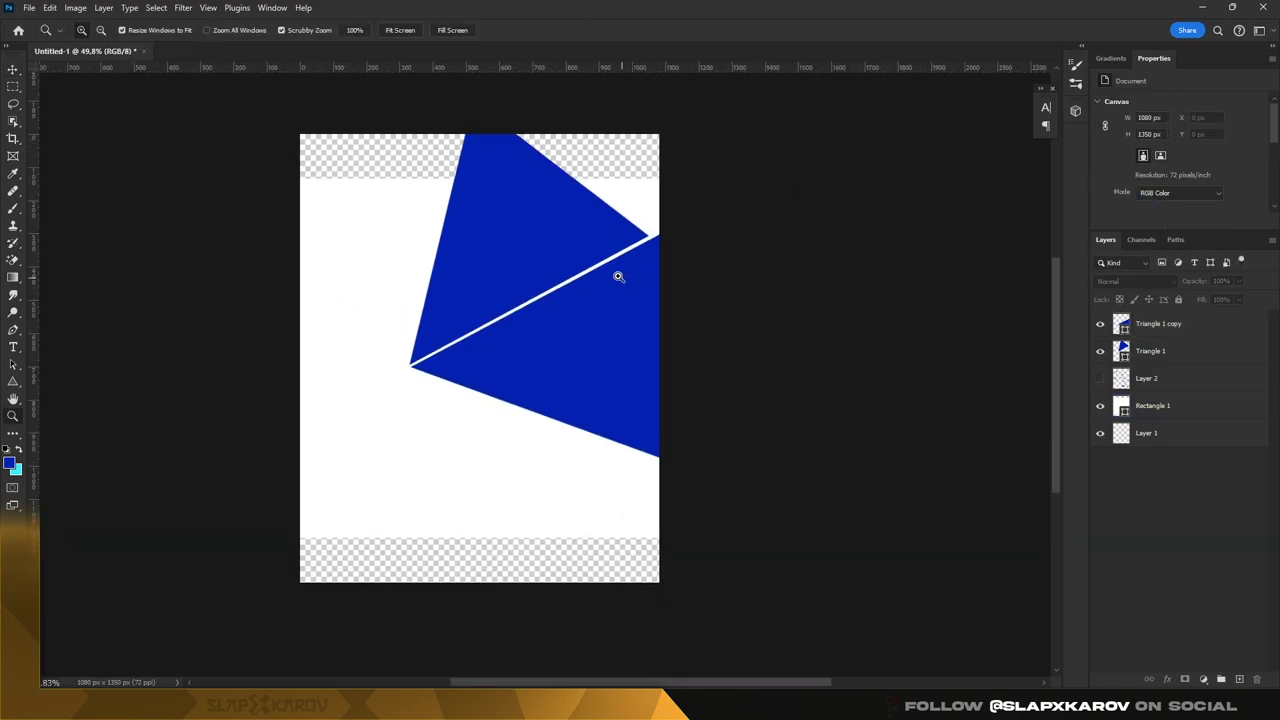
key(ctrl+alt+t)
scroll(618, 276, up, 1)
Shrink, rotate and enlarge the third triangle and move it toward the top-right corner.
scroll(411, 189, up, 1)
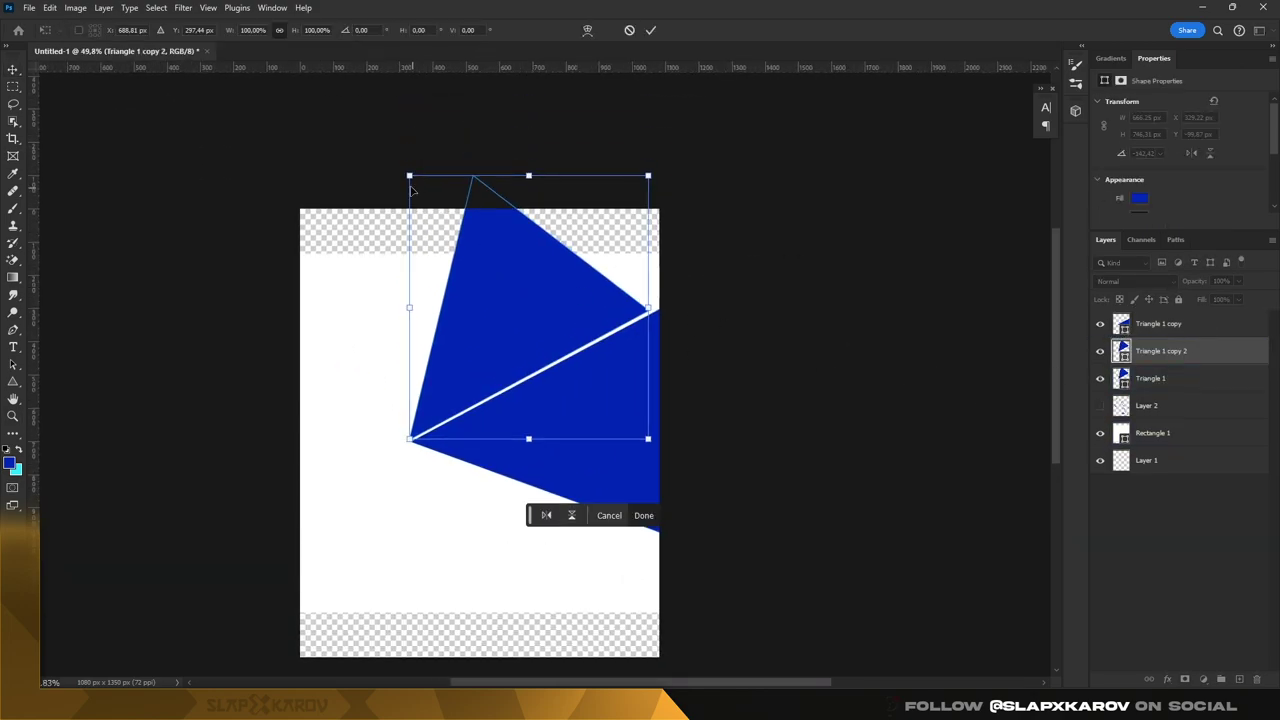
drag(411, 189, 466, 216)
mouse_move(501, 261)
mouse_down()
mouse_move(606, 223)
mouse_move(651, 227)
mouse_up()
mouse_move(686, 281)
mouse_down()
mouse_move(728, 305)
mouse_move(740, 274)
mouse_up()
drag(587, 215, 620, 212)
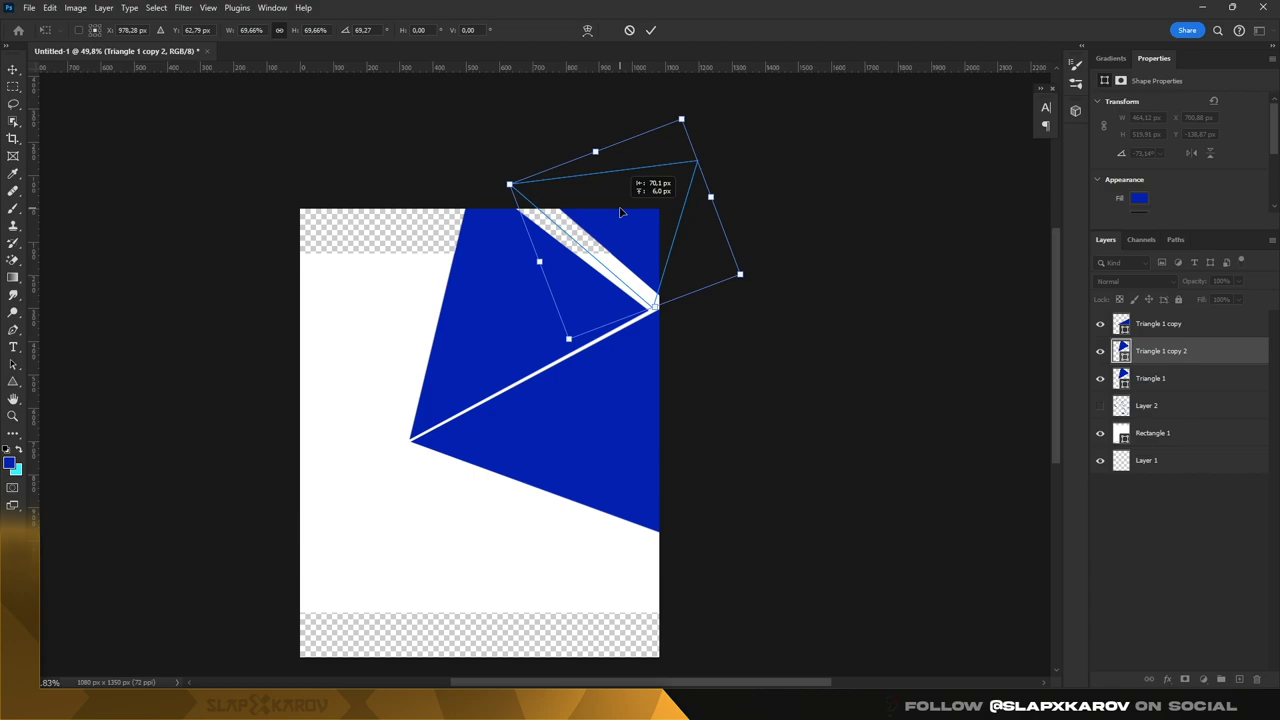
drag(587, 95, 465, 153)
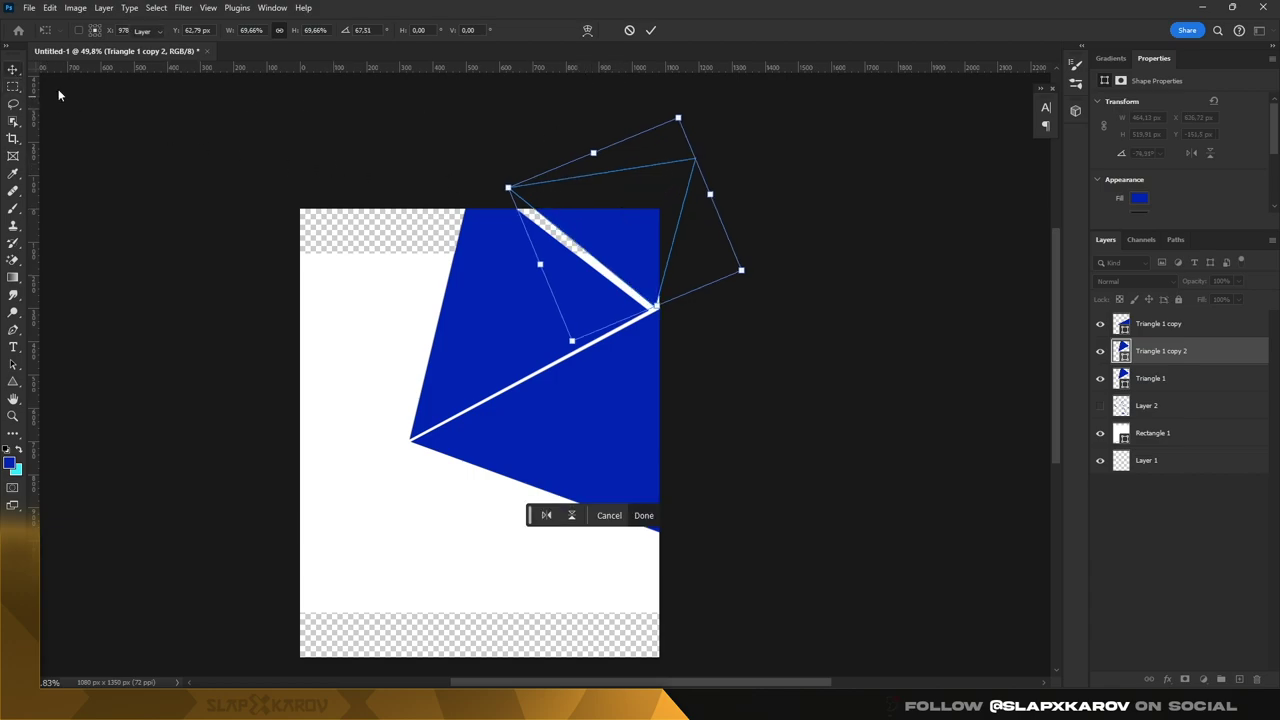
drag(655, 248, 694, 251)
key(Return)
Re-transform the top triangle, shifting it slightly and reducing its tilt.
key(ctrl+t)
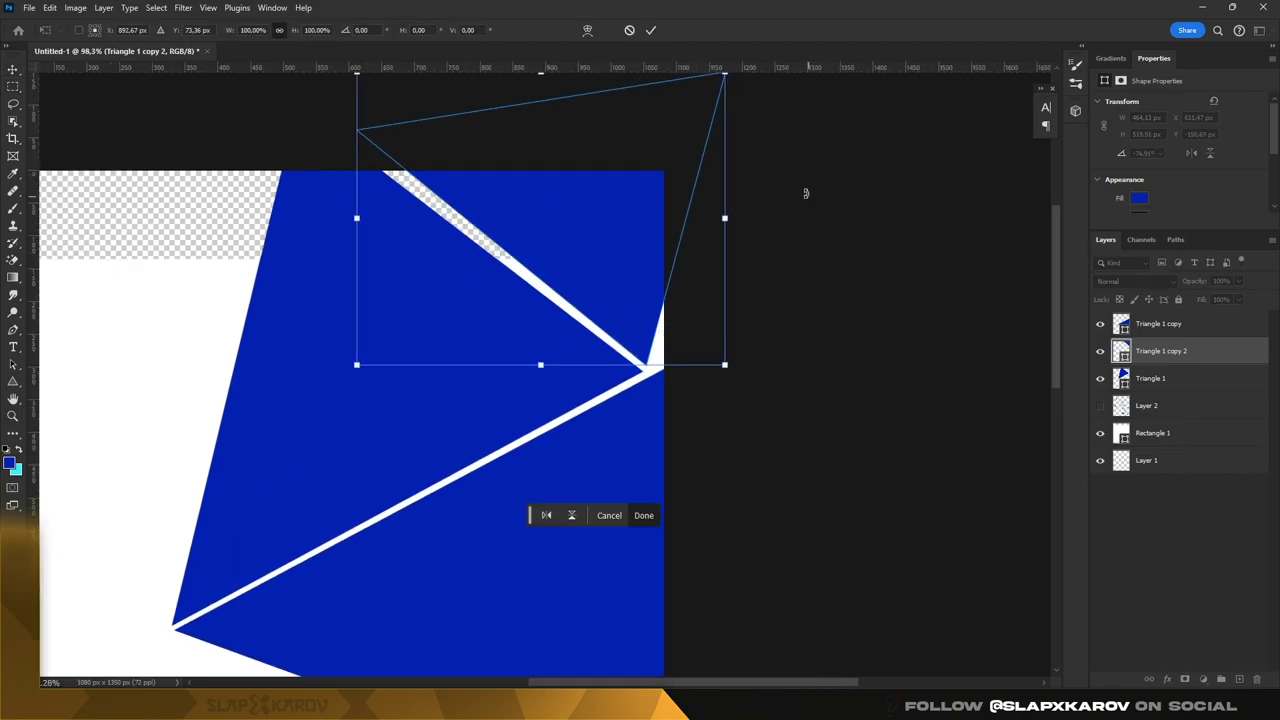
drag(805, 193, 829, 194)
drag(588, 207, 600, 207)
drag(826, 224, 848, 200)
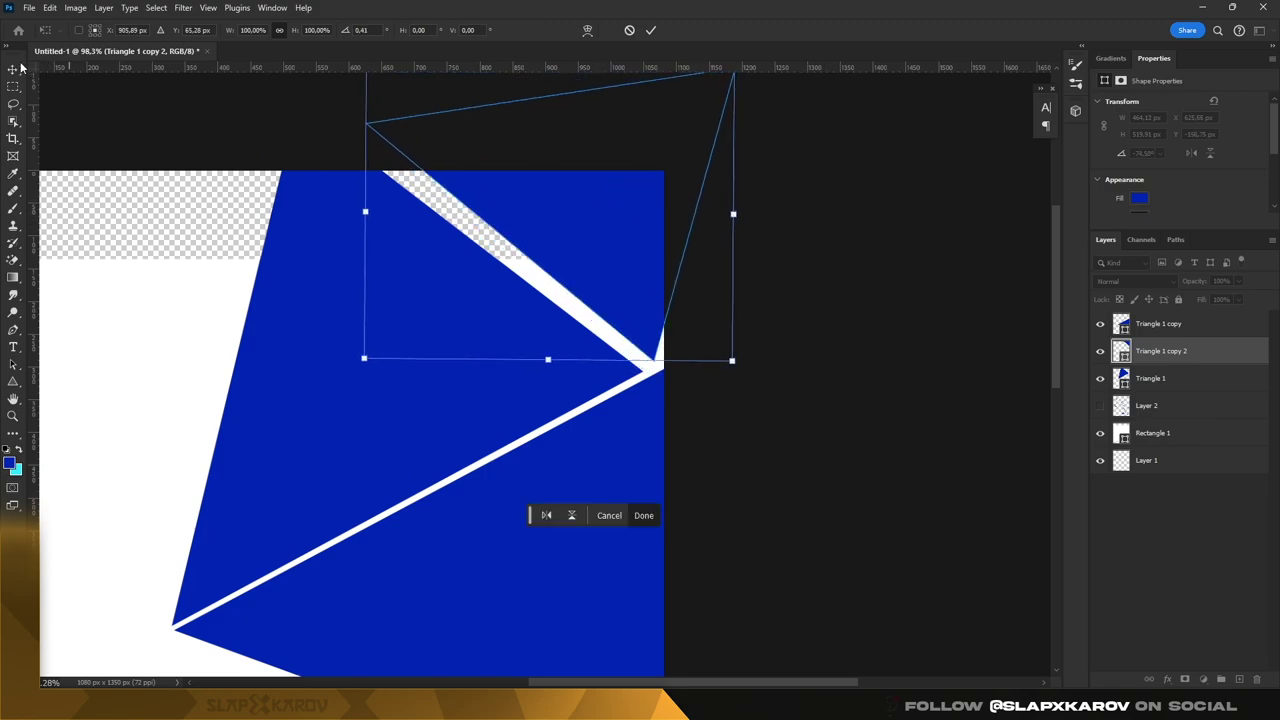
key(Return)
Tilt the top triangle slightly and nudge it a few pixels right and down.
drag(598, 239, 596, 246)
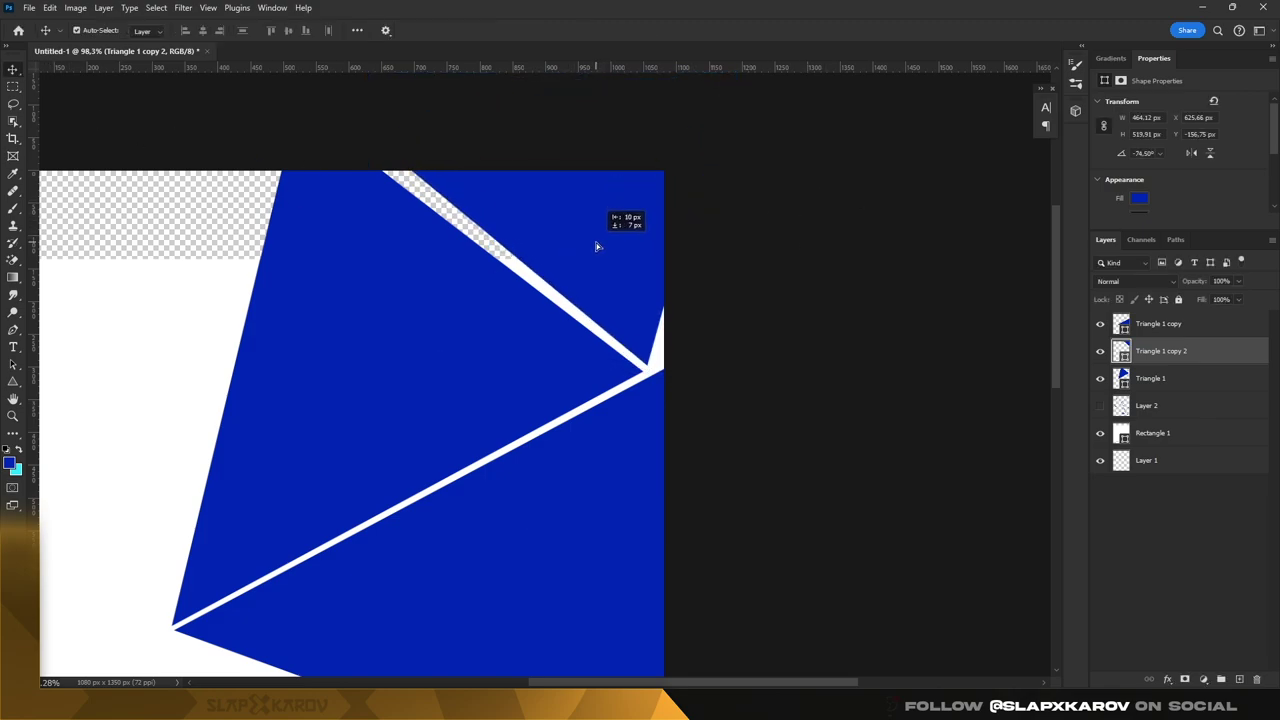
scroll(700, 235, up, 2)
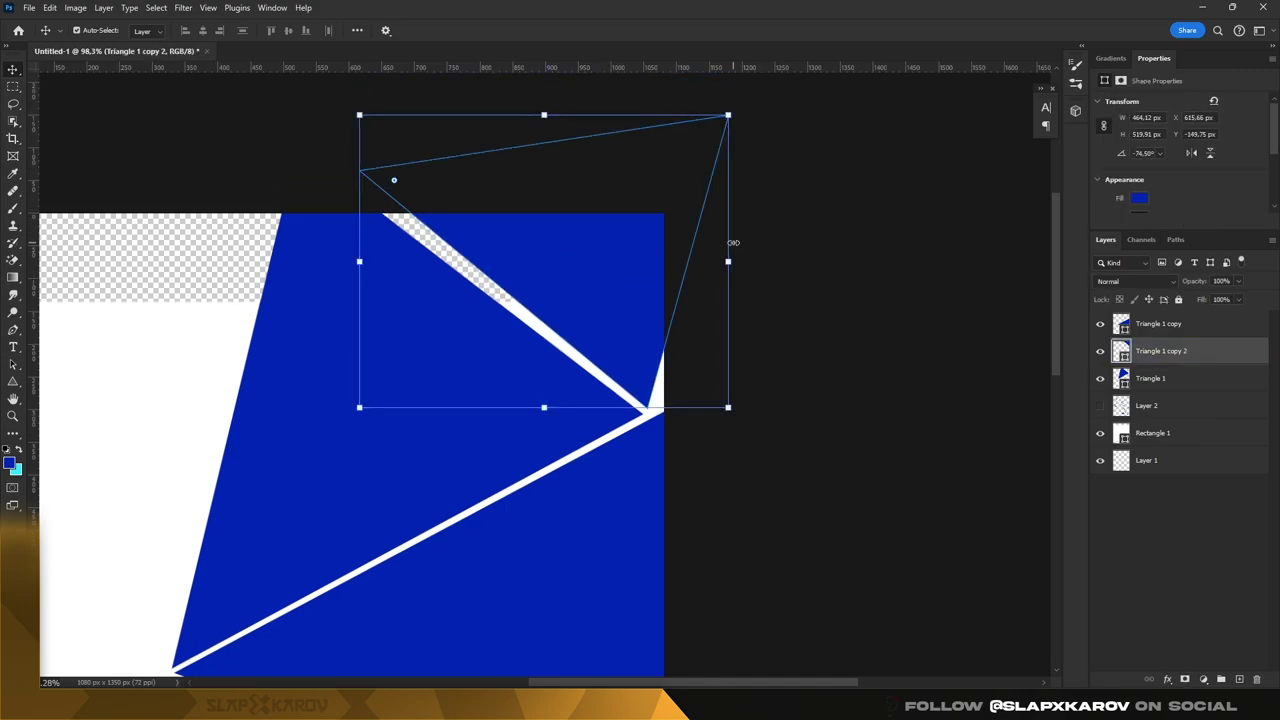
drag(733, 242, 757, 251)
key(Right)
key(Right)
key(Right)
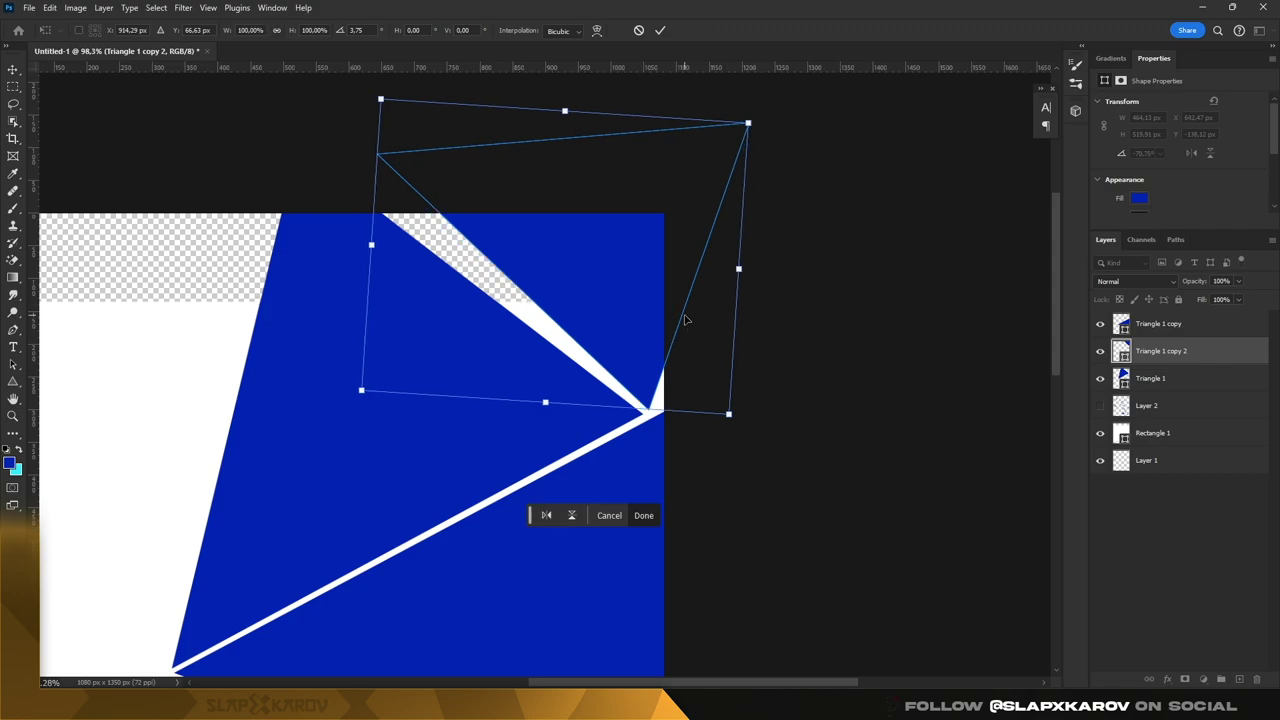
key(Right)
key(Right)
key(Right)
key(Right)
key(Right)
key(Down)
key(Down)
key(Down)
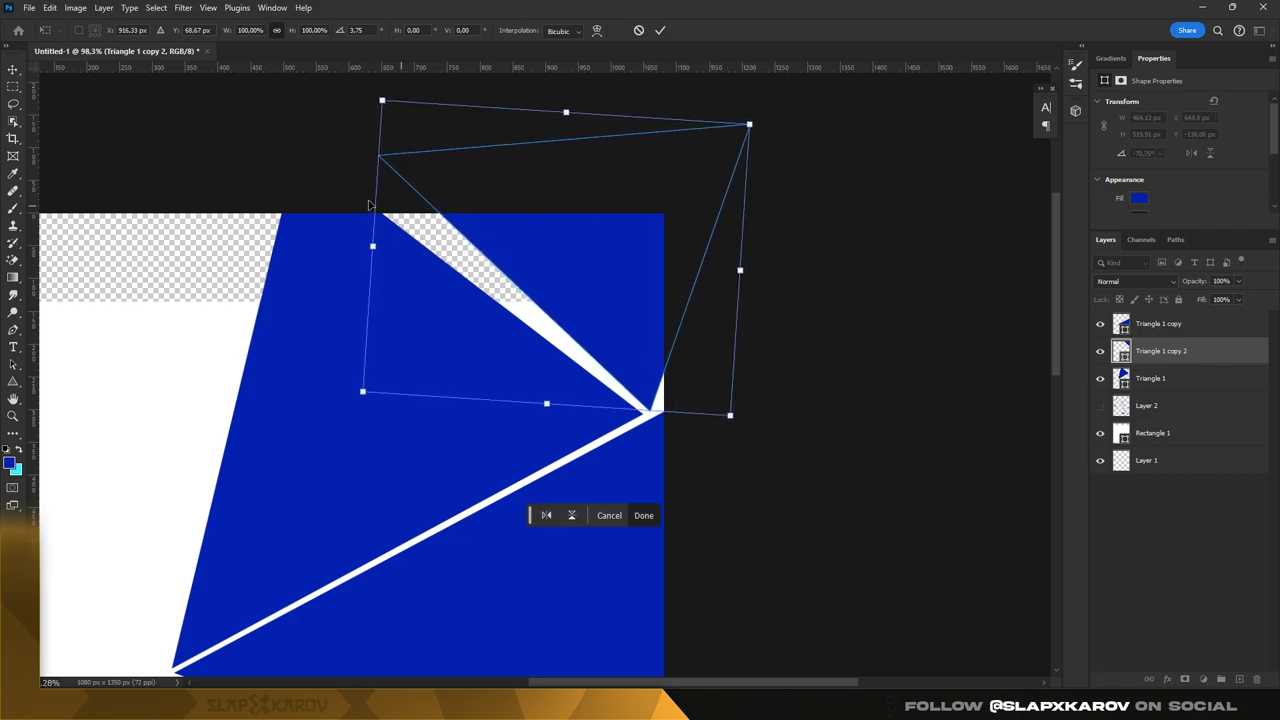
scroll(695, 400, up, 3)
scroll(690, 395, up, 2)
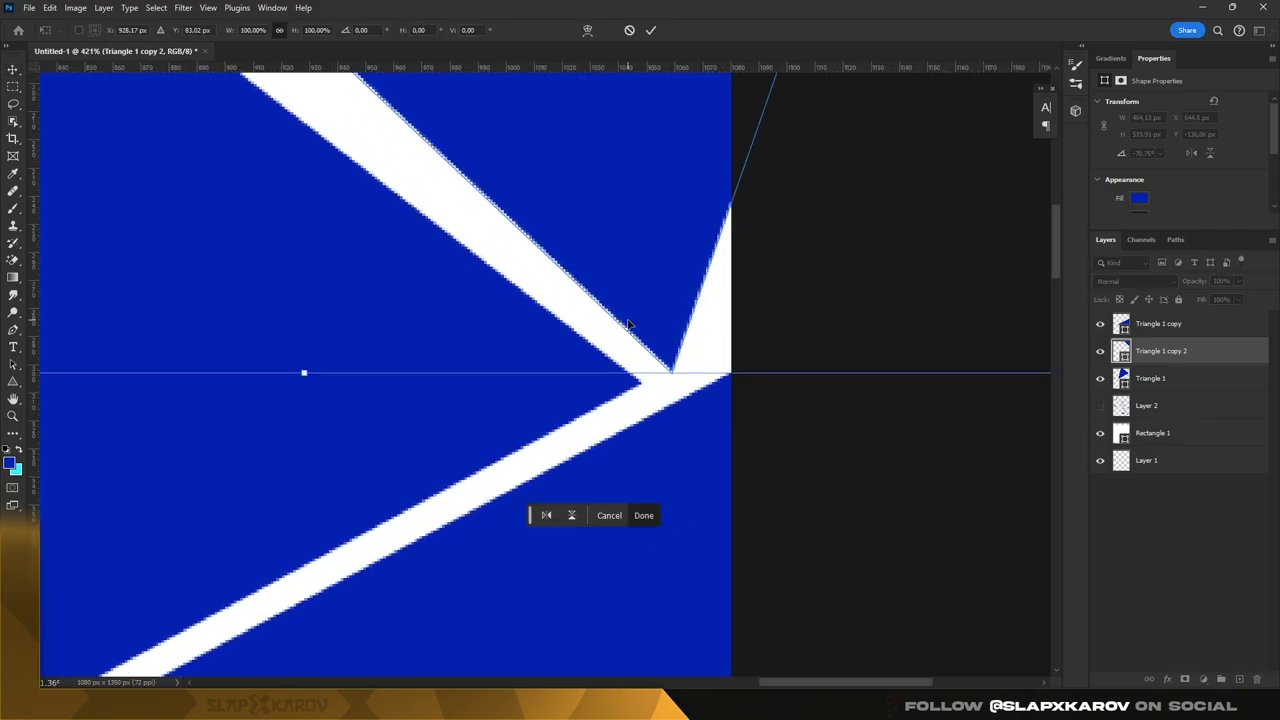
key(Right)
key(Down)
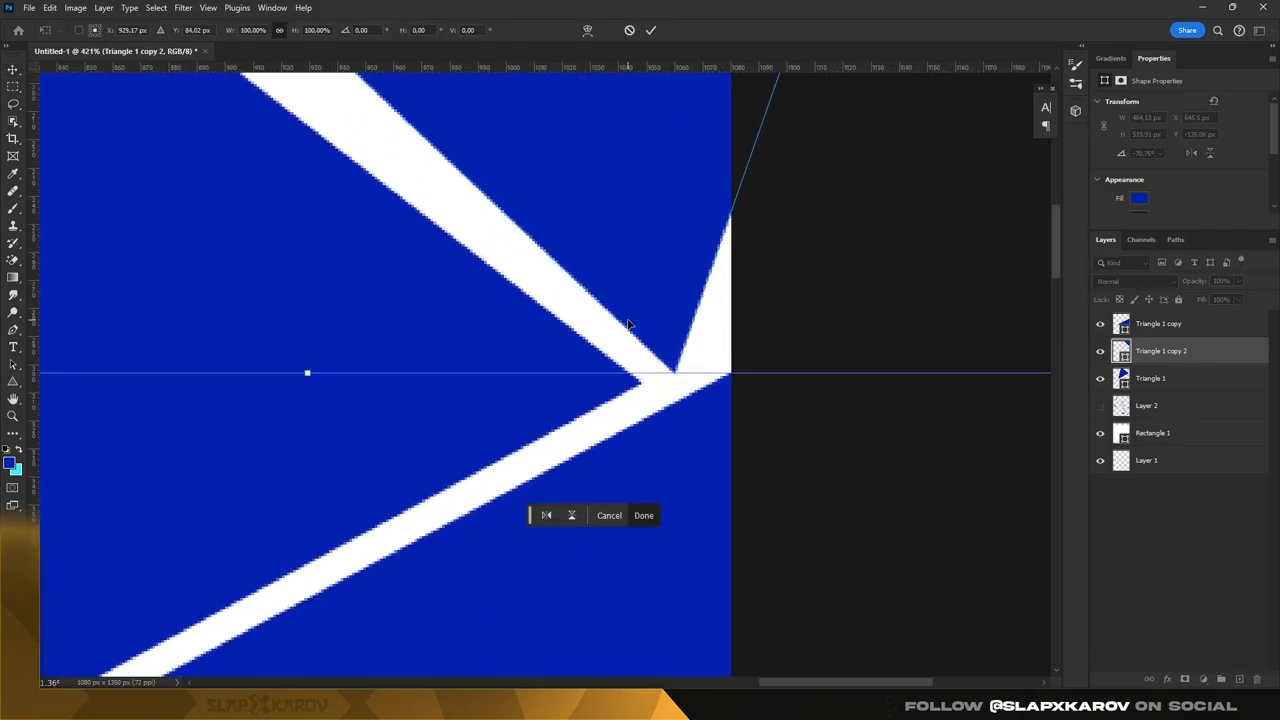
key(Return)
Rotate the top triangle counter-clockwise and shift-nudge it left, down and right.
key(z)
scroll(508, 206, down, 2)
scroll(486, 191, down, 3)
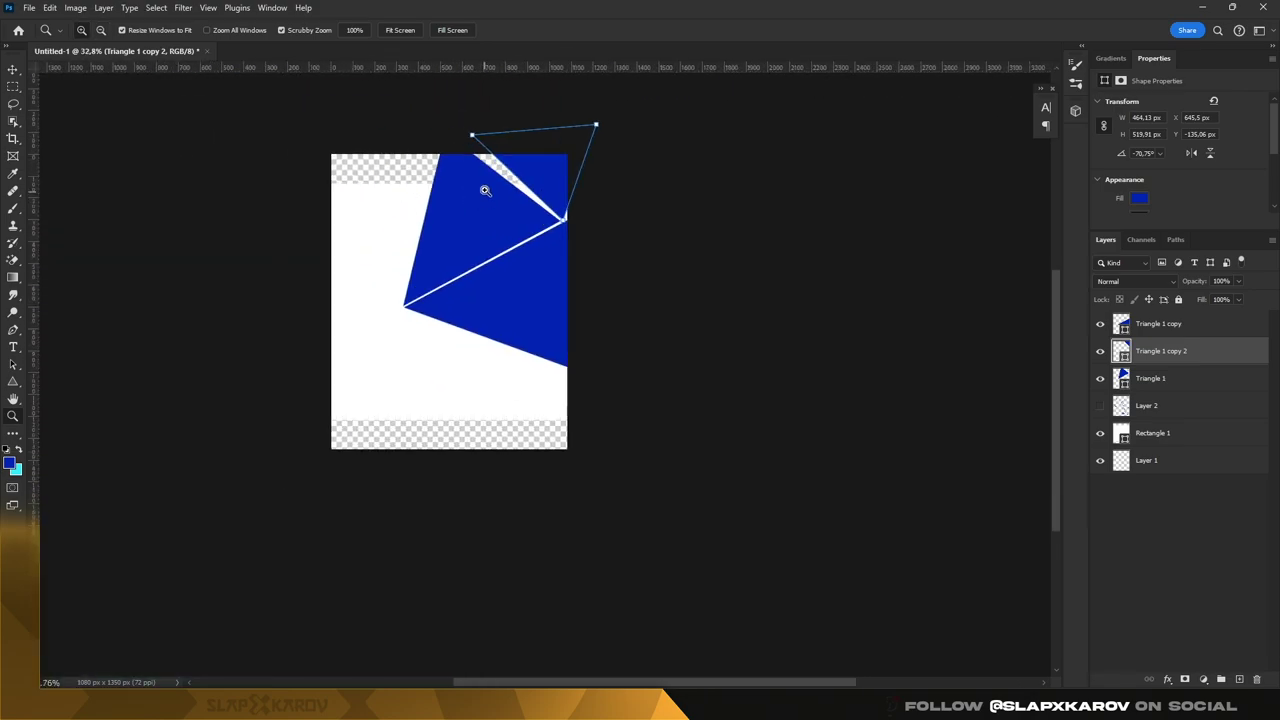
scroll(583, 171, up, 2)
scroll(536, 183, down, 2)
scroll(600, 170, up, 3)
scroll(660, 168, up, 1)
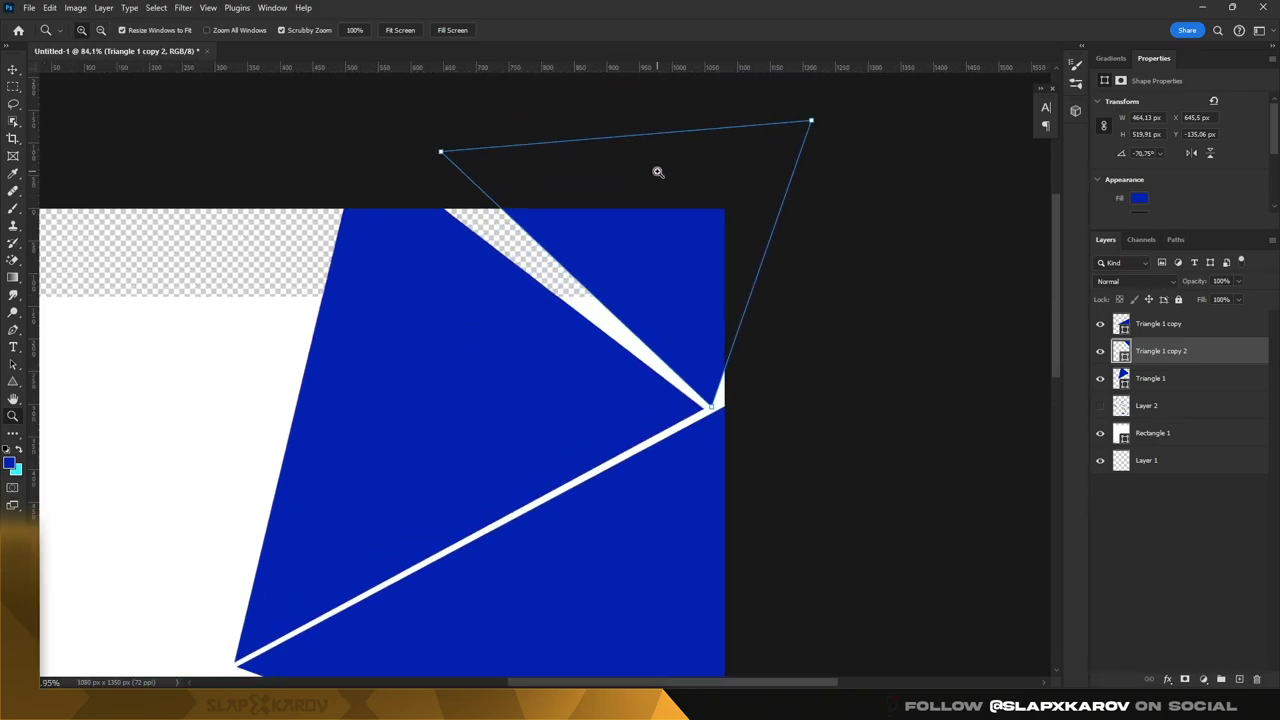
scroll(657, 171, down, 1)
key(ctrl+t)
mouse_move(610, 105)
mouse_down()
mouse_move(589, 98)
mouse_move(610, 95)
mouse_up()
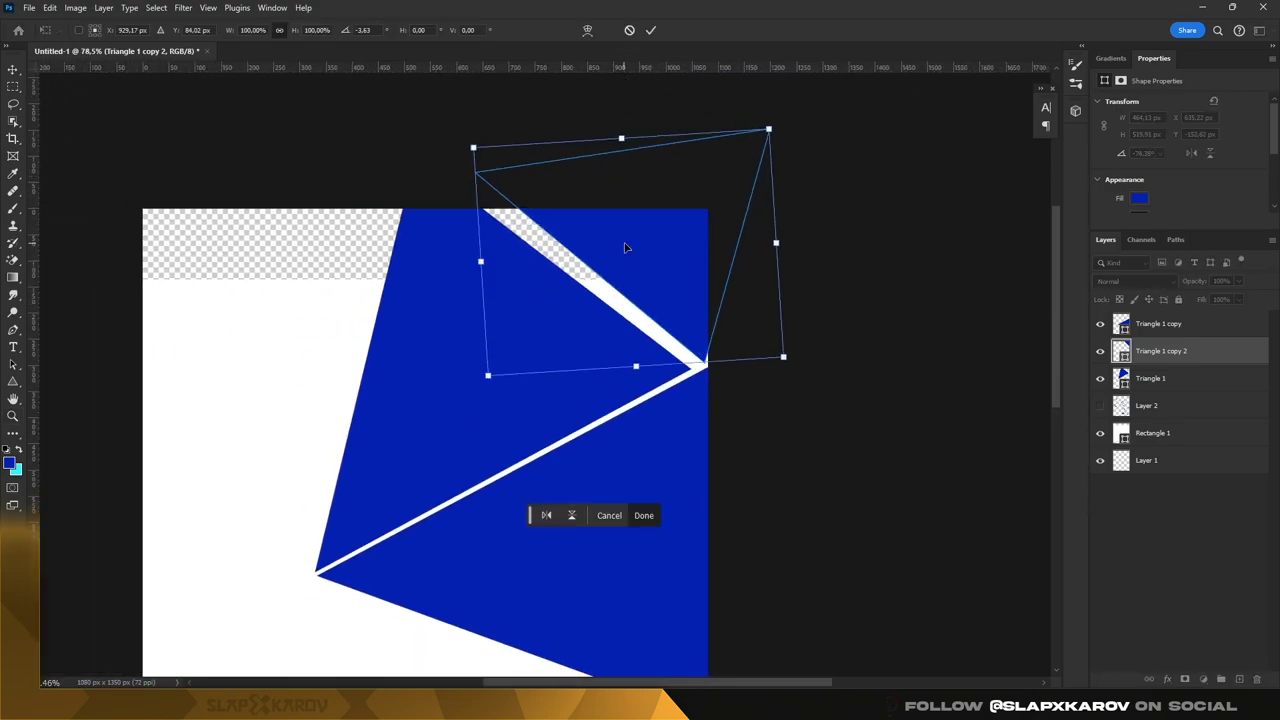
key(shift+Left)
key(shift+Left)
key(Down)
key(Down)
key(Down)
key(Down)
key(Down)
key(Down)
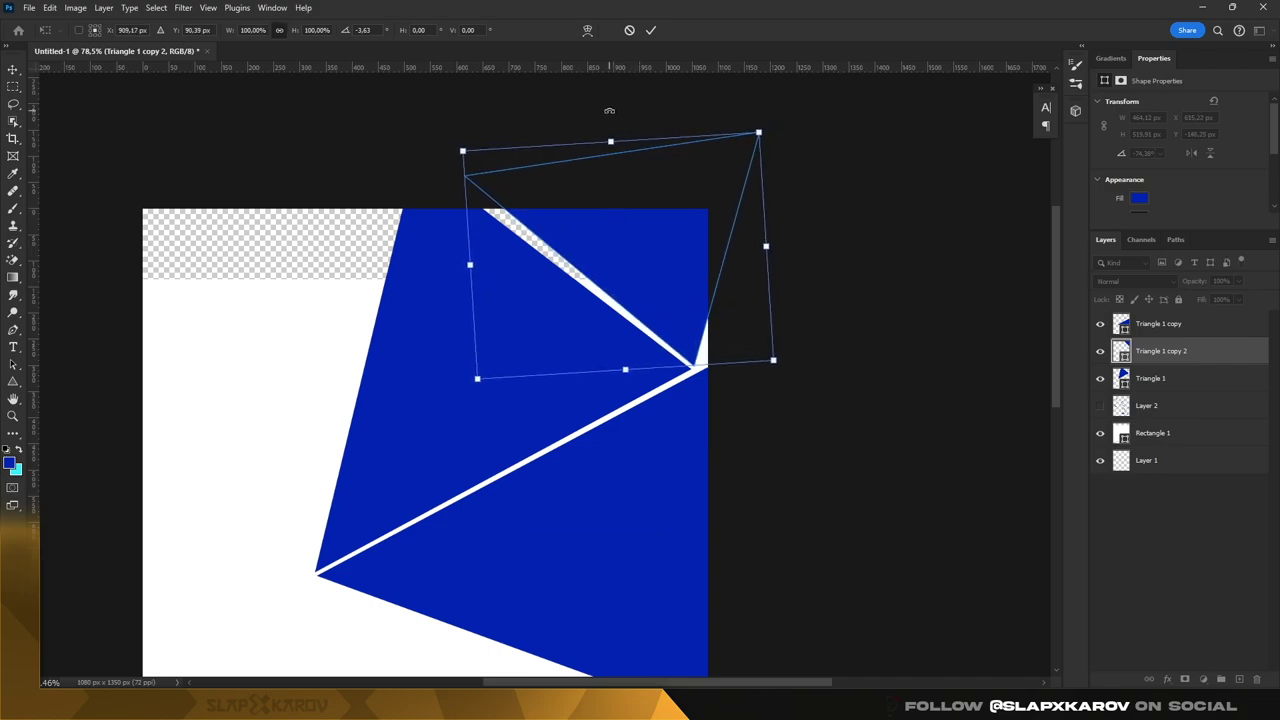
drag(609, 111, 609, 119)
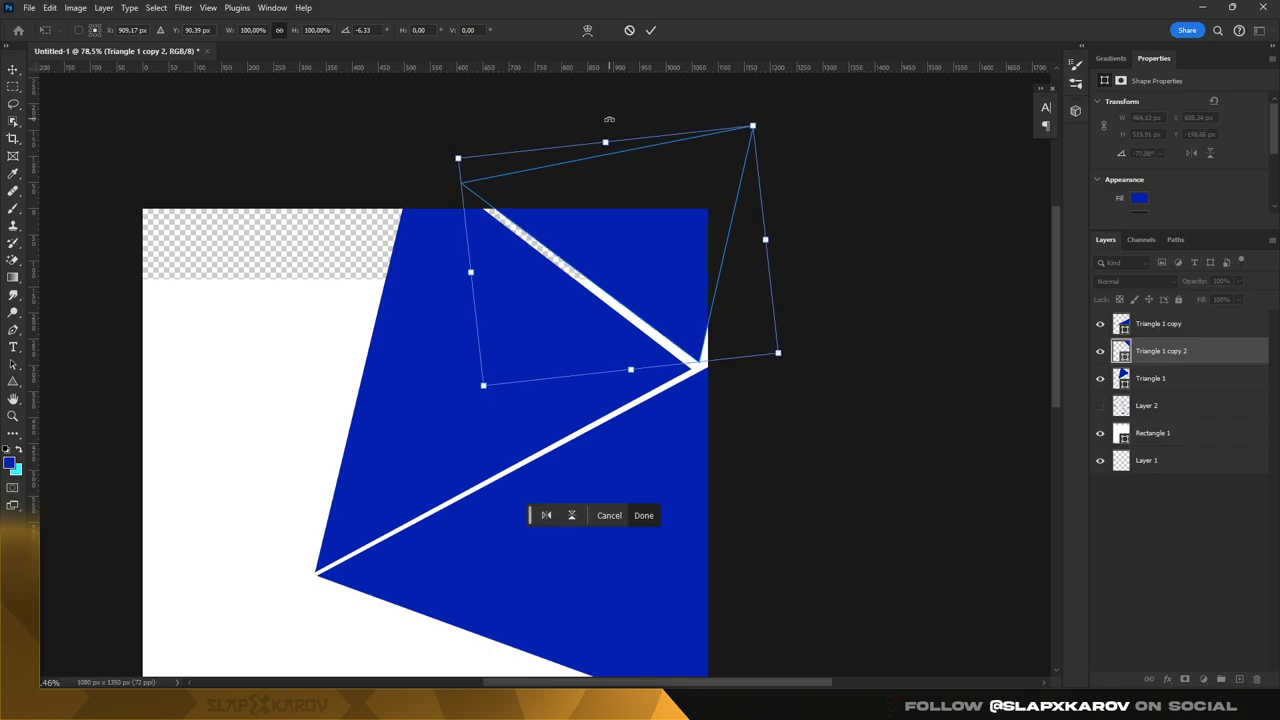
key(shift+Down)
key(shift+Up)
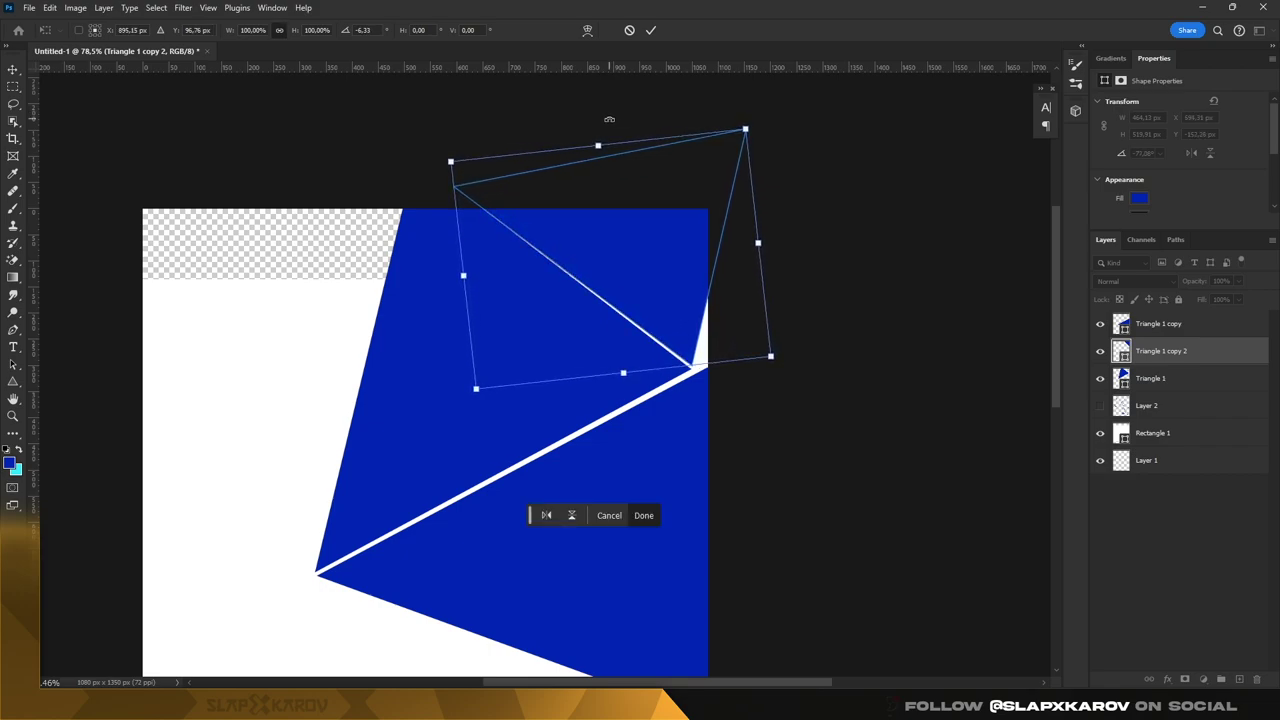
key(shift+Right)
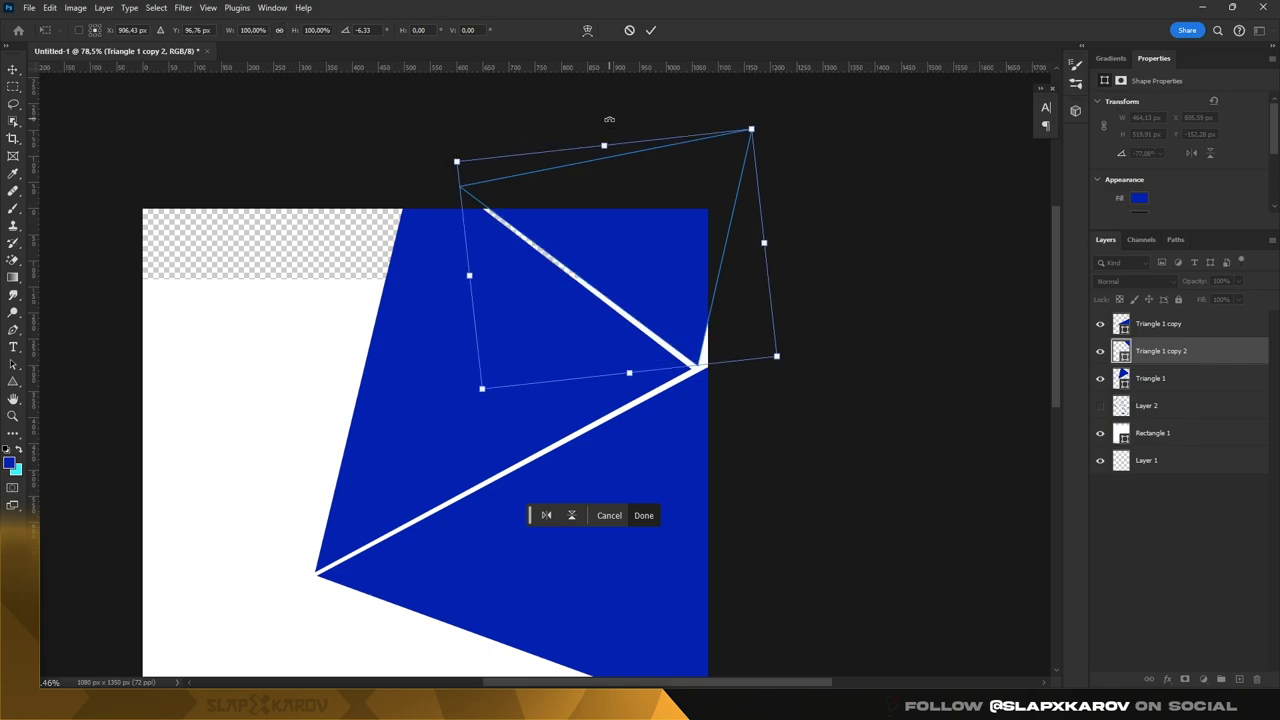
Flip the top triangle vertically, rotate it about 45° and set its tip on the corner.
click(571, 515)
drag(790, 360, 781, 296)
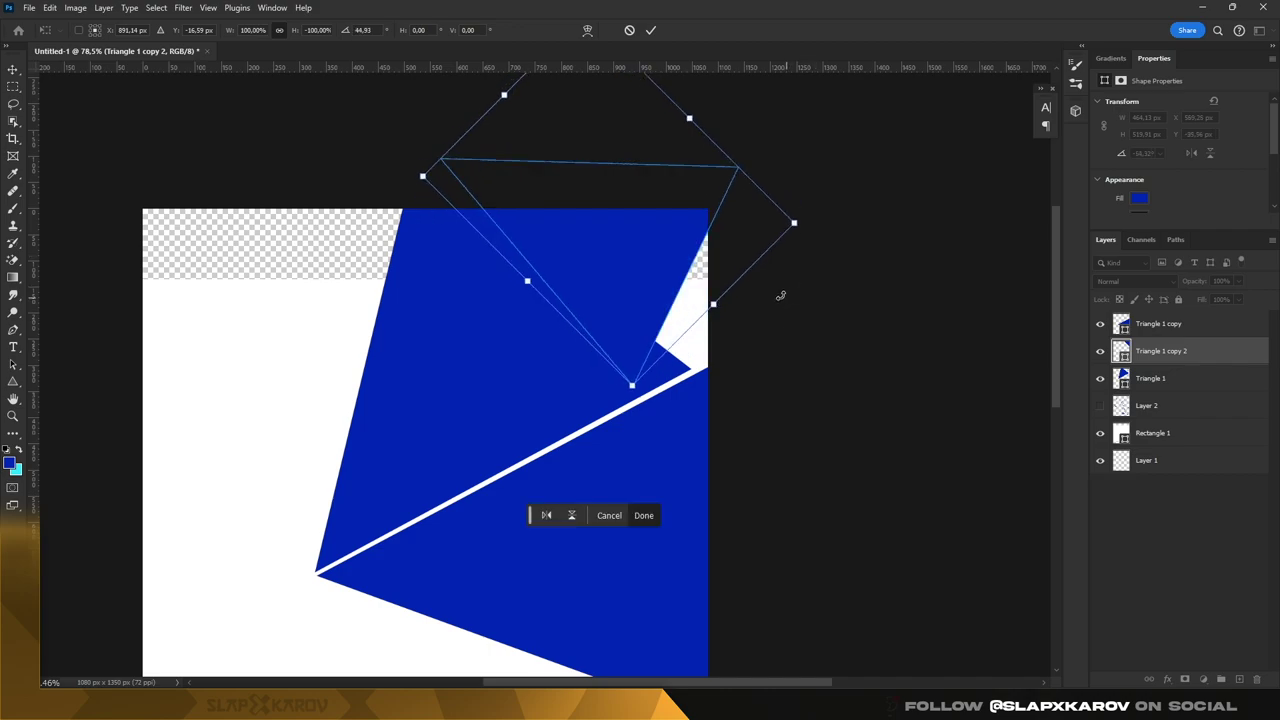
drag(632, 216, 700, 194)
drag(860, 112, 846, 100)
drag(665, 202, 646, 194)
drag(829, 126, 846, 114)
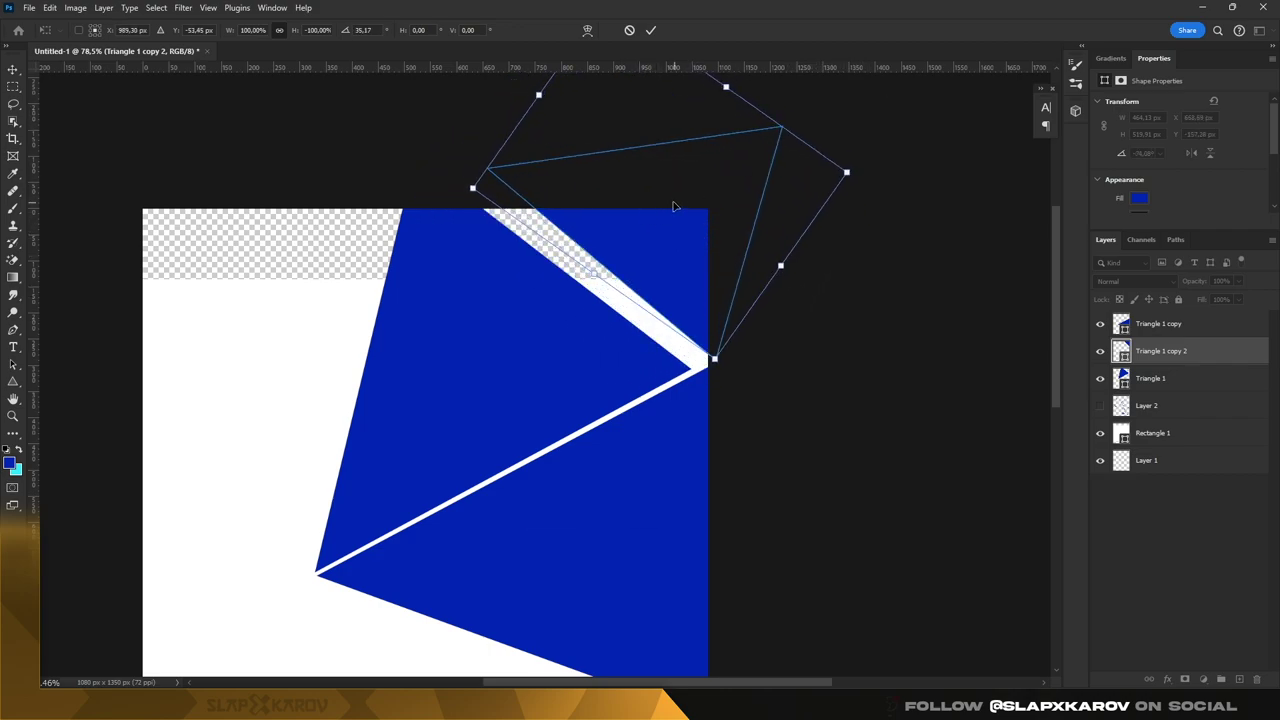
mouse_move(673, 206)
mouse_down()
mouse_move(649, 211)
mouse_move(656, 221)
mouse_up()
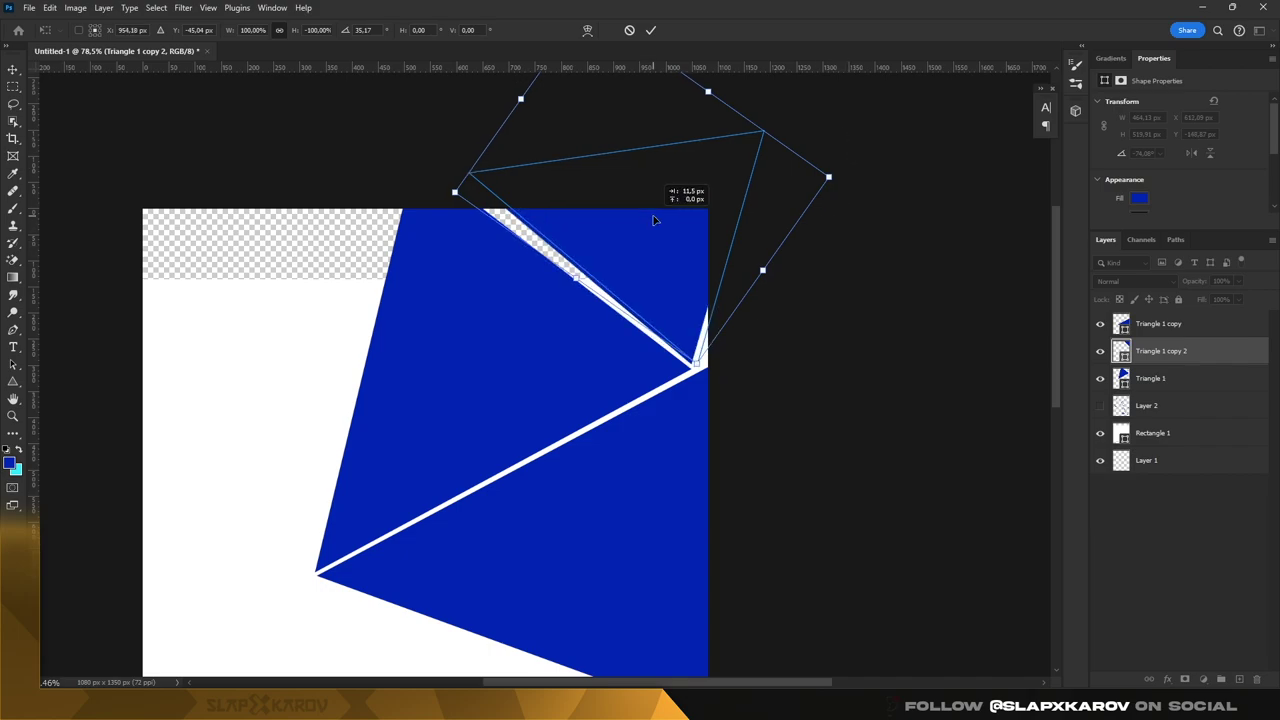
drag(765, 87, 756, 82)
drag(710, 193, 696, 198)
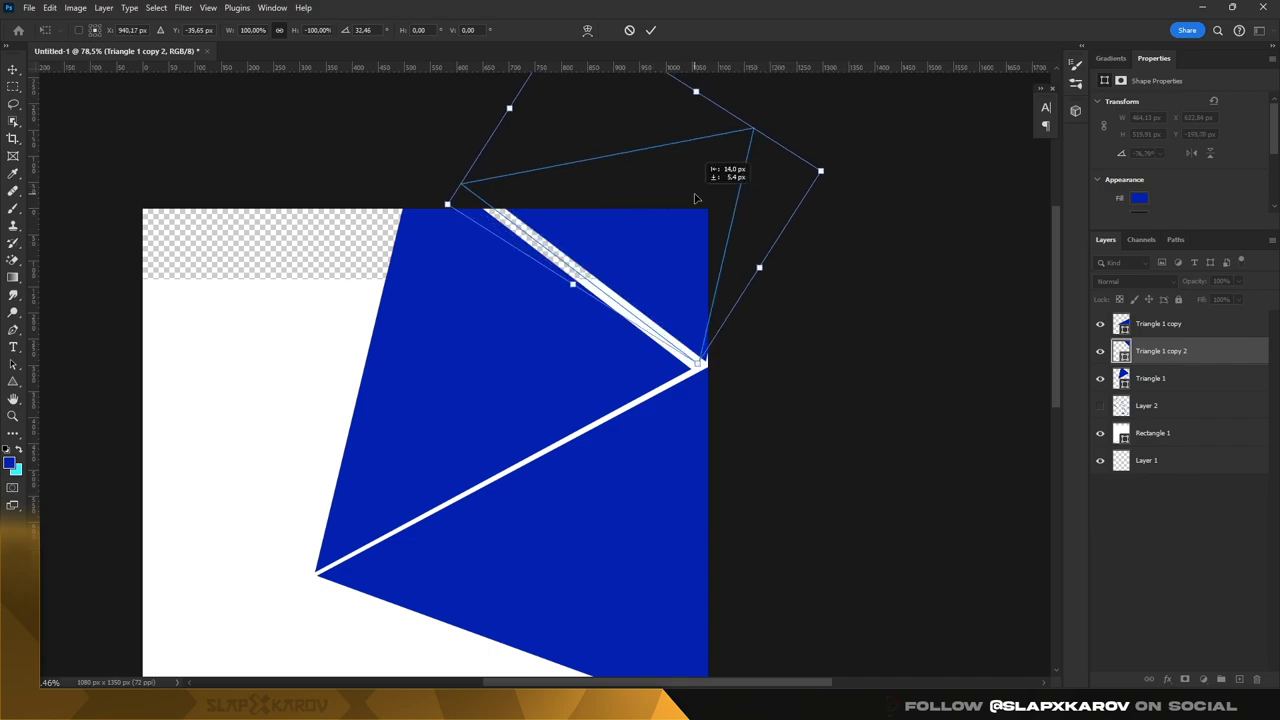
key(Return)
Rotate the triangle about 2° more and arrow-nudge it to leave a thin white gap.
scroll(706, 329, up, 2)
scroll(786, 423, down, 1)
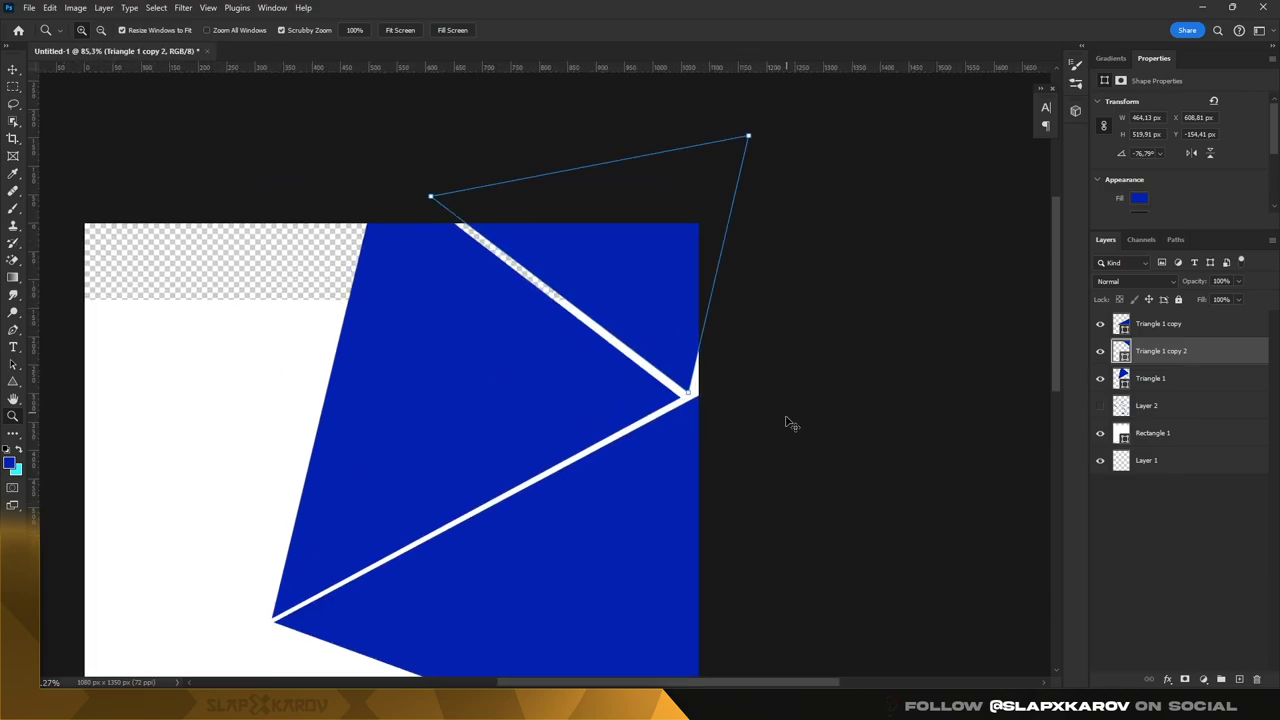
key(ctrl+t)
drag(773, 248, 774, 257)
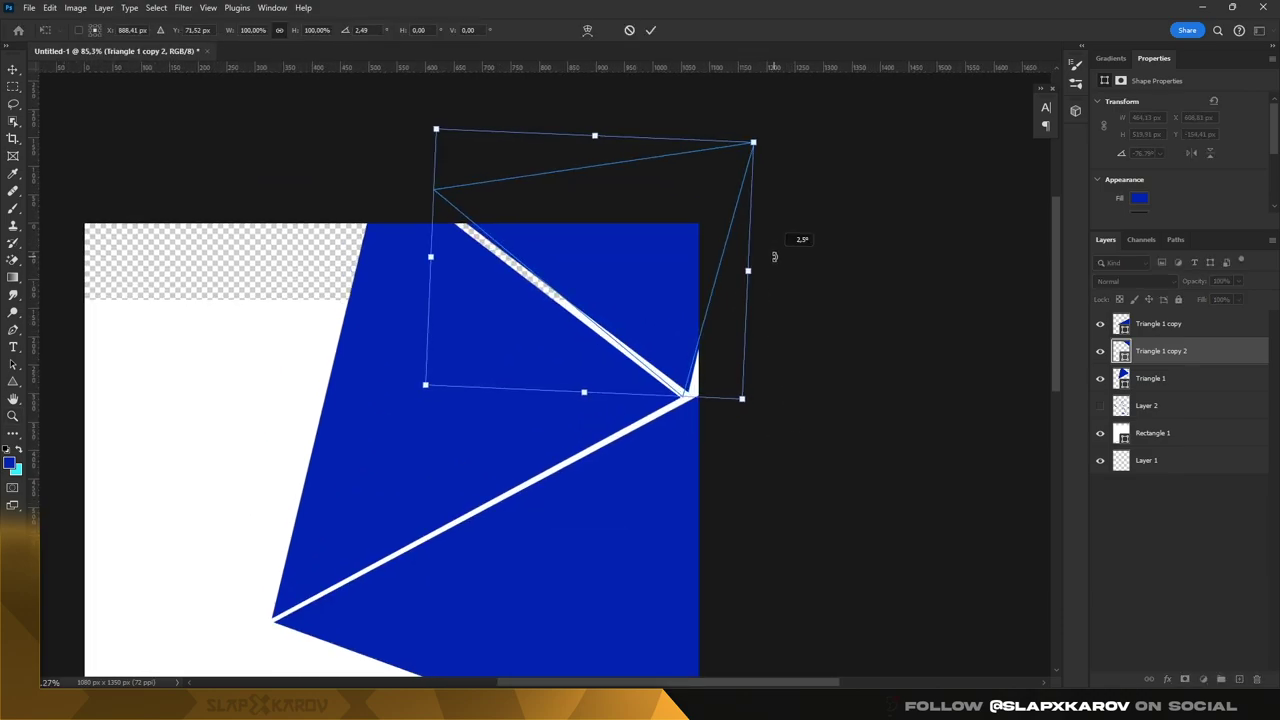
key(Return)
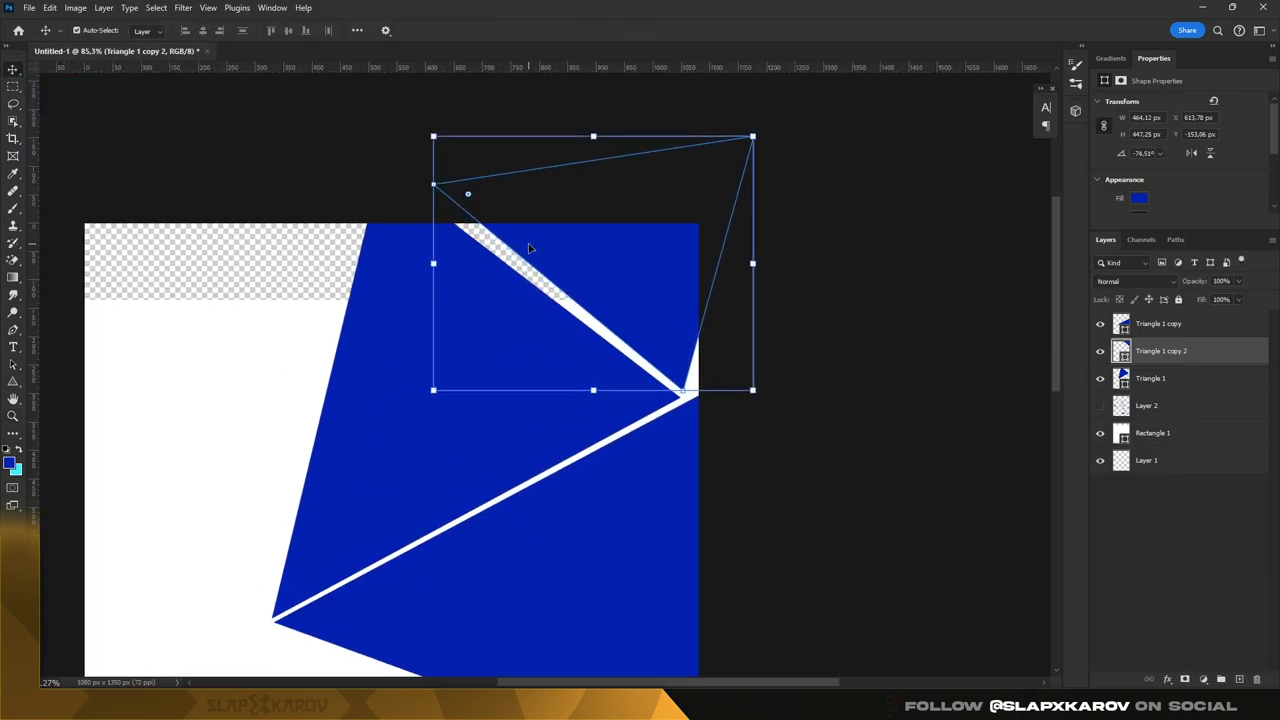
key(Right)
key(Right)
key(Down)
key(Down)
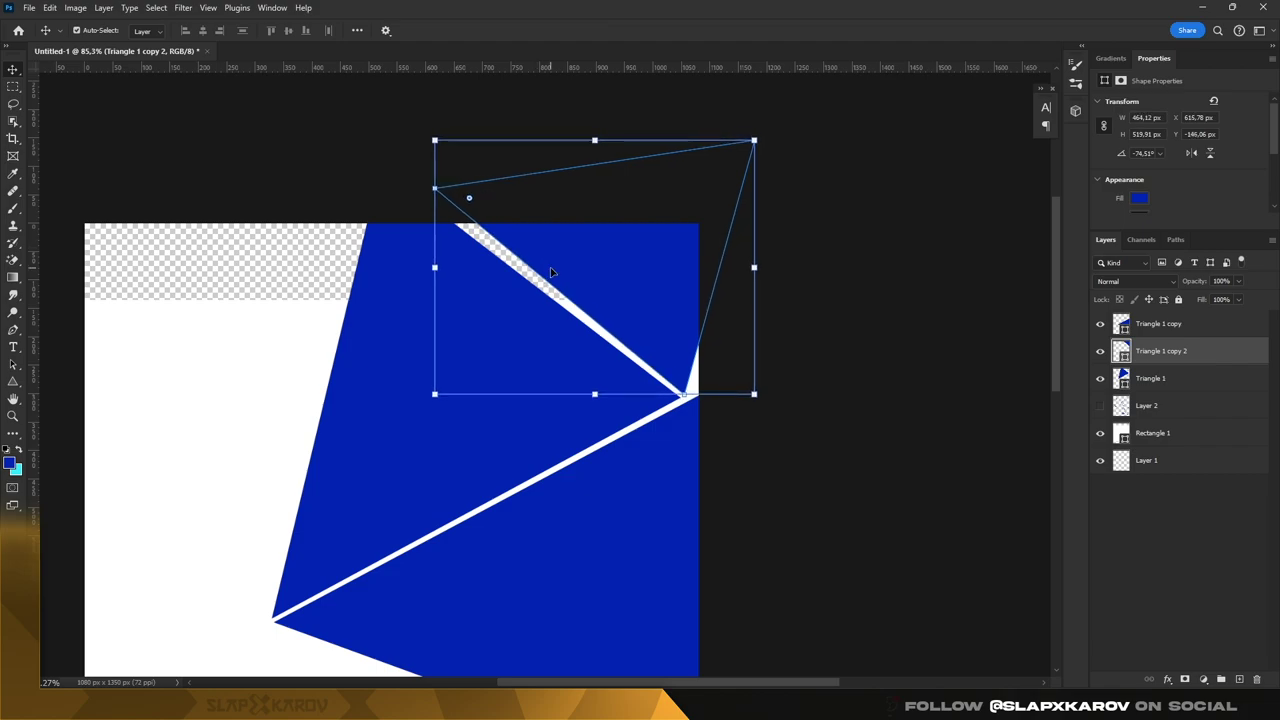
key(Down)
key(Down)
key(Down)
key(Right)
key(Right)
key(Right)
key(Left)
key(Left)
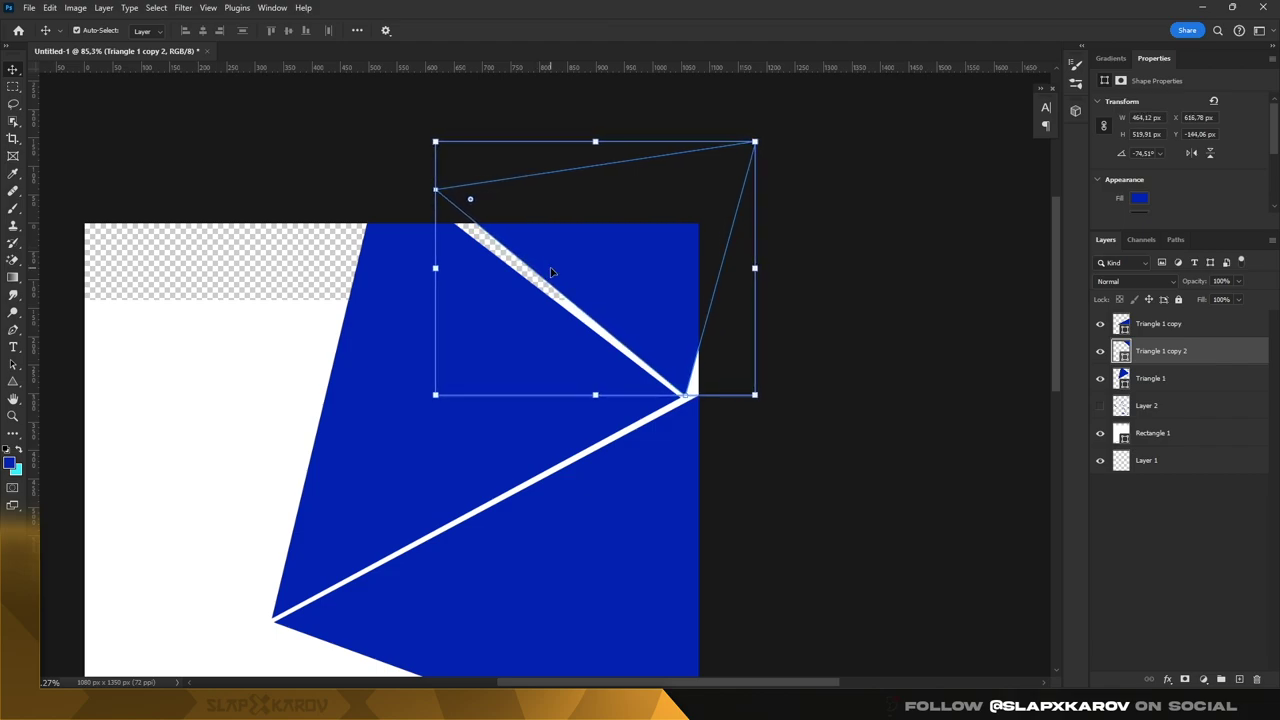
key(Left)
key(Left)
key(z)
mouse_move(337, 149)
mouse_down()
mouse_move(643, 378)
mouse_move(737, 329)
mouse_up()
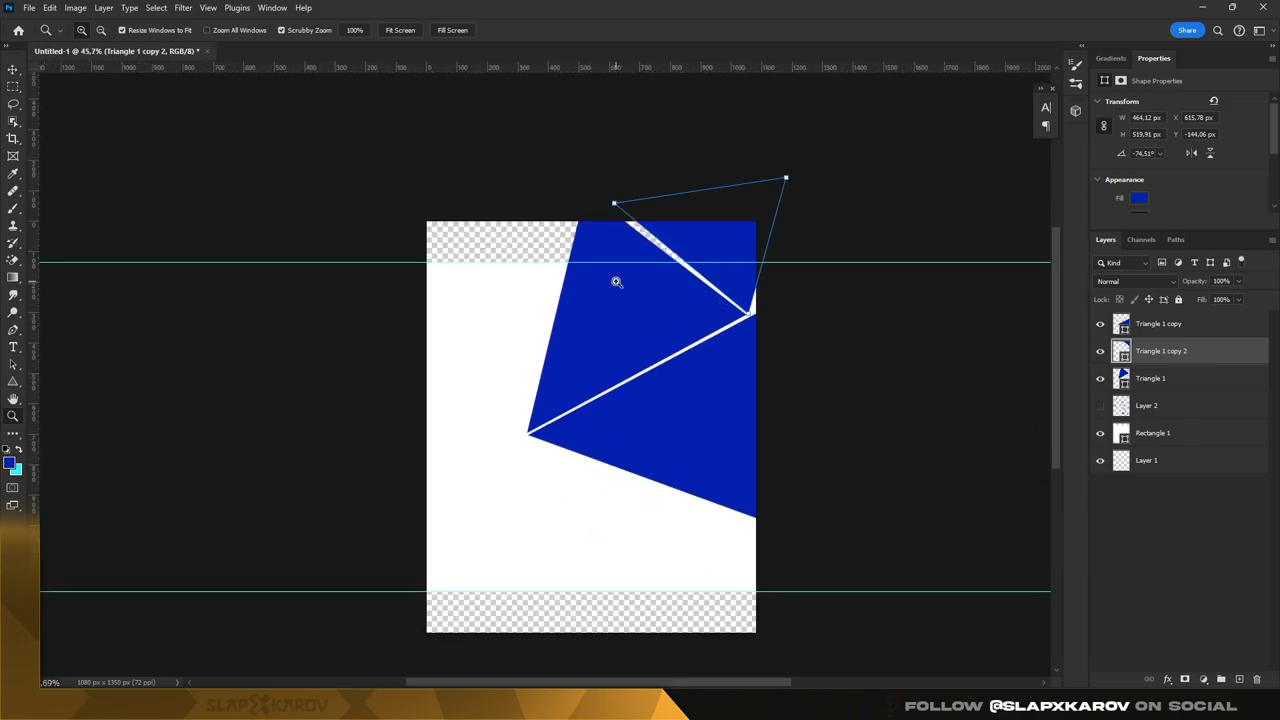
Stretch Rectangle 1 top and bottom to cover the full 1080 × 1350 px canvas.
drag(651, 297, 691, 363)
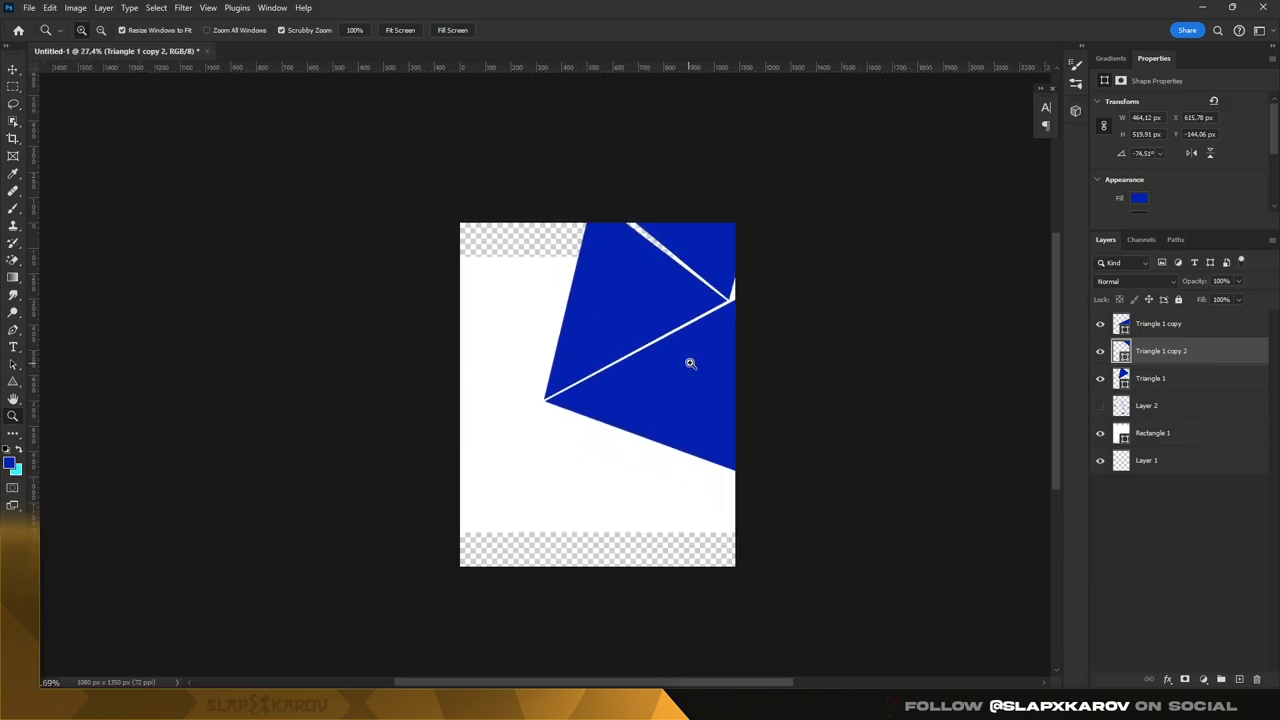
key(v)
click(471, 323)
key(ctrl+t)
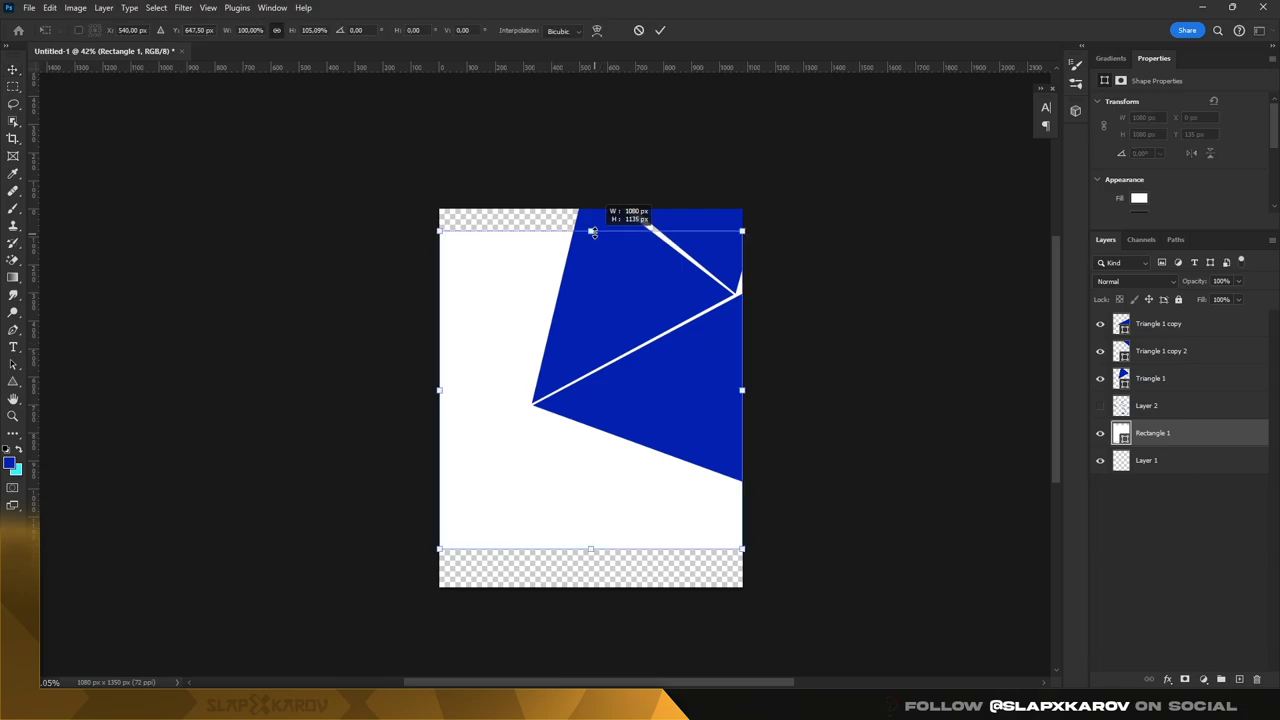
drag(590, 248, 590, 209)
scroll(590, 209, down, 1)
drag(591, 495, 593, 532)
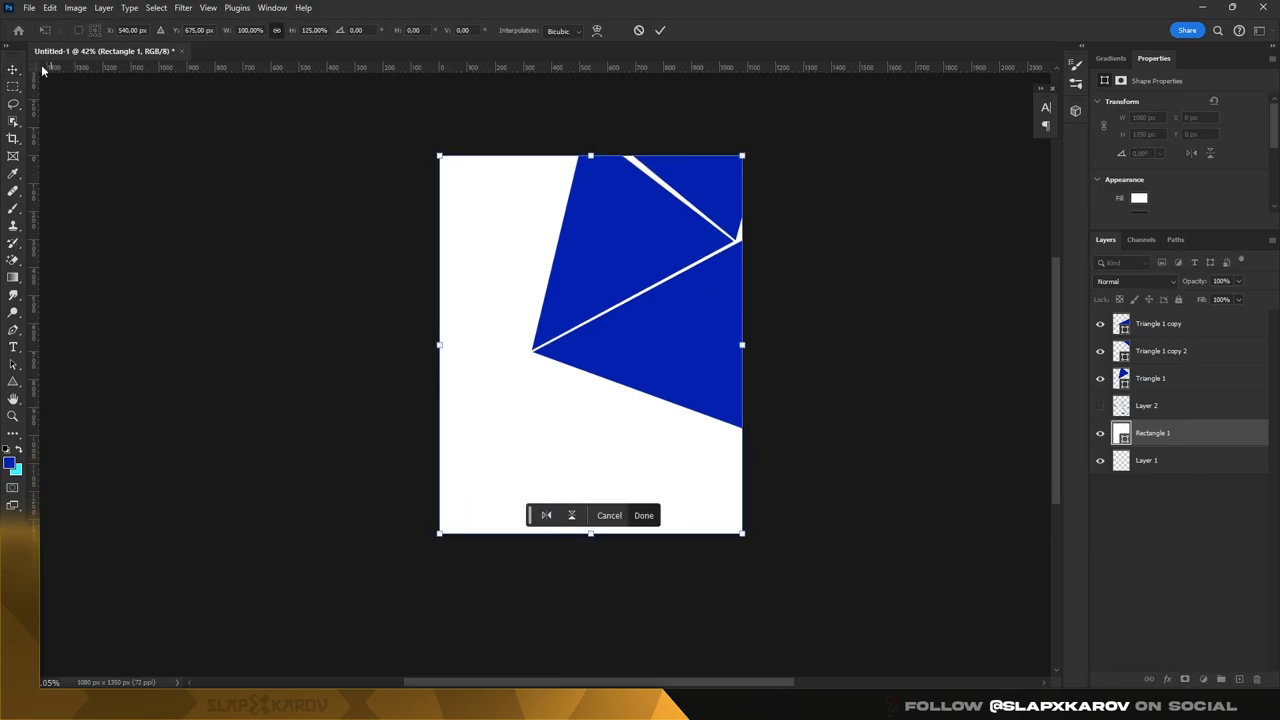
key(Return)
Open the trophy football photo as a new document by dragging it onto the tab bar.
key(z)
drag(528, 223, 524, 214)
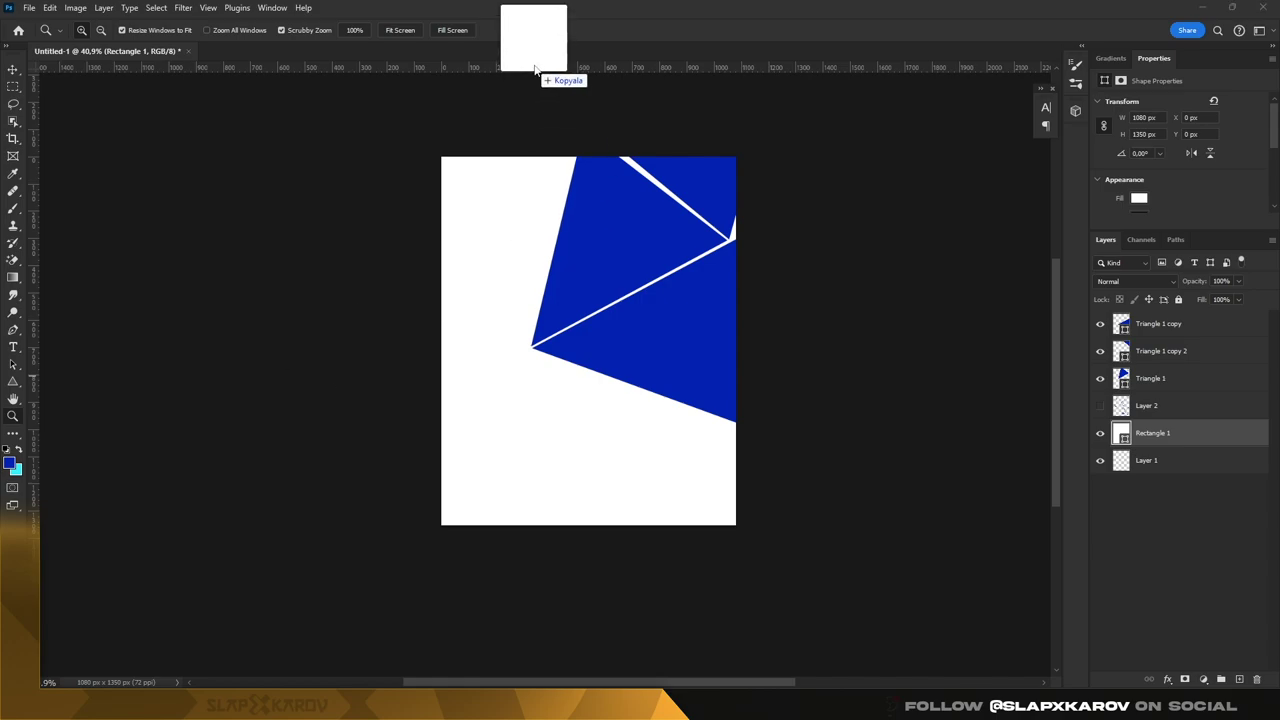
drag(558, 215, 543, 45)
Duplicate the trophy photo layer and convert the copy to a smart object.
click(1255, 323)
key(ctrl+j)
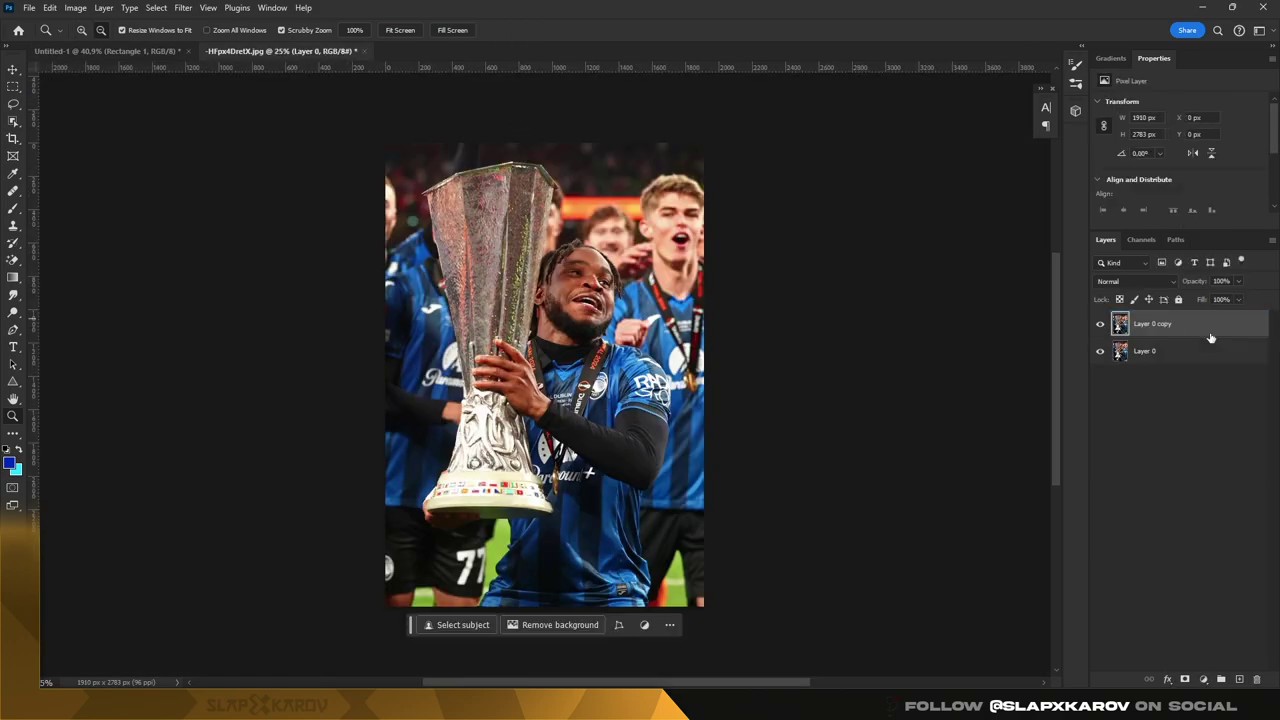
right_click(1170, 323)
click(1090, 594)
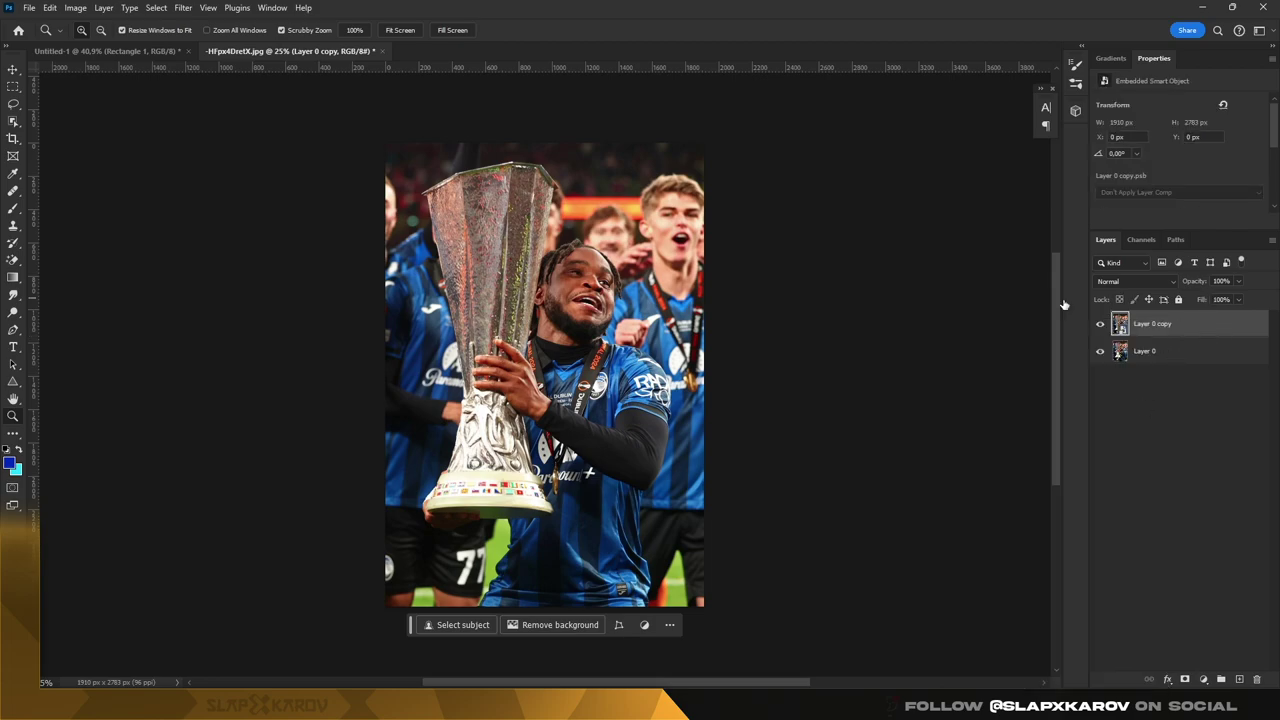
Bring the photo copy into the poster and enlarge it to about 780 × 1137 px.
click(115, 51)
double_click(1158, 323)
text(1)
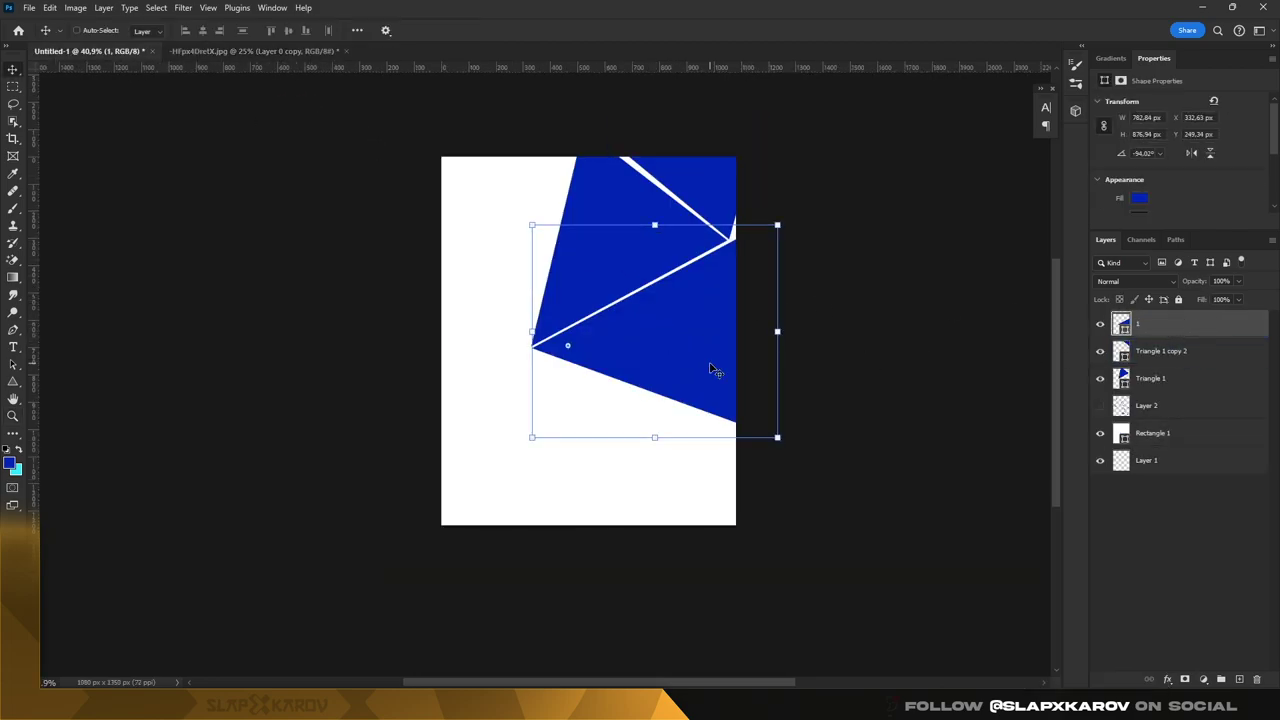
key(ctrl+Tab)
mouse_move(640, 350)
mouse_down()
mouse_move(675, 420)
mouse_move(618, 279)
mouse_move(546, 237)
mouse_up()
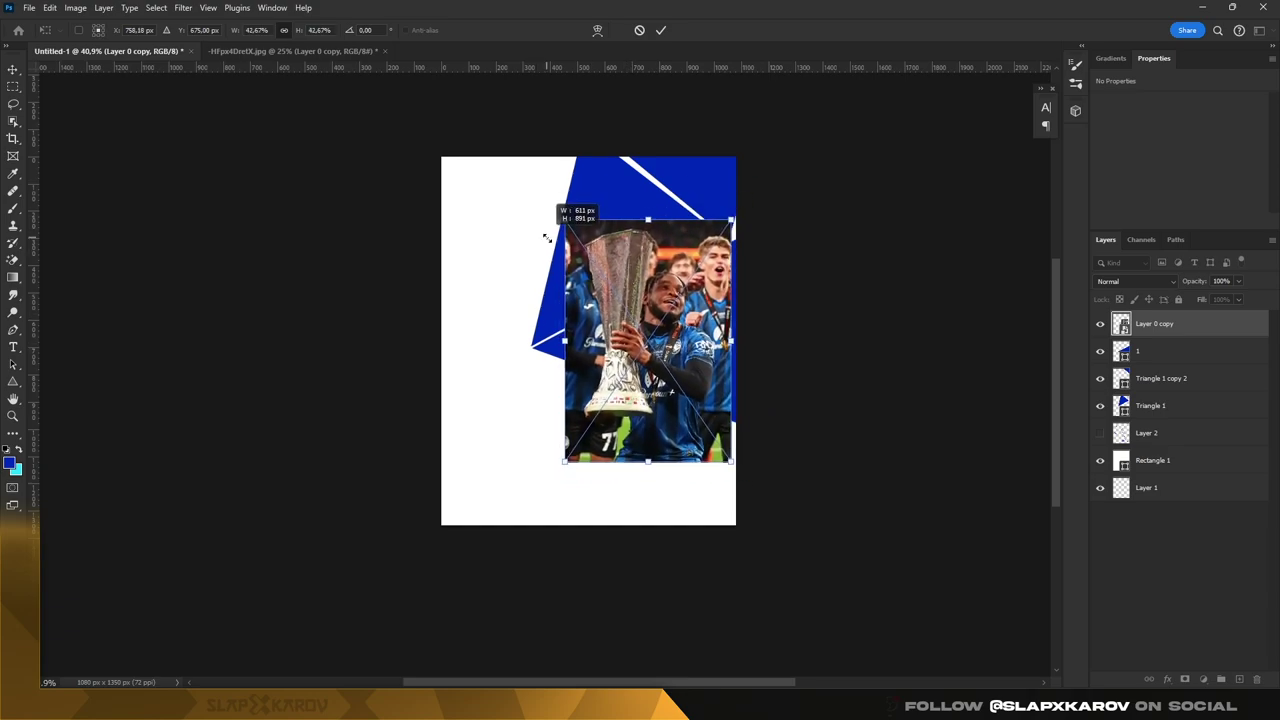
mouse_move(546, 237)
mouse_down()
mouse_move(545, 209)
mouse_move(516, 218)
mouse_up()
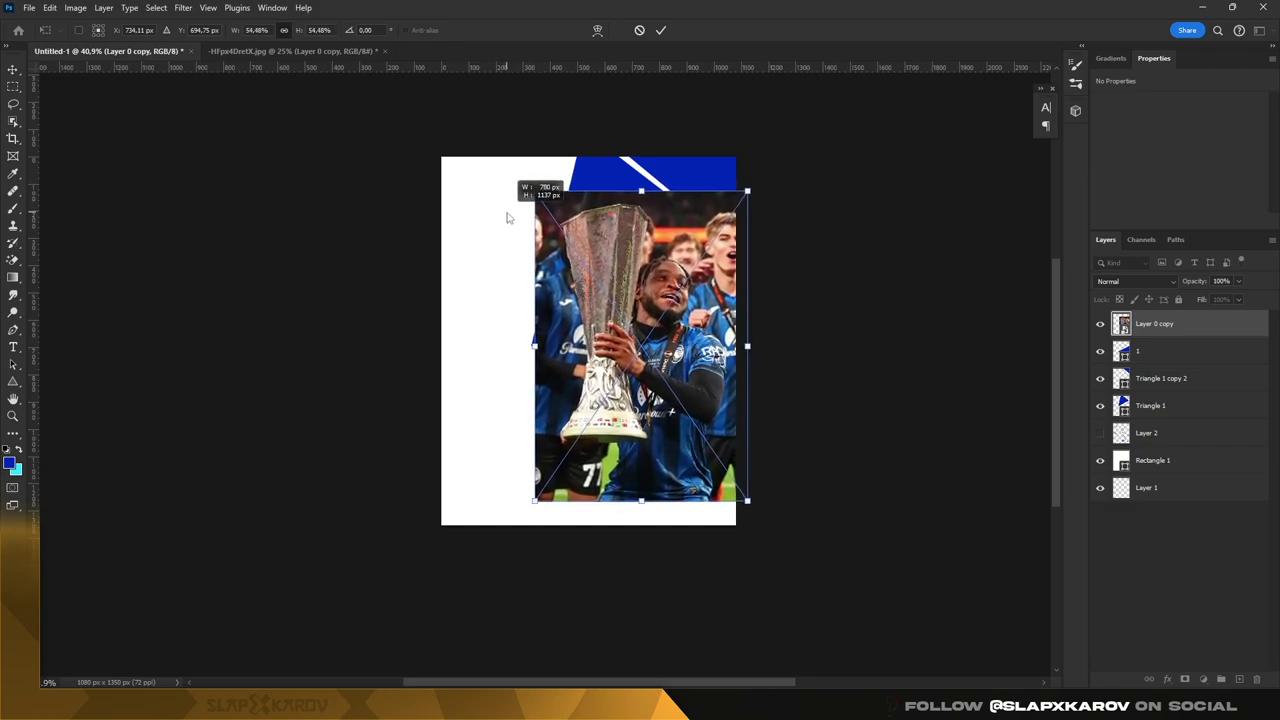
drag(504, 216, 508, 214)
Commit the resize and duplicate the trophy photo layer Layer 0 copy.
key(Return)
click(1160, 378)
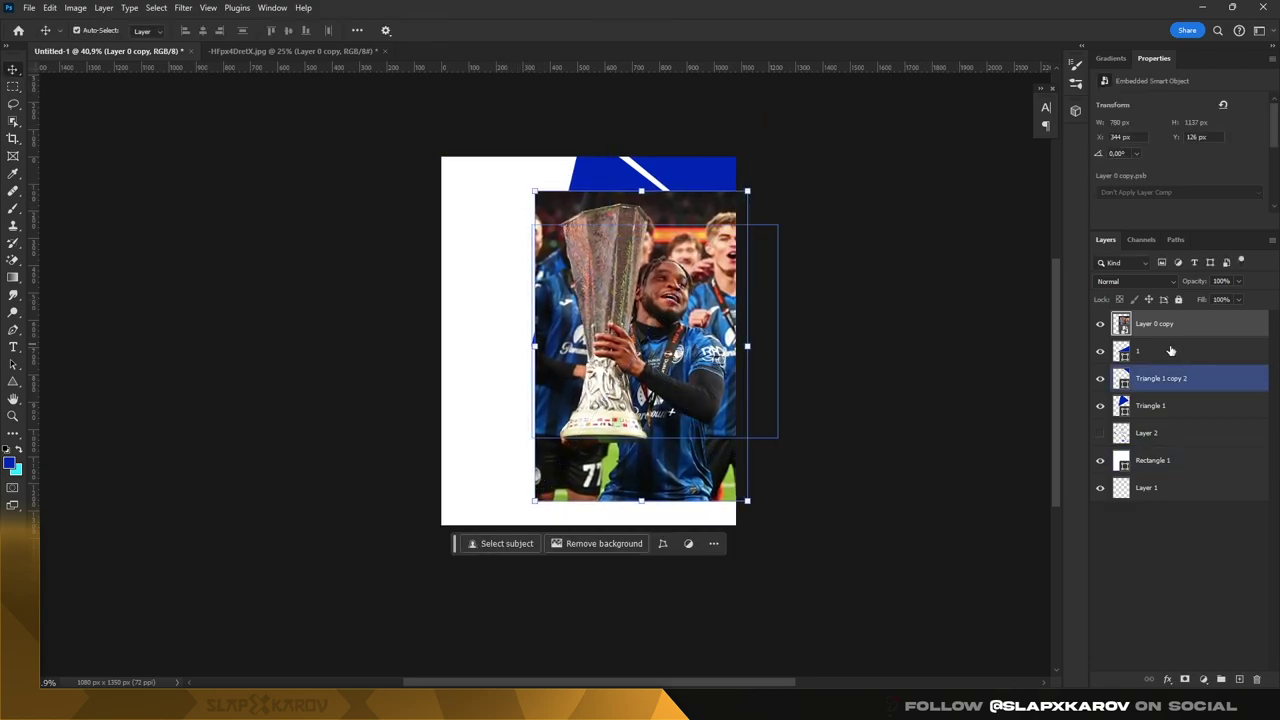
click(1160, 351)
click(1163, 328)
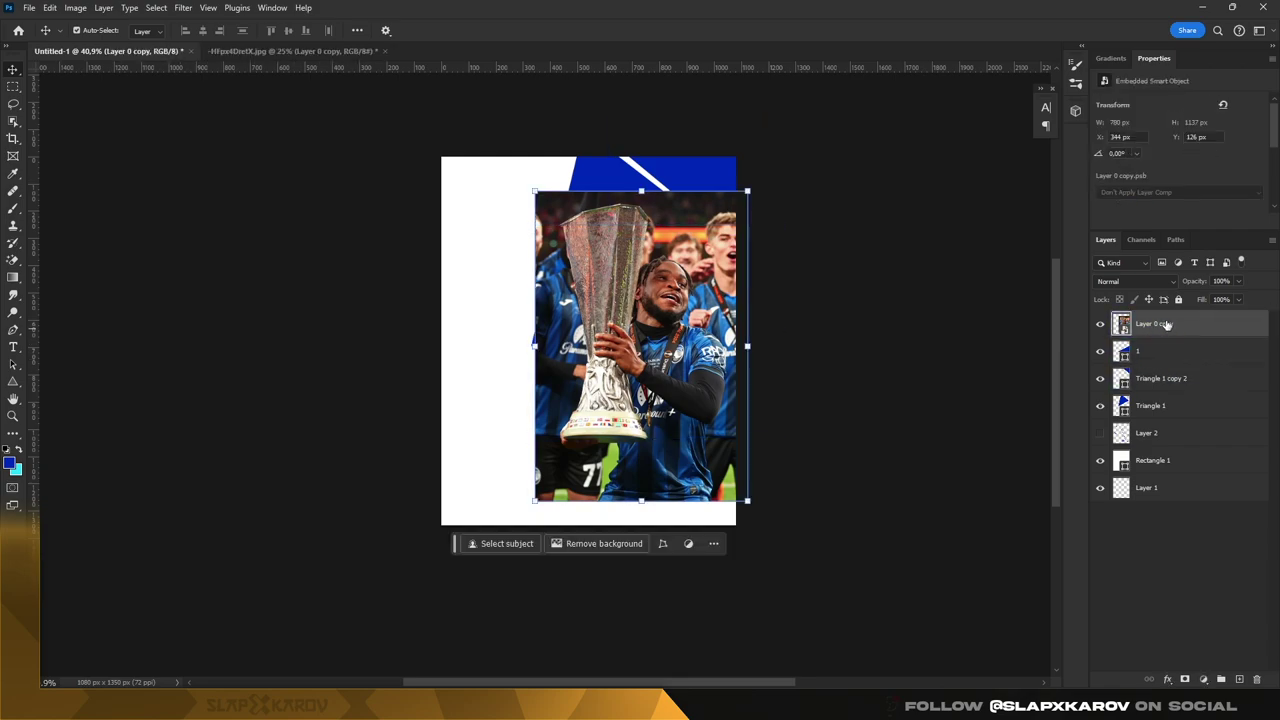
key(ctrl+j)
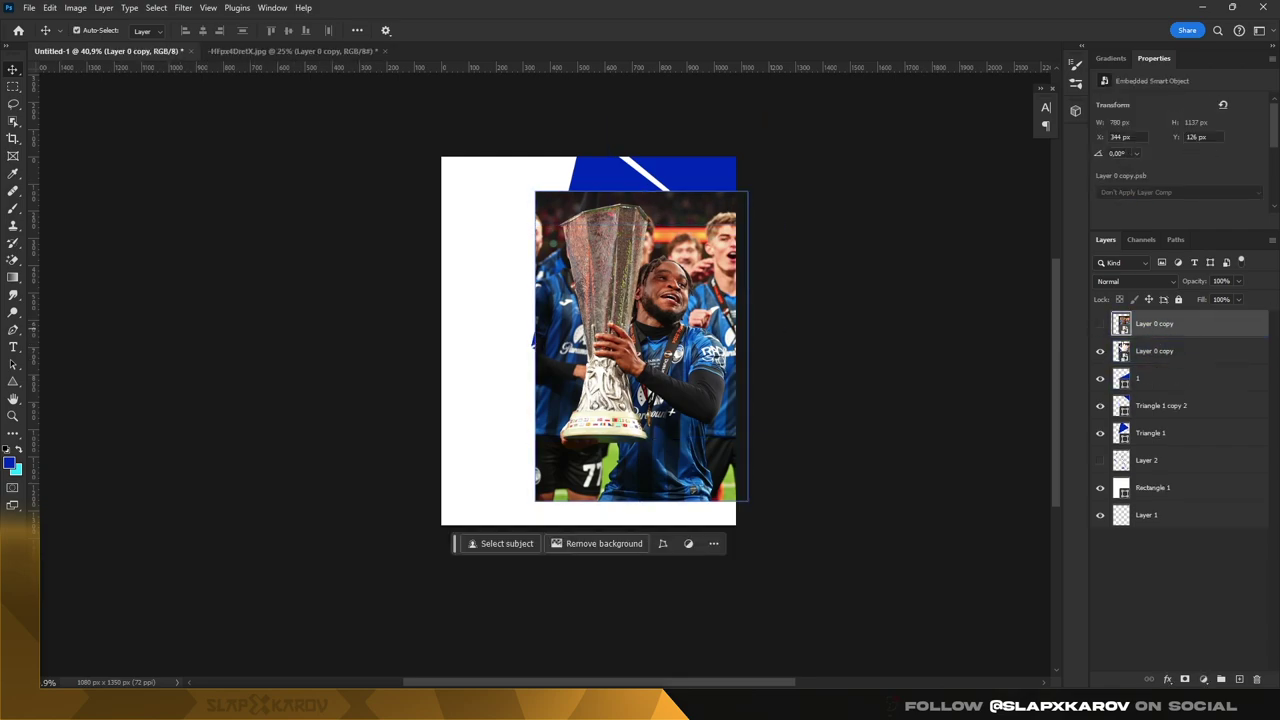
Clip the lower photo copy into the triangle shape layer 1.
right_click(1163, 351)
key(Escape)
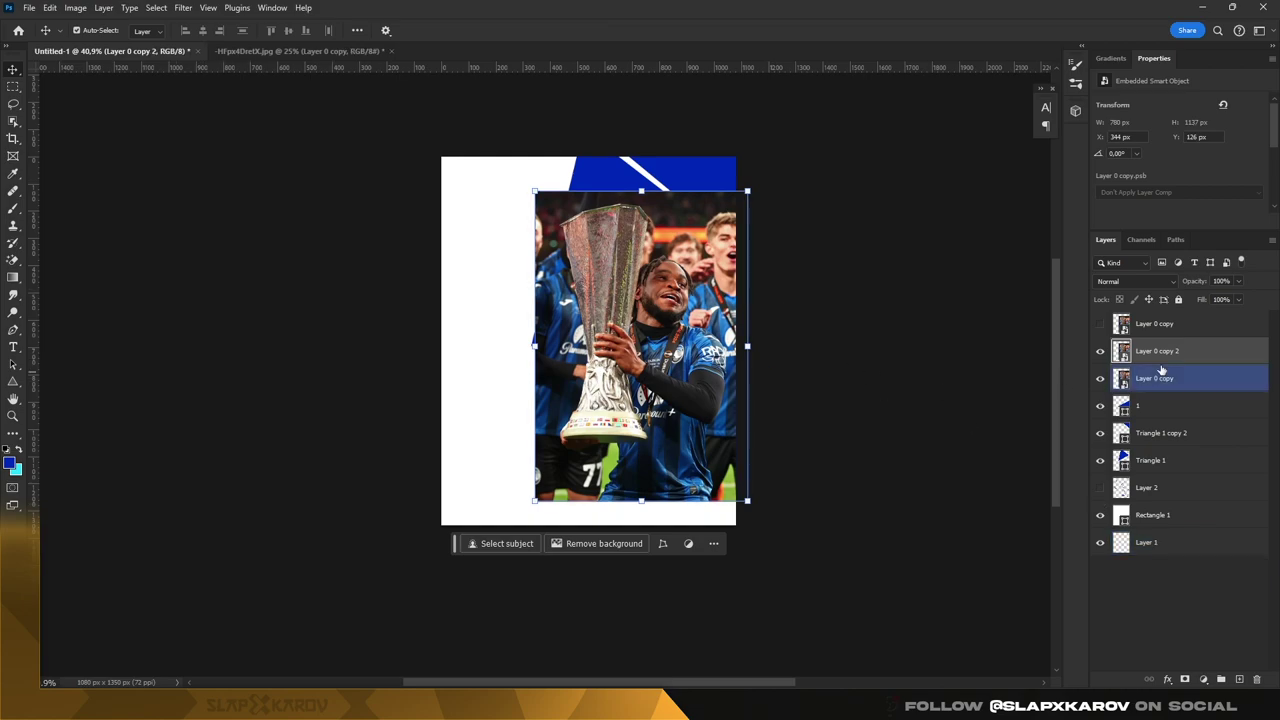
right_click(1154, 356)
key(Escape)
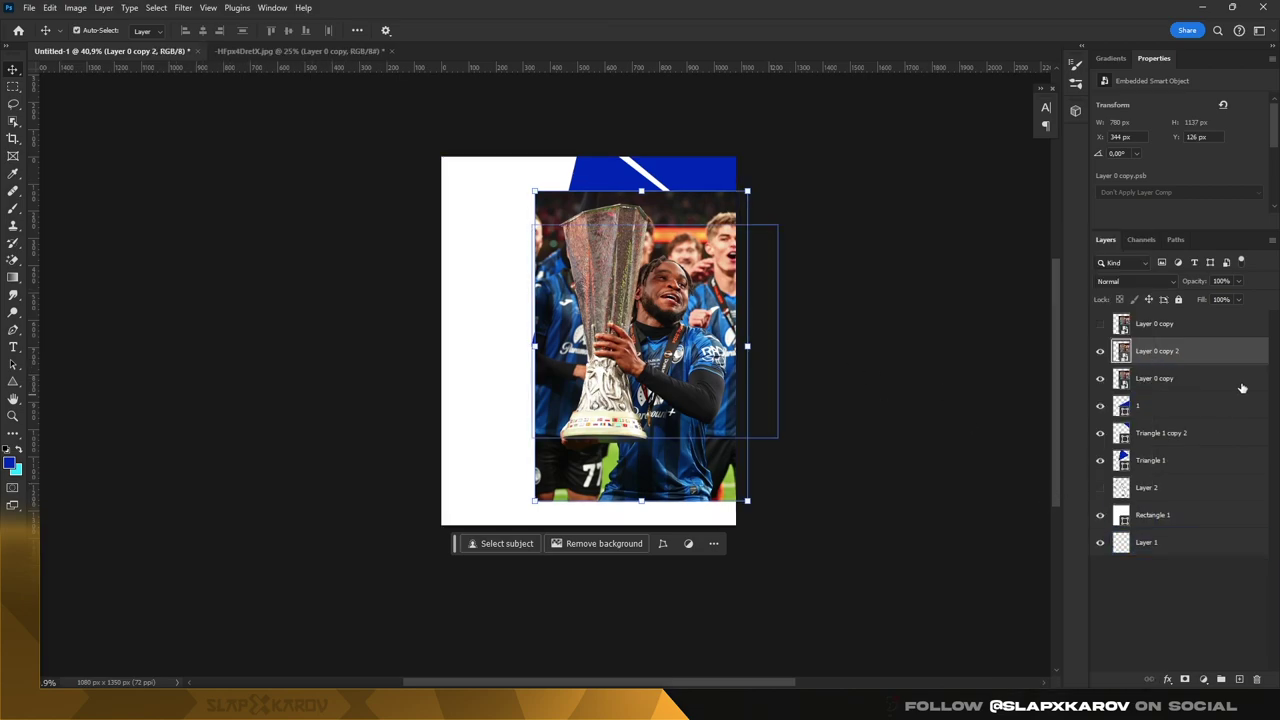
right_click(1152, 356)
click(1110, 660)
Show the top photo copy and remove its background to cut out player and trophy.
key(z)
click(638, 281)
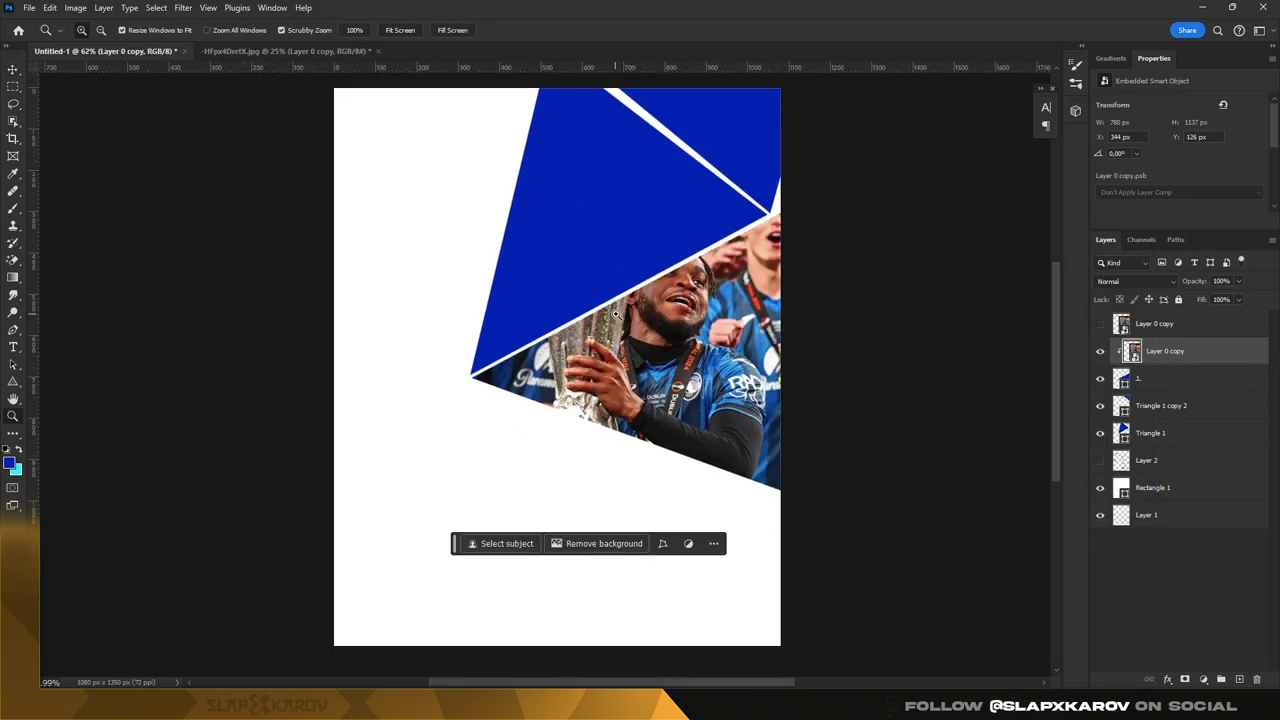
click(1099, 324)
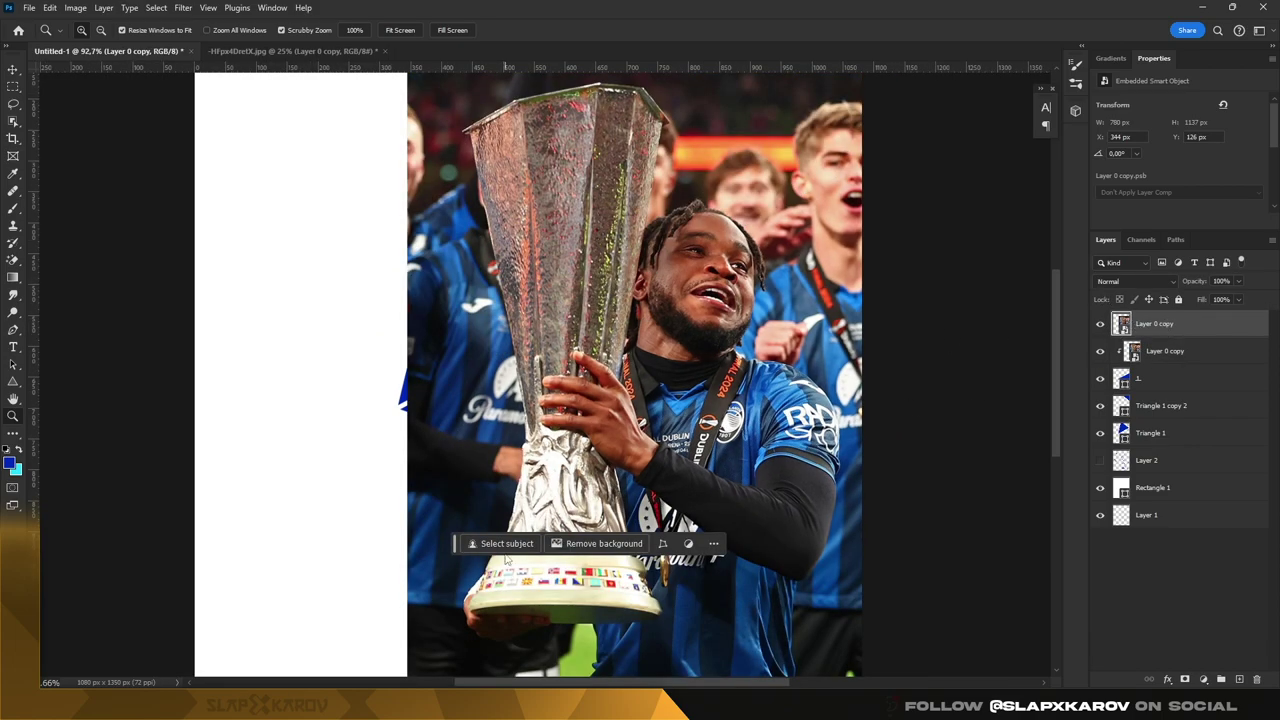
click(604, 543)
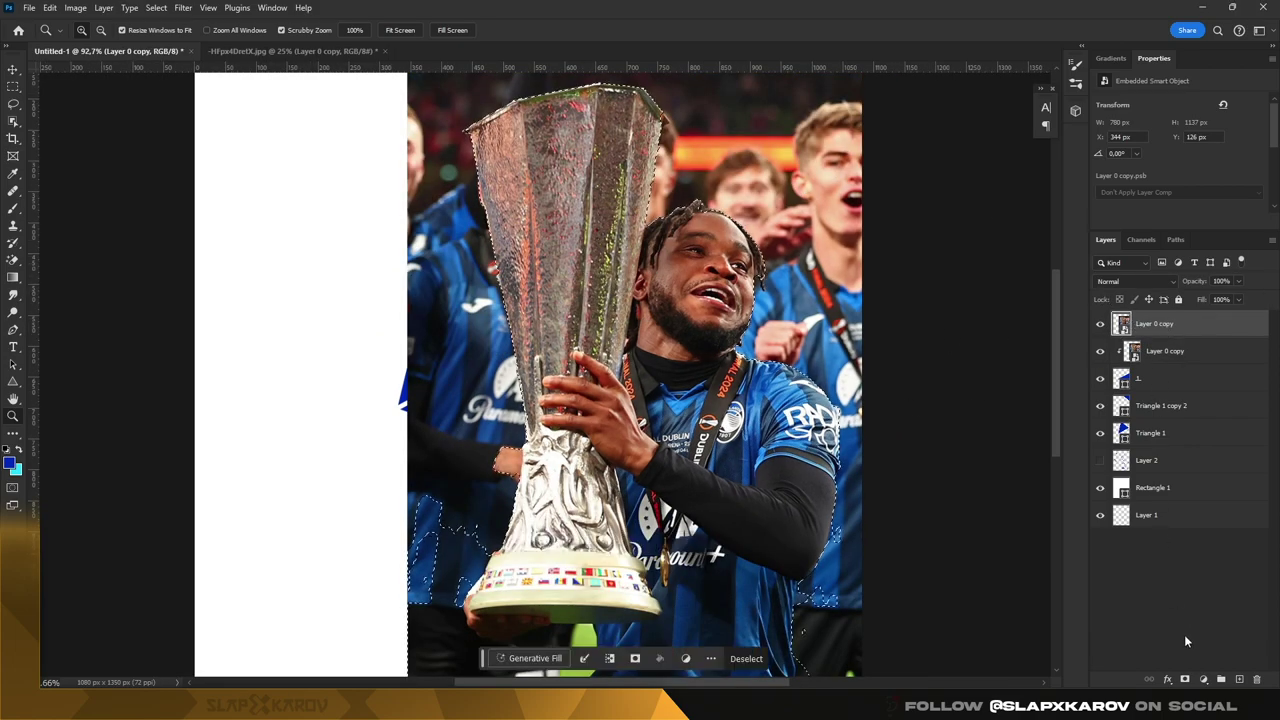
Paint black on the top copy's mask to hide the player's lower body.
mouse_move(640, 223)
mouse_down()
mouse_move(571, 223)
mouse_move(706, 240)
mouse_move(346, 331)
mouse_up()
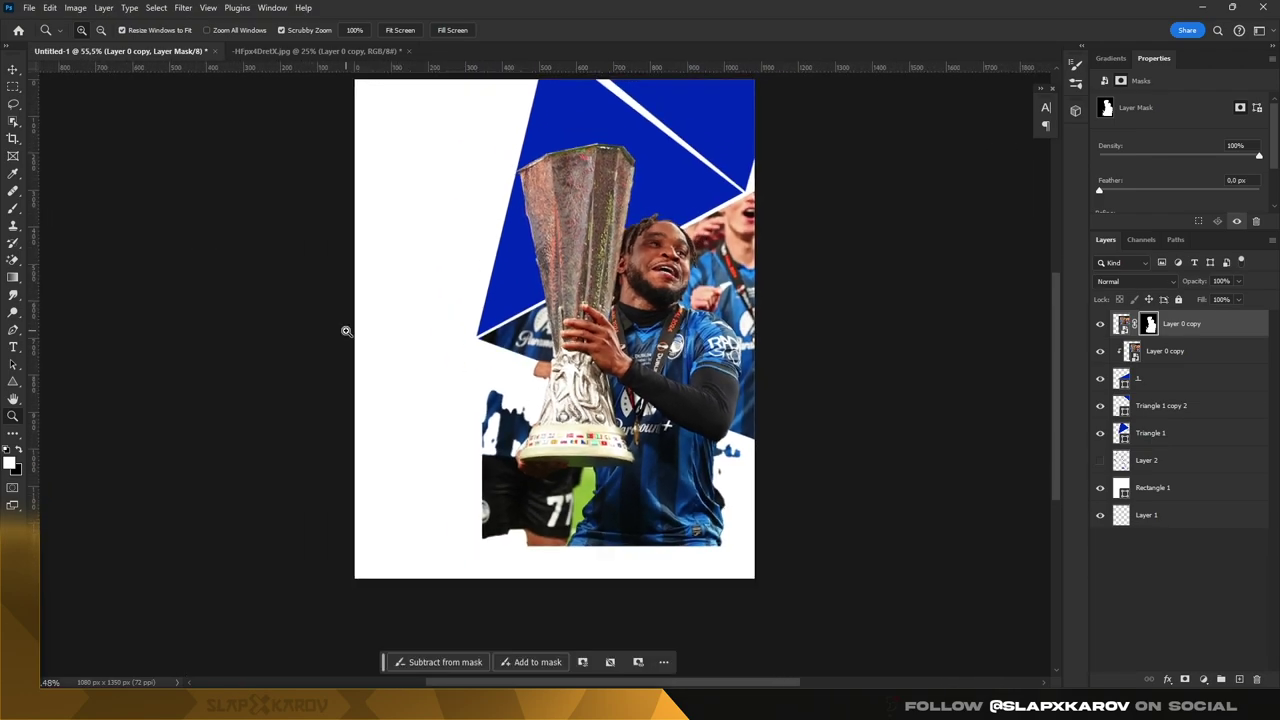
click(13, 208)
right_click(631, 289)
click(555, 473)
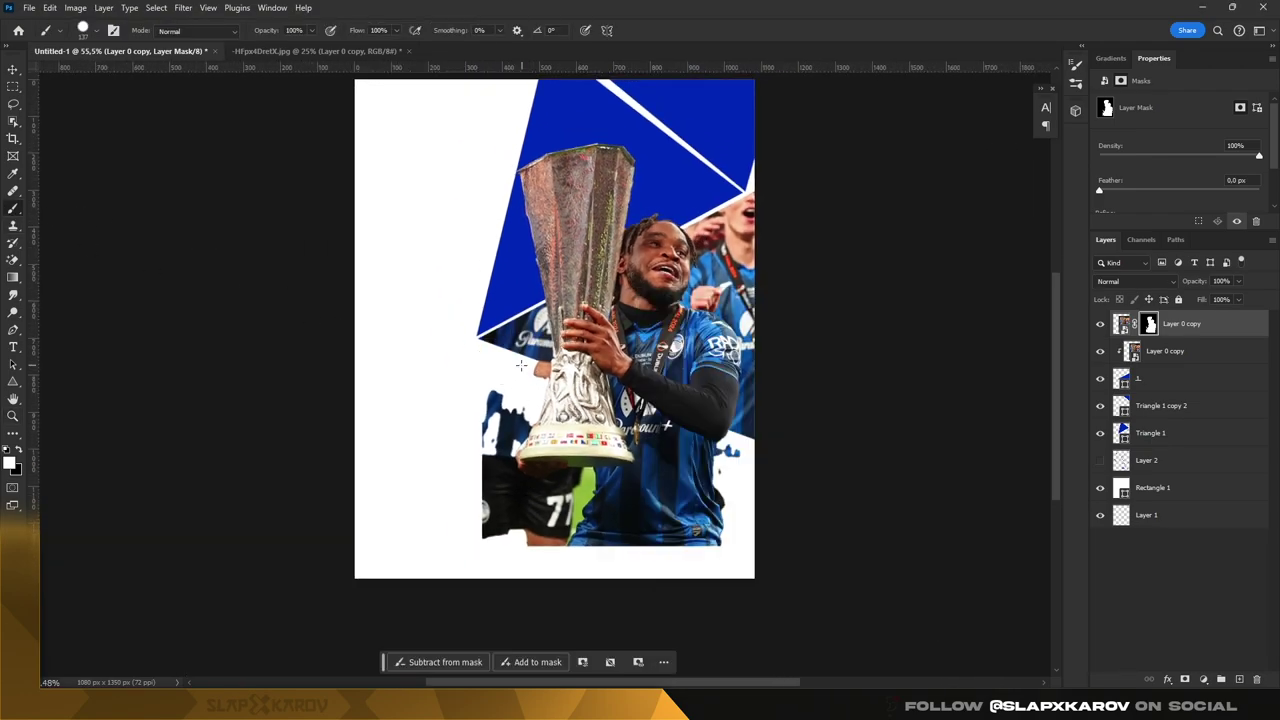
key(x)
drag(500, 356, 735, 440)
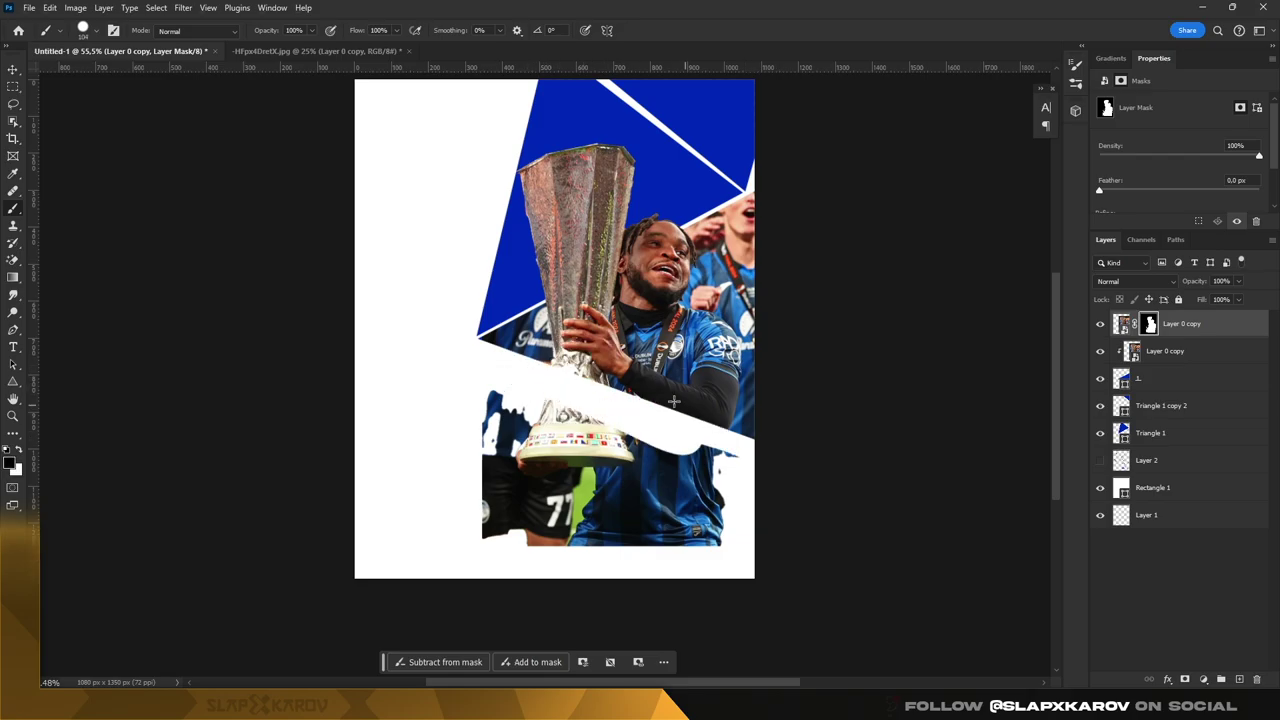
mouse_move(673, 401)
mouse_down()
mouse_move(560, 470)
mouse_move(571, 514)
mouse_move(647, 508)
mouse_up()
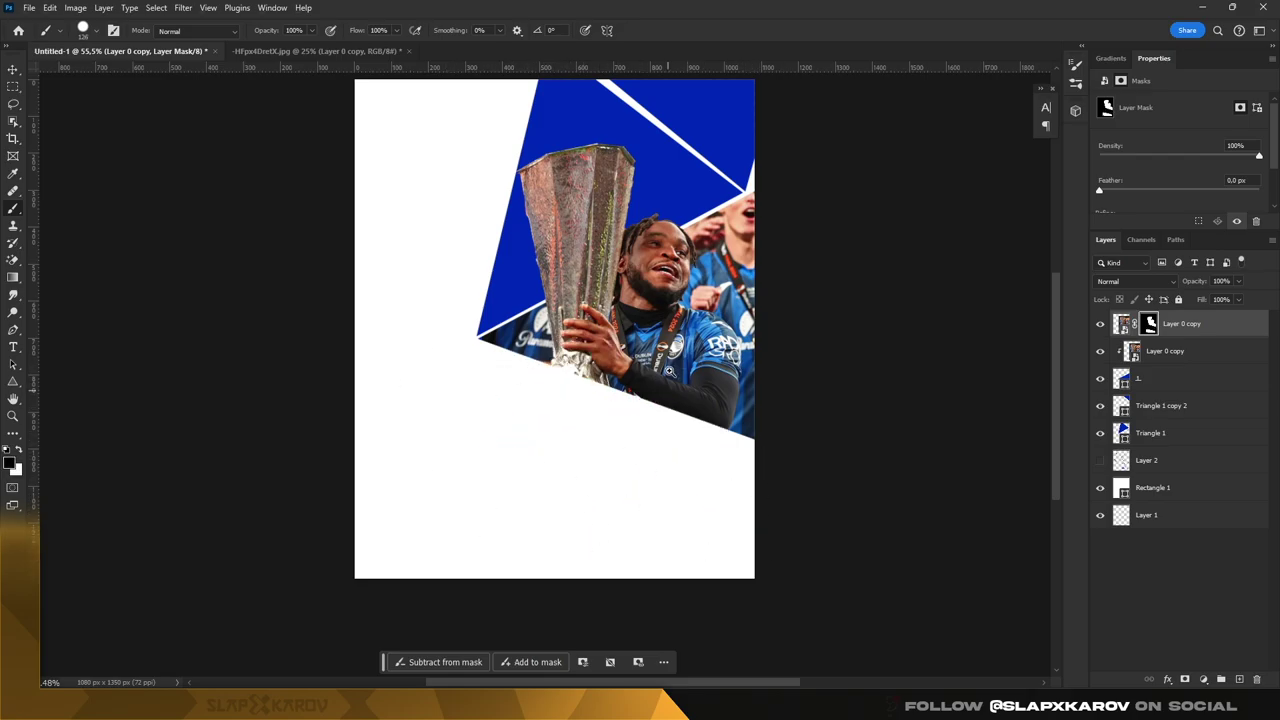
Zoom in and paint the mask along the trophy's left edge.
key(z)
click(683, 197)
scroll(386, 294, up, 3)
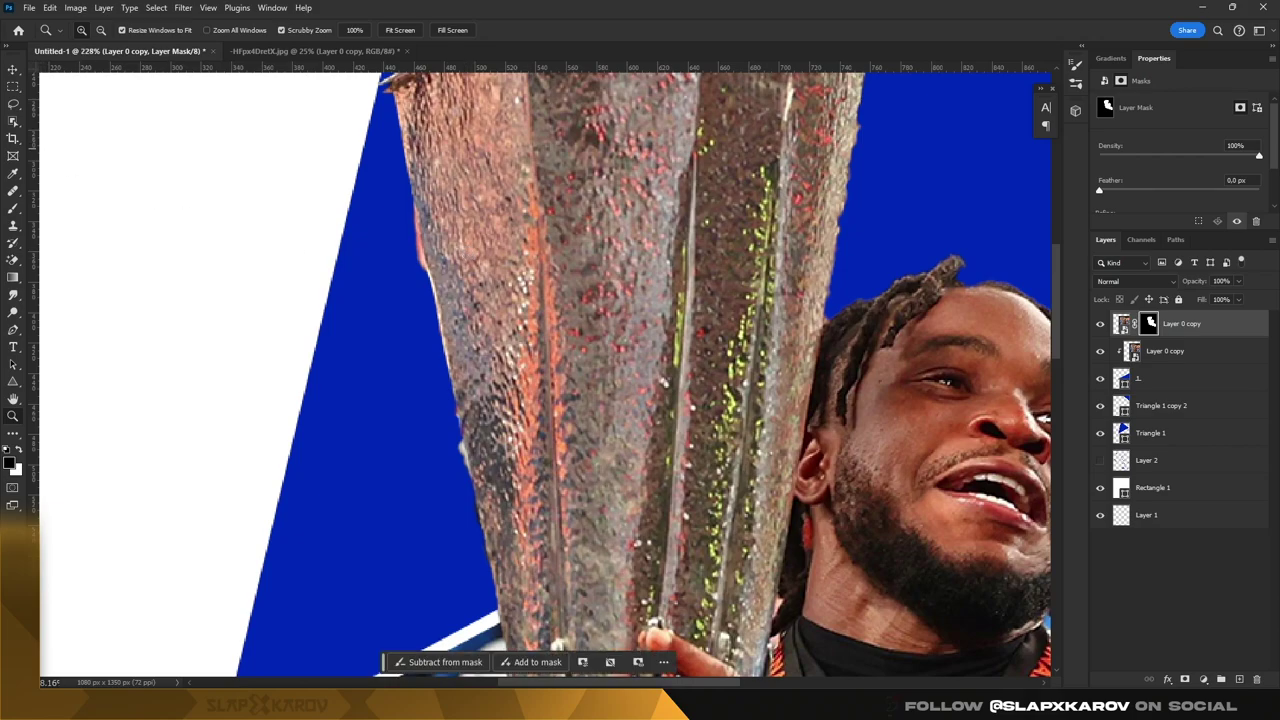
key(b)
right_click(562, 262)
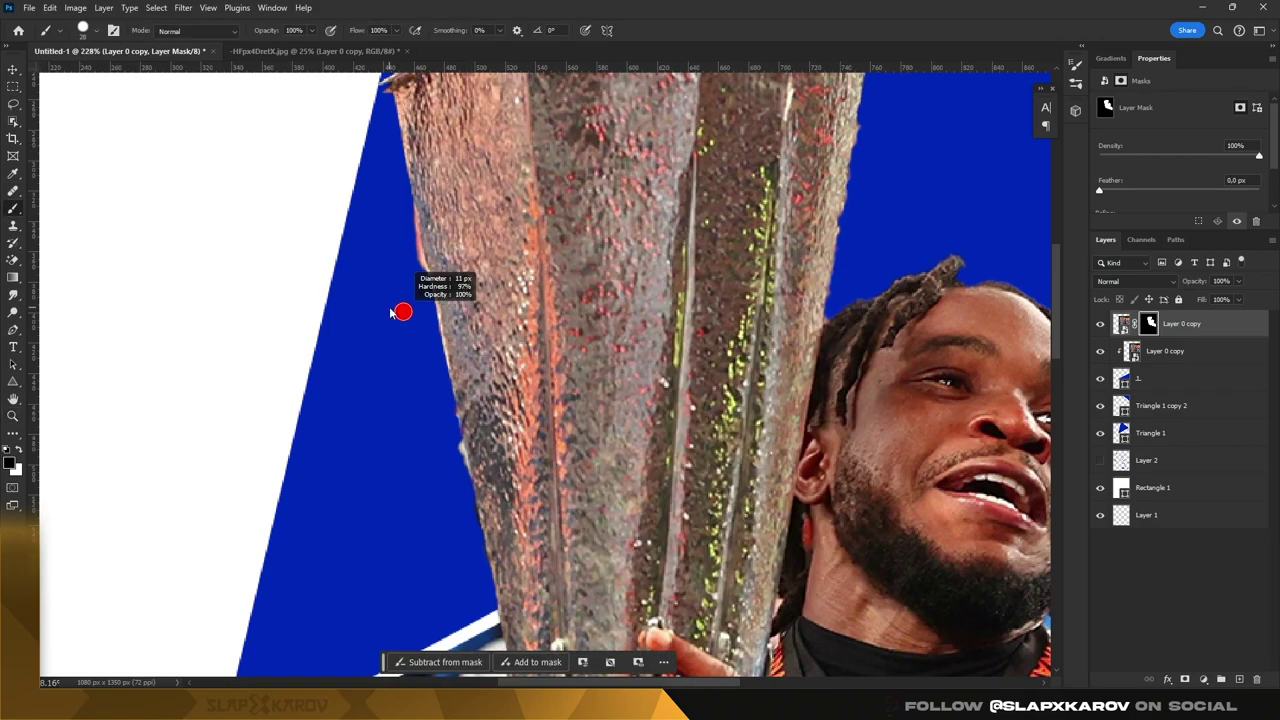
scroll(383, 167, up, 2)
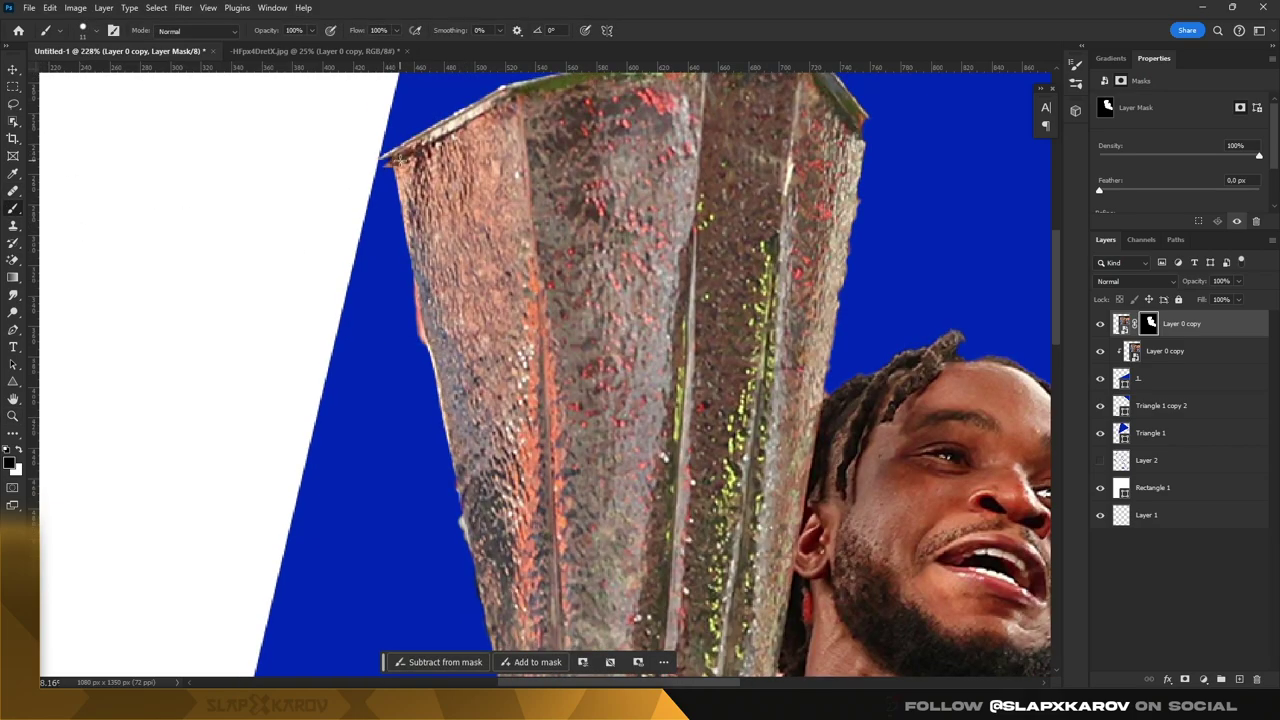
click(389, 166)
shift+click(437, 436)
scroll(401, 229, down, 2)
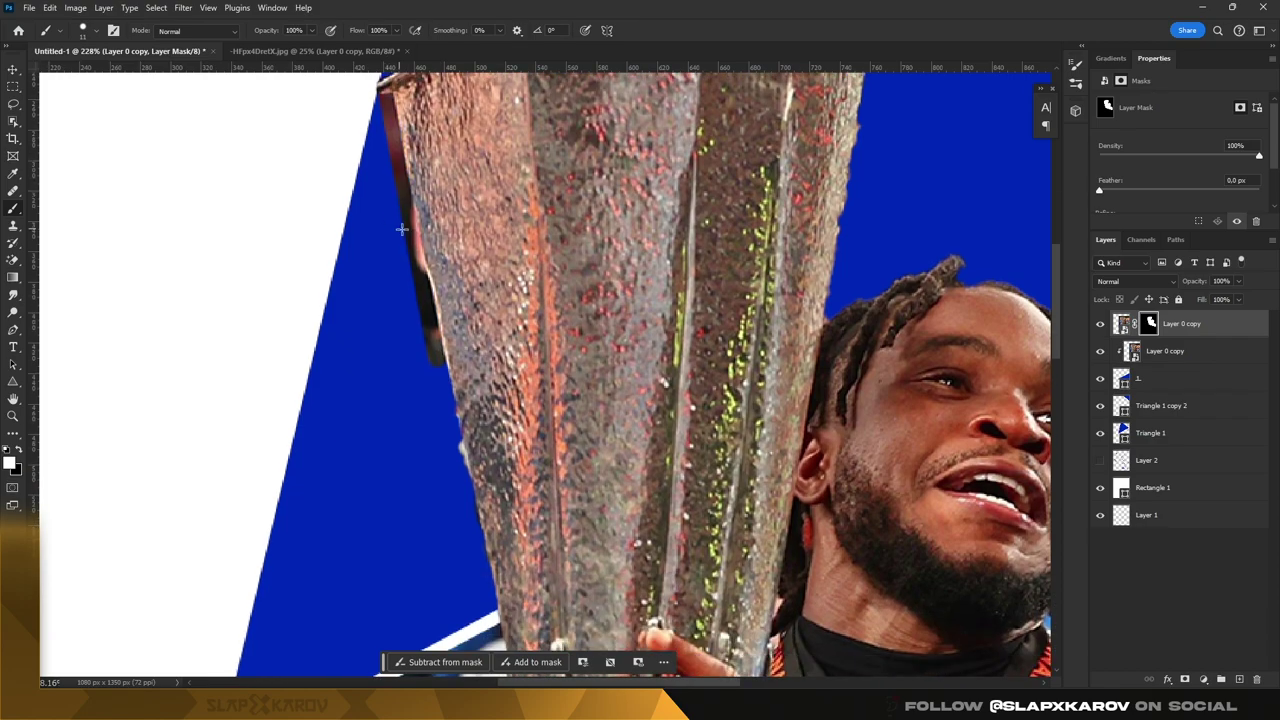
scroll(401, 229, up, 1)
Paint black to hide the dark strip and trim the trophy's left edge straight.
key(x)
scroll(383, 143, down, 1)
click(385, 100)
shift+click(434, 349)
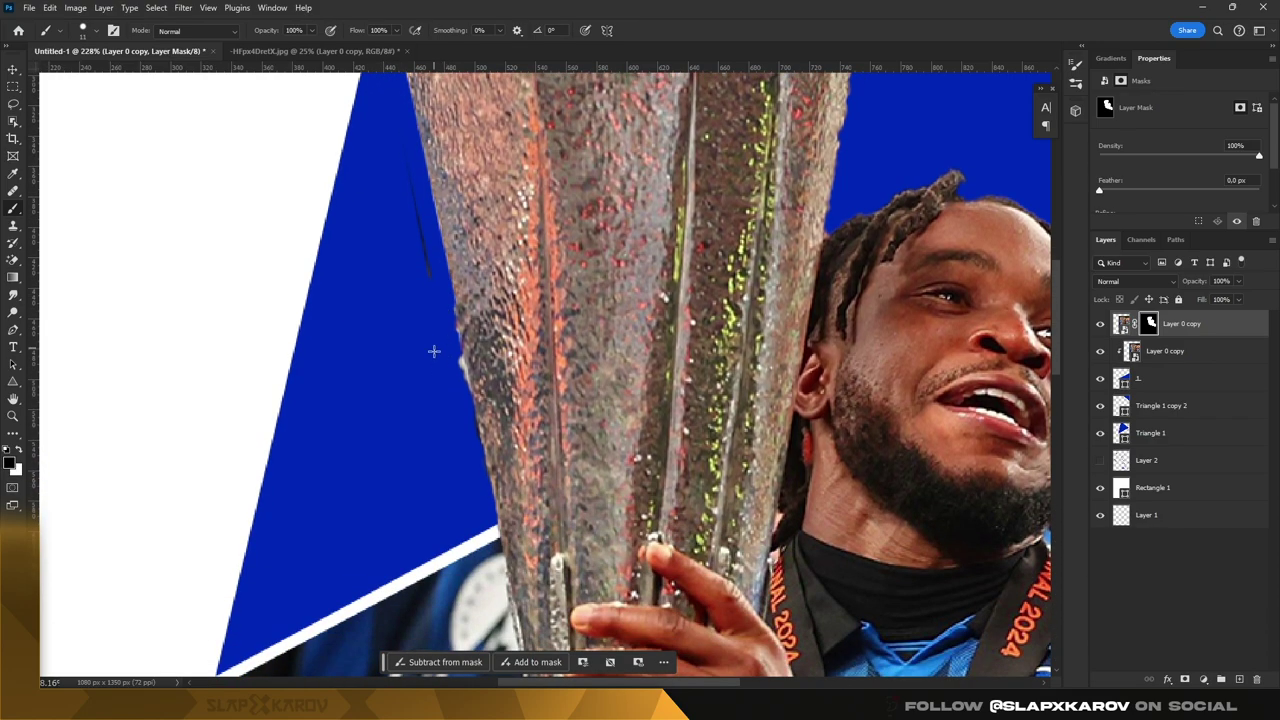
scroll(383, 157, down, 1)
scroll(442, 336, down, 2)
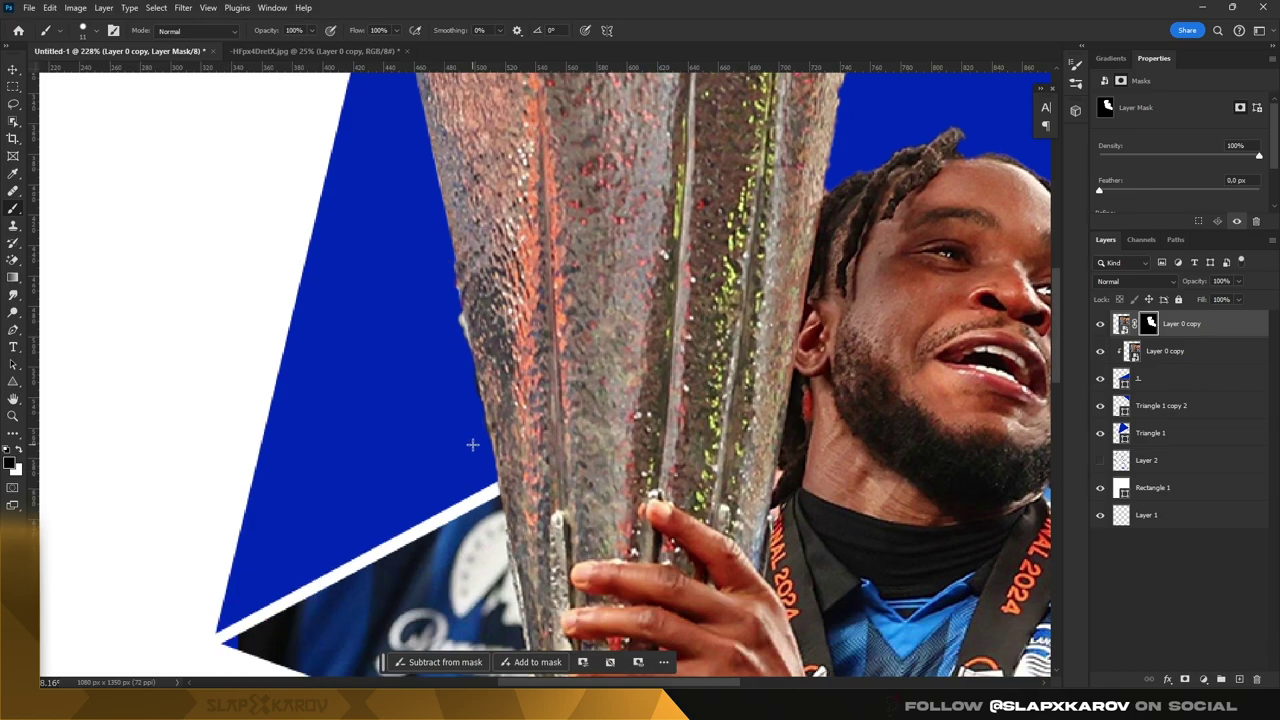
shift+click(490, 430)
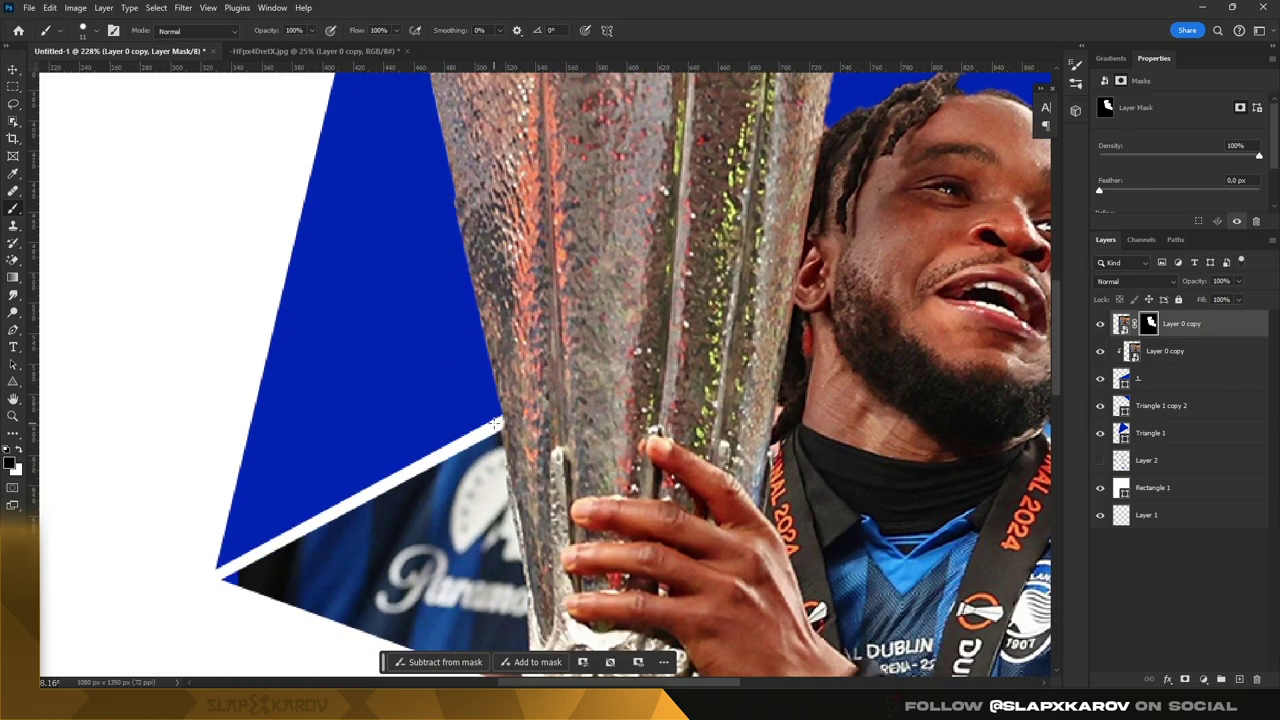
scroll(502, 428, down, 3)
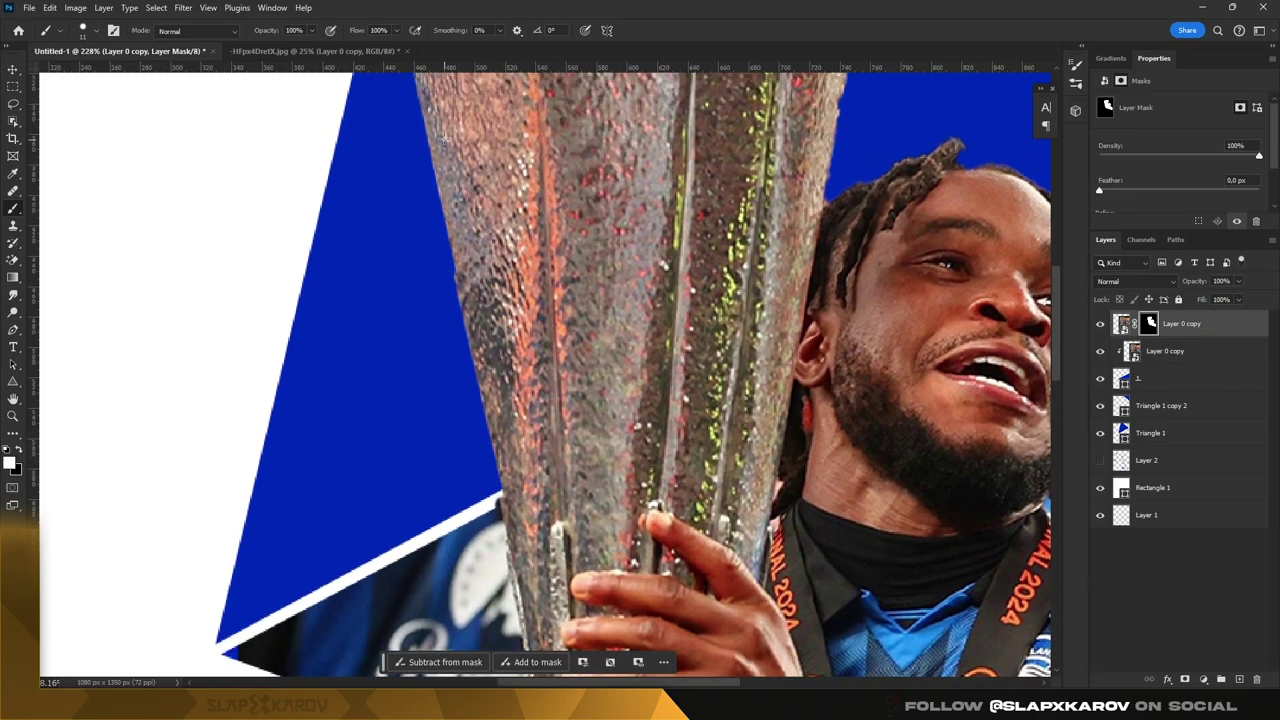
Restore and trim the trophy's upper-right corner and right edge on the mask.
key(z)
scroll(525, 237, down, 3)
scroll(525, 237, up, 5)
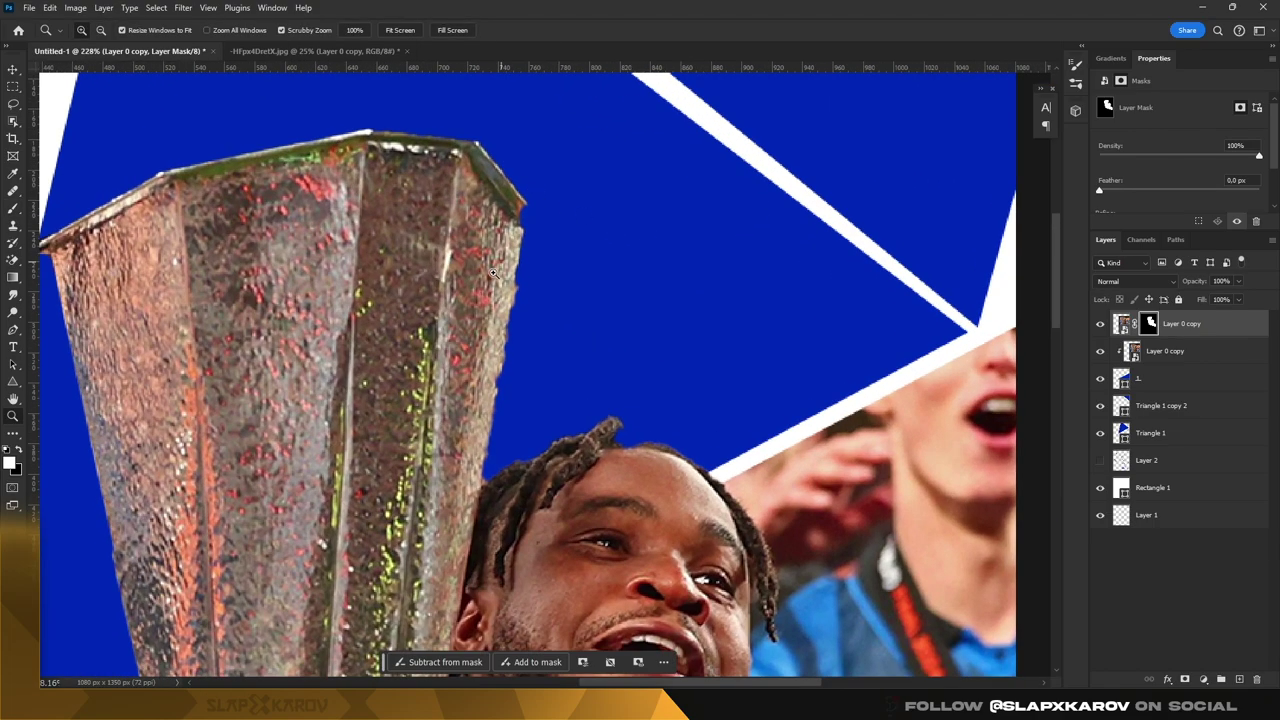
key(b)
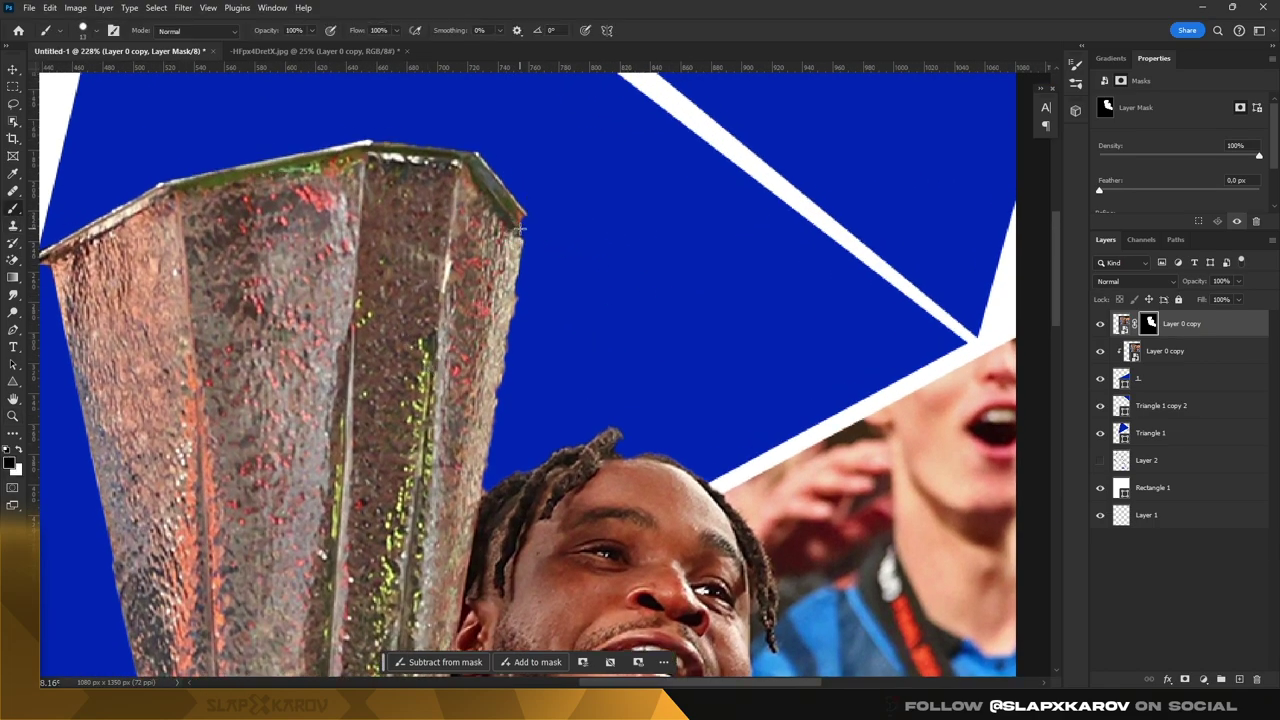
click(522, 224)
drag(518, 236, 510, 340)
key(x)
drag(539, 237, 491, 151)
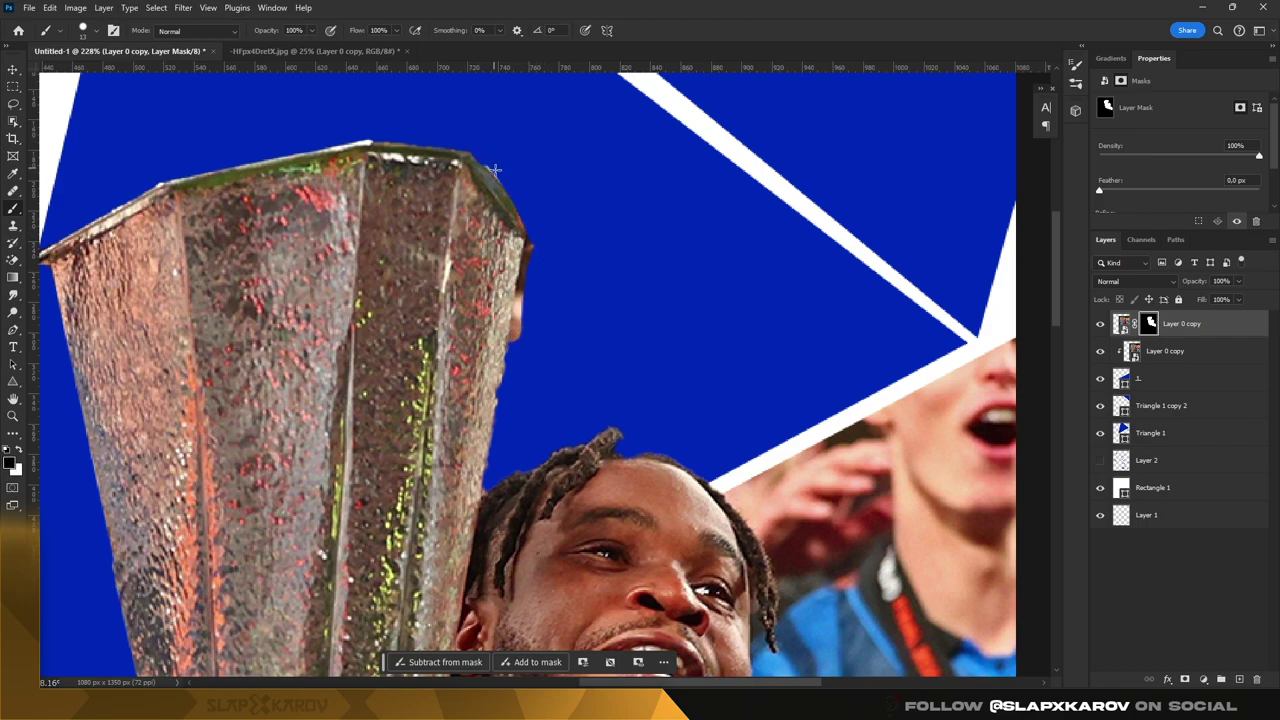
key(ctrl+z)
drag(540, 236, 492, 152)
scroll(530, 230, down, 2)
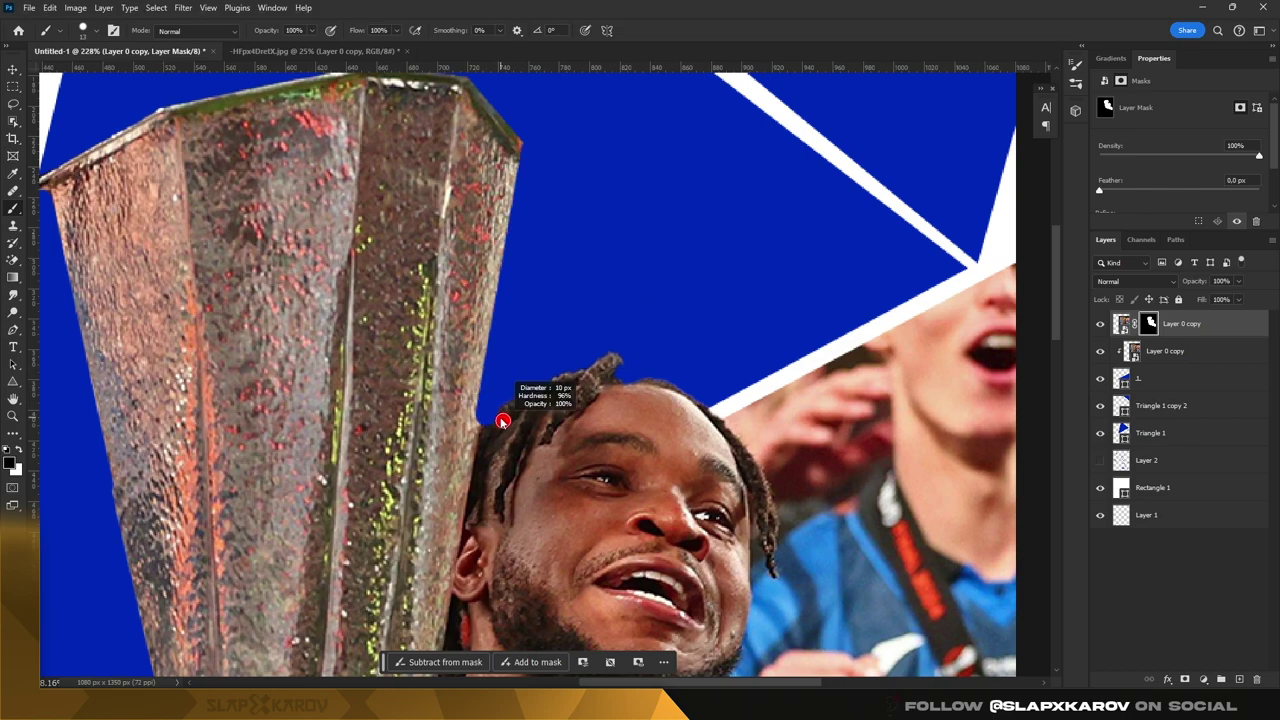
Paint white to reveal the hair beside the head and the trophy's right edge.
key(x)
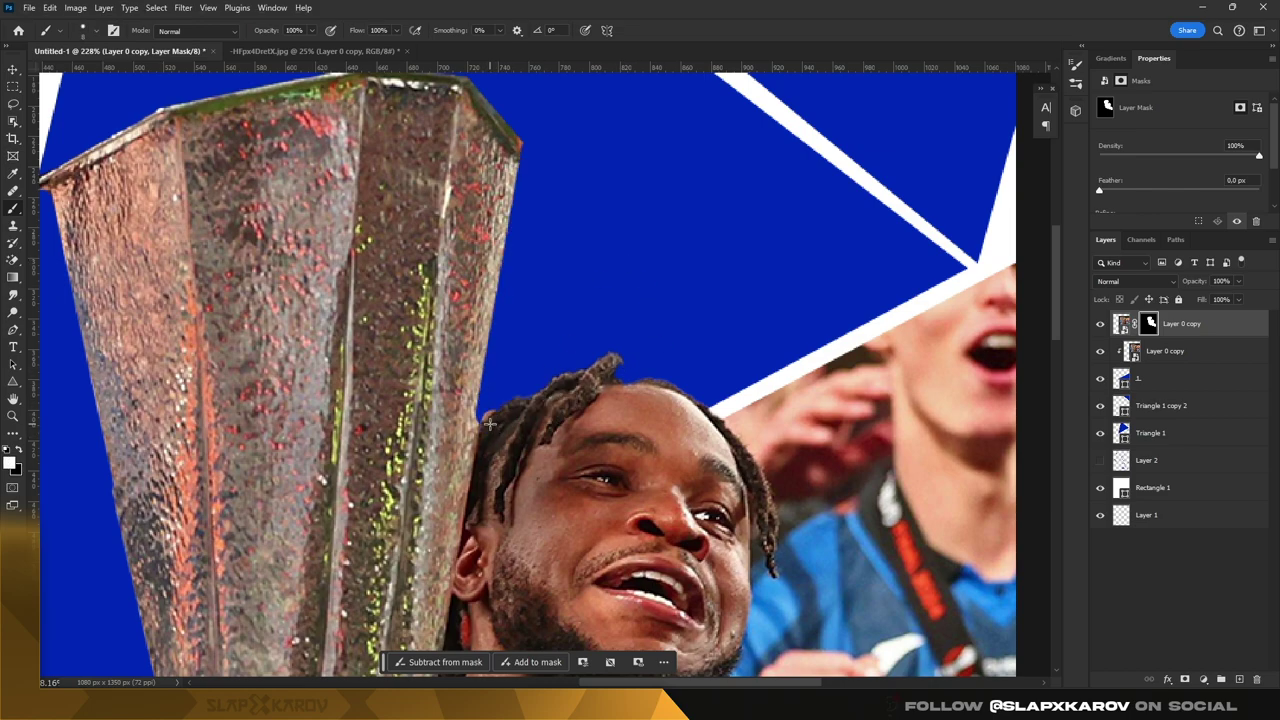
mouse_move(576, 373)
mouse_down()
mouse_move(655, 376)
mouse_move(712, 415)
mouse_up()
key(x)
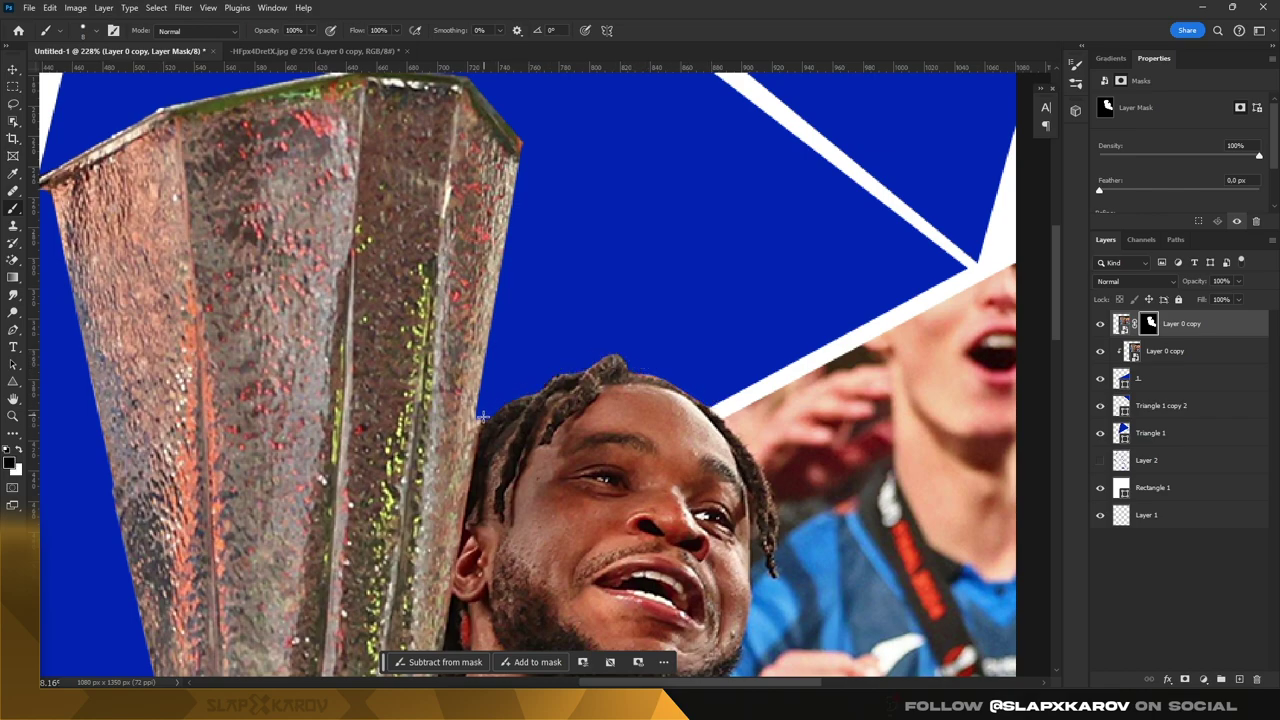
key(x)
drag(480, 420, 507, 200)
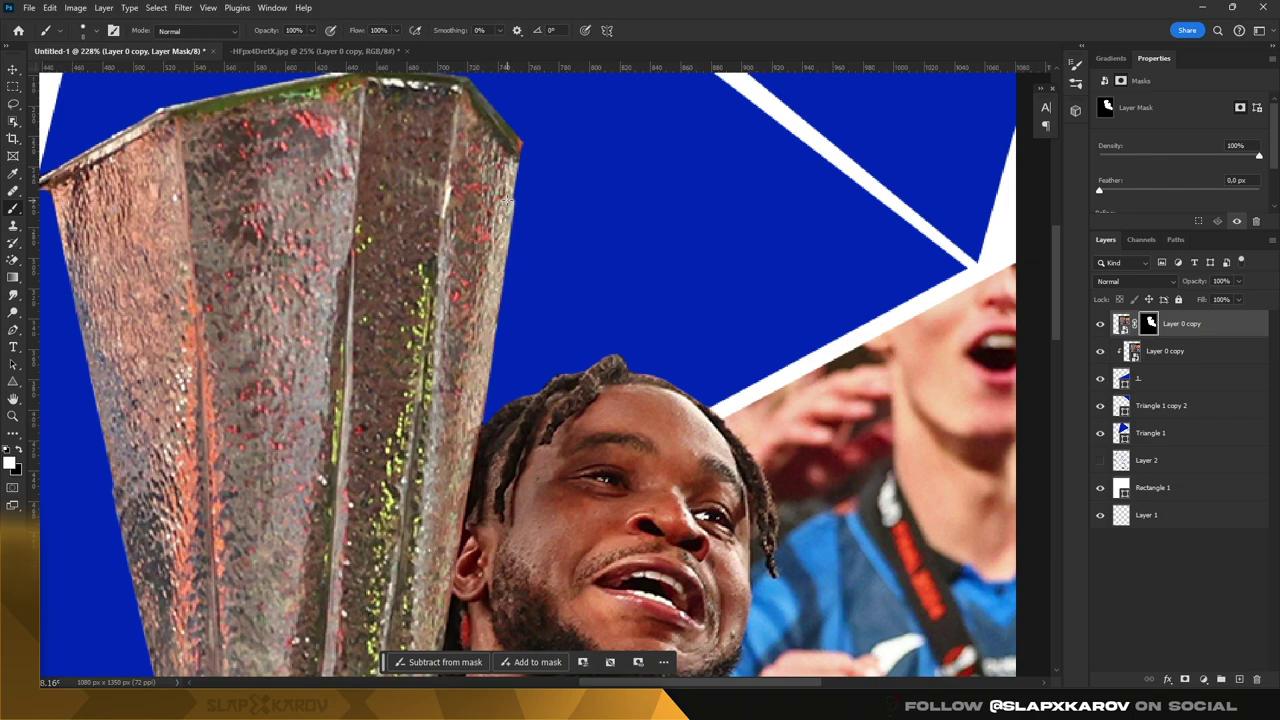
key(z)
drag(543, 323, 666, 338)
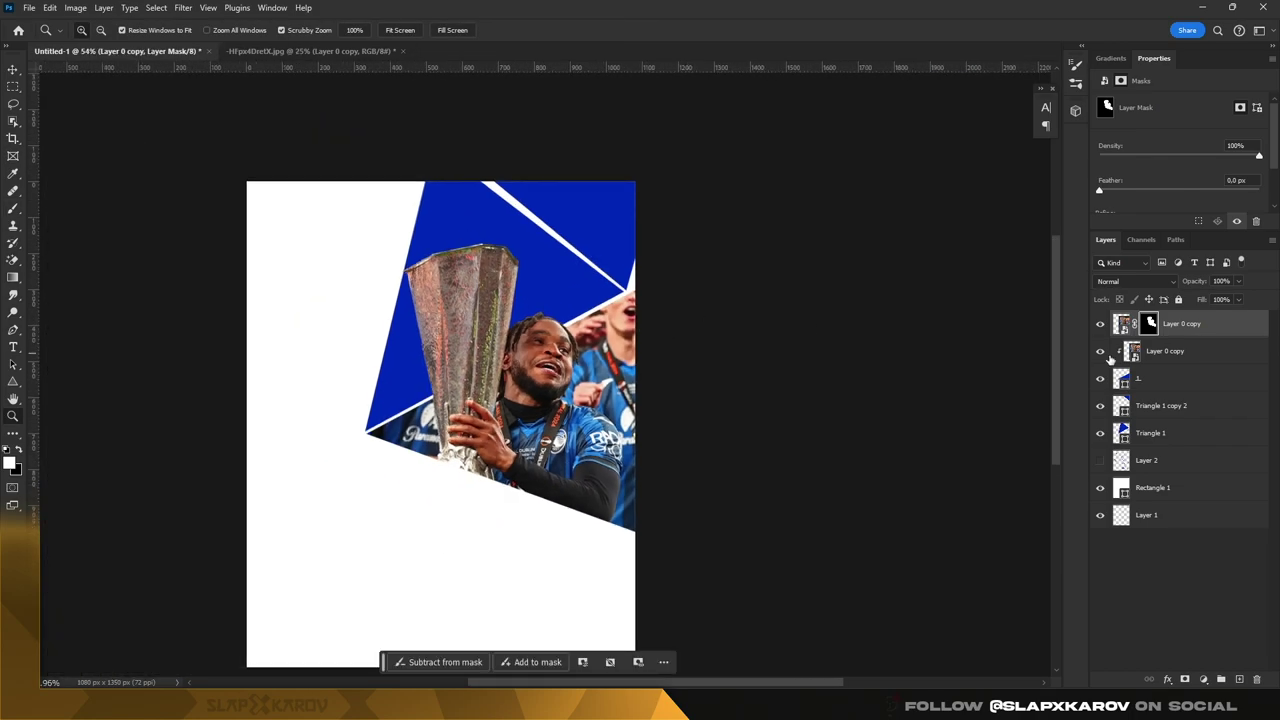
Add a Photo Filter clipped to the crowd photo, black #000000 at 100% density.
drag(643, 287, 625, 288)
click(1160, 351)
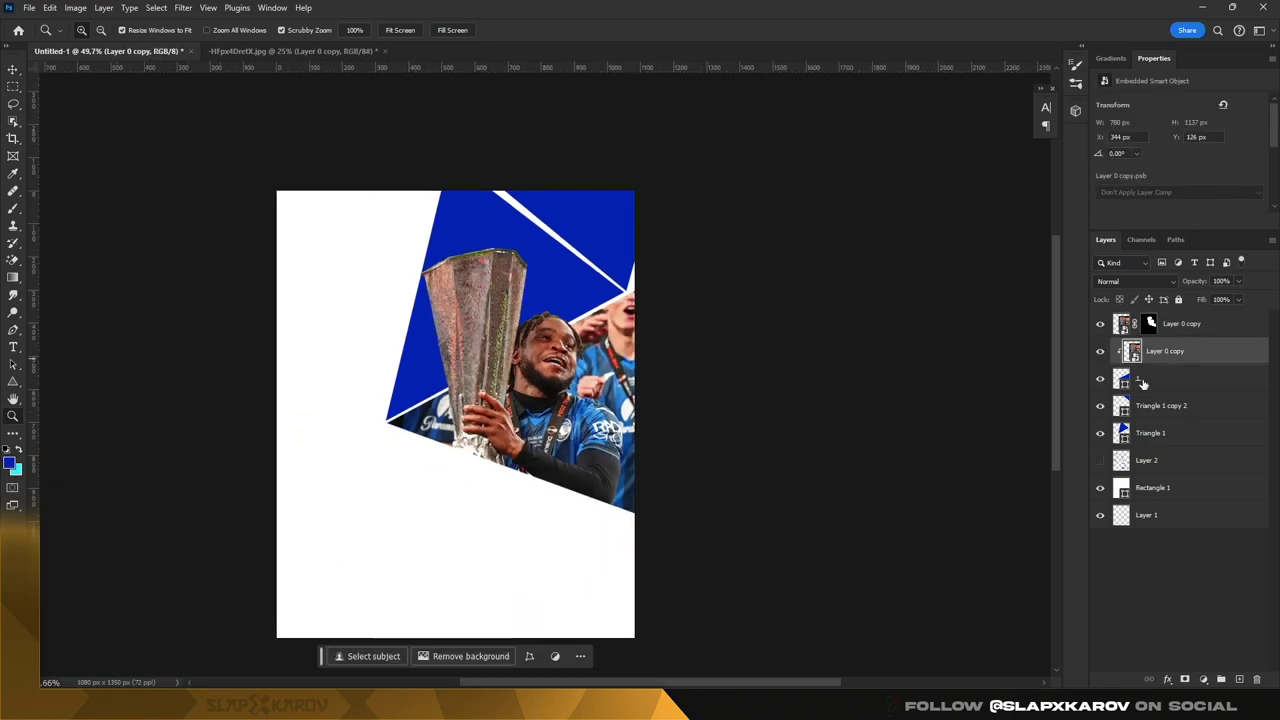
click(1203, 679)
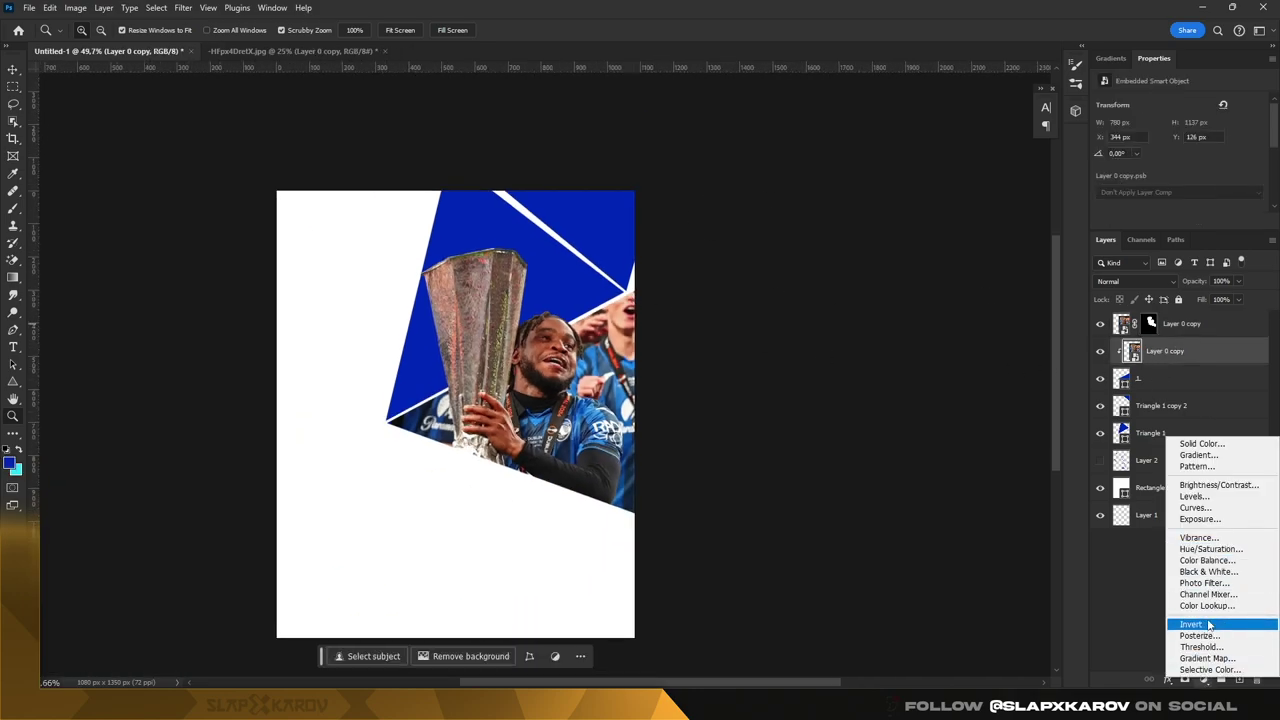
click(1210, 583)
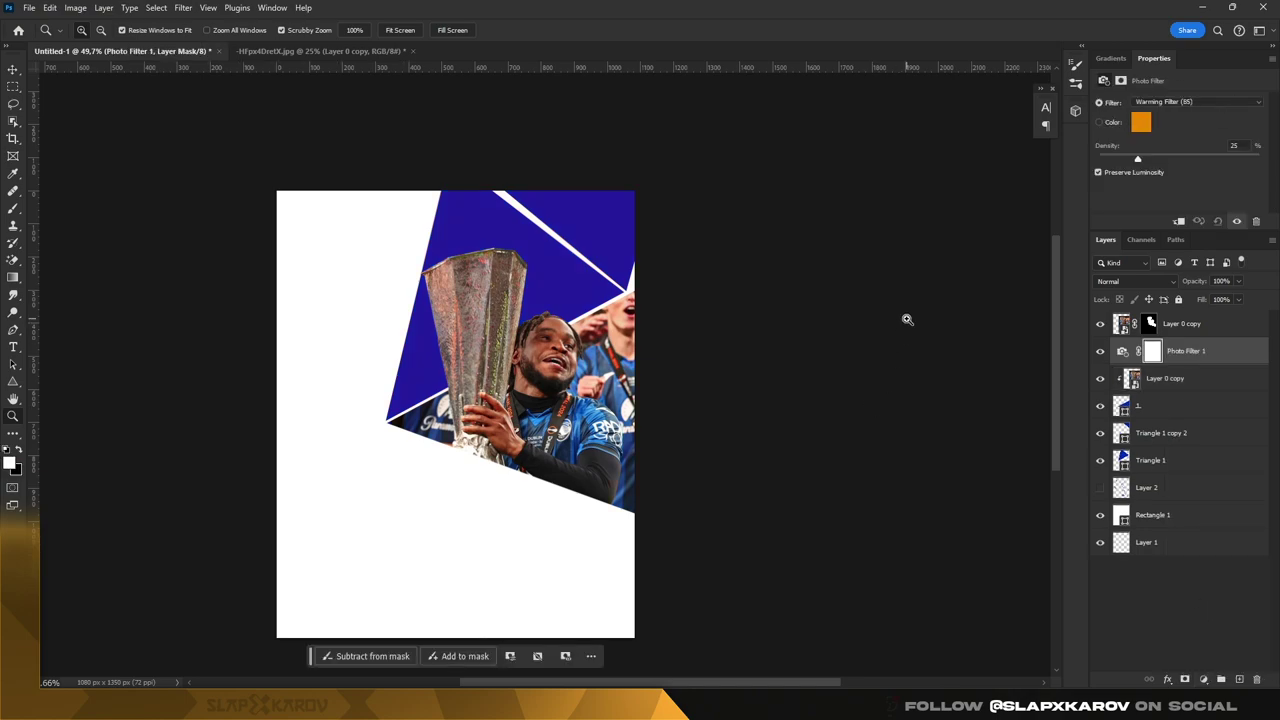
right_click(1216, 364)
click(1210, 601)
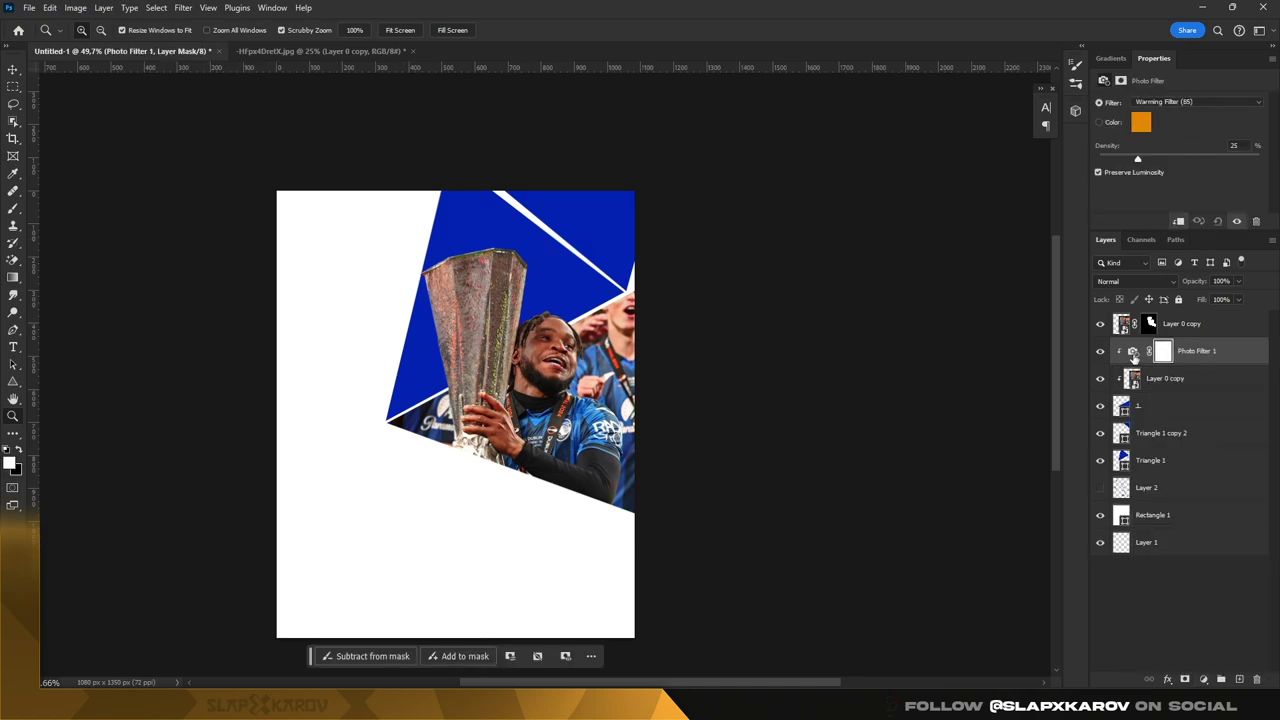
click(1141, 122)
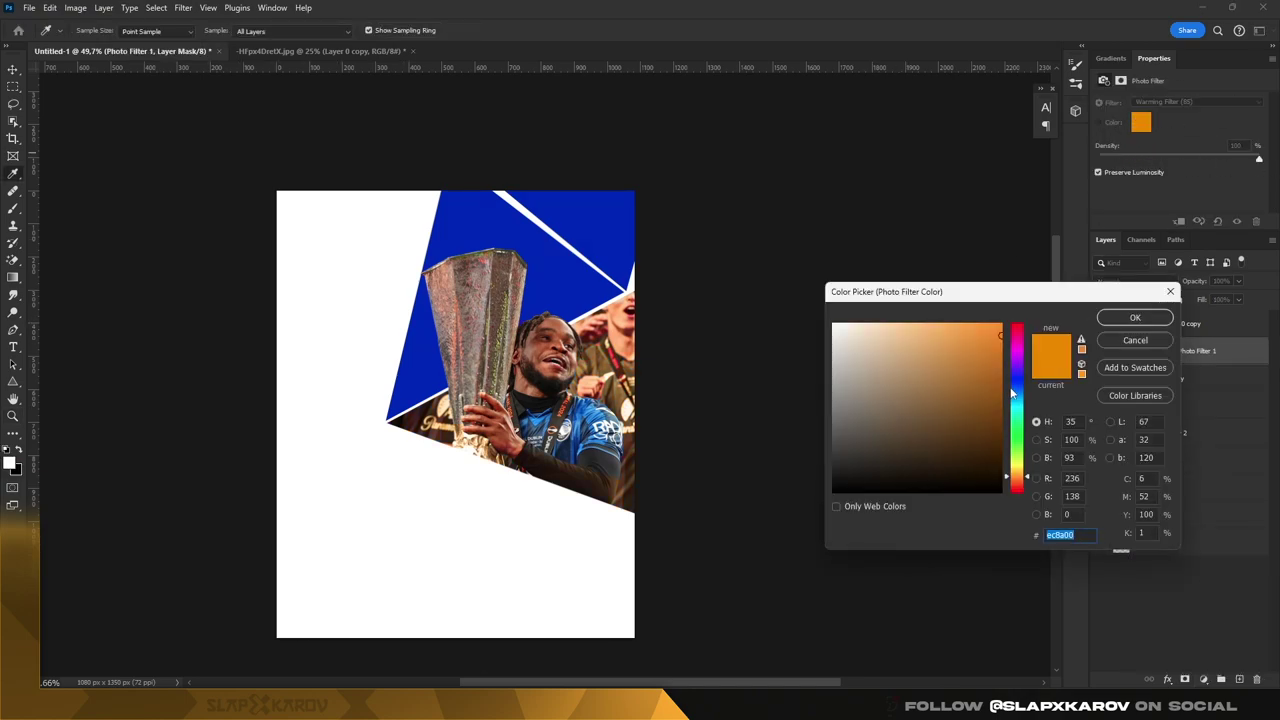
mouse_move(983, 357)
mouse_down()
mouse_move(900, 537)
mouse_move(833, 529)
mouse_up()
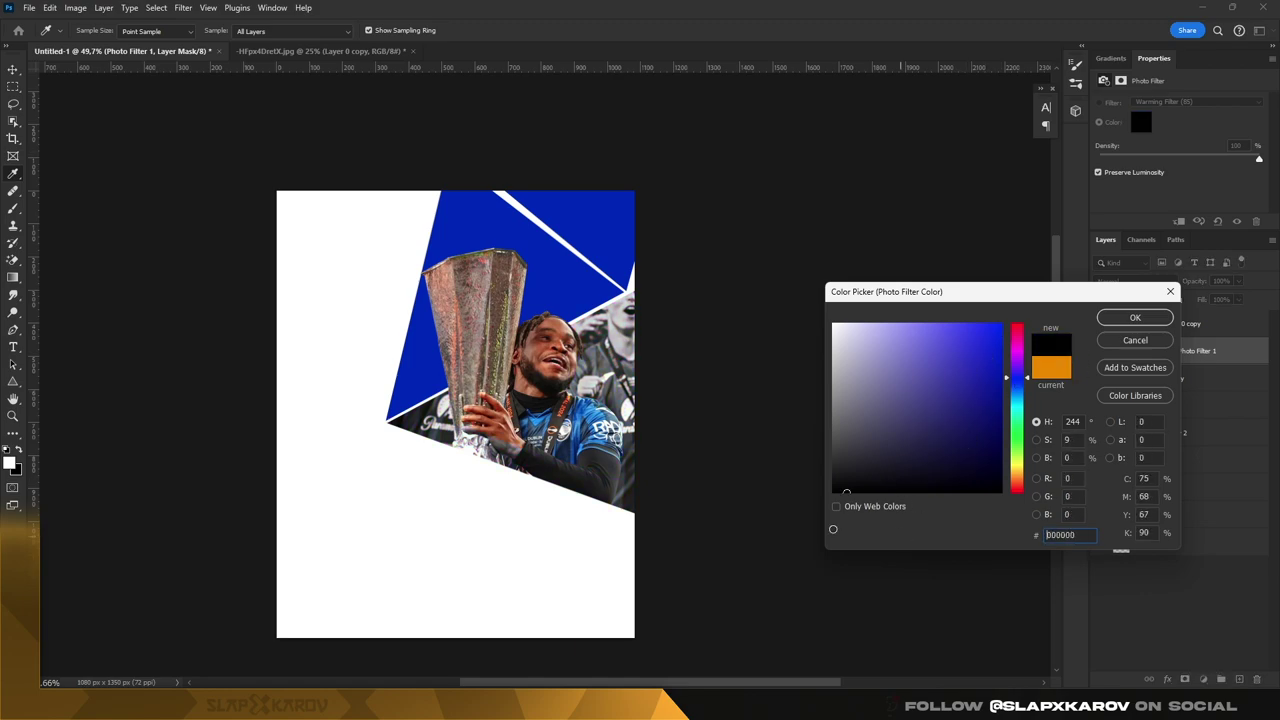
click(1119, 320)
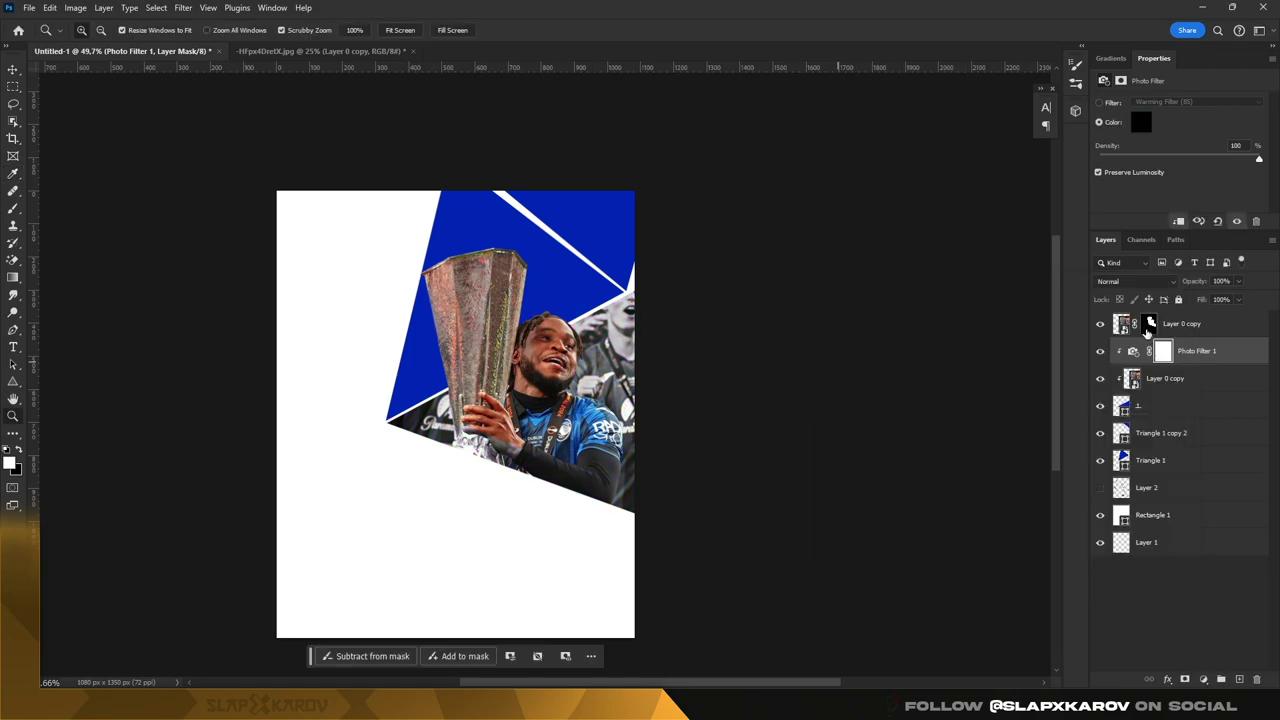
click(1149, 323)
Paint the mask with a hard round brush to reveal the player's wrist cleanly.
scroll(489, 570, up, 2)
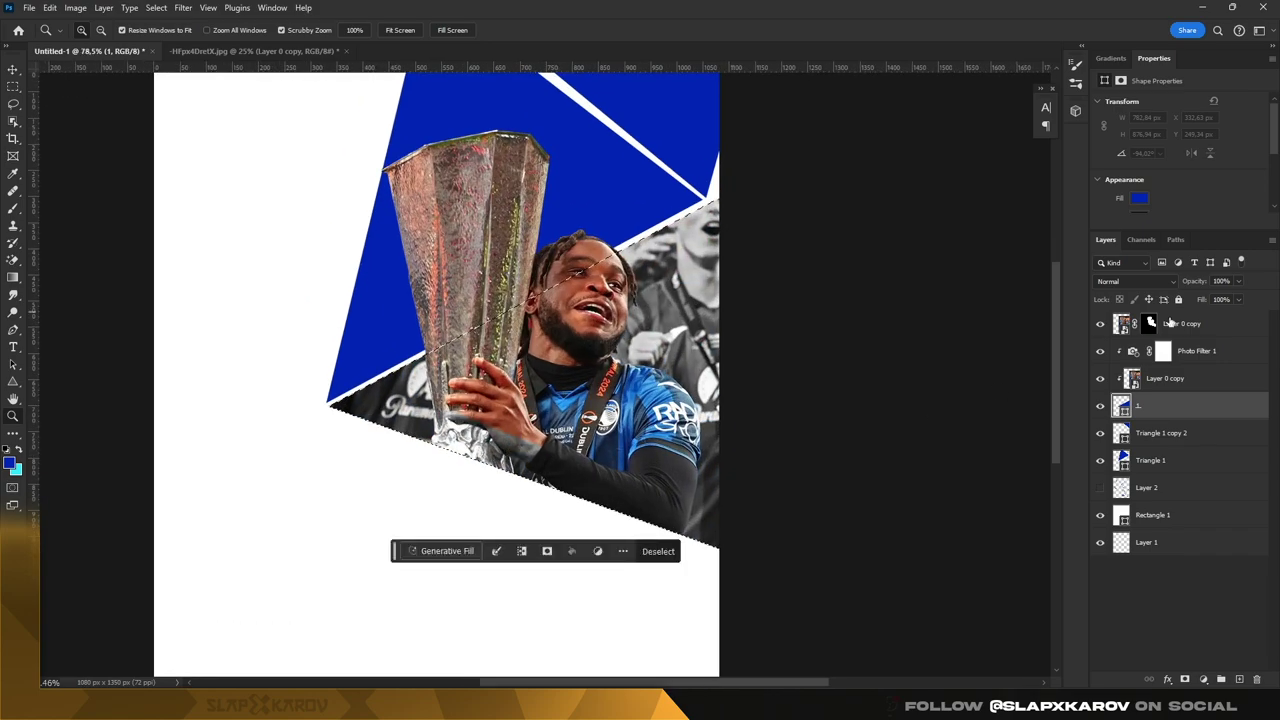
scroll(549, 447, up, 4)
key(b)
right_click(400, 345)
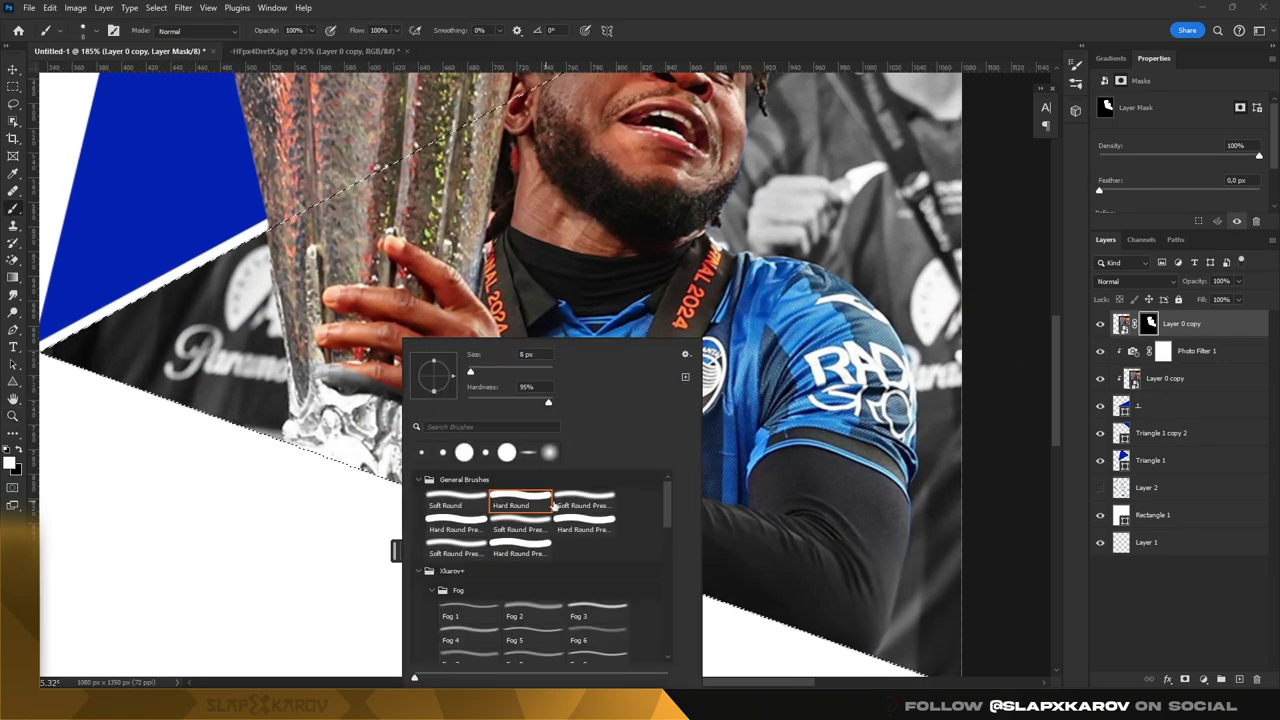
key(Return)
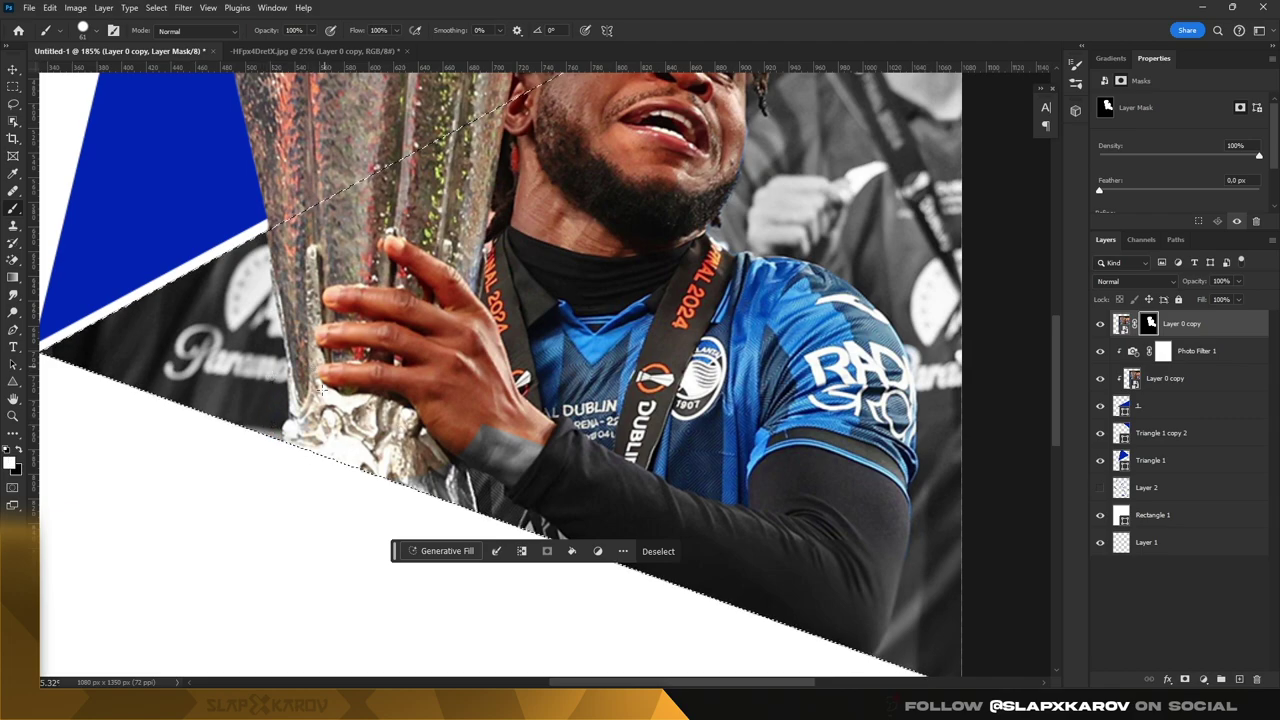
drag(477, 387, 470, 387)
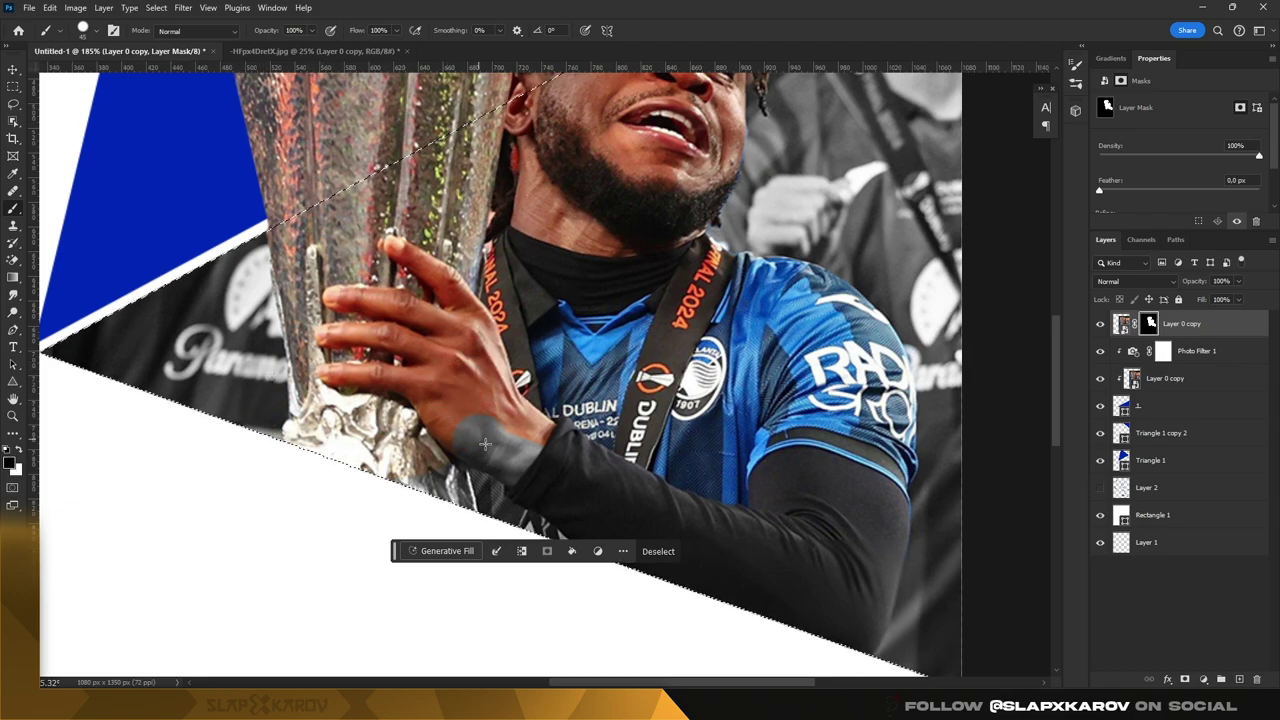
scroll(640, 500, down, 2)
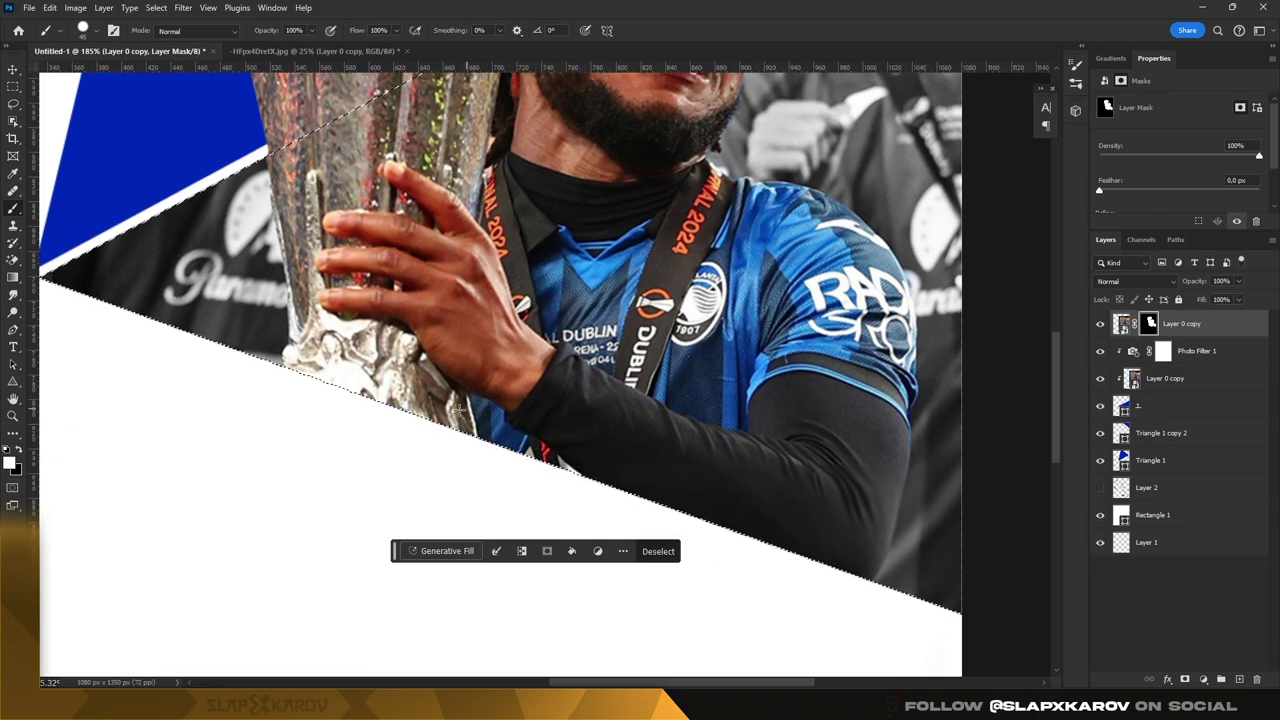
Fit the whole poster in view and zoom out.
key(ctrl+0)
key(m)
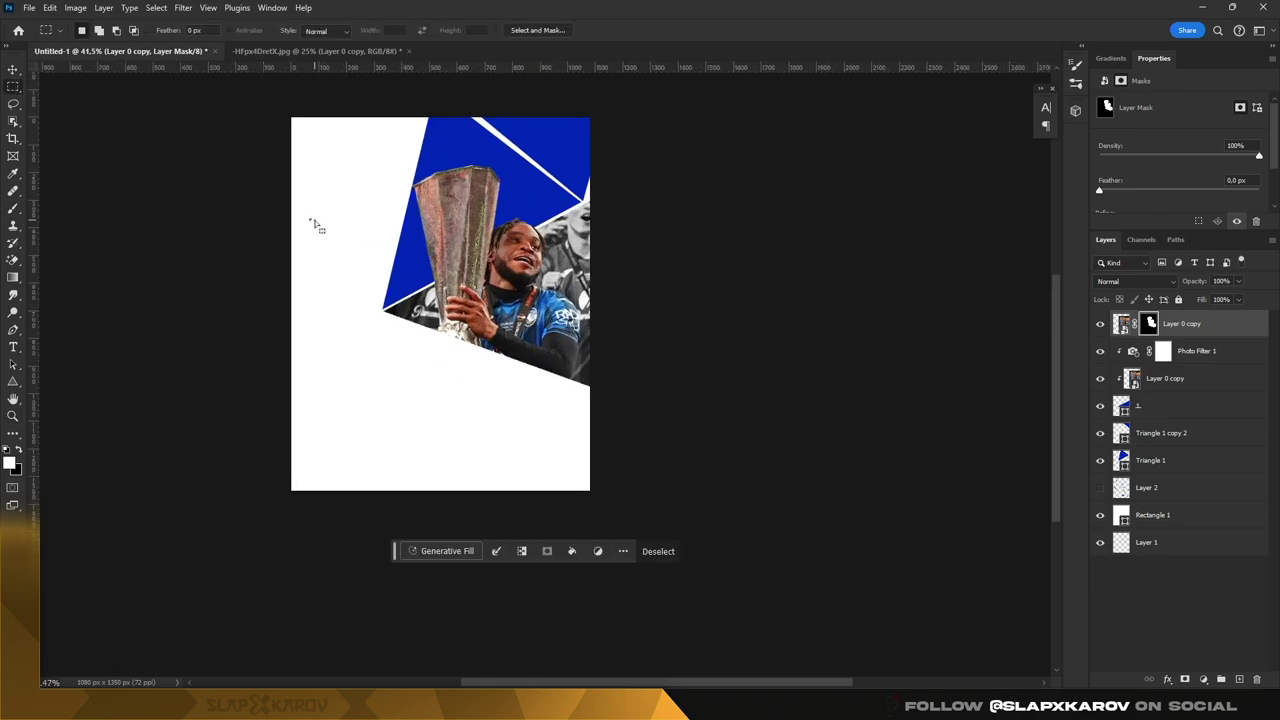
scroll(313, 224, up, 5)
scroll(543, 166, down, 5)
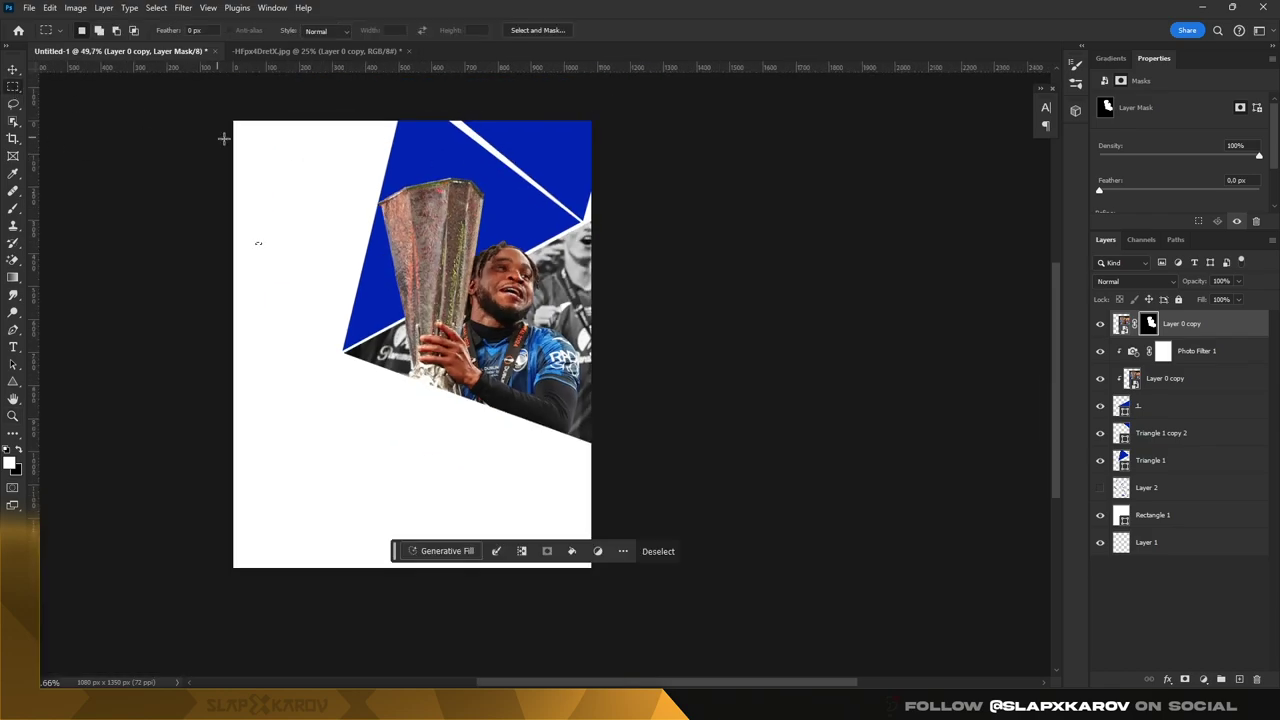
key(z)
scroll(454, 311, down, 3)
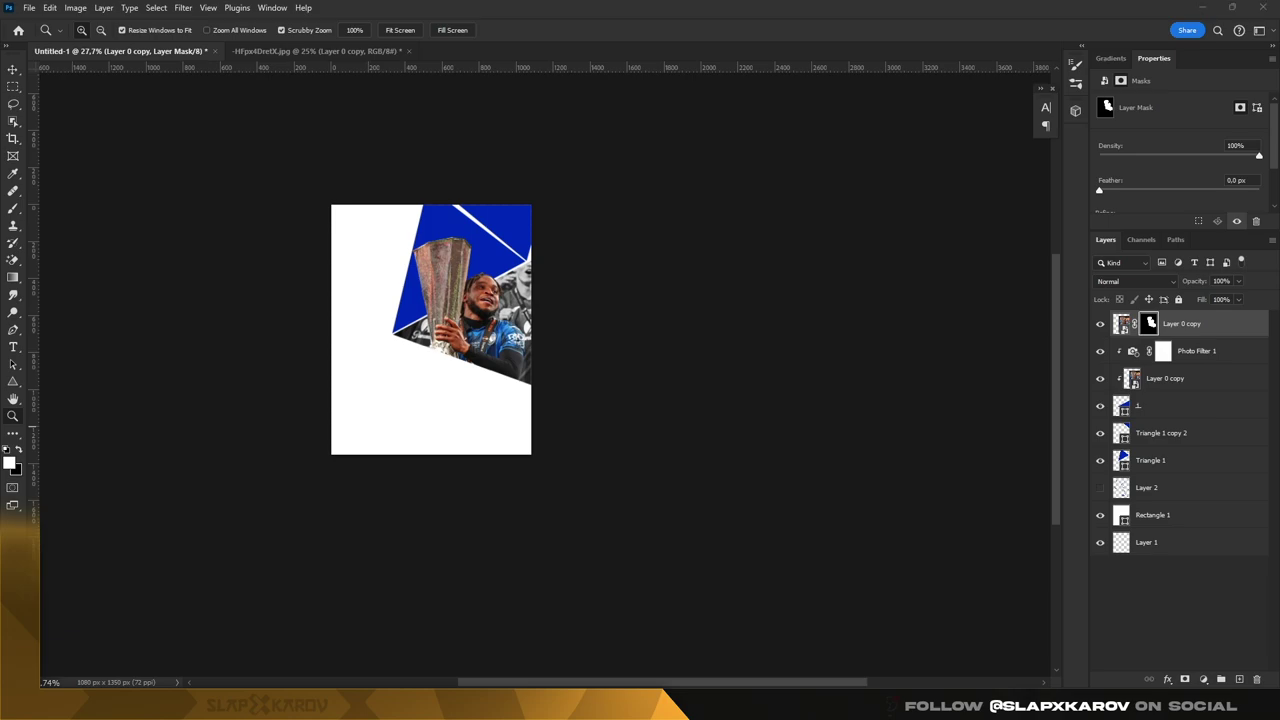
Open Scerx8DsH.jpg, duplicate its layer, and mask the copy to the blue-shirt player and ball.
drag(282, 410, 510, 48)
click(1254, 320)
key(ctrl+j)
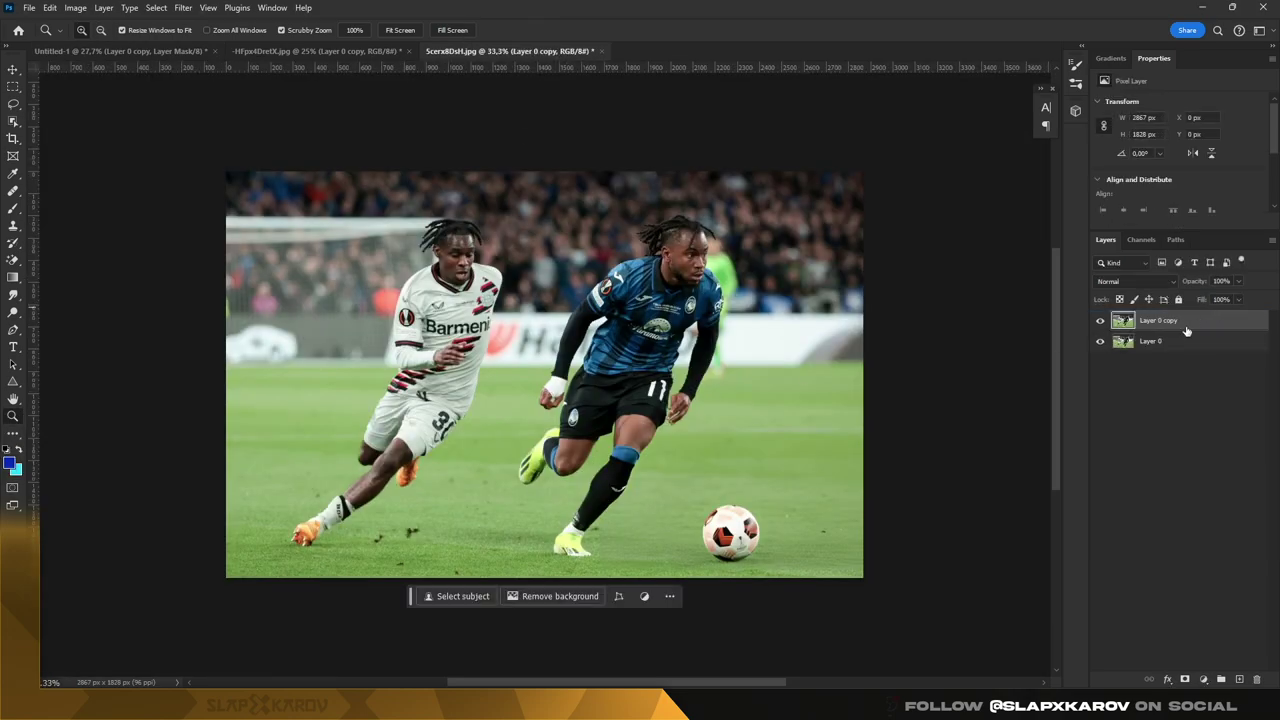
mouse_move(623, 334)
mouse_down()
mouse_move(740, 430)
mouse_move(678, 457)
mouse_up()
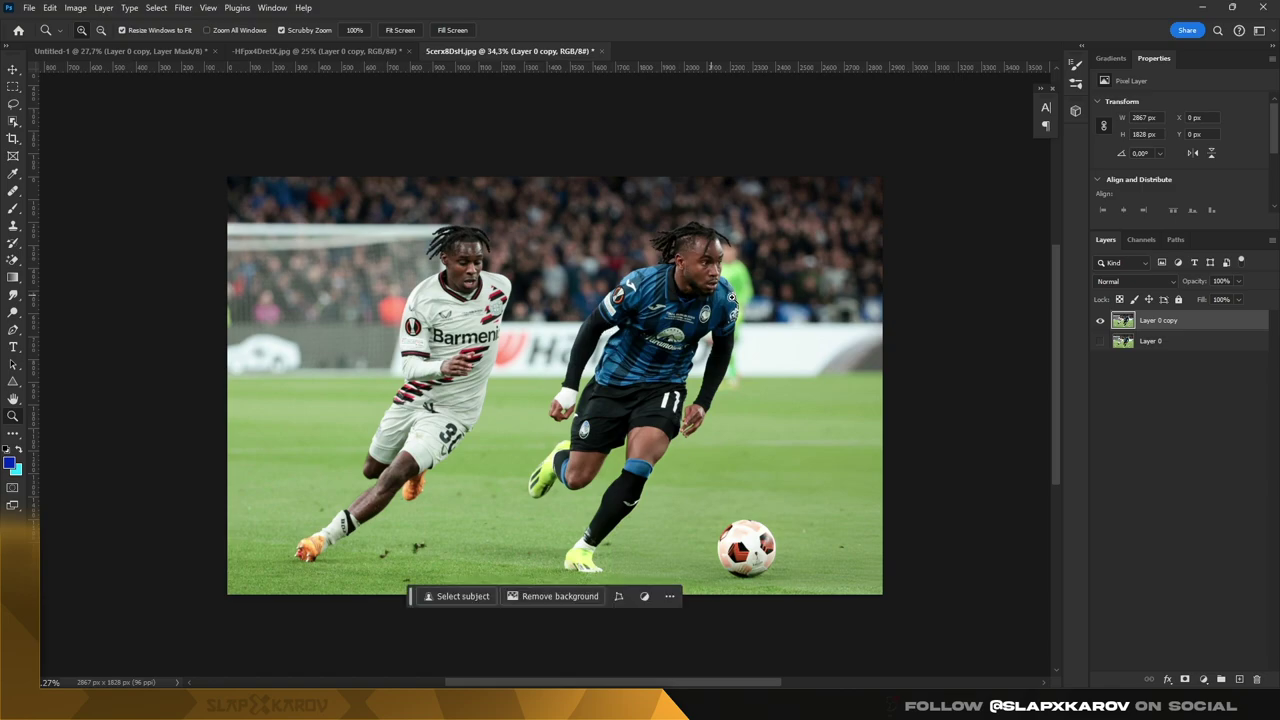
click(13, 121)
drag(539, 201, 788, 573)
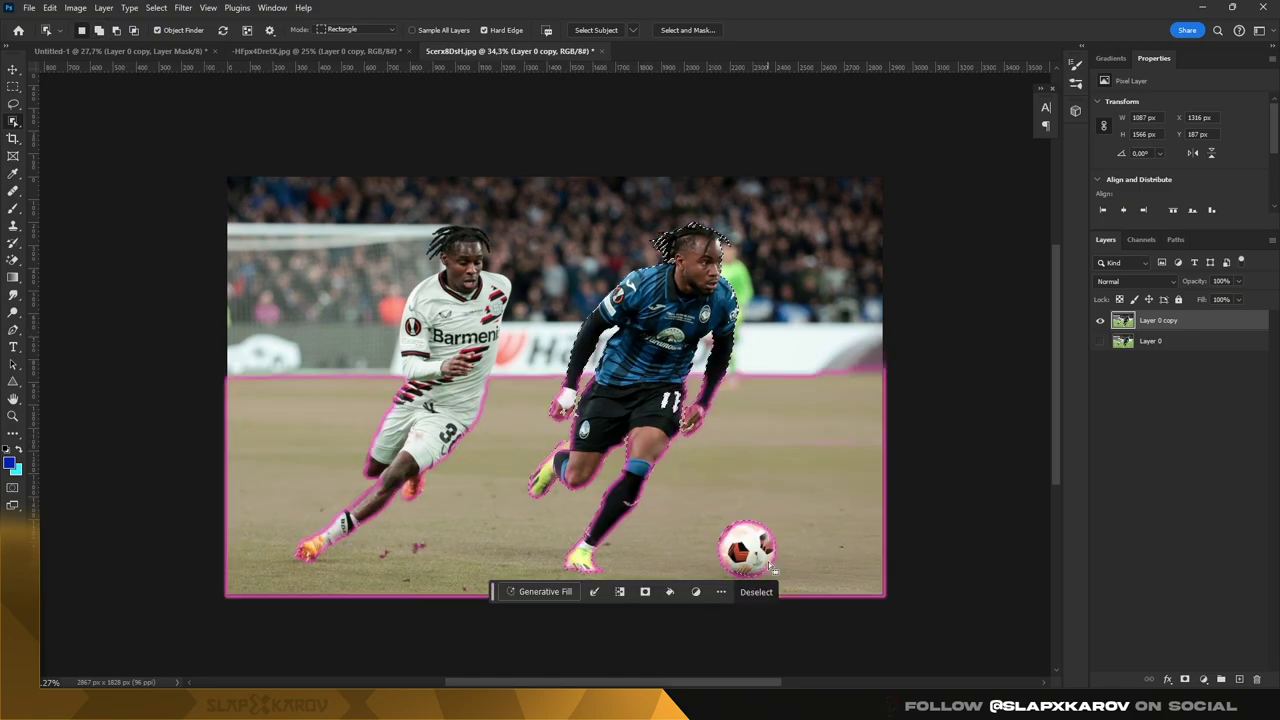
click(1185, 679)
Paint white on the mask to restore the gap in the 11 on the shorts.
key(z)
drag(400, 411, 452, 411)
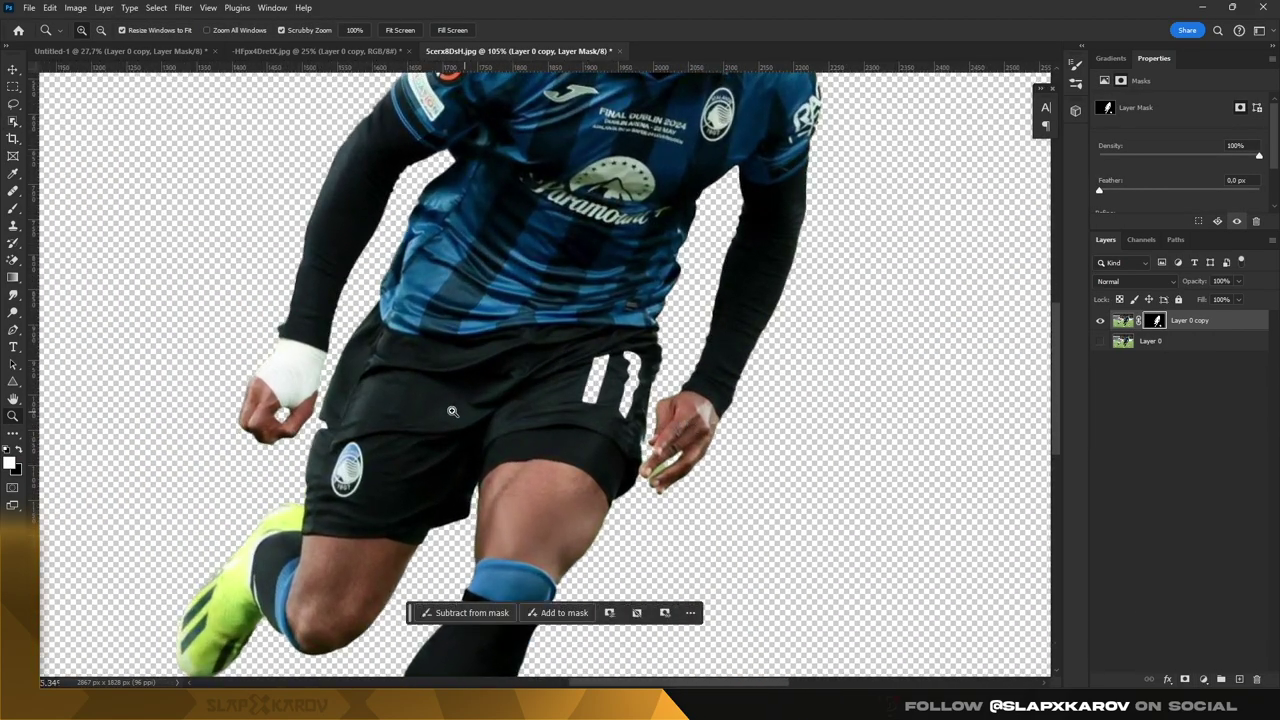
click(13, 210)
right_click(512, 338)
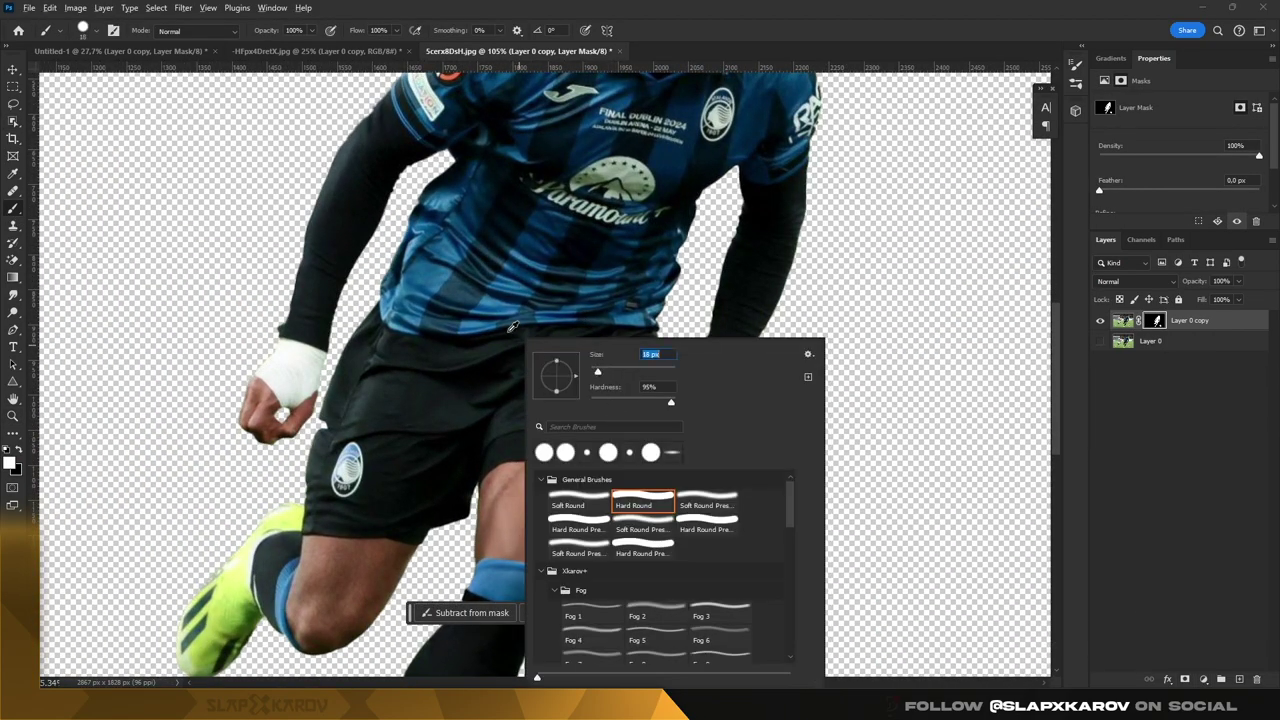
key(Escape)
key(x)
drag(570, 375, 620, 413)
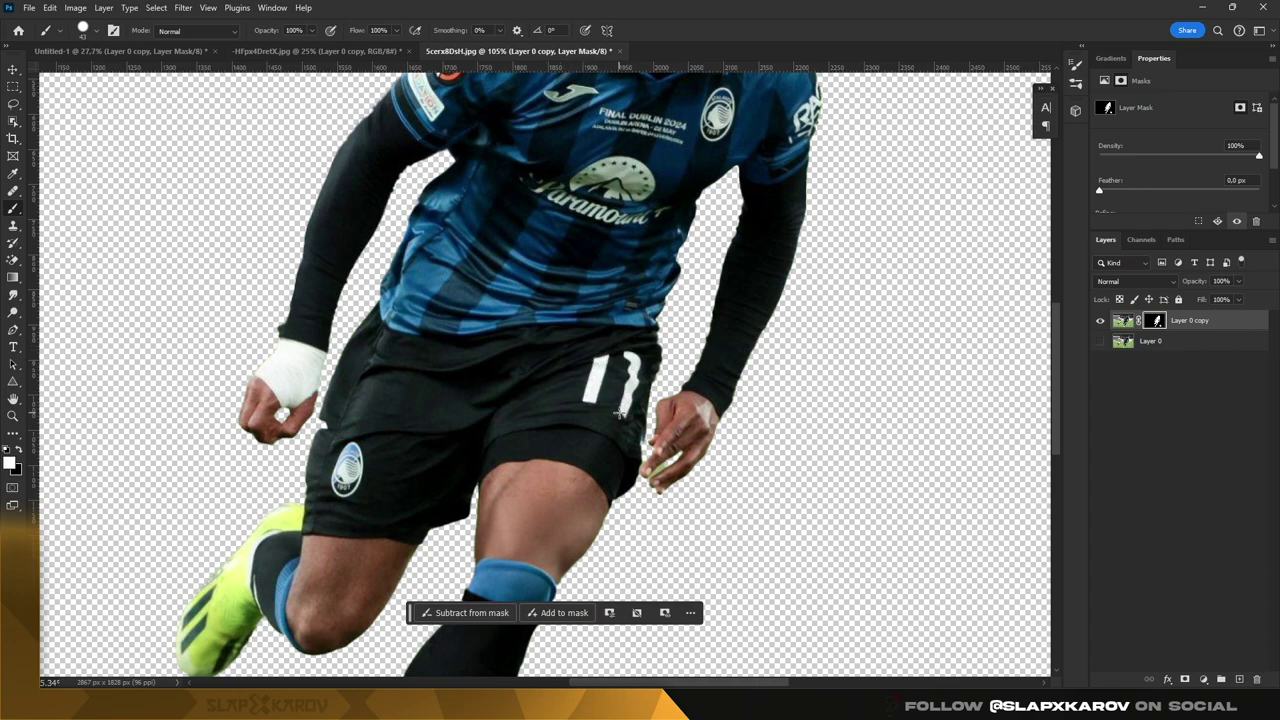
Convert the cutout layer to a smart object and return to the Untitled-1 poster.
alt+right_click(585, 347)
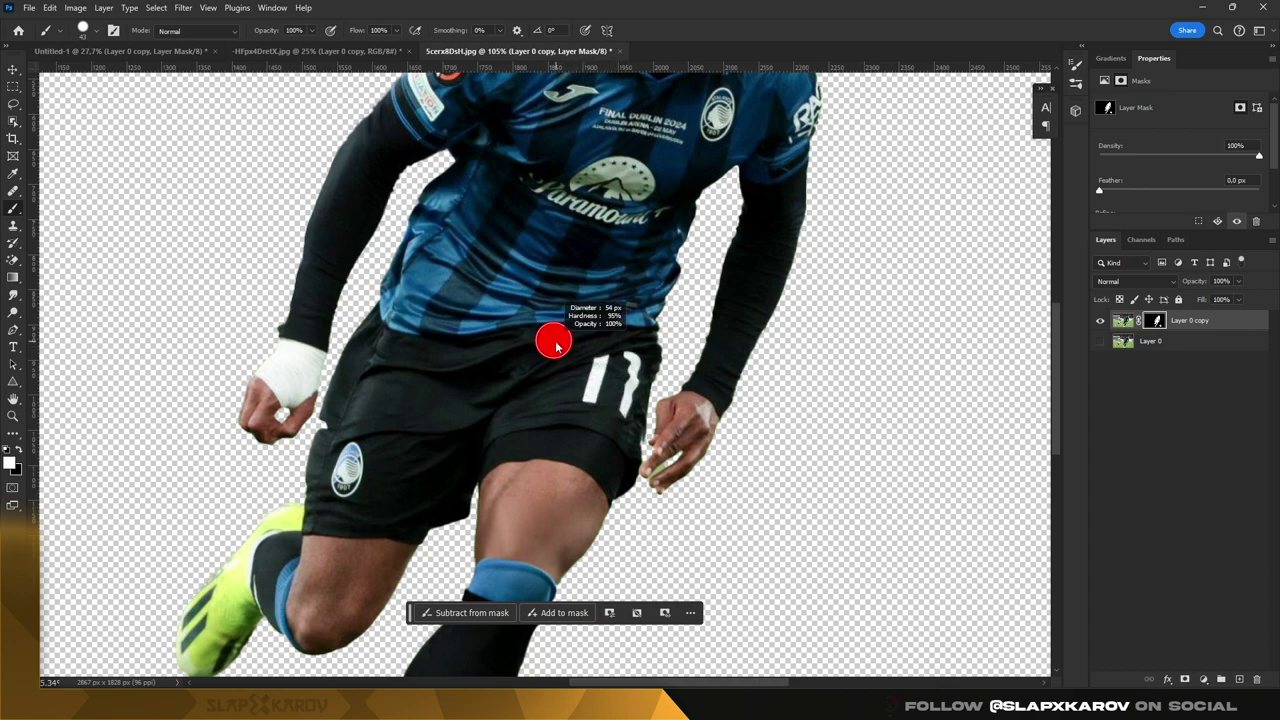
right_click(545, 325)
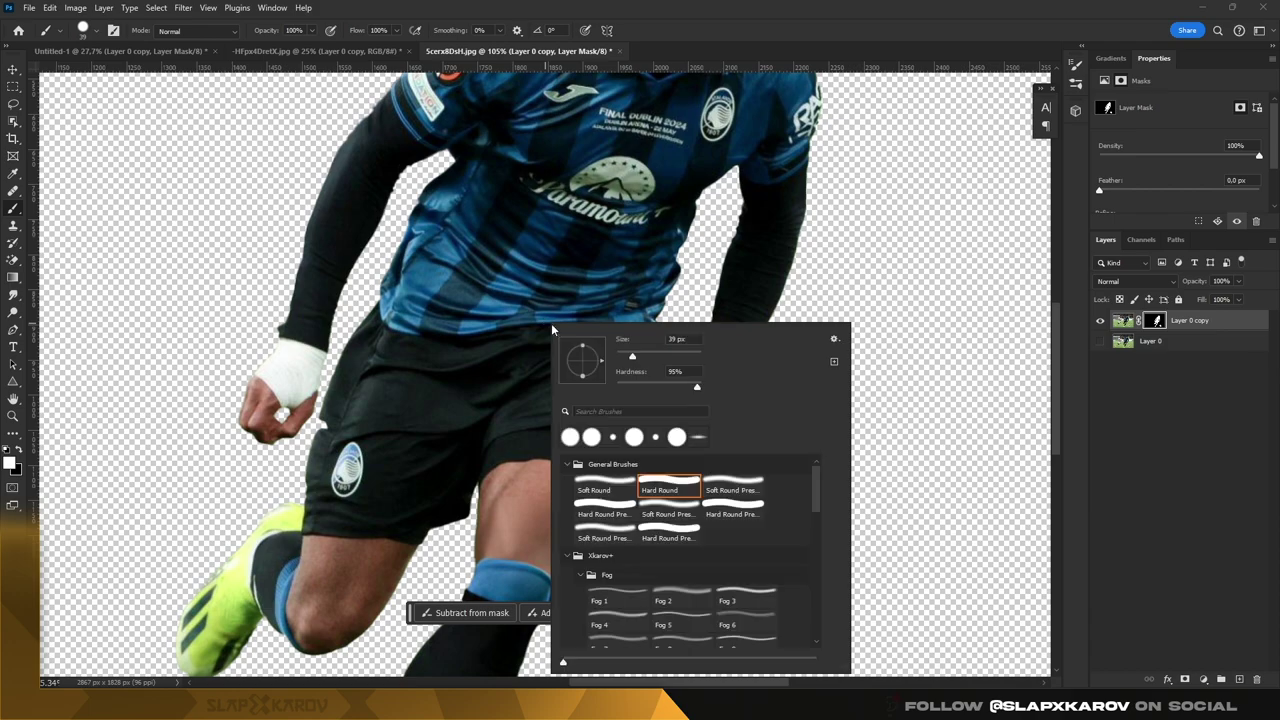
alt+right_click(520, 305)
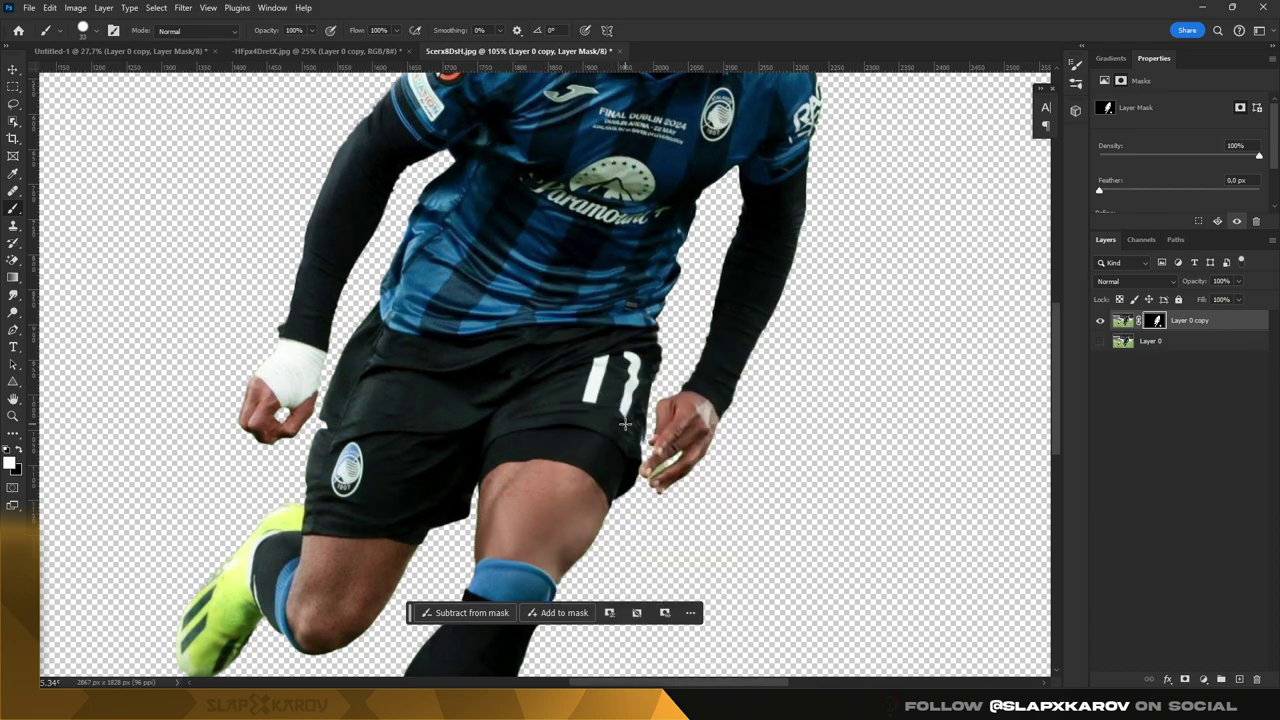
key(ctrl+0)
scroll(362, 426, up, 5)
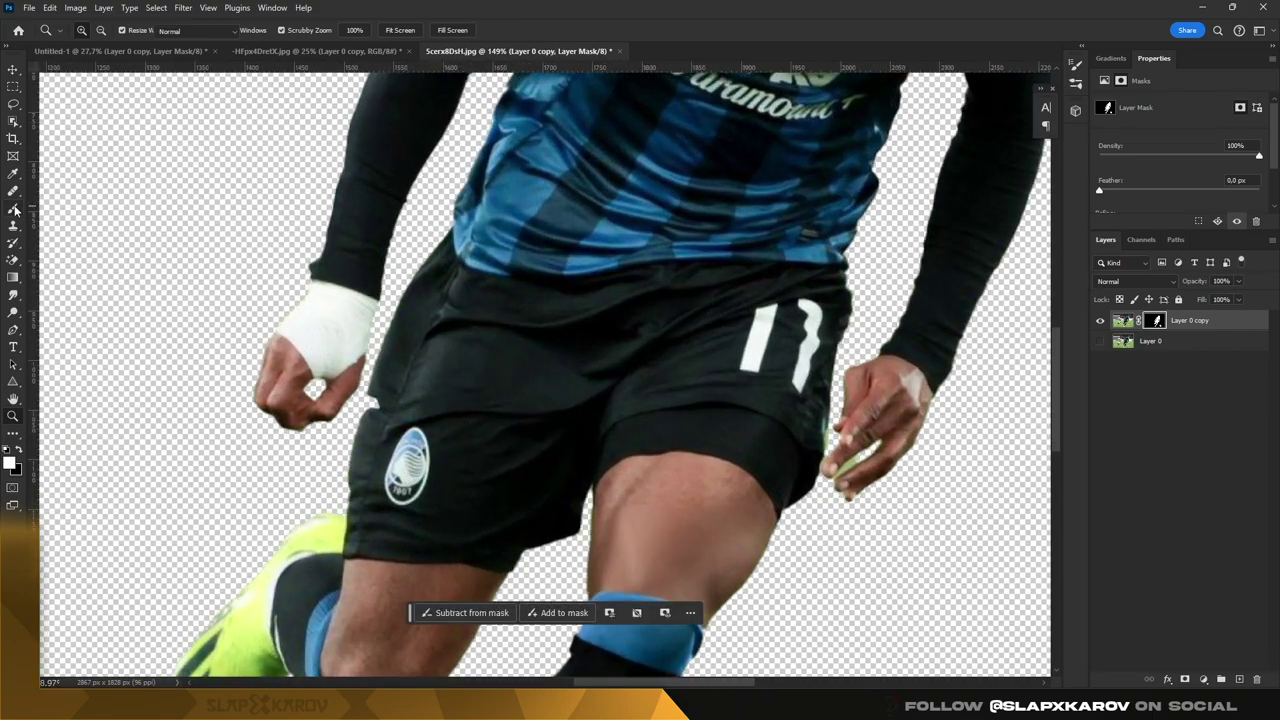
alt+right_click(390, 412)
key(z)
key(ctrl+0)
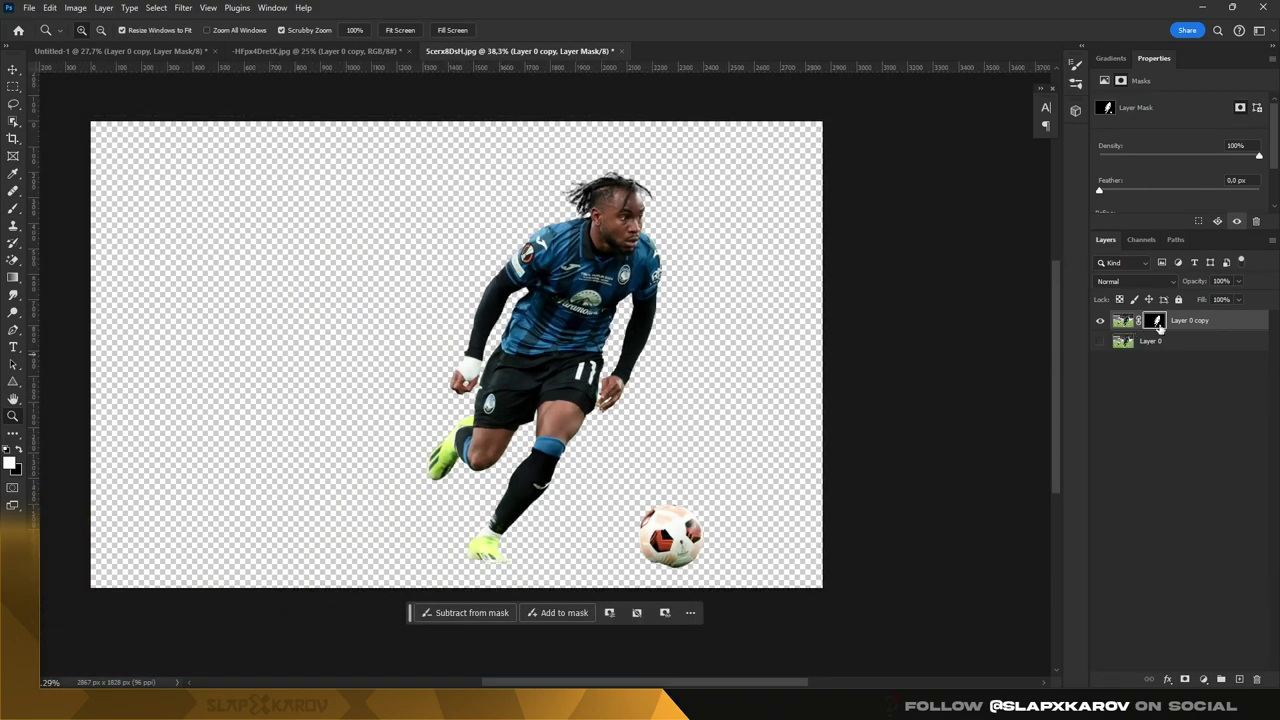
right_click(1190, 321)
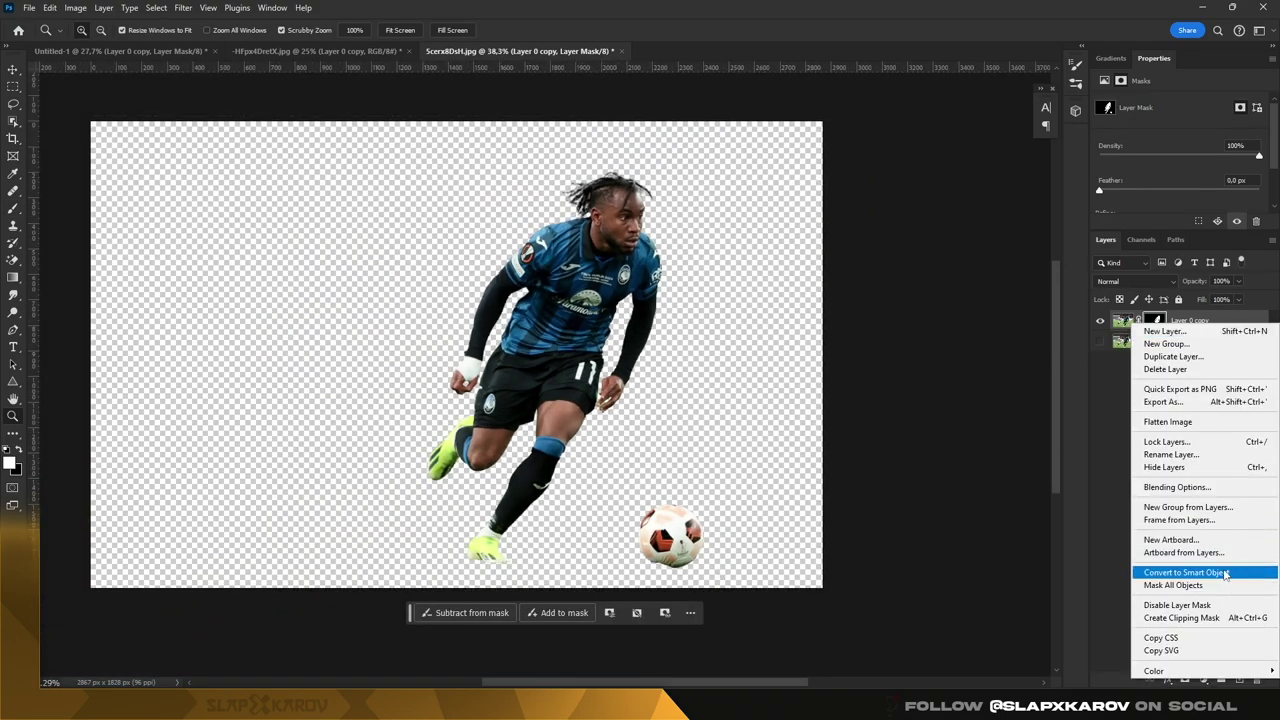
click(1186, 572)
click(118, 51)
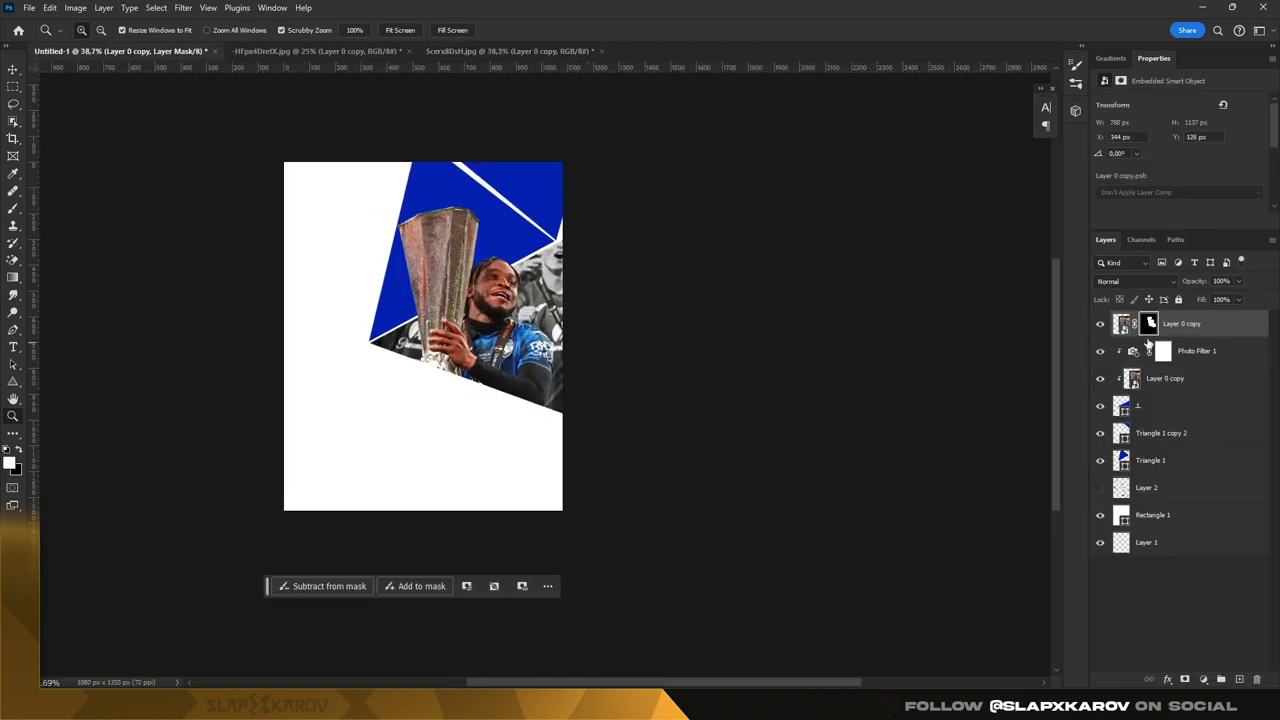
Paste the player cutout into the poster, shrunk and tilted at the lower left.
key(ctrl+v)
key(ctrl+t)
mouse_move(286, 162)
mouse_down()
mouse_move(332, 218)
mouse_move(345, 262)
mouse_up()
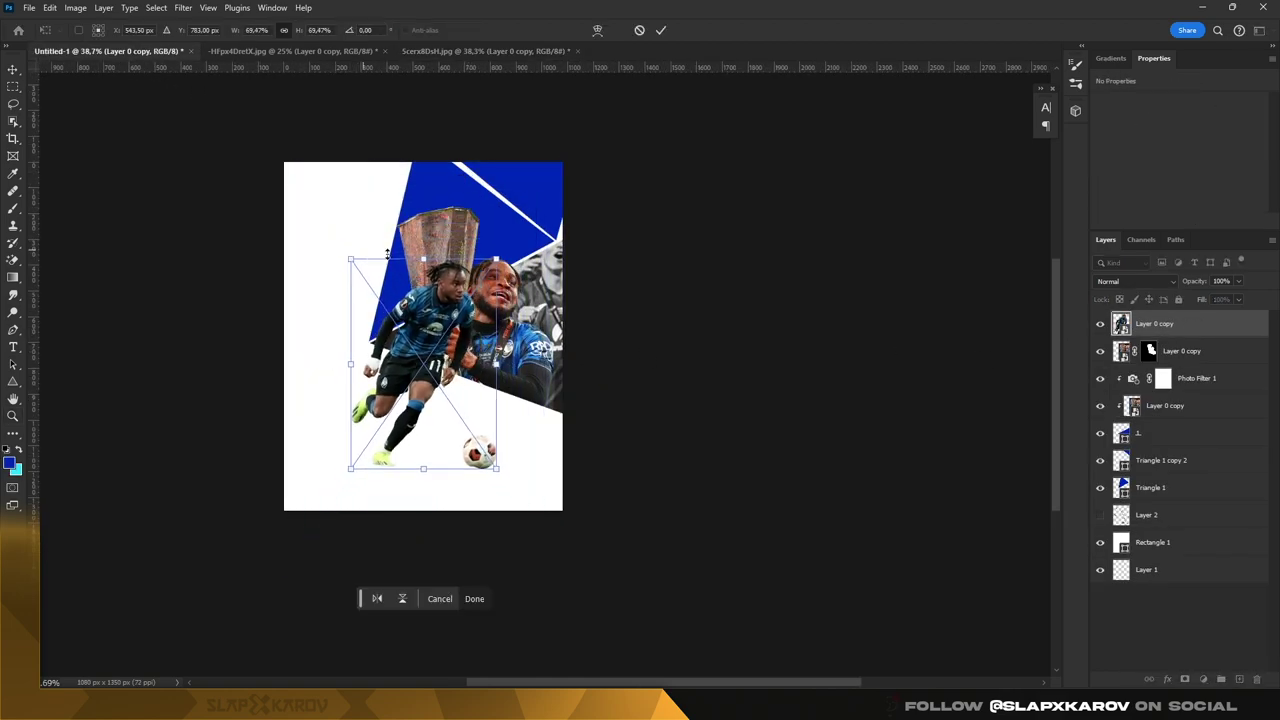
drag(455, 344, 385, 343)
click(13, 70)
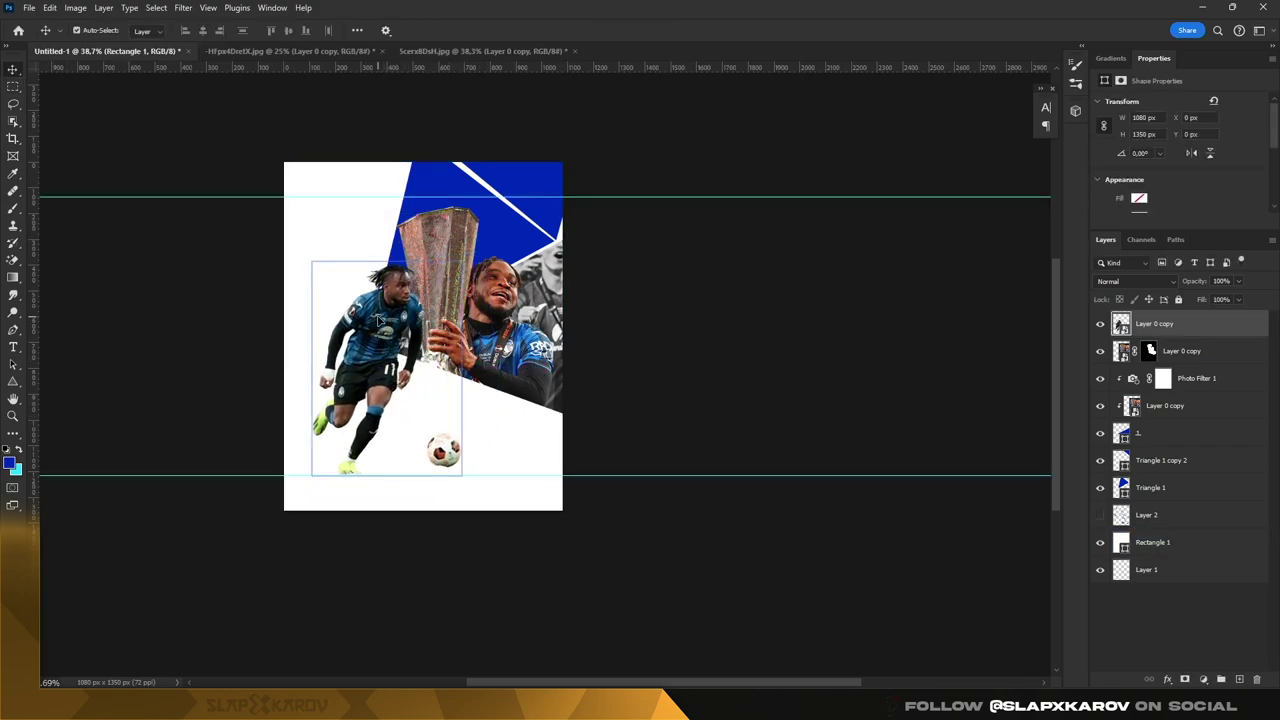
drag(390, 252, 380, 258)
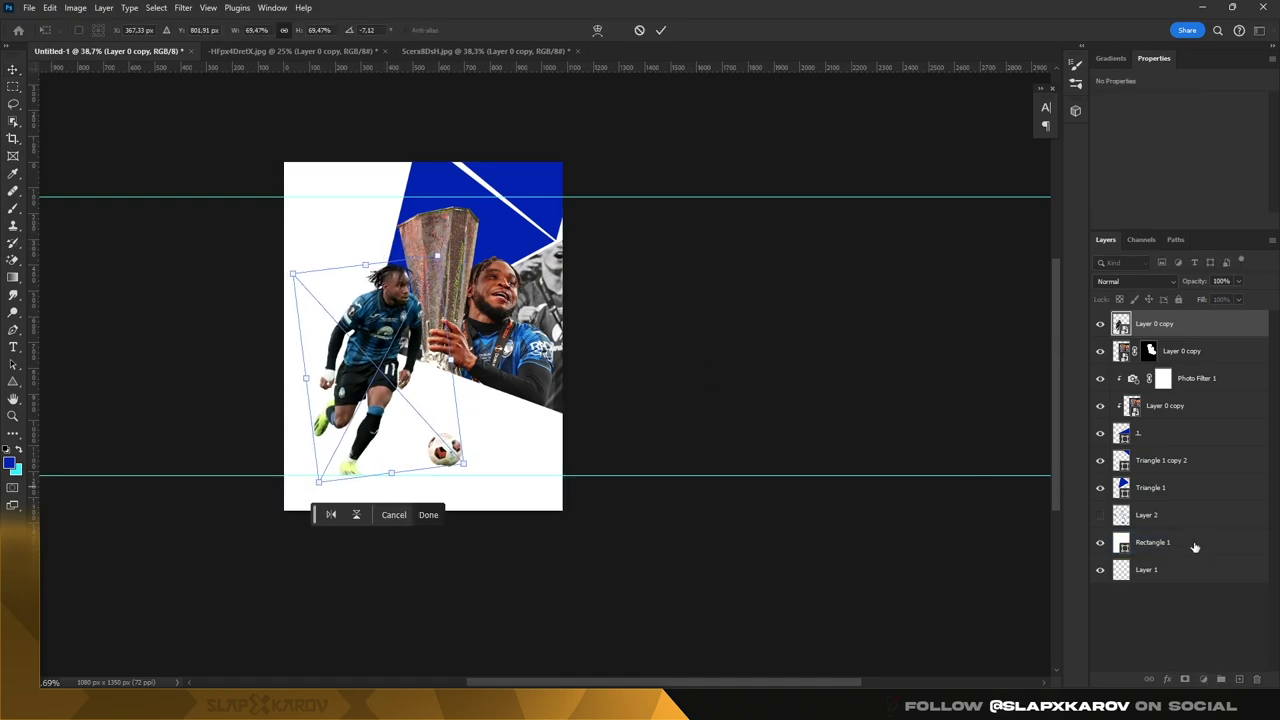
key(Return)
Move the scribble layer to the top and retilt the dribbling player to about -7°.
drag(1146, 514, 1118, 330)
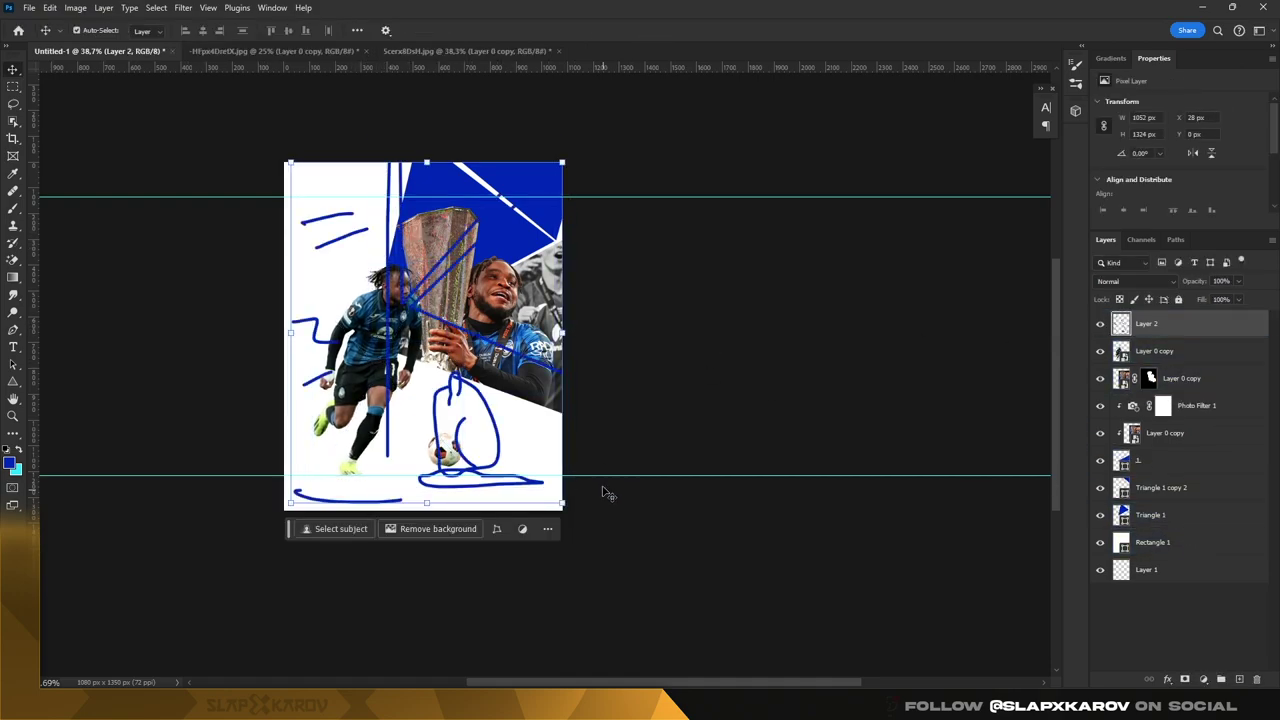
scroll(394, 401, up, 3)
scroll(394, 380, up, 2)
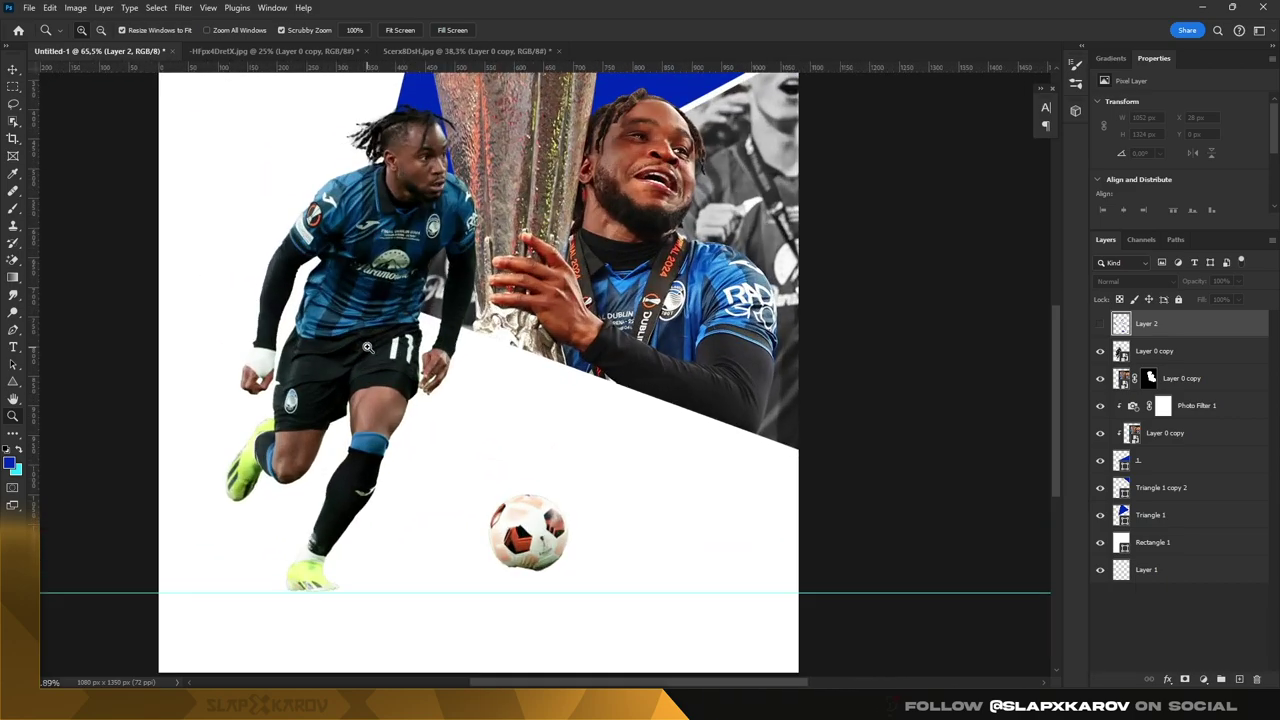
scroll(394, 300, down, 2)
scroll(397, 230, up, 2)
click(397, 210)
key(ctrl+t)
drag(226, 180, 232, 160)
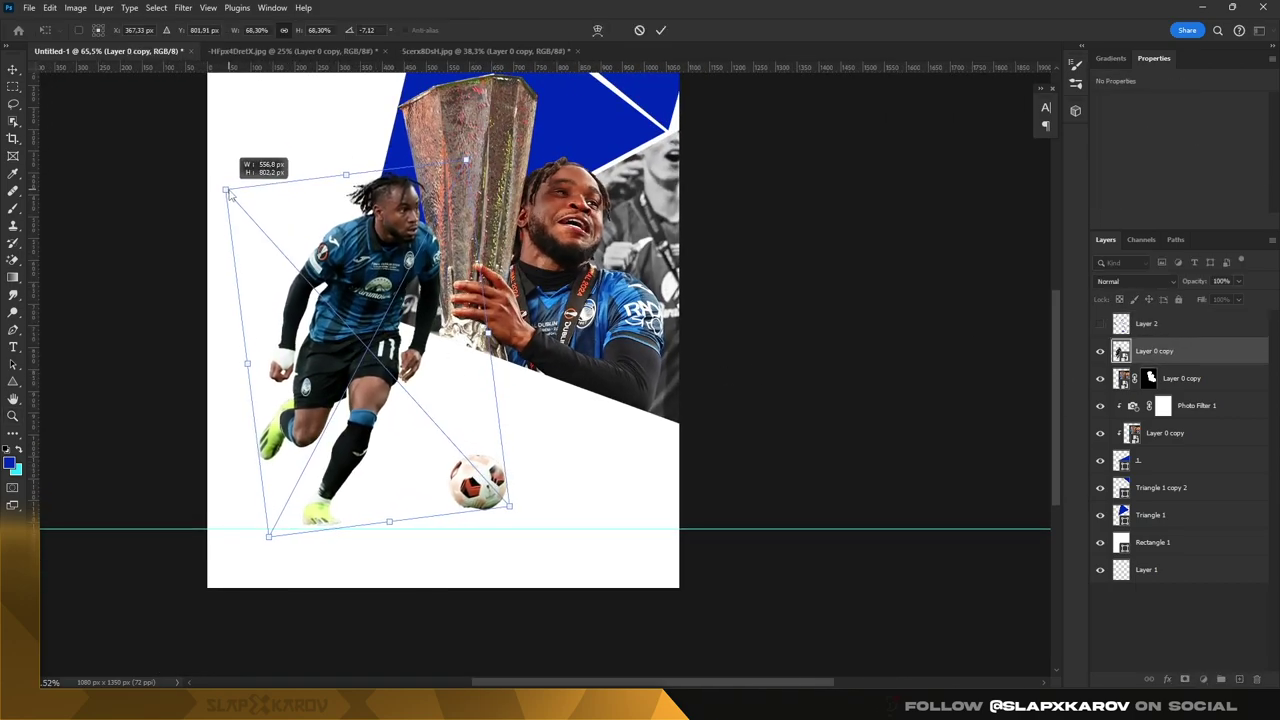
drag(340, 143, 342, 140)
key(Return)
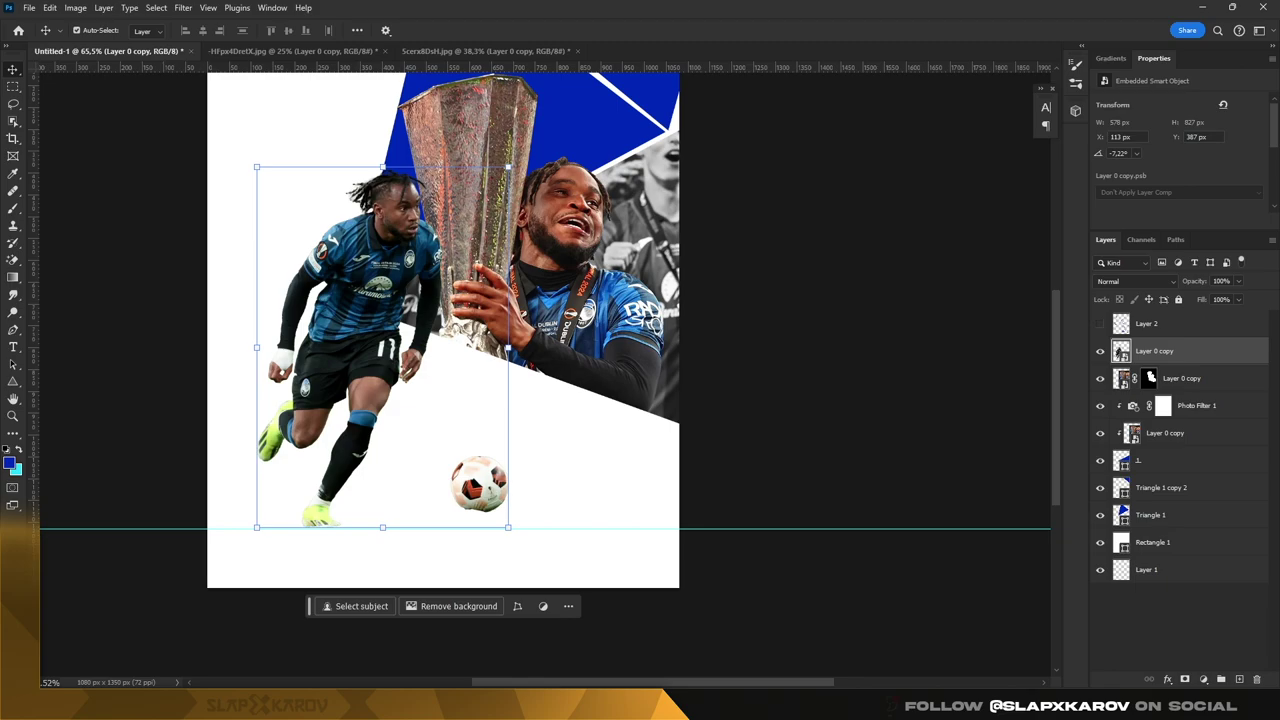
Select the white background rectangle layer and zoom out to see the poster.
click(590, 300)
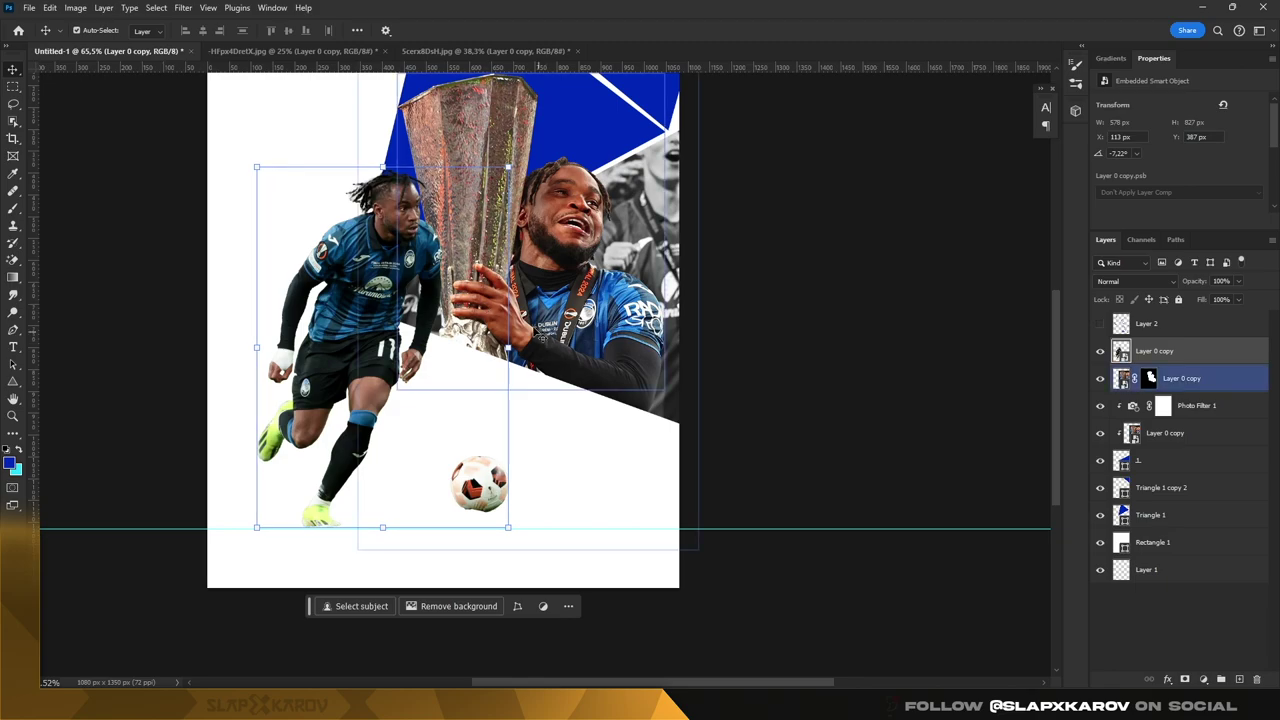
click(600, 480)
key(z)
drag(500, 238, 466, 238)
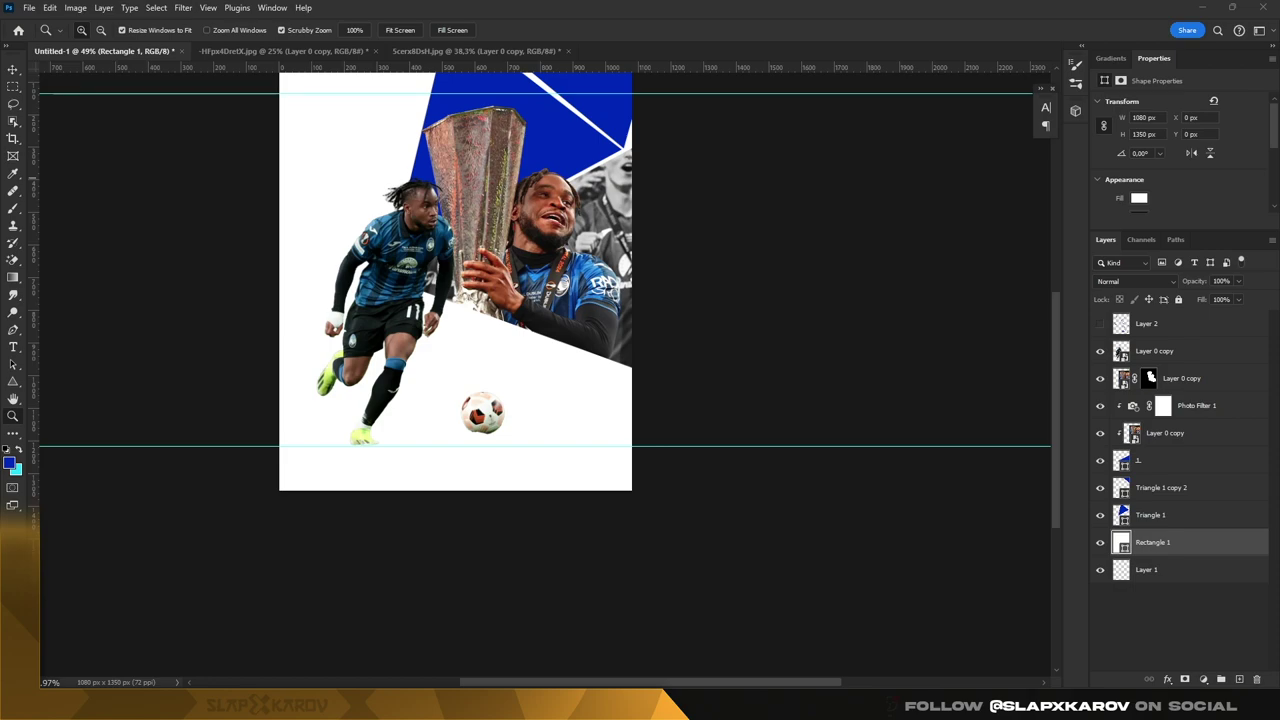
scroll(459, 188, up, 1)
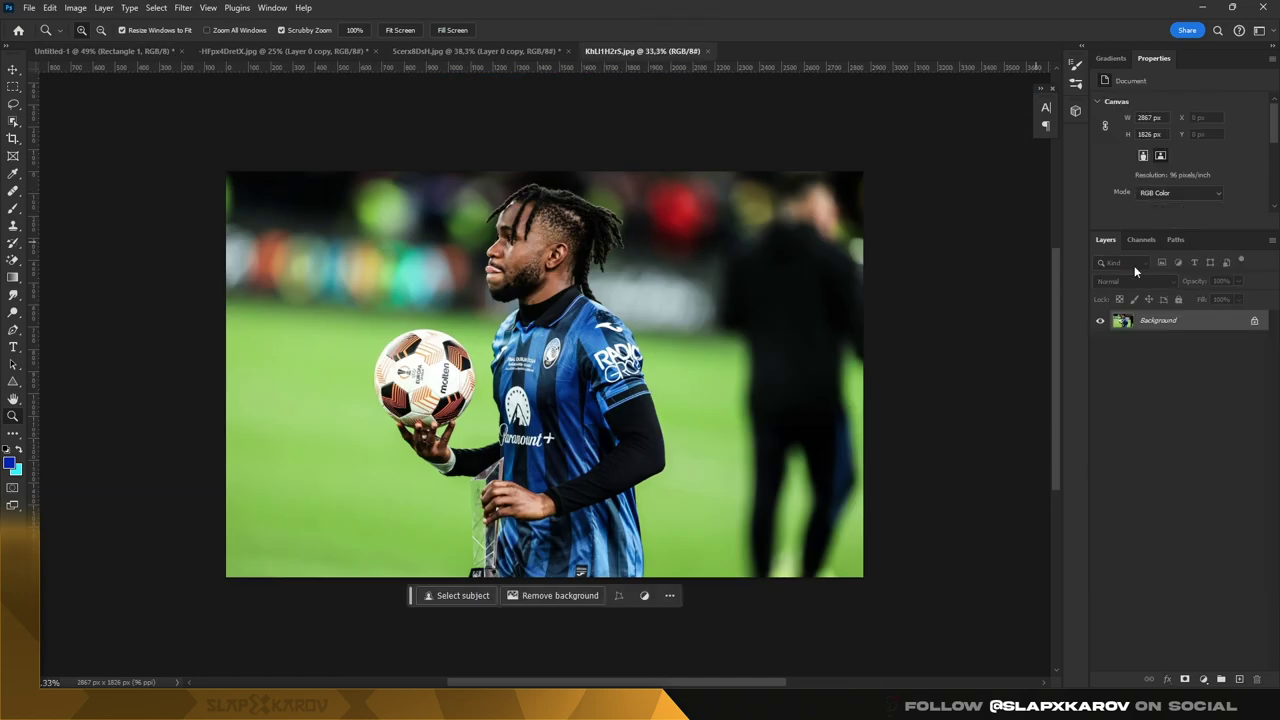
Duplicate the ball photo's background layer and convert the copy to a smart object.
click(1256, 322)
key(ctrl+j)
right_click(1254, 322)
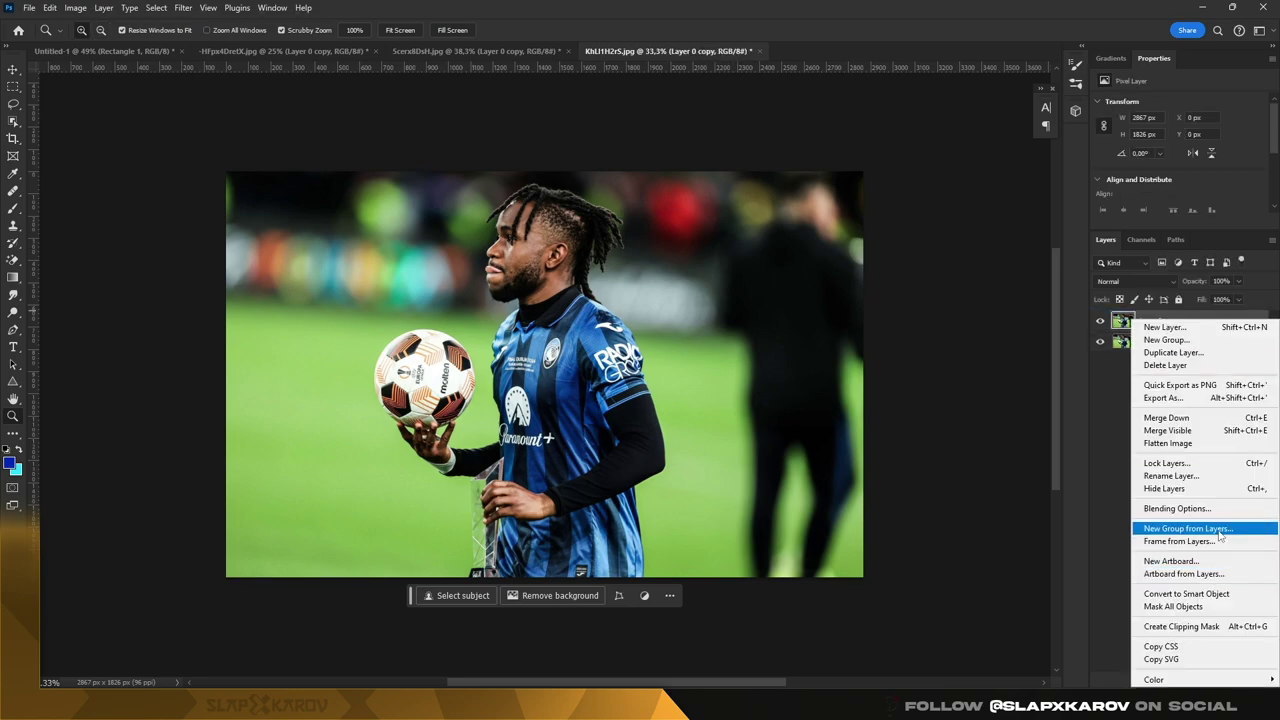
click(1217, 594)
Rename the two remaining triangle layers in the poster to 2 and 3.
key(v)
click(100, 50)
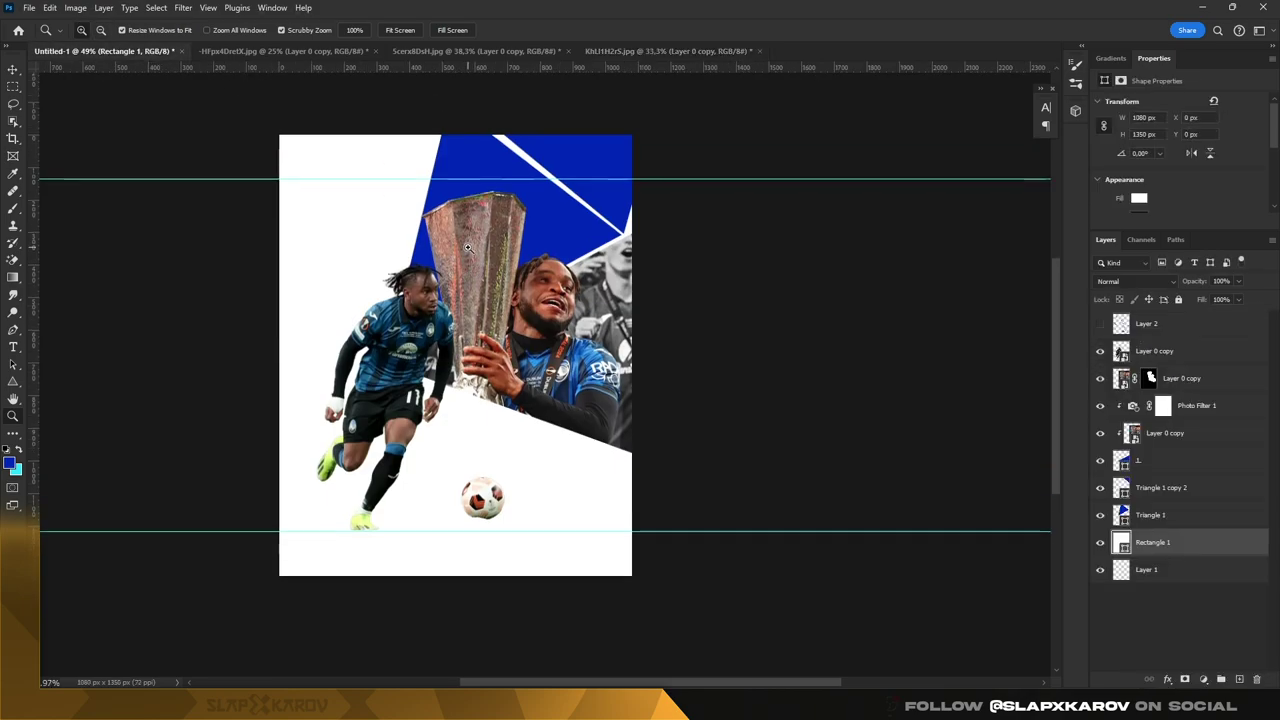
click(559, 246)
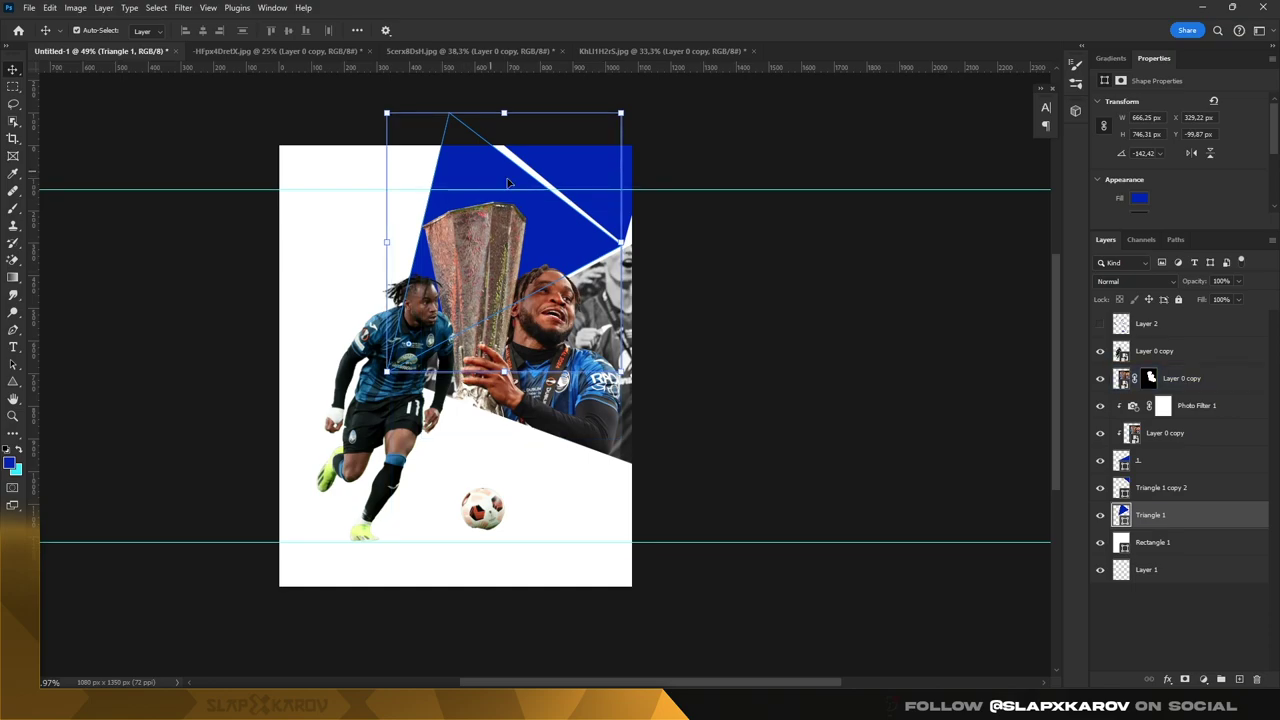
double_click(1153, 515)
text(2)
double_click(1160, 487)
text(3)
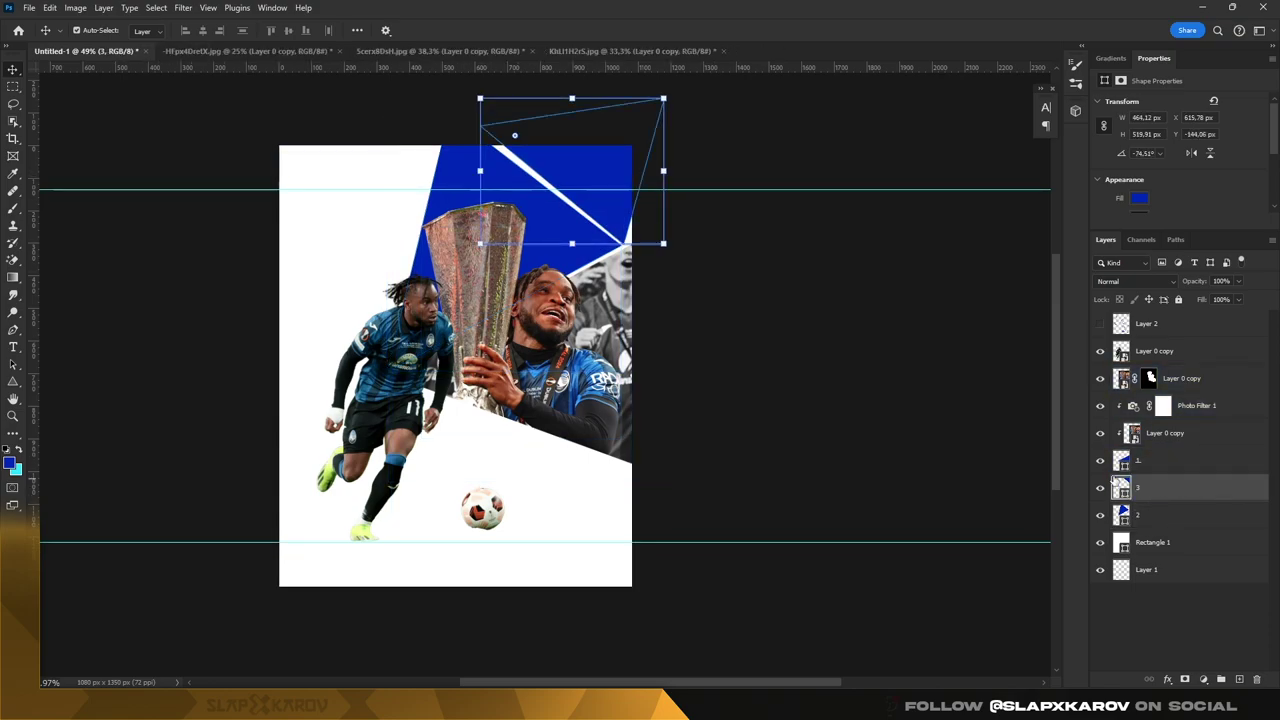
text(z)
Hide the guides and fit the whole poster in view.
click(617, 202)
alt+click(617, 202)
alt+click(540, 298)
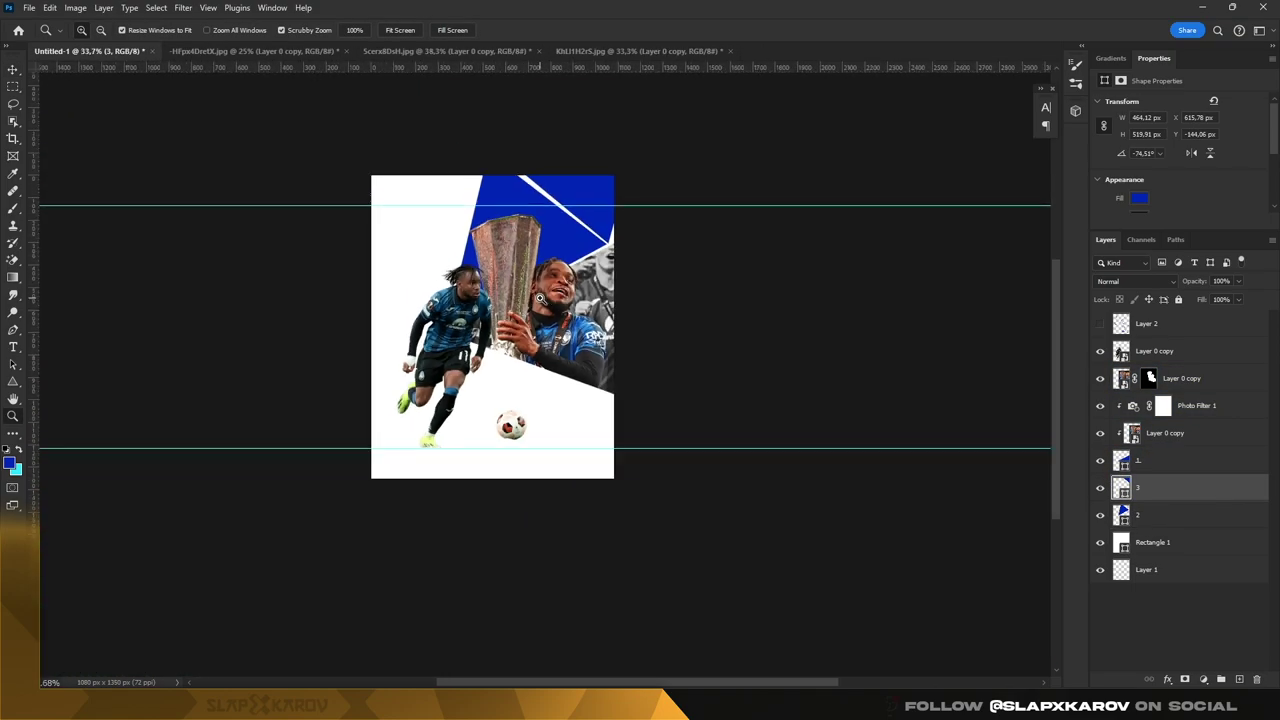
key(ctrl+semicolon)
click(538, 298)
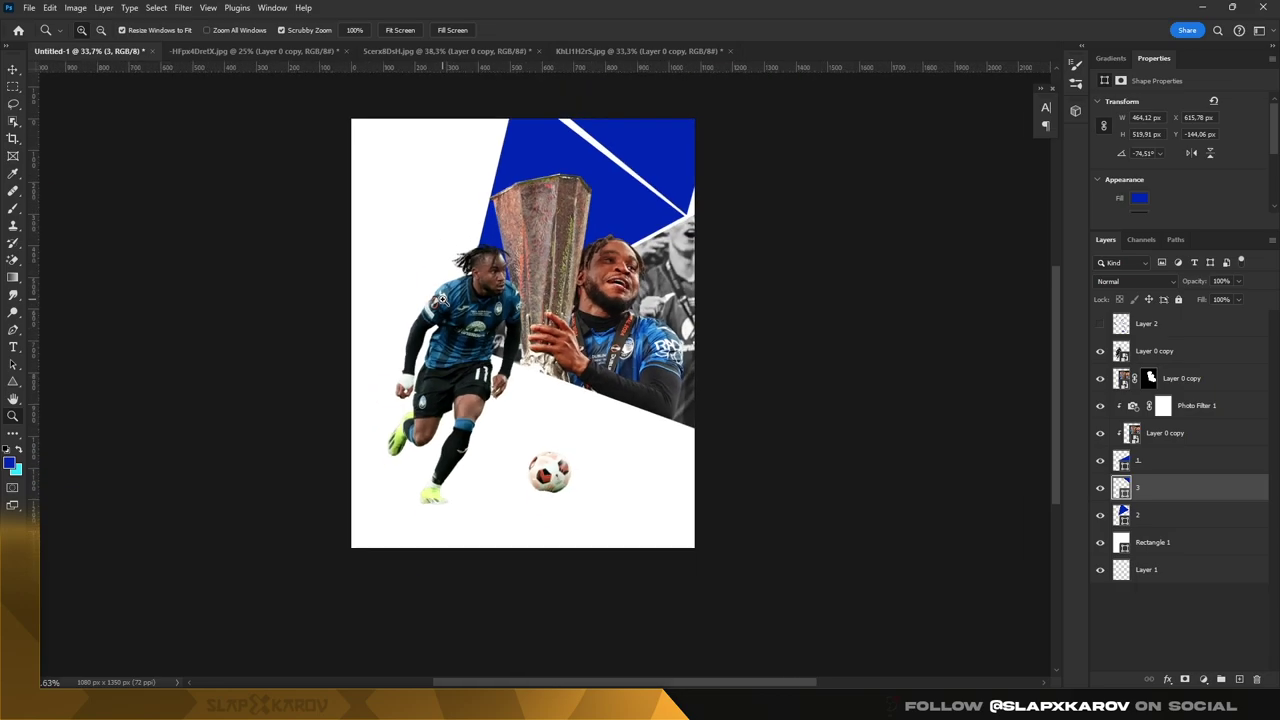
click(586, 251)
key(ctrl+minus)
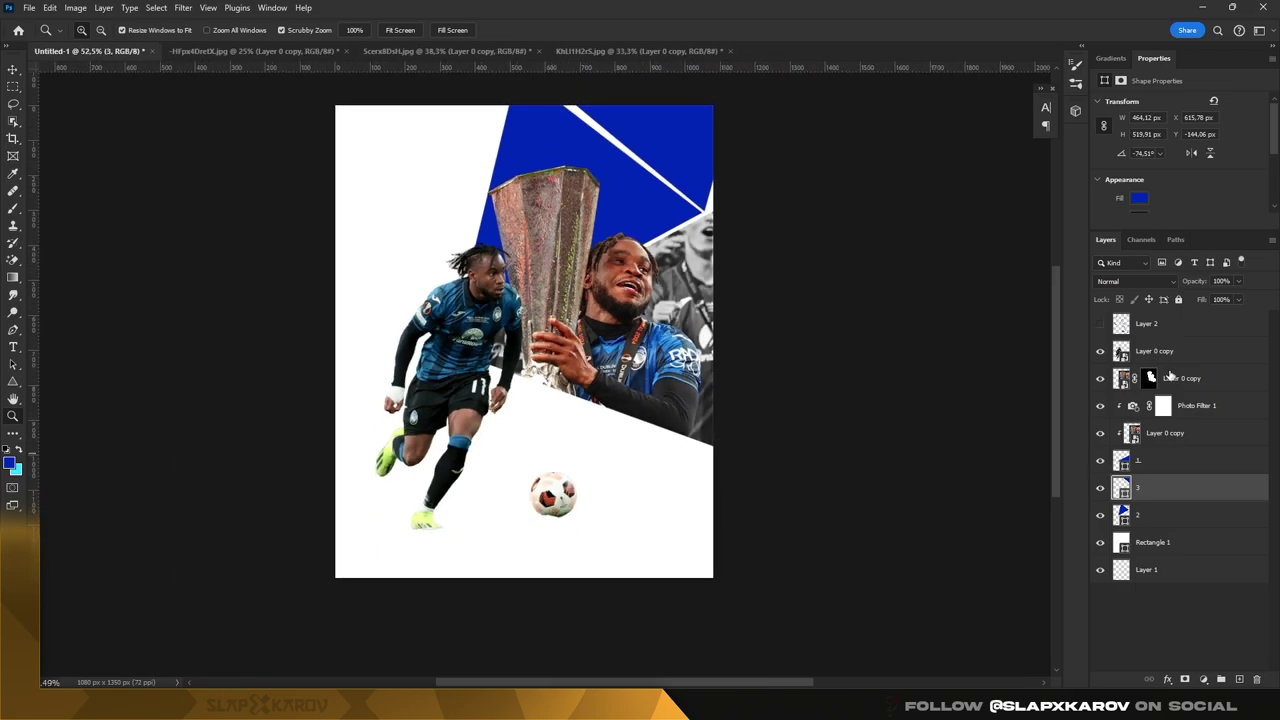
Paste the ball photo into the poster, scaled and slightly tilted at the upper left.
key(ctrl+v)
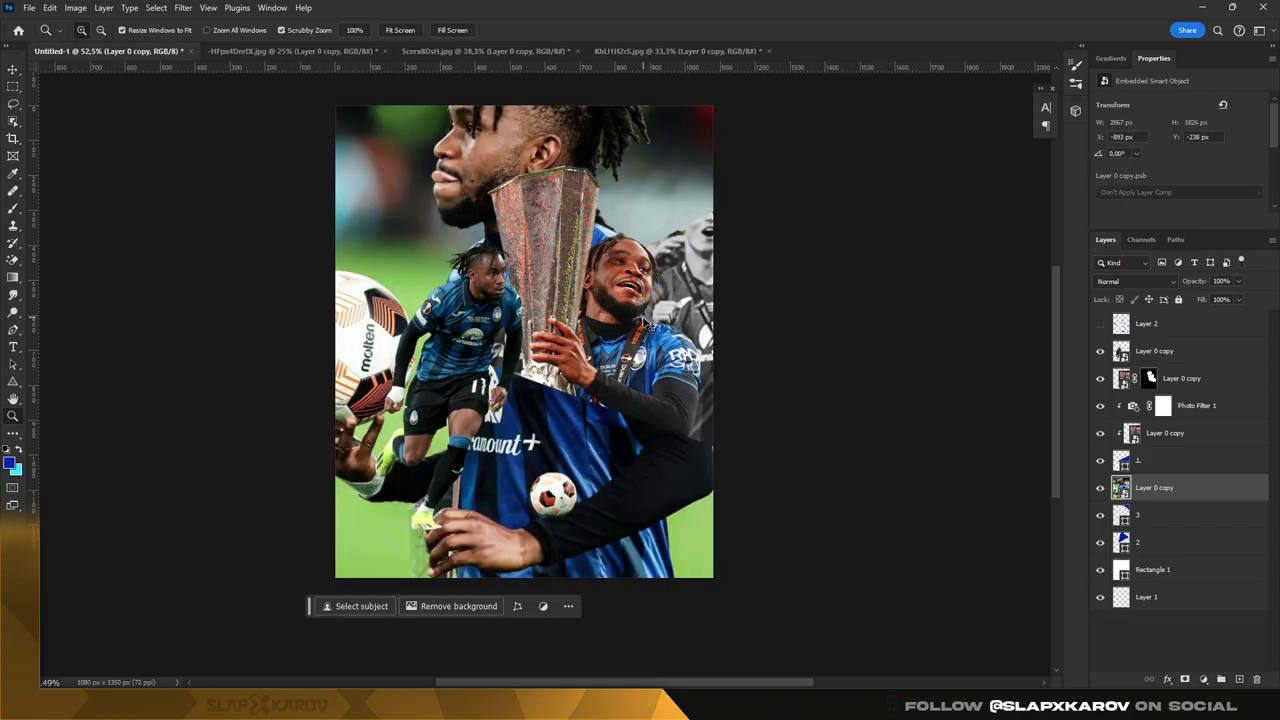
key(ctrl+t)
mouse_move(40, 80)
mouse_down()
mouse_move(237, 148)
mouse_move(557, 320)
mouse_up()
drag(622, 346, 422, 287)
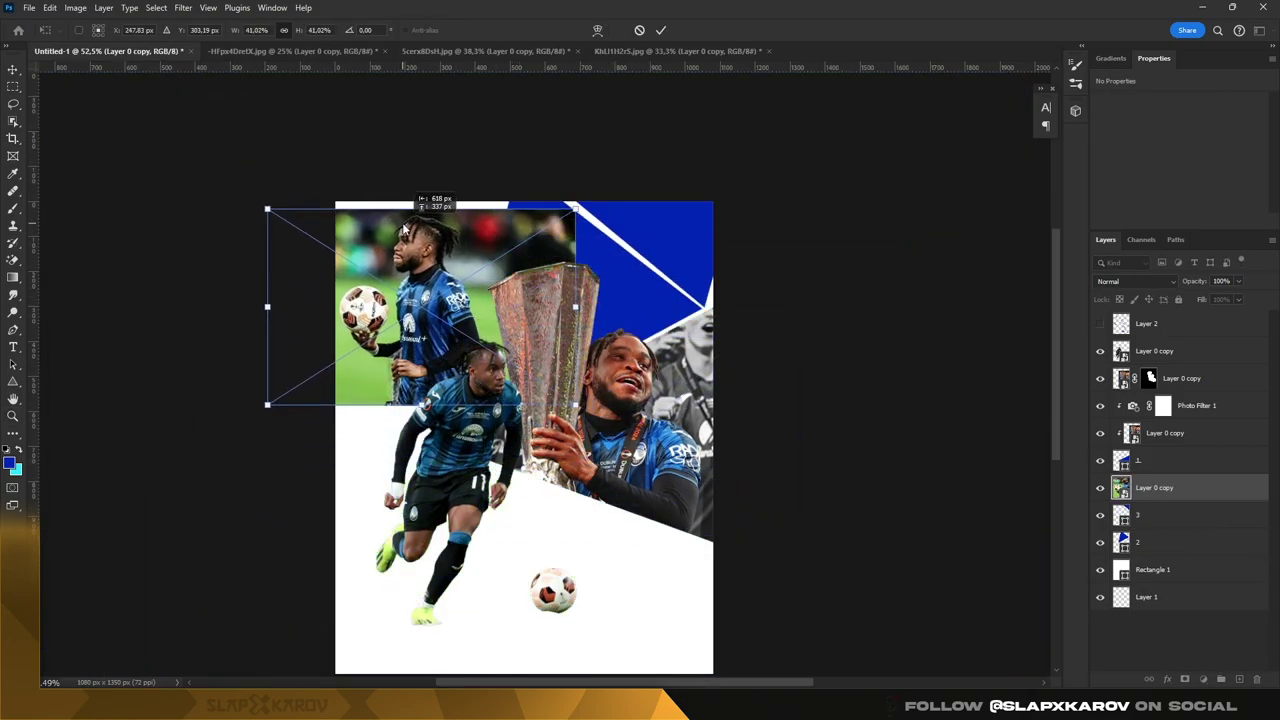
mouse_move(592, 268)
mouse_down()
mouse_move(670, 258)
mouse_move(618, 280)
mouse_up()
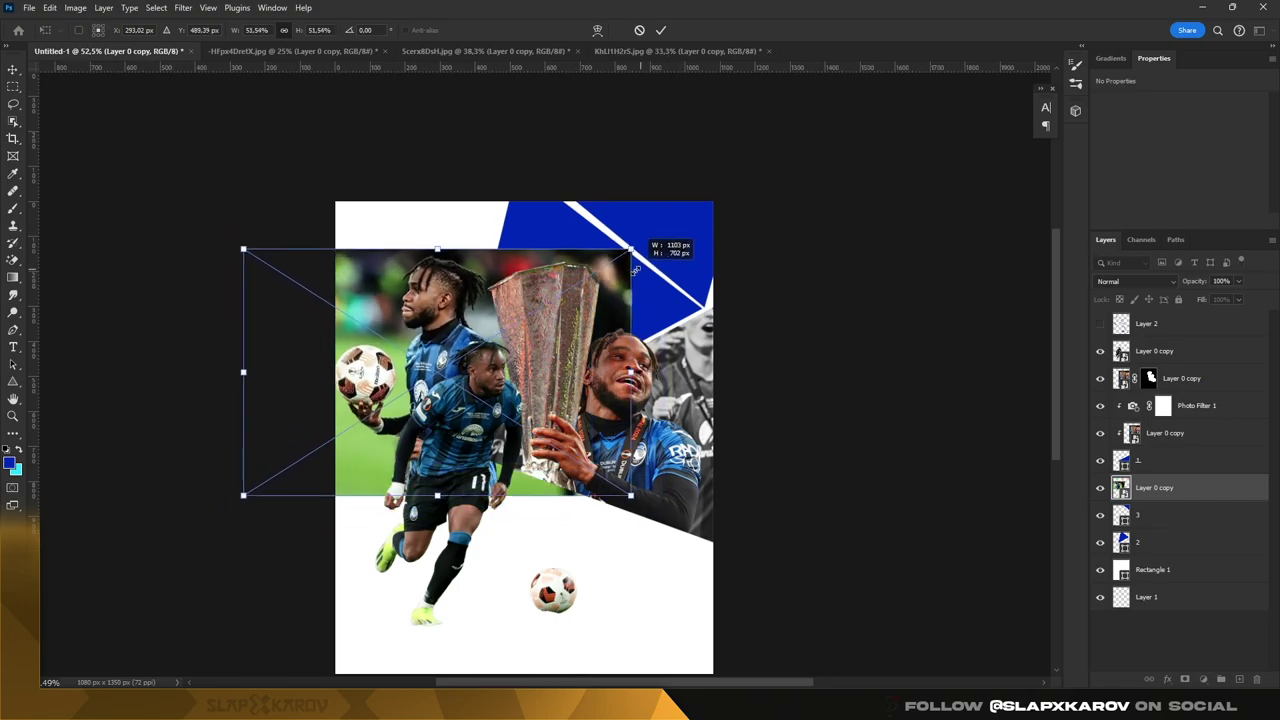
drag(437, 262, 451, 287)
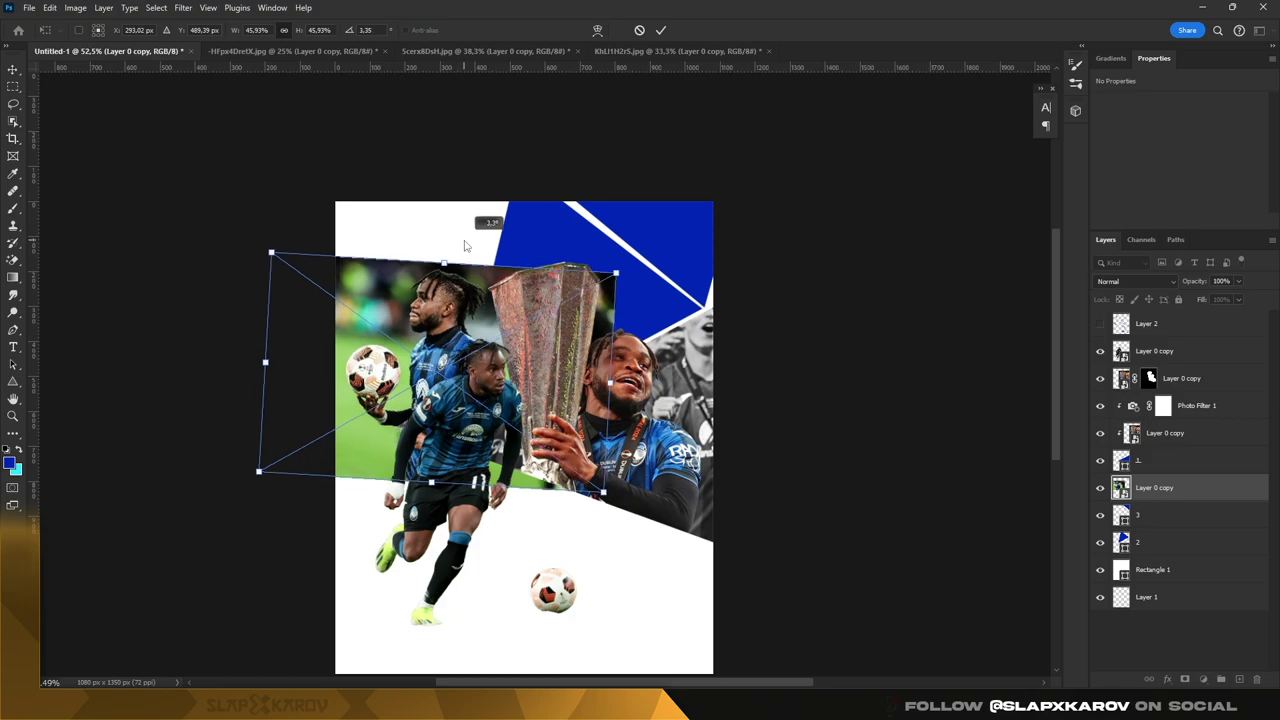
key(Return)
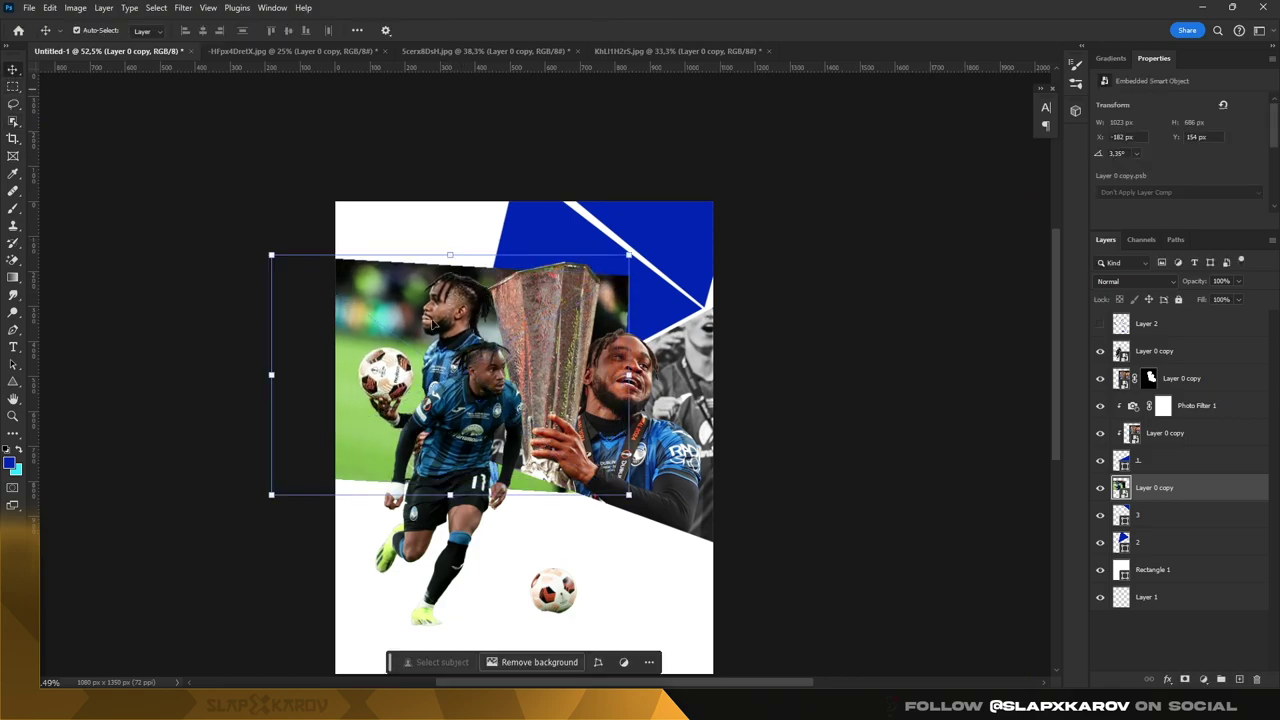
Hide the original photo layer and place a copy below layer 3 across the top.
key(z)
key(v)
click(1100, 487)
drag(1155, 487, 1155, 528)
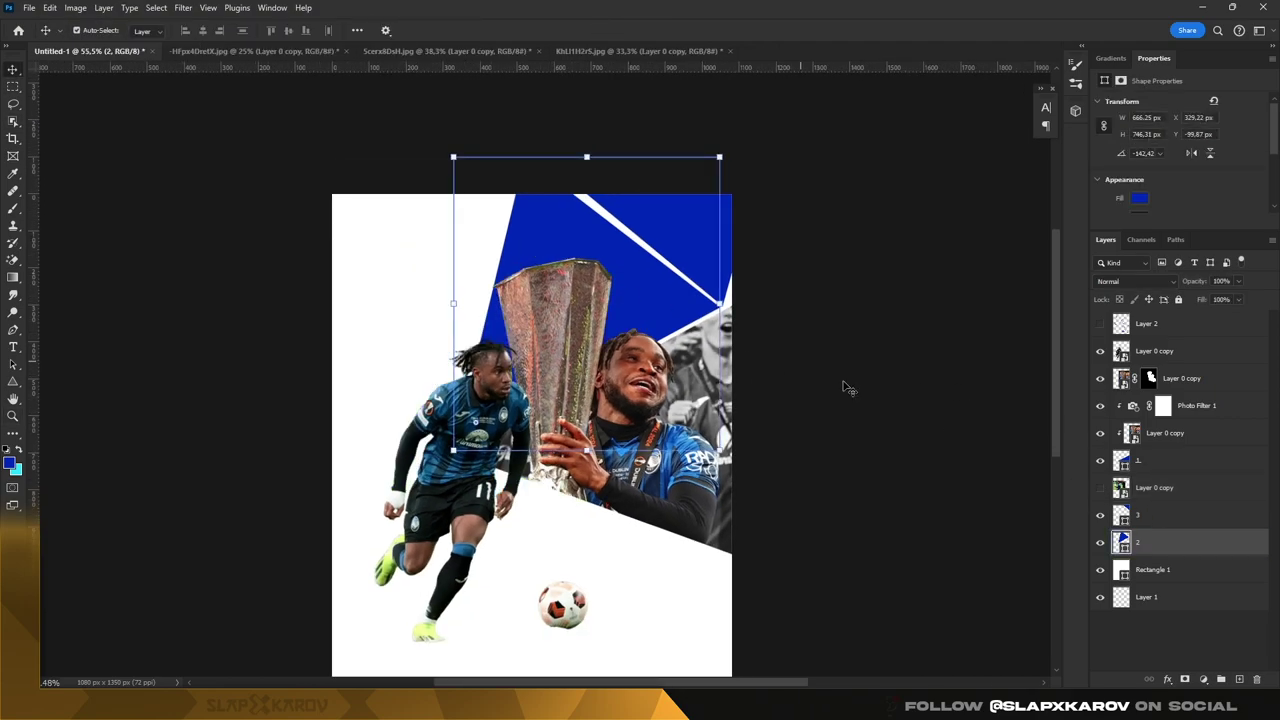
drag(843, 380, 897, 453)
drag(392, 327, 393, 198)
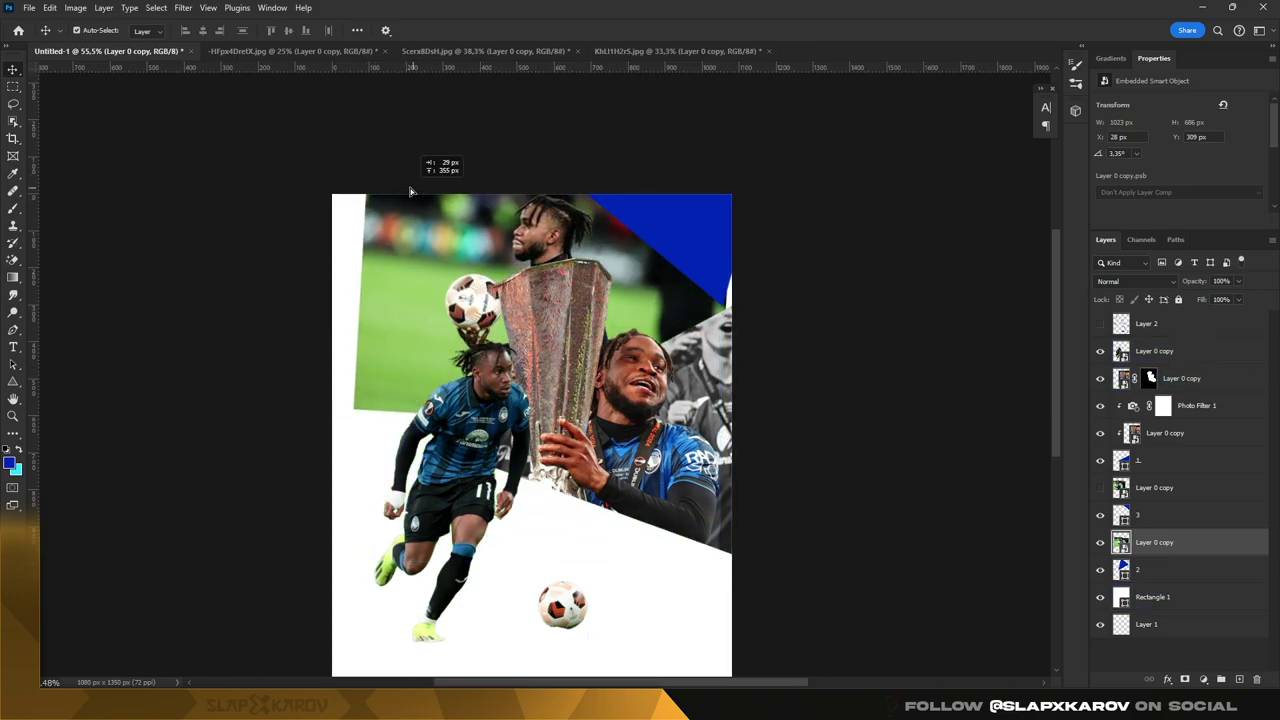
mouse_move(393, 198)
mouse_down()
mouse_move(320, 171)
mouse_move(239, 85)
mouse_up()
Enlarge the photo copy to about 62.56% and shift it into position.
key(ctrl+t)
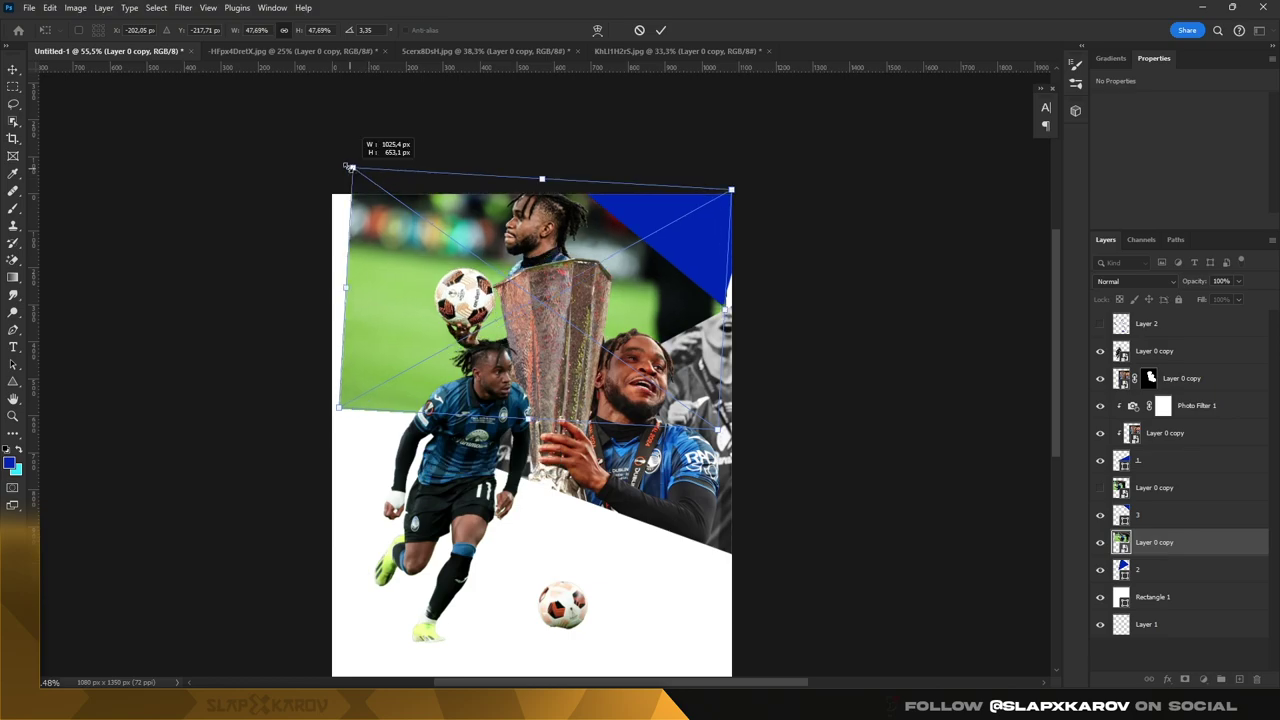
drag(516, 206, 586, 286)
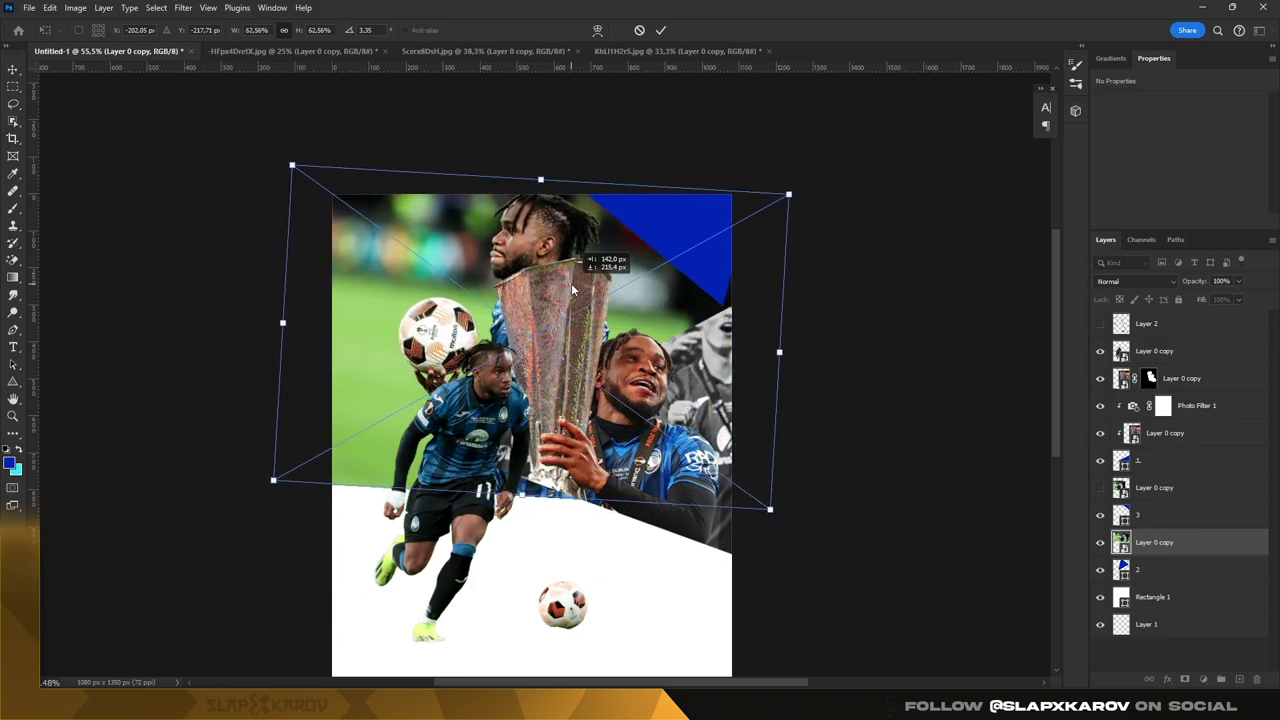
drag(586, 286, 570, 284)
key(Return)
Trial-clip the photo copy into the triangle, compare with undo/redo, then release it.
right_click(1154, 540)
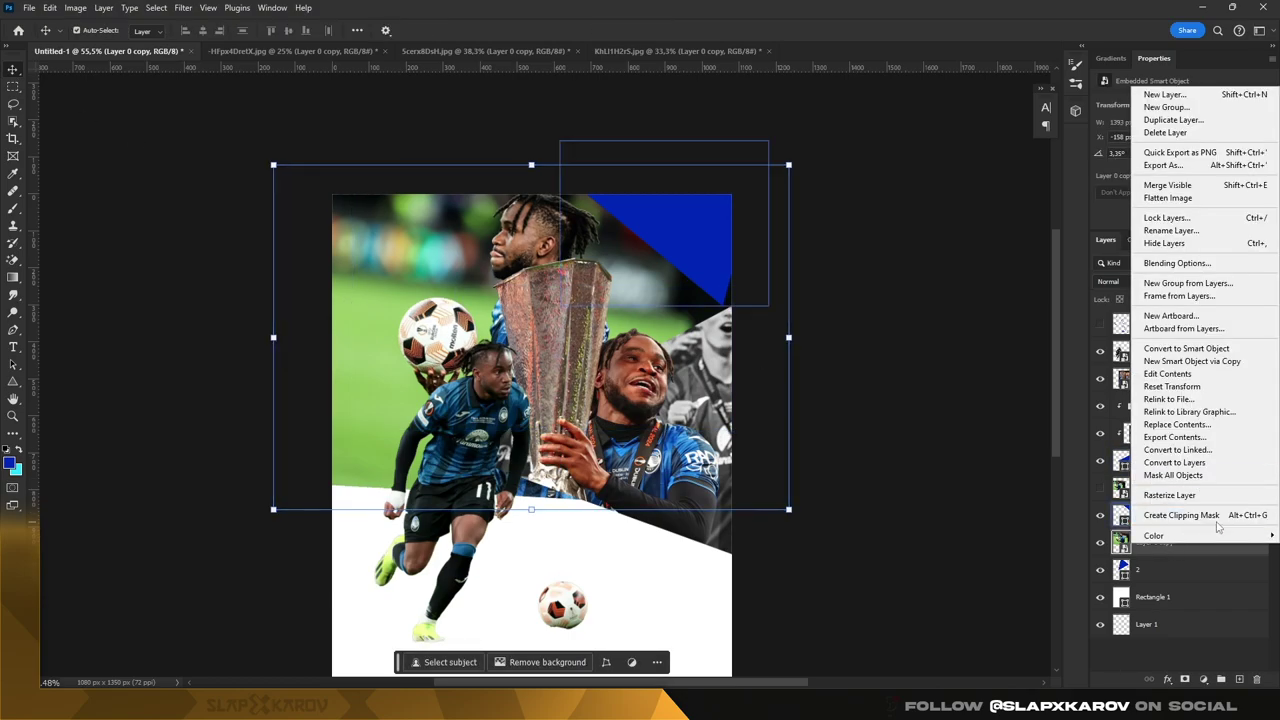
click(1130, 514)
key(z)
key(ctrl+0)
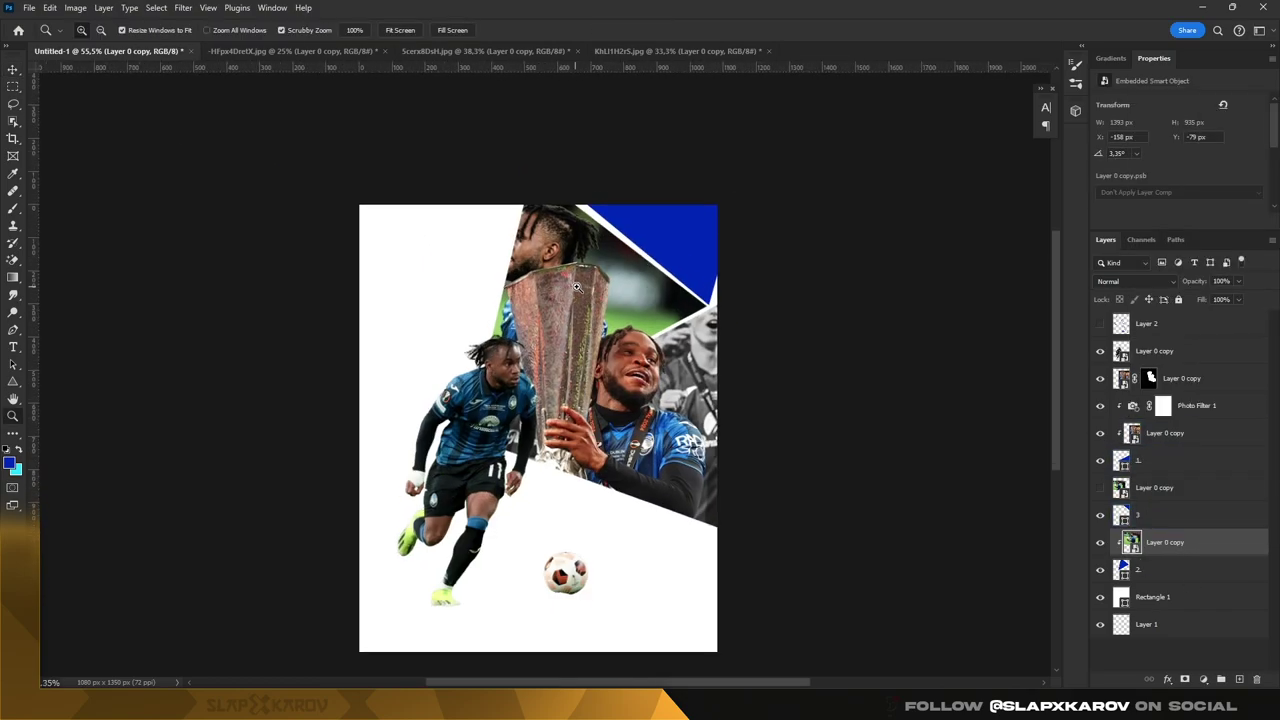
key(ctrl+z)
key(ctrl+shift+z)
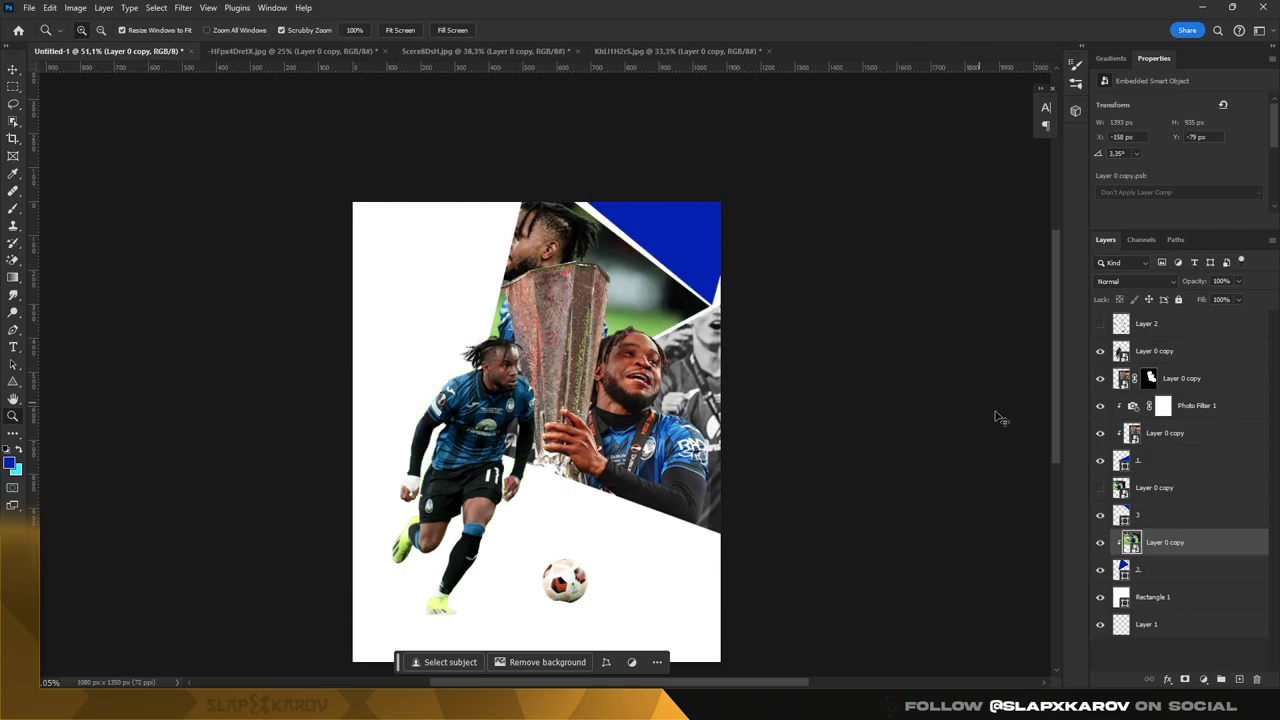
right_click(1196, 538)
click(1160, 512)
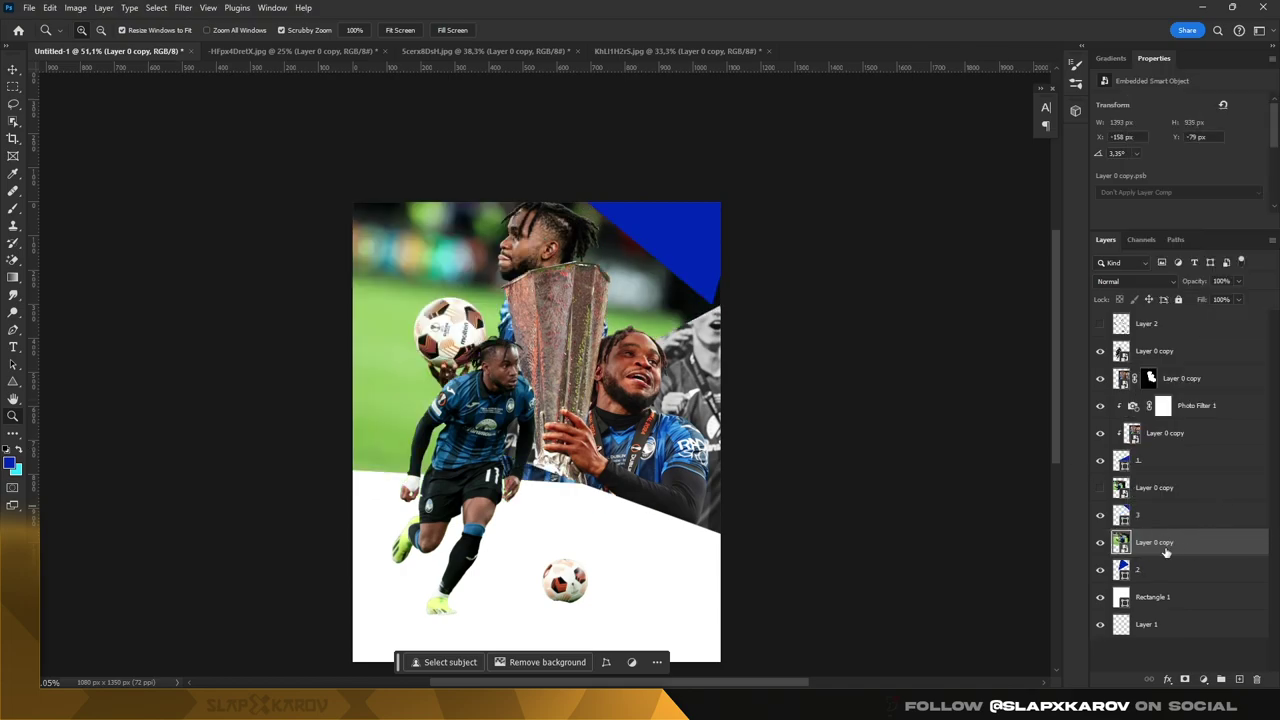
Duplicate the photo, clip the lower copy into triangle 2, and mask the upper copy to the player.
key(ctrl+j)
right_click(1149, 569)
click(1195, 540)
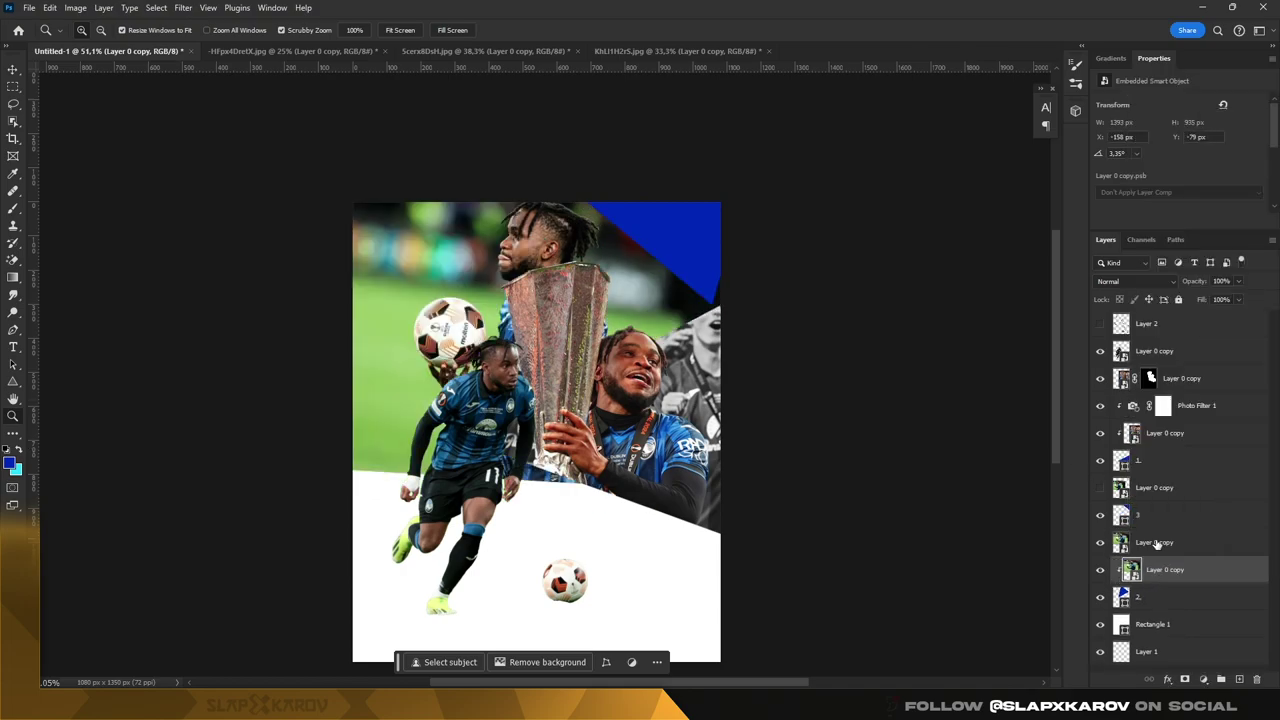
click(450, 662)
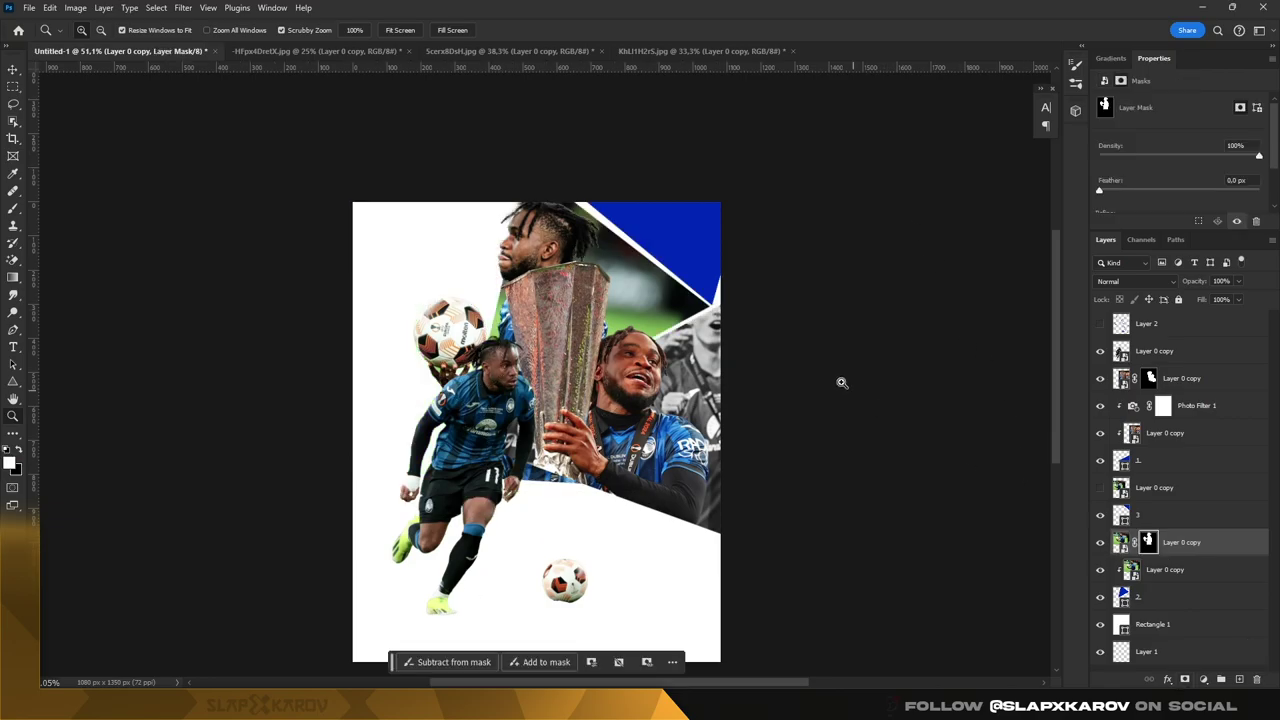
mouse_move(841, 382)
mouse_down()
mouse_move(756, 334)
mouse_move(648, 362)
mouse_move(17, 213)
mouse_up()
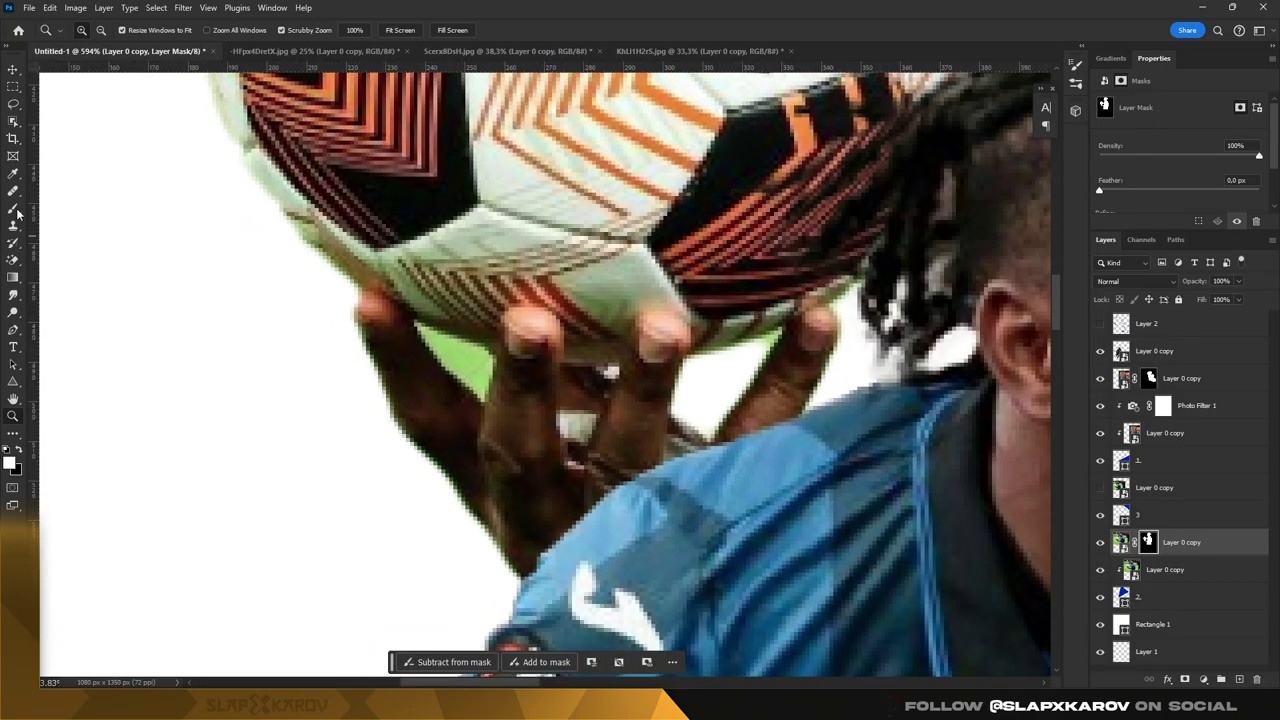
Paint the mask with a tiny brush to hide the green background between the fingers.
click(17, 213)
right_click(591, 421)
drag(576, 323, 571, 323)
click(443, 337)
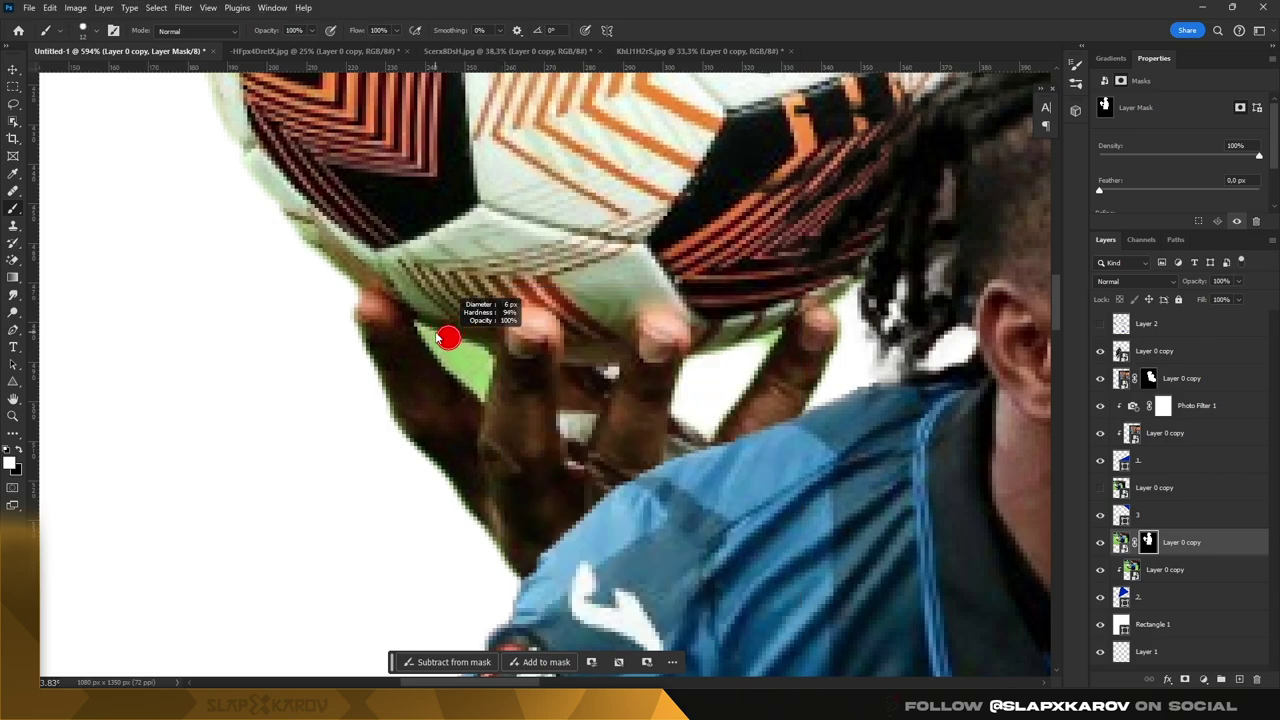
mouse_move(427, 330)
mouse_down()
mouse_move(494, 372)
mouse_move(482, 400)
mouse_move(425, 345)
mouse_move(474, 365)
mouse_up()
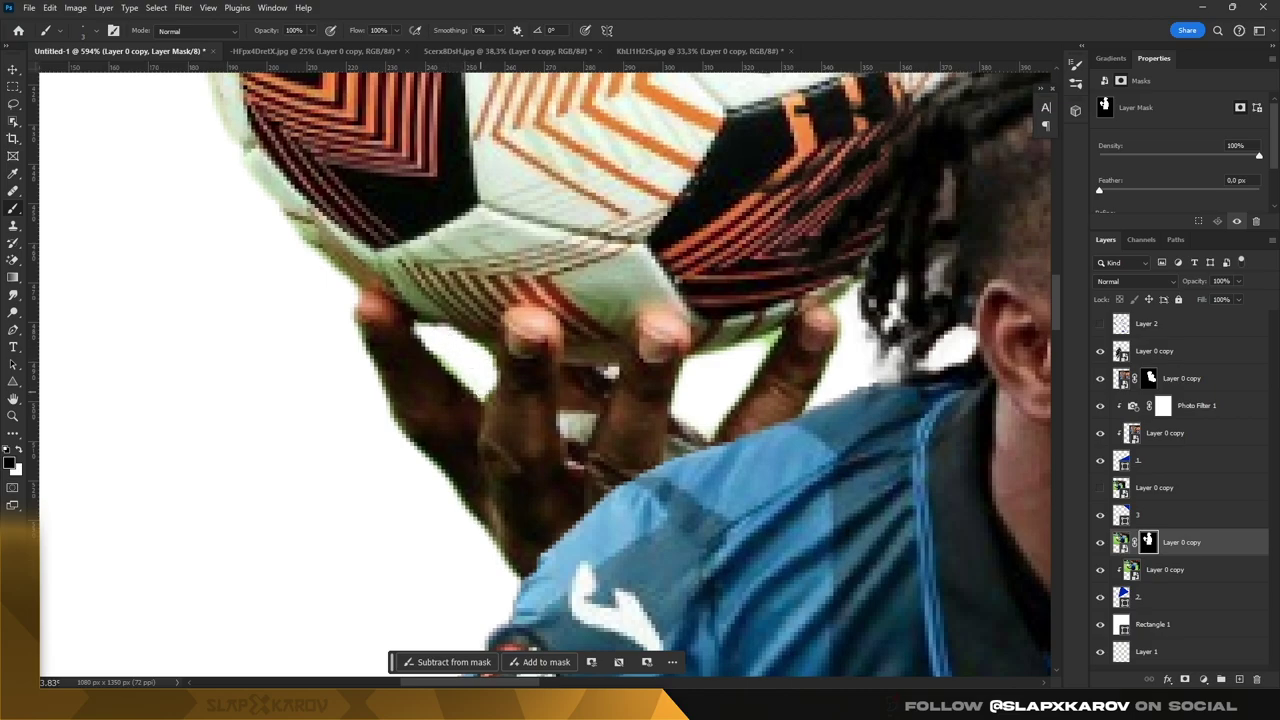
Zoom in on the player's face to touch up the mask, then zoom back out.
key(ctrl+minus)
key(ctrl+minus)
key(ctrl+0)
key(z)
click(646, 266)
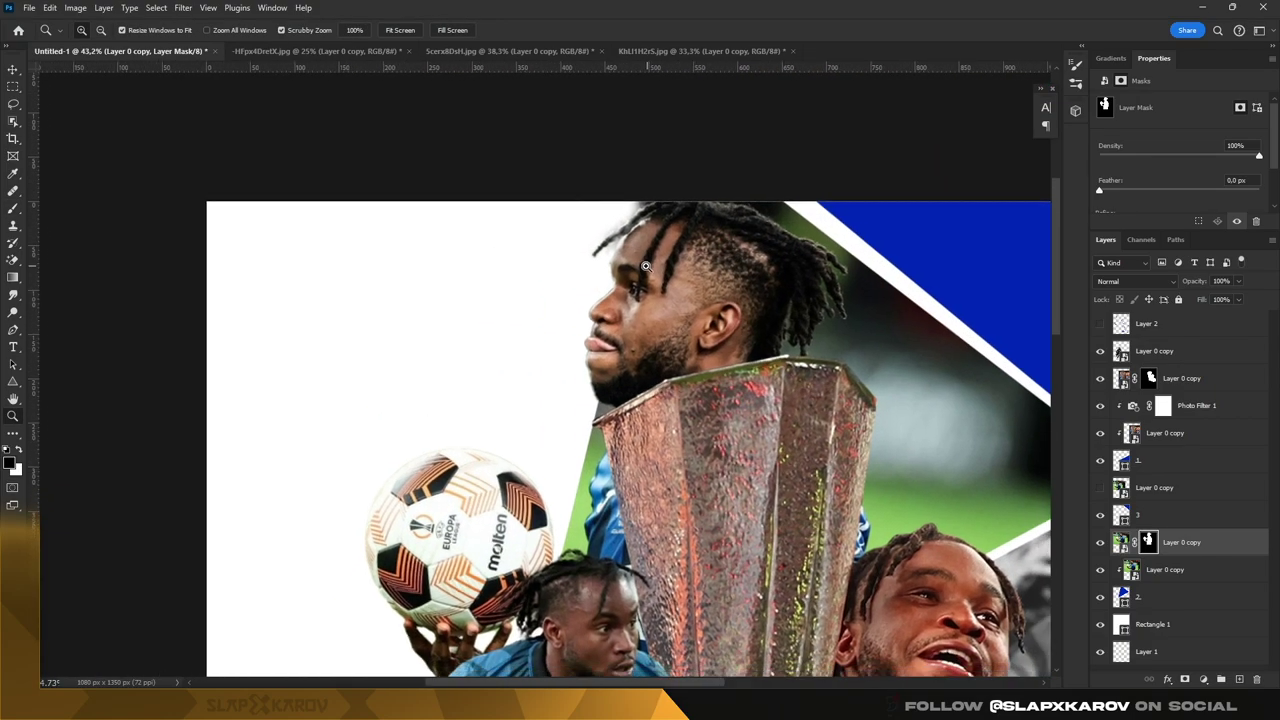
click(646, 266)
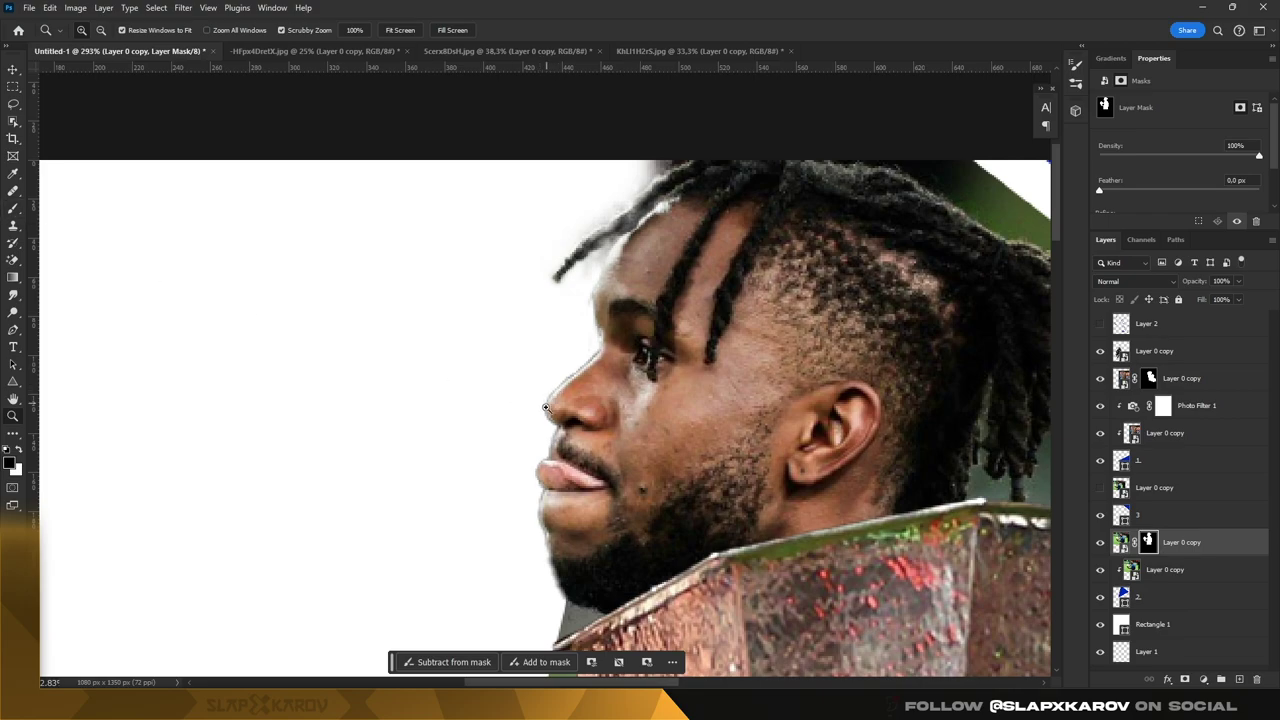
click(13, 208)
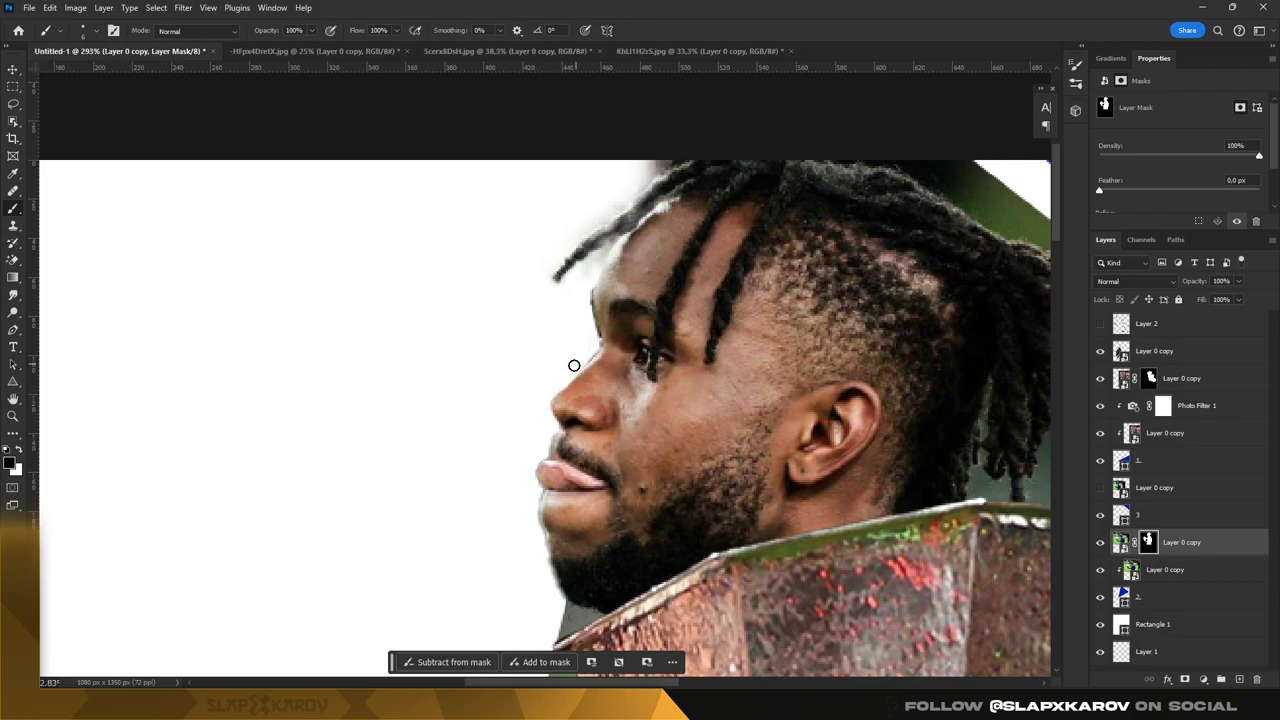
key(z)
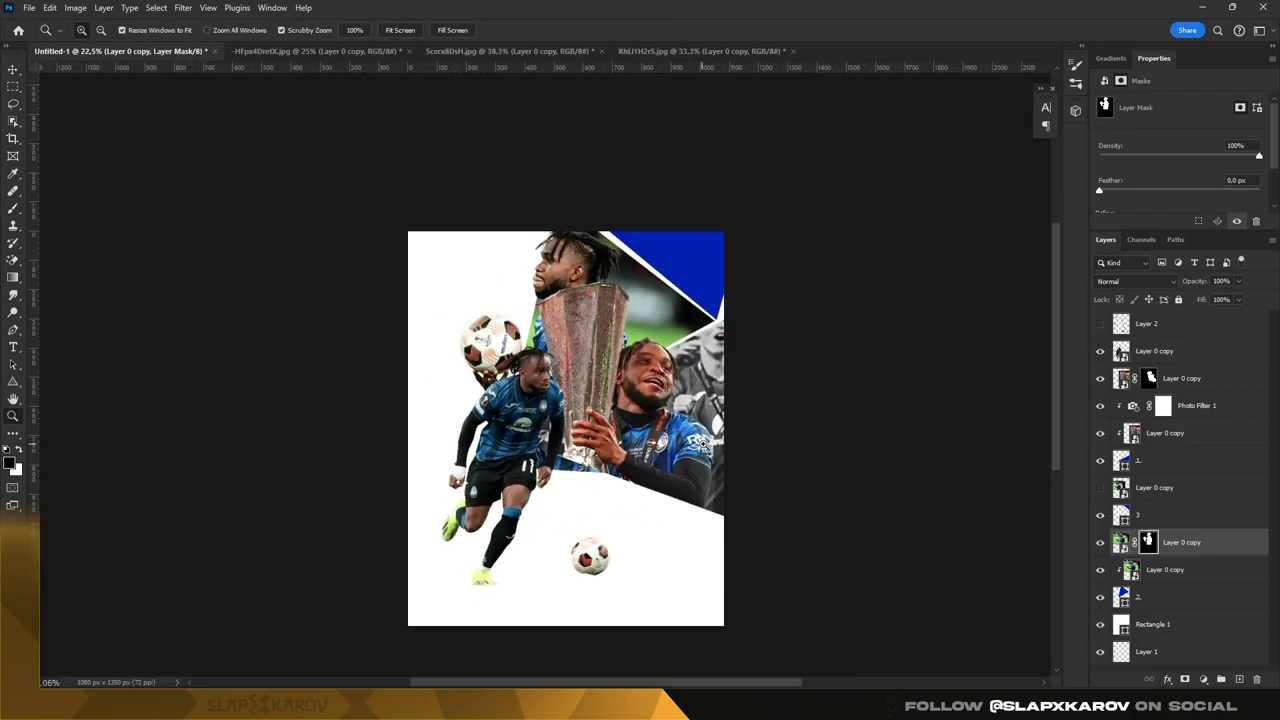
mouse_move(593, 350)
mouse_down()
mouse_move(607, 465)
mouse_move(703, 461)
mouse_up()
key(b)
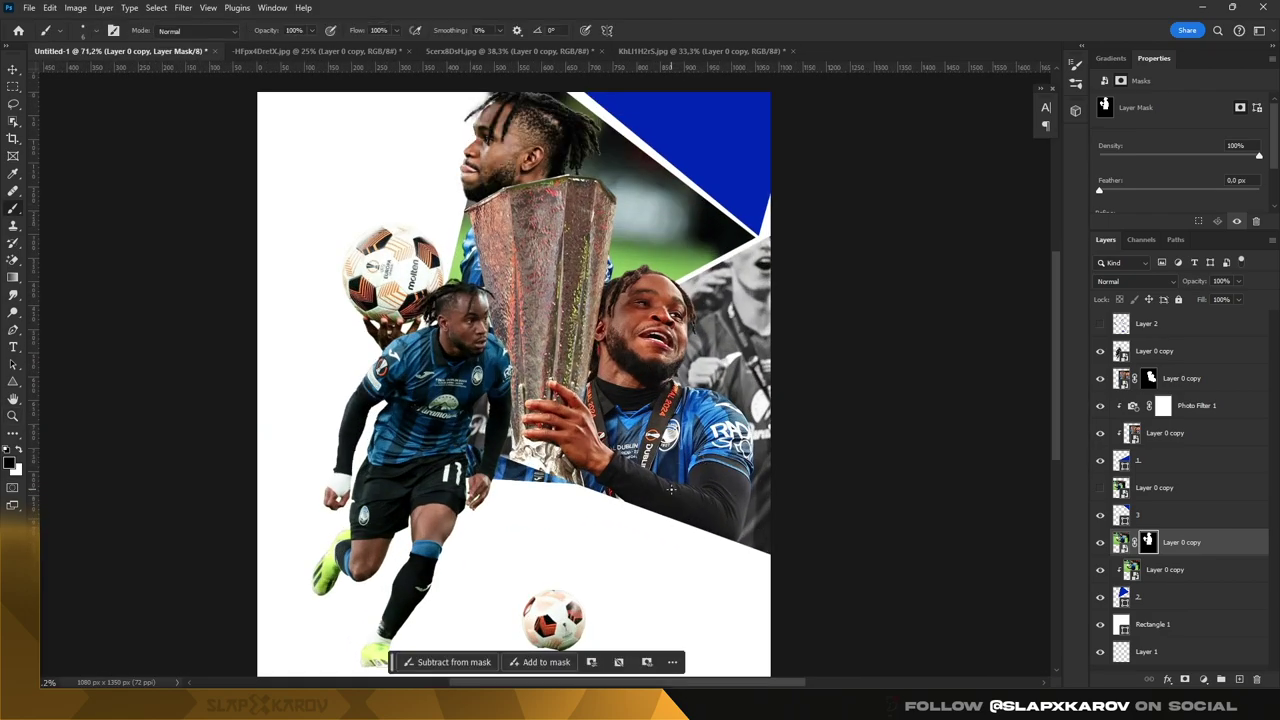
key(v)
Load the triangle shape's outline as a selection for the trophy player, then deselect.
click(637, 386)
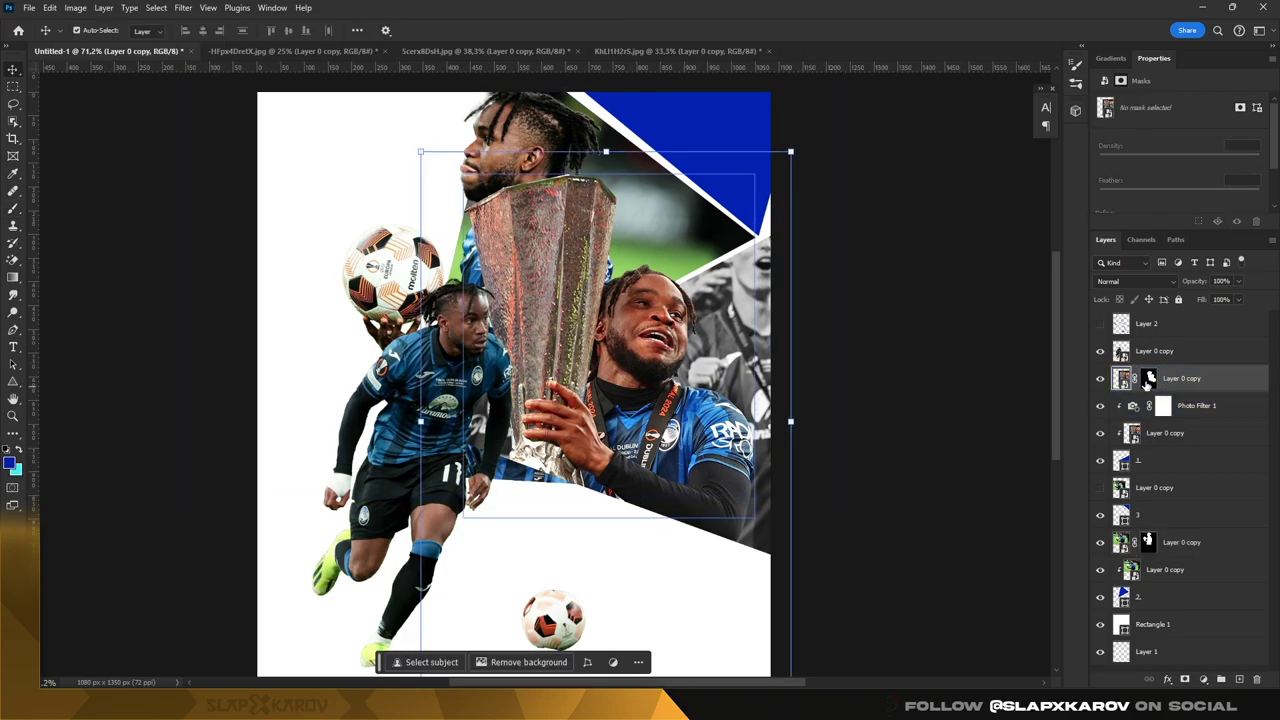
click(1122, 461)
ctrl+click(1122, 461)
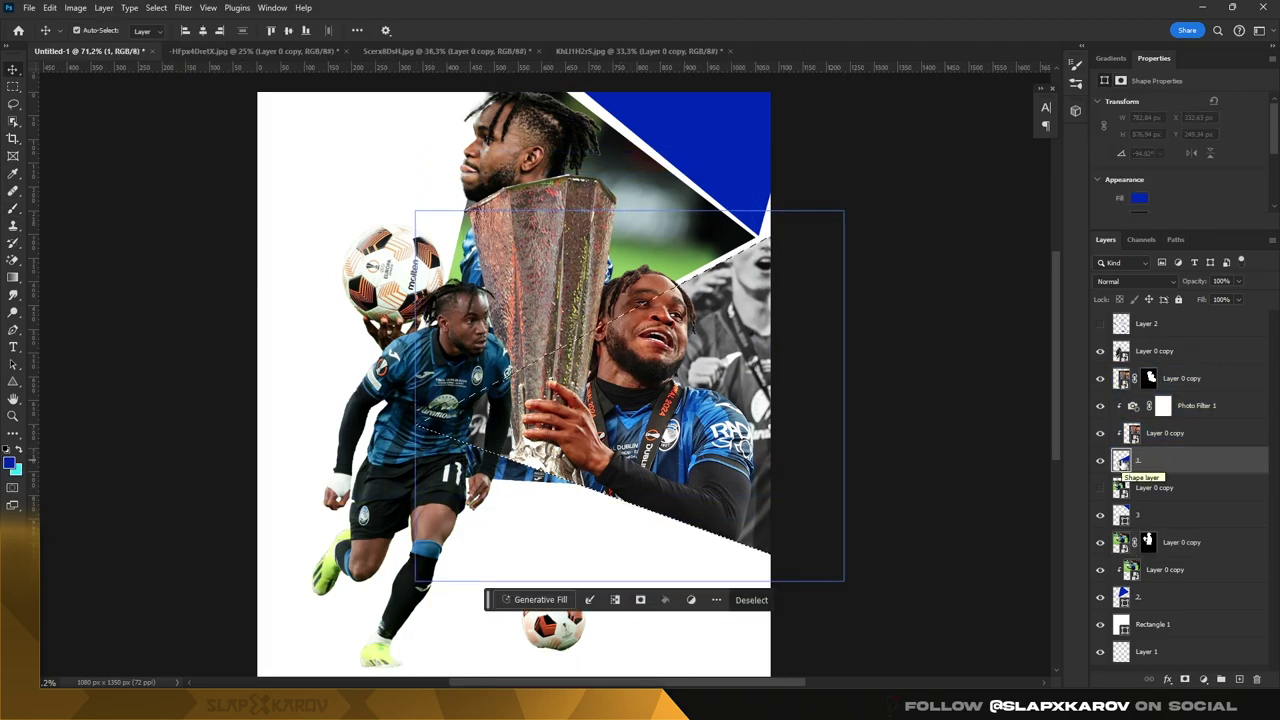
click(1181, 378)
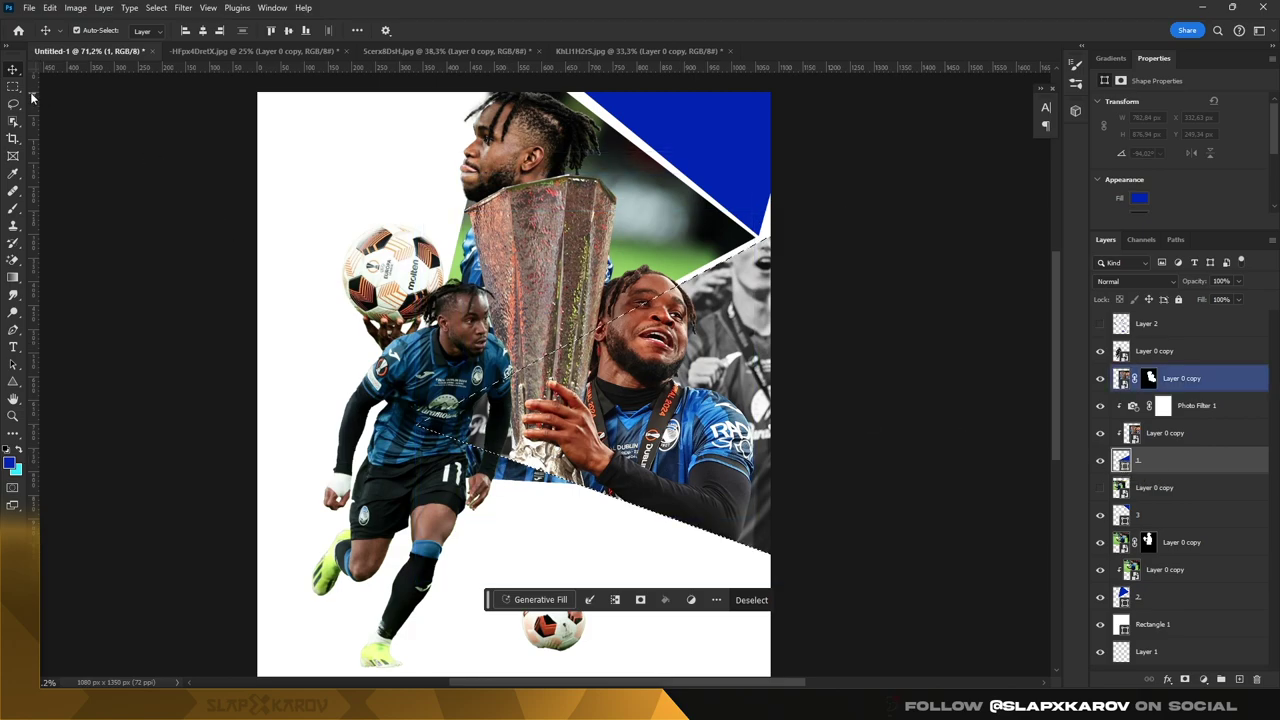
key(ctrl+d)
Target the player layer's mask and set a 160 px brush for painting.
click(1148, 542)
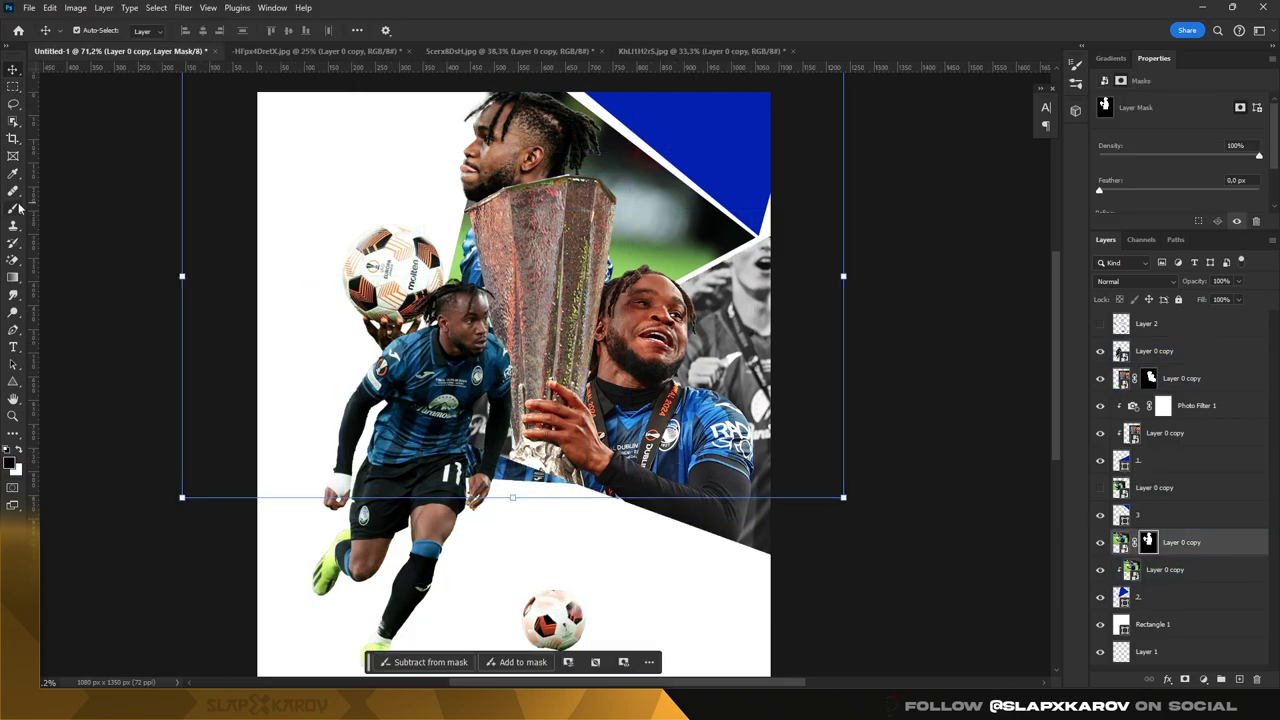
click(14, 208)
right_click(473, 399)
text(160)
key(Return)
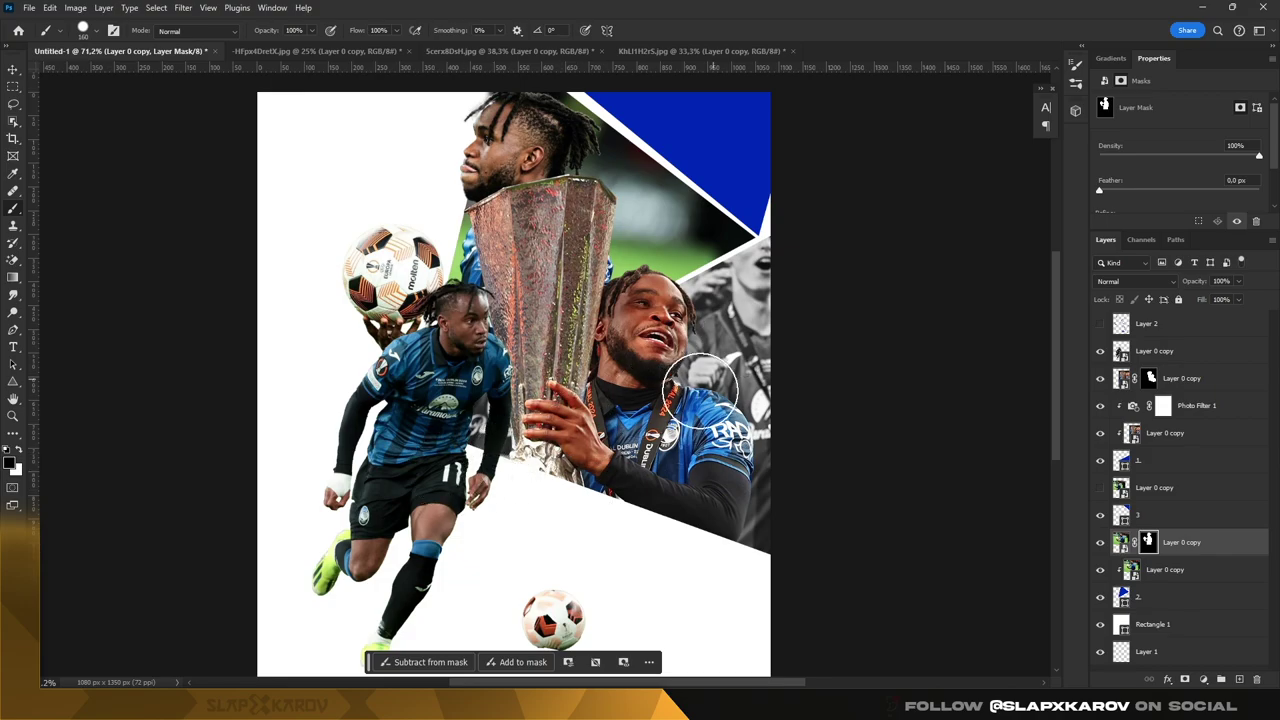
key(z)
mouse_move(579, 382)
mouse_down()
mouse_move(713, 410)
mouse_move(697, 443)
mouse_move(190, 569)
mouse_up()
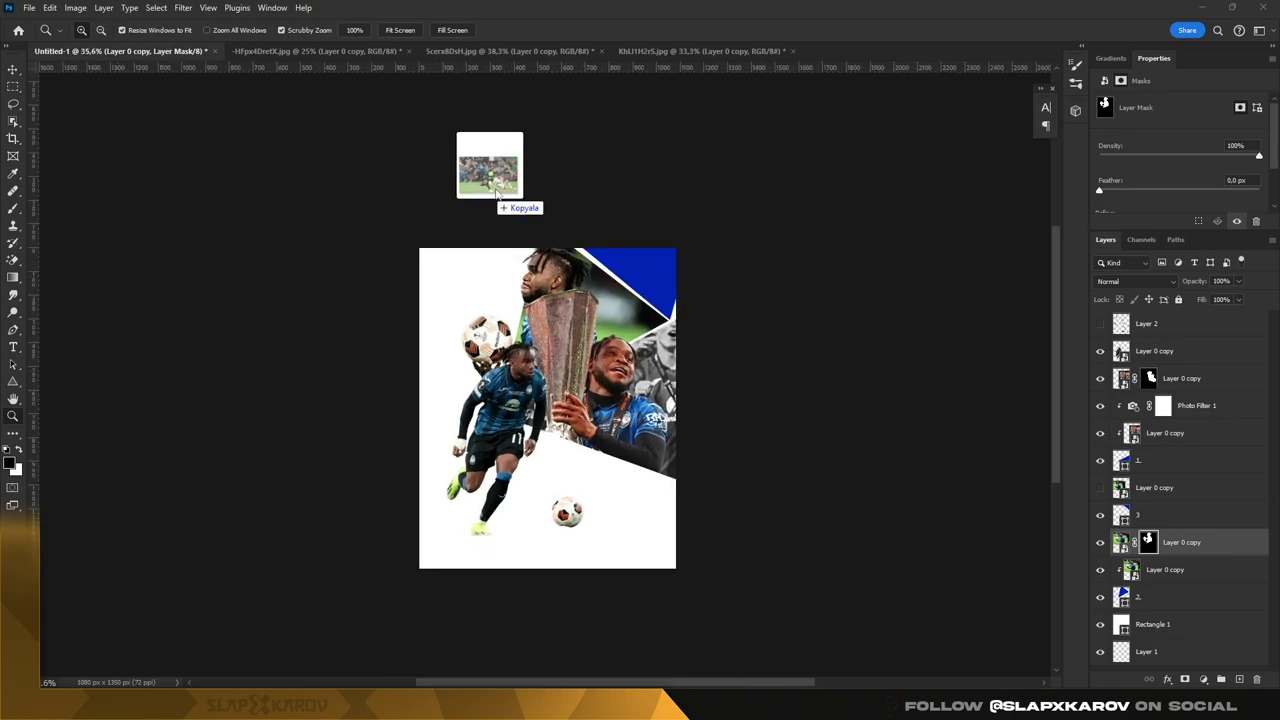
Open bGLapvWE8.jpg, unlock and duplicate its layer, and Object-Select the number 11 player.
drag(505, 200, 870, 45)
drag(449, 353, 477, 337)
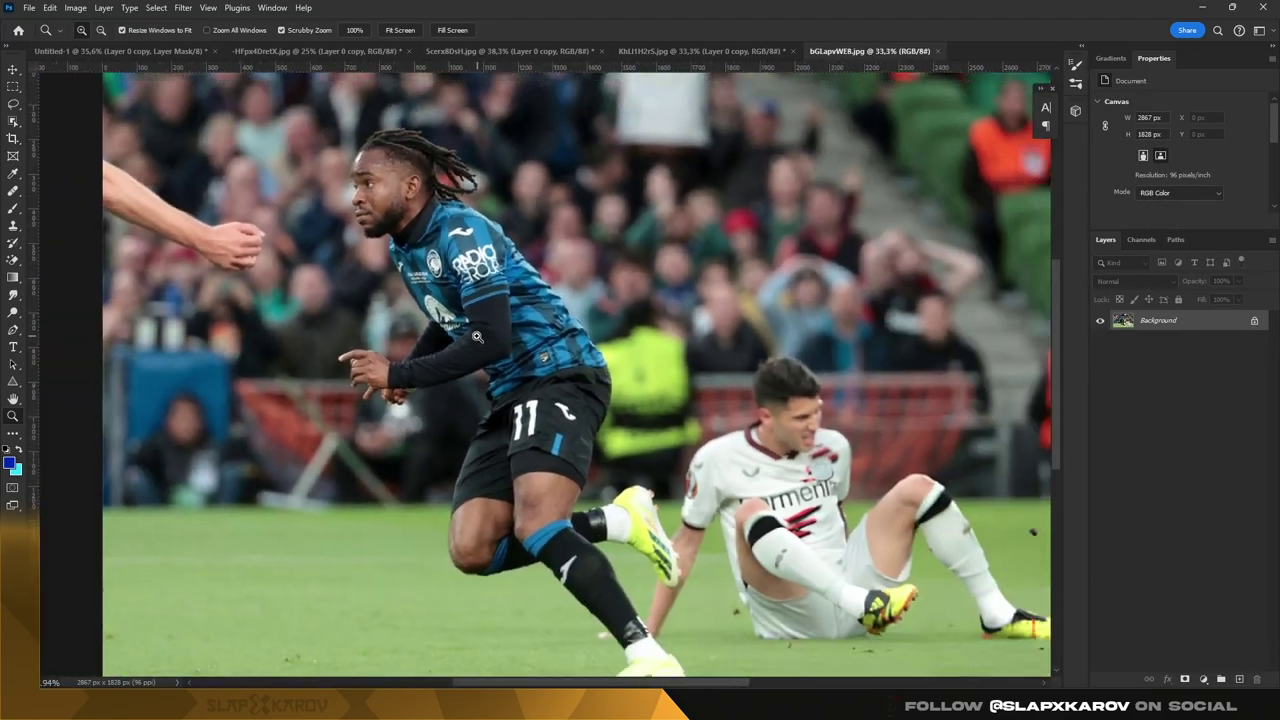
key(ctrl+0)
click(1254, 320)
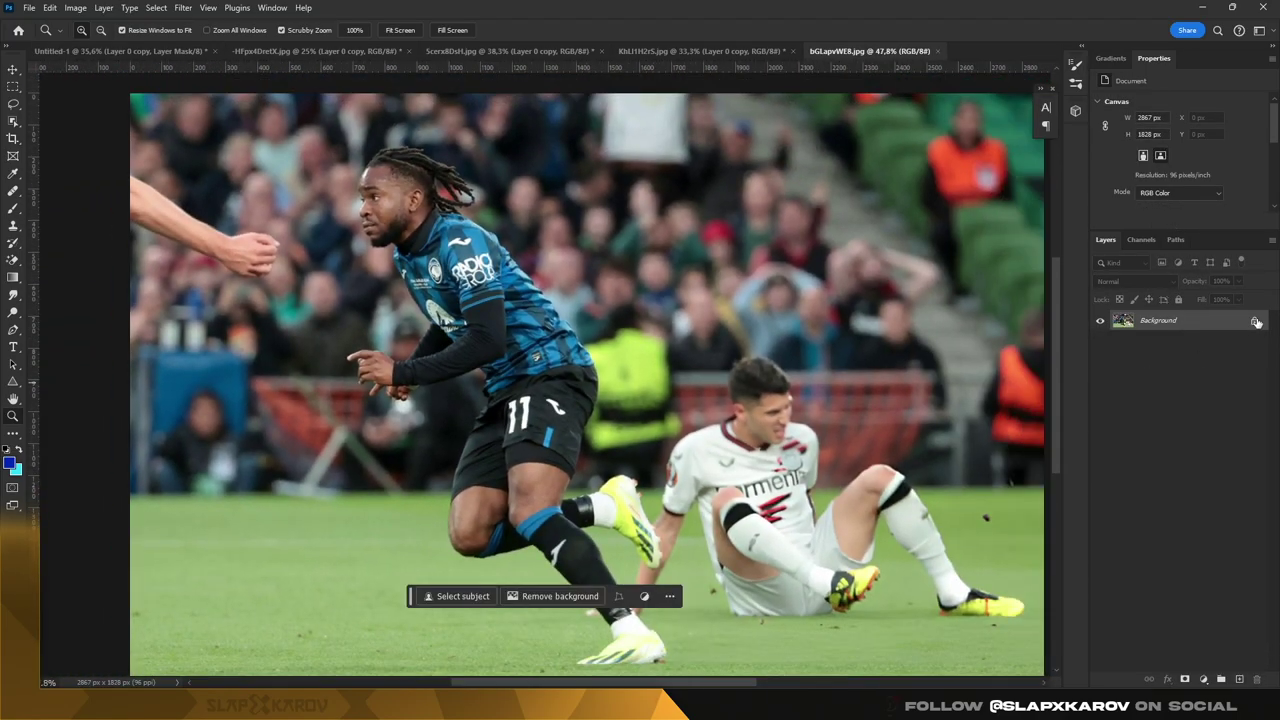
key(ctrl+j)
key(ctrl+minus)
key(w)
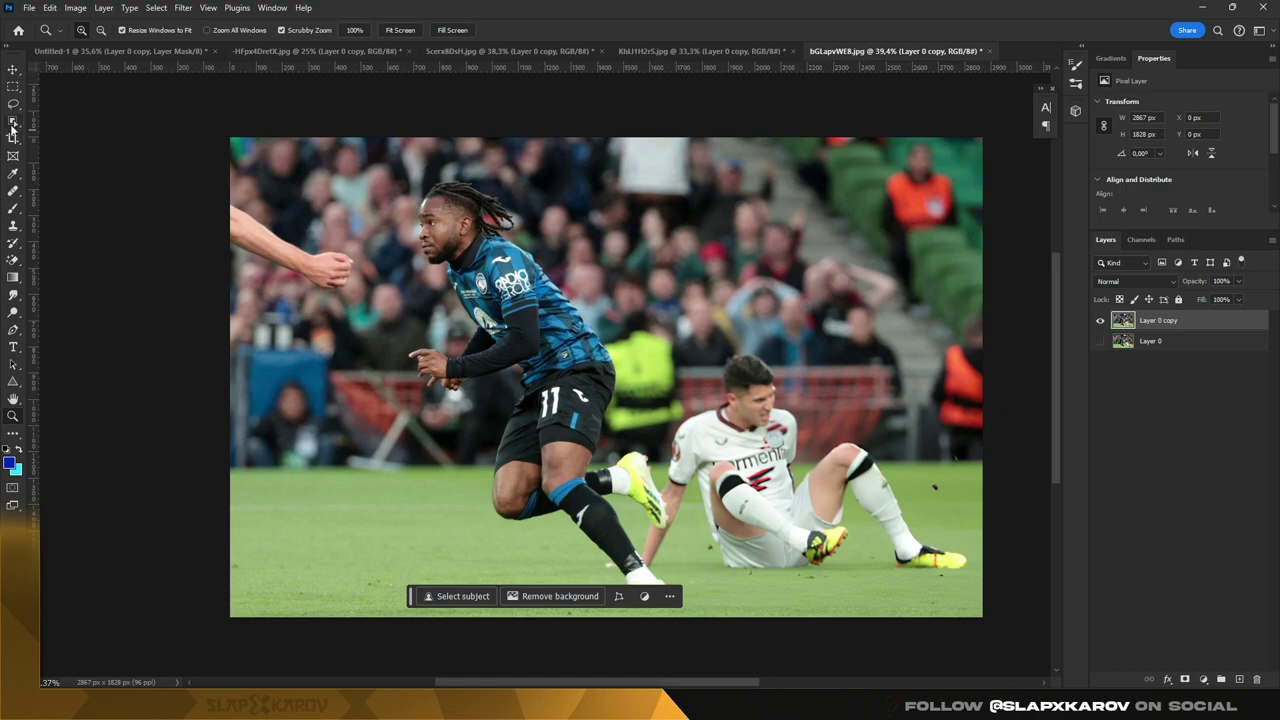
drag(388, 160, 686, 609)
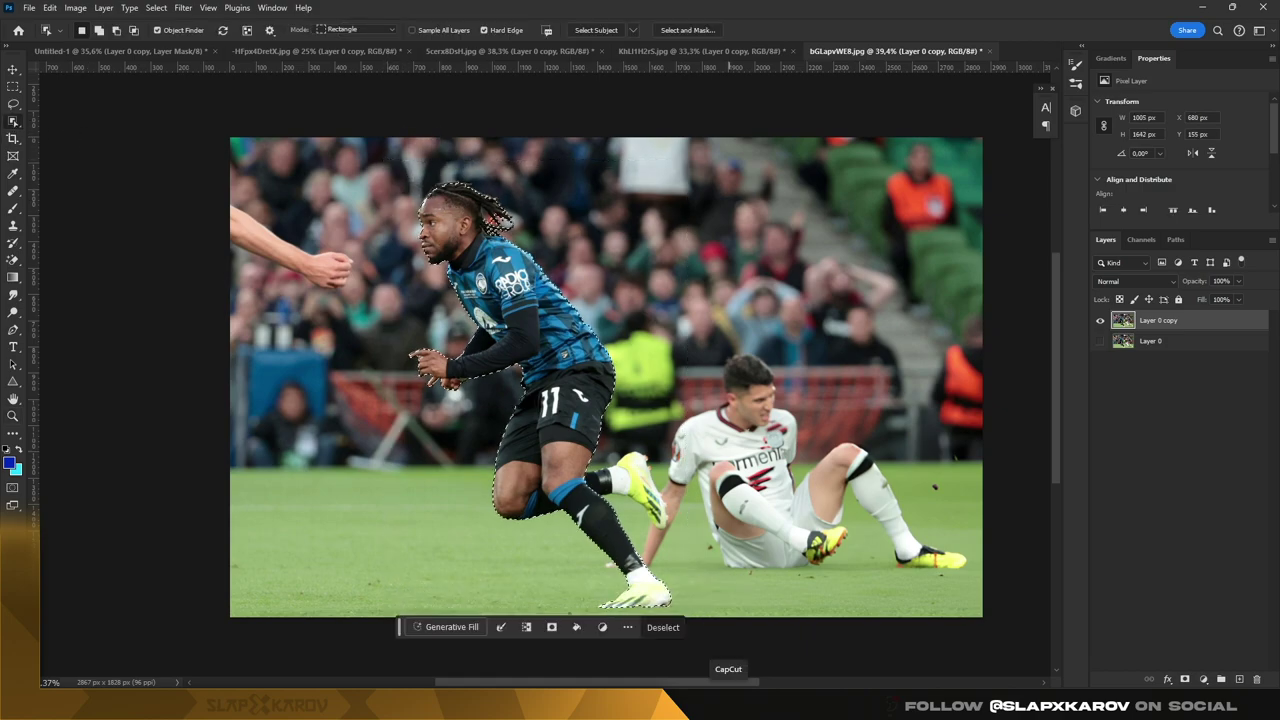
Add a layer mask hiding the photo's background and zoom in on the player's hairline.
click(1184, 679)
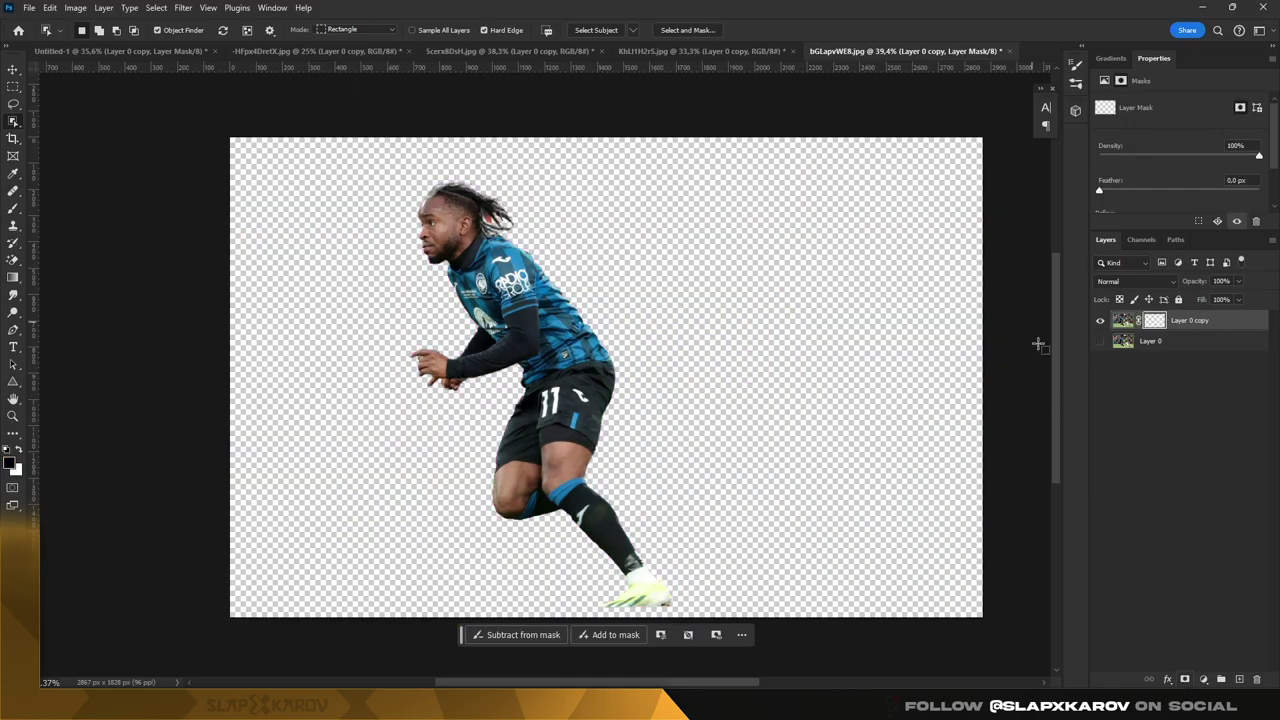
key(z)
click(523, 235)
click(523, 235)
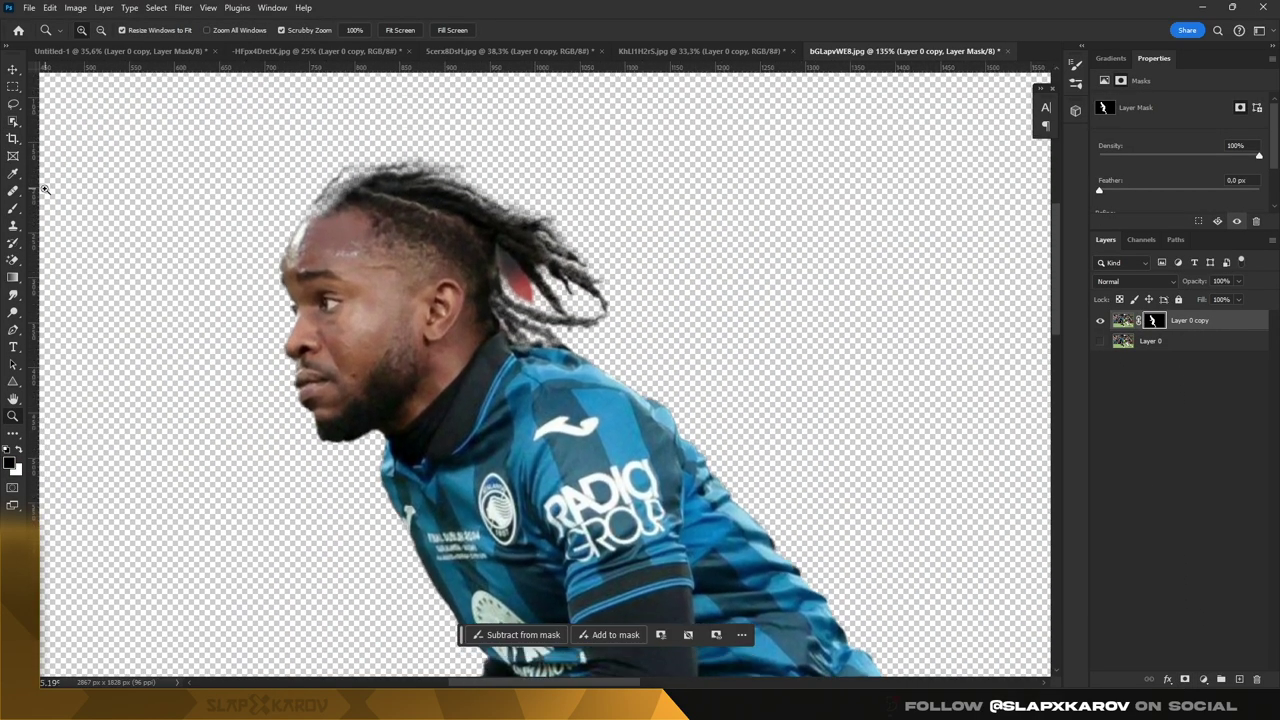
Paint out the red patch behind the hair with a hard round black brush.
key(b)
right_click(476, 311)
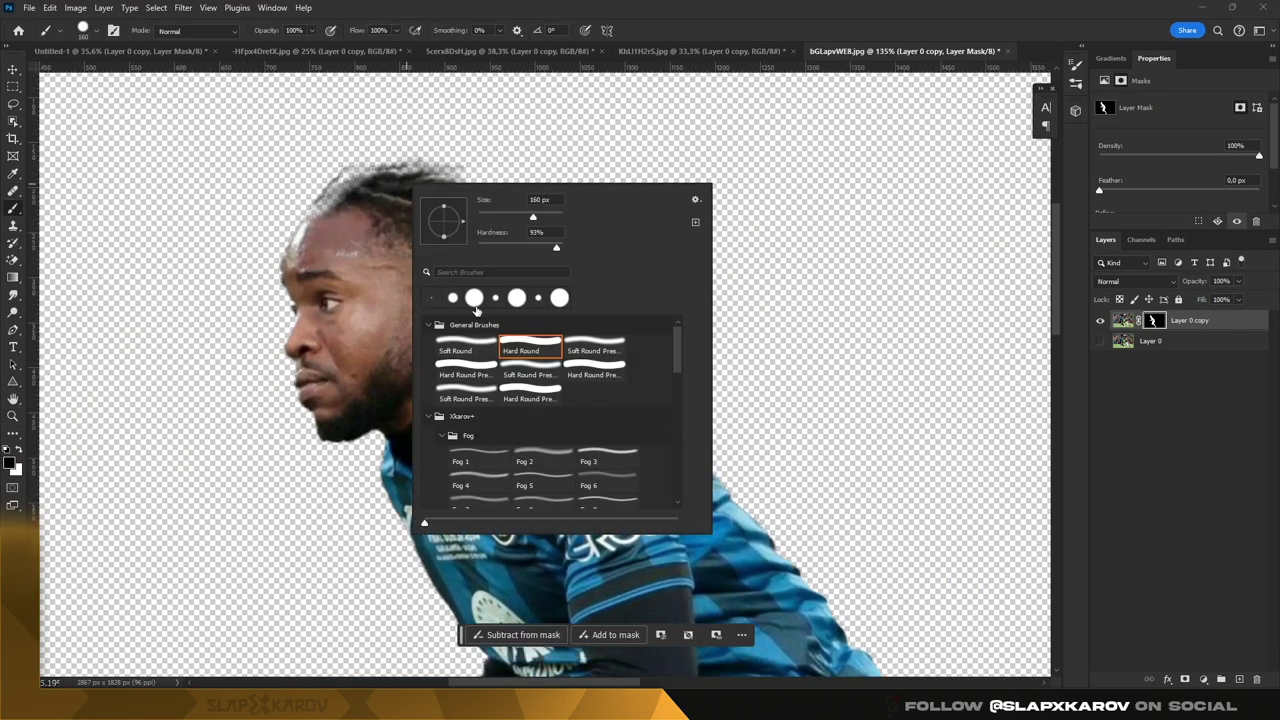
click(334, 211)
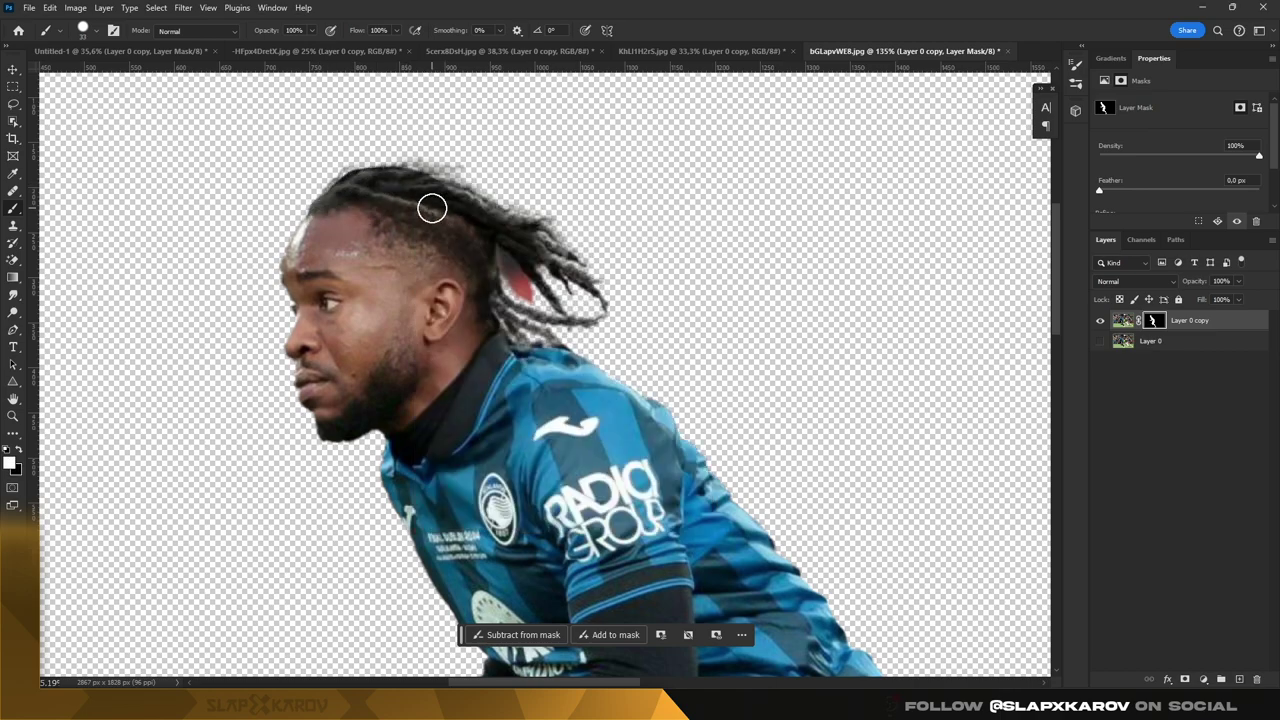
key(x)
drag(502, 262, 522, 290)
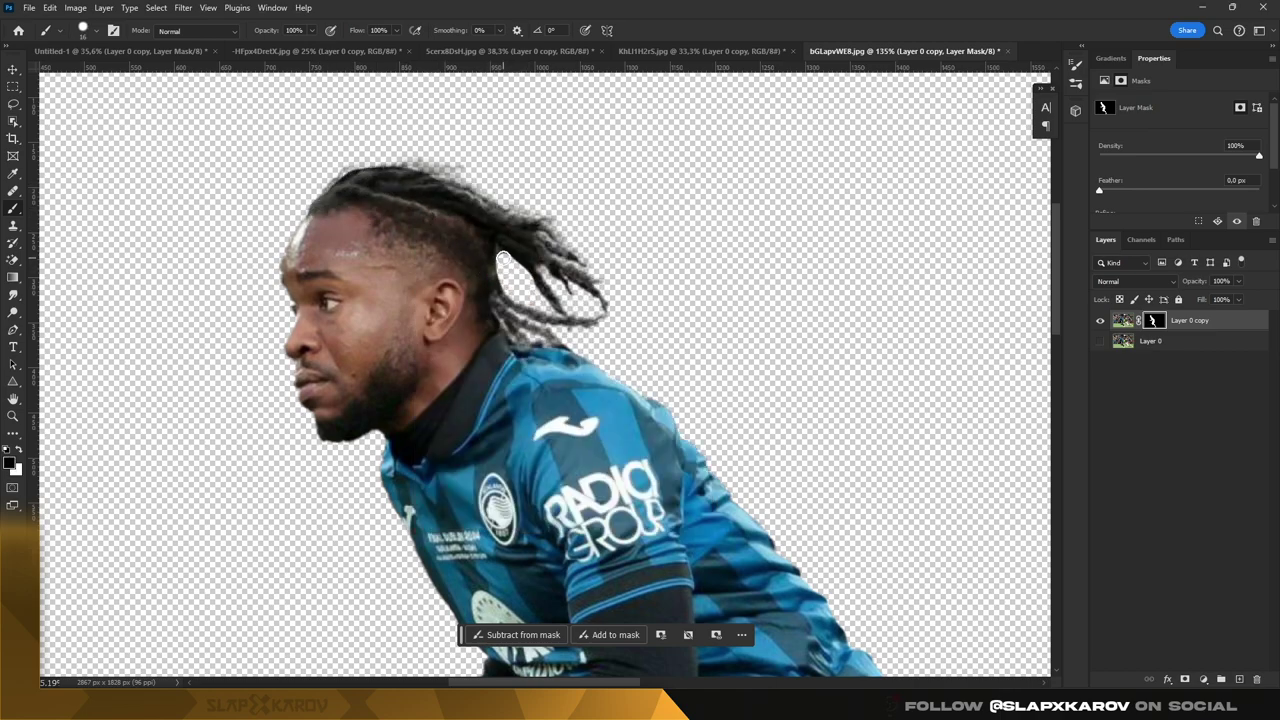
key(bracketleft)
key(x)
key(x)
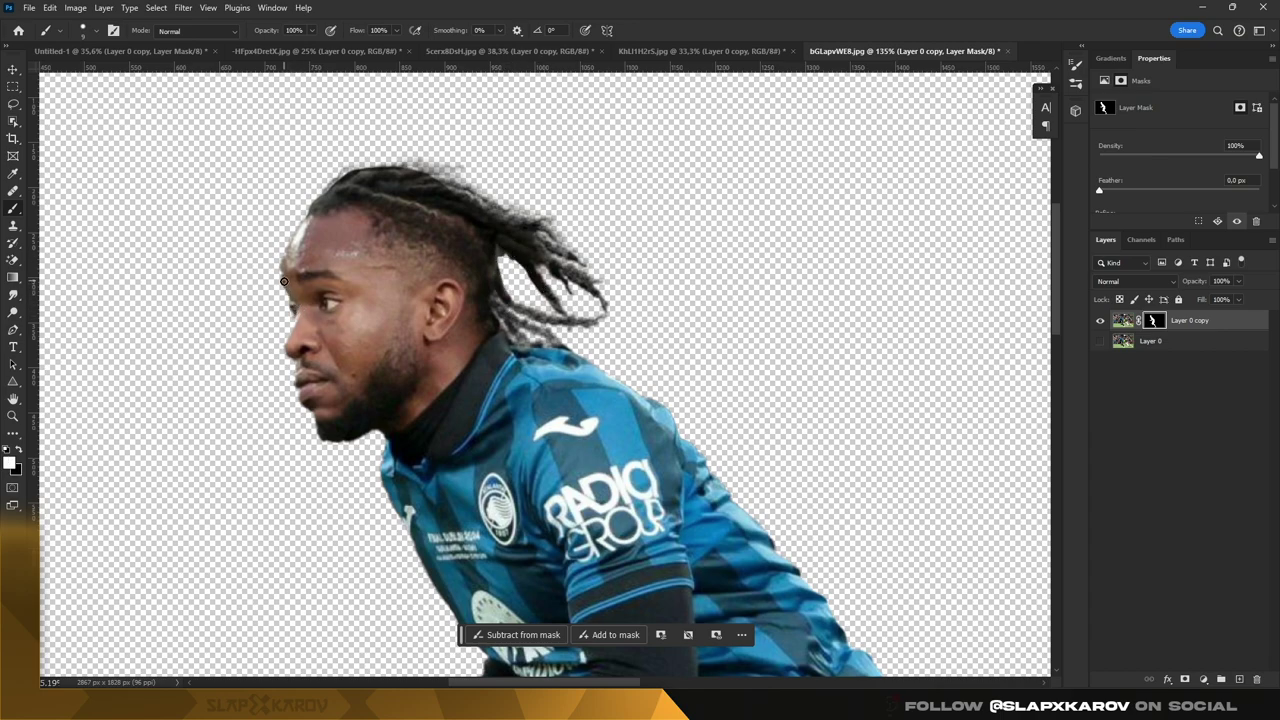
key(z)
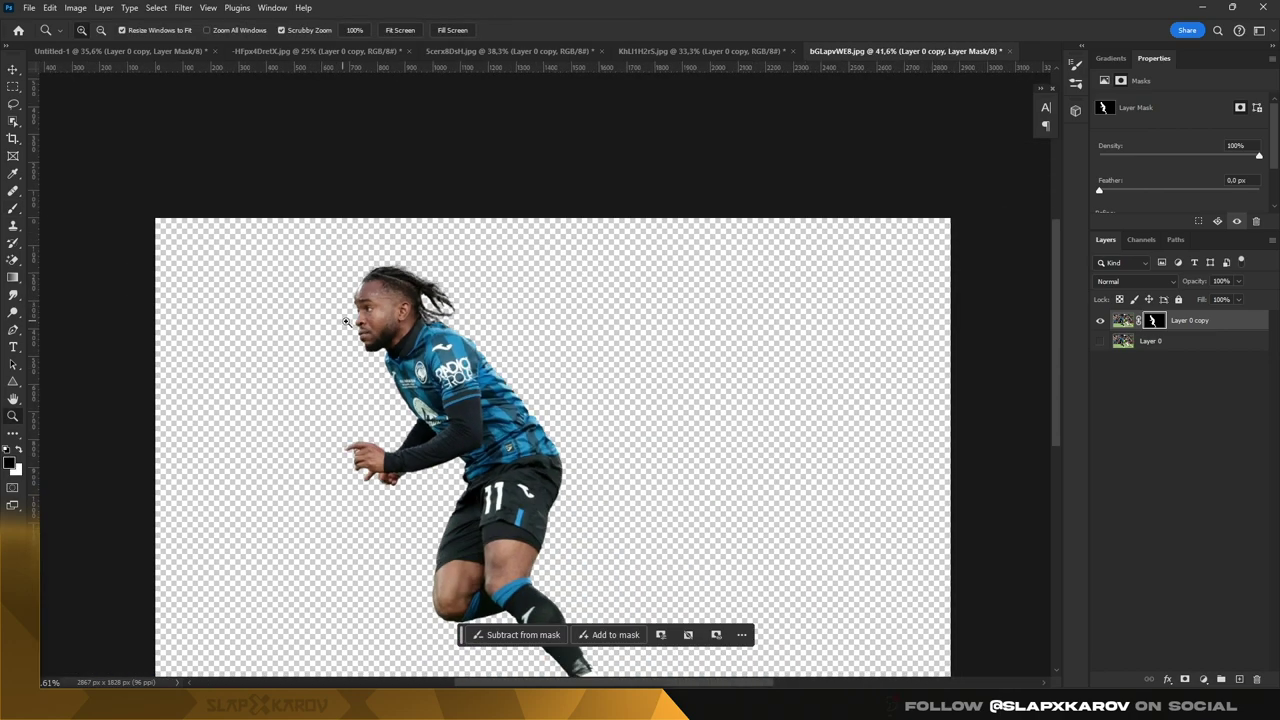
drag(287, 315, 200, 315)
right_click(1220, 325)
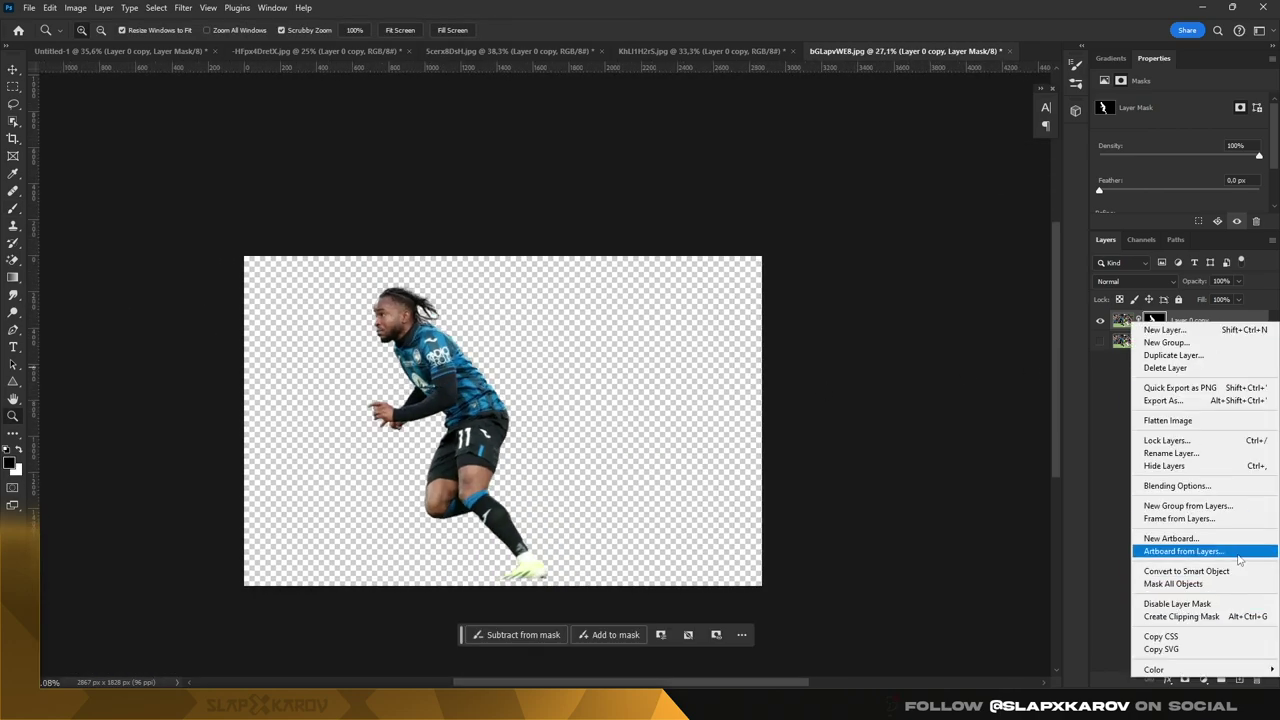
Convert the cut-out to a smart object and bring it into the poster, undoing a trial scaled copy.
click(1241, 575)
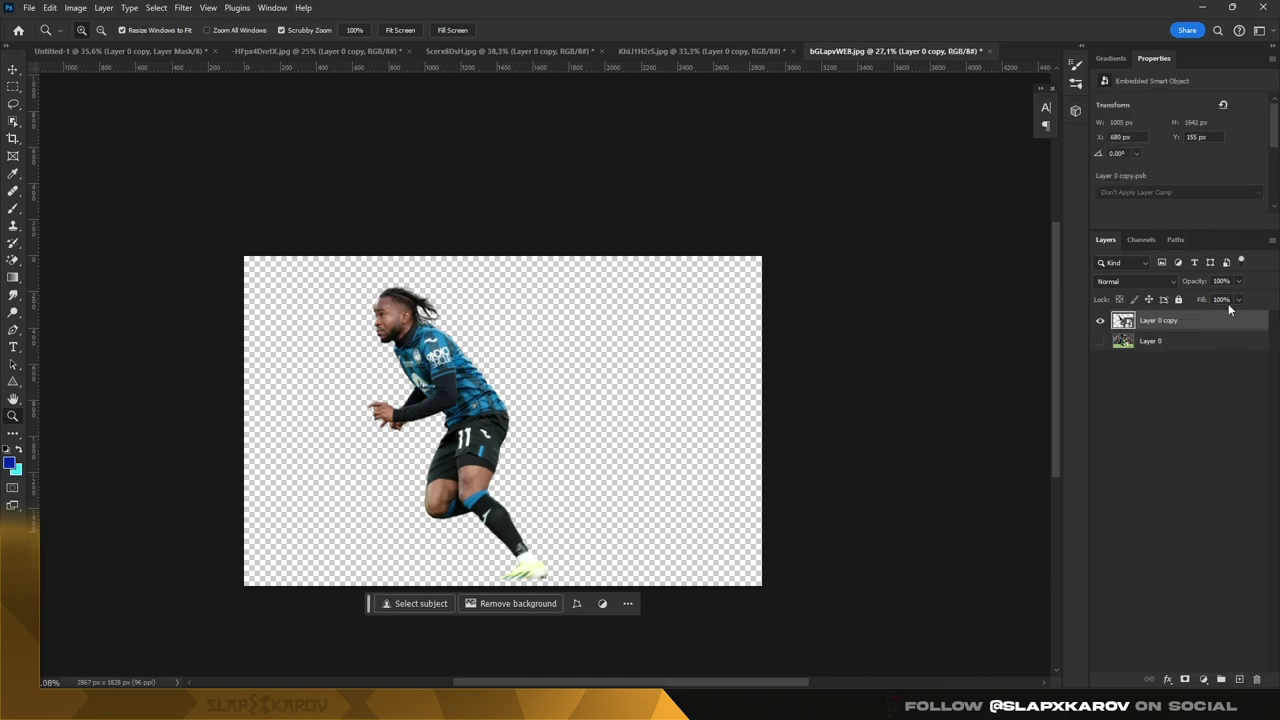
mouse_move(548, 234)
mouse_down()
mouse_move(517, 327)
mouse_move(537, 329)
mouse_up()
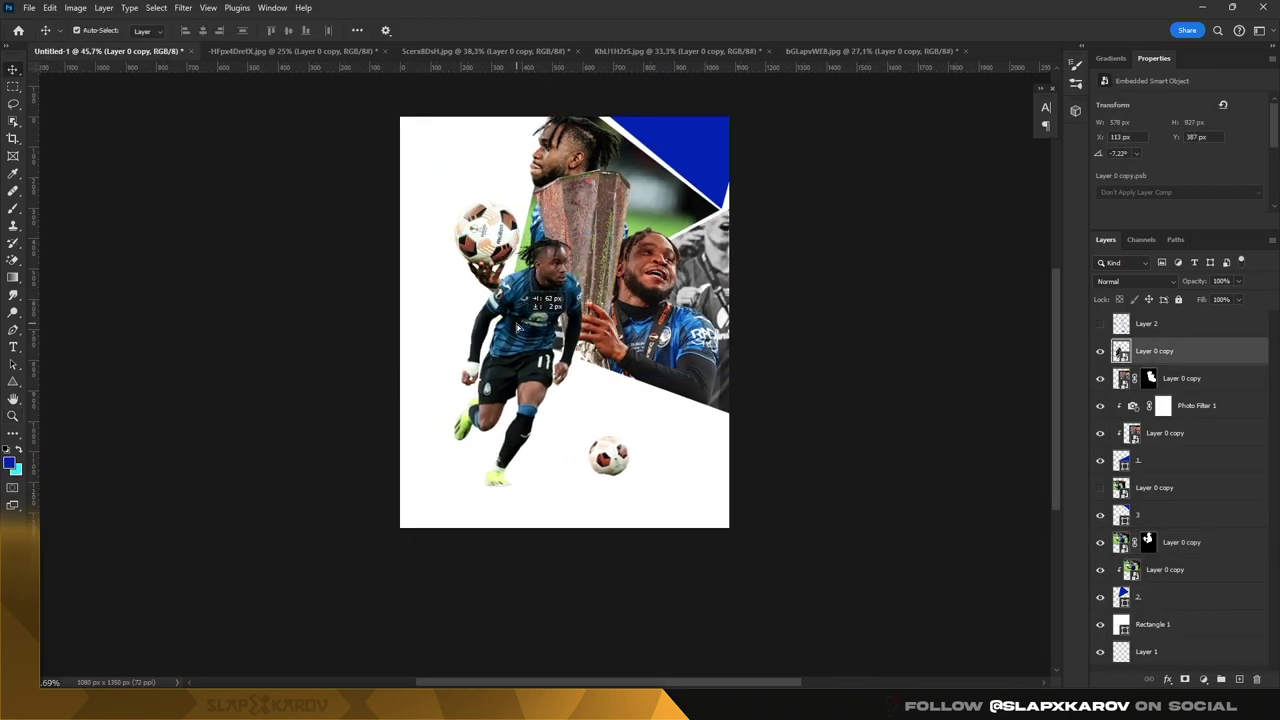
key(ctrl+j)
key(ctrl+t)
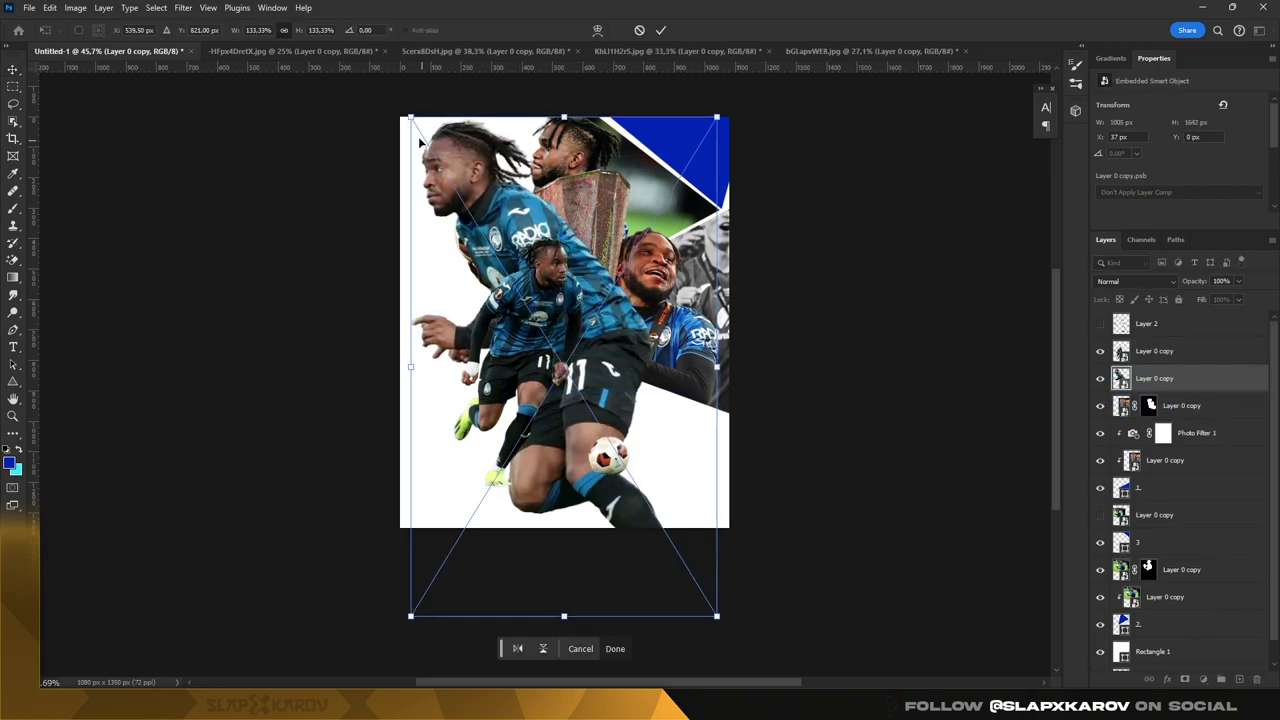
mouse_move(453, 234)
mouse_down()
mouse_move(470, 212)
mouse_move(520, 255)
mouse_up()
drag(600, 535, 560, 560)
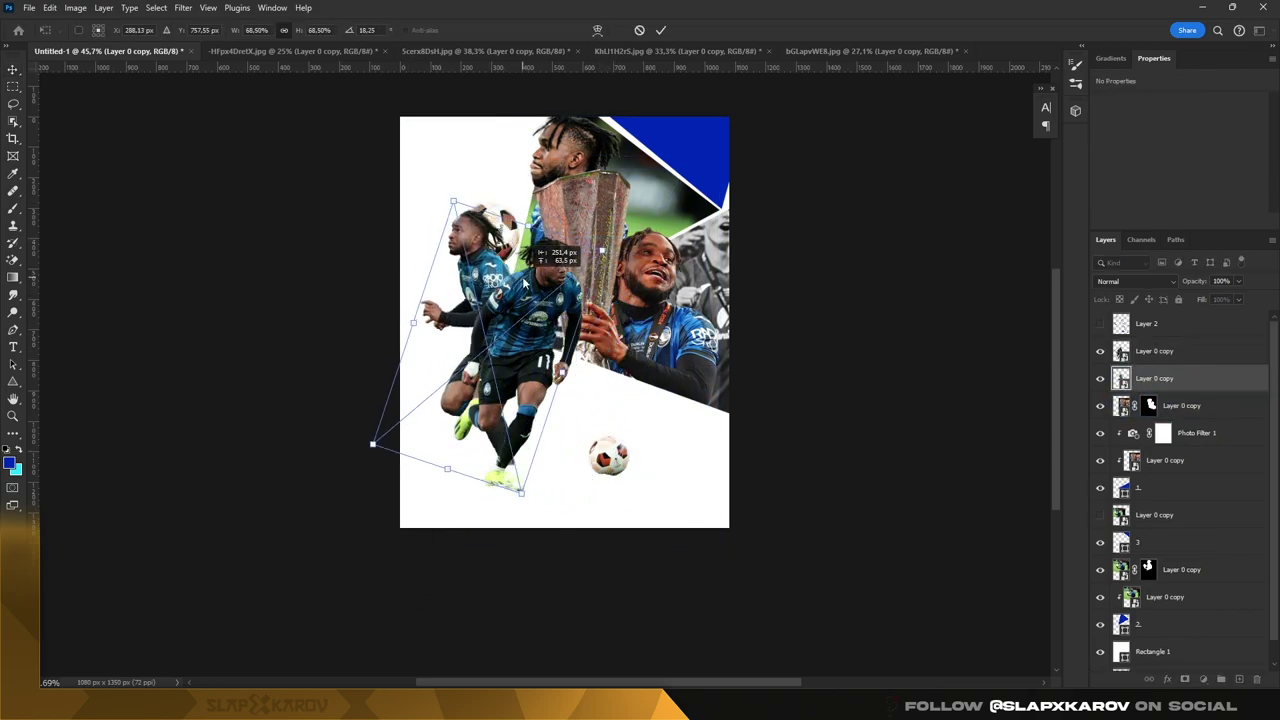
drag(441, 257, 566, 283)
key(Return)
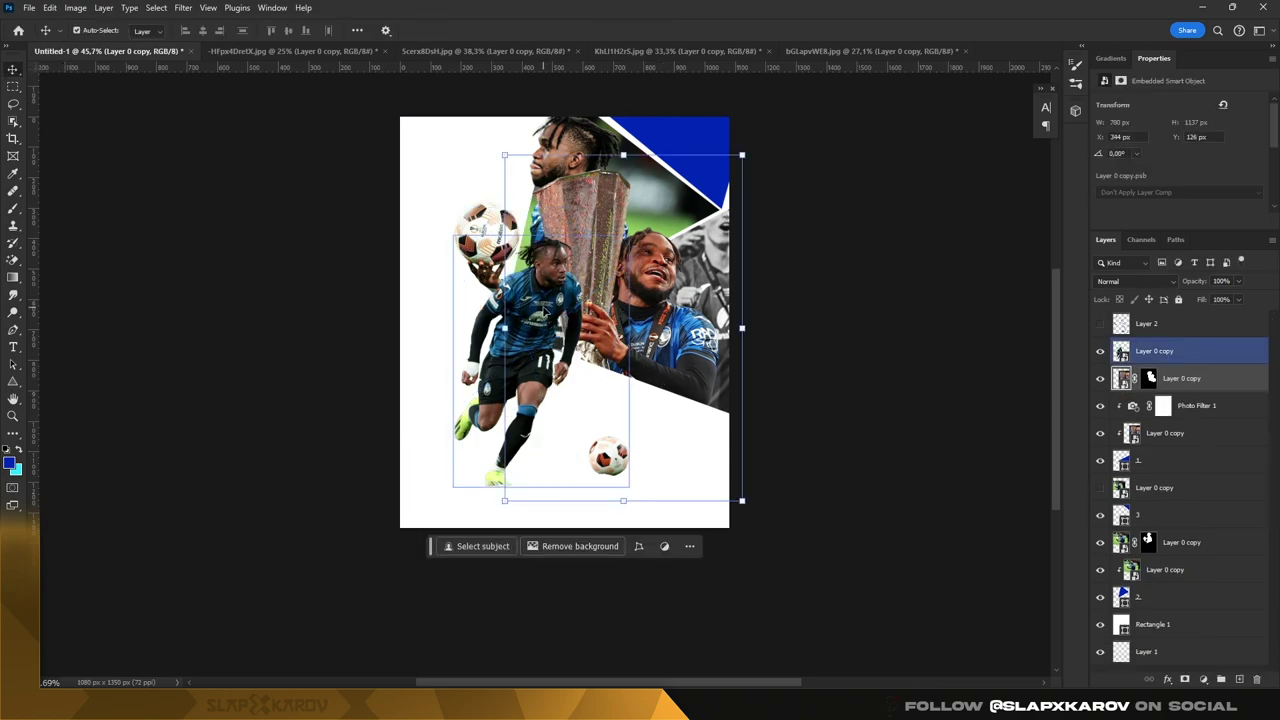
key(ctrl+z)
key(ctrl+z)
key(ctrl+z)
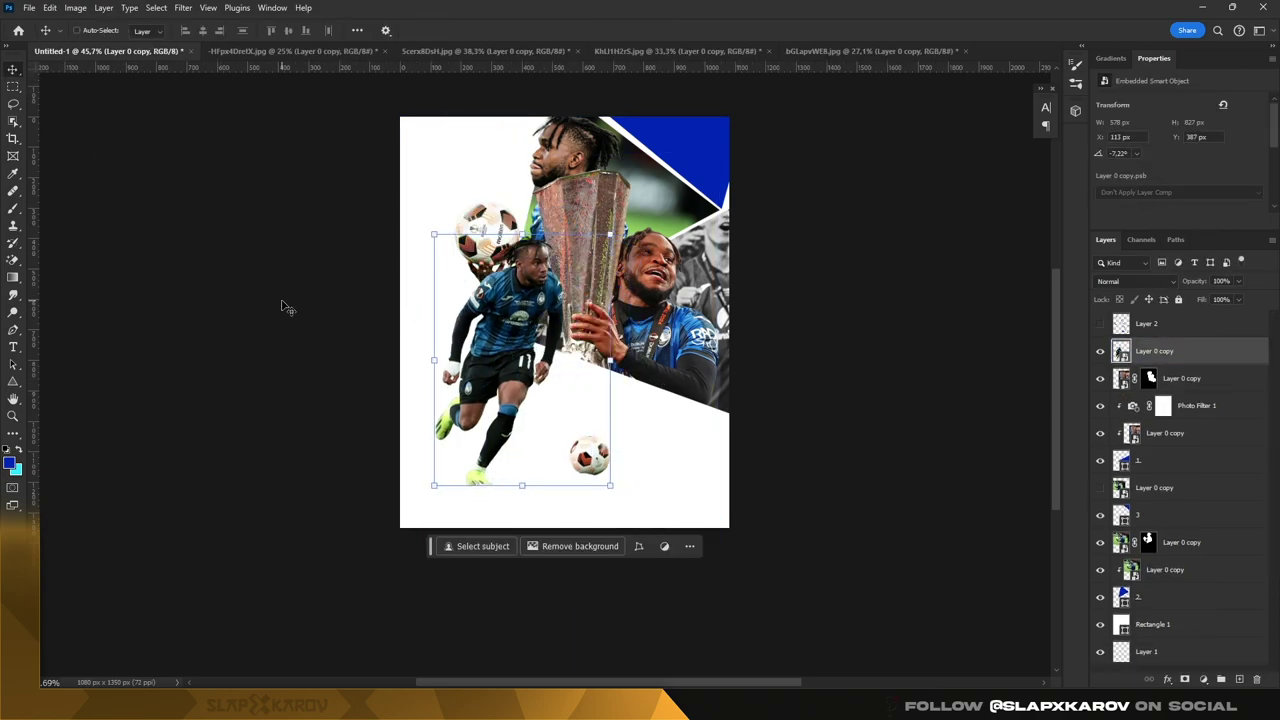
key(ctrl+z)
Show the layout guides and zoom in on the poster.
key(ctrl+semicolon)
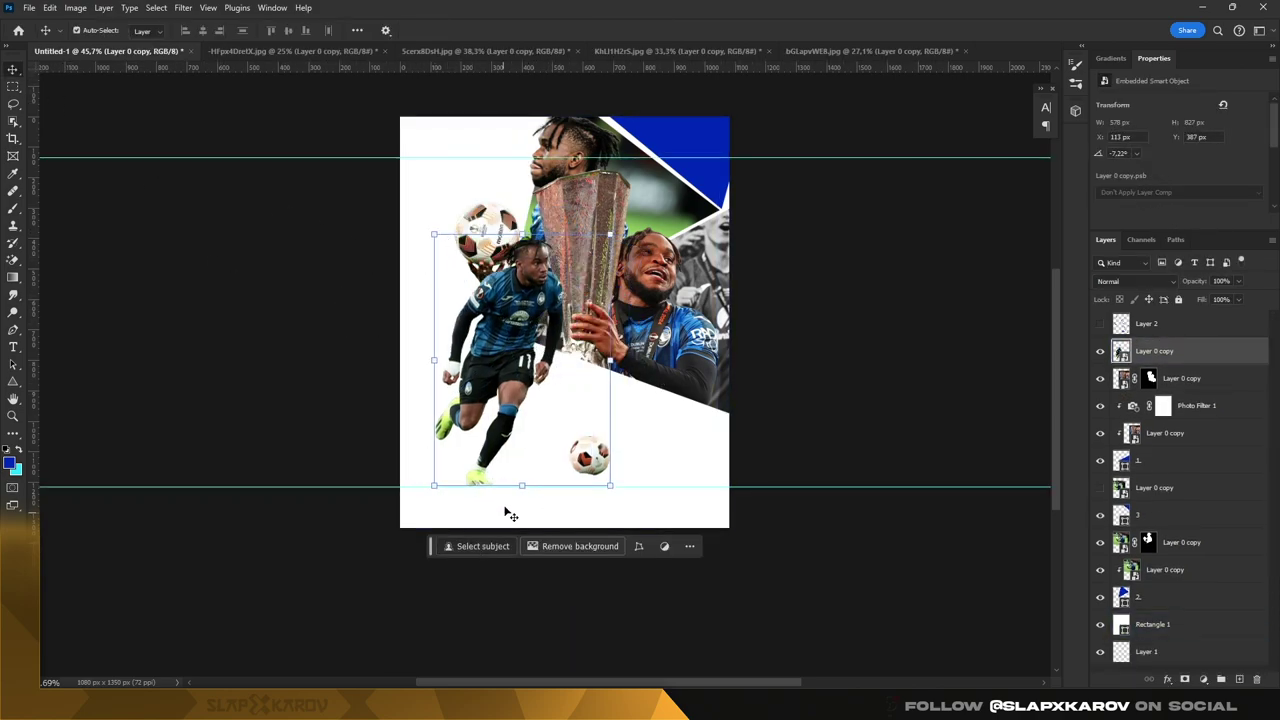
scroll(508, 514, down, 1)
key(z)
drag(514, 227, 560, 227)
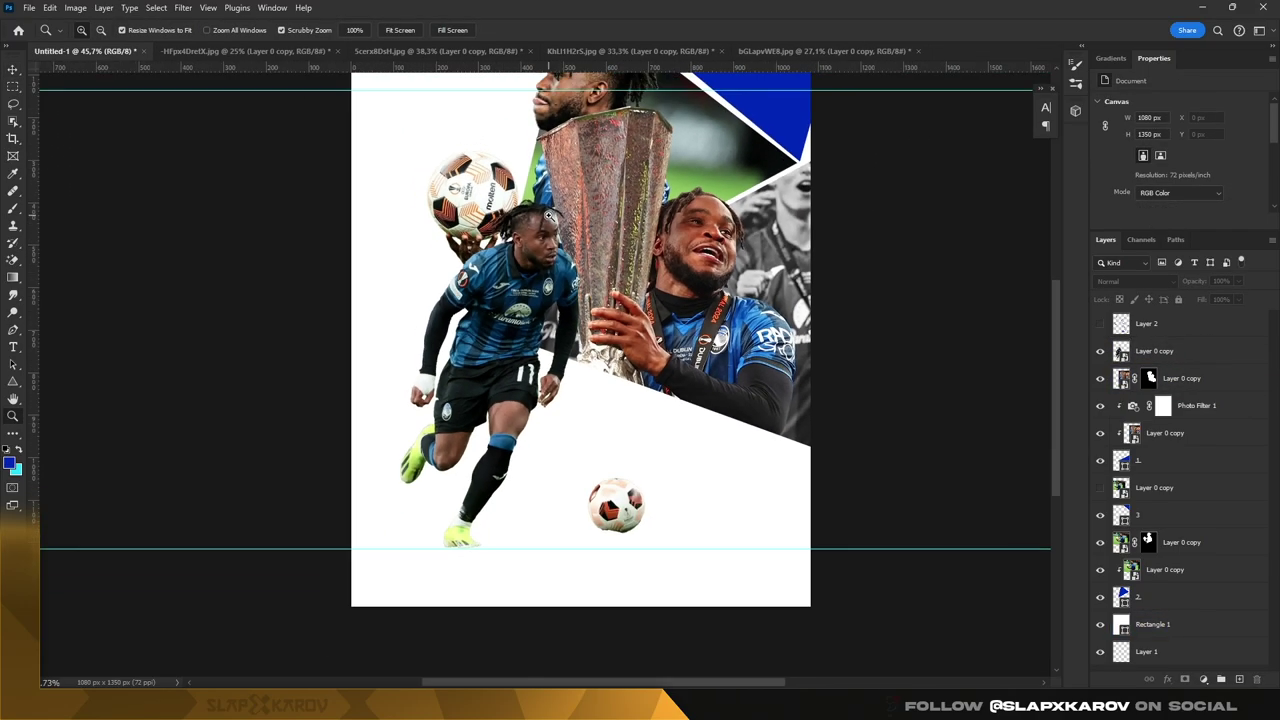
scroll(613, 203, up, 3)
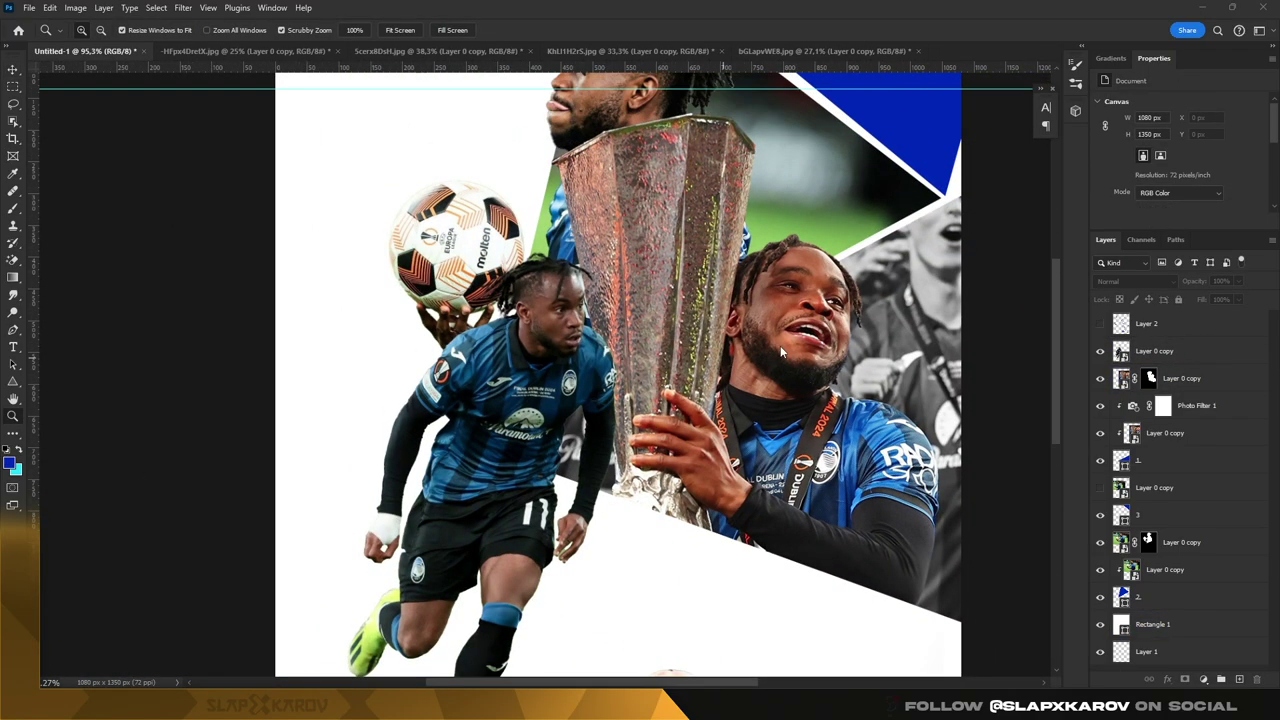
Rotate the blue triangle shape slightly.
mouse_move(751, 184)
mouse_down()
mouse_move(686, 186)
mouse_move(763, 174)
mouse_up()
key(v)
click(763, 174)
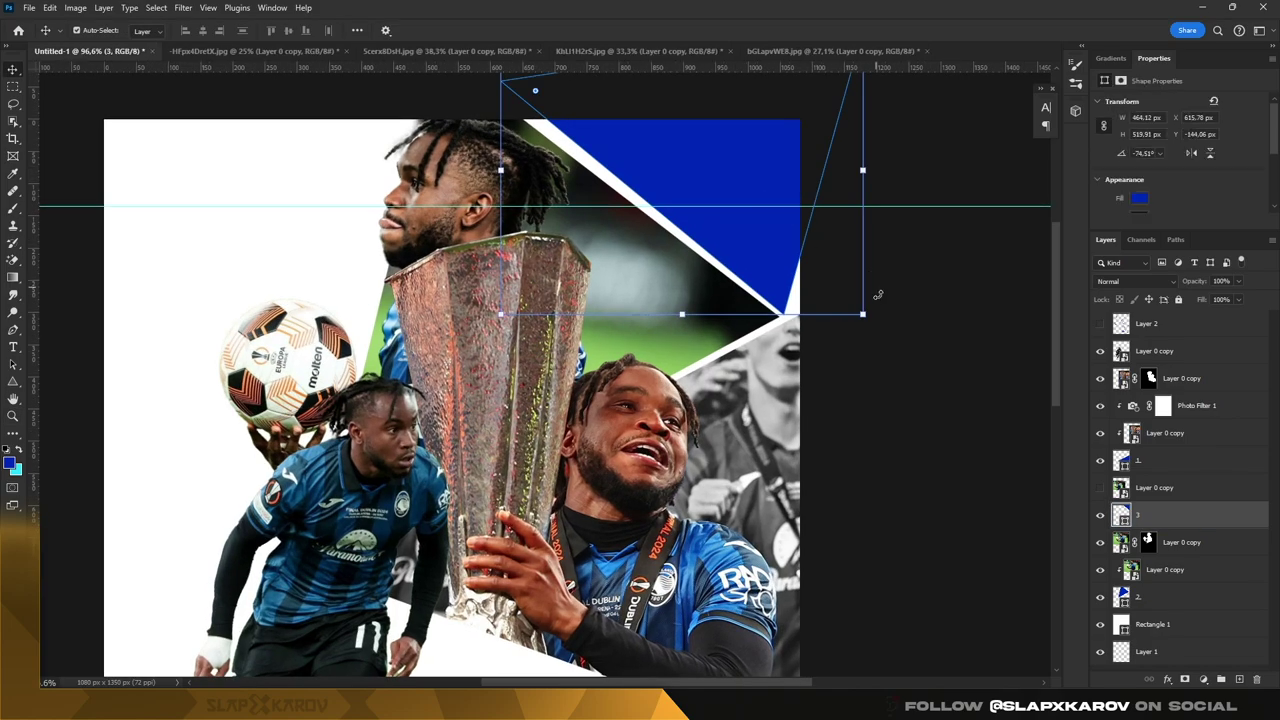
scroll(874, 291, up, 2)
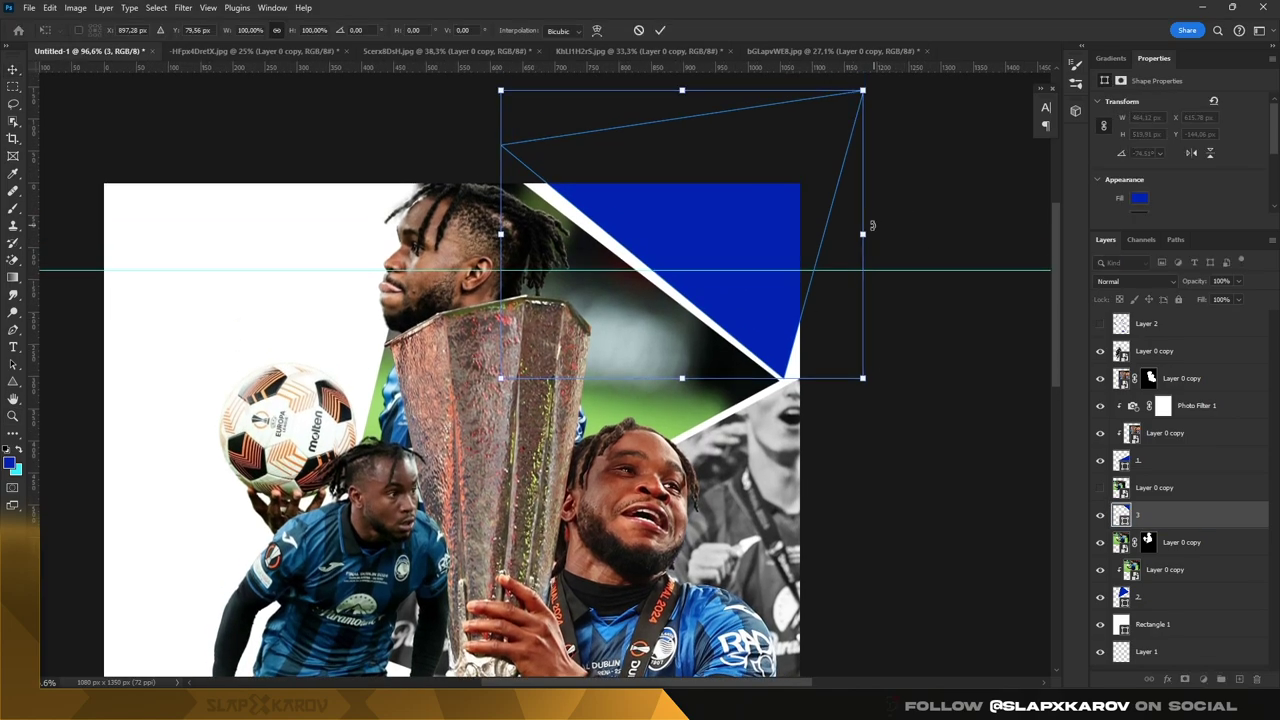
drag(863, 226, 862, 226)
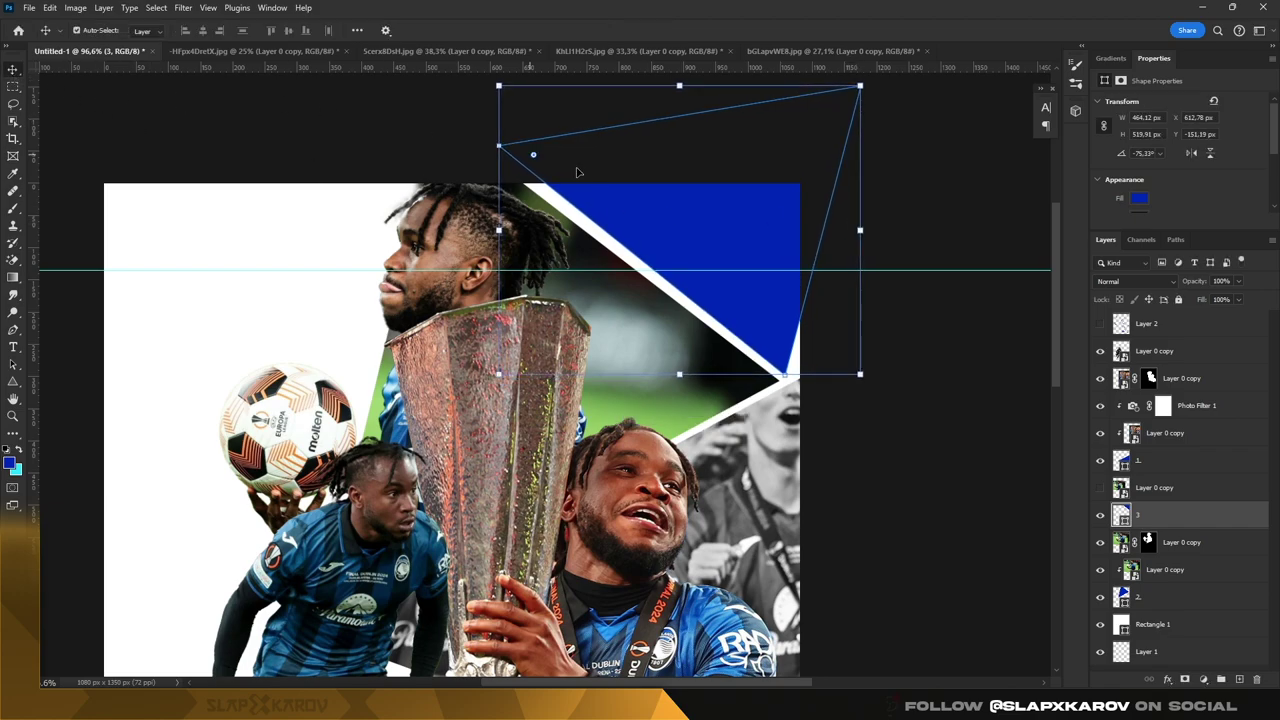
key(Return)
Nudge the top player's photo layer a few pixels down with Free Transform.
click(508, 272)
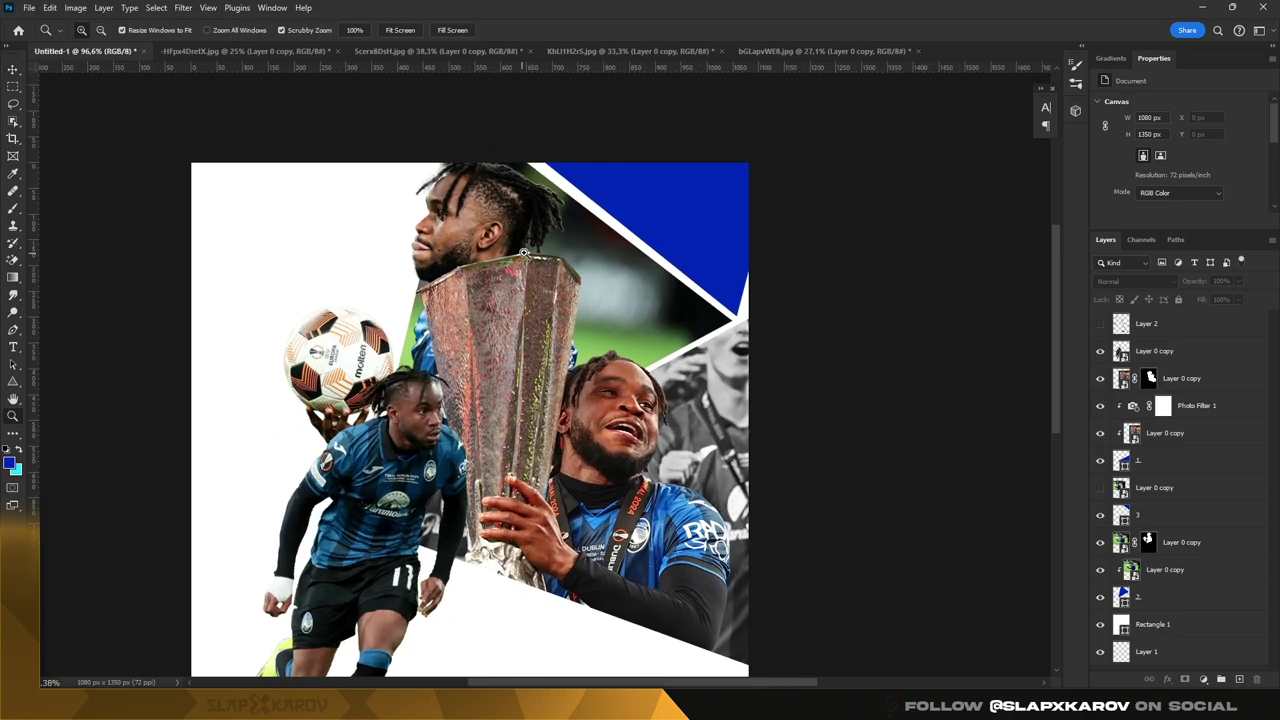
shift+click(1168, 568)
key(ctrl+t)
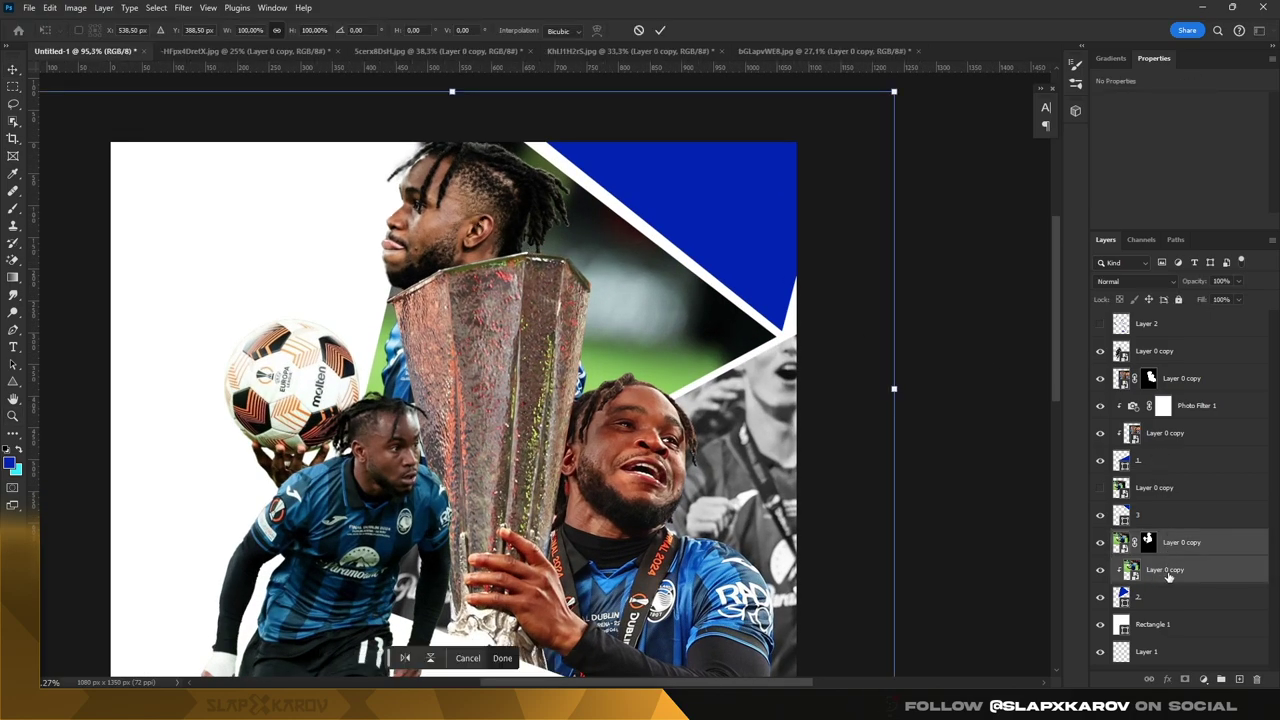
key(shift+Down)
key(shift+Down)
key(Down)
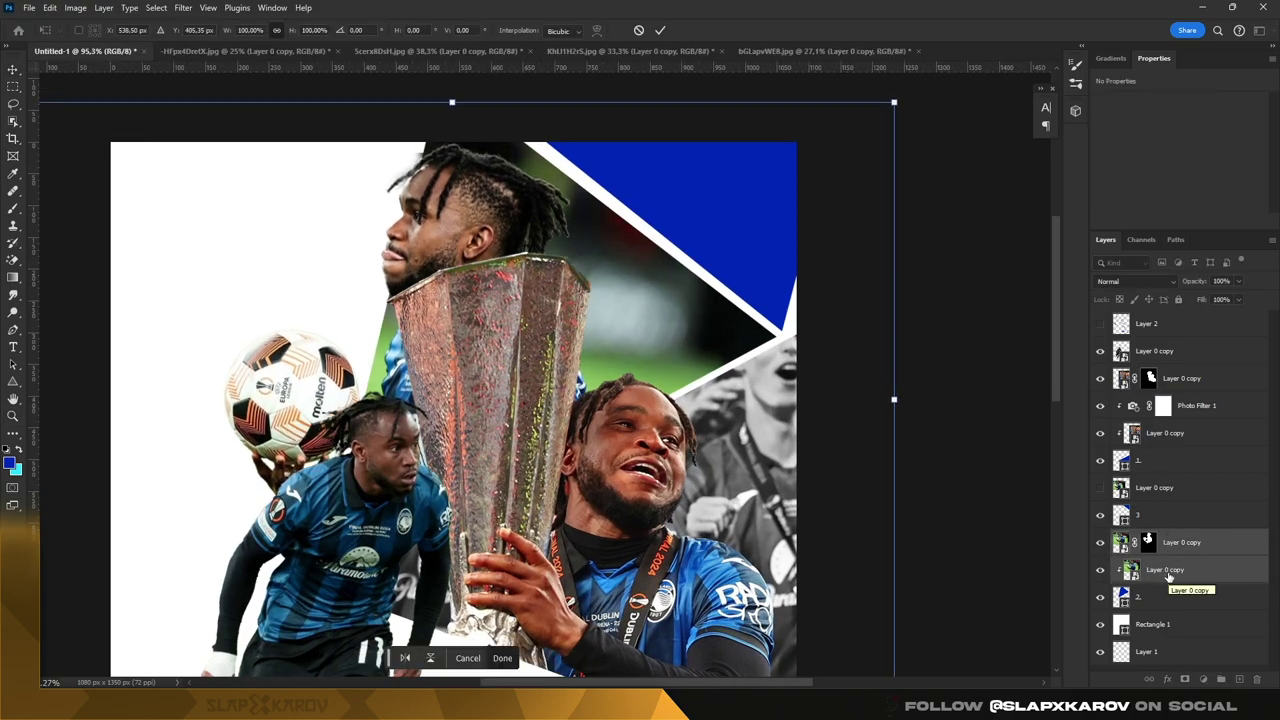
key(Down)
key(Down)
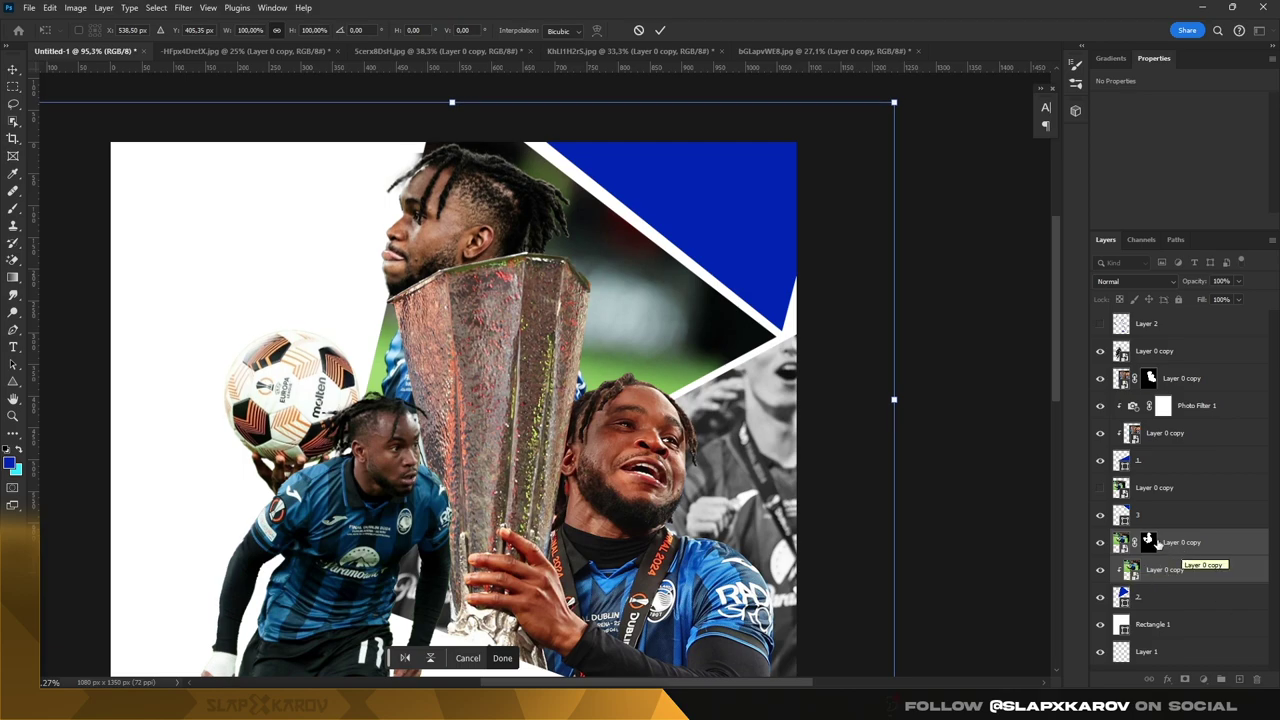
click(1149, 541)
Select the player's mask, zoom in, and adjust the brush size to inspect the hair edge.
key(z)
click(526, 421)
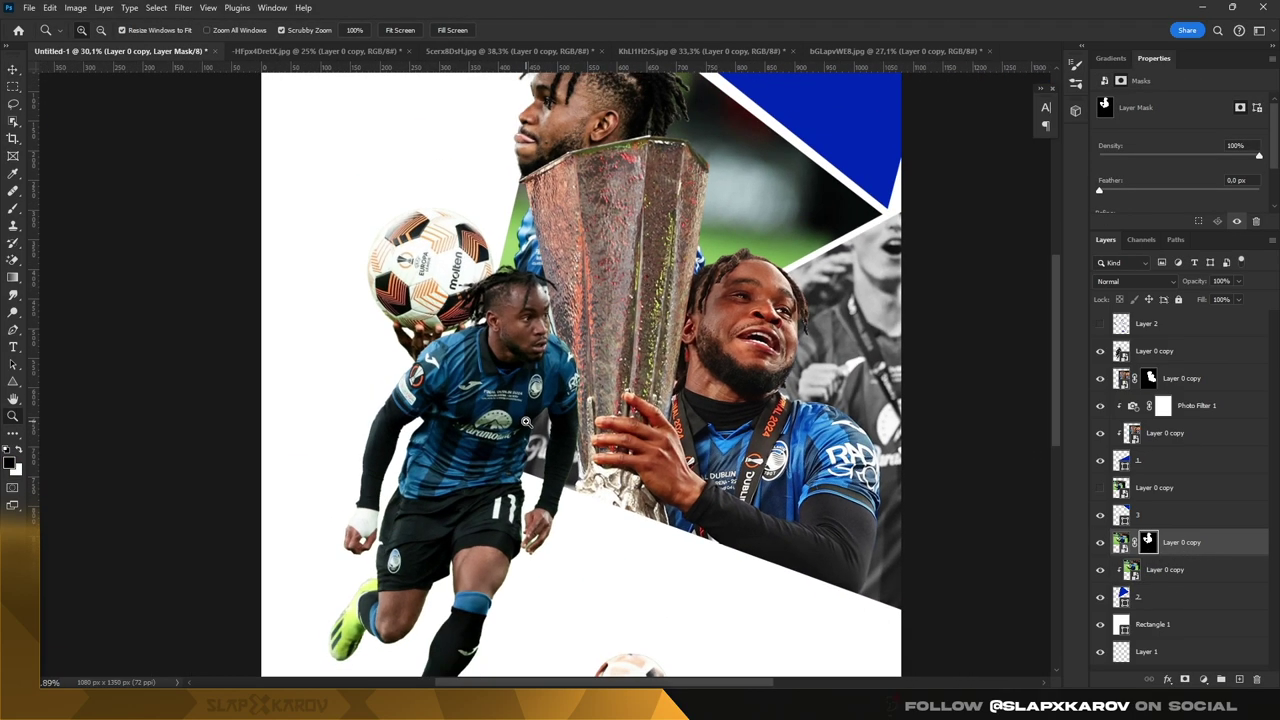
click(526, 421)
click(13, 215)
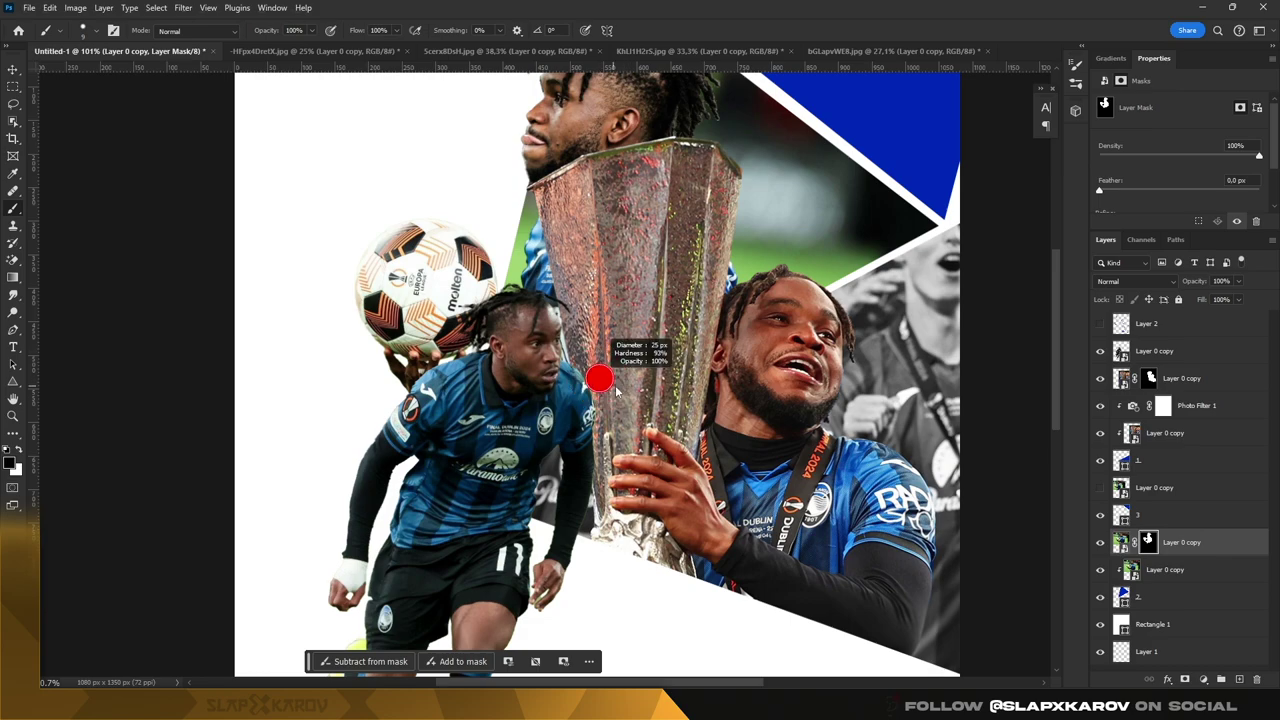
drag(615, 388, 586, 441)
scroll(286, 251, up, 5)
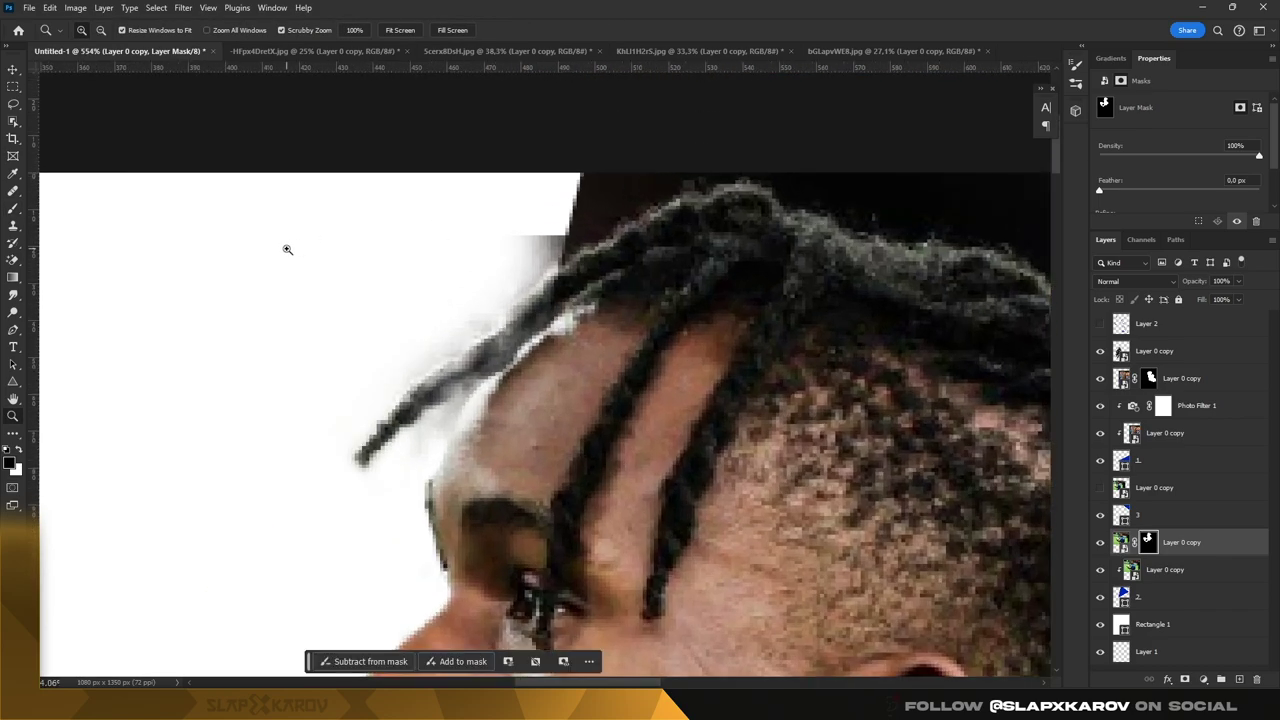
right_click(463, 226)
key(Escape)
drag(406, 228, 507, 233)
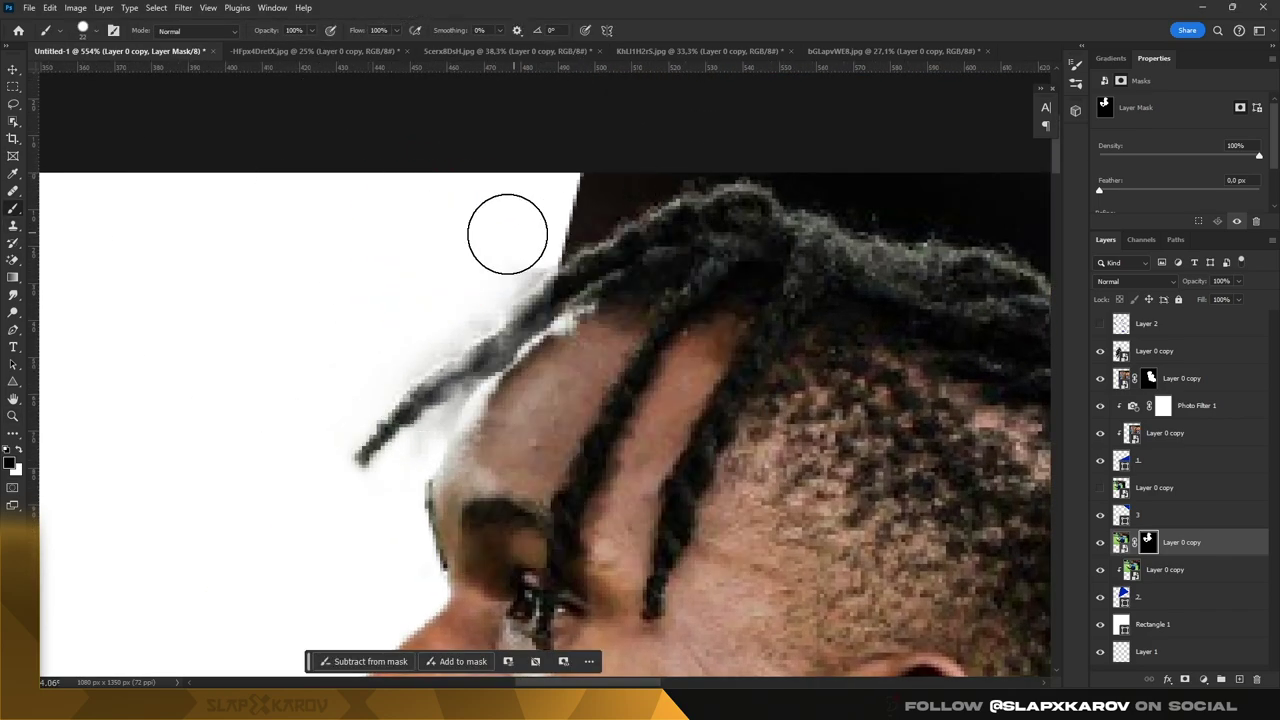
Fit the whole poster in view and select the blue triangle shape layer.
key(z)
key(ctrl+0)
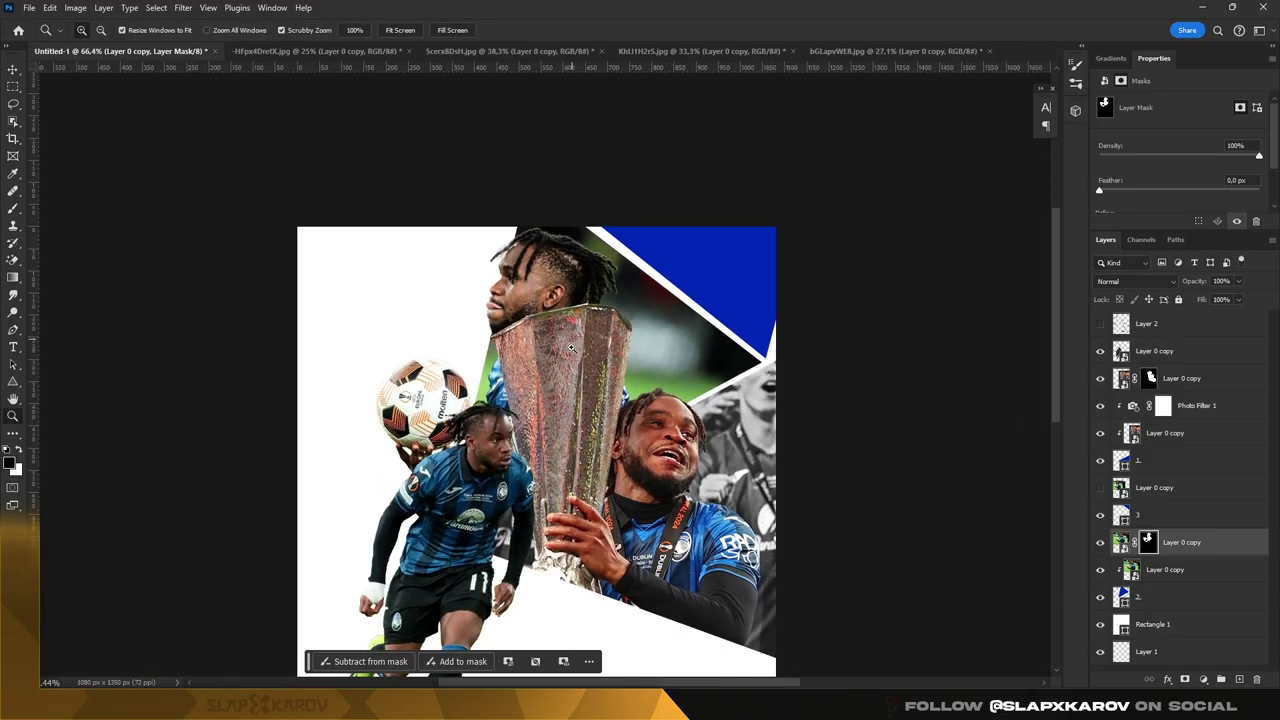
key(v)
click(666, 300)
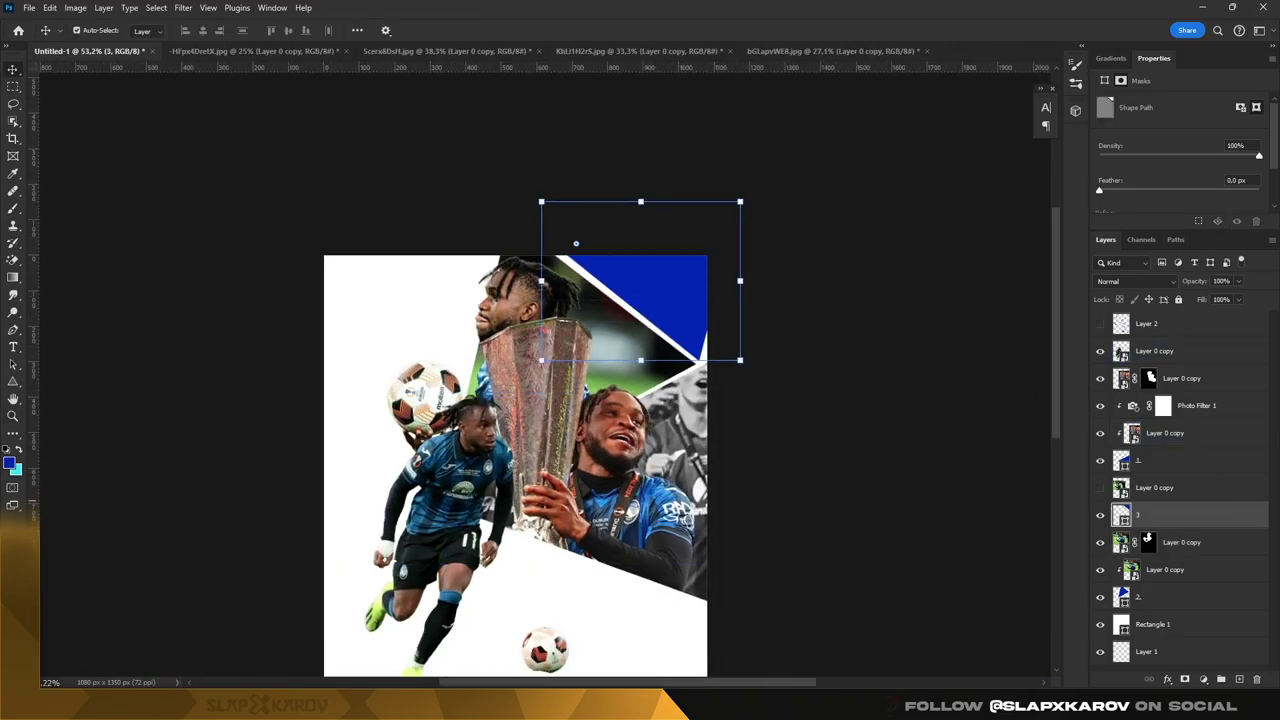
Open the team-celebration photo, duplicate its unlocked layer and convert the copy to a Smart Object.
drag(830, 134, 1005, 45)
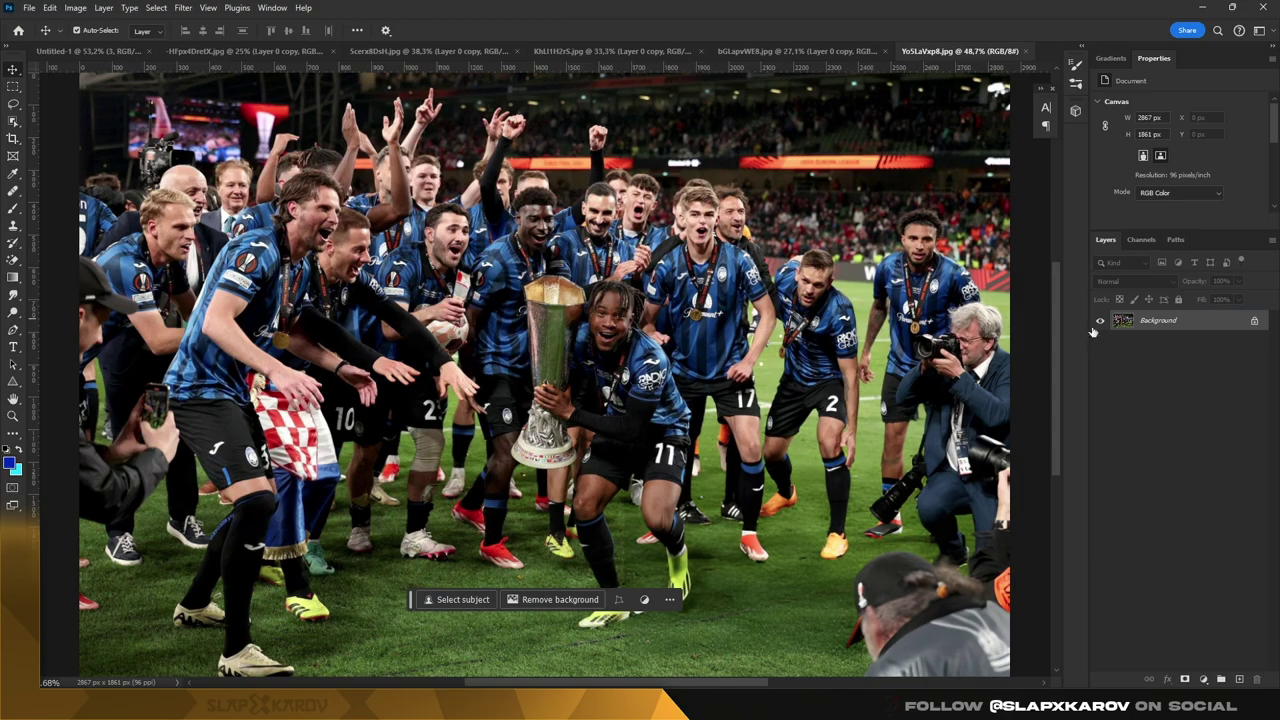
key(z)
click(1254, 320)
key(ctrl+j)
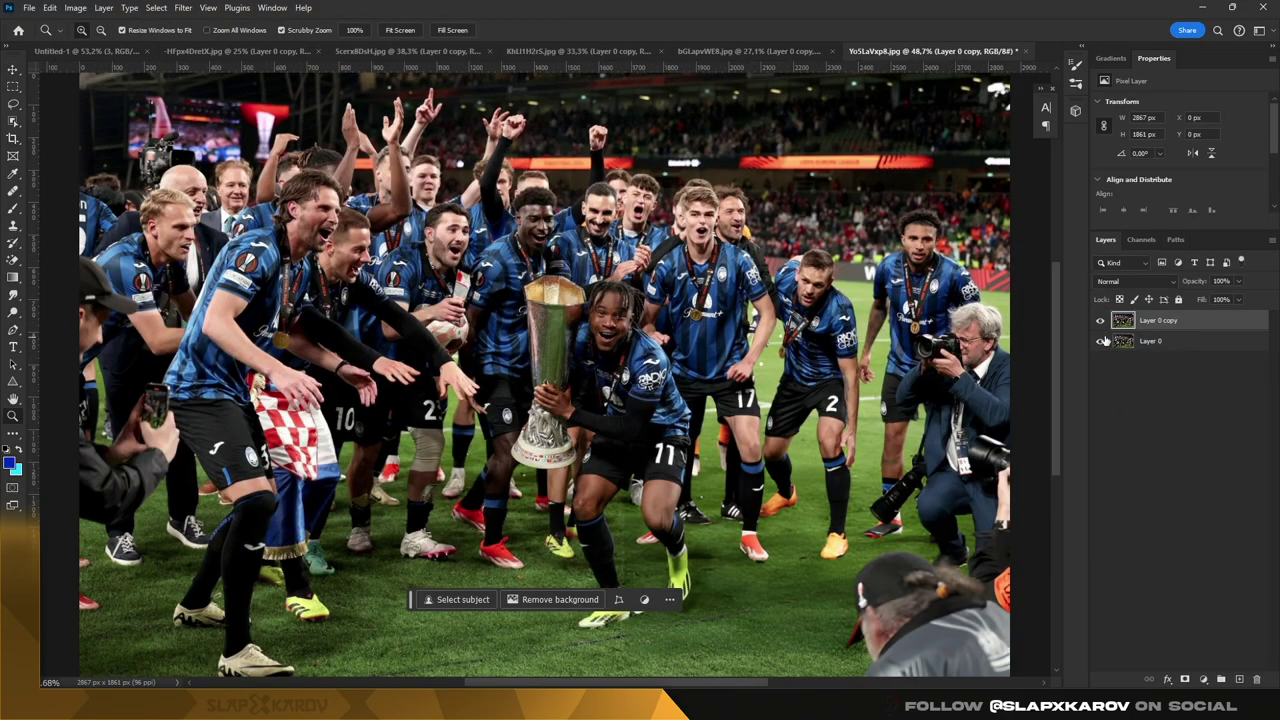
click(1100, 341)
right_click(1135, 320)
click(1180, 570)
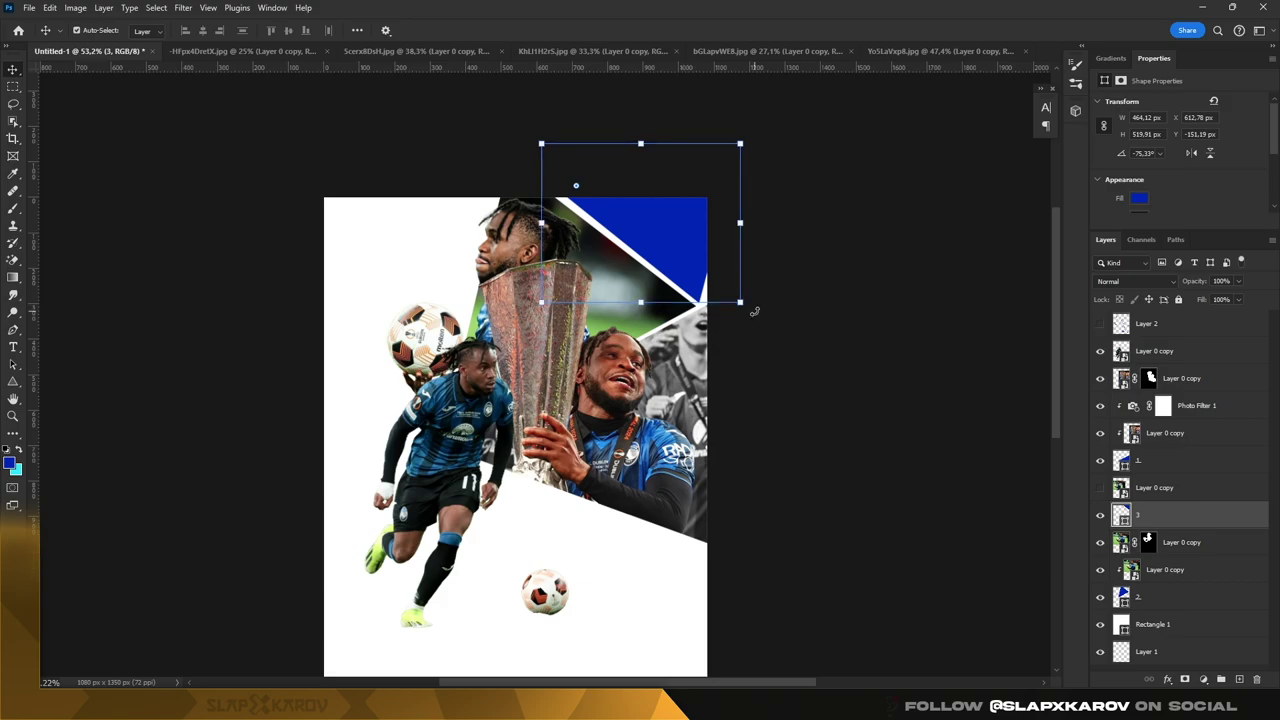
Bring the celebration photo into the poster, scaled down and positioned at the top.
drag(103, 46, 750, 310)
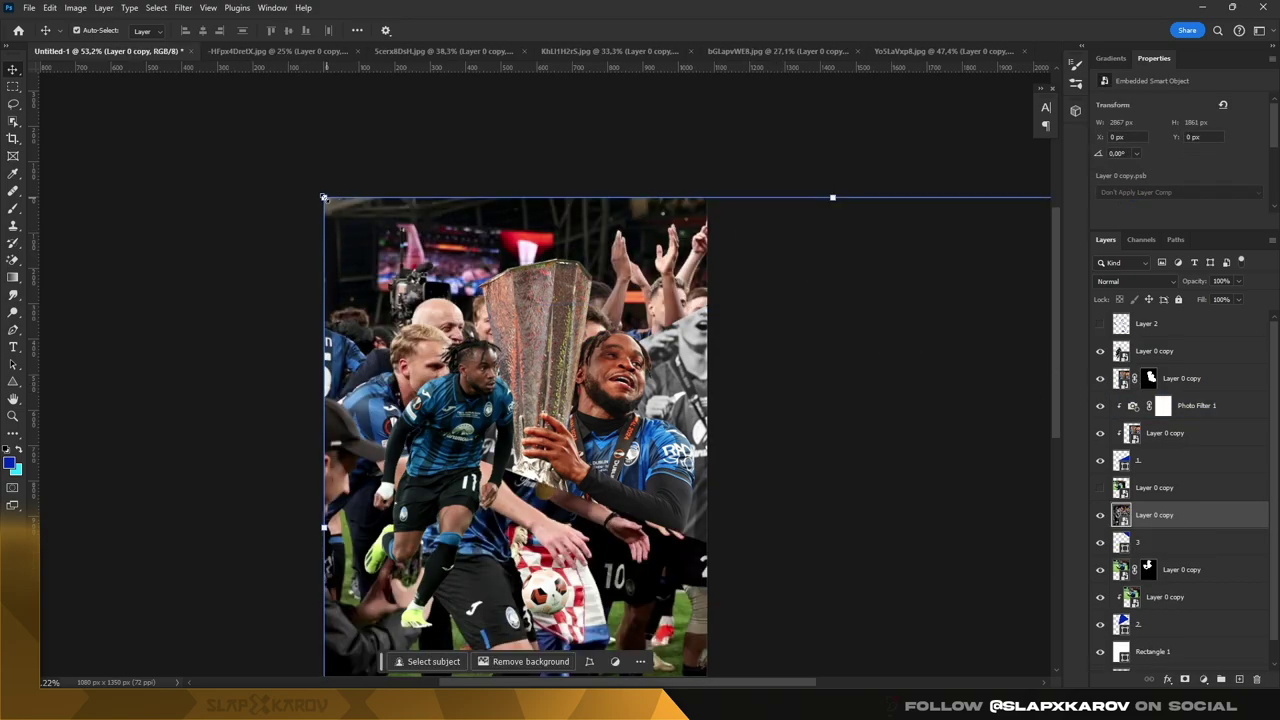
drag(323, 197, 729, 401)
drag(828, 524, 636, 197)
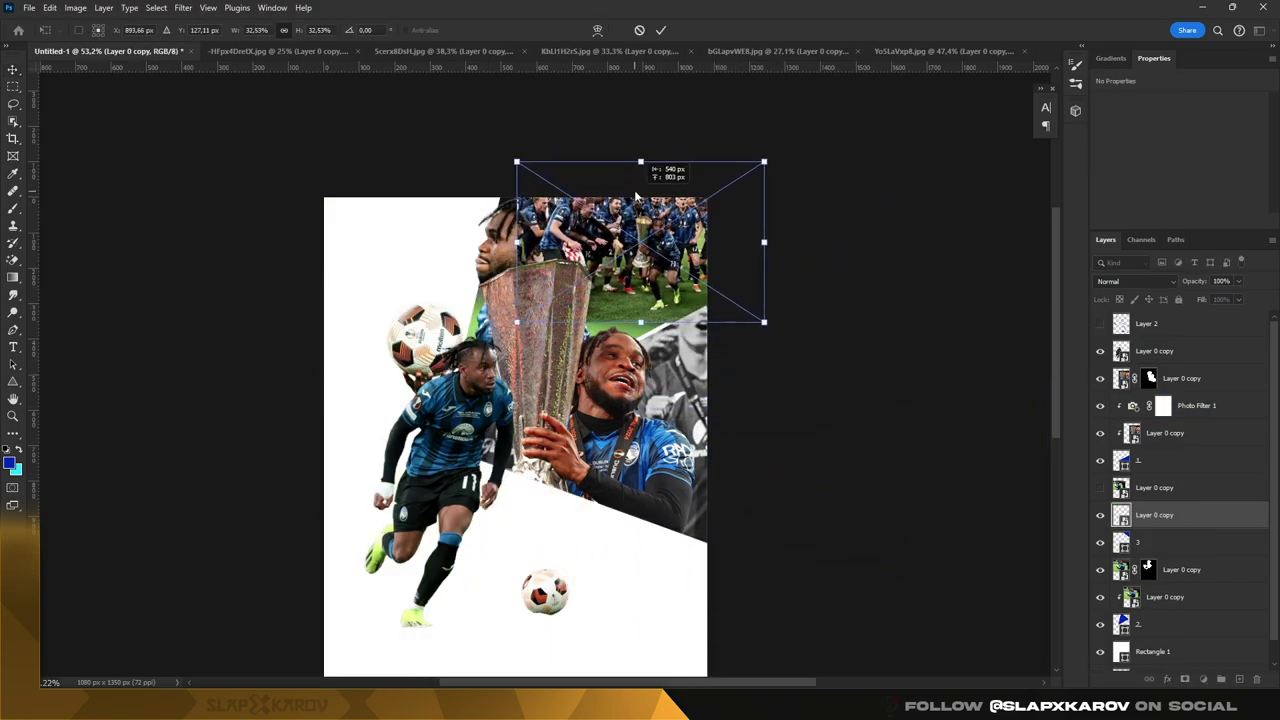
drag(516, 161, 411, 127)
drag(659, 201, 677, 217)
key(Return)
Clip the photo into the top-right triangle and nudge it into final position.
right_click(1160, 514)
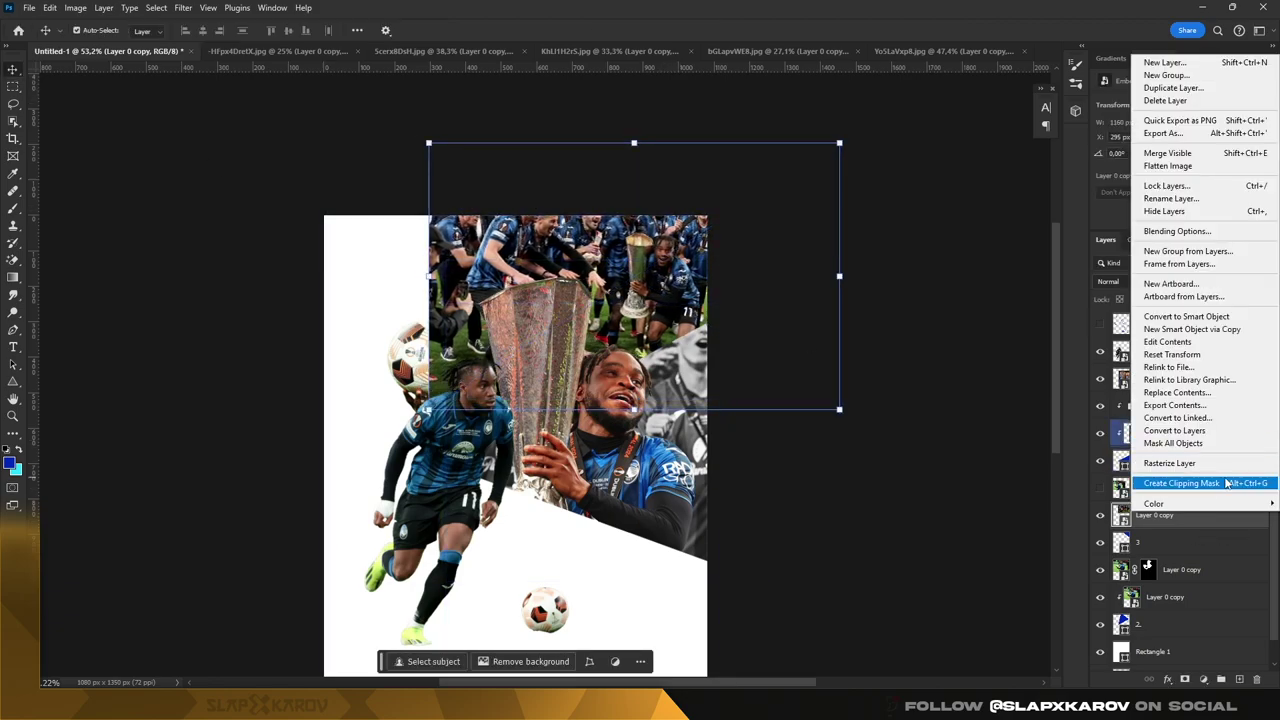
click(1200, 486)
key(z)
drag(711, 186, 757, 300)
key(ctrl+t)
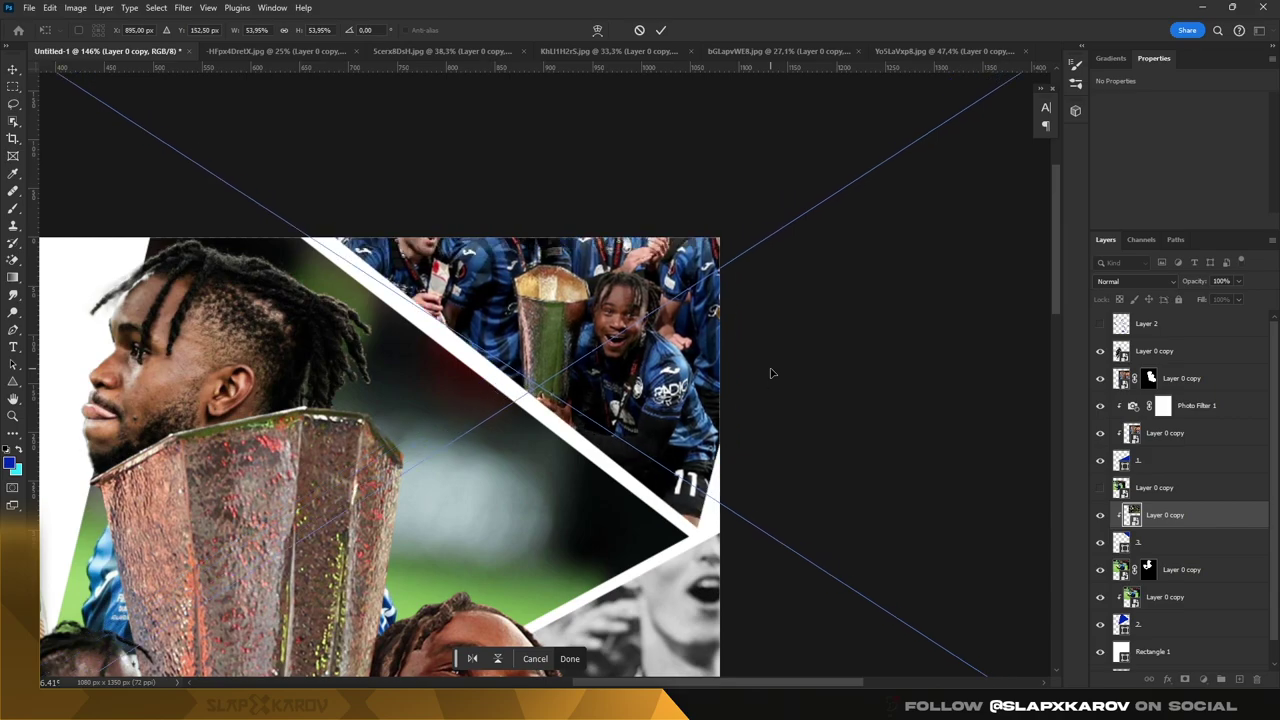
key(shift+Right)
key(shift+Down)
key(shift+Down)
key(shift+Left)
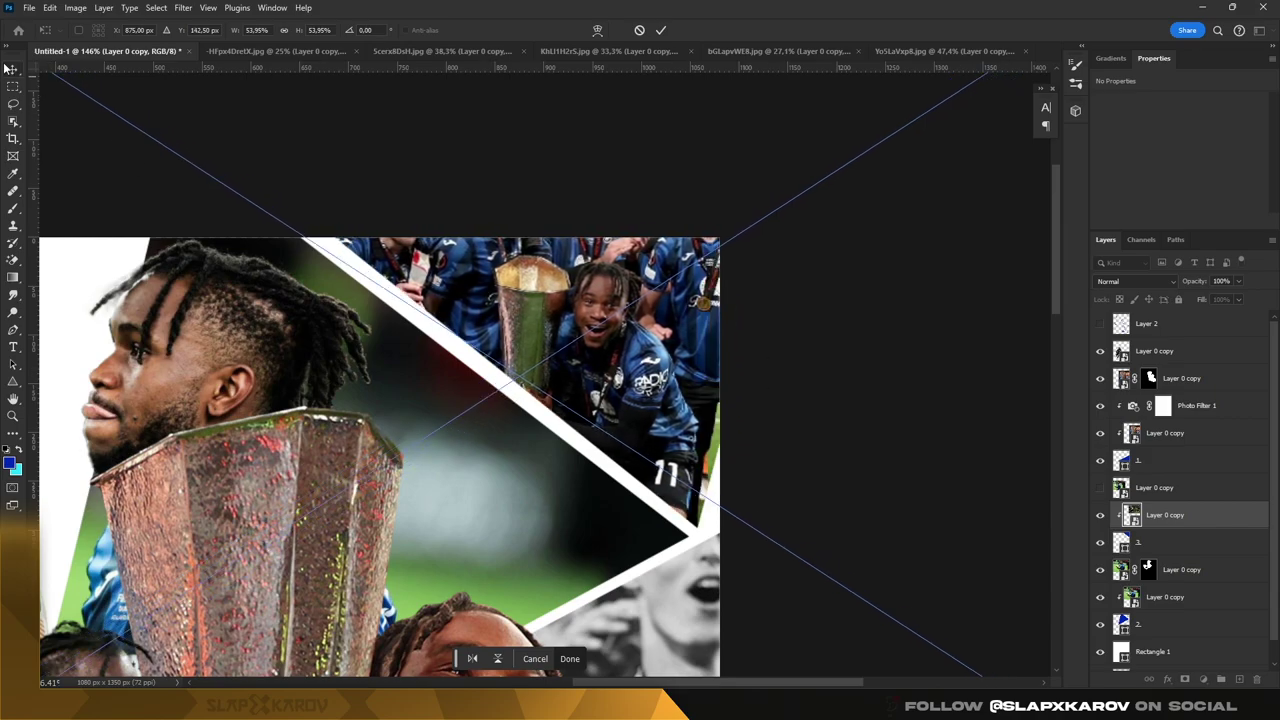
key(Return)
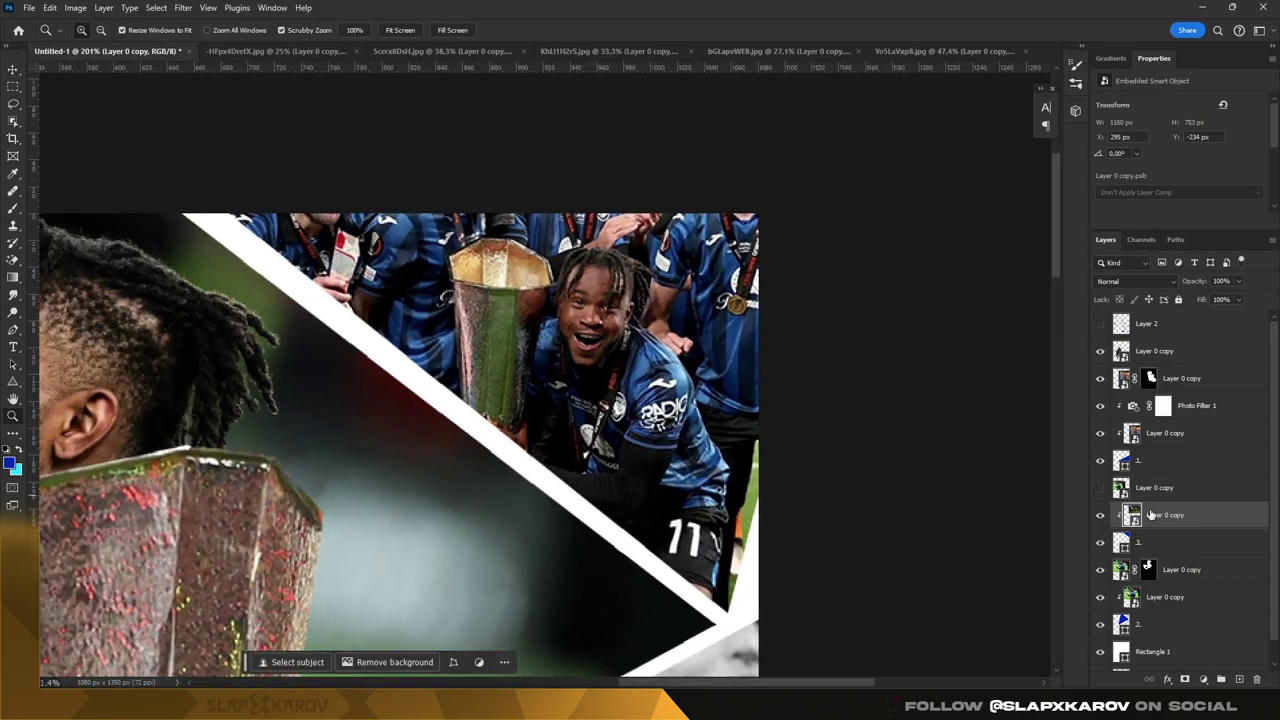
In the smart object's contents, mask a duplicate layer to just the trophy-holding player.
double_click(1131, 515)
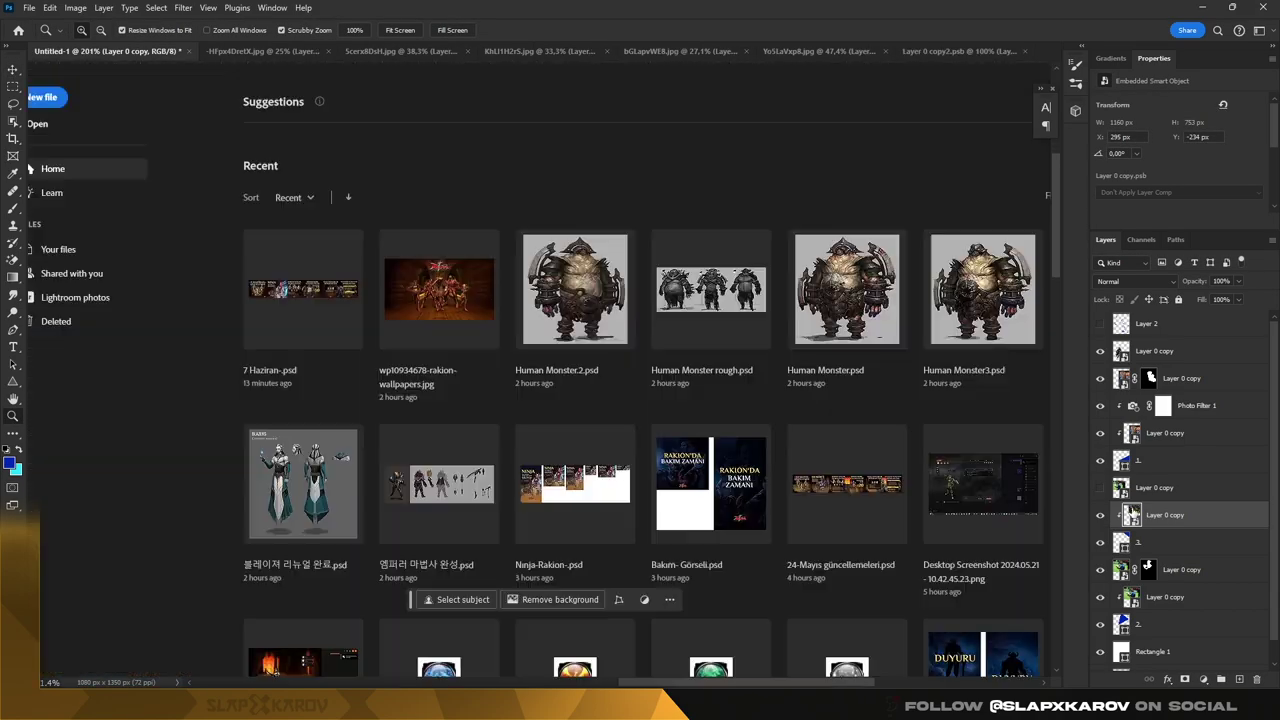
key(ctrl+j)
click(500, 357)
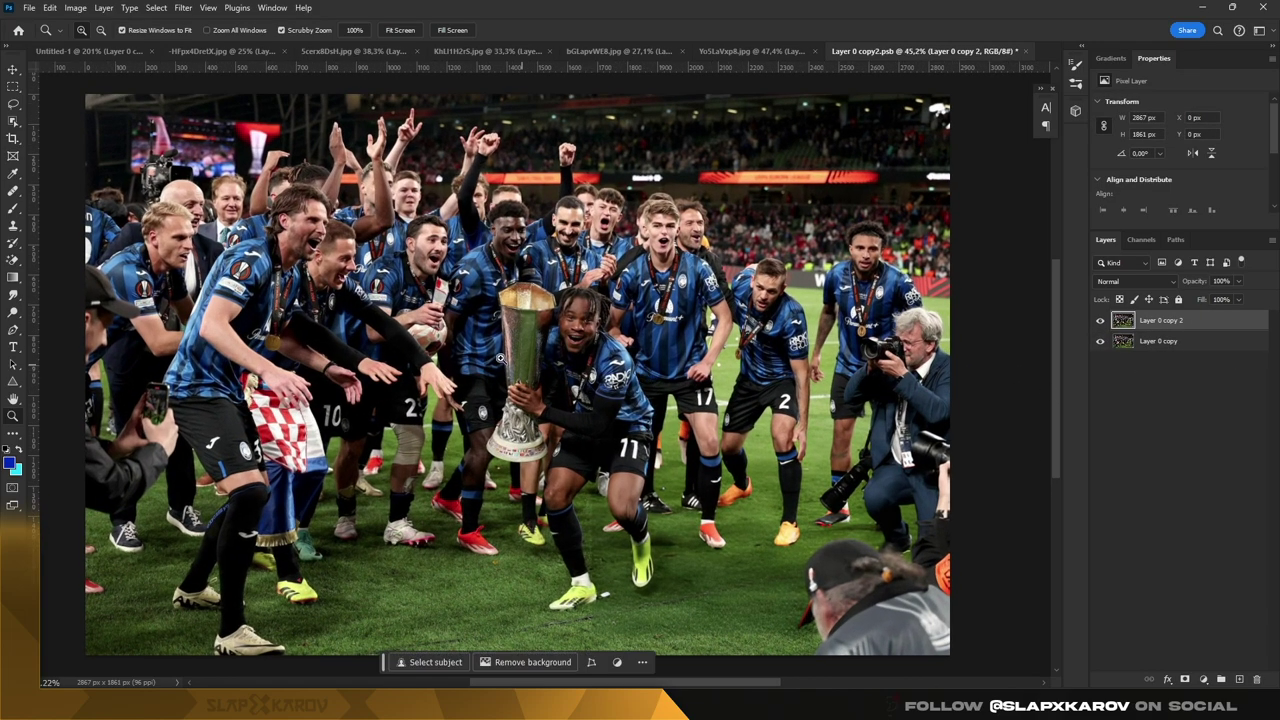
click(15, 124)
drag(493, 272, 664, 622)
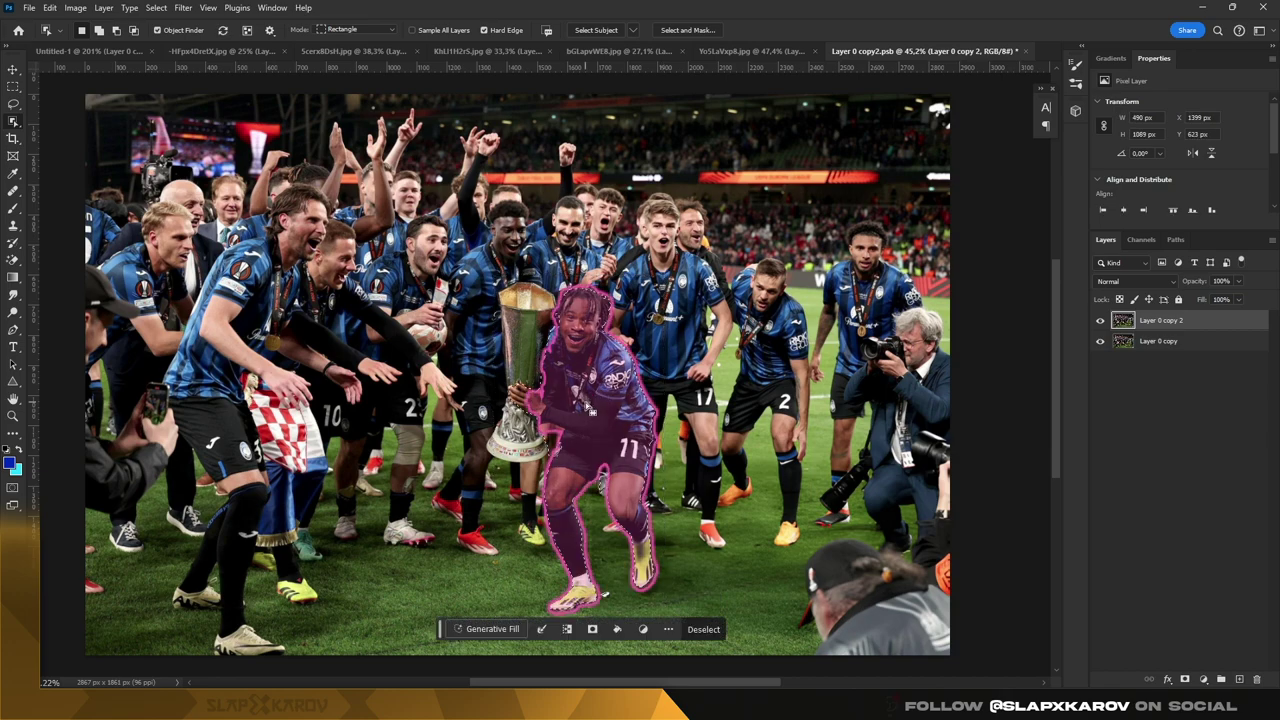
shift+click(537, 316)
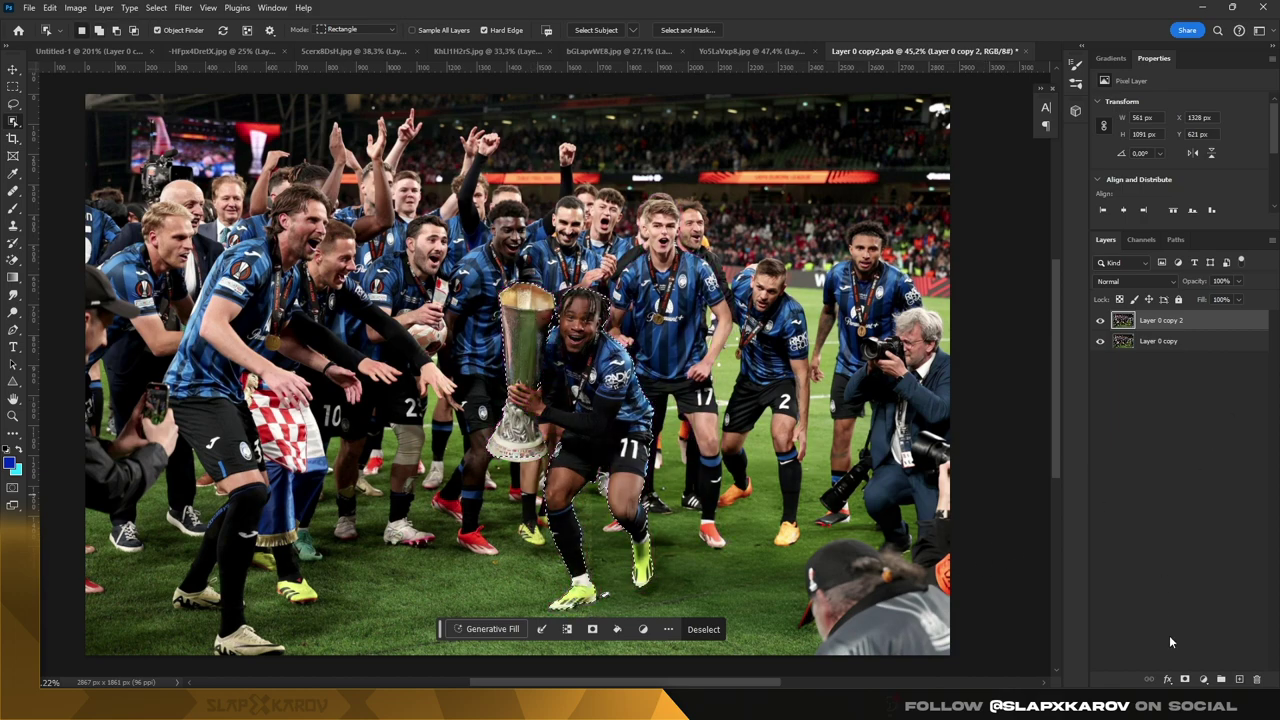
click(1186, 679)
Add a Black & White adjustment over the full crowd photo and save the embedded file.
click(1186, 344)
click(1203, 679)
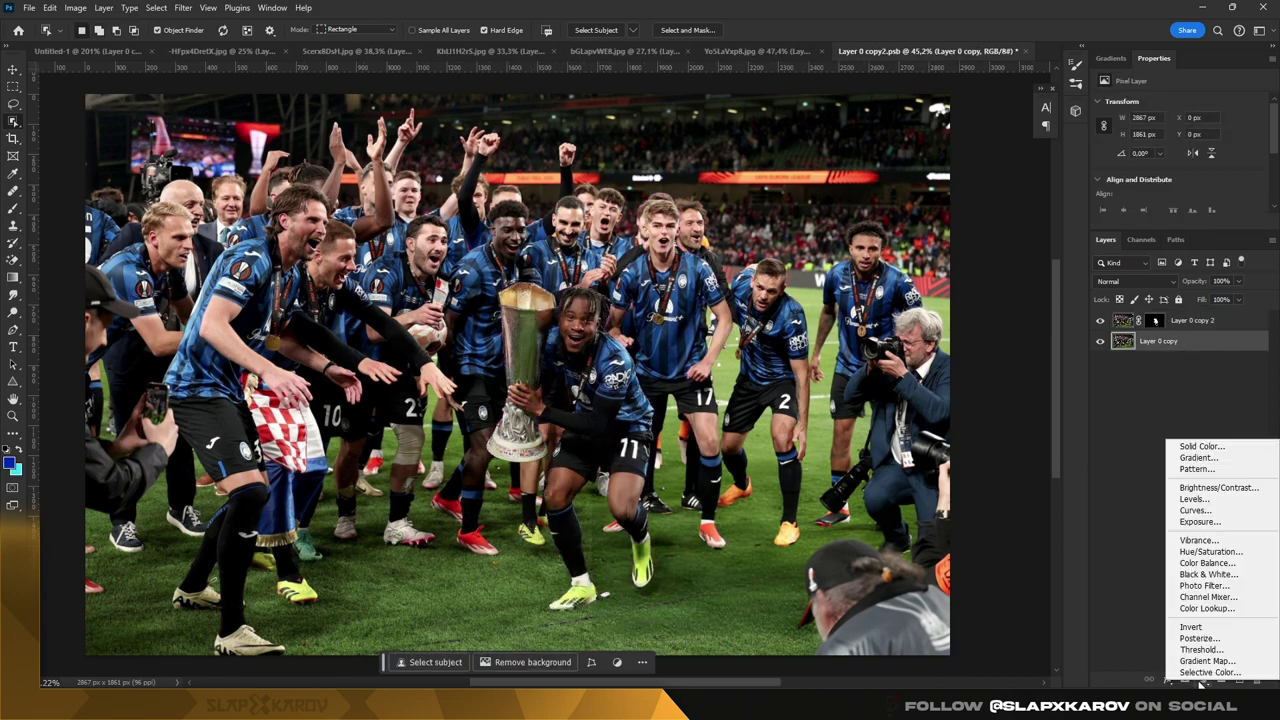
click(1212, 574)
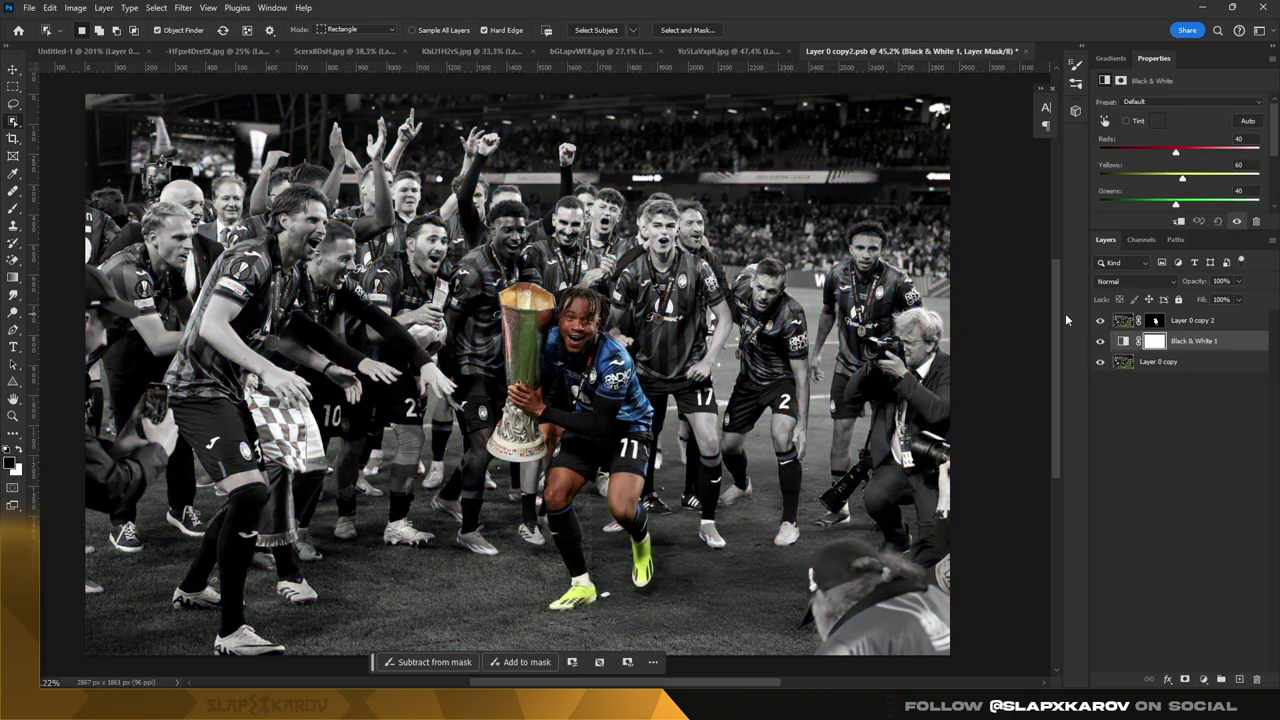
key(z)
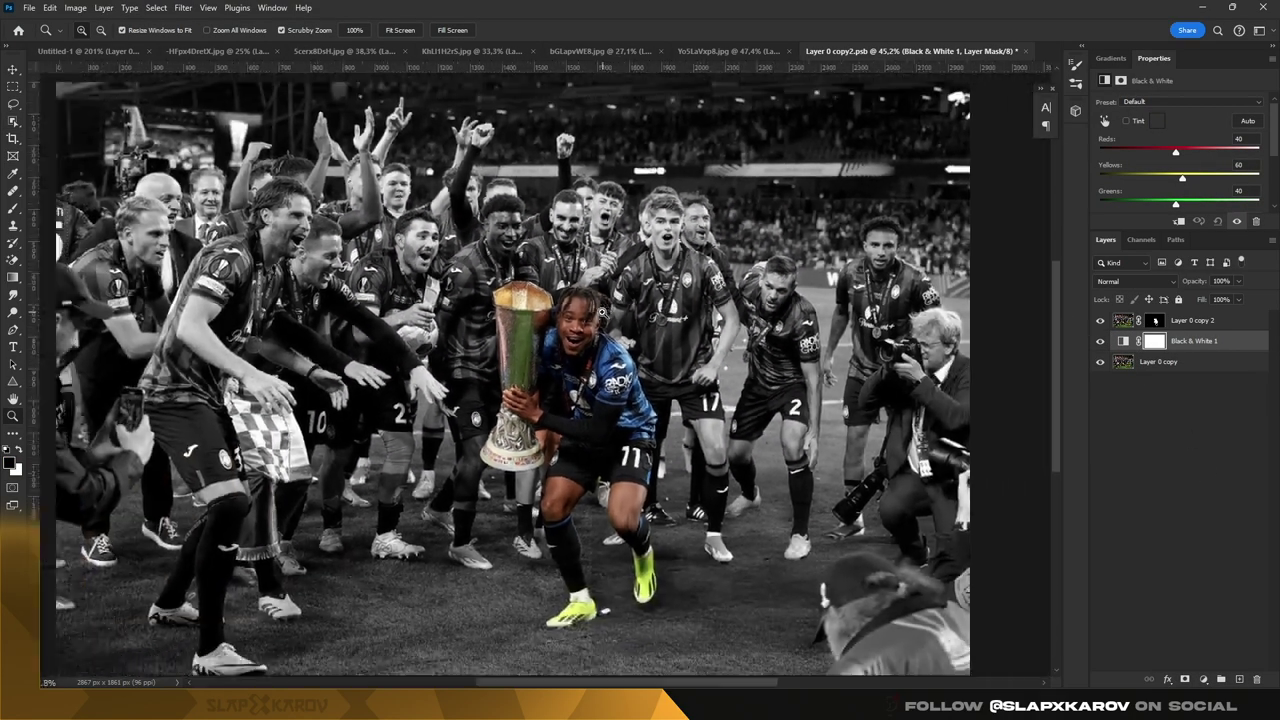
key(ctrl+s)
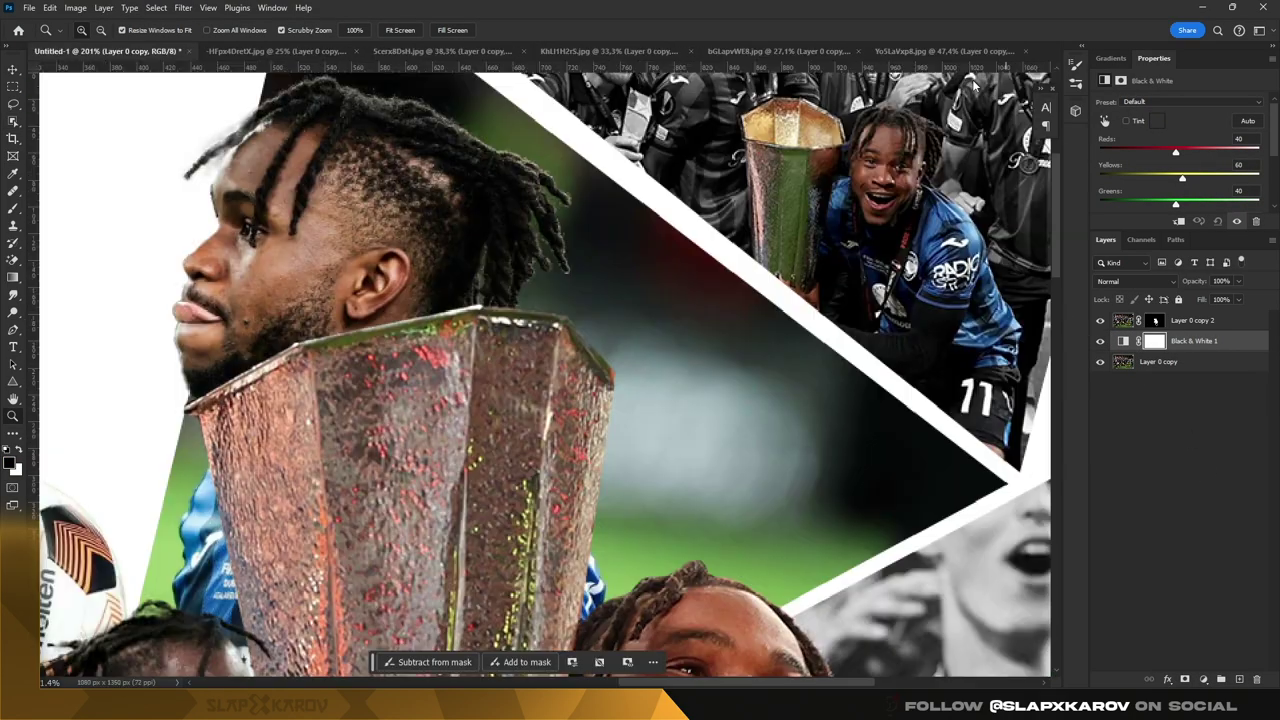
Return to the Lookman.psd poster and gather its collage layers into group 1.
click(1028, 51)
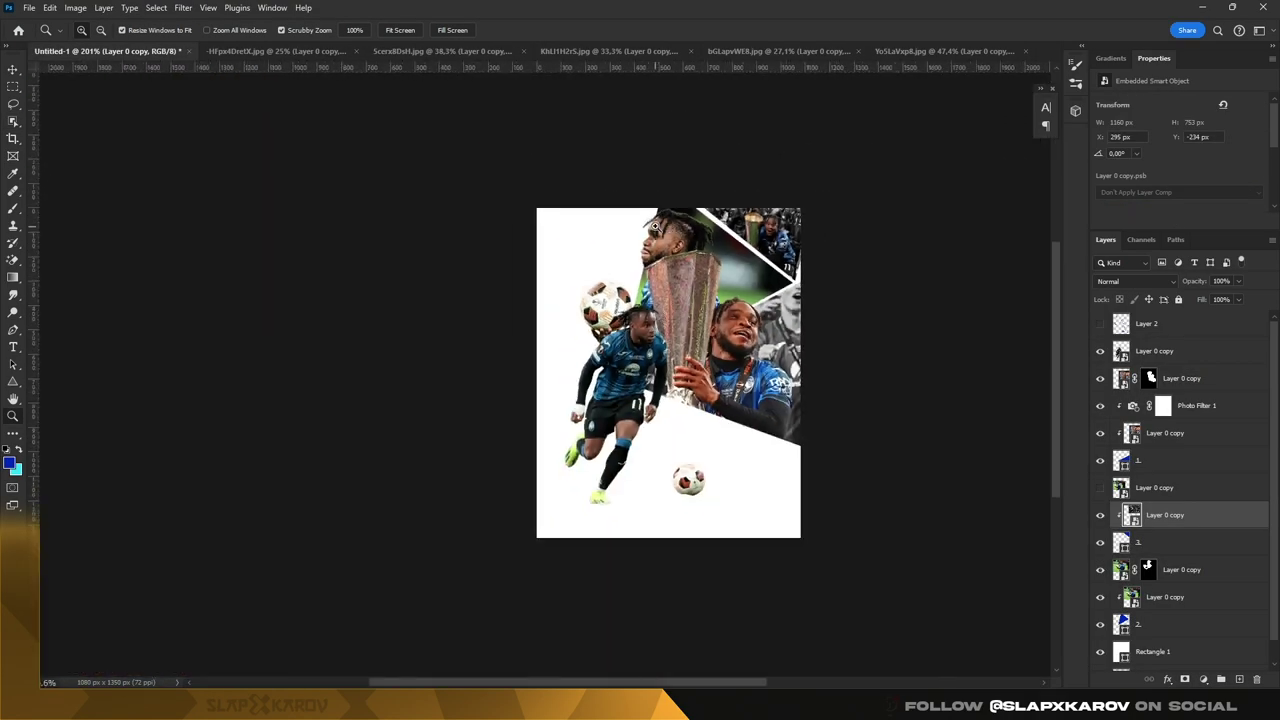
mouse_move(763, 254)
mouse_down()
mouse_move(690, 268)
mouse_move(765, 425)
mouse_move(490, 433)
mouse_up()
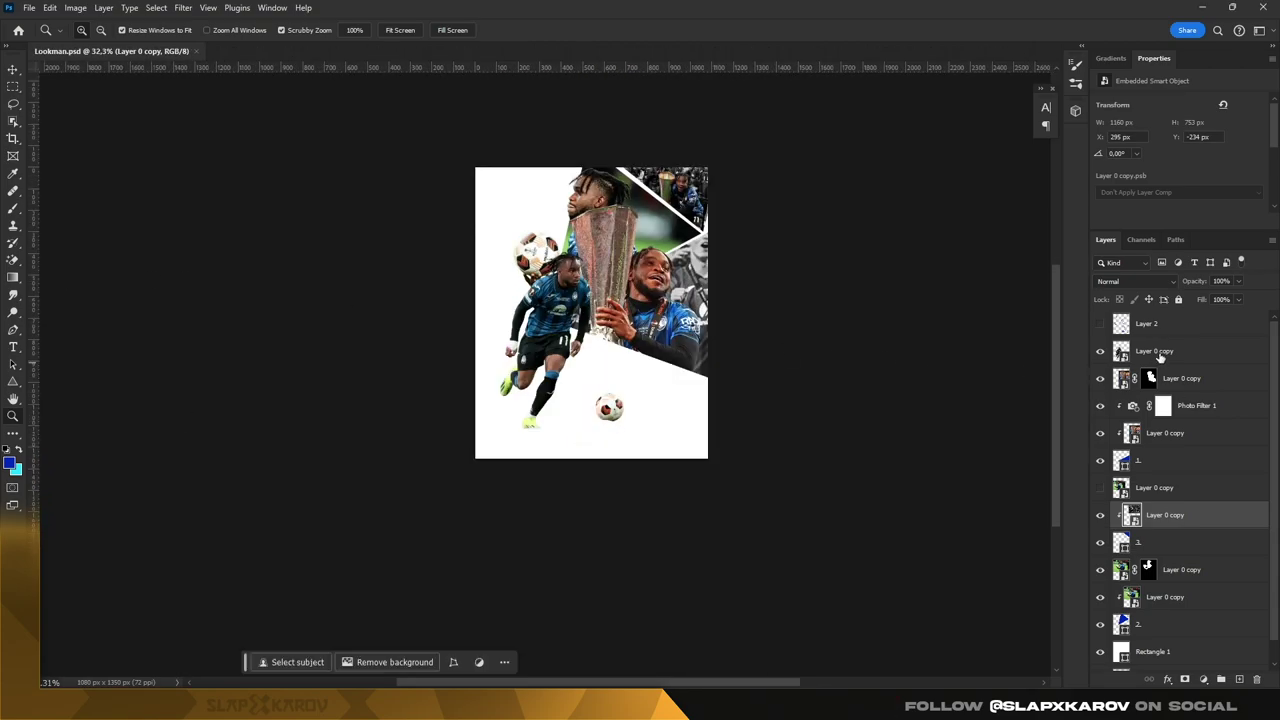
click(1221, 679)
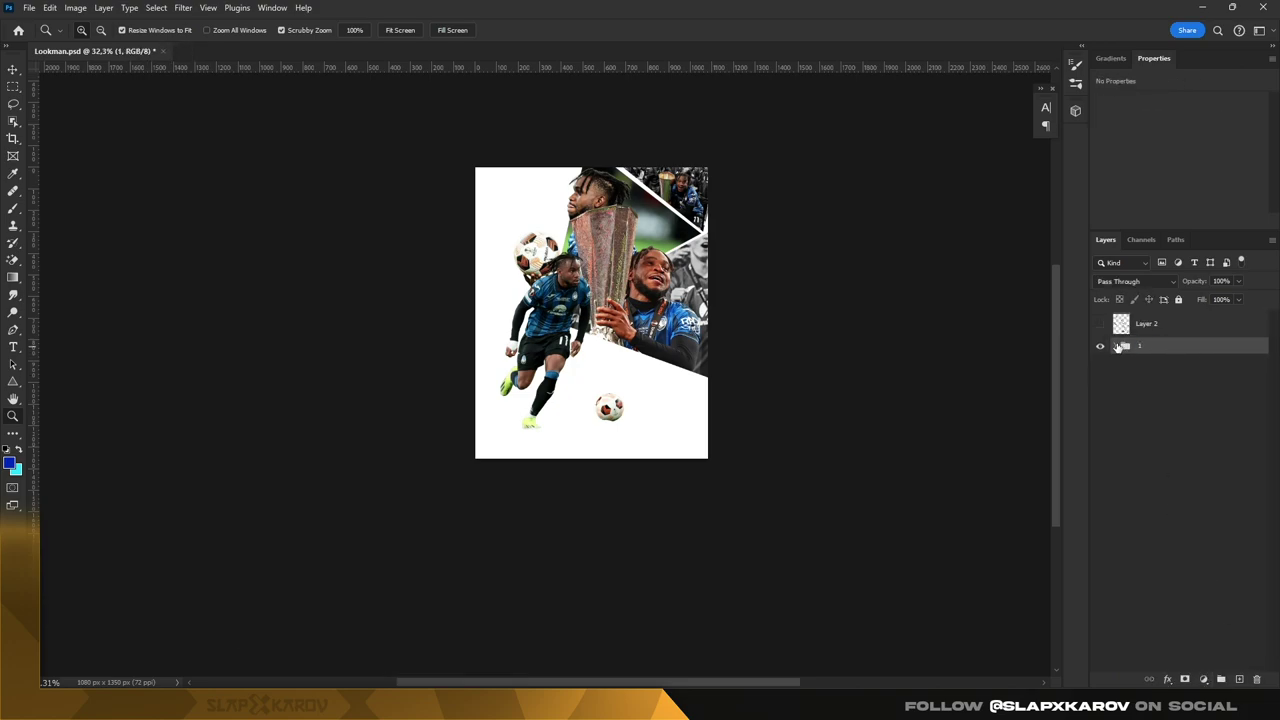
click(1118, 346)
Open the match-ball .webp, mask out its white background with Select Subject, and make it a Smart Object.
drag(572, 373, 587, 373)
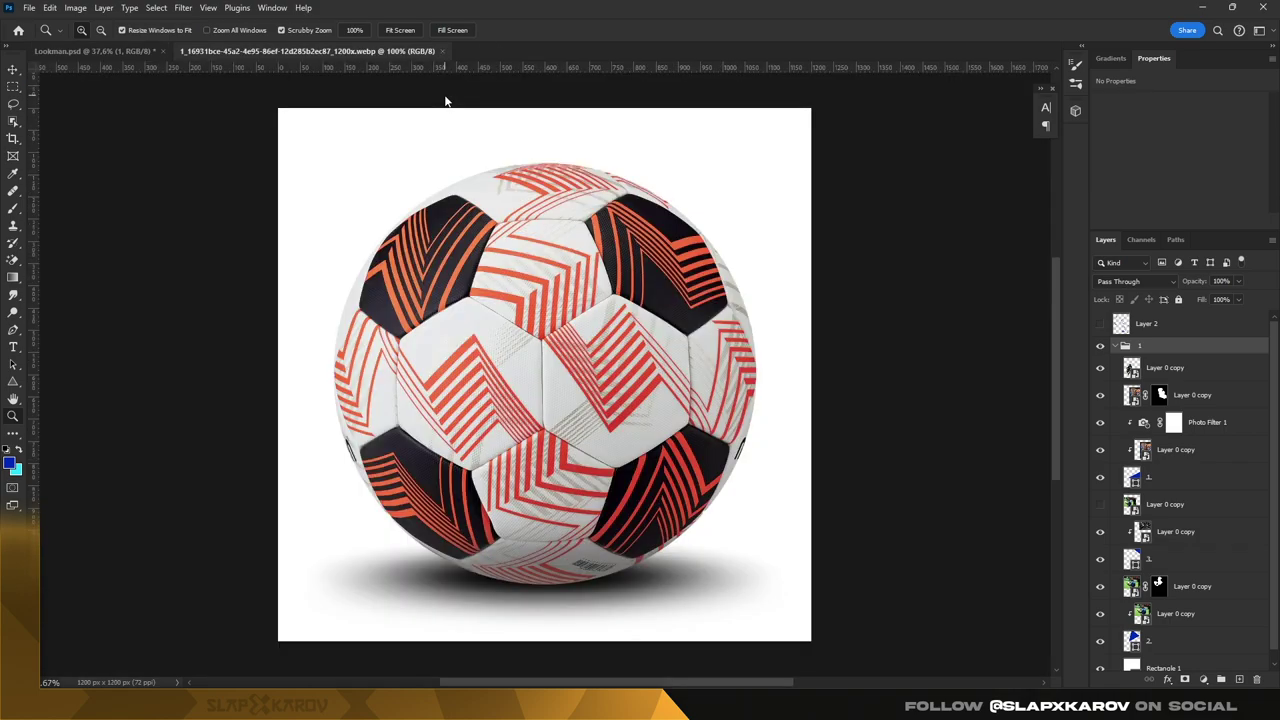
drag(20, 549, 440, 50)
click(1256, 325)
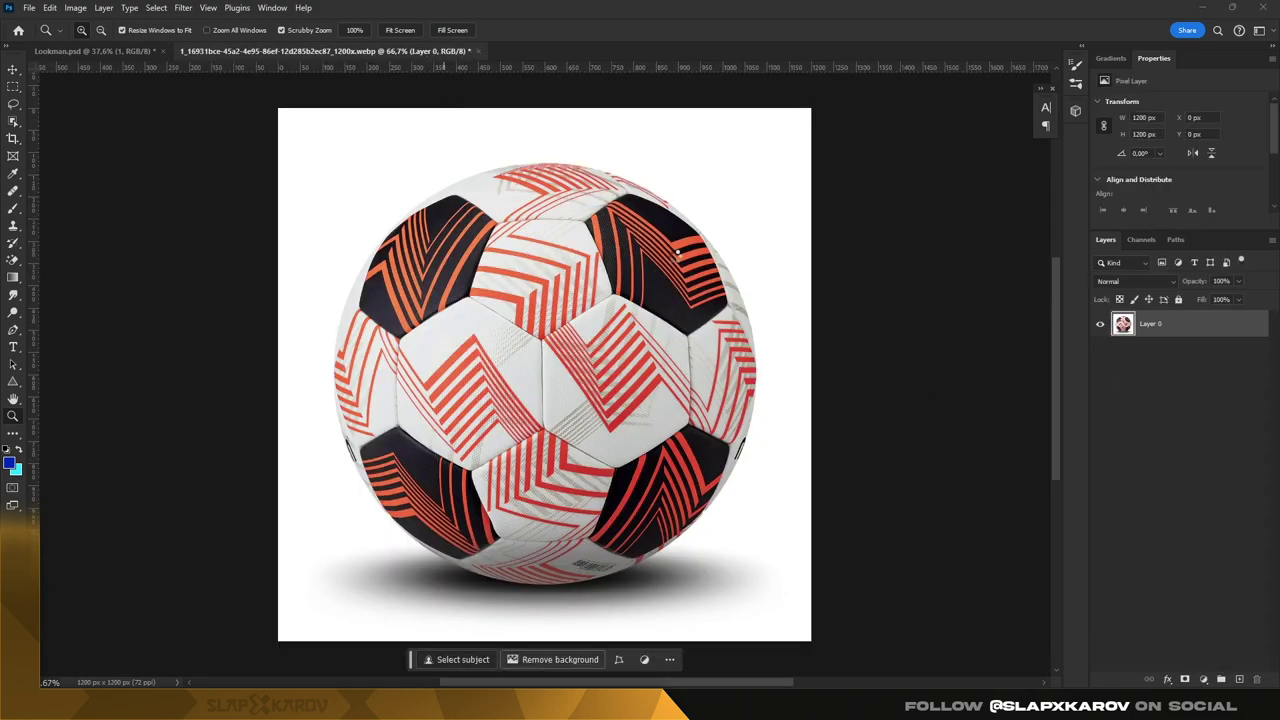
click(658, 277)
click(1185, 679)
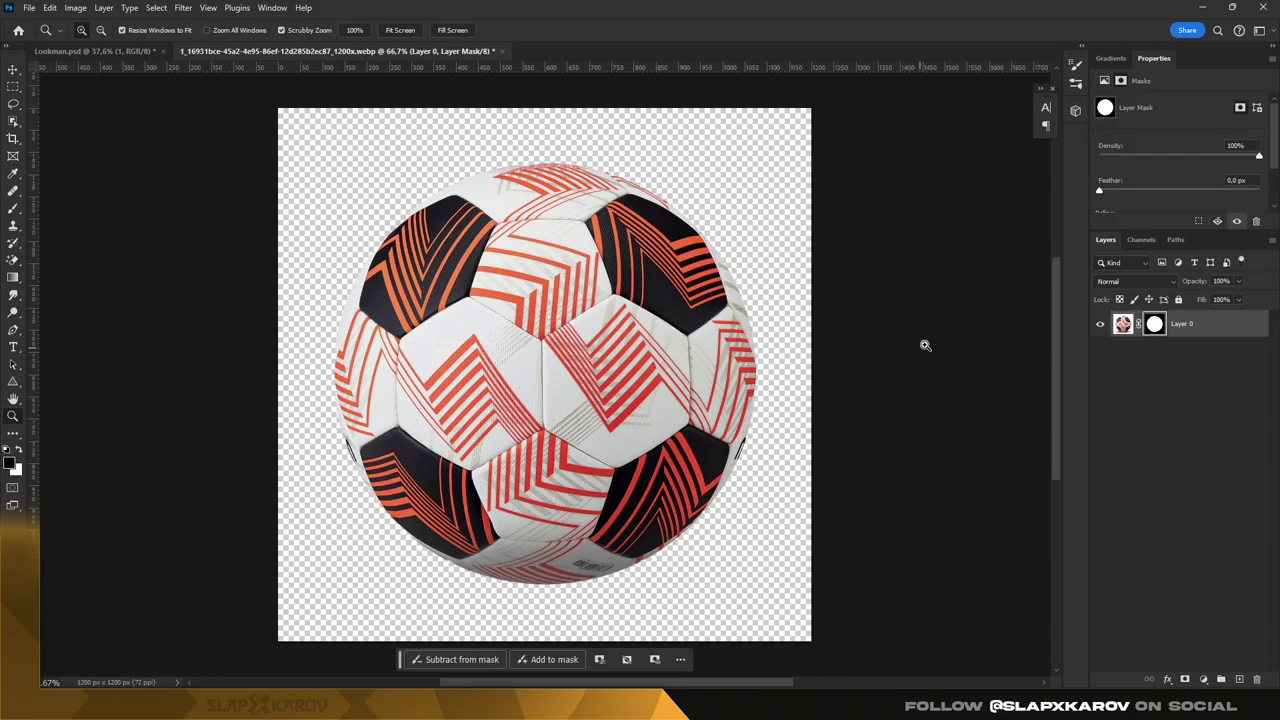
right_click(1193, 330)
click(1202, 570)
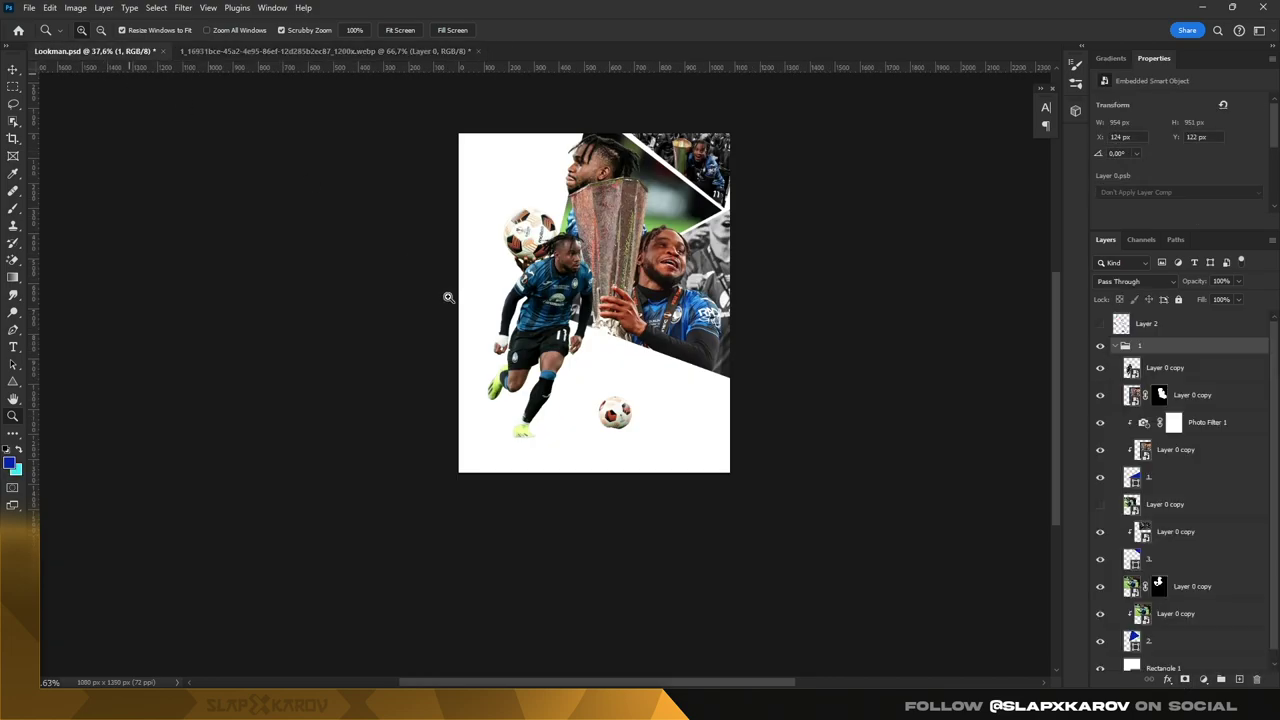
Mask the dribbling player layer to paint out the old ball, and shrink the new ball.
click(1185, 679)
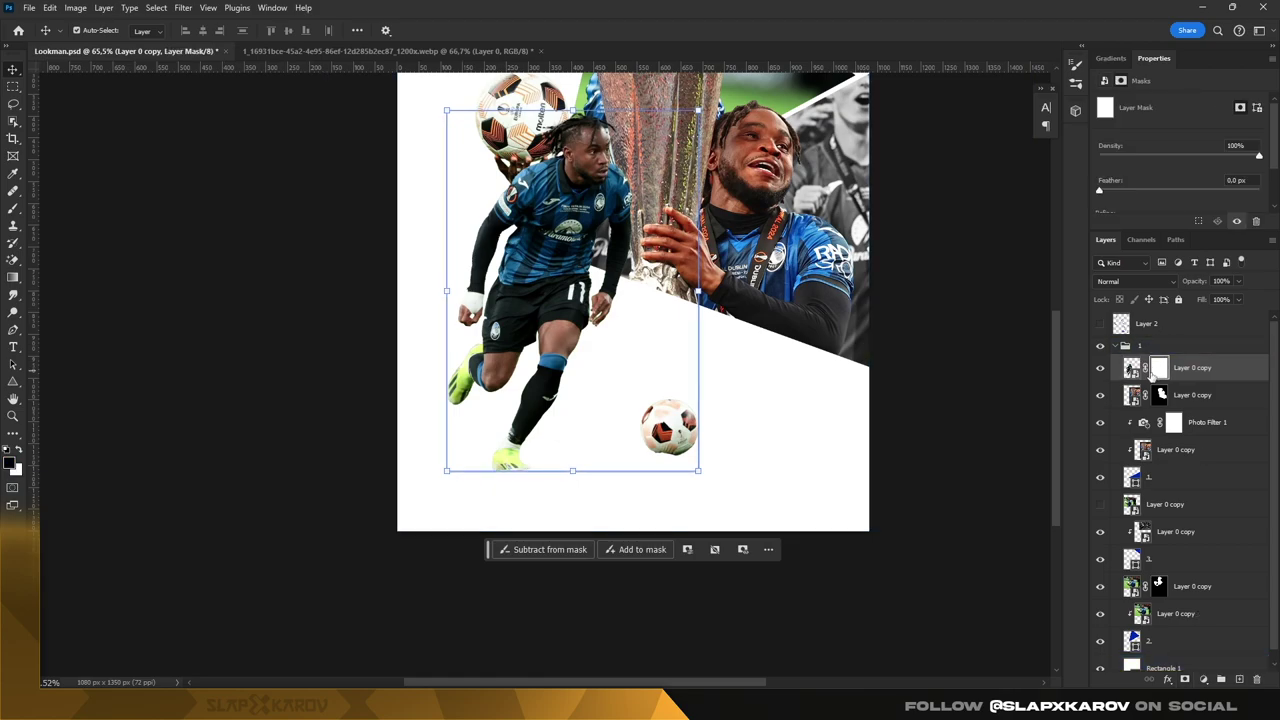
key(z)
mouse_move(600, 420)
mouse_down()
mouse_move(706, 444)
mouse_move(396, 358)
mouse_up()
key(b)
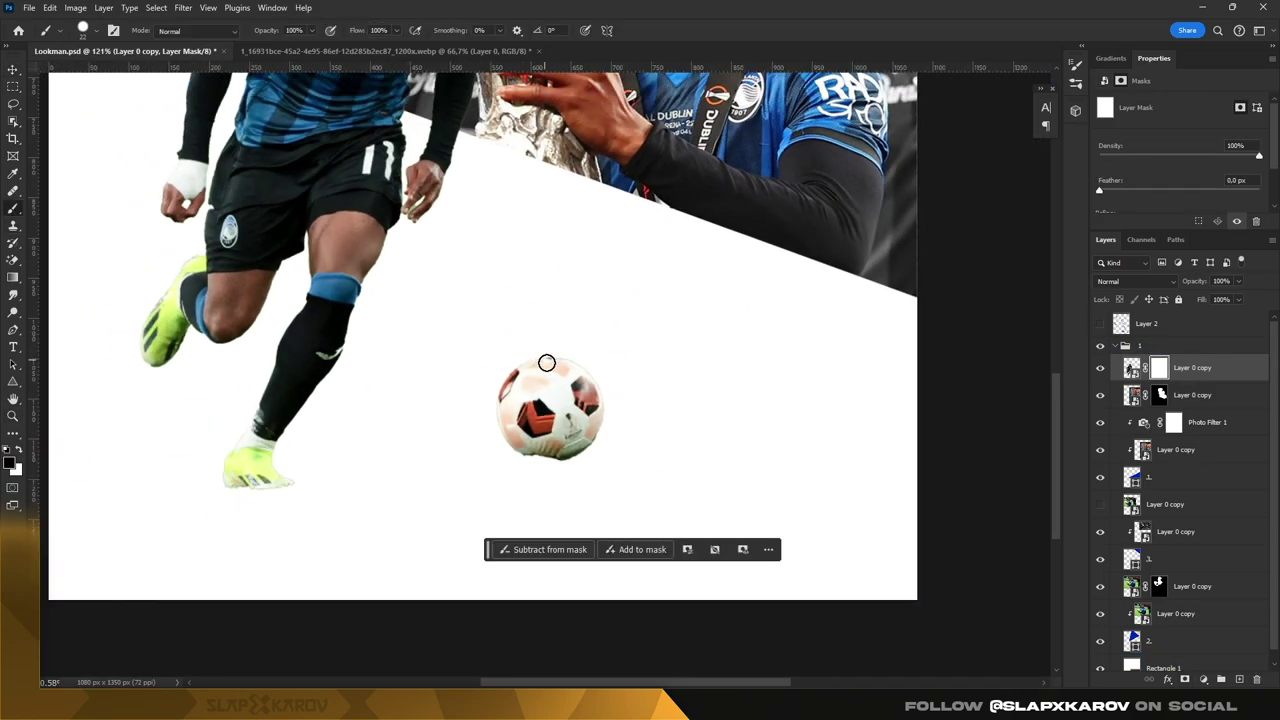
right_click(529, 345)
key(Escape)
drag(510, 365, 595, 385)
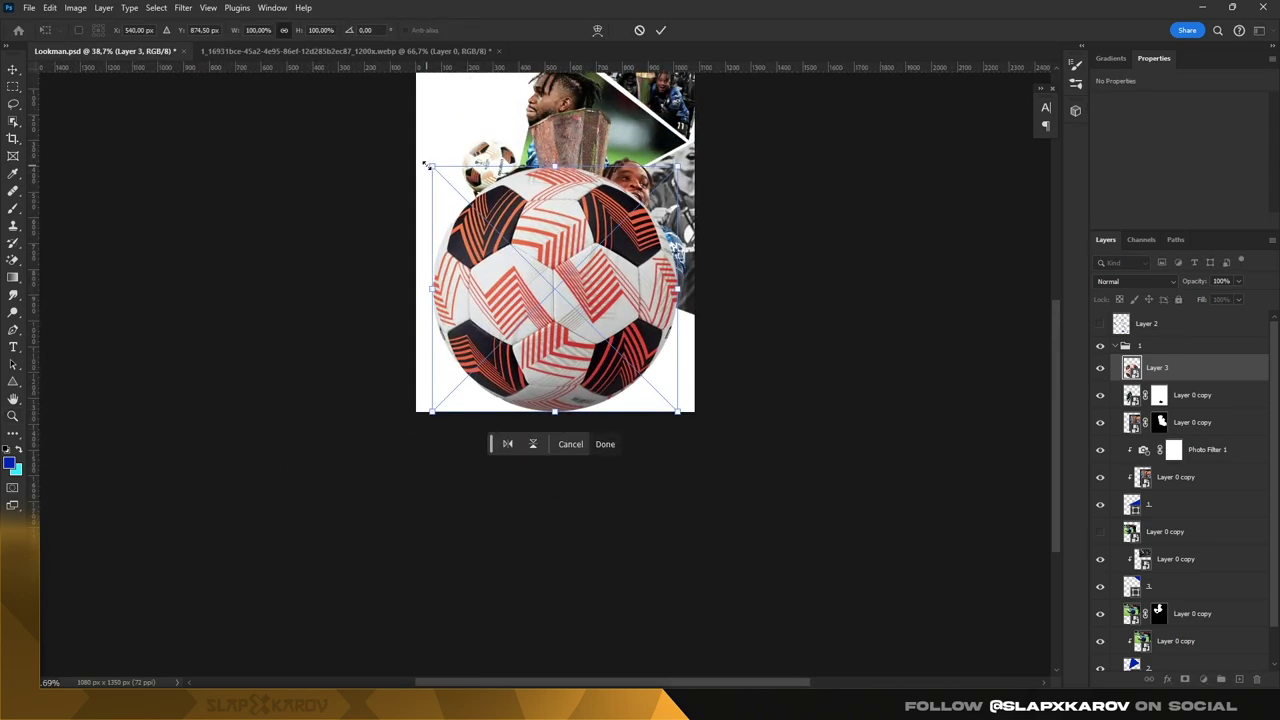
mouse_move(428, 165)
mouse_down()
mouse_move(534, 268)
mouse_move(556, 348)
mouse_move(600, 352)
mouse_up()
key(Return)
Resize and set the new ball (Layer 3) down at the dribbling player's foot.
key(z)
click(1100, 367)
click(1190, 395)
click(1159, 395)
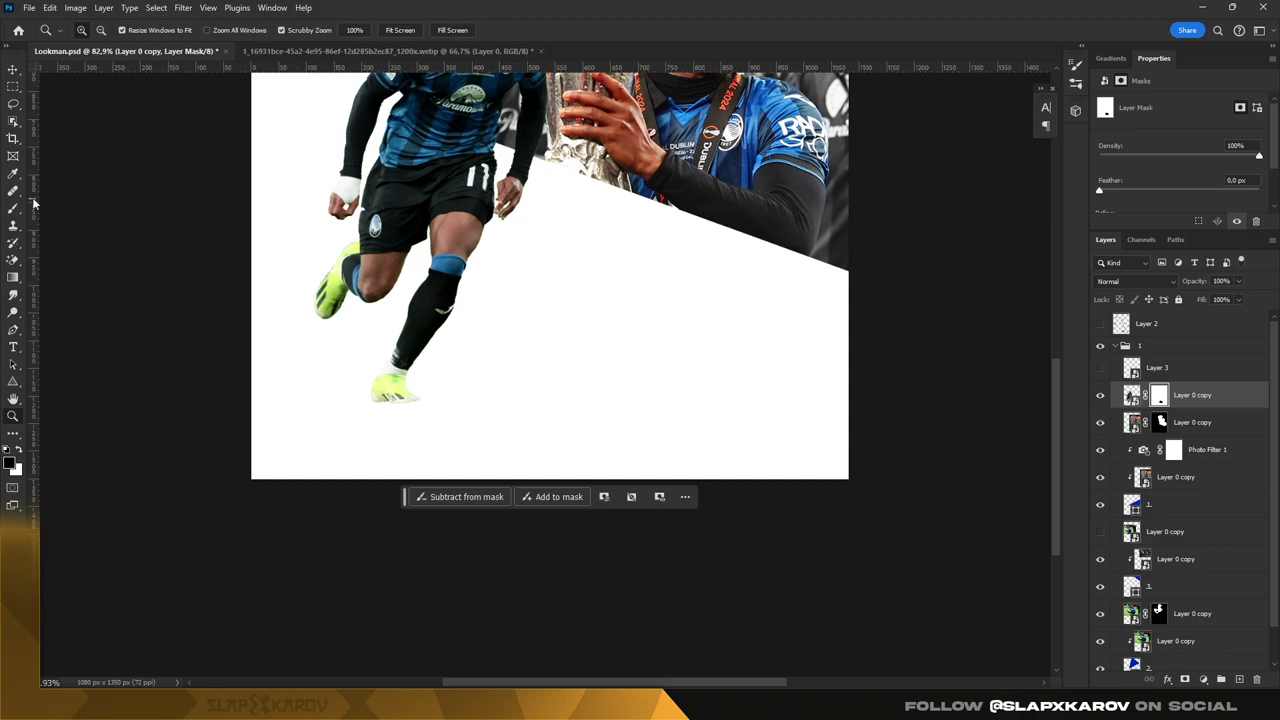
key(b)
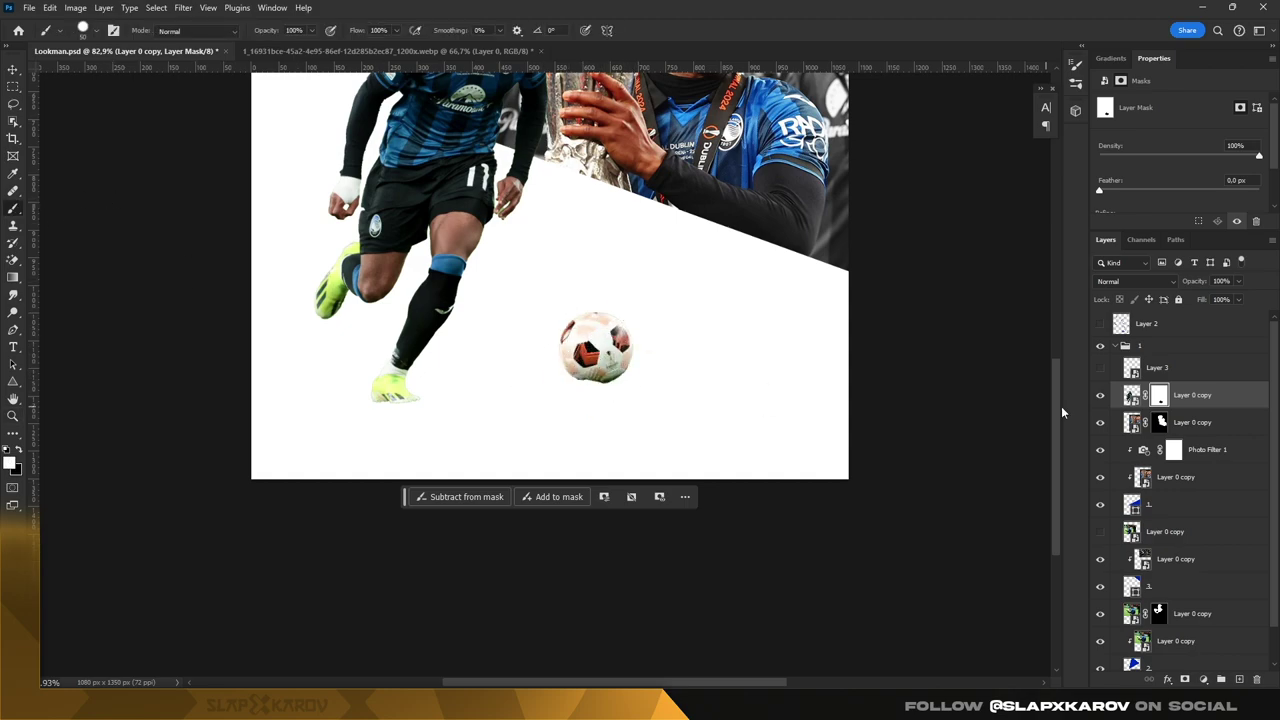
click(1100, 368)
click(1160, 368)
key(ctrl+t)
drag(556, 348, 676, 346)
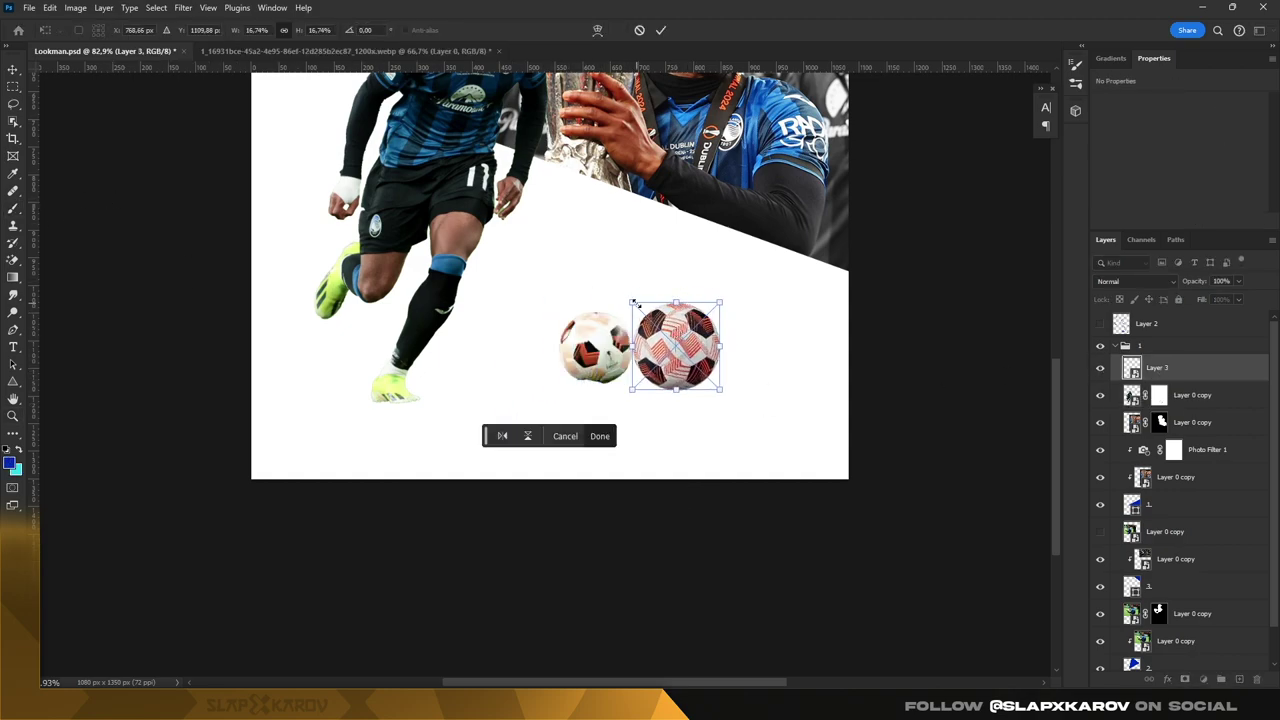
mouse_move(631, 303)
mouse_down()
mouse_move(650, 312)
mouse_move(638, 300)
mouse_up()
mouse_move(676, 346)
mouse_down()
mouse_move(600, 348)
mouse_move(585, 330)
mouse_move(477, 352)
mouse_up()
key(Return)
Mask out the remaining right-hand edge of the old ball on the player layer.
click(1195, 395)
click(1159, 395)
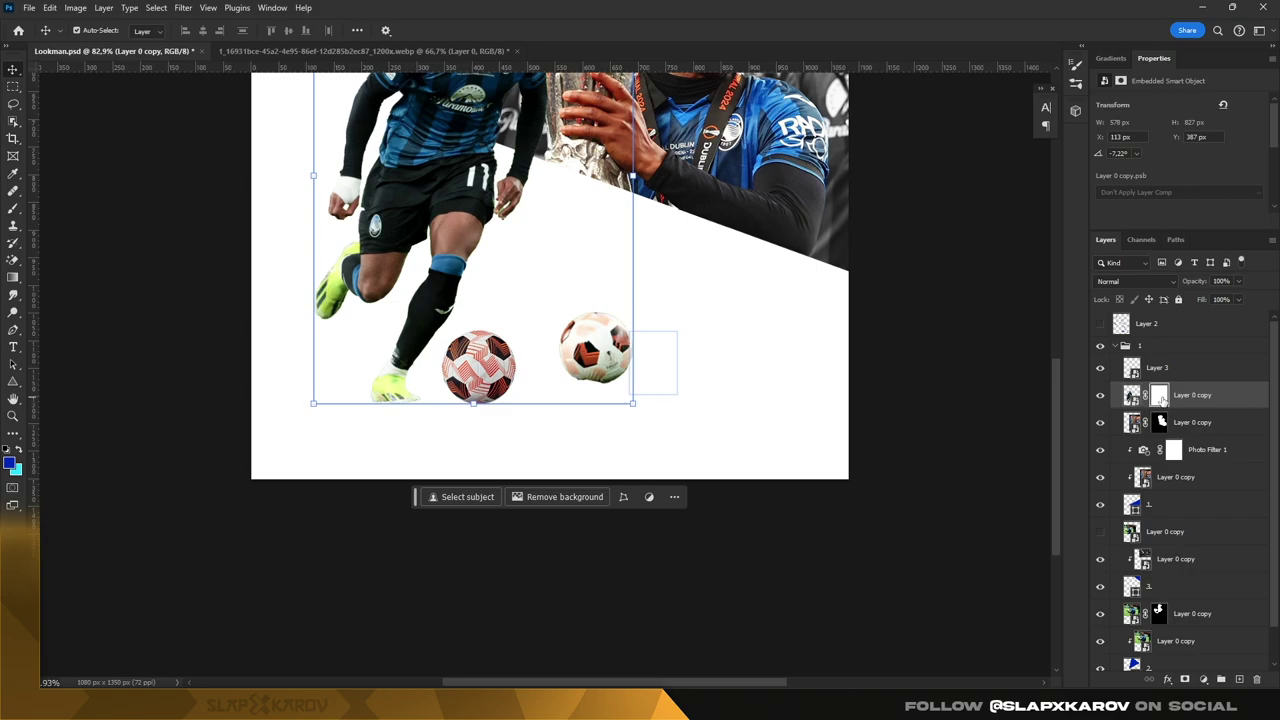
key(b)
drag(585, 325, 598, 336)
ctrl+click(480, 365)
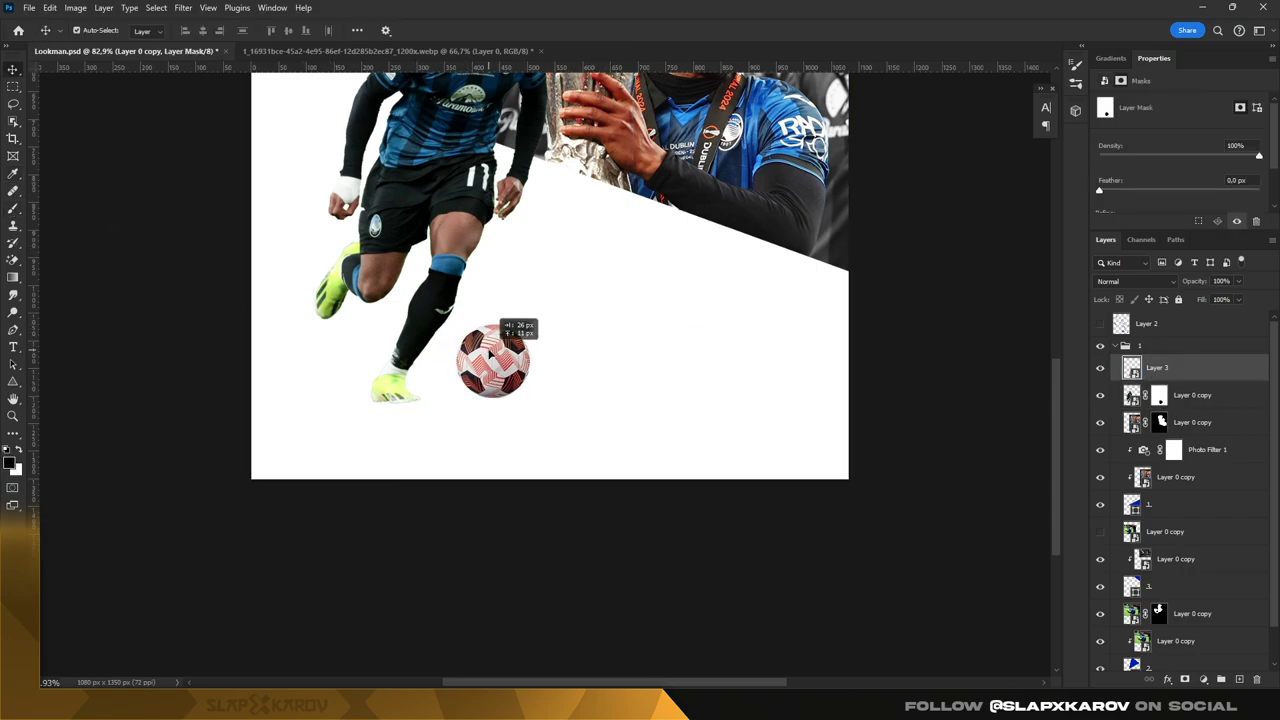
key(z)
key(ctrl+minus)
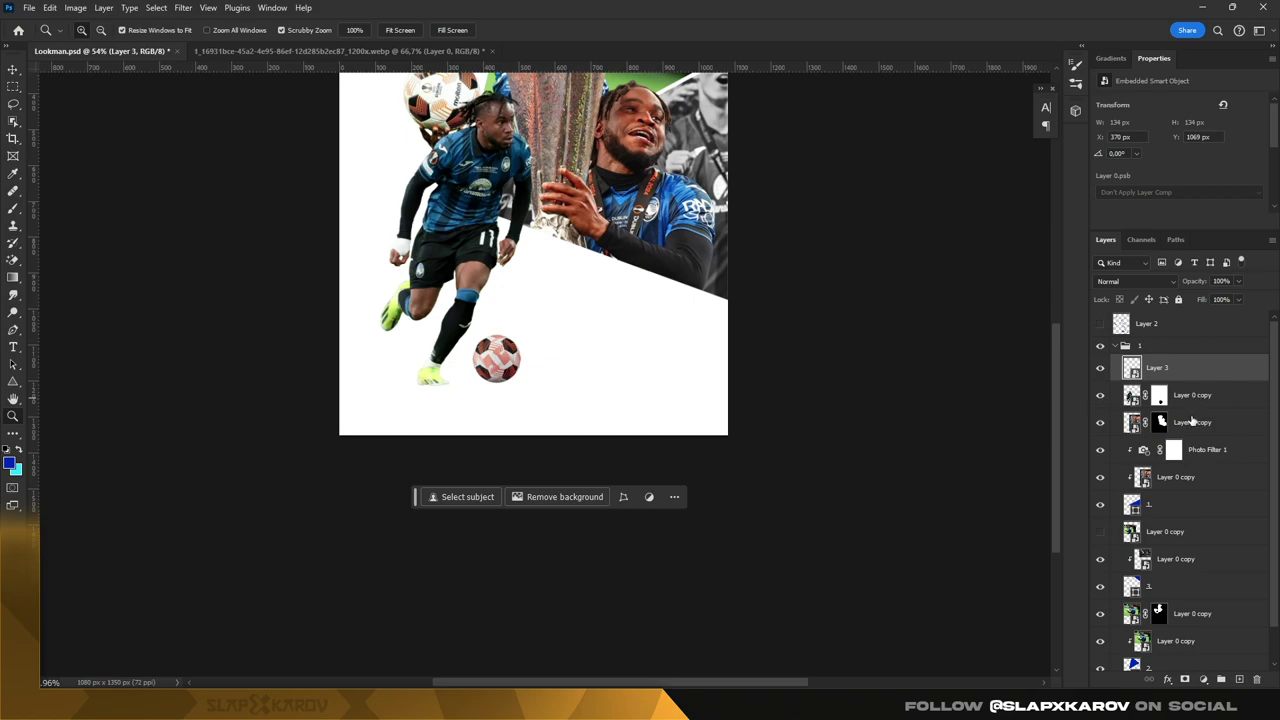
Add a black (000000) Solid Color fill layer above the player with its mask inverted.
click(1192, 421)
click(1203, 679)
click(1195, 450)
text(000000)
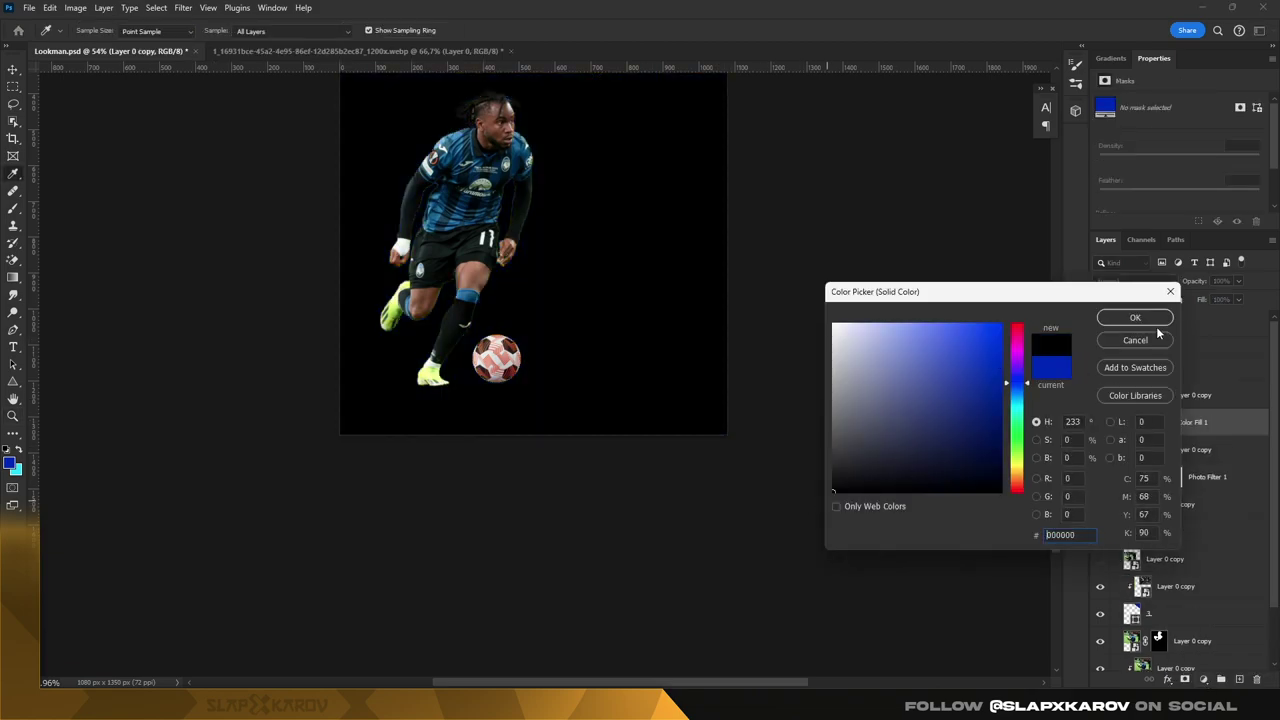
click(1135, 318)
key(ctrl+i)
Paint a soft white stroke on the fill mask to form a shadow under the foot and ball.
click(458, 379)
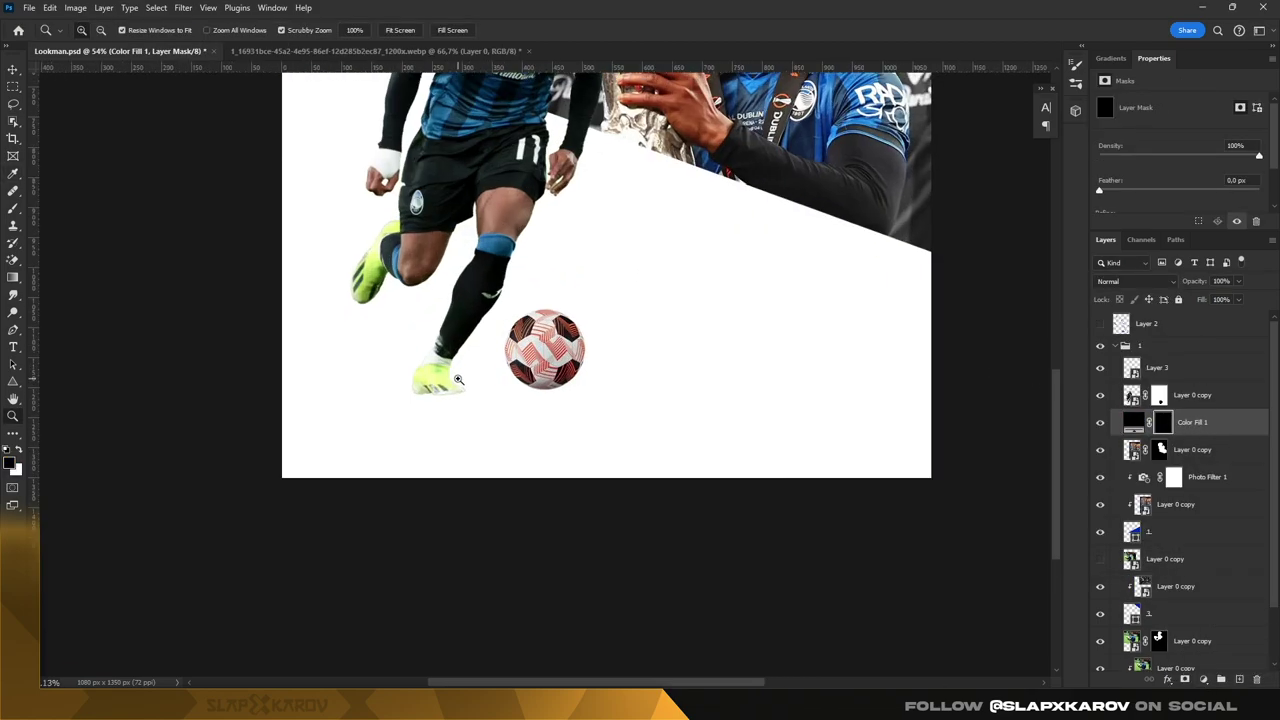
click(458, 379)
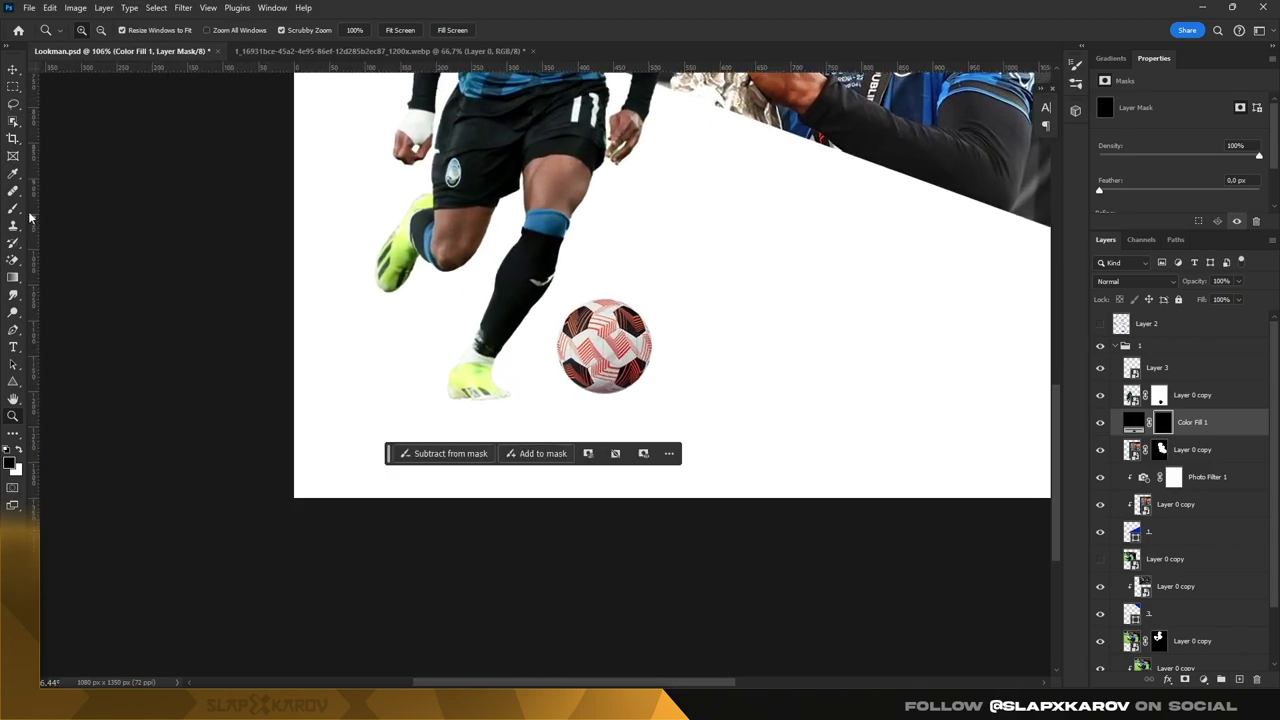
key(b)
right_click(580, 403)
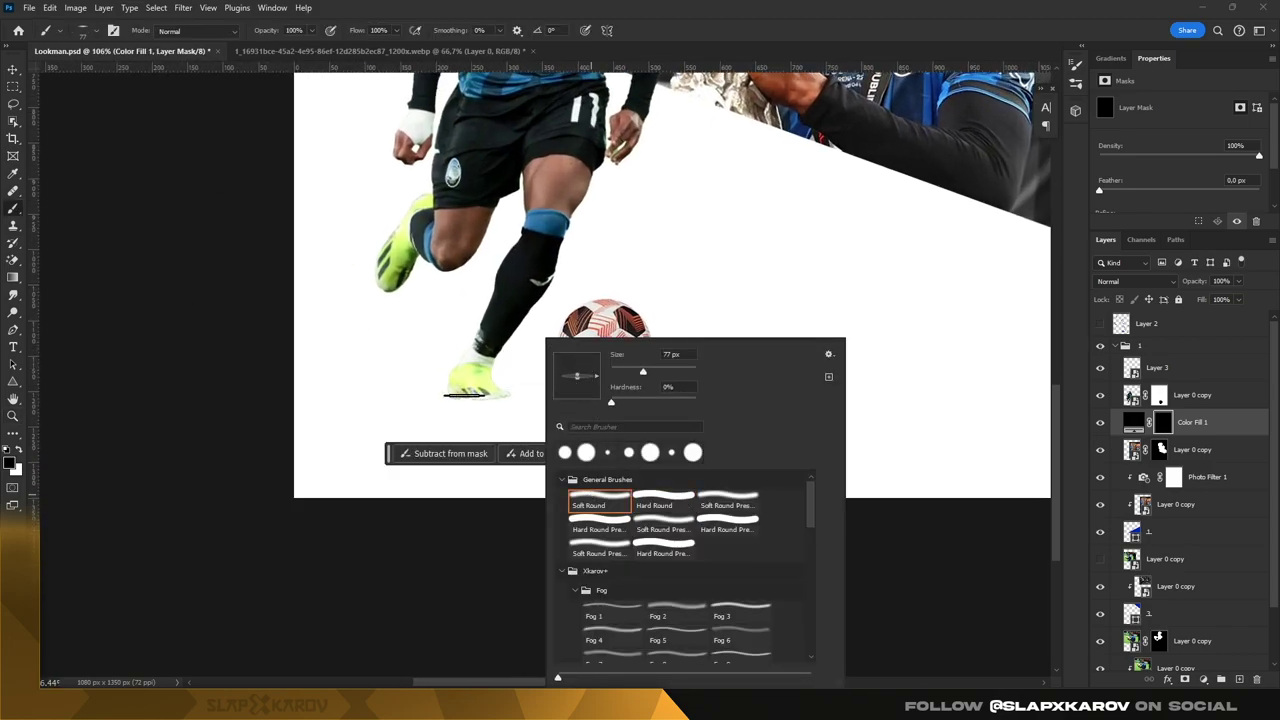
drag(370, 398, 520, 398)
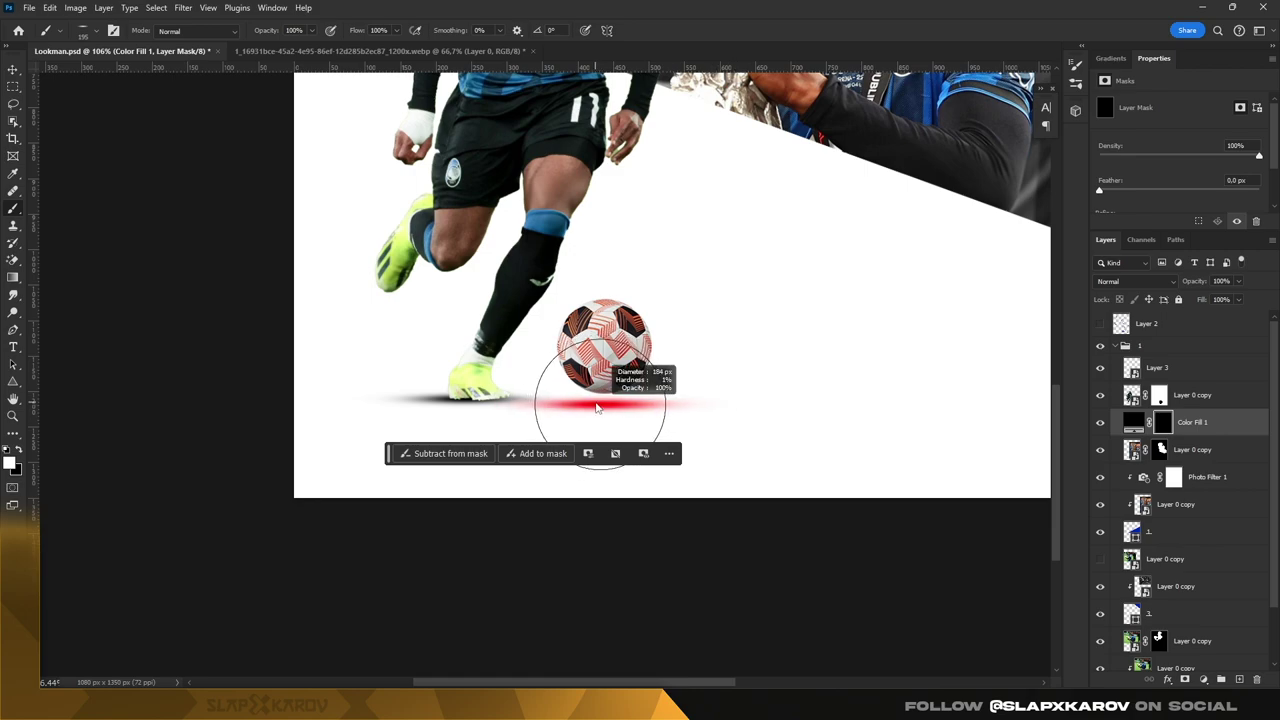
key(ctrl+z)
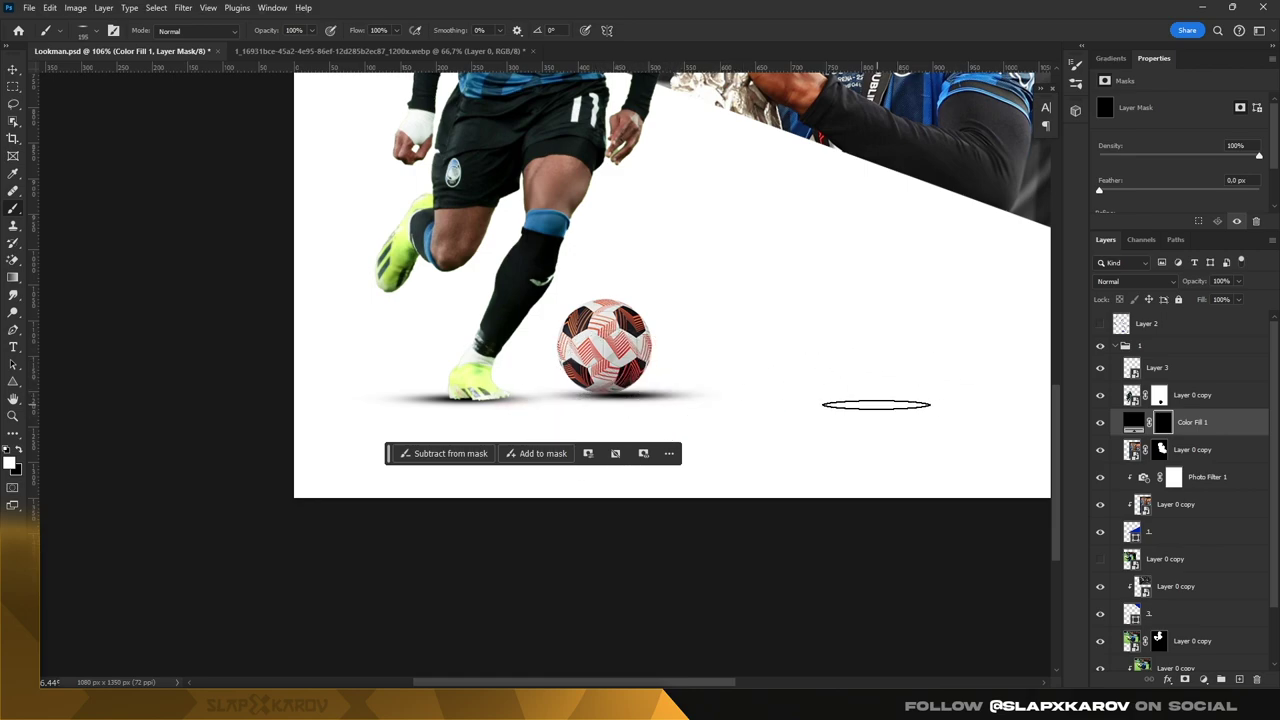
key(ctrl+z)
key(z)
drag(707, 411, 783, 376)
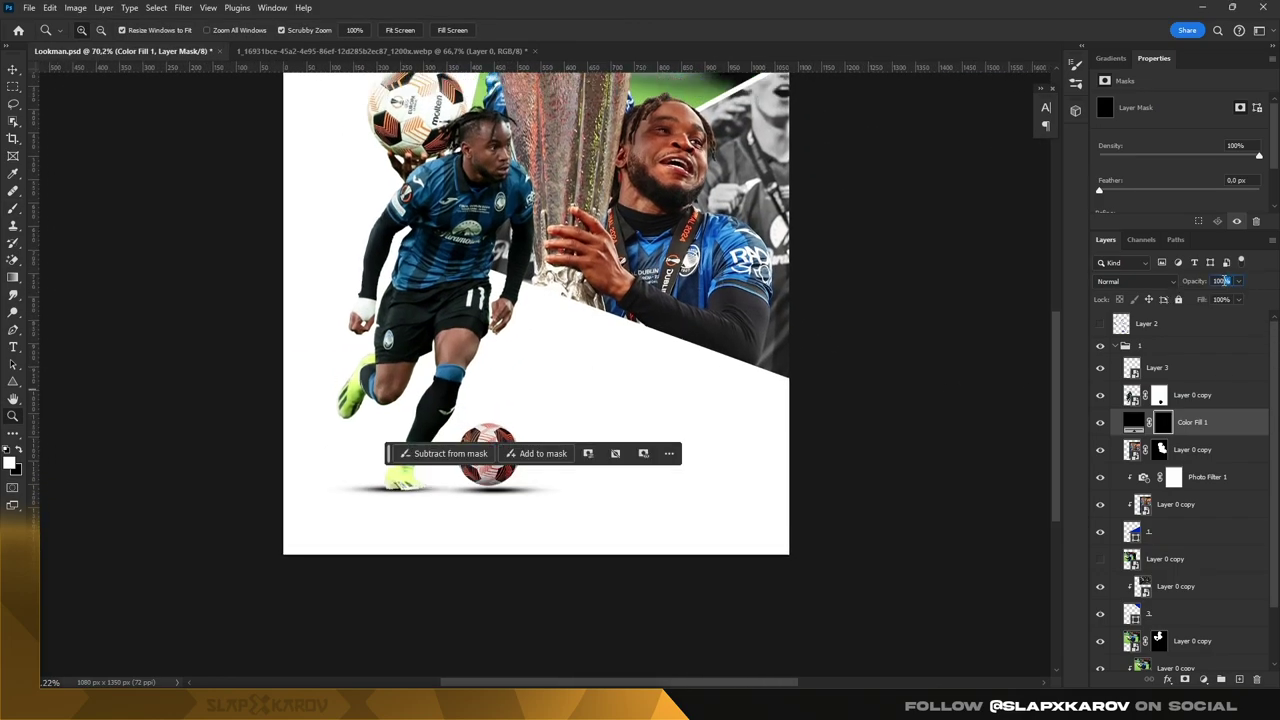
click(1148, 347)
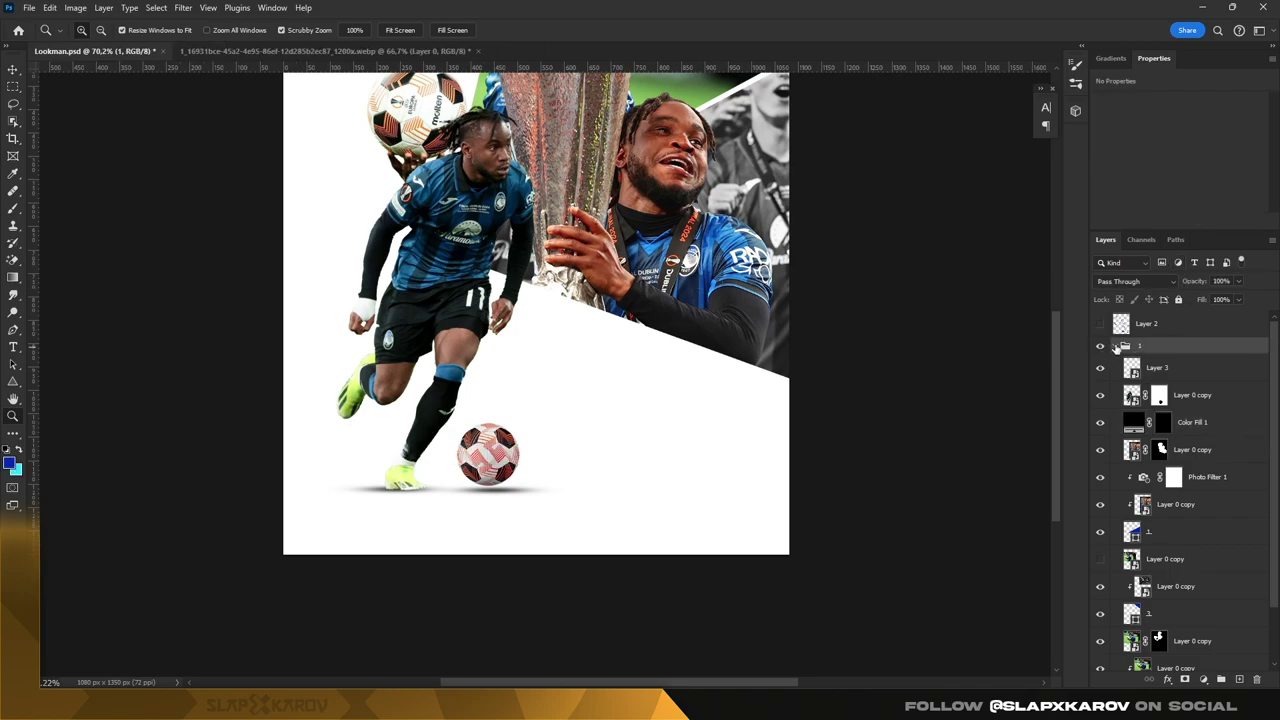
drag(700, 330, 681, 325)
Add a Color Lookup adjustment layer and preview 3DLUT looks down to Soft_Warming.
click(1203, 679)
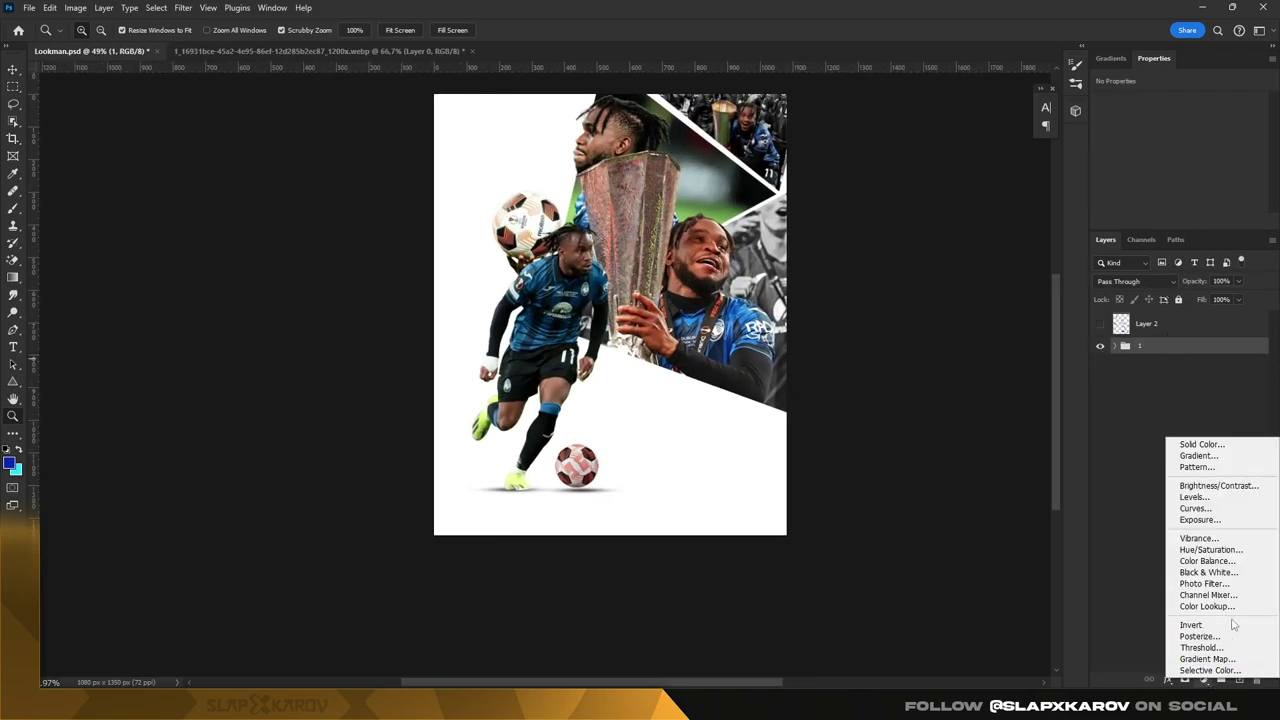
click(1220, 610)
click(1179, 105)
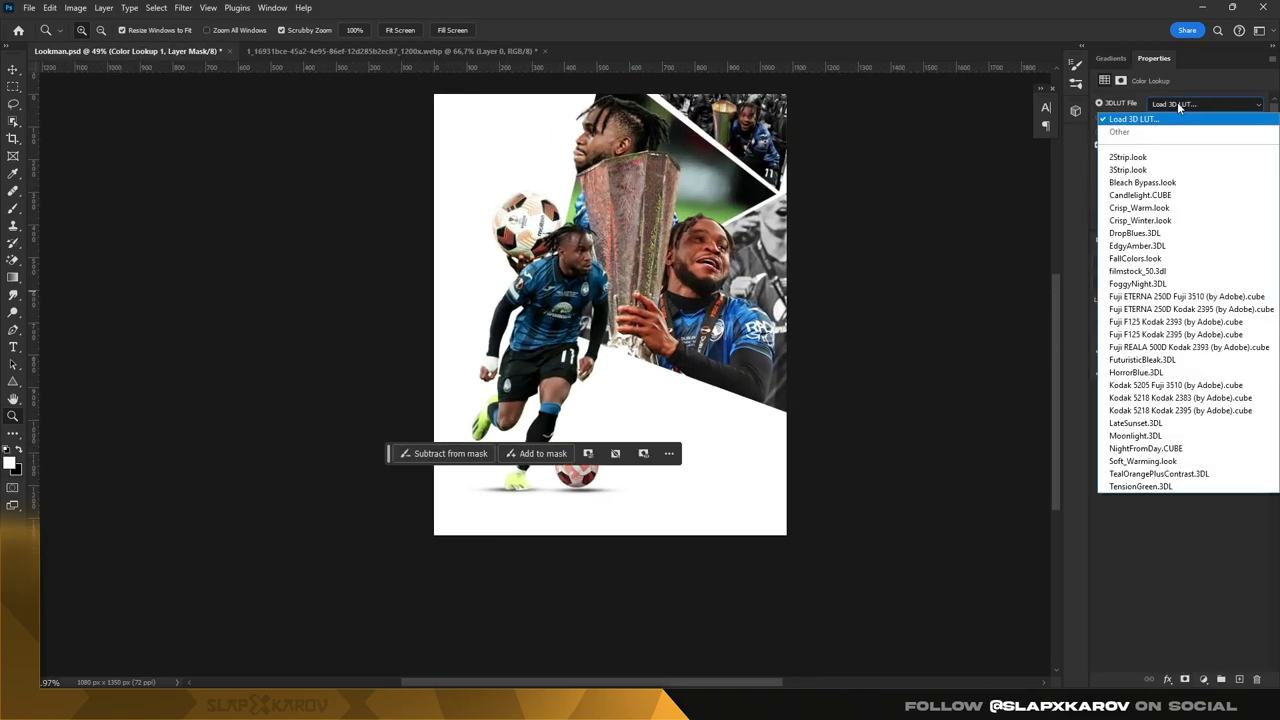
click(1134, 163)
key(Down)
key(Down)
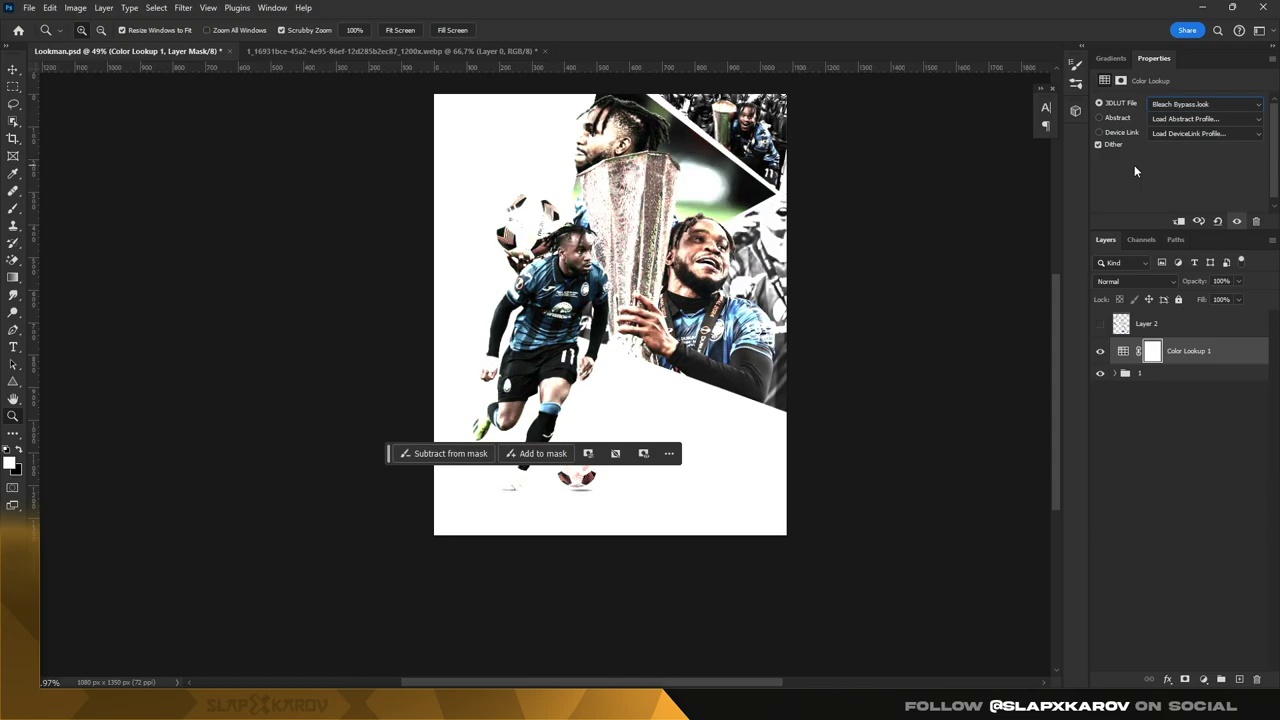
key(Down)
key(Down)
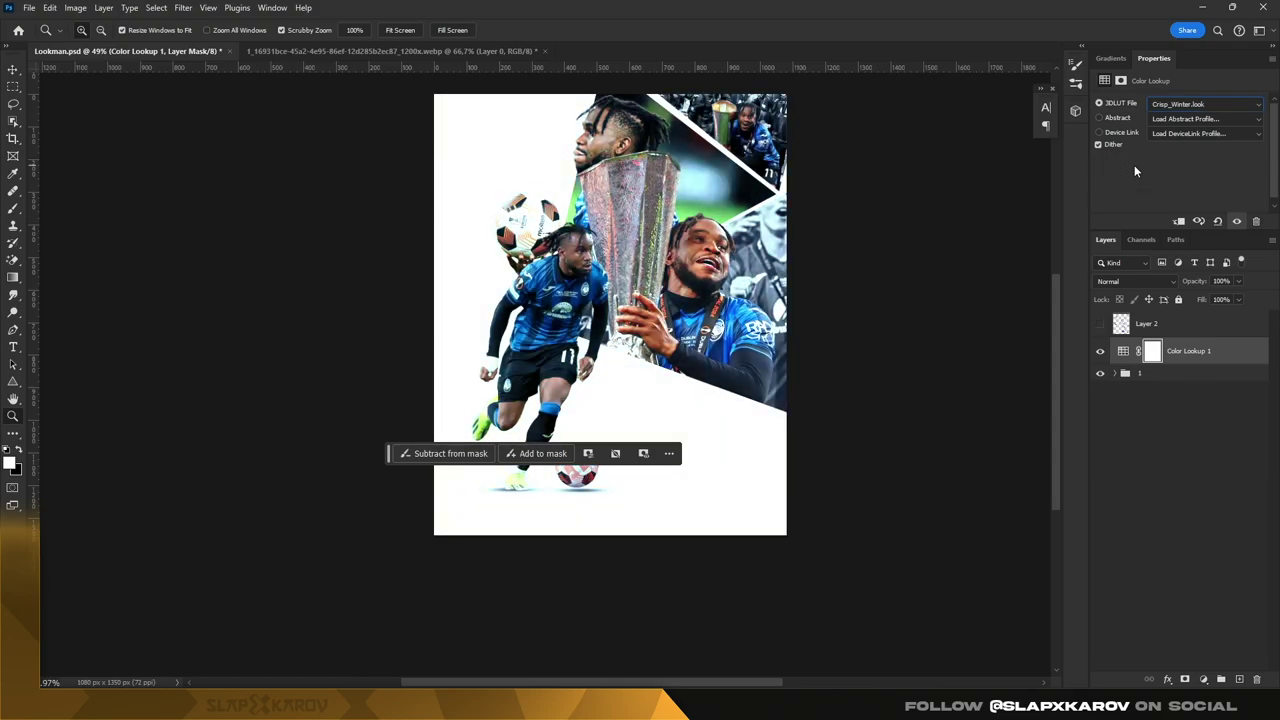
key(Down)
key(Down)
key(Down)
key(Down)
key(Down)
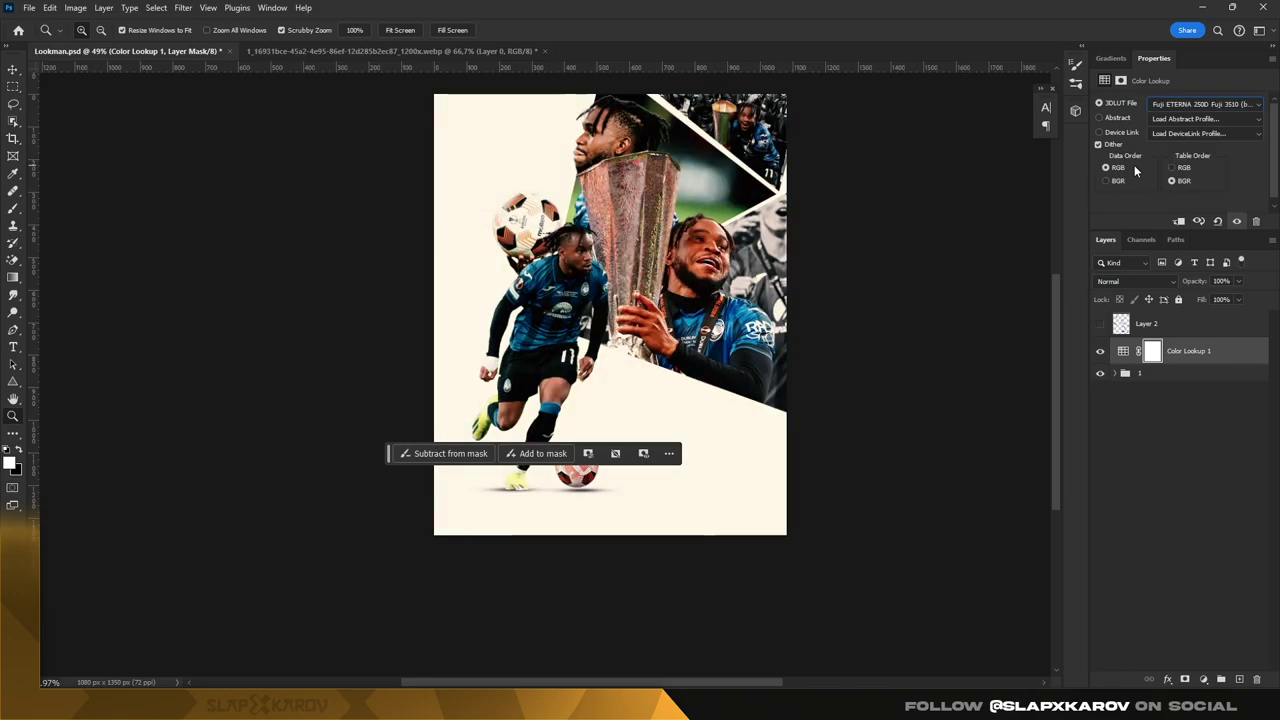
key(Down)
key(Down)
key(Down)
key(Down)
key(Down)
key(Down)
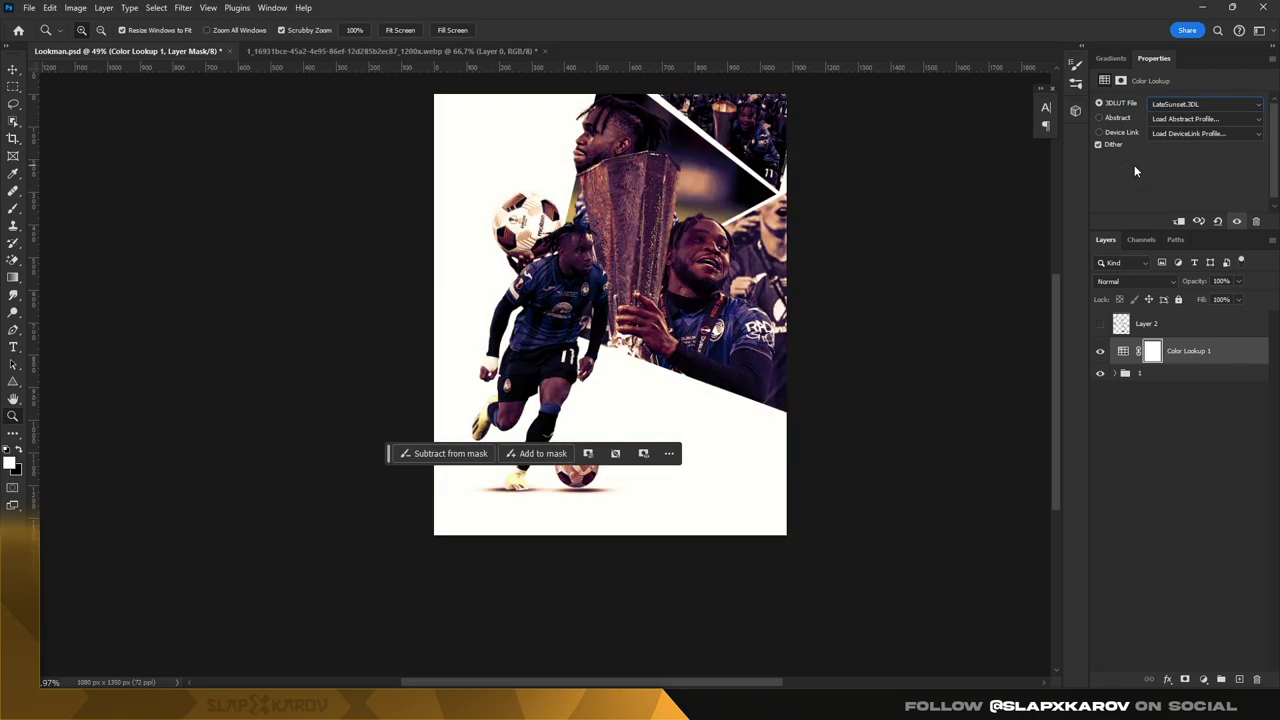
key(Down)
key(Down)
key(Down)
key(Down)
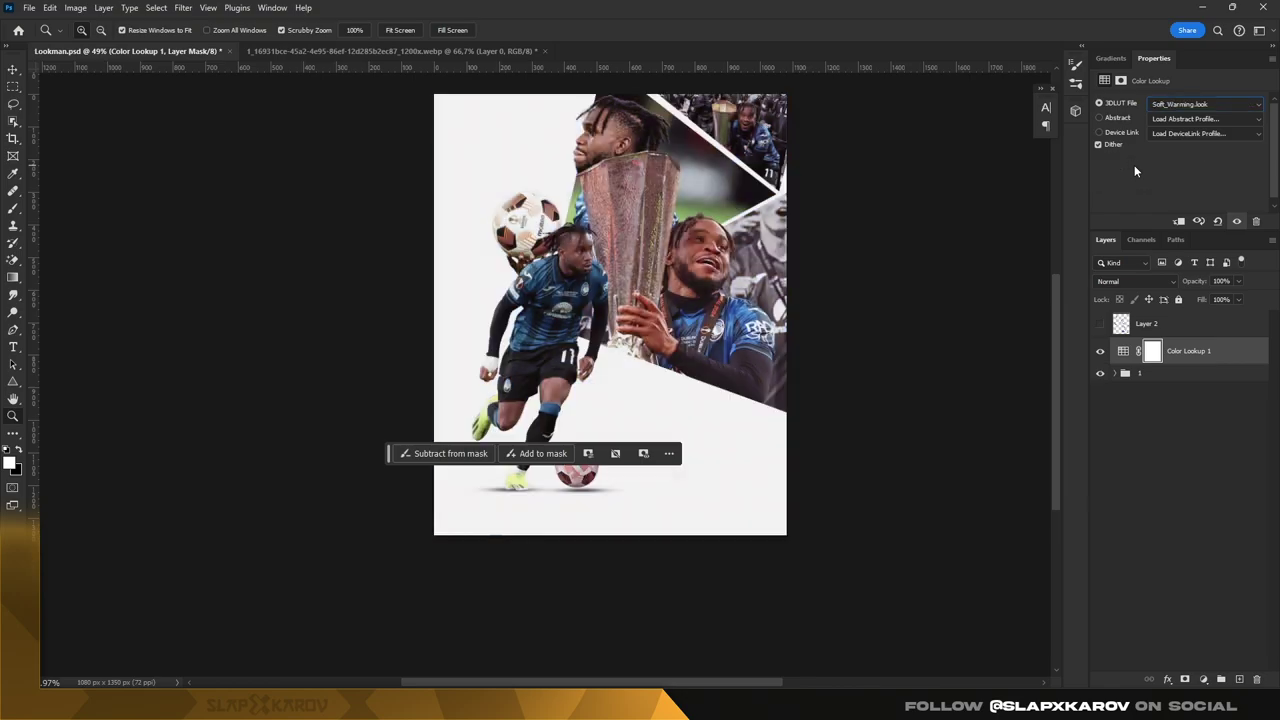
key(Down)
Settle on LateSunset.3DL and switch the Color Lookup layer off.
key(Up)
key(Up)
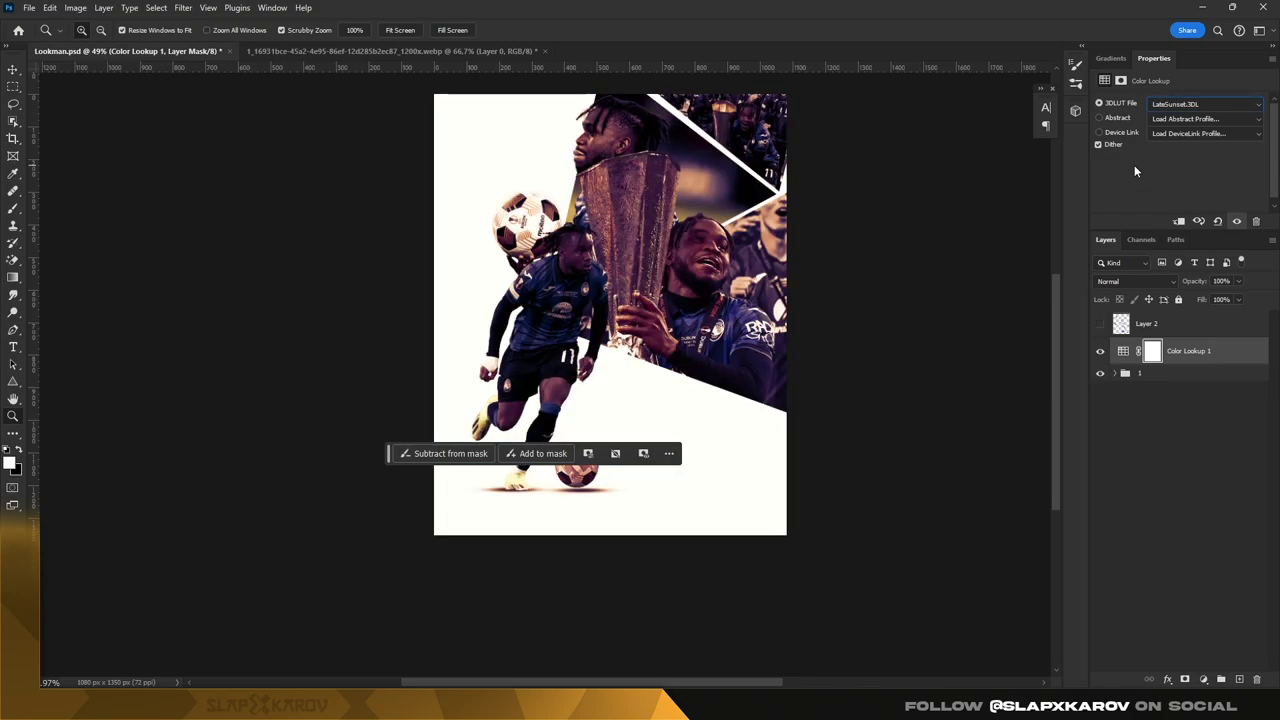
key(Up)
click(1100, 351)
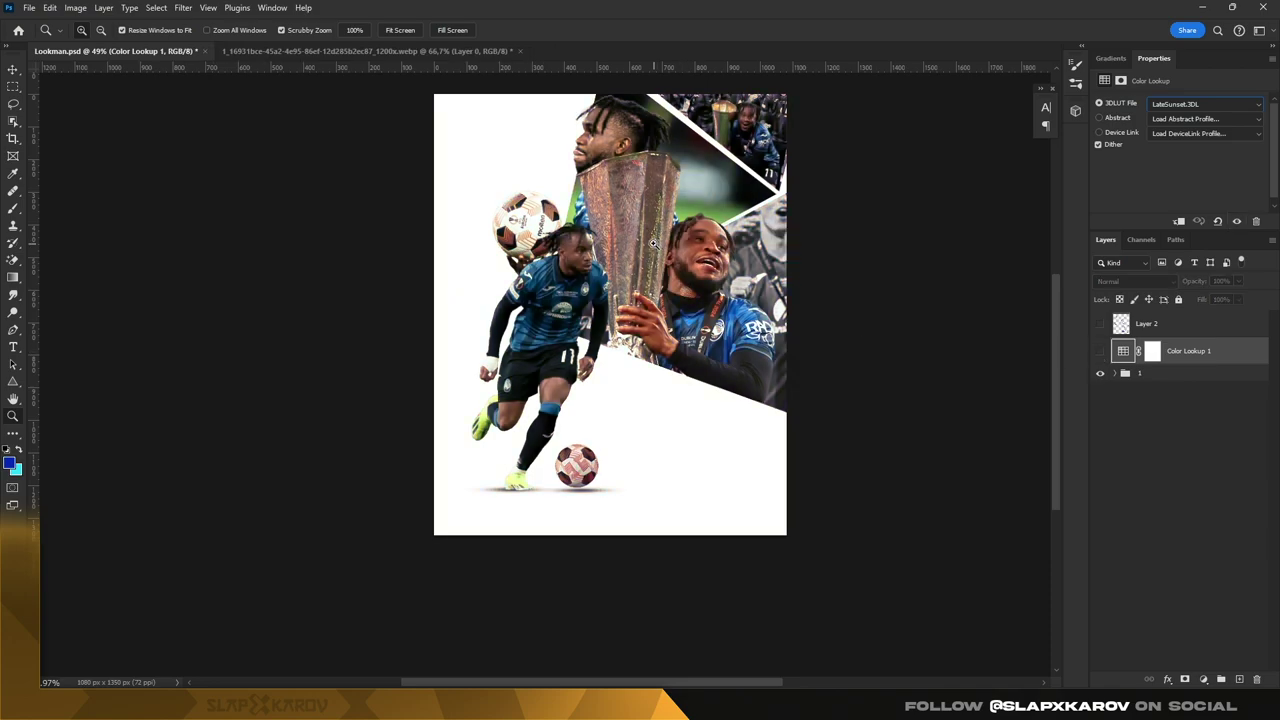
scroll(1066, 316, down, 1)
Expand group 1 and select Rectangle 1, the 1080×1350 background, to show its Shape Properties.
click(1117, 374)
click(1117, 374)
scroll(1211, 554, down, 3)
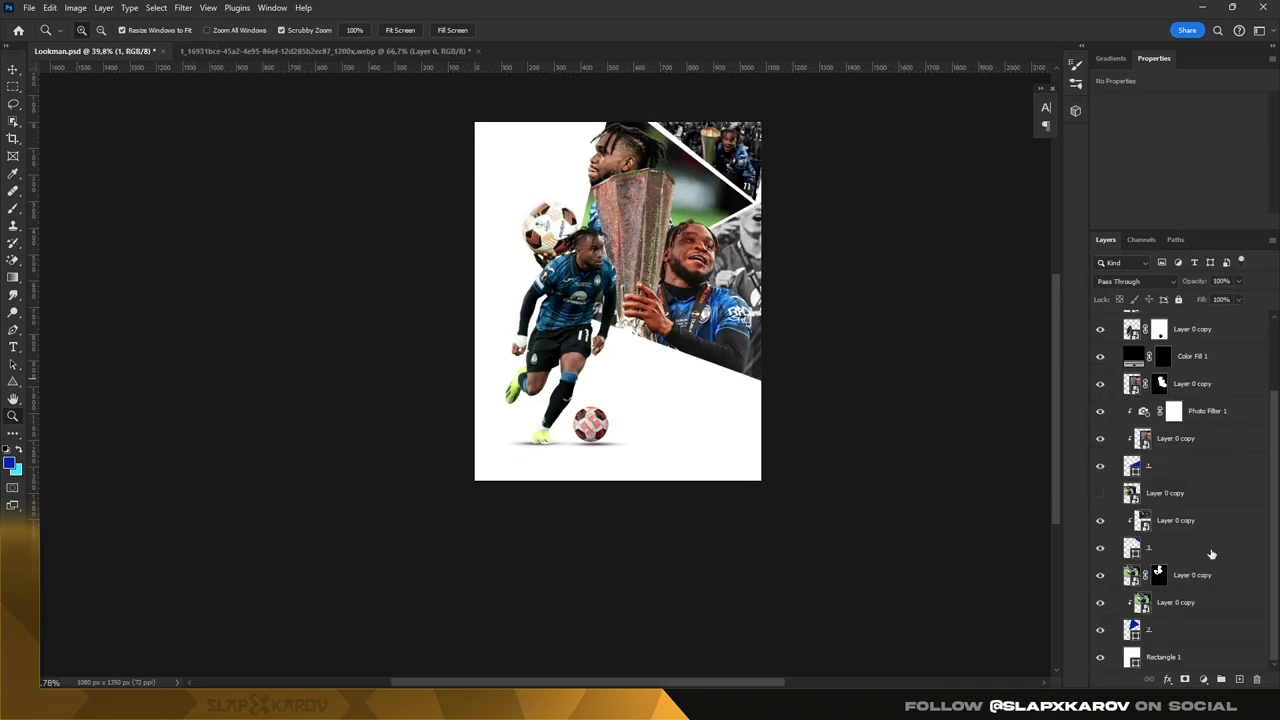
click(1178, 657)
scroll(656, 185, up, 2)
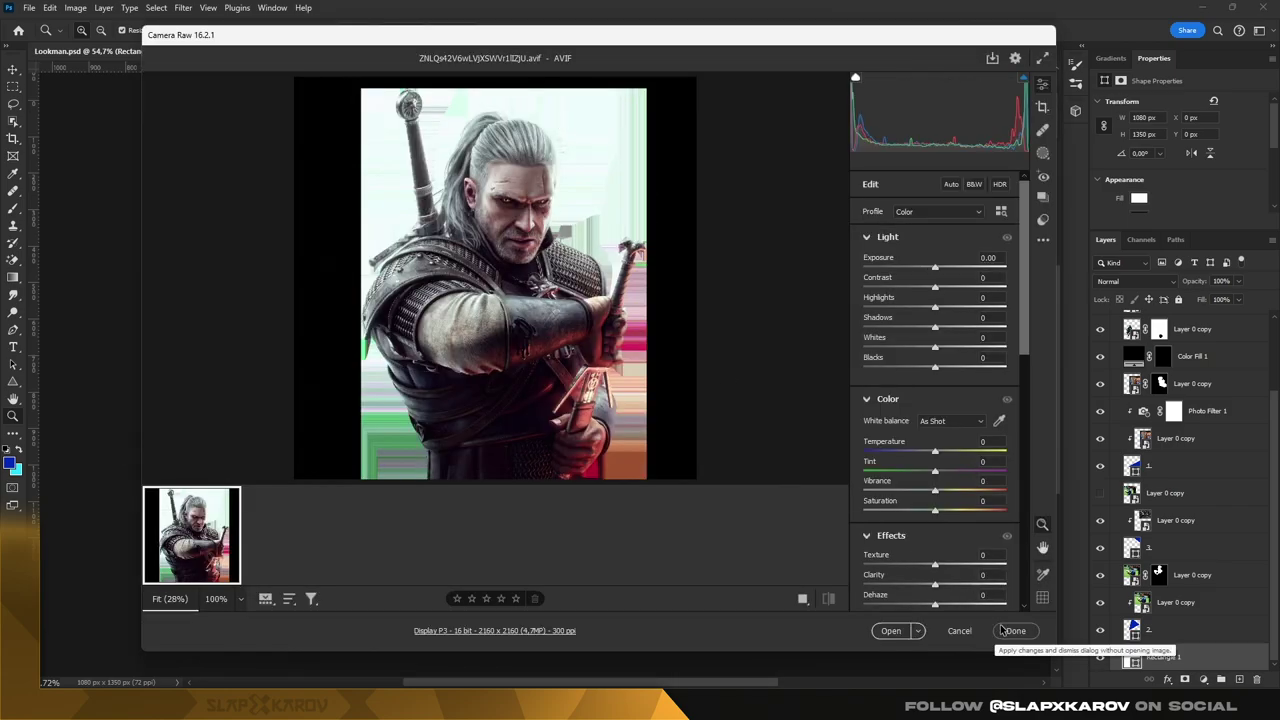
click(1003, 630)
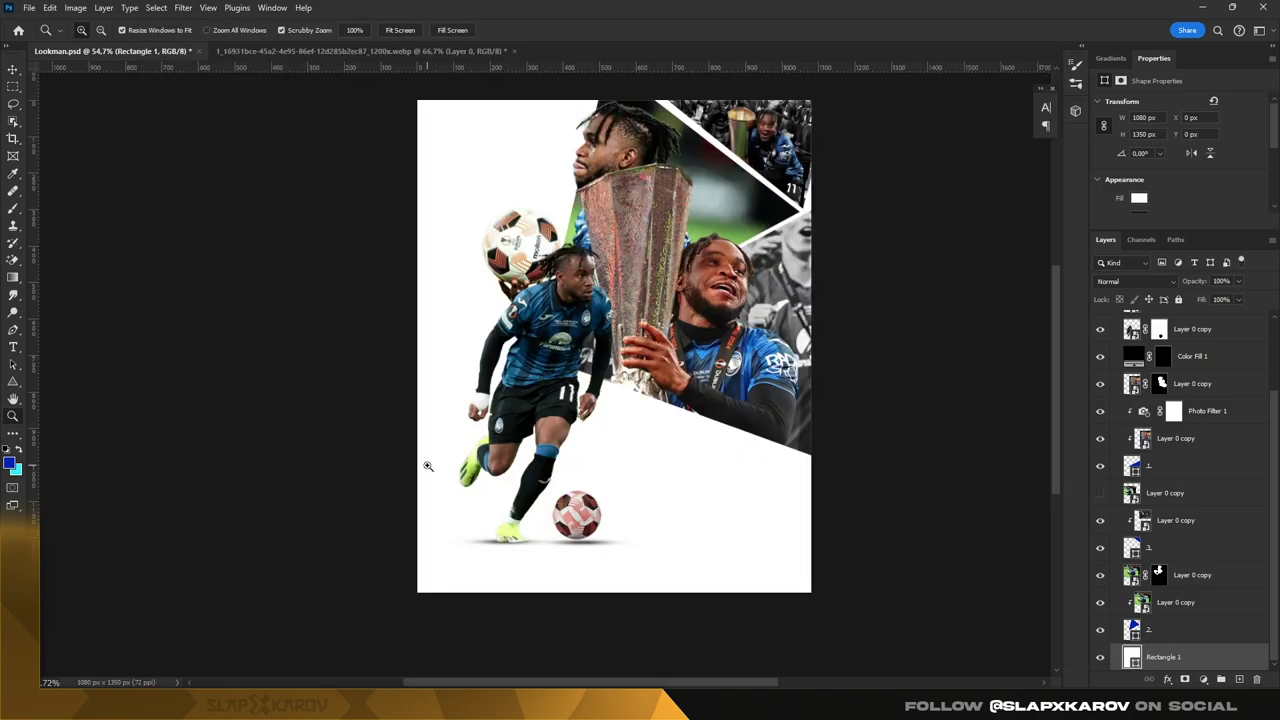
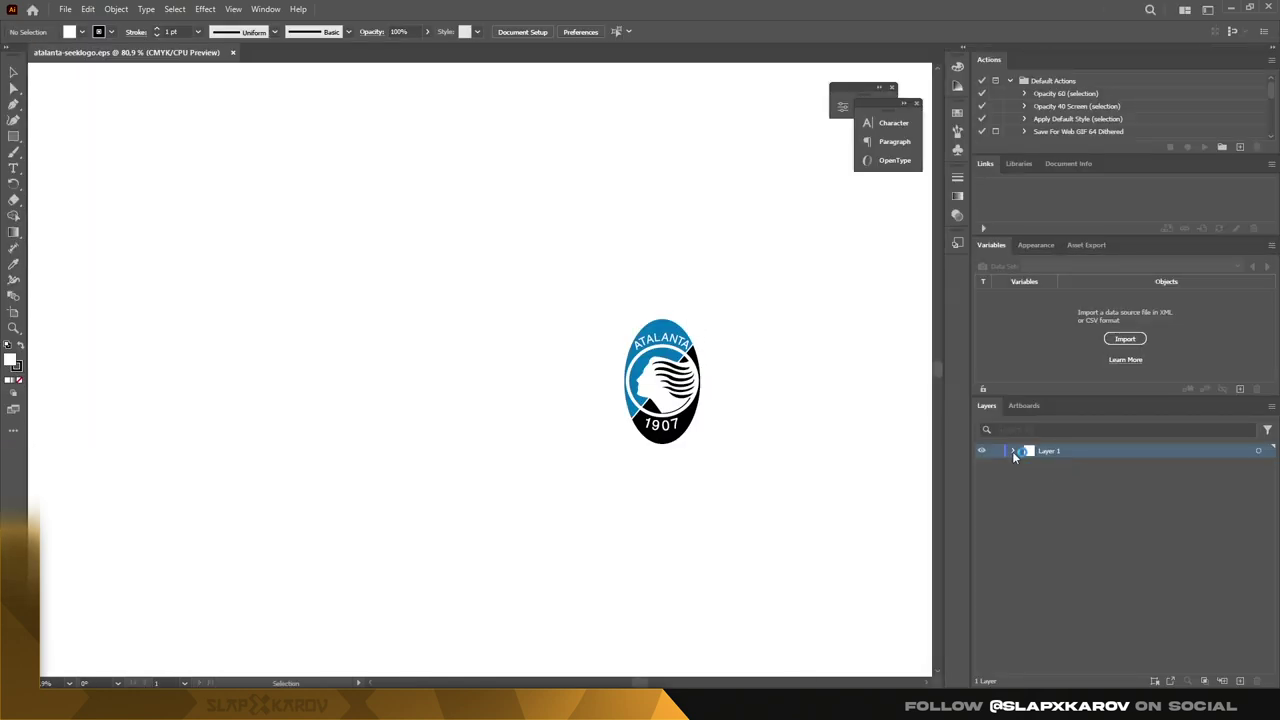
In Illustrator, expand the crest's Layer 1 and select the woman's-head and hair-stripe paths.
click(1012, 451)
click(1029, 465)
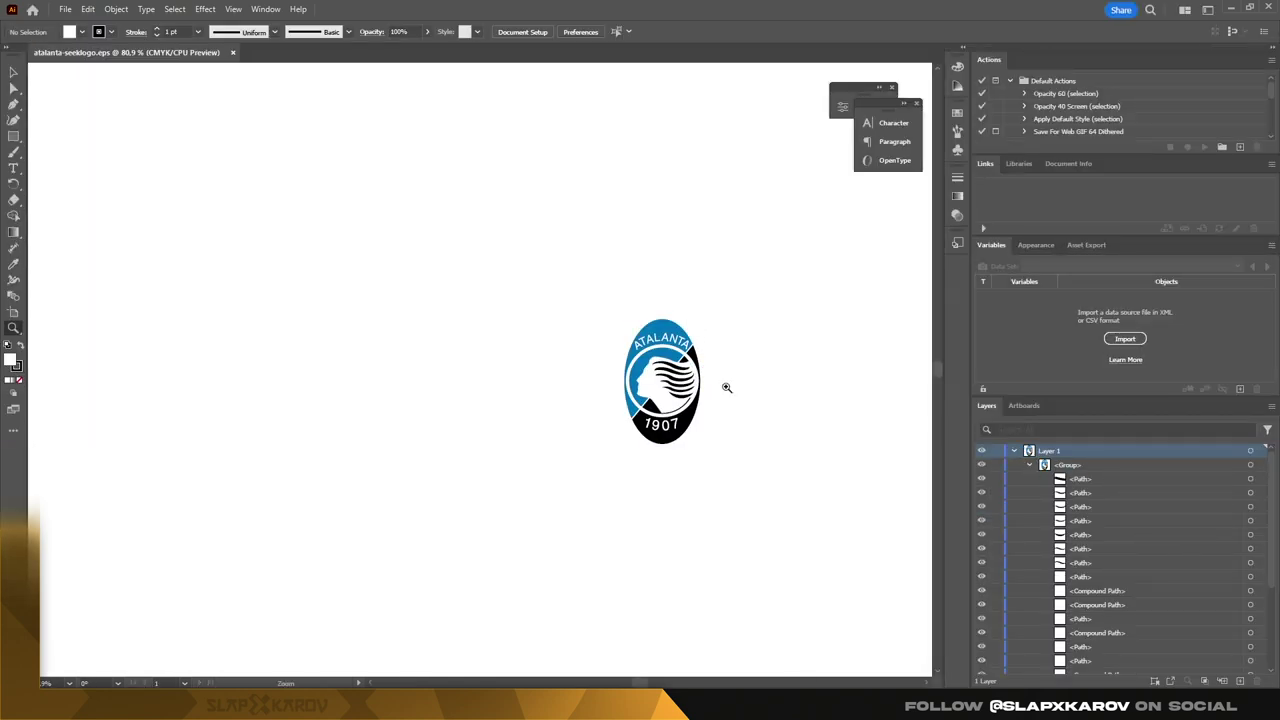
drag(727, 388, 302, 278)
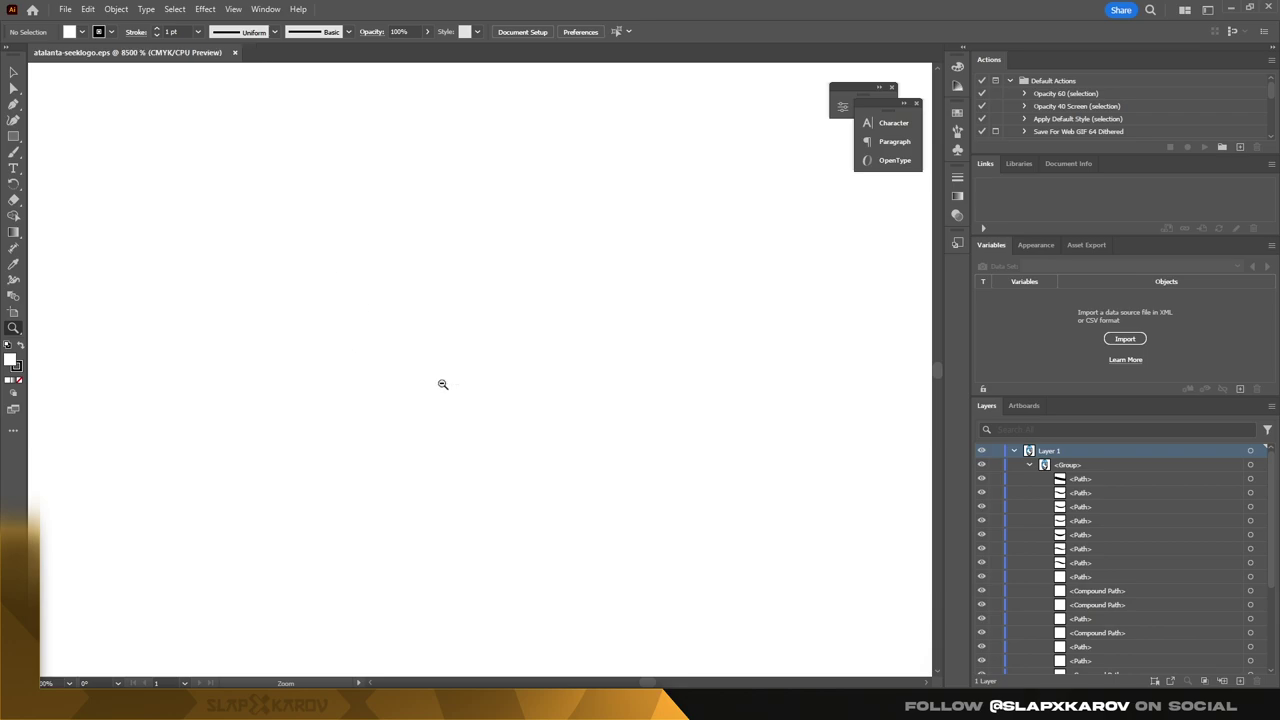
alt+click(443, 384)
alt+click(666, 294)
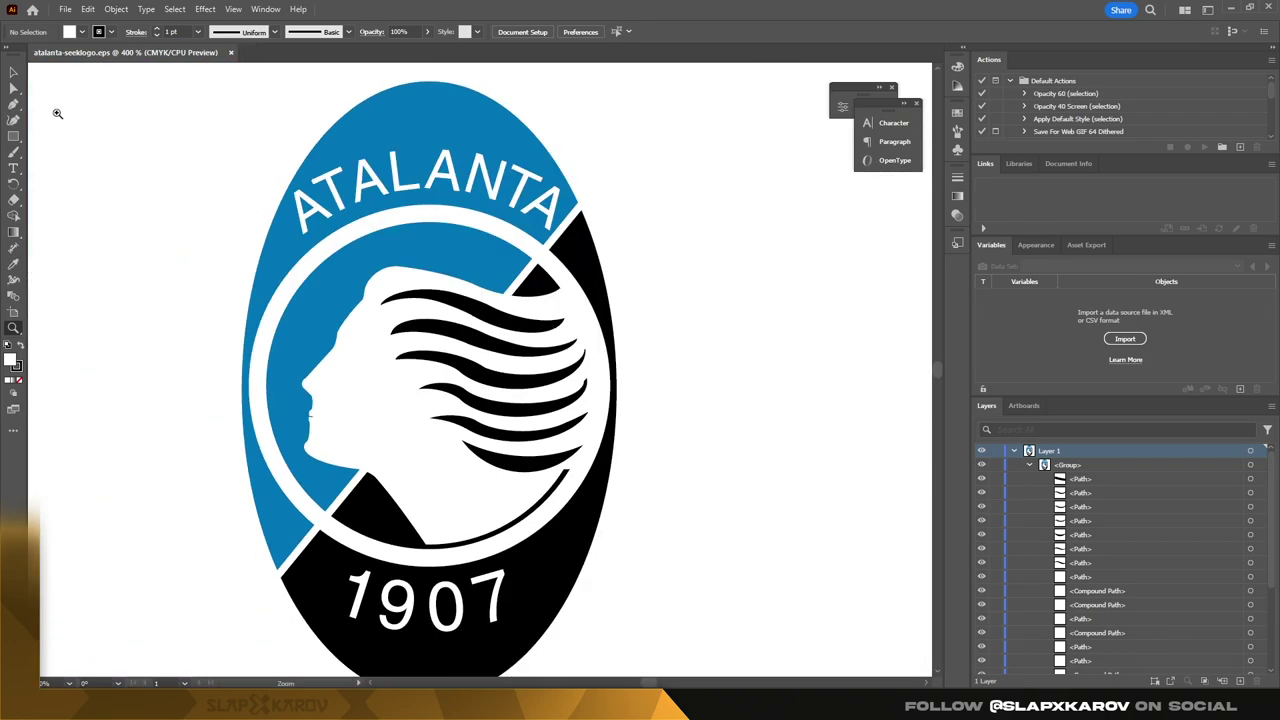
click(377, 358)
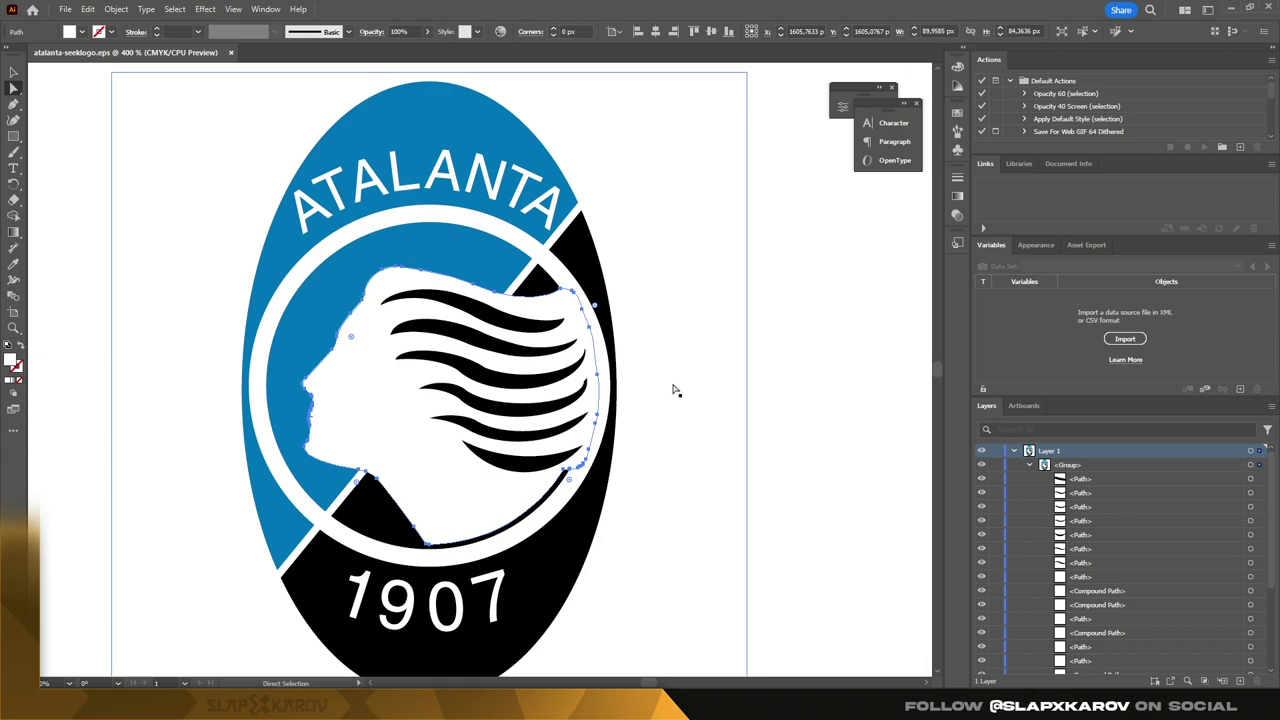
shift+click(530, 335)
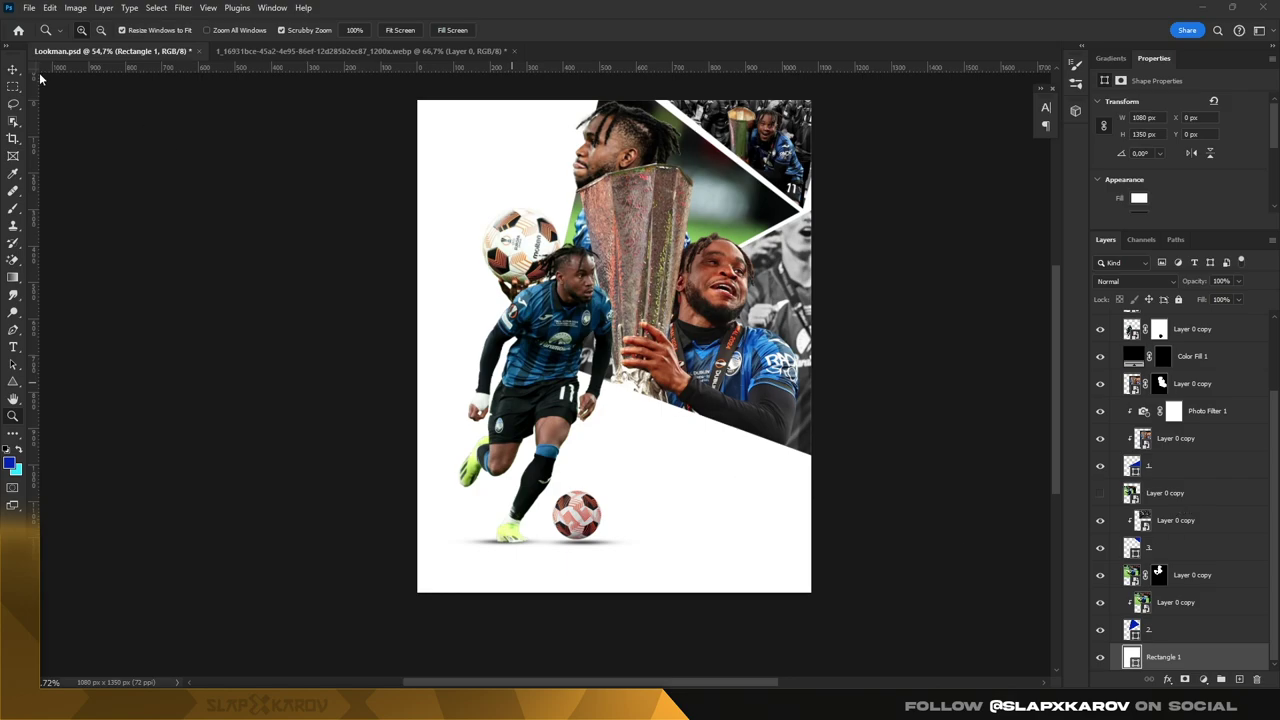
Paste the head shape as a smart object and enlarge it across the upper poster.
click(13, 70)
key(ctrl+v)
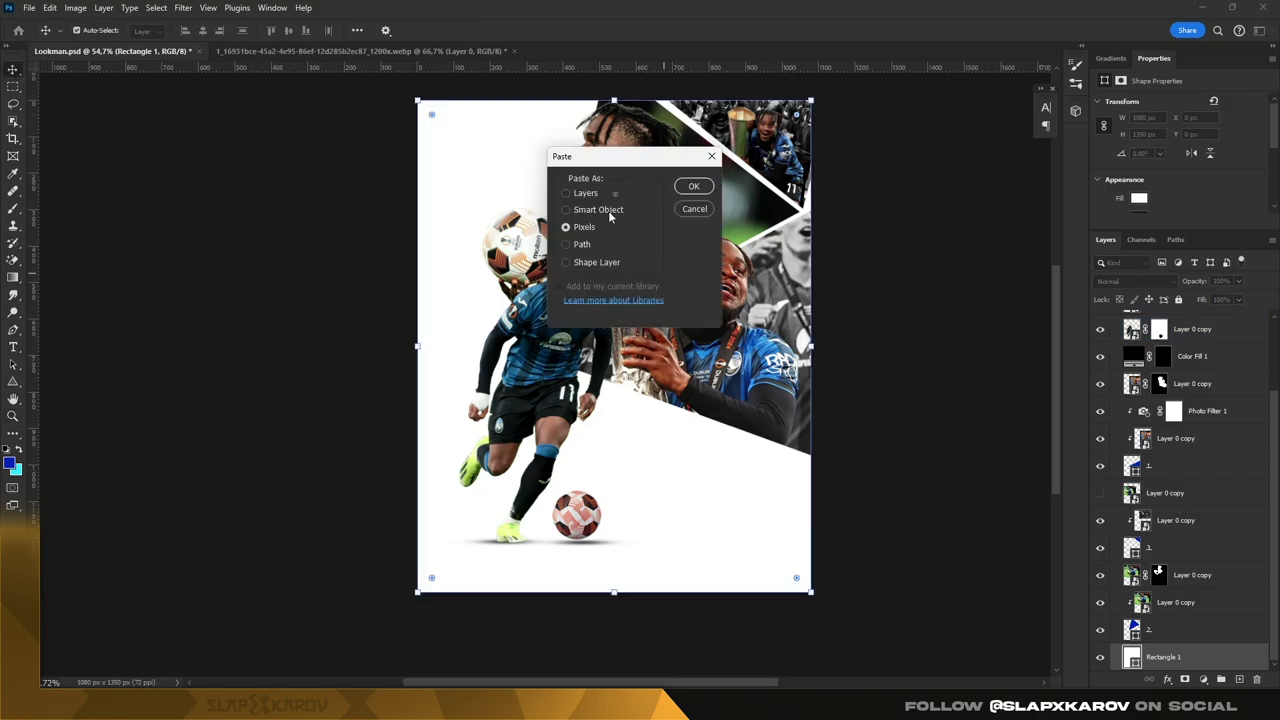
click(694, 187)
mouse_move(520, 243)
mouse_down()
mouse_move(462, 155)
mouse_move(462, 95)
mouse_up()
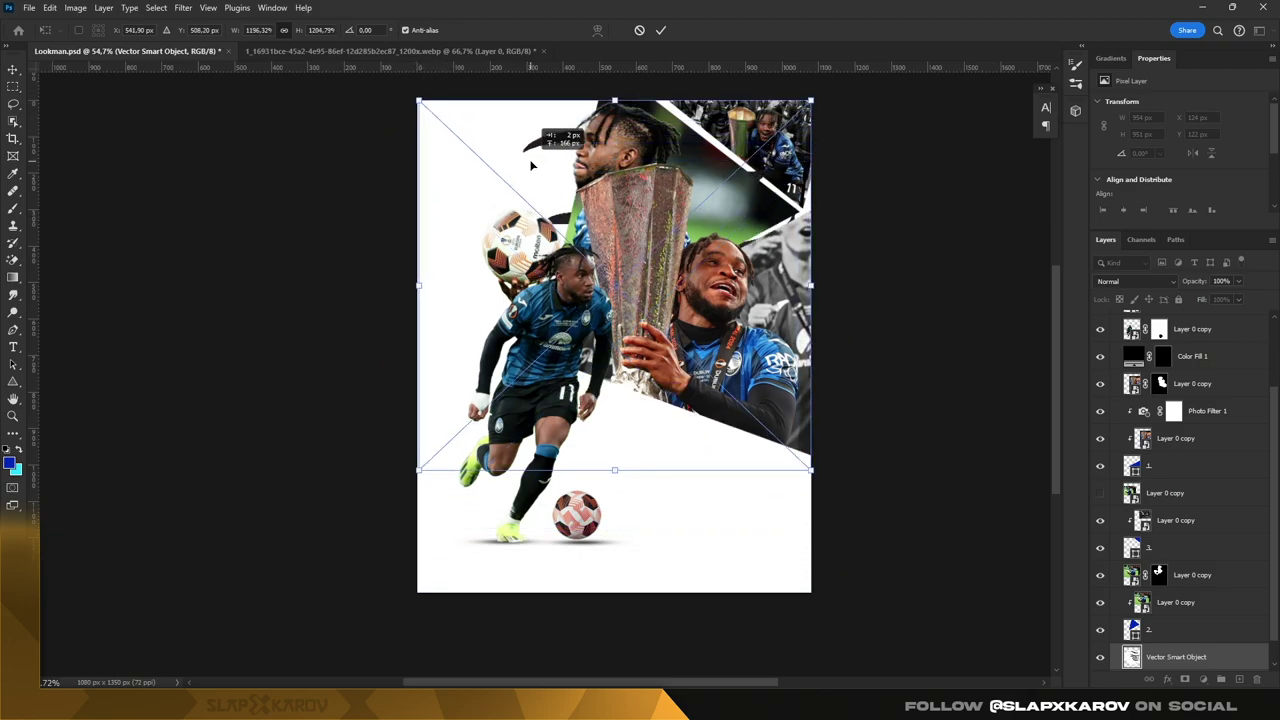
key(Return)
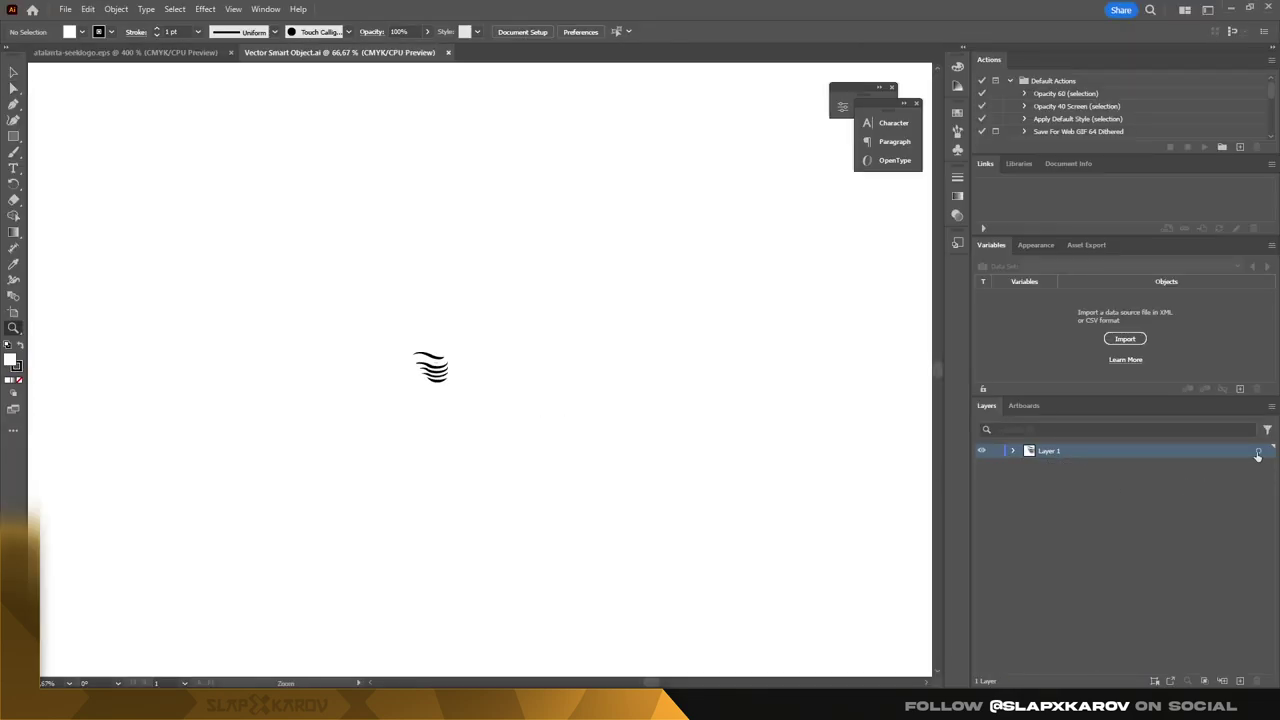
Select the shape's white filled path and check its fill colour without changing it.
click(1258, 549)
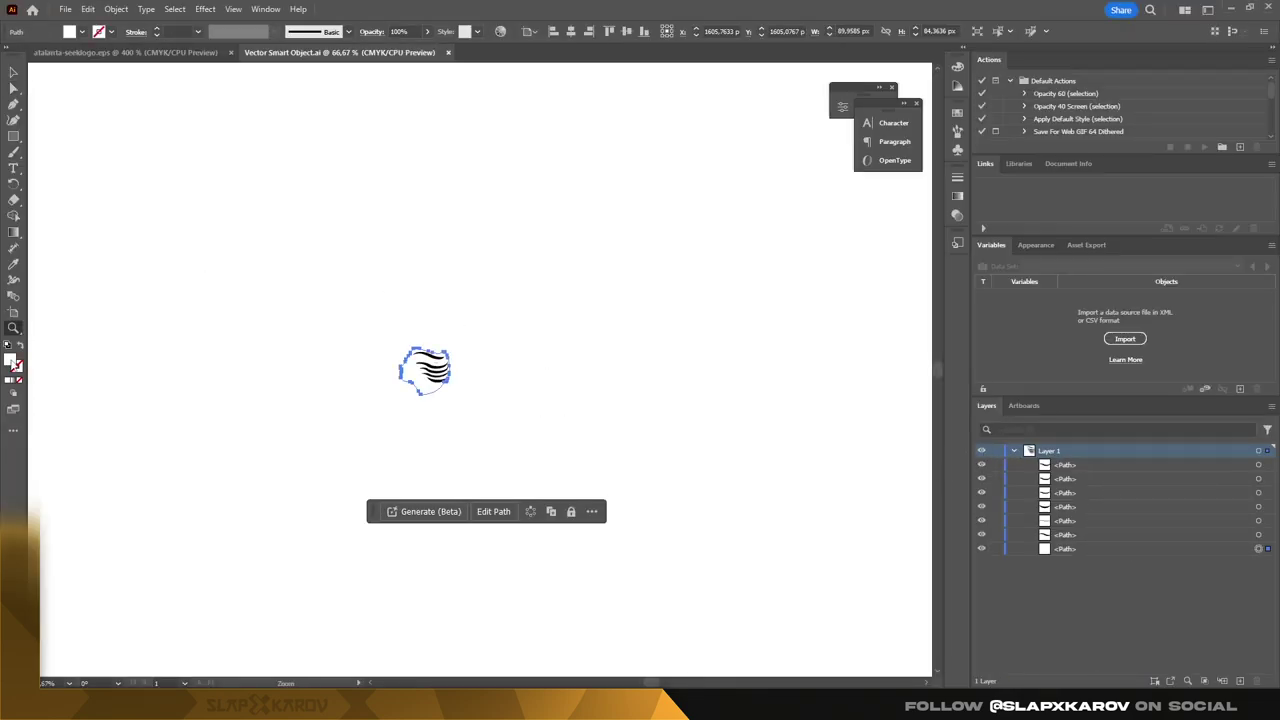
double_click(10, 359)
click(1131, 255)
Change Rectangle 1's background fill to light grey.
double_click(1131, 656)
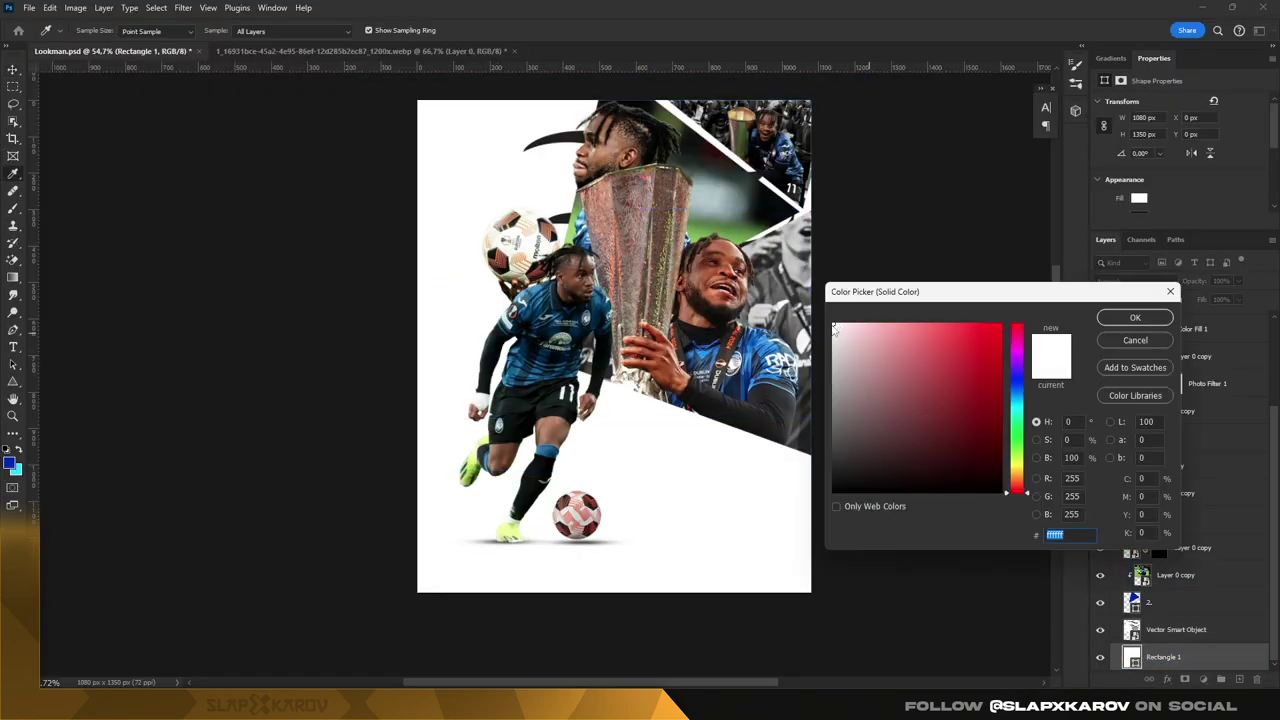
mouse_move(834, 326)
mouse_down()
mouse_move(841, 365)
mouse_move(832, 349)
mouse_up()
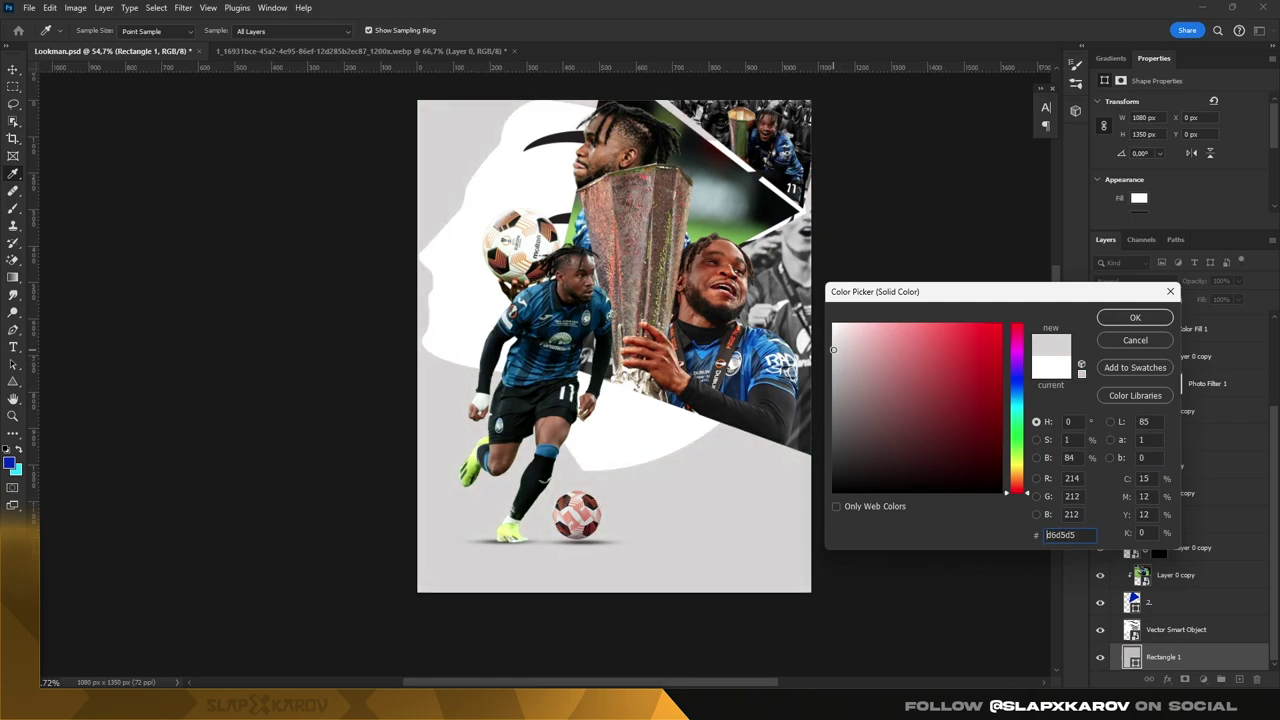
click(1135, 317)
Load the head shape's outline as a selection, hide the white shape, and open the fill-layer menu.
key(v)
click(1176, 629)
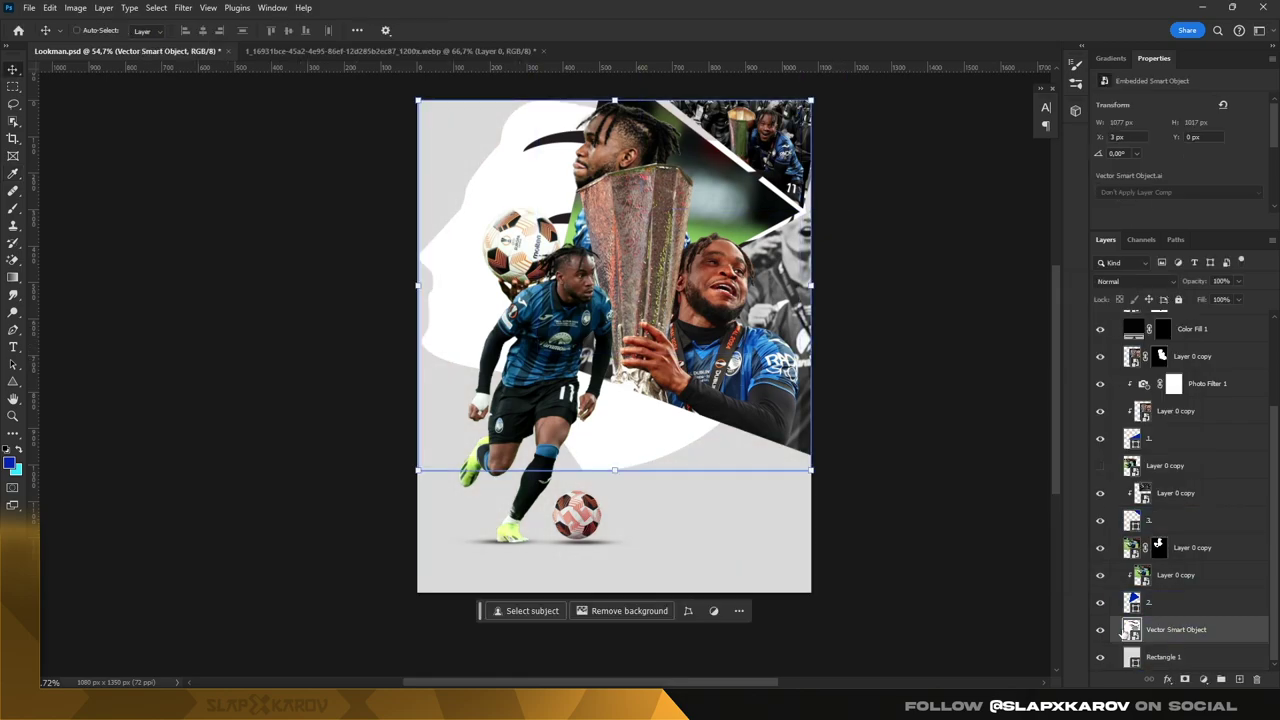
ctrl+click(1131, 629)
click(1100, 629)
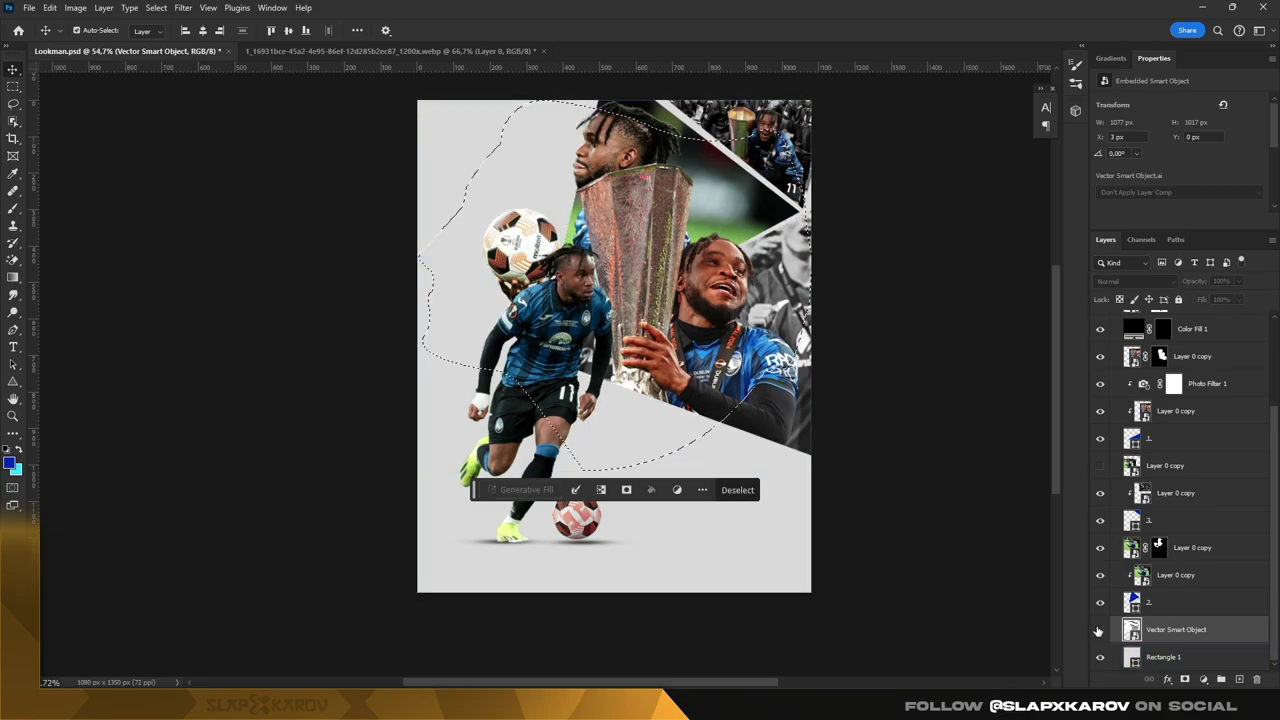
click(1208, 680)
Fill the head selection with a diagonal gradient from steel blue #216894 to transparent.
click(1143, 437)
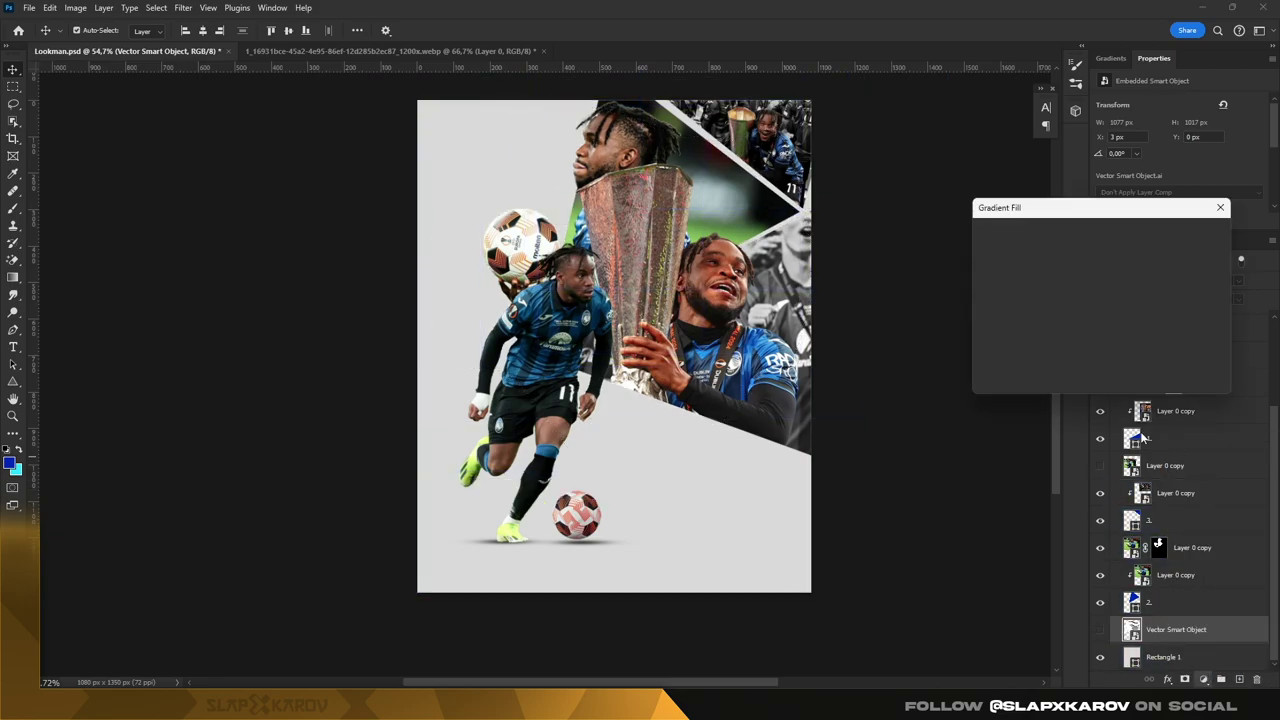
drag(1037, 289, 1025, 291)
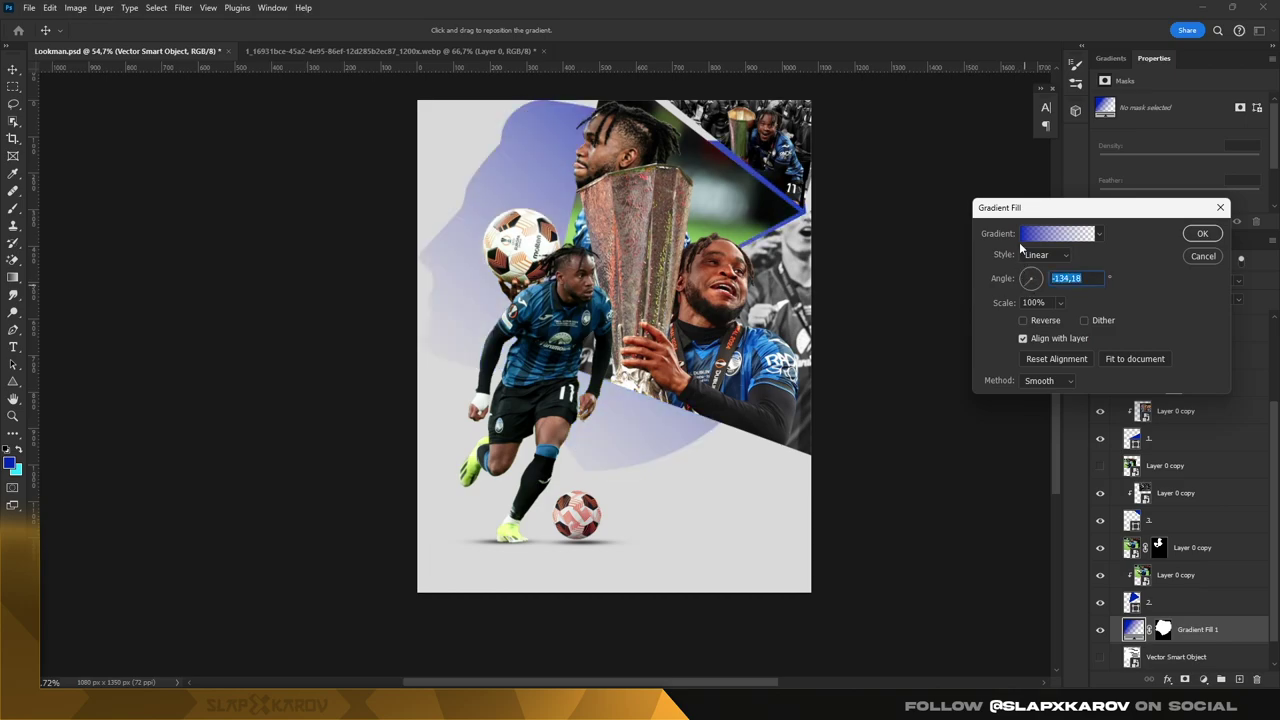
click(1028, 236)
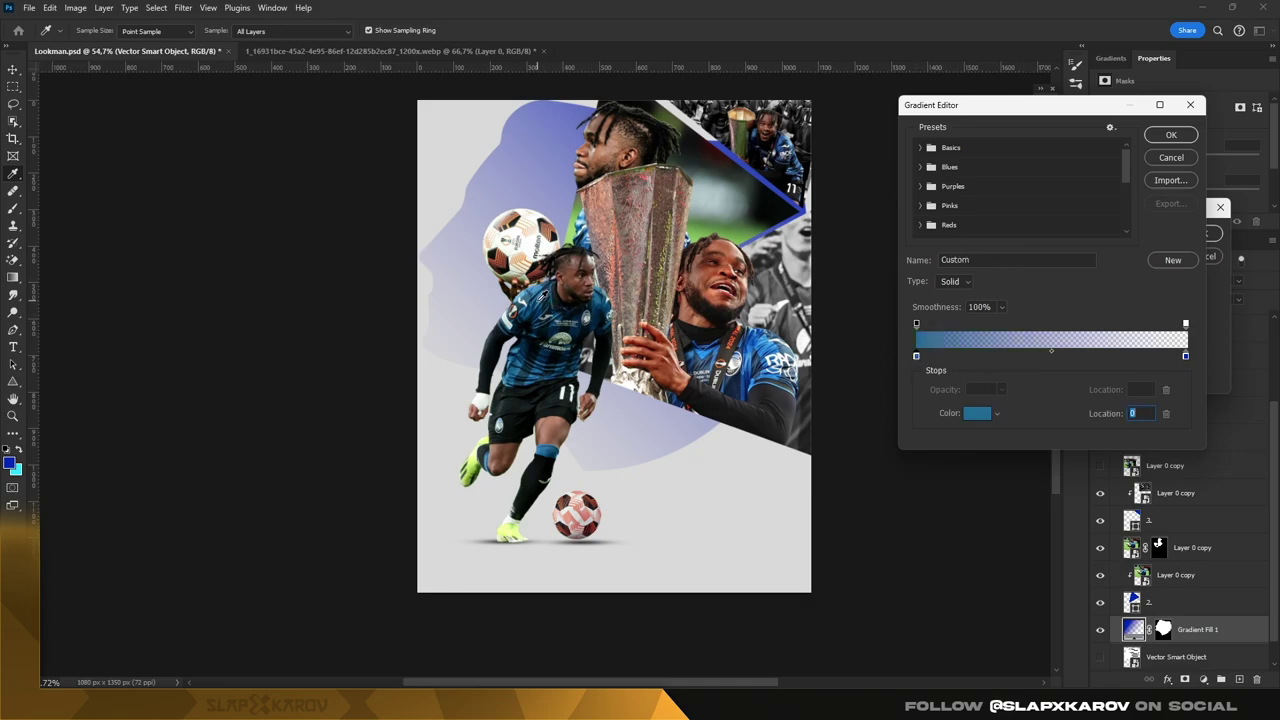
click(970, 420)
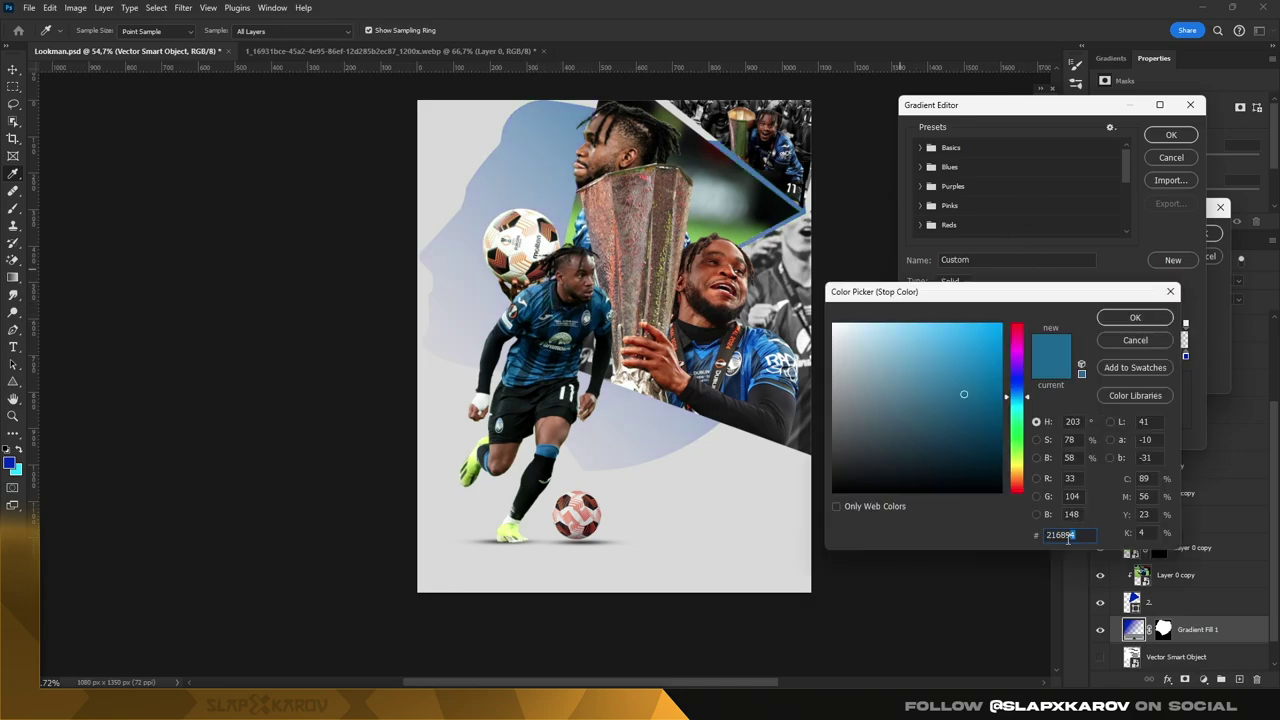
click(1157, 322)
click(977, 413)
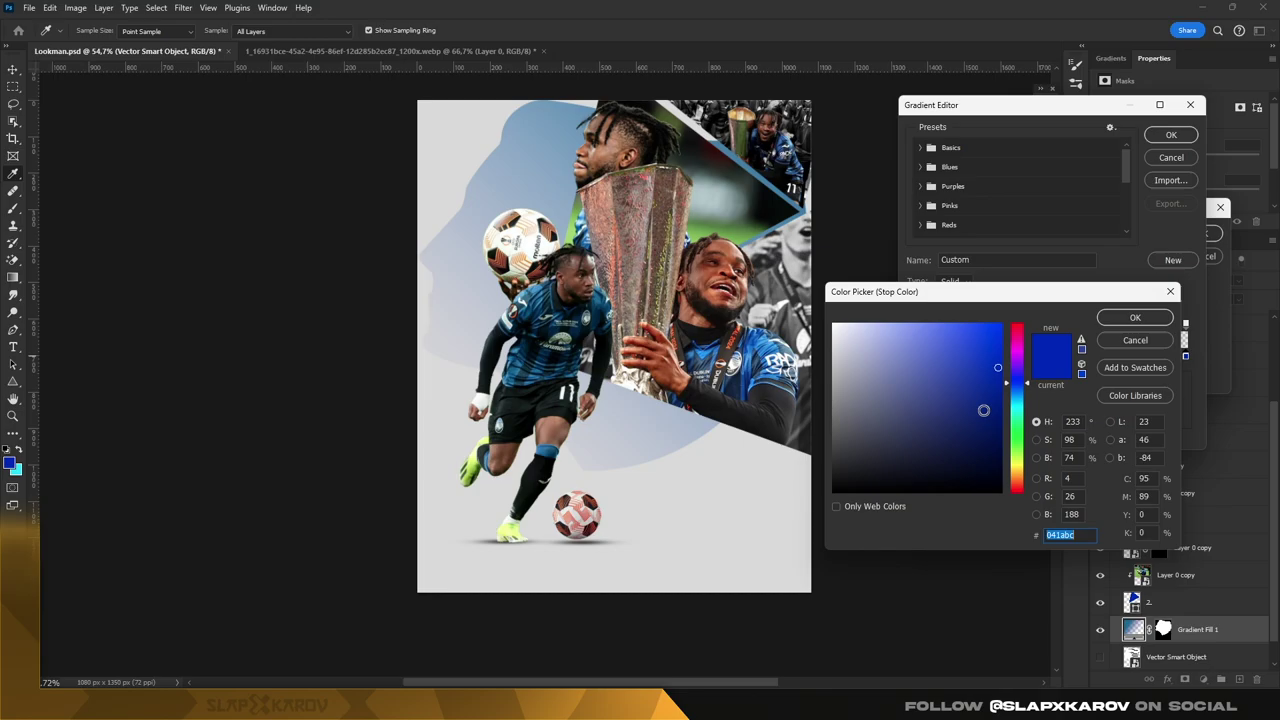
click(1145, 322)
click(1171, 134)
Zoom in to inspect the gradient-filled head silhouette on the poster.
click(1197, 237)
key(z)
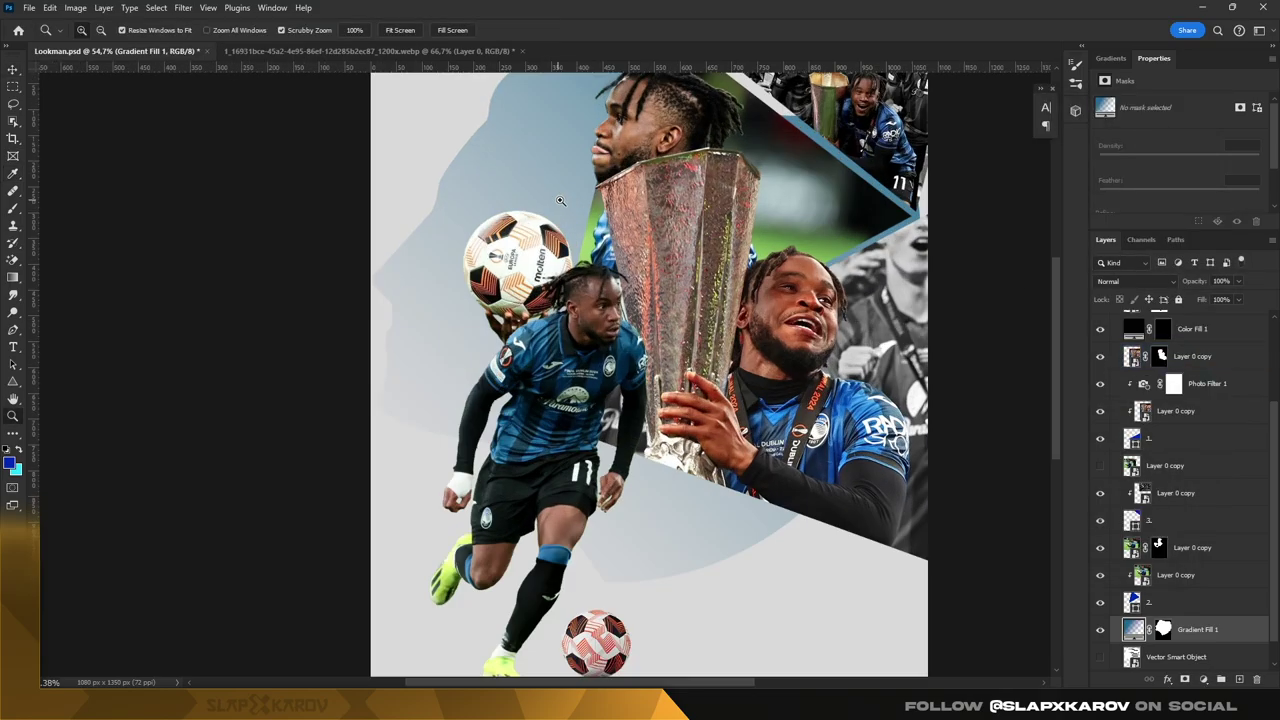
scroll(531, 158, up, 2)
scroll(600, 357, down, 1)
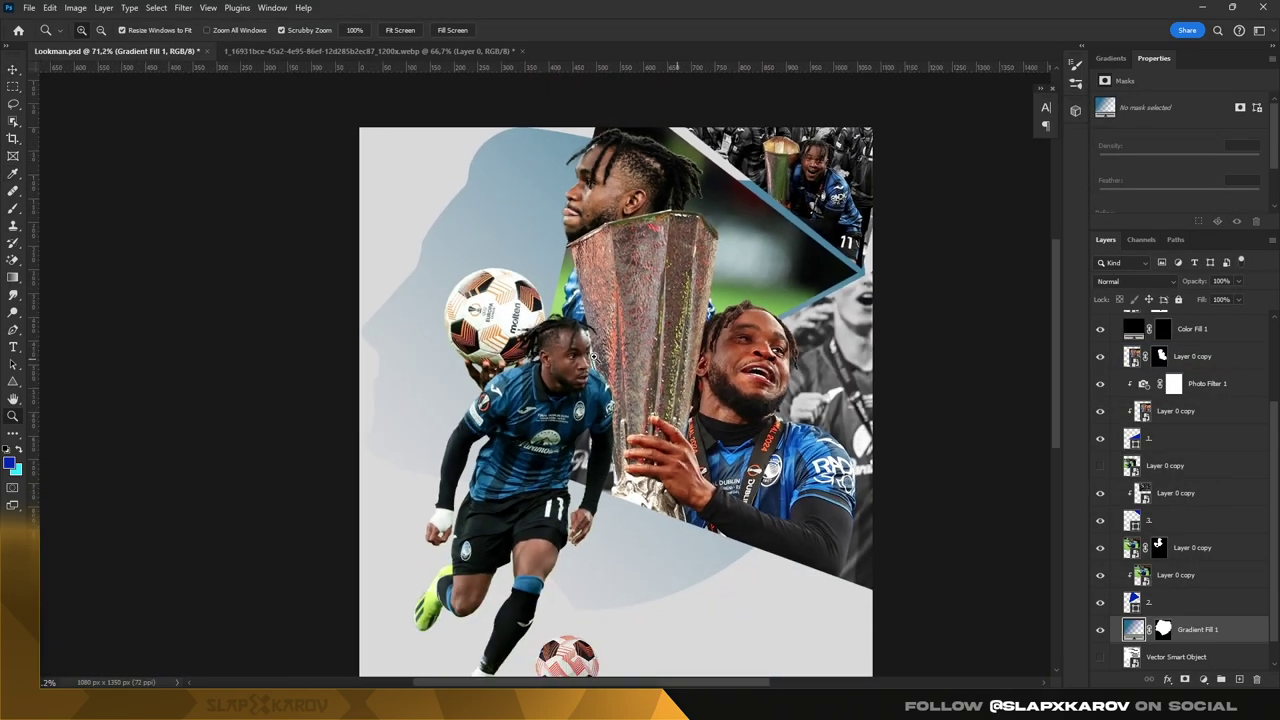
key(ctrl+t)
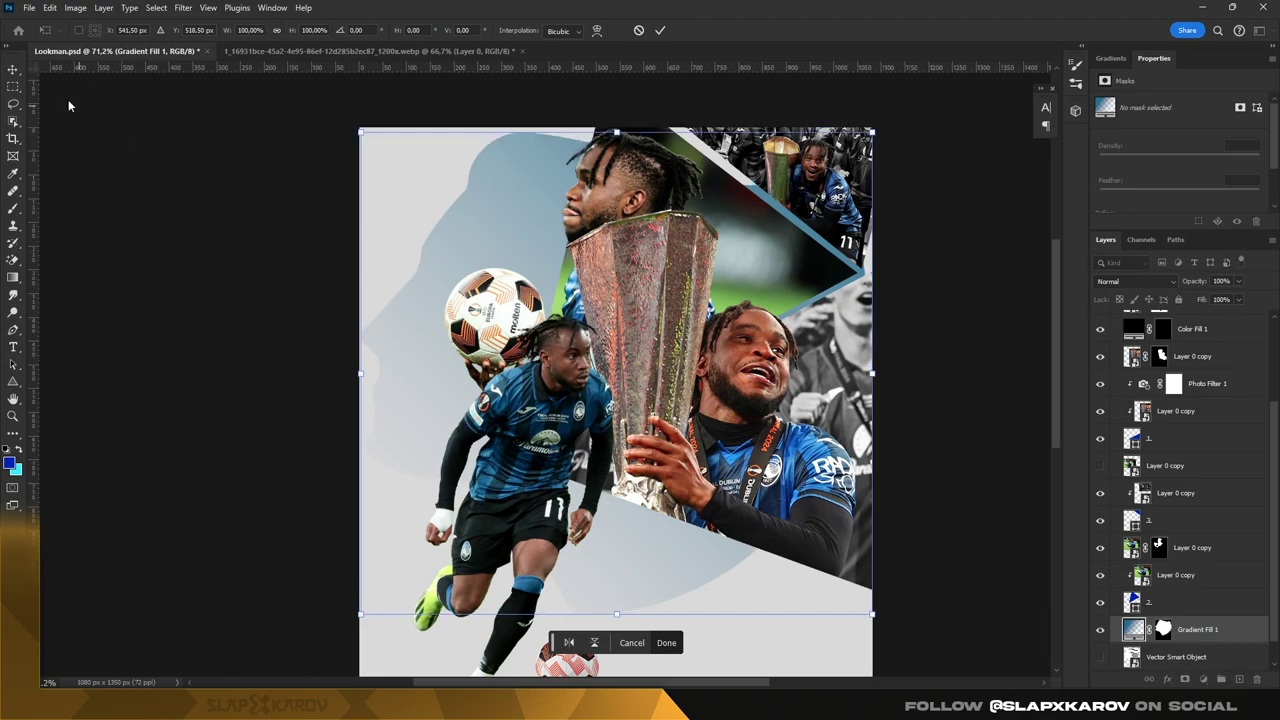
key(Escape)
scroll(615, 400, down, 2)
scroll(636, 268, up, 2)
scroll(636, 268, up, 2)
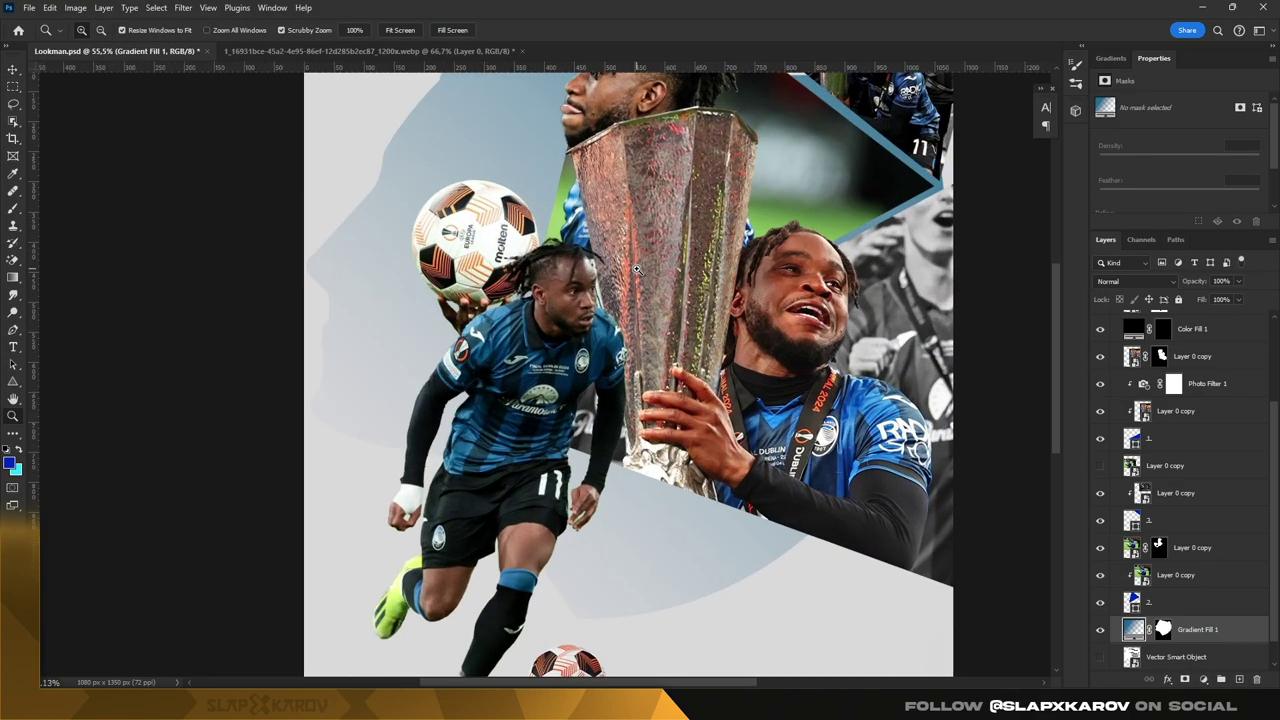
scroll(636, 268, down, 2)
scroll(636, 268, down, 1)
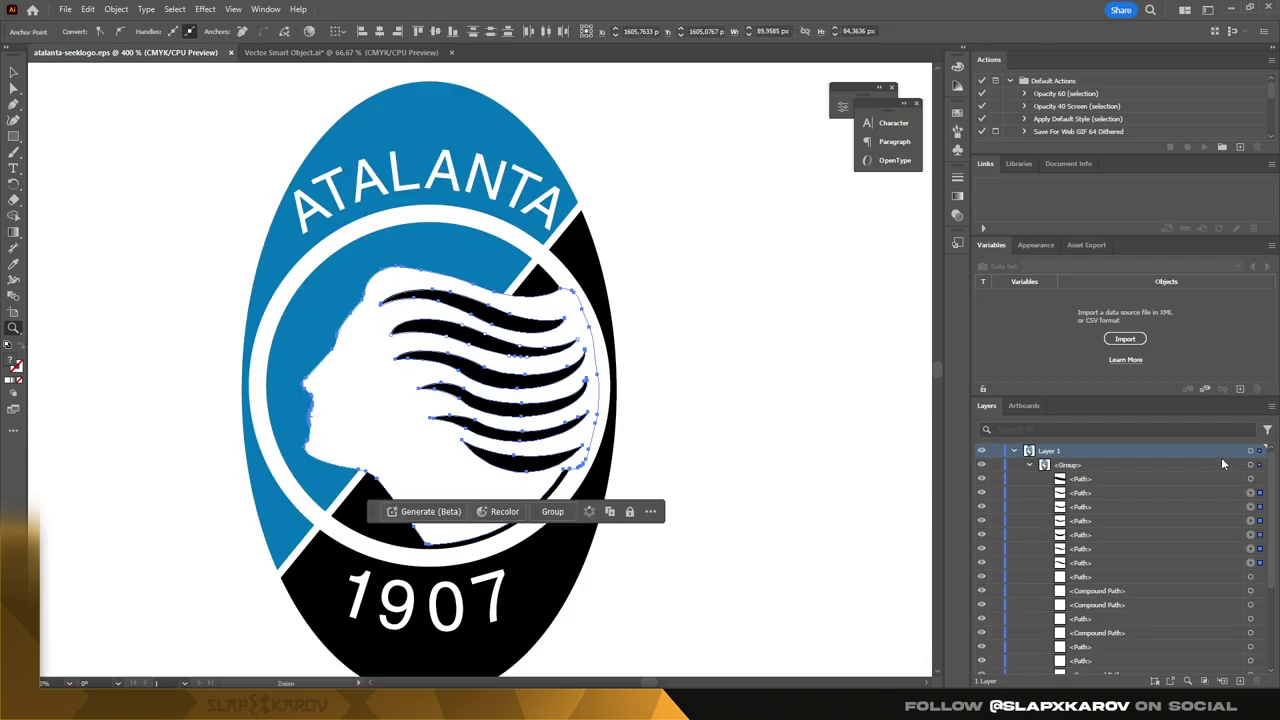
In Illustrator, select and copy the entire Atalanta logo for the poster.
click(1027, 464)
click(1258, 451)
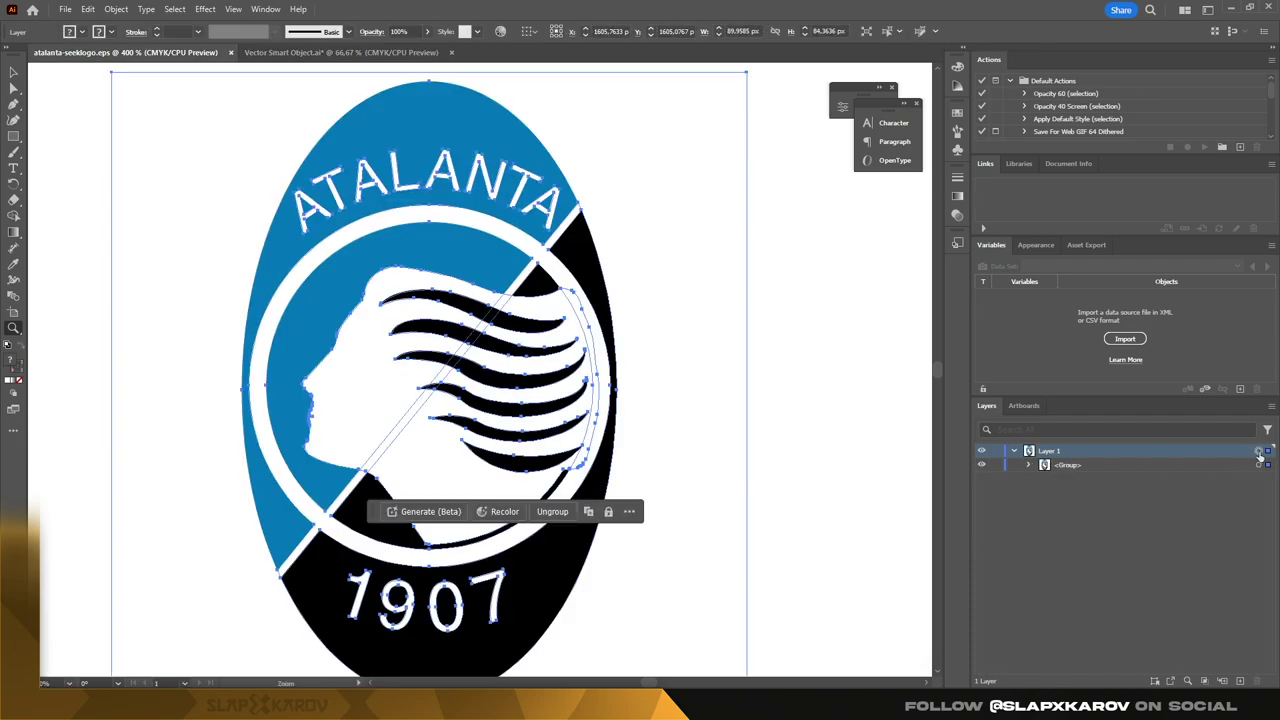
click(1232, 7)
Paste the full Atalanta crest as a smart object and shrink it near the poster bottom.
key(ctrl+v)
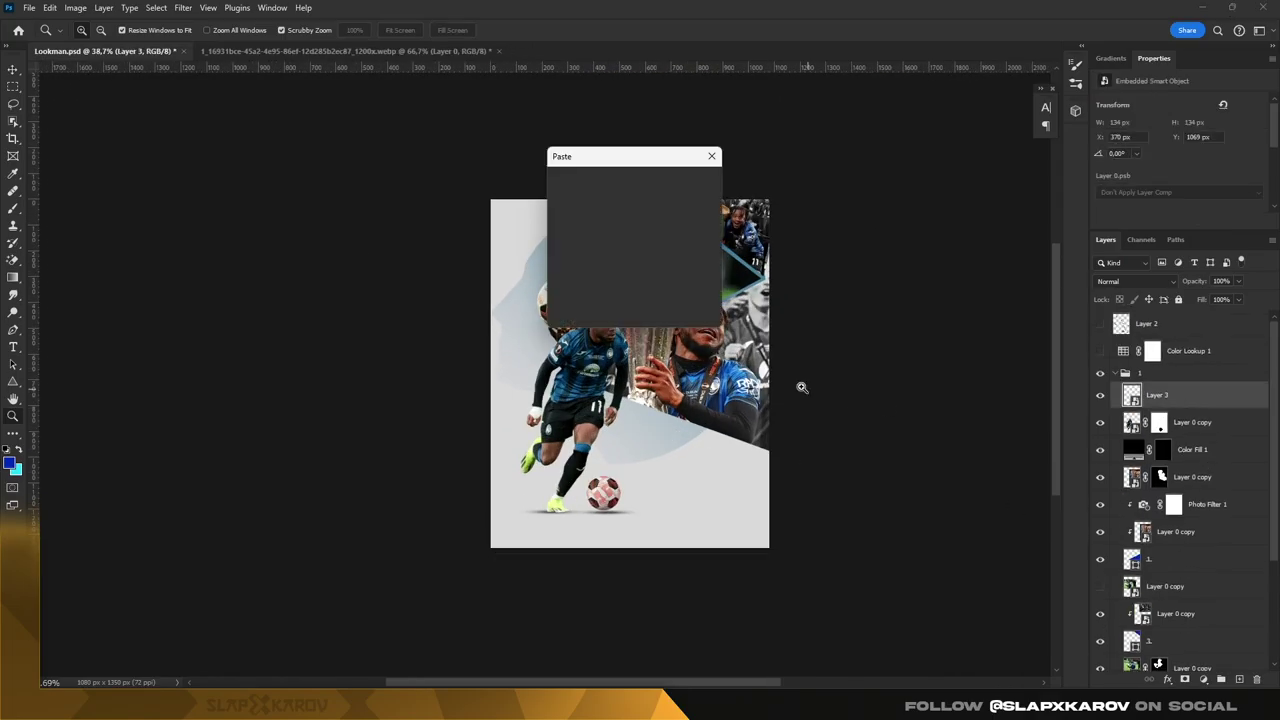
click(692, 187)
drag(638, 370, 617, 514)
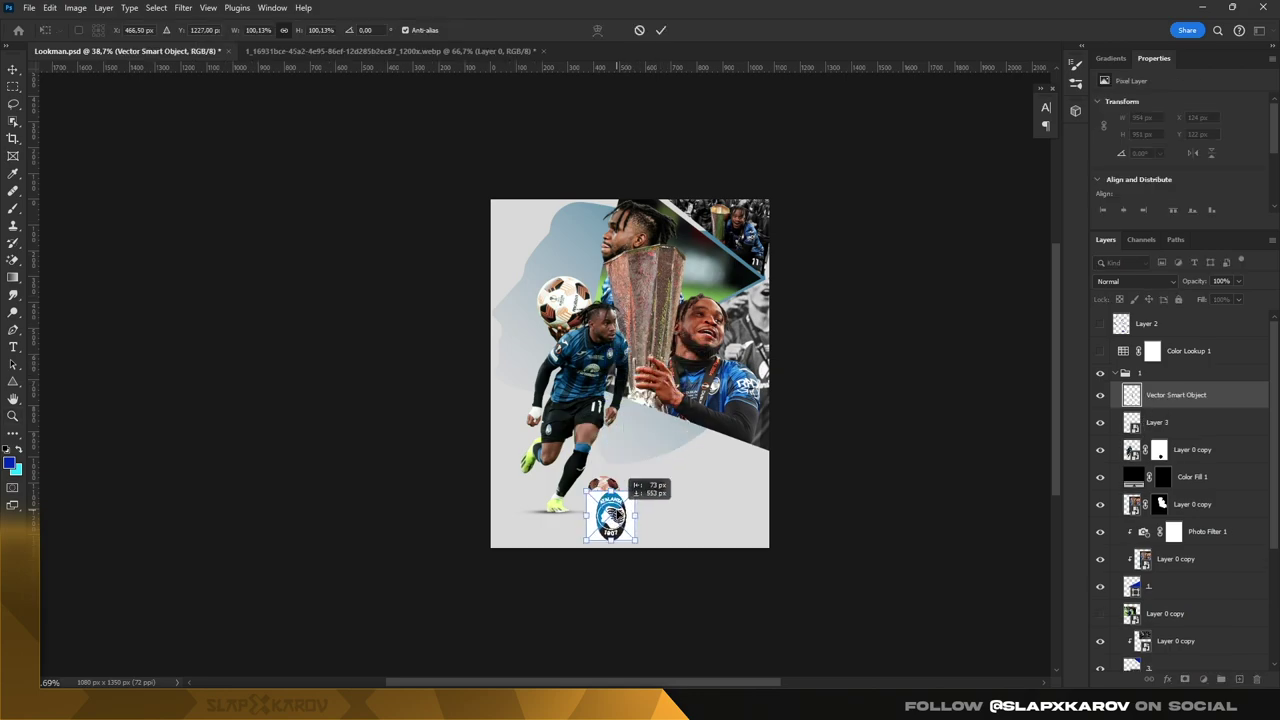
scroll(630, 520, up, 3)
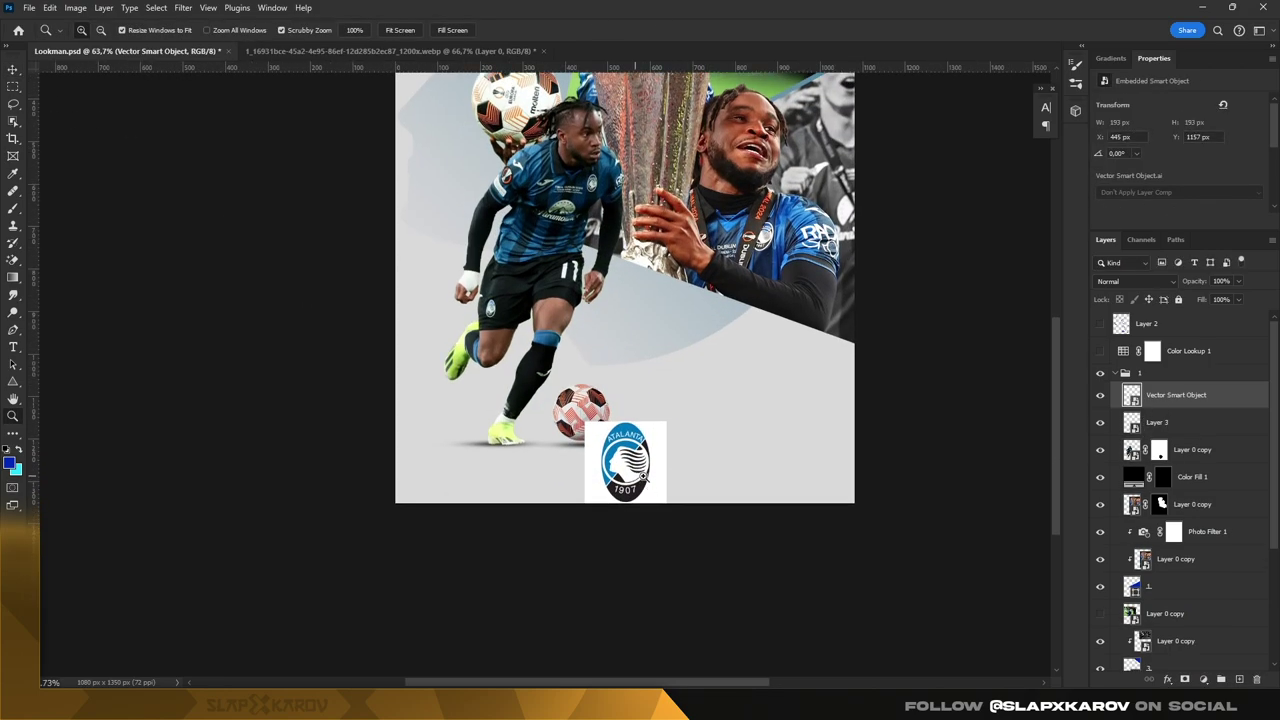
scroll(600, 440, up, 3)
drag(488, 300, 545, 362)
drag(620, 378, 620, 408)
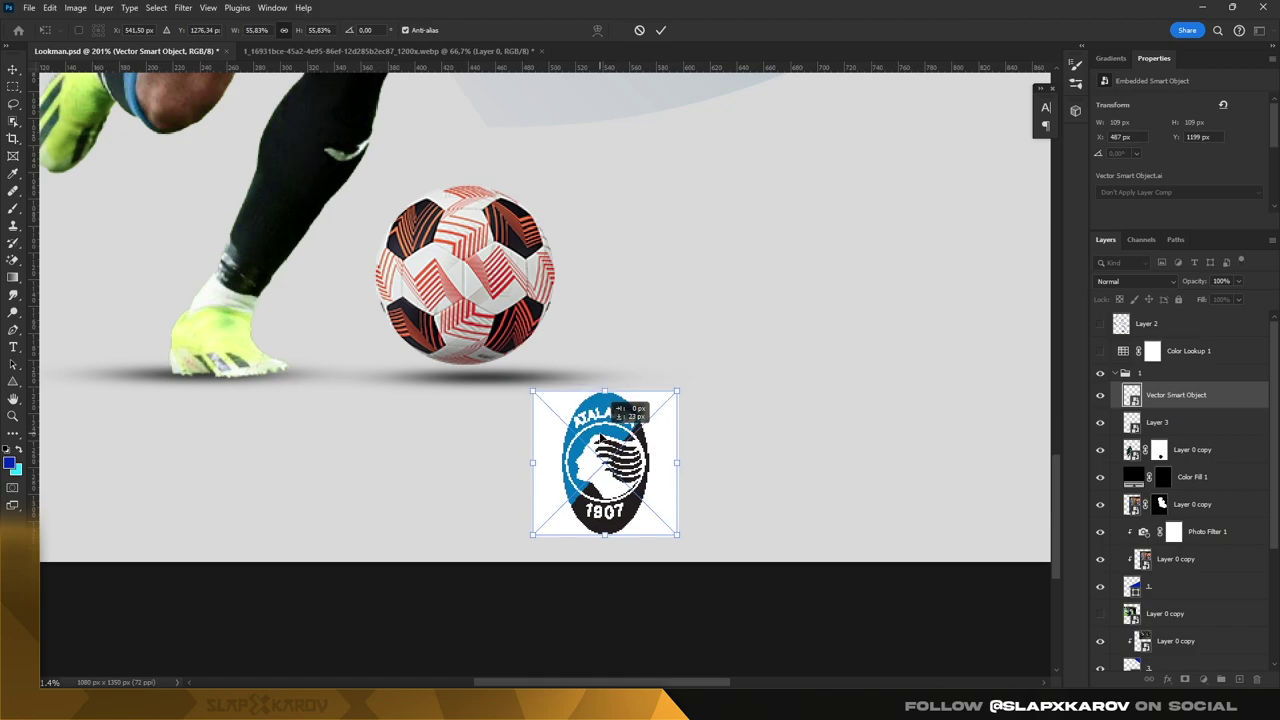
key(Return)
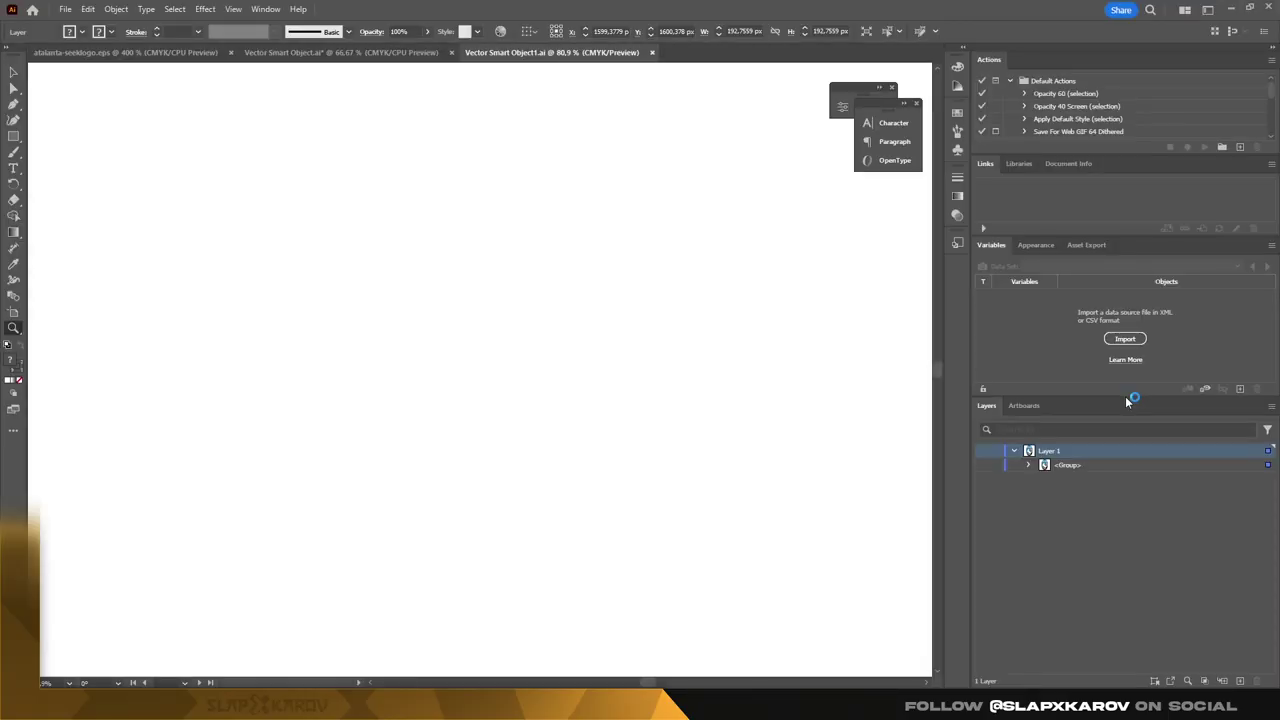
Scale the crest to about 52×86 px, centred beneath the football, then zoom out.
click(1031, 466)
scroll(1134, 510, down, 5)
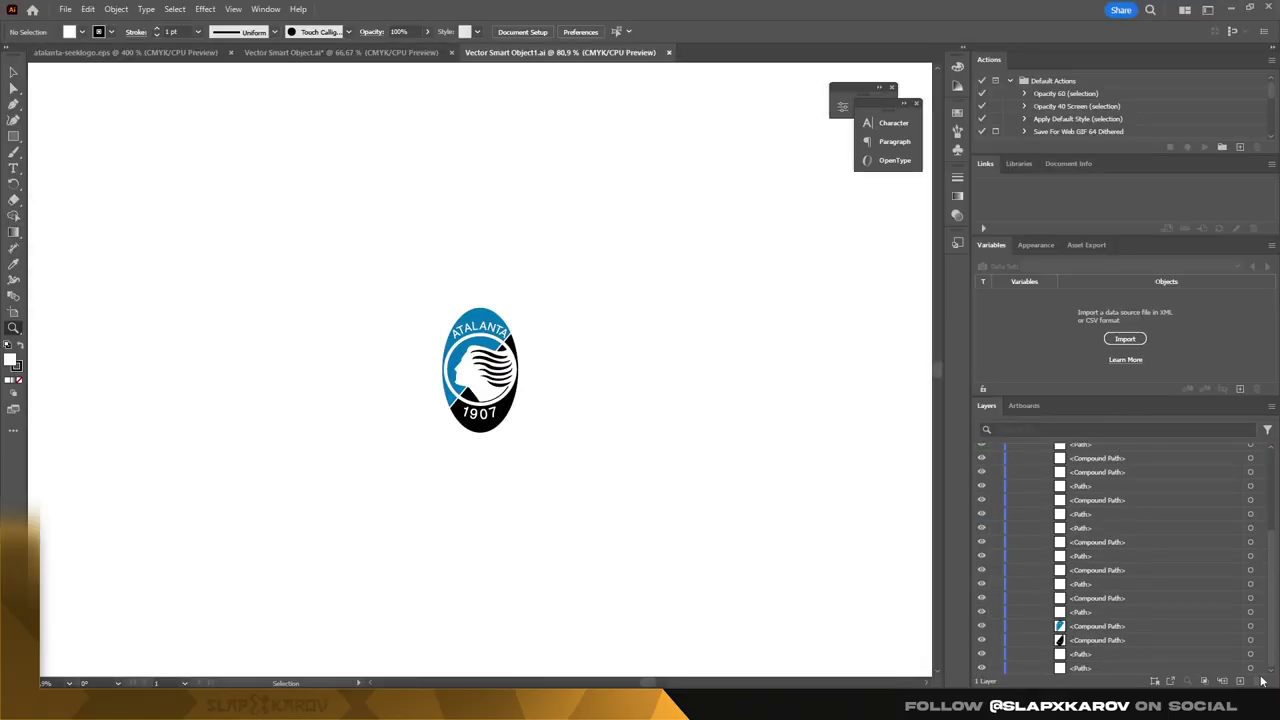
scroll(1134, 560, up, 1)
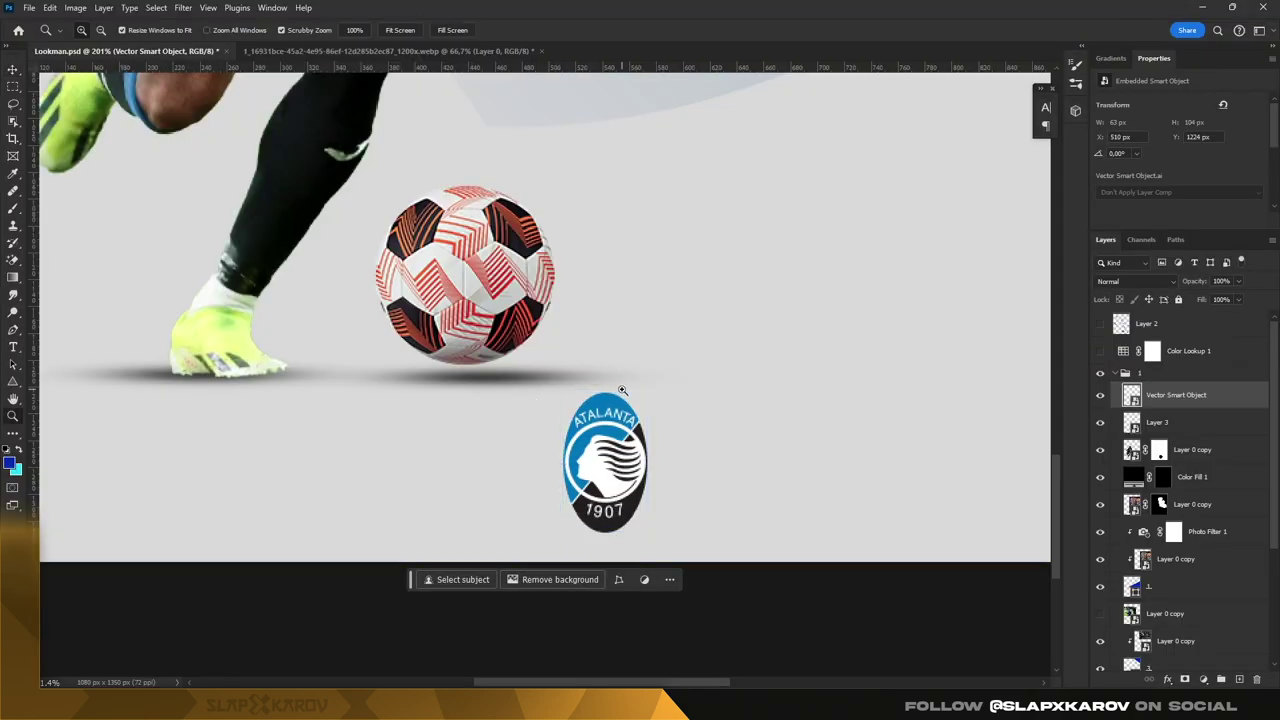
key(ctrl+t)
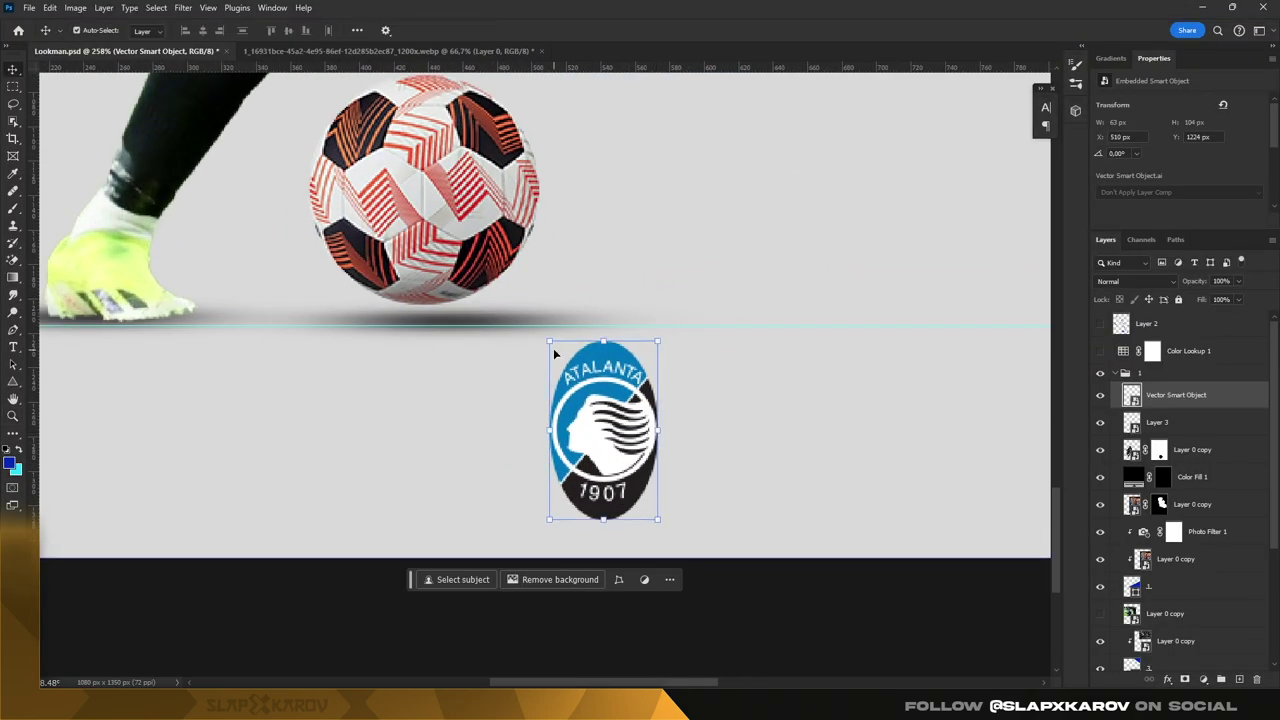
drag(552, 342, 563, 357)
drag(594, 401, 598, 410)
key(Return)
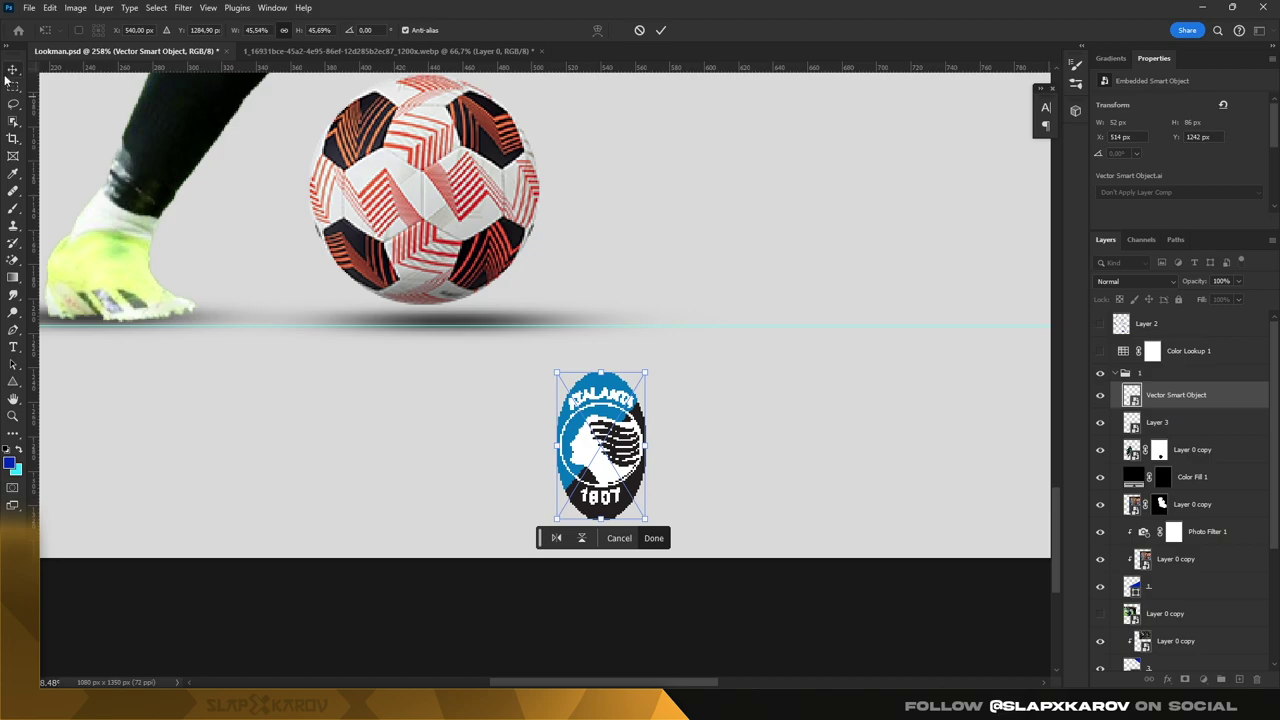
key(z)
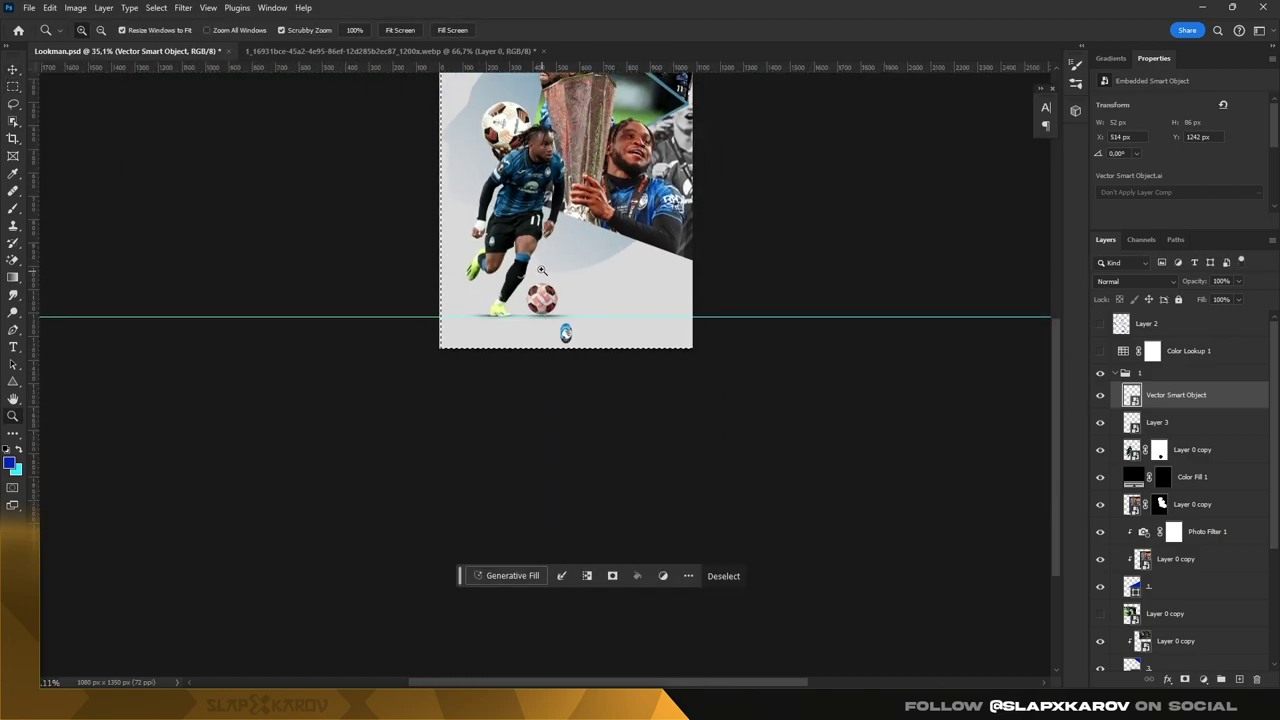
mouse_move(600, 218)
mouse_down()
mouse_move(545, 218)
mouse_move(570, 218)
mouse_up()
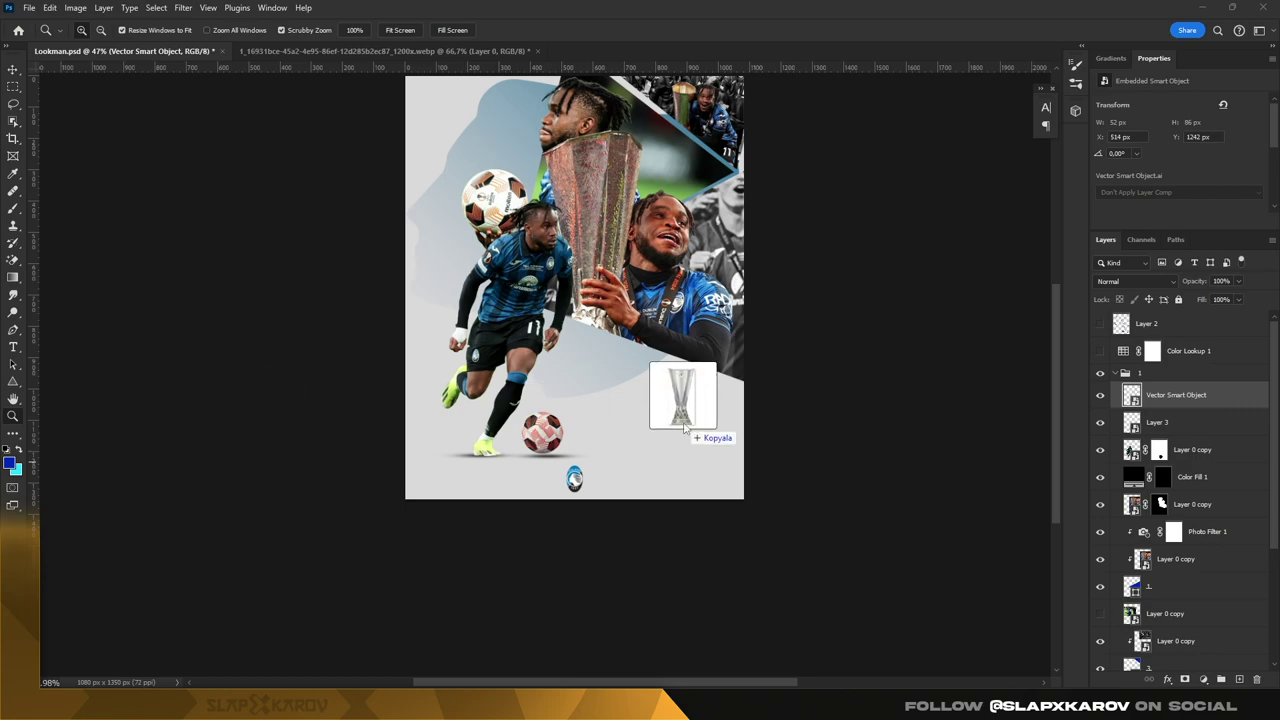
mouse_move(690, 400)
mouse_down()
mouse_move(585, 315)
mouse_move(583, 219)
mouse_move(643, 355)
mouse_move(452, 361)
mouse_up()
key(Return)
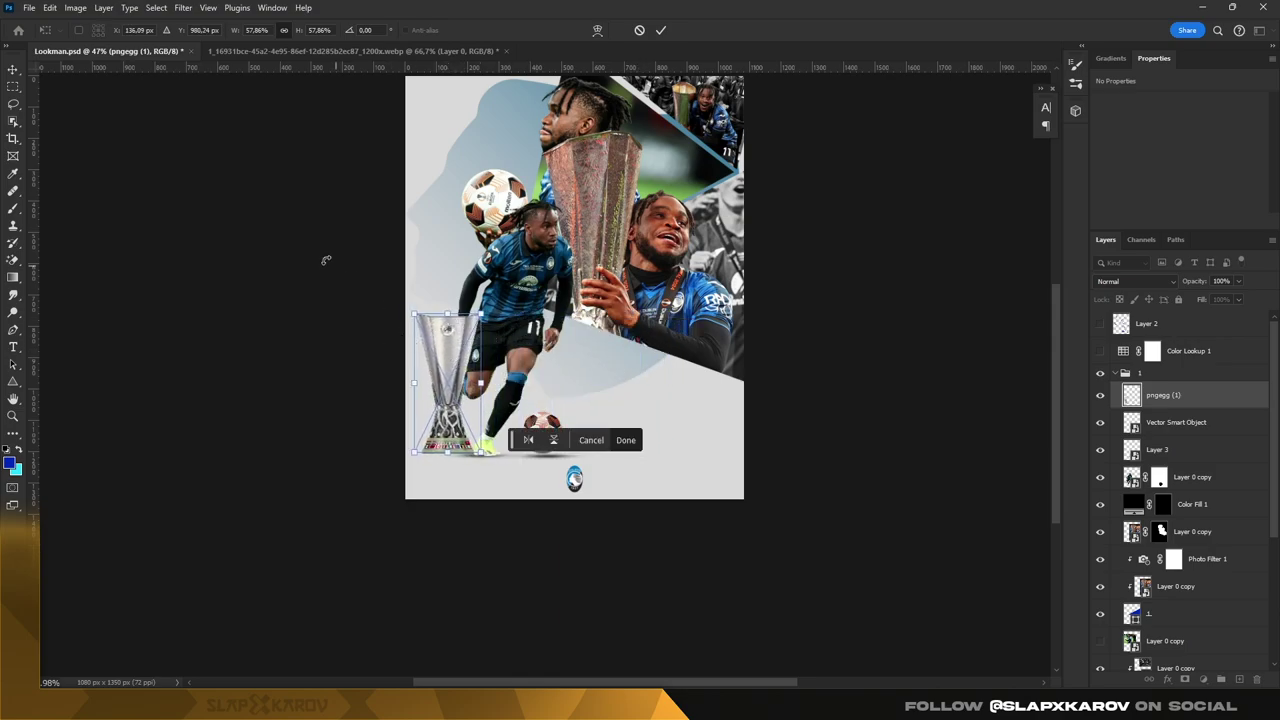
key(z)
mouse_move(470, 412)
mouse_down()
mouse_move(521, 421)
mouse_move(459, 417)
mouse_move(597, 192)
mouse_up()
key(Delete)
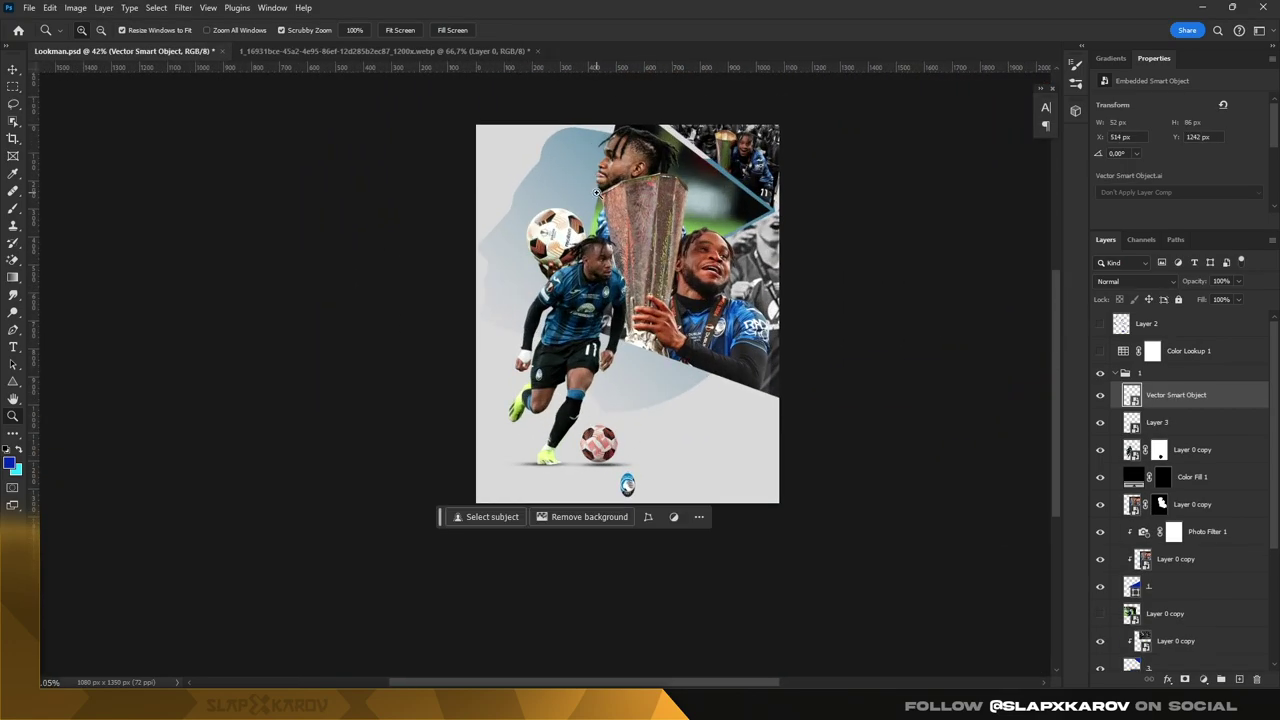
scroll(1160, 567, down, 3)
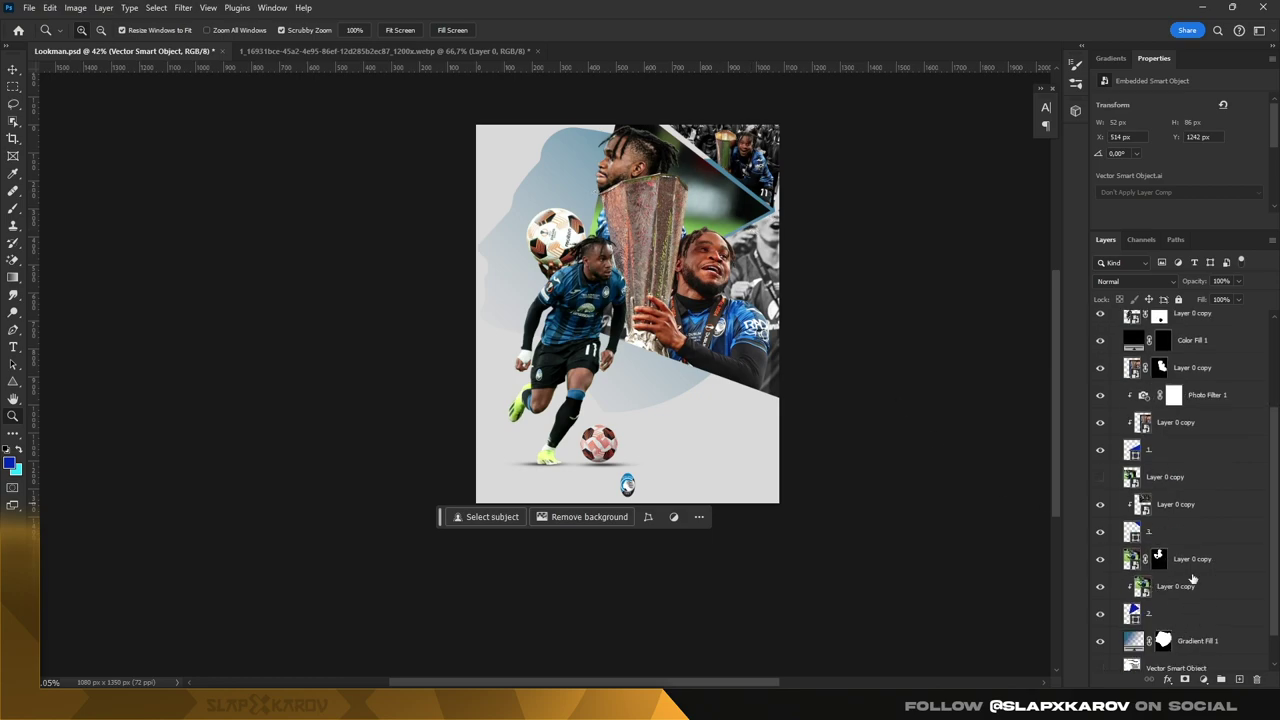
Paint out the blue diagonal stripe on the Gradient Fill 1 mask with a large black round brush.
scroll(1192, 578, down, 1)
click(1163, 602)
drag(620, 290, 680, 290)
key(b)
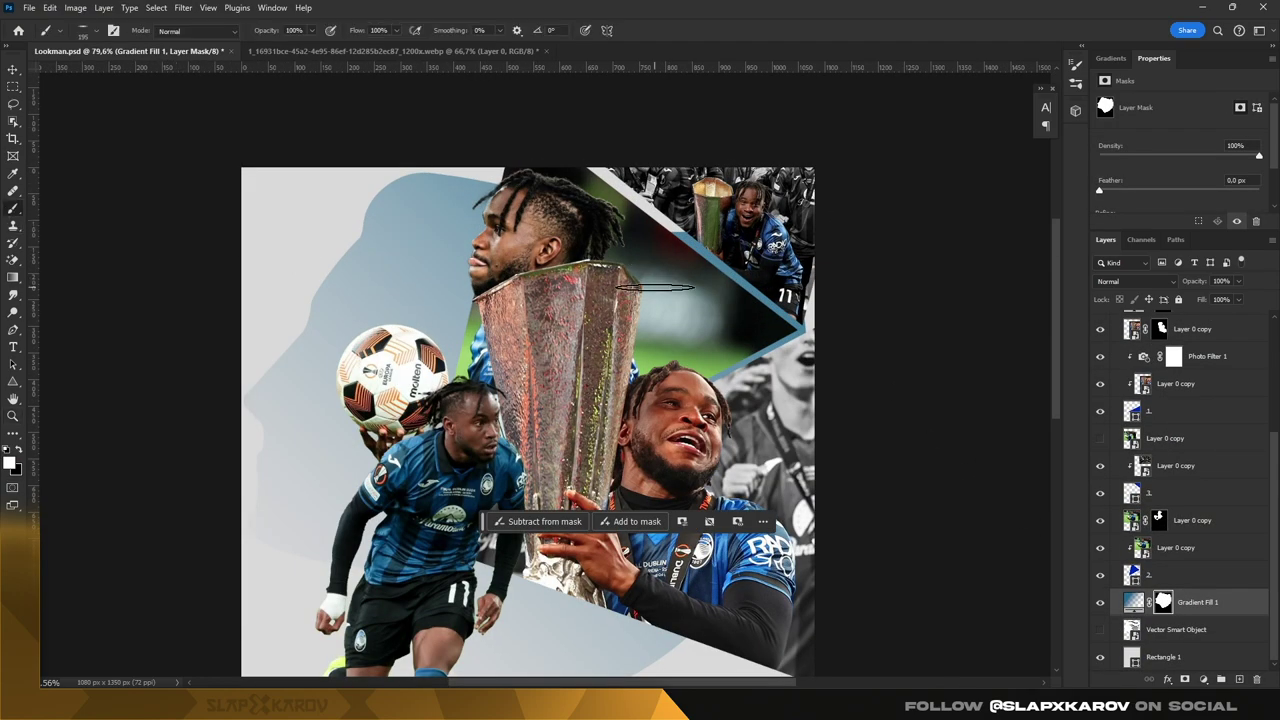
right_click(655, 287)
double_click(775, 366)
key(x)
drag(683, 221, 805, 341)
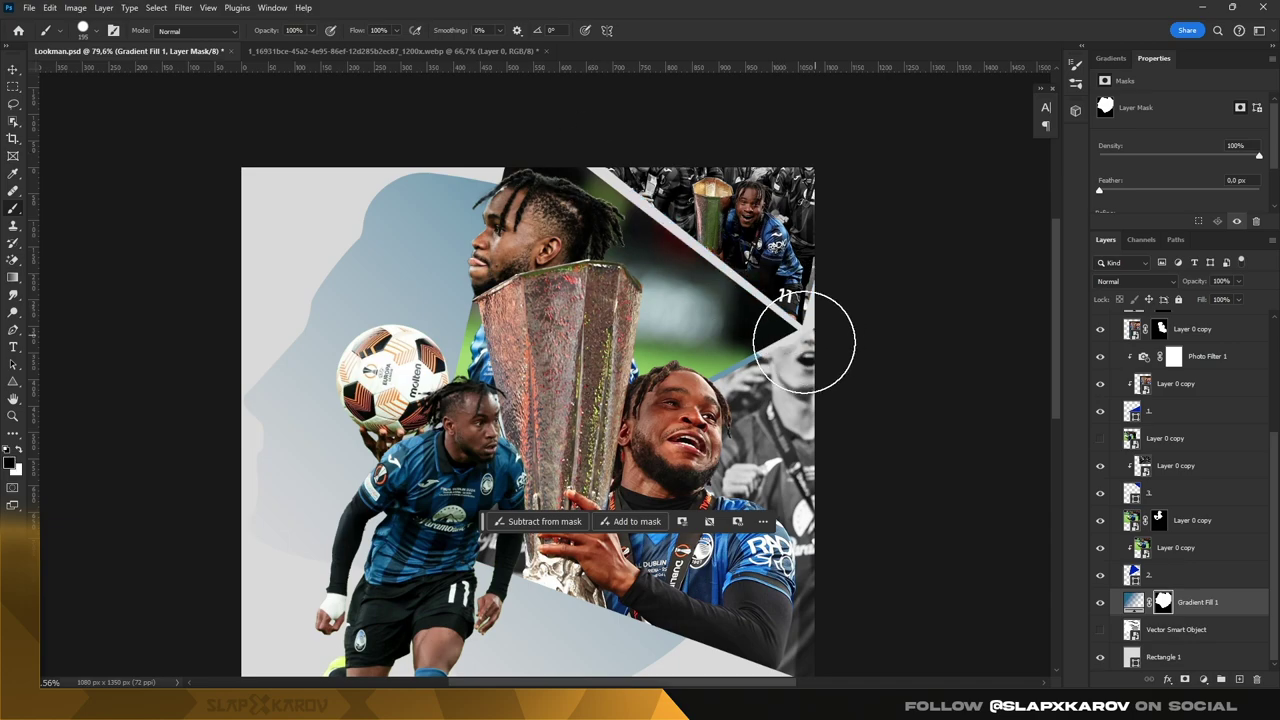
Place the stadium photo above the Vector Smart Object layer and enlarge it.
key(z)
drag(745, 285, 725, 370)
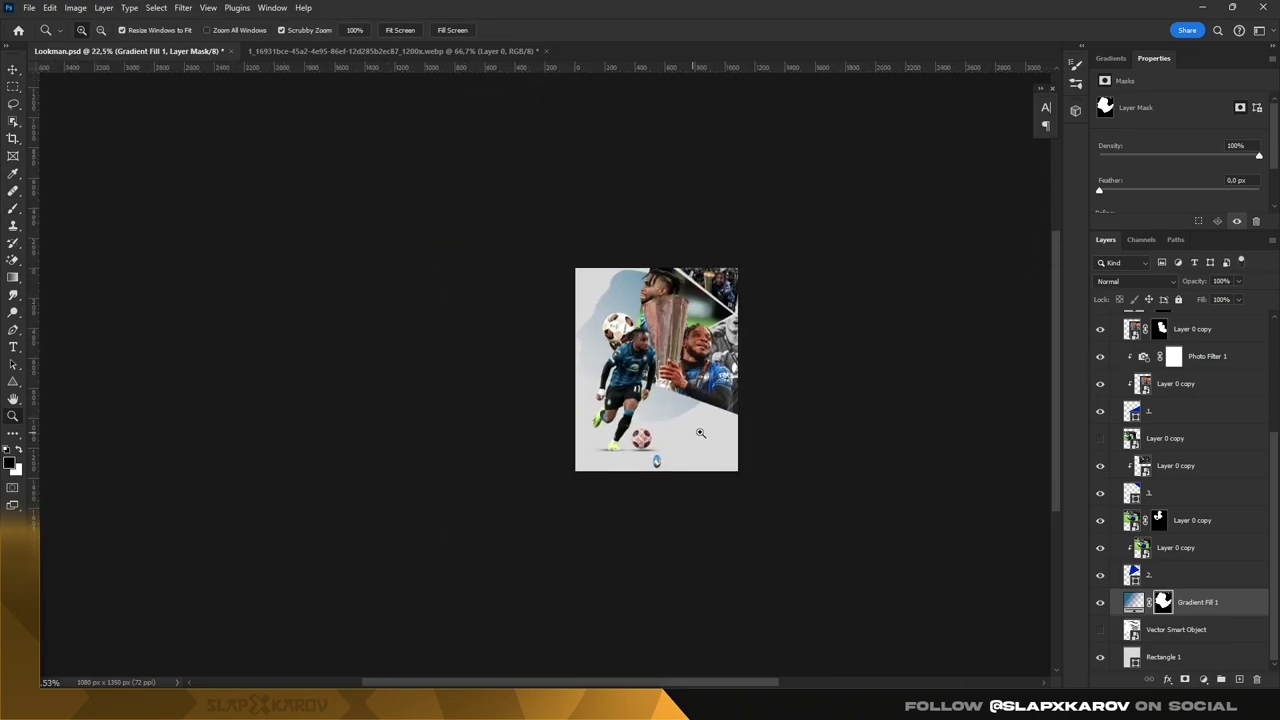
drag(725, 370, 512, 412)
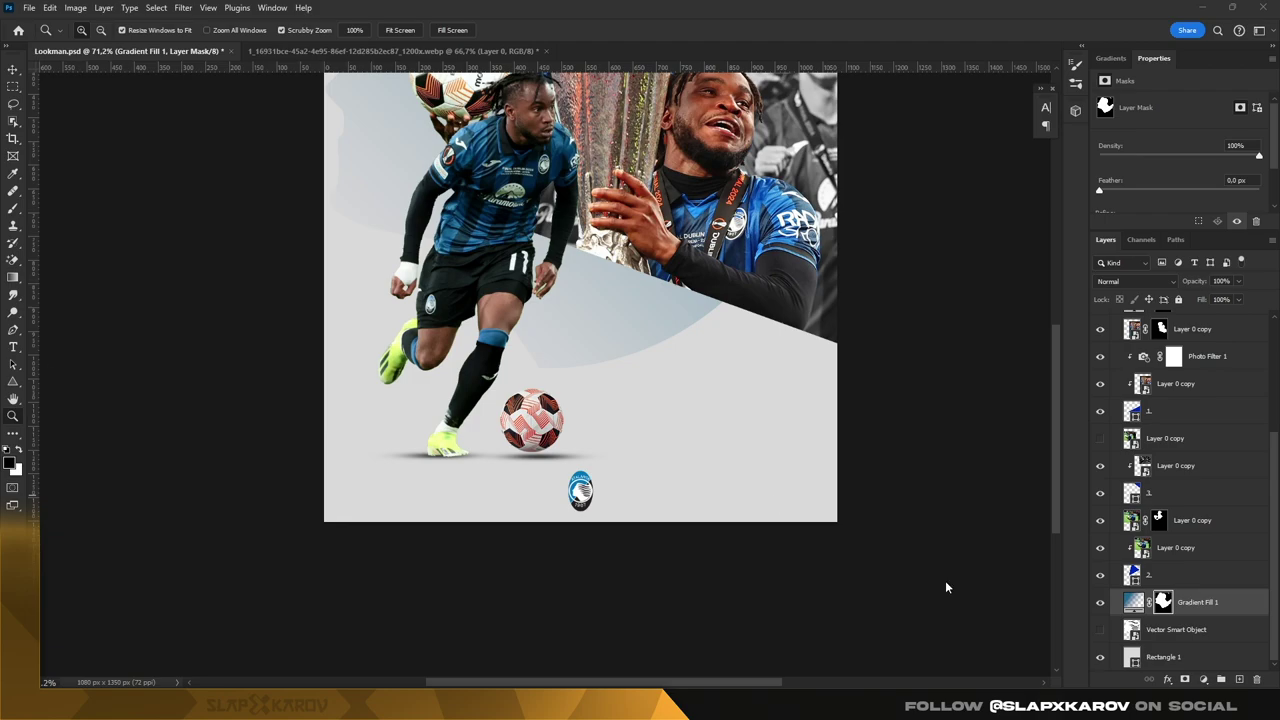
click(1176, 629)
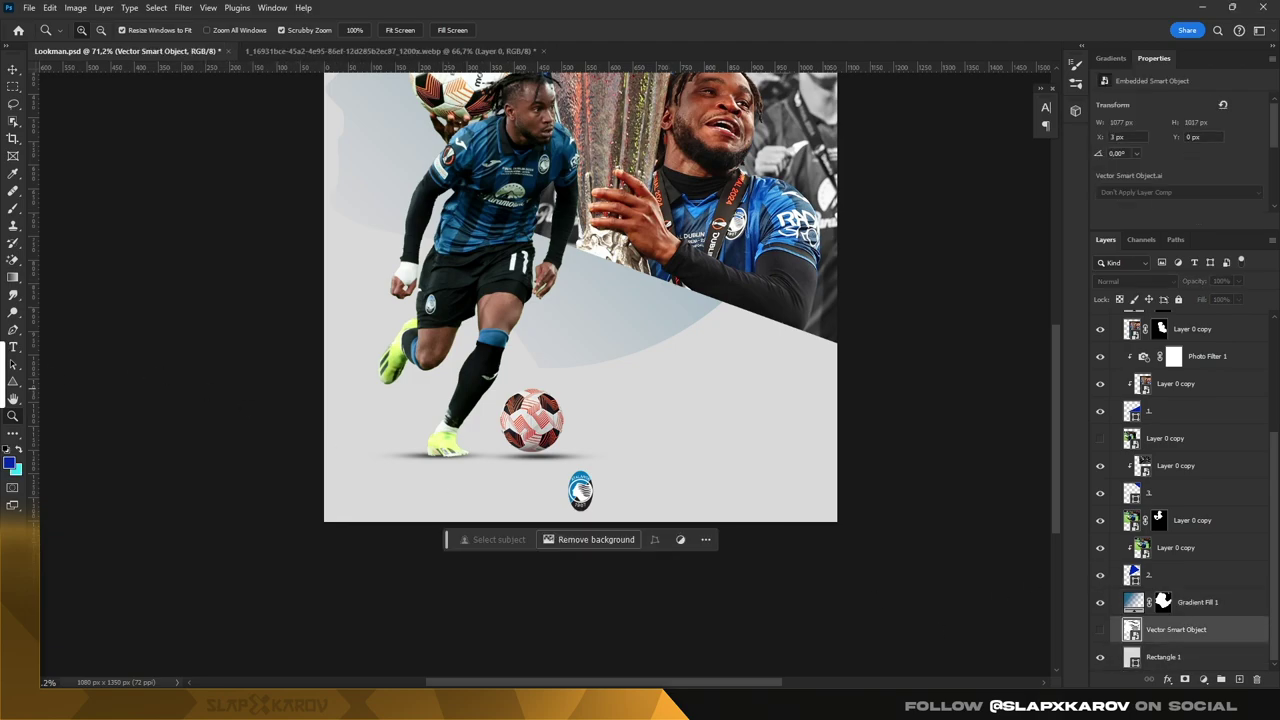
drag(297, 234, 198, 133)
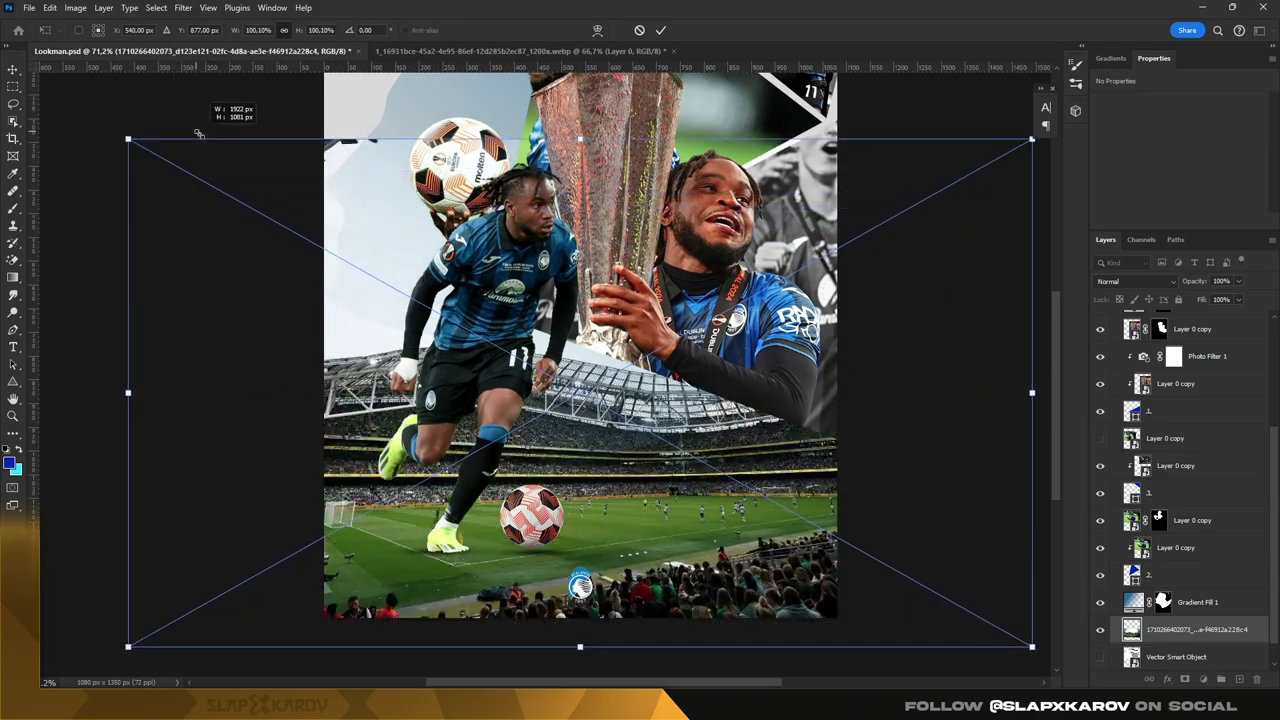
Tilt the stadium photo about 7.75° and enlarge it higher on the poster.
key(Return)
key(z)
alt+click(480, 295)
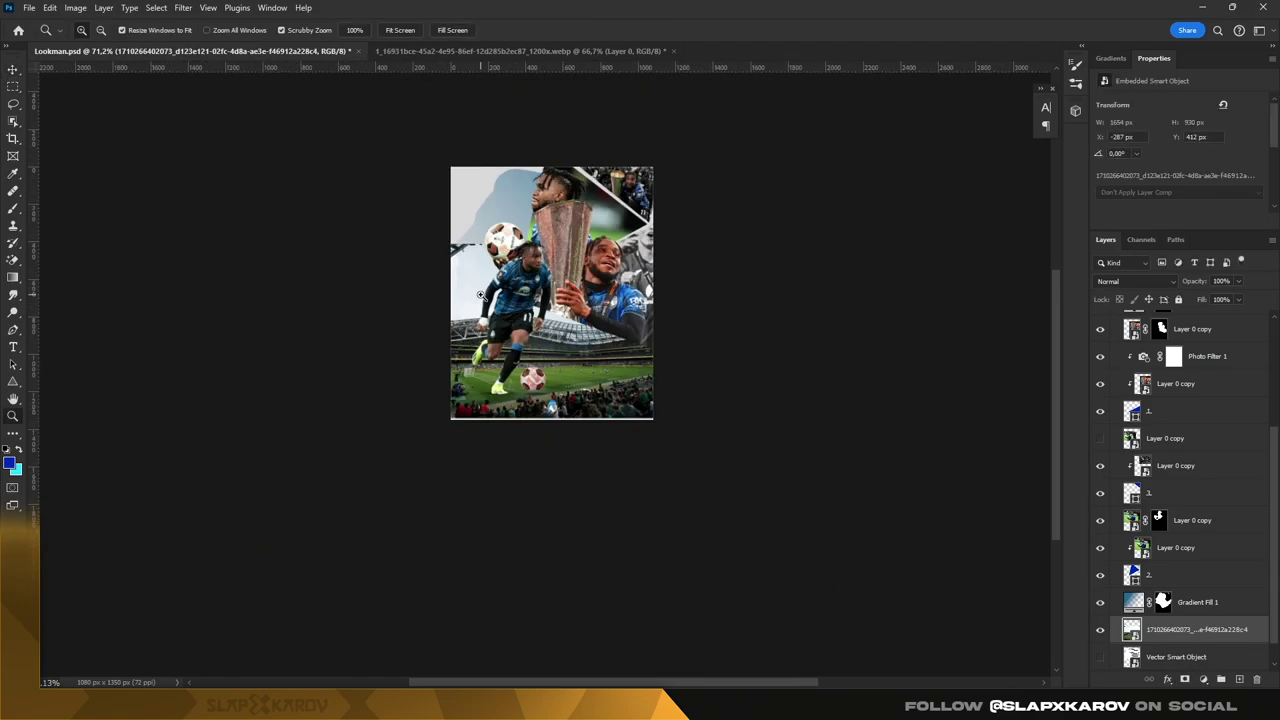
drag(480, 295, 530, 295)
key(ctrl+t)
drag(755, 480, 740, 400)
drag(374, 251, 272, 120)
drag(536, 324, 545, 254)
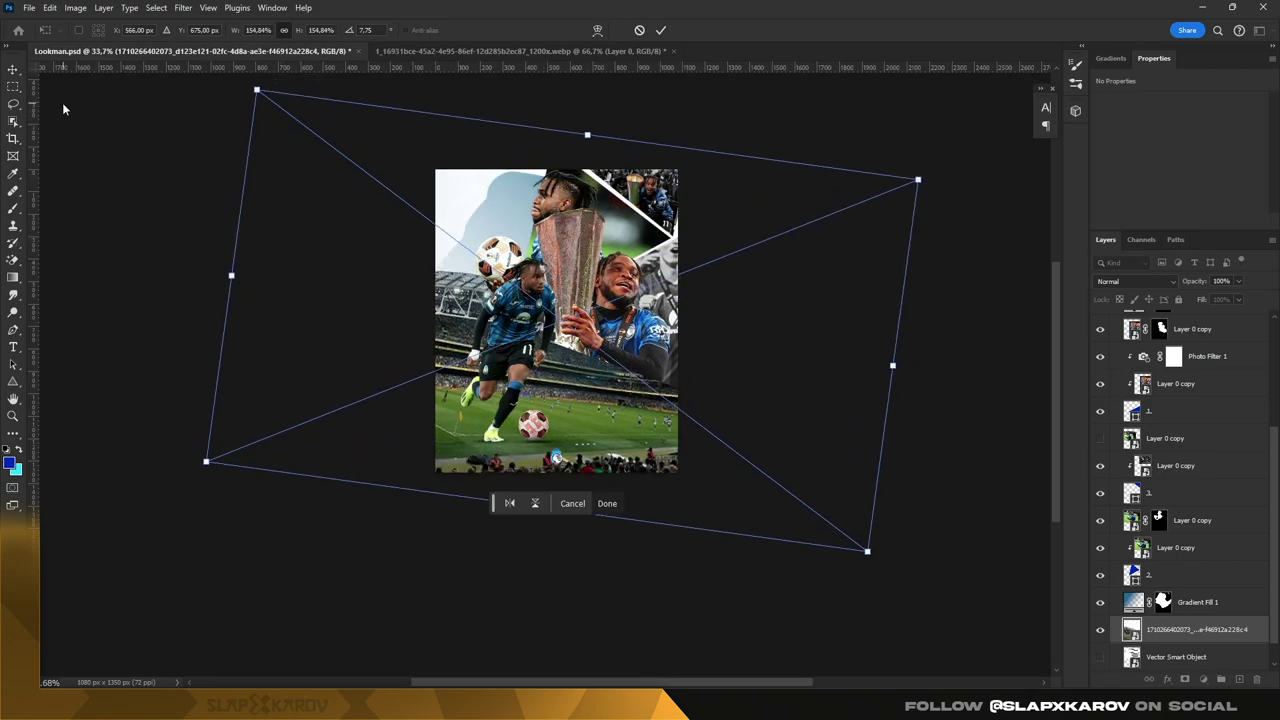
key(Return)
Zoom in on the stadium area and switch to the Polygonal Lasso tool.
key(z)
drag(516, 313, 478, 290)
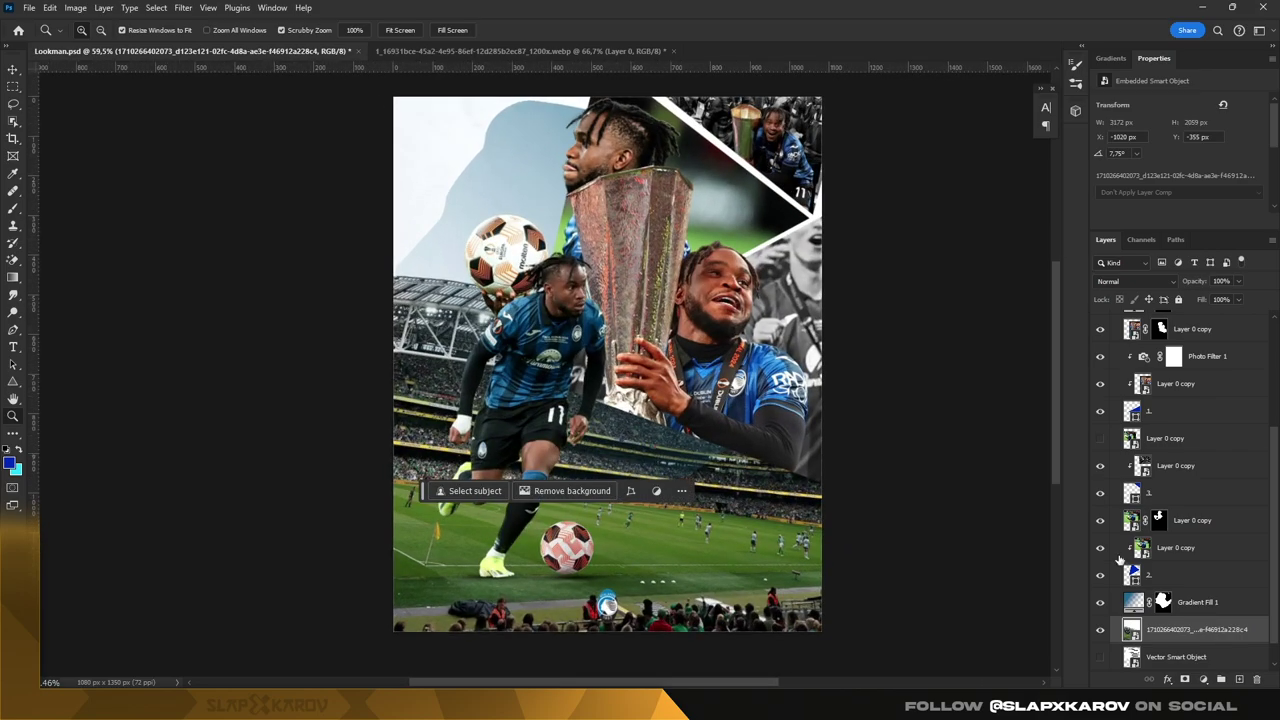
scroll(620, 374, down, 2)
drag(600, 378, 615, 378)
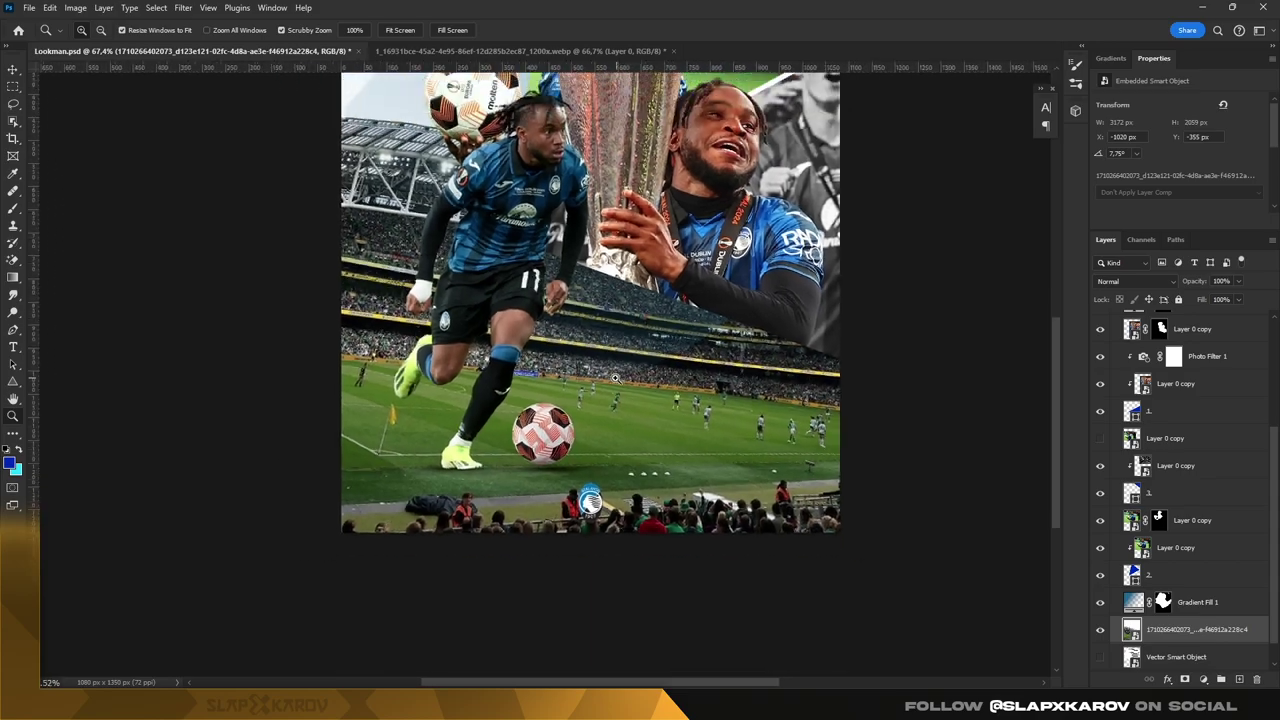
drag(615, 378, 608, 378)
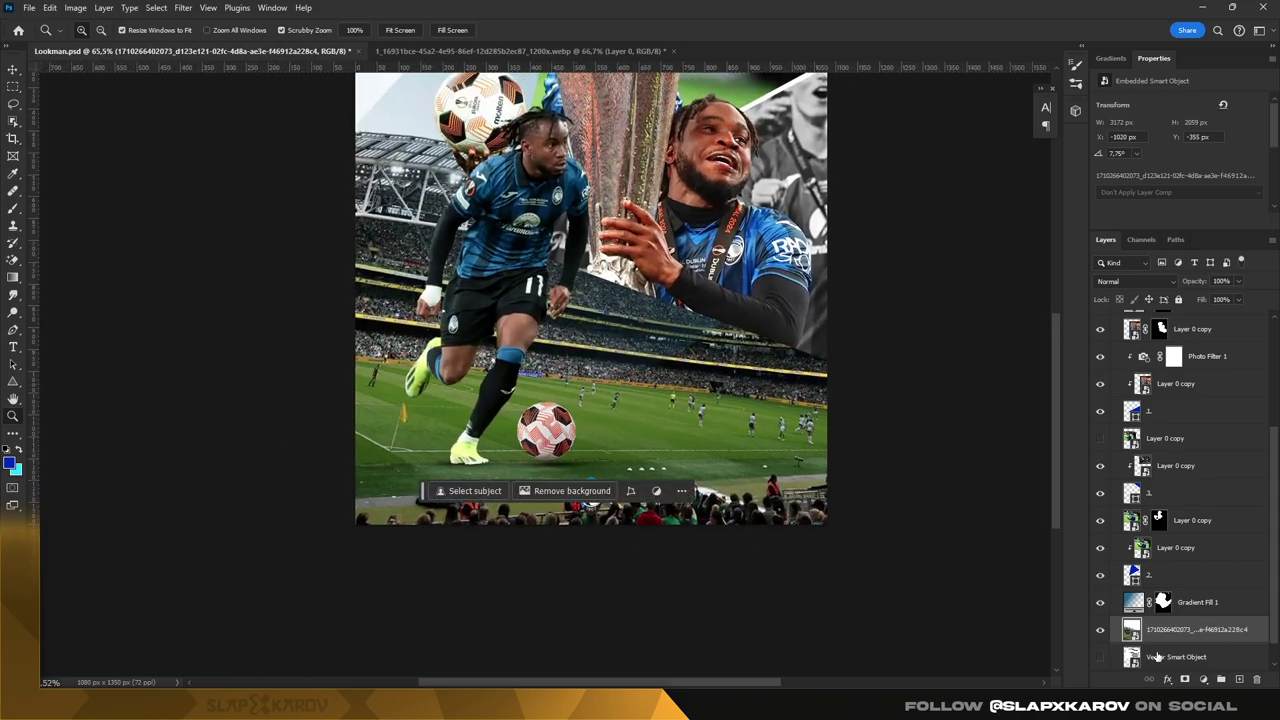
click(13, 104)
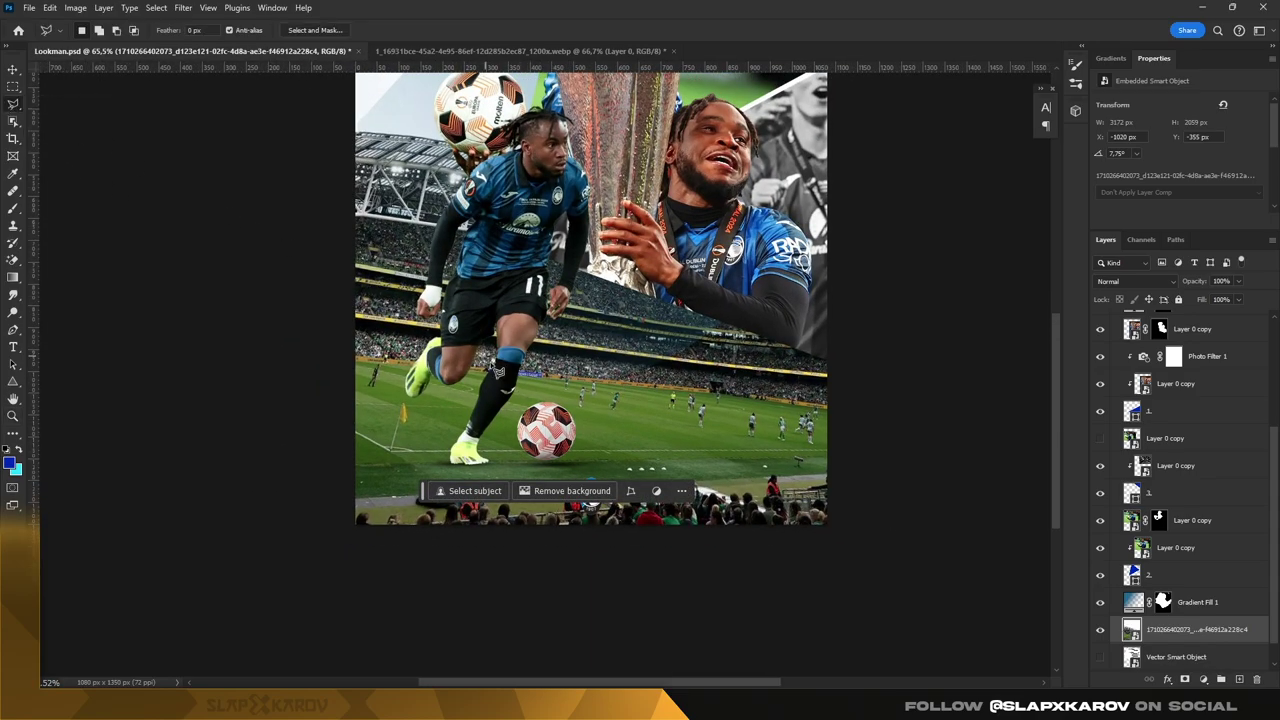
scroll(390, 487, down, 1)
Mask the stadium photo to a slanted band that hides its bottom crowd strip.
click(352, 465)
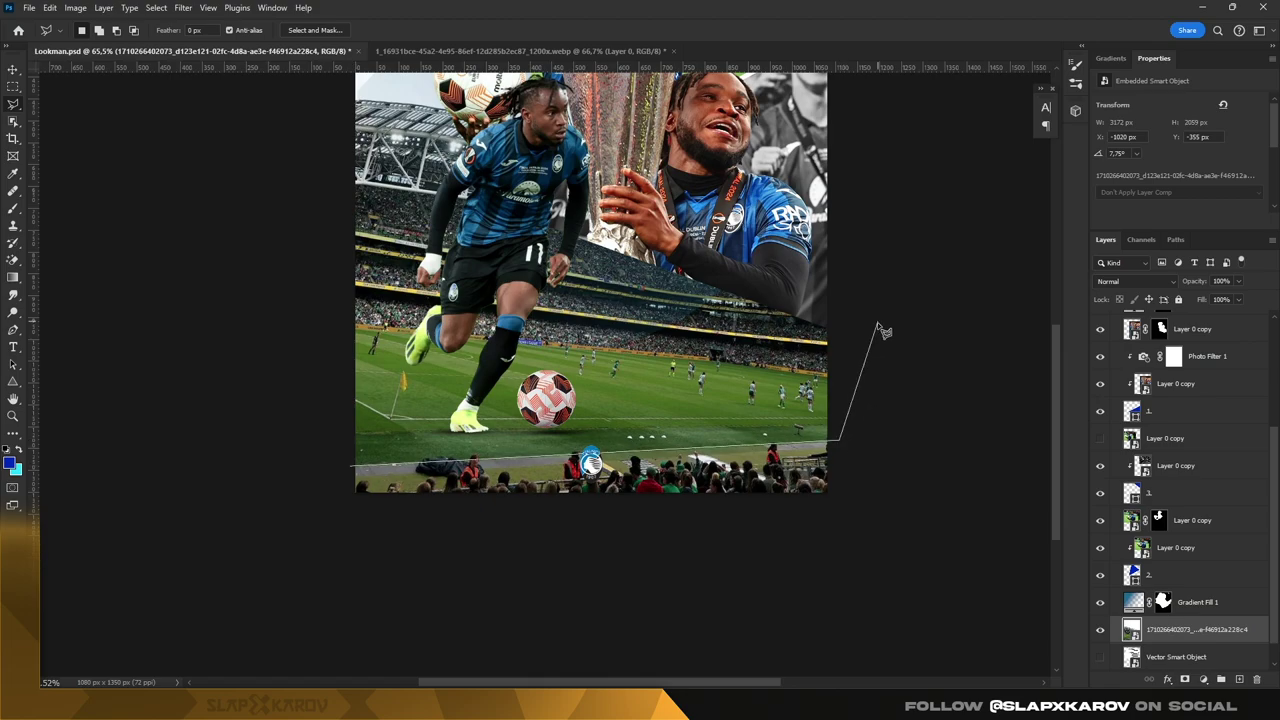
scroll(883, 331, up, 6)
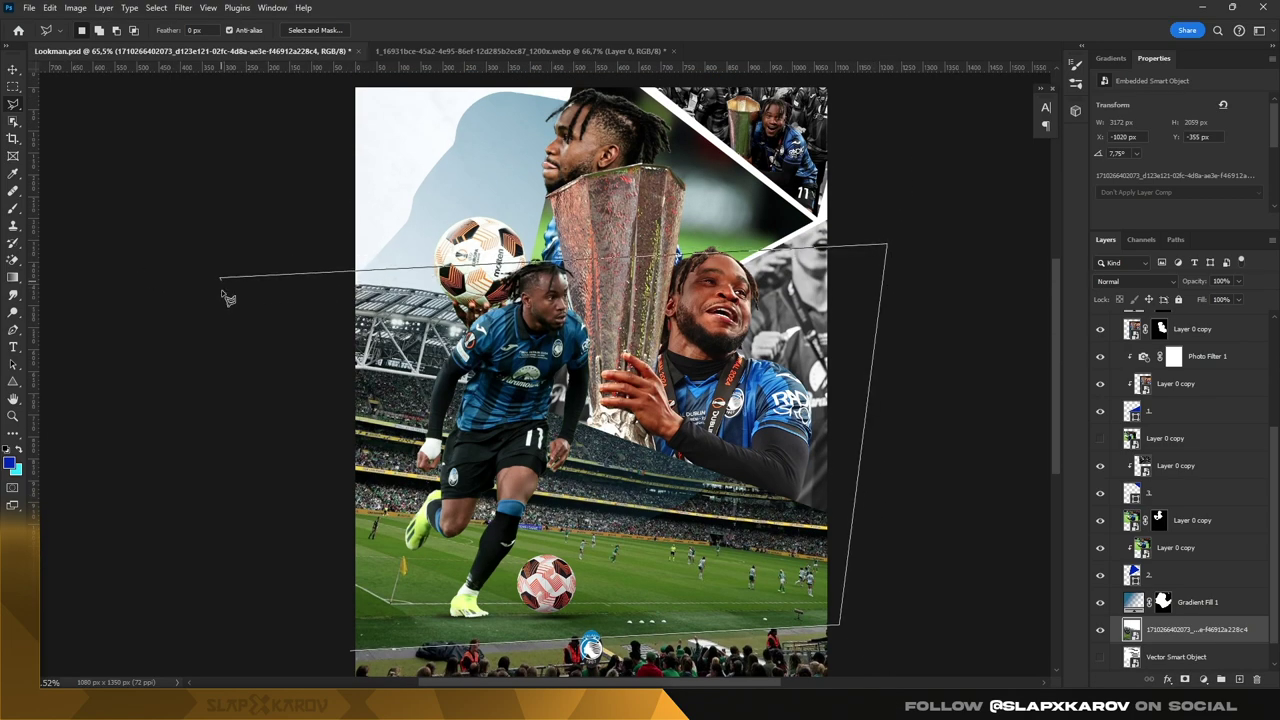
click(352, 650)
click(1185, 679)
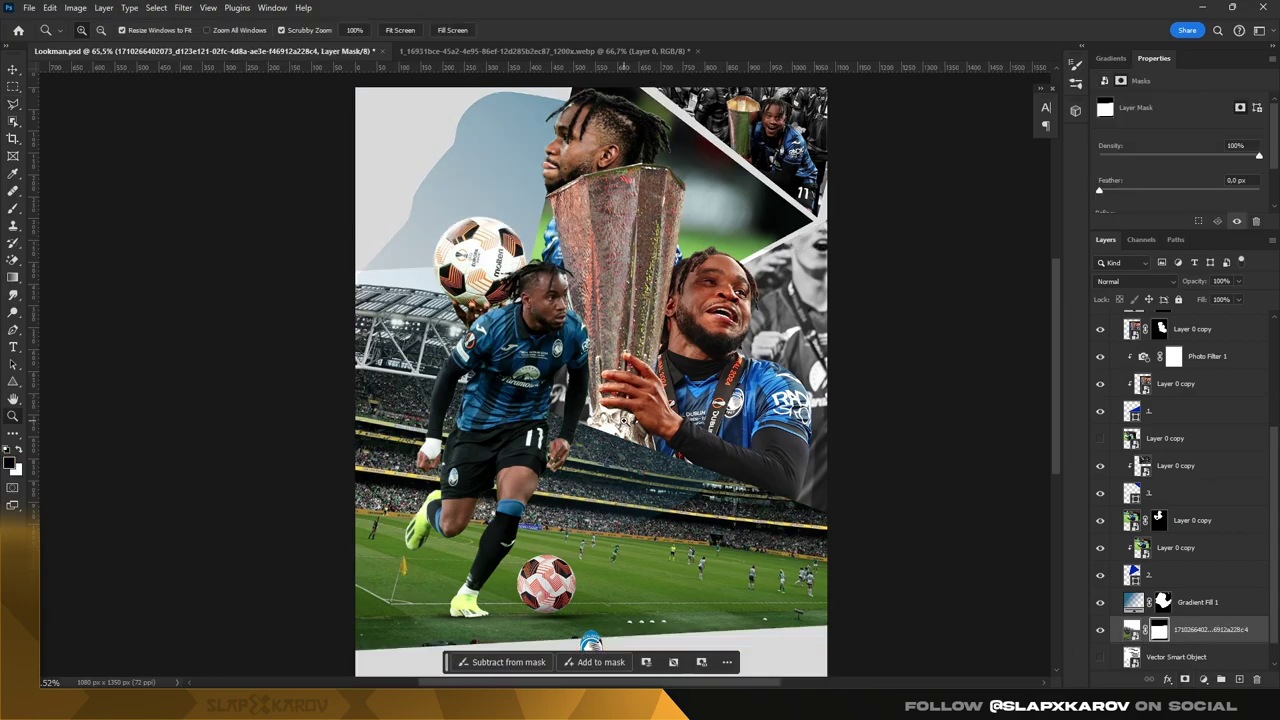
key(z)
alt+click(636, 459)
drag(636, 459, 1056, 631)
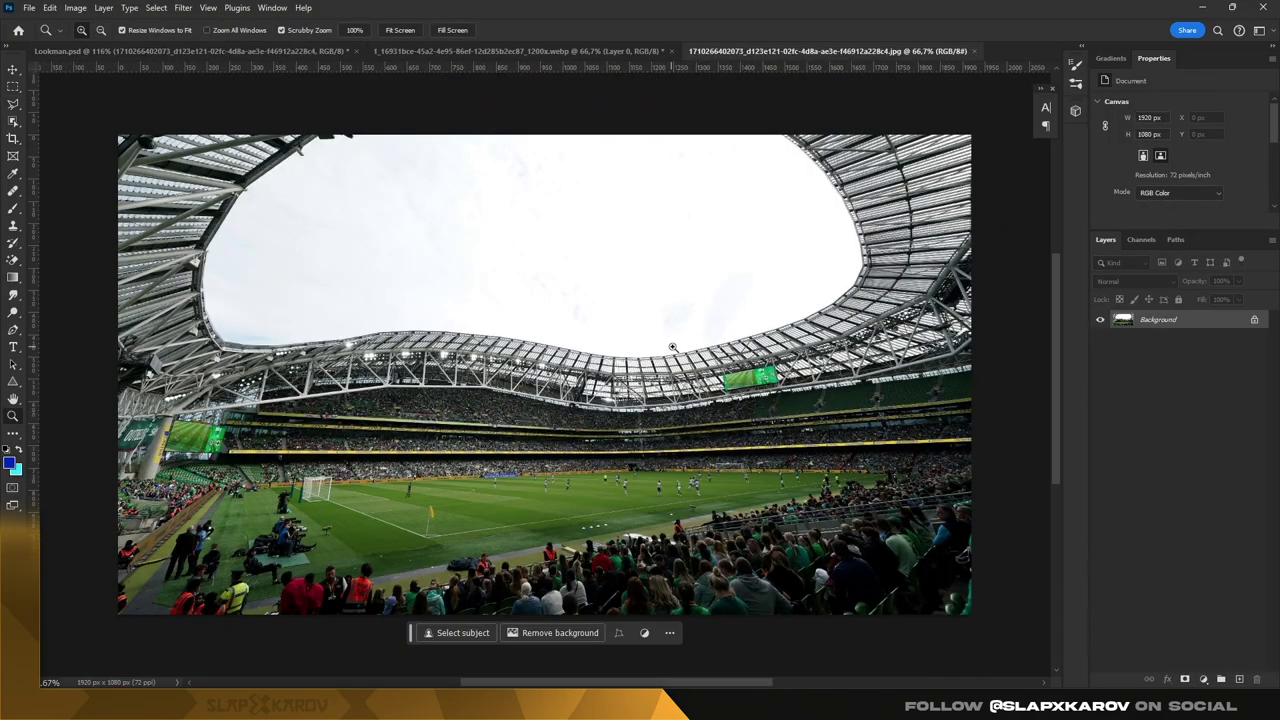
Open the stadium photo as its own document, unlocking and duplicating its layer.
drag(480, 436, 578, 436)
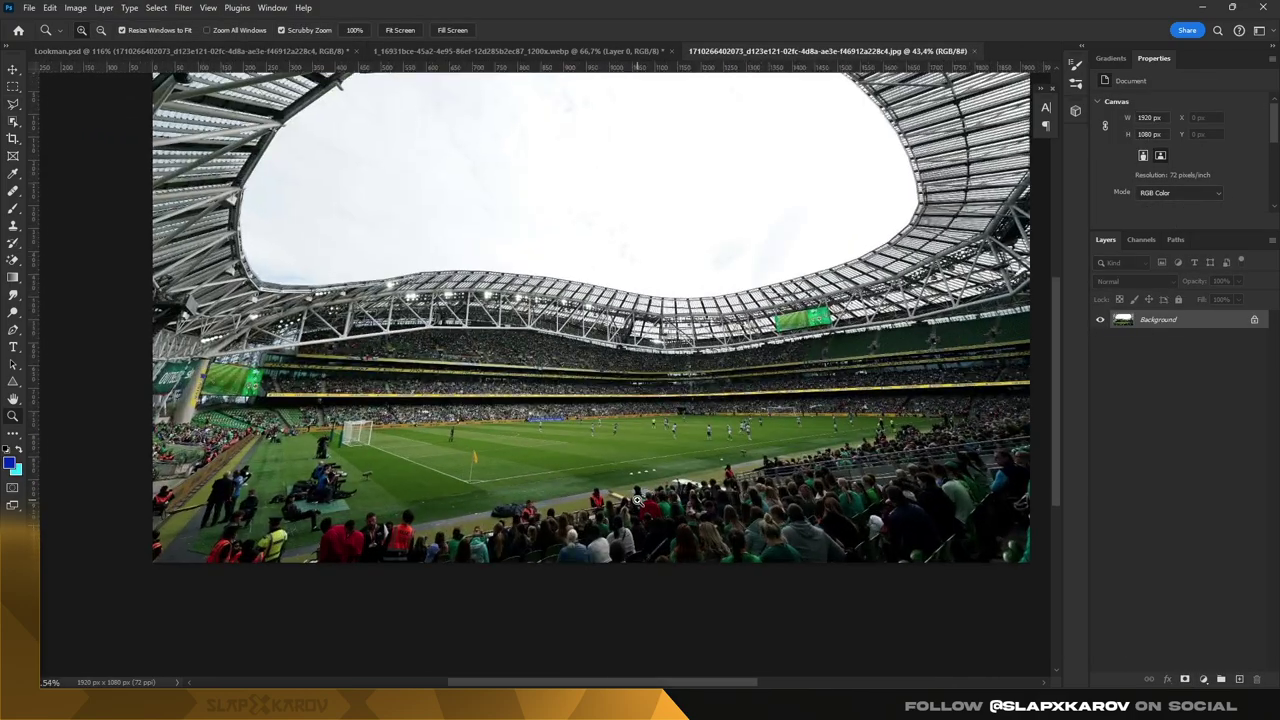
click(1255, 320)
key(ctrl+j)
scroll(378, 421, up, 2)
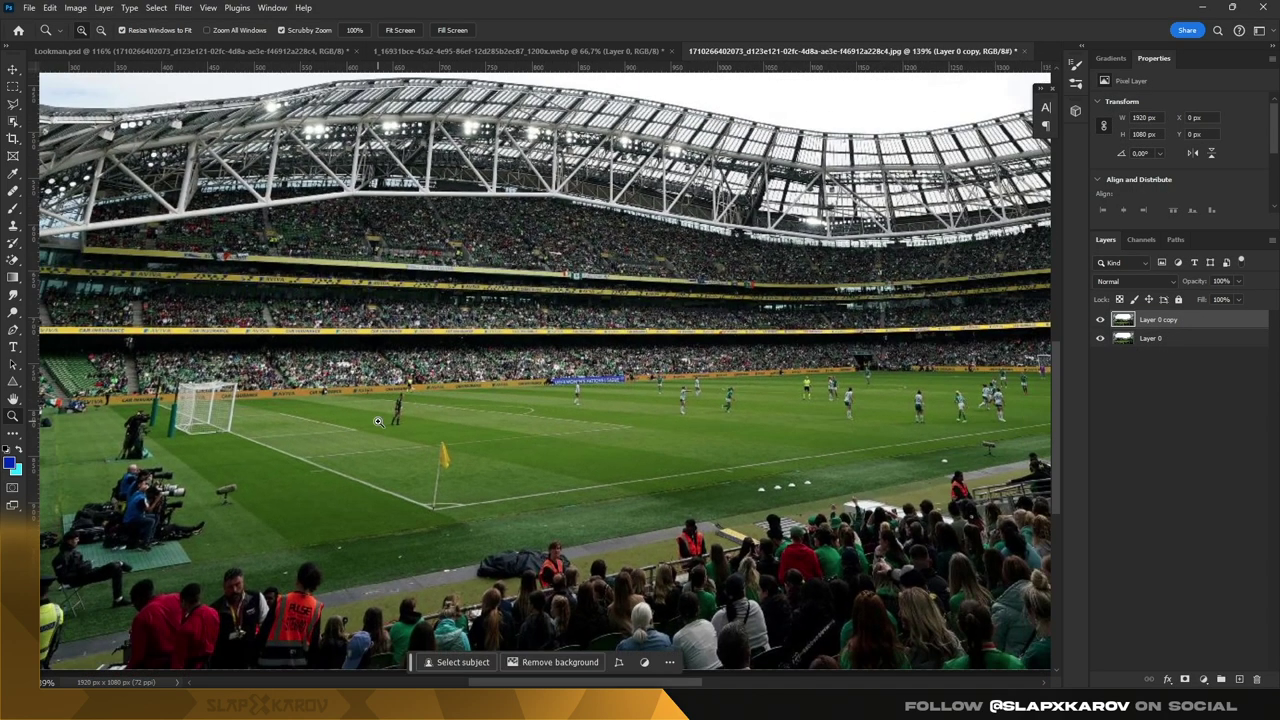
Lasso the players and corner flag on the pitch.
click(14, 104)
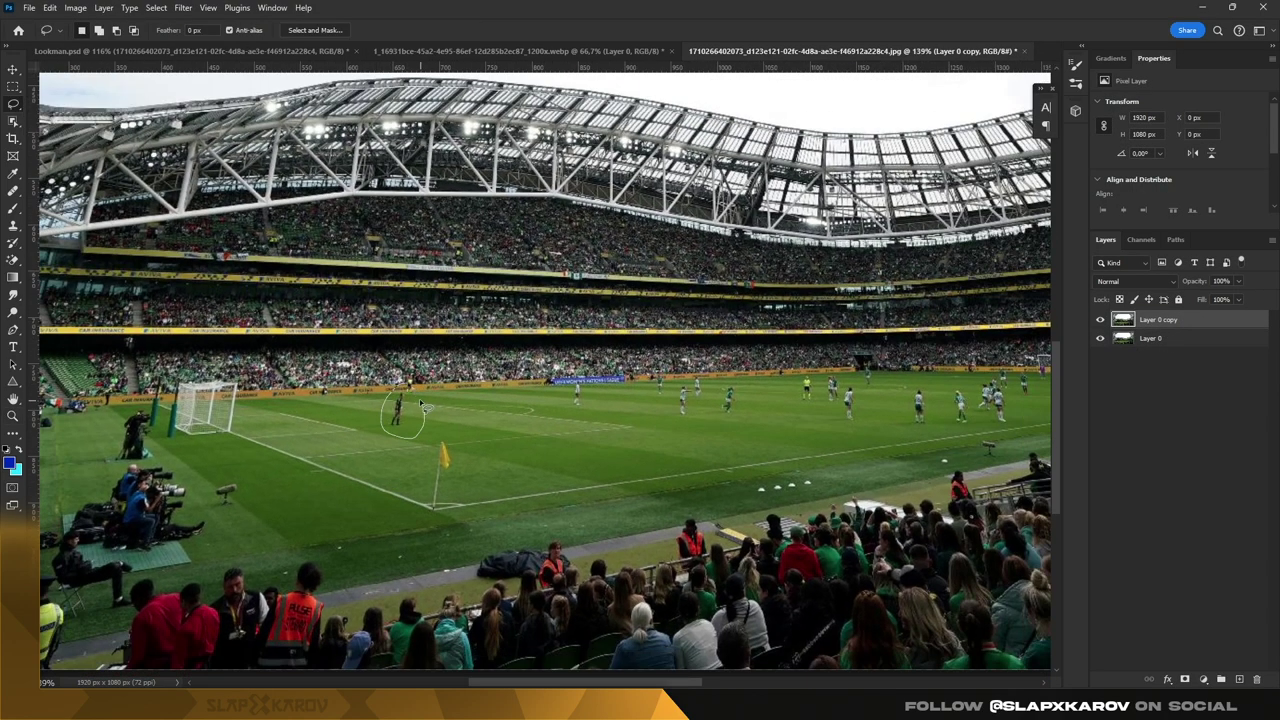
mouse_move(422, 413)
mouse_down()
mouse_move(412, 392)
mouse_move(422, 458)
mouse_move(463, 385)
mouse_up()
scroll(420, 440, down, 1)
scroll(470, 390, up, 1)
drag(592, 352, 588, 356)
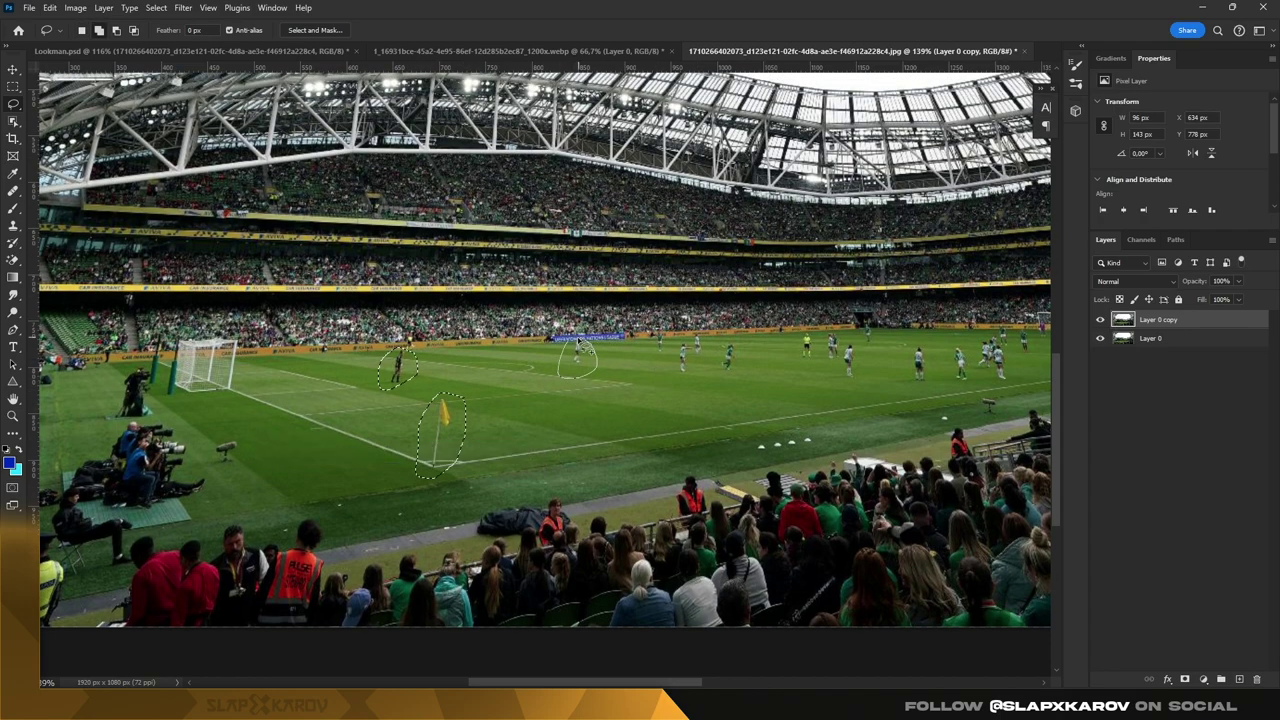
scroll(1010, 376, up, 1)
drag(1010, 376, 1012, 400)
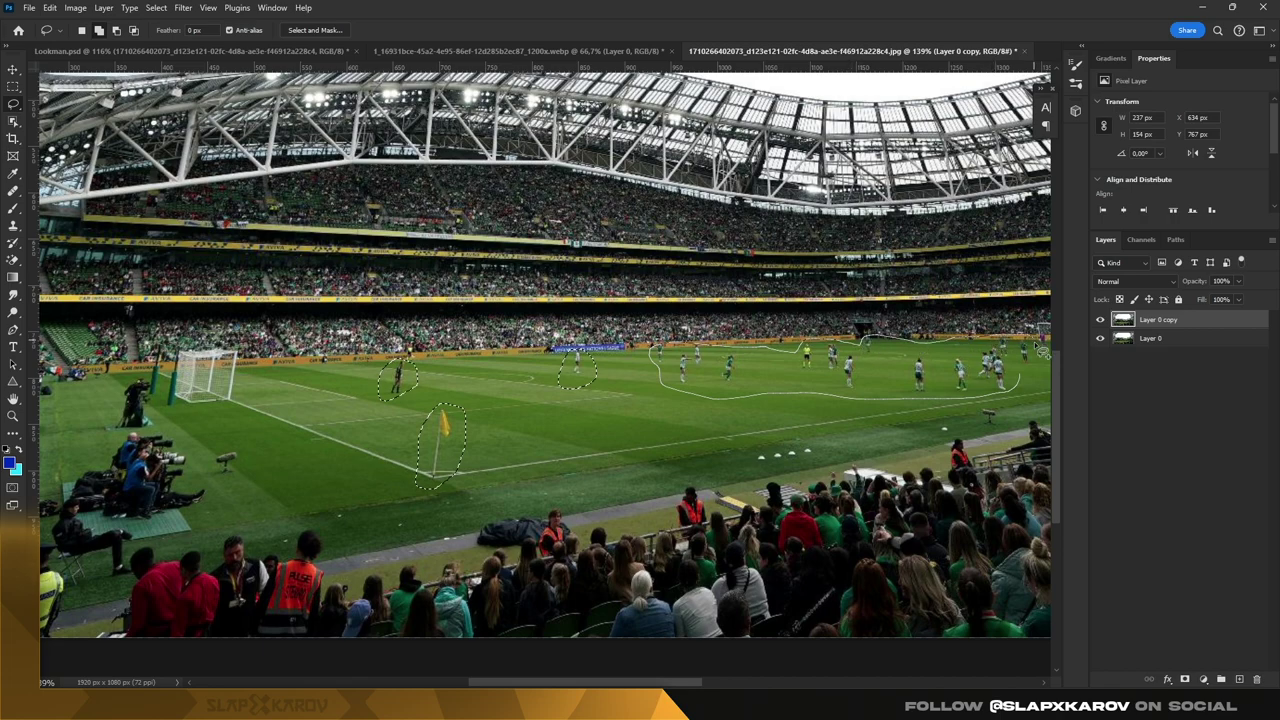
drag(1040, 352, 1040, 346)
Replace the selected players with Generative Fill grass and merge it into the layer below.
click(310, 452)
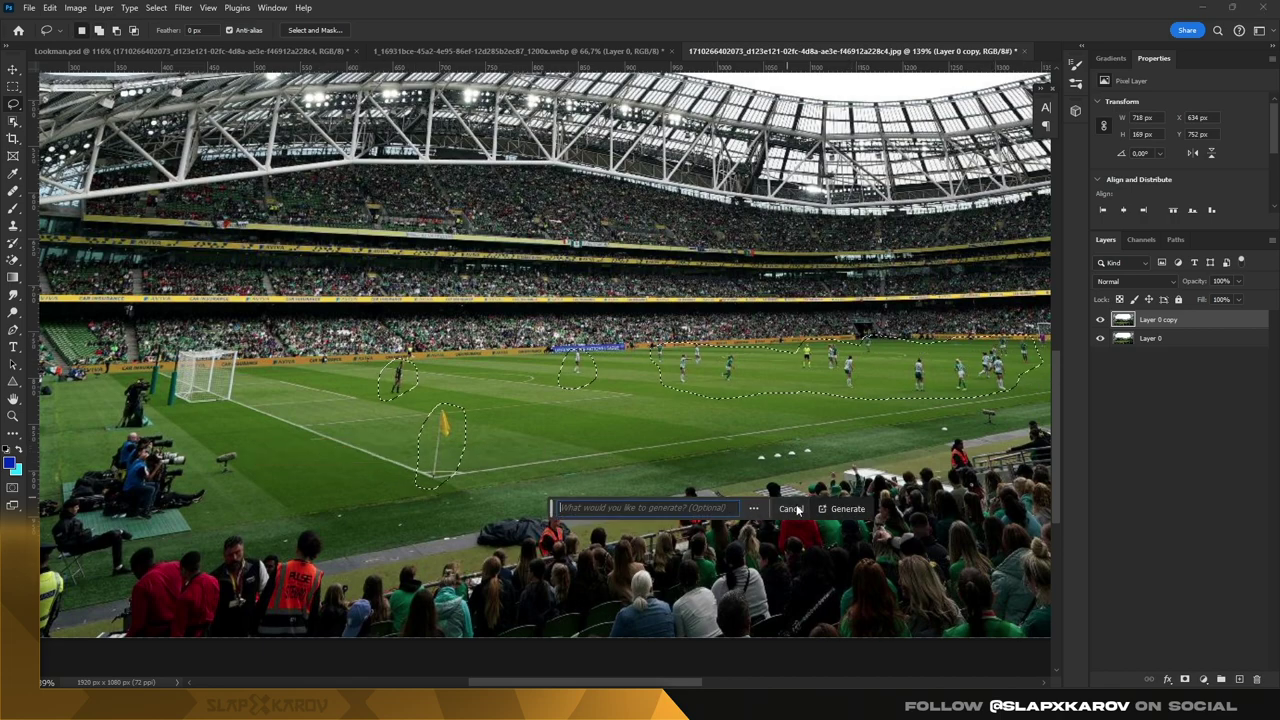
click(858, 510)
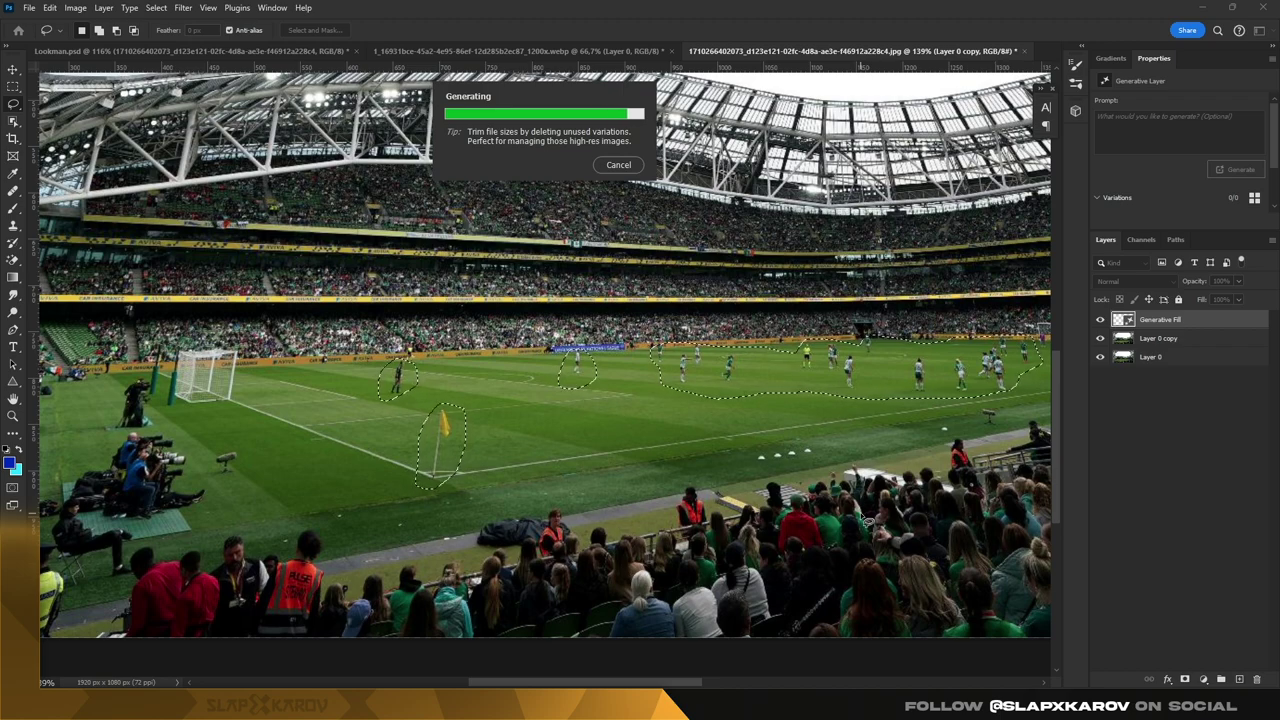
shift+click(1172, 338)
key(ctrl+e)
Try to save the edited stadium photo and fit it on screen.
key(ctrl+s)
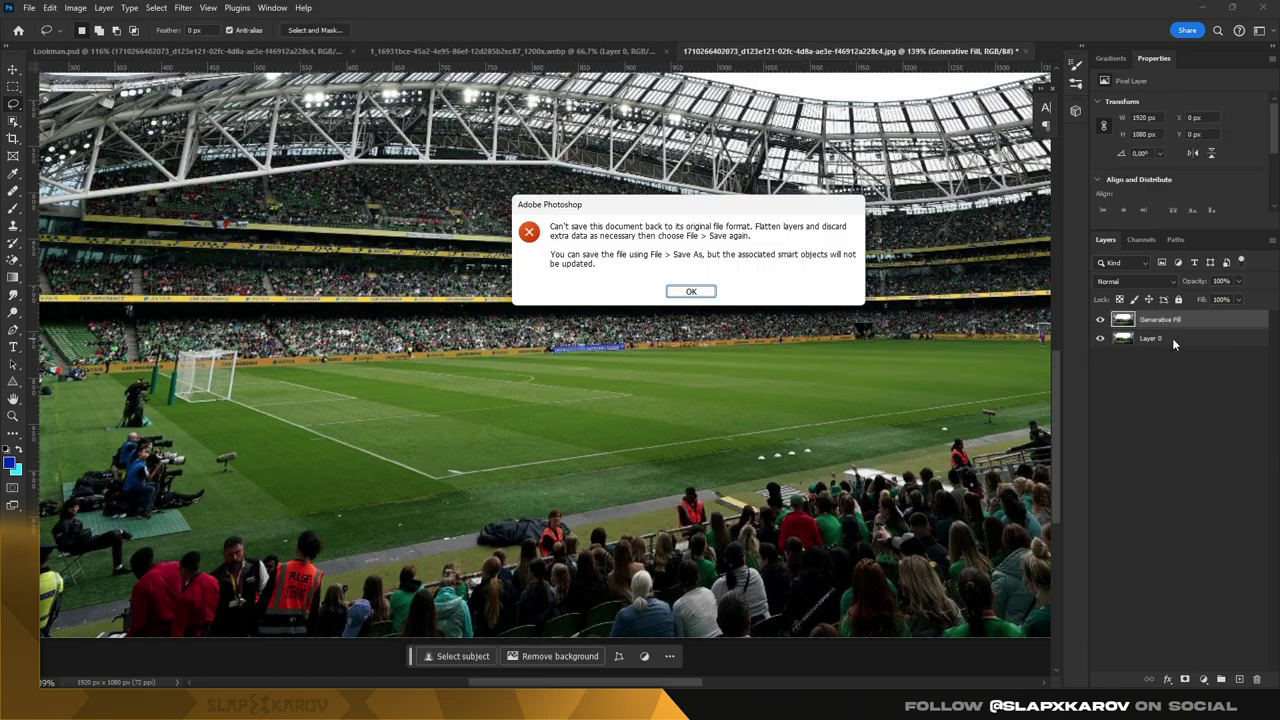
key(Return)
key(ctrl+s)
key(Return)
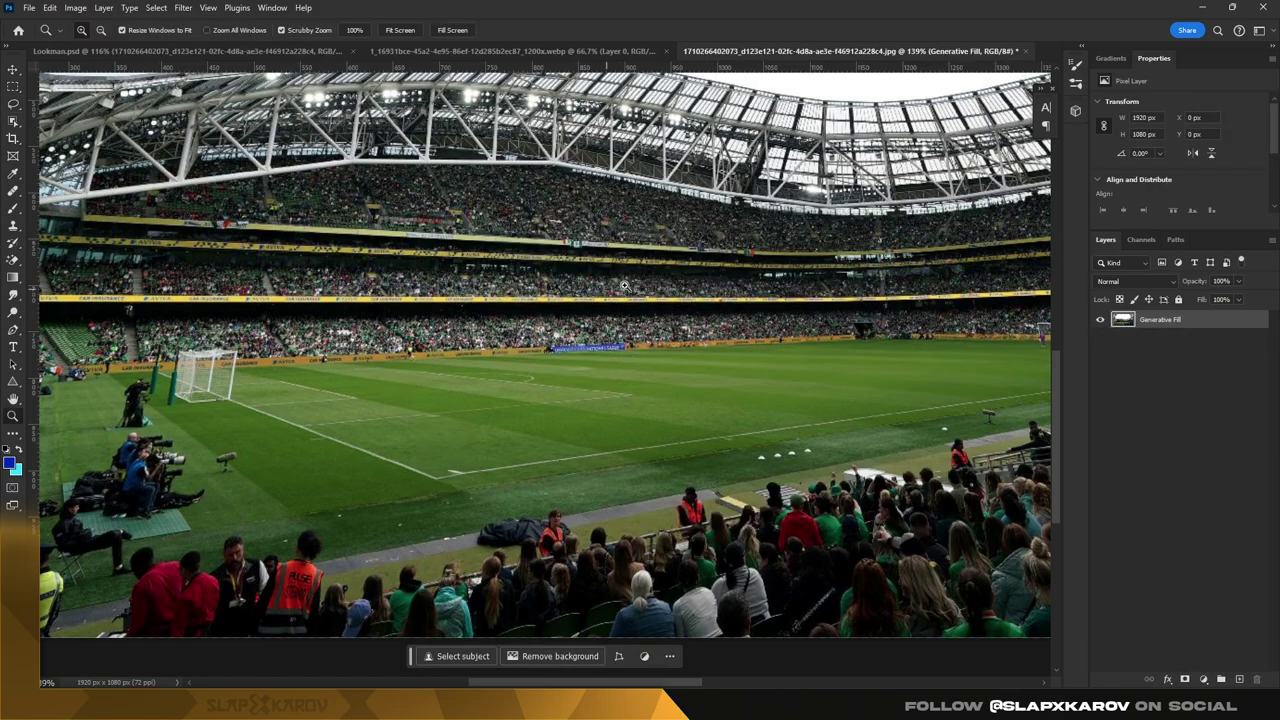
key(z)
drag(60, 90, 102, 90)
key(ctrl+minus)
key(ctrl+0)
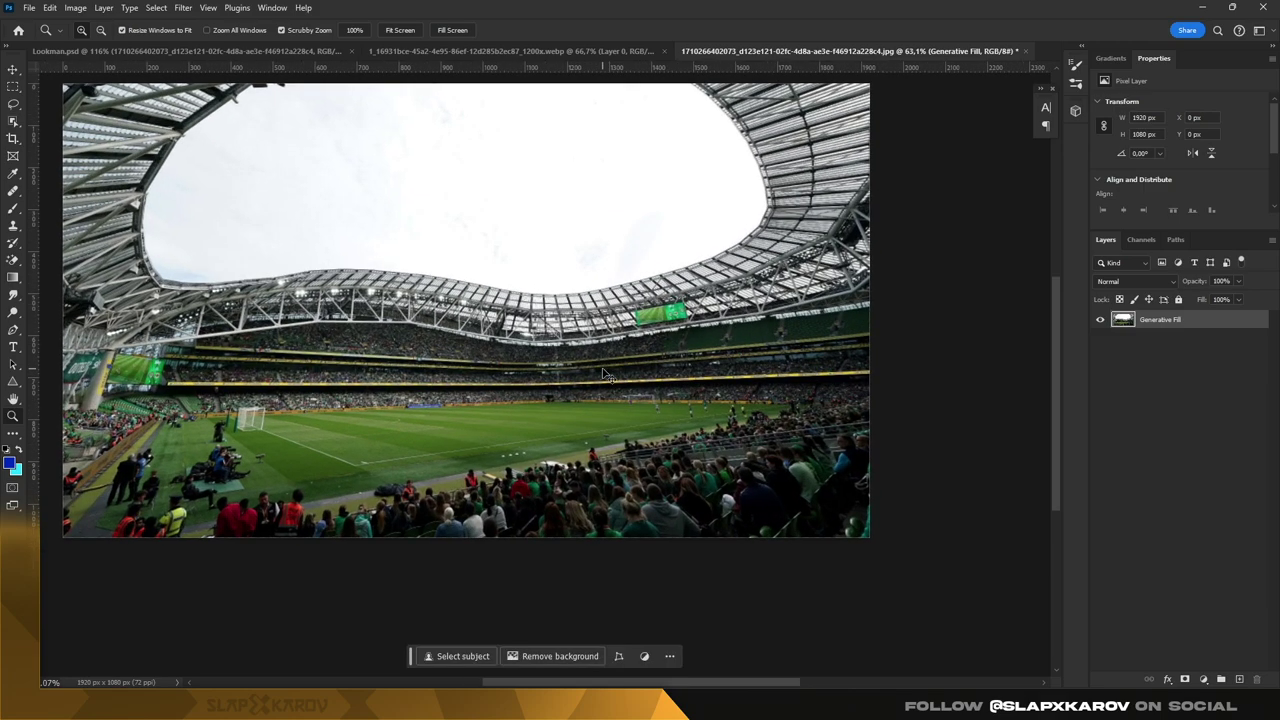
key(ctrl+s)
key(Return)
click(44, 8)
mouse_move(29, 8)
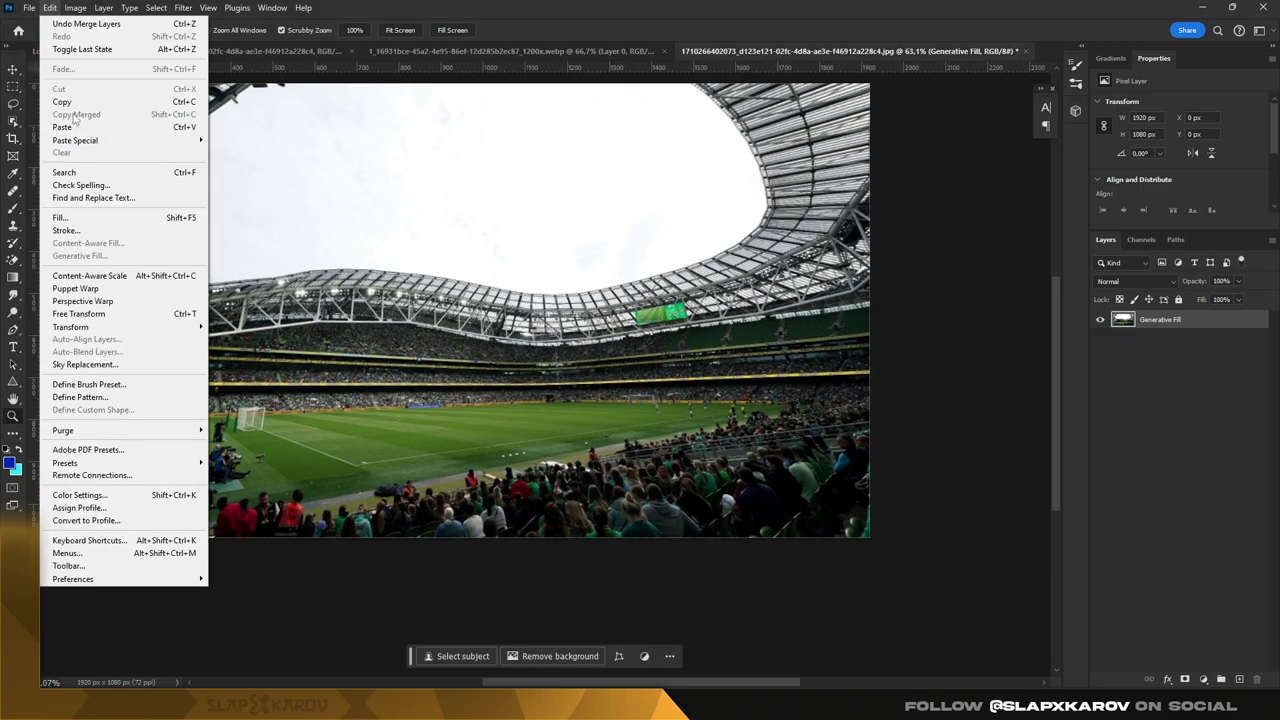
Convert the stadium layer to a Smart Object and drag it into Lookman.psd.
right_click(1197, 320)
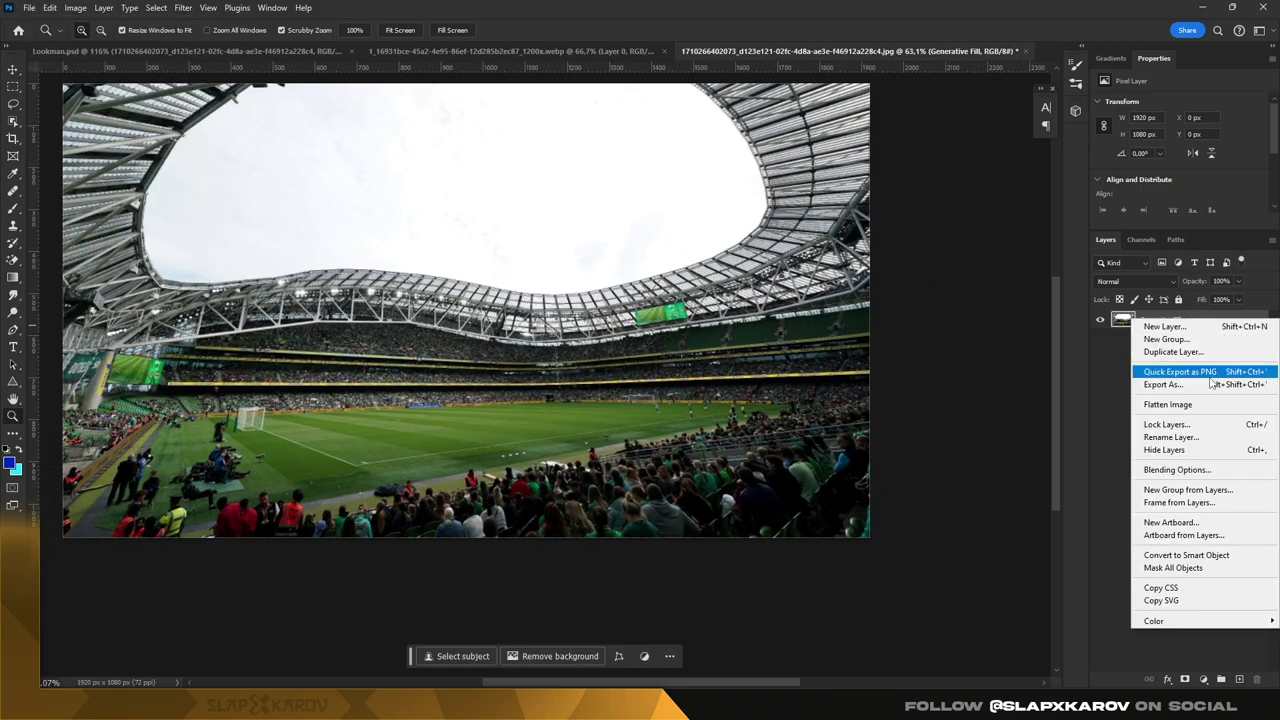
click(1225, 555)
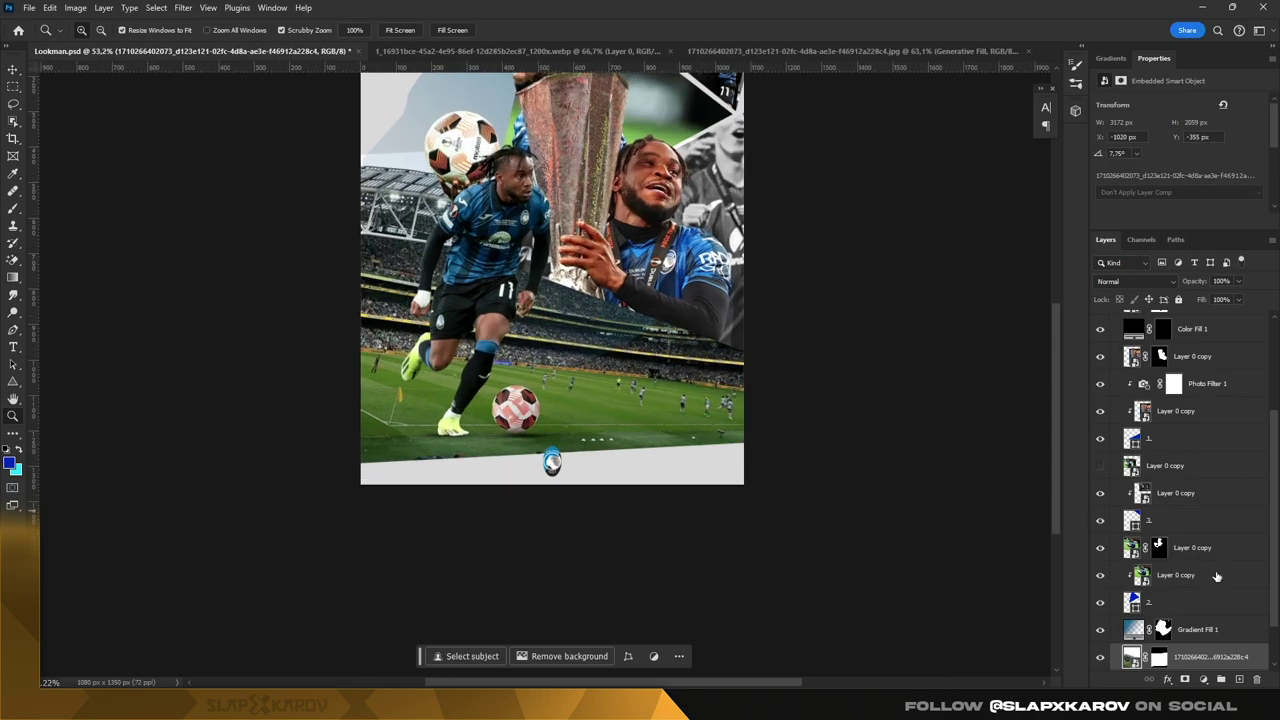
drag(166, 62, 608, 333)
scroll(608, 333, down, 2)
Scale the placed stadium to about 130%, tilt it 3° and commit the transform.
key(ctrl+t)
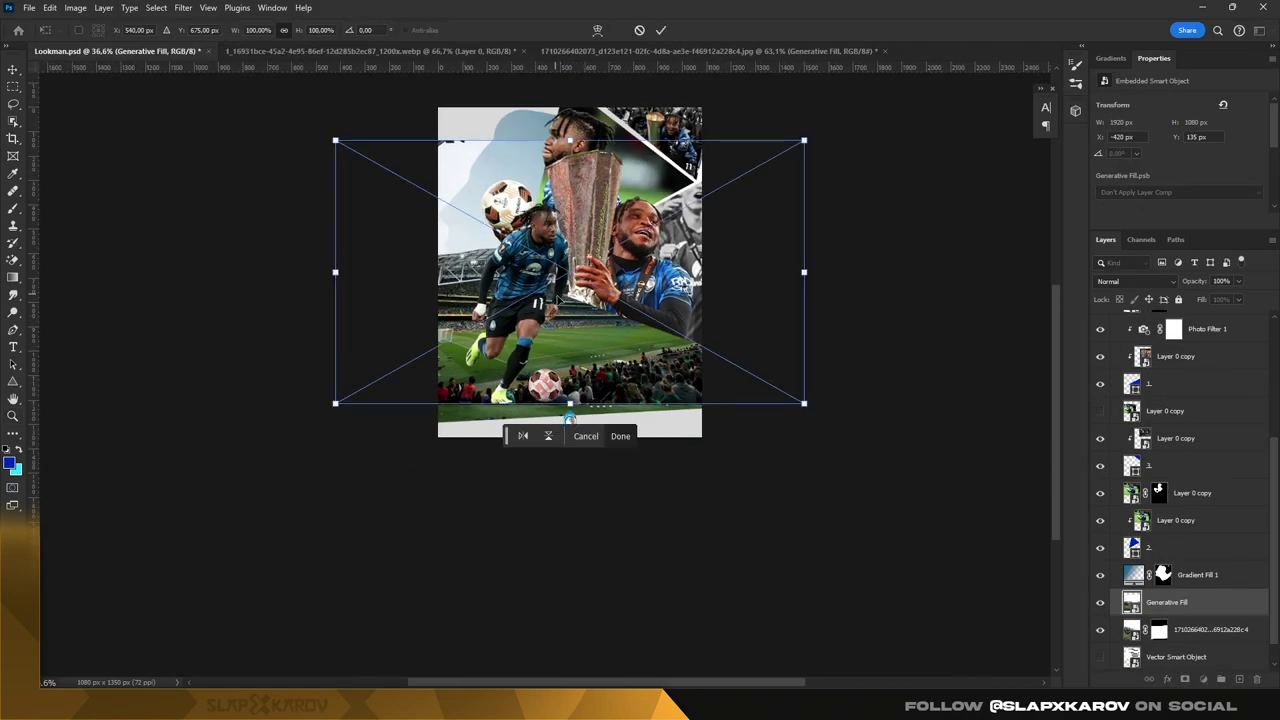
mouse_move(576, 265)
mouse_down()
mouse_move(686, 265)
mouse_move(619, 320)
mouse_move(617, 338)
mouse_move(553, 327)
mouse_up()
drag(329, 168, 266, 120)
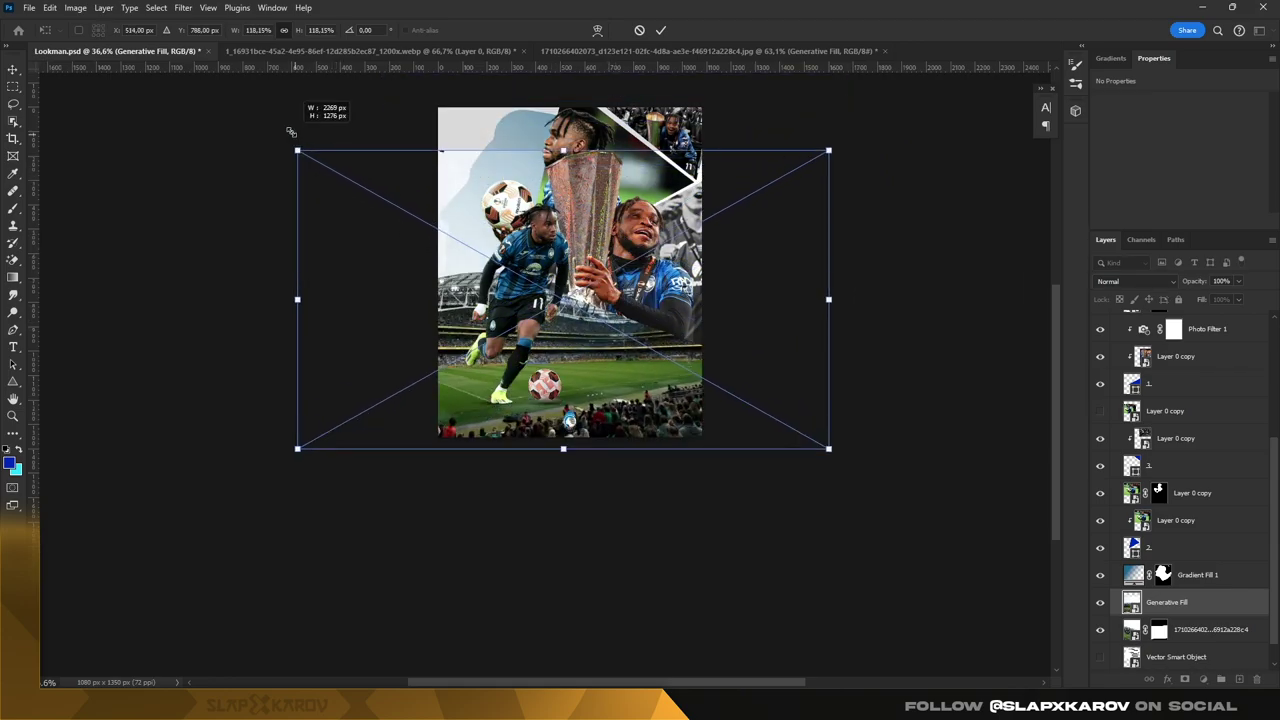
drag(516, 156, 515, 151)
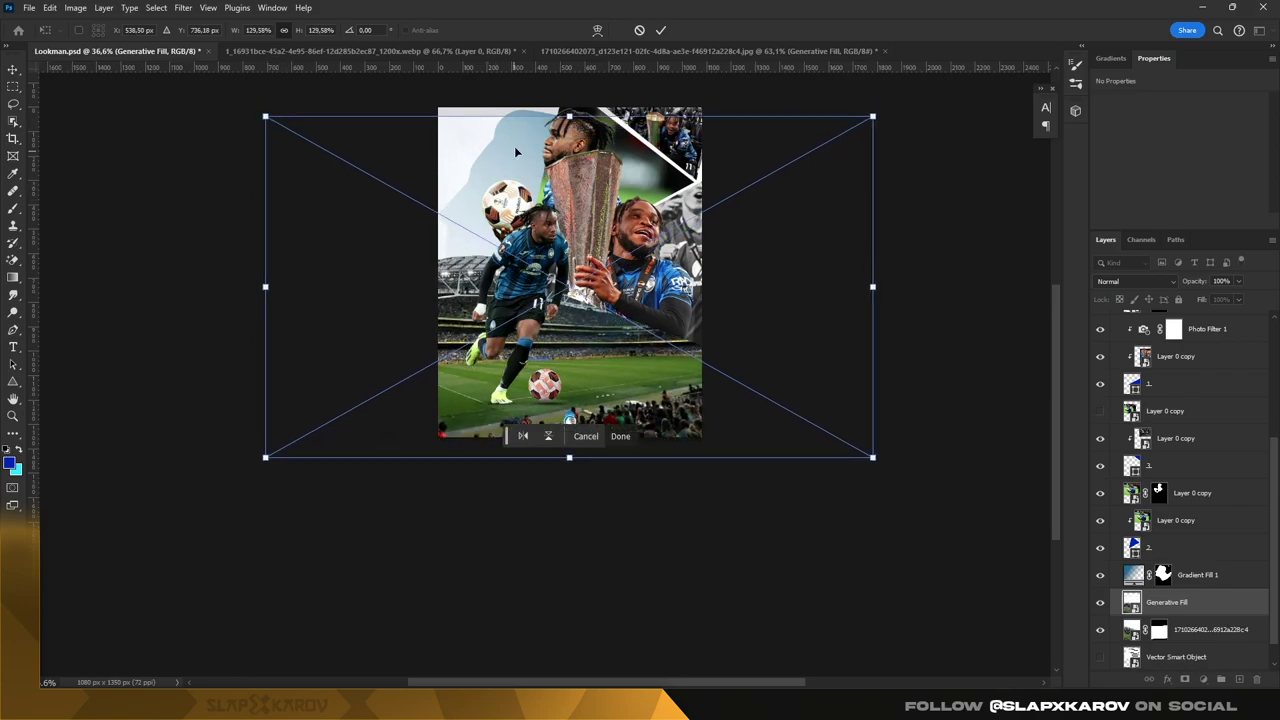
drag(531, 94, 541, 92)
drag(555, 186, 556, 200)
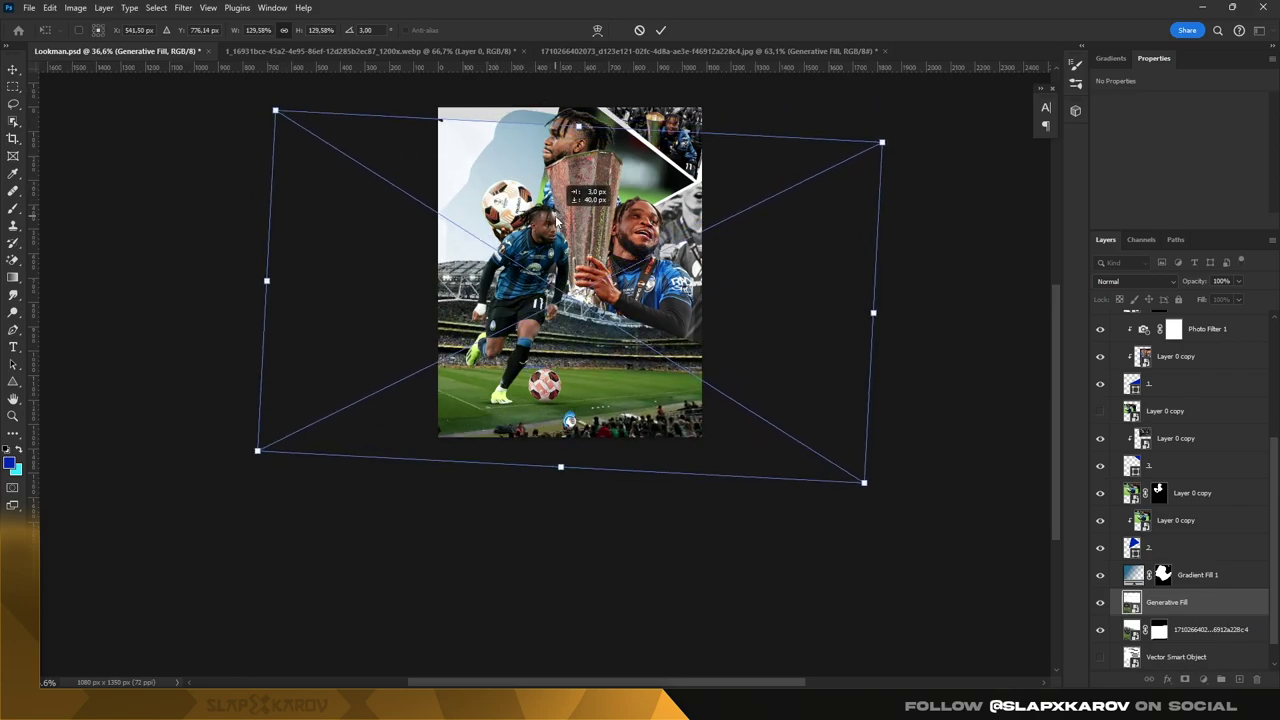
key(Return)
Zoom in on the lower poster and nudge the stadium down slightly.
key(z)
click(601, 364)
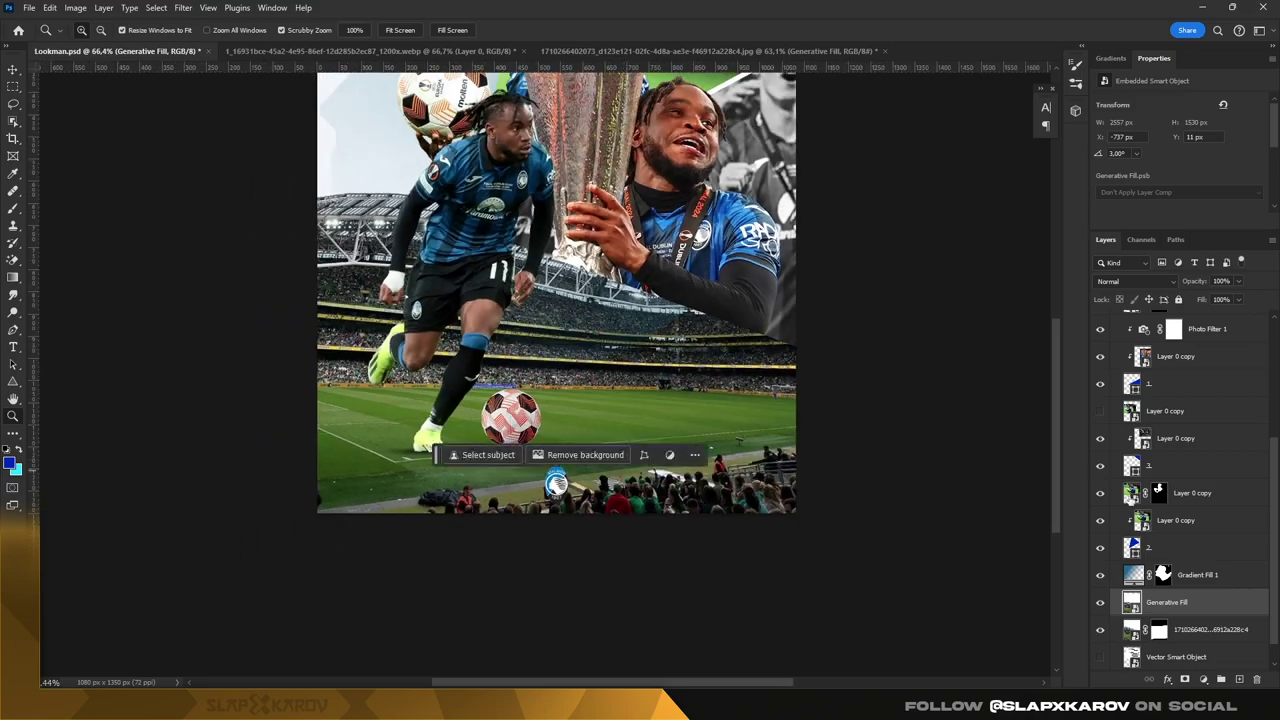
scroll(1100, 606, down, 1)
mouse_move(557, 298)
mouse_down()
mouse_move(681, 336)
mouse_move(623, 313)
mouse_move(580, 315)
mouse_up()
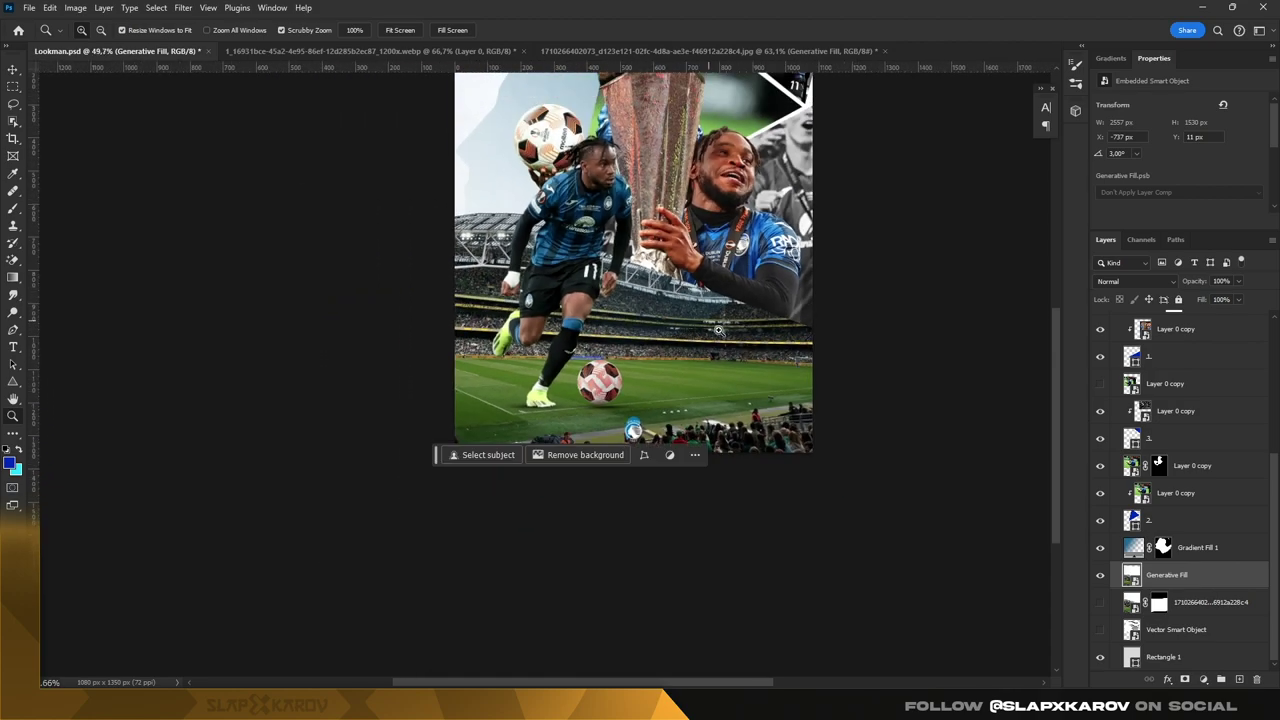
key(ctrl+t)
key(Down)
key(Down)
key(Down)
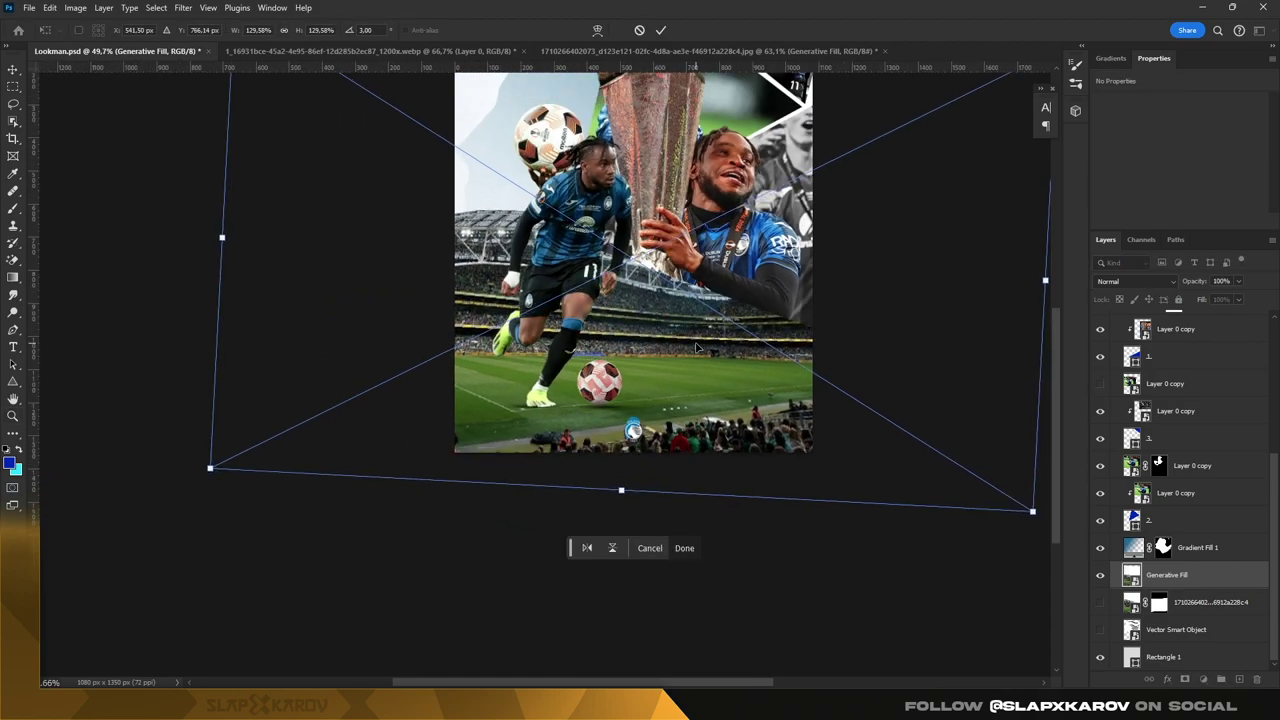
key(Return)
drag(682, 378, 760, 378)
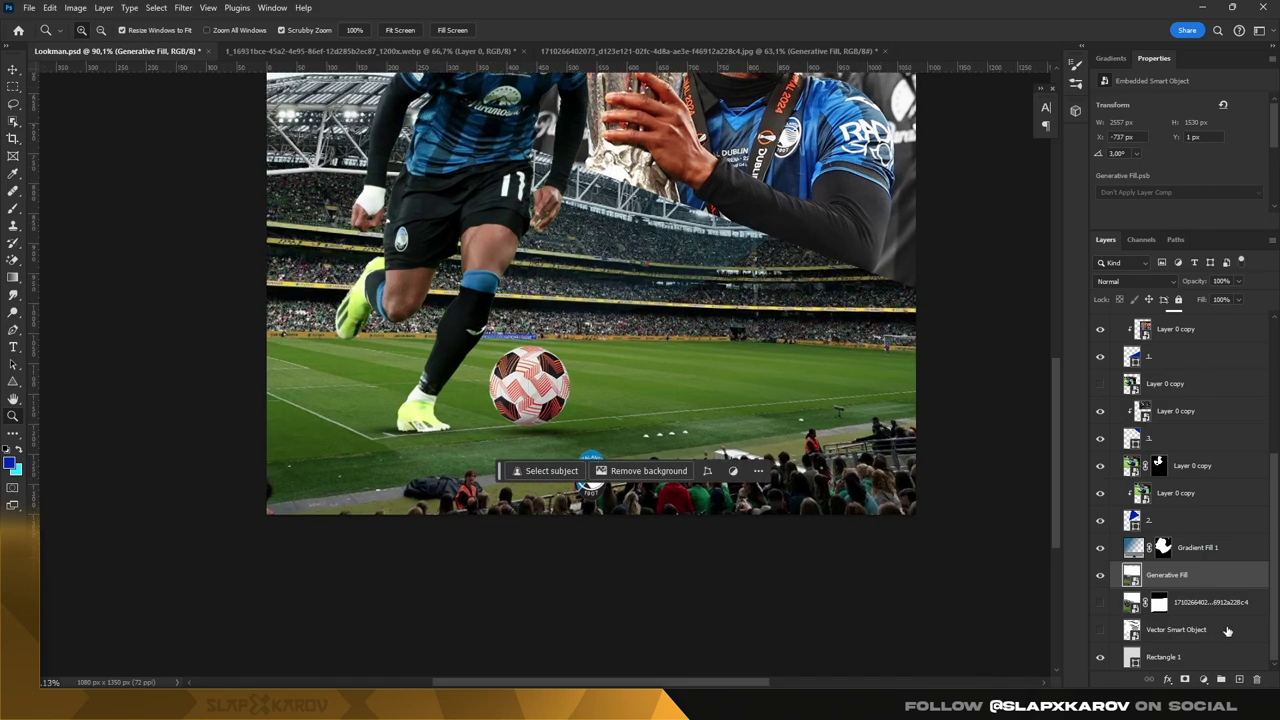
Outline the stadium area with the Polygonal Lasso and mask the stadium layer to it.
click(44, 118)
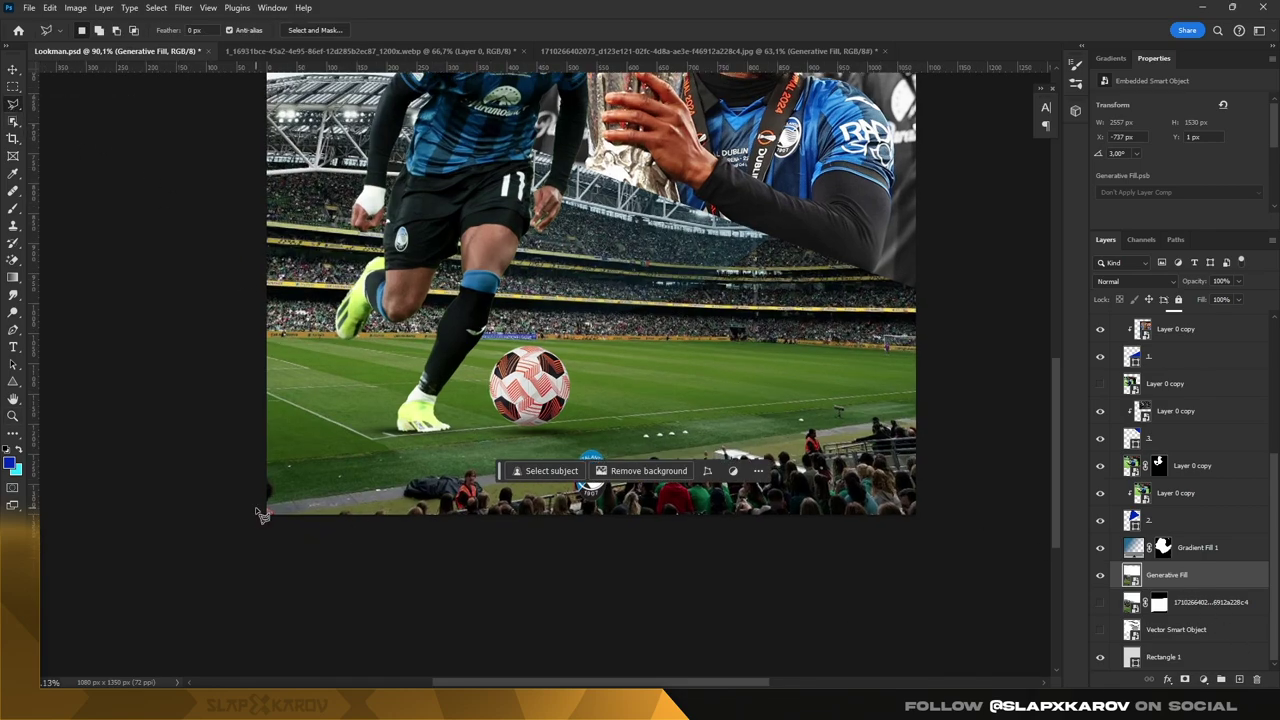
click(232, 514)
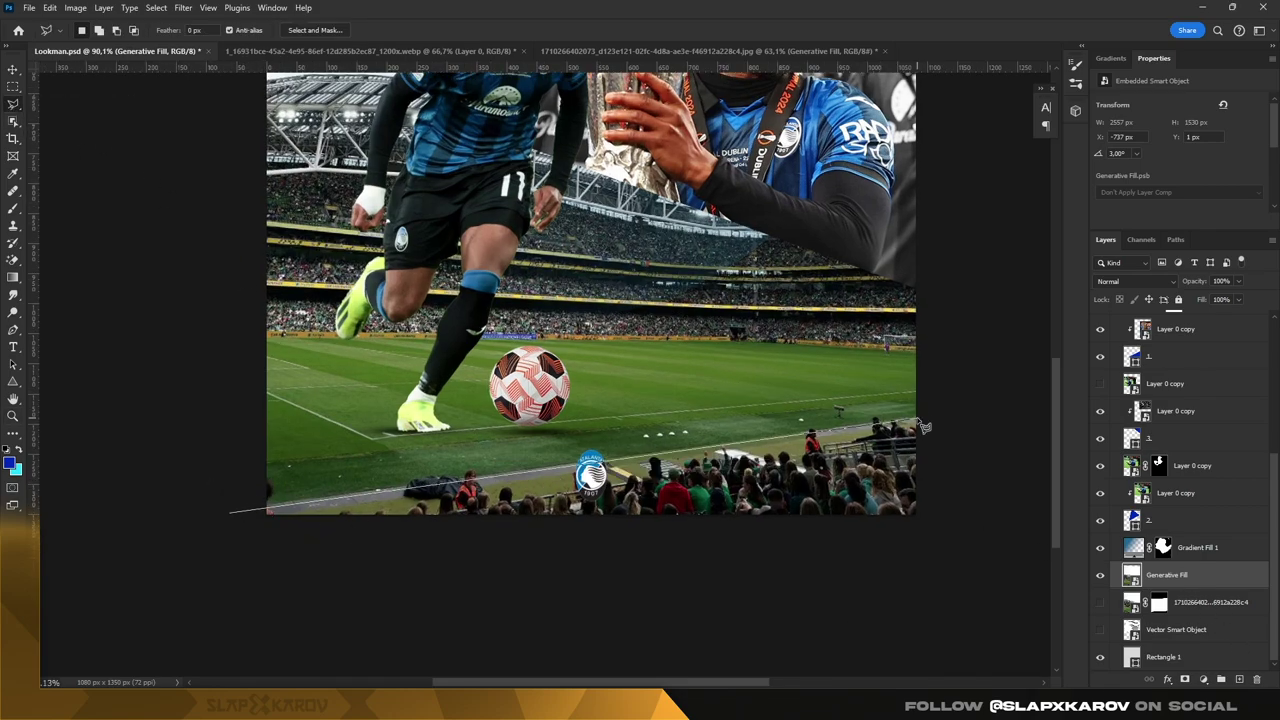
click(935, 505)
click(945, 72)
click(172, 78)
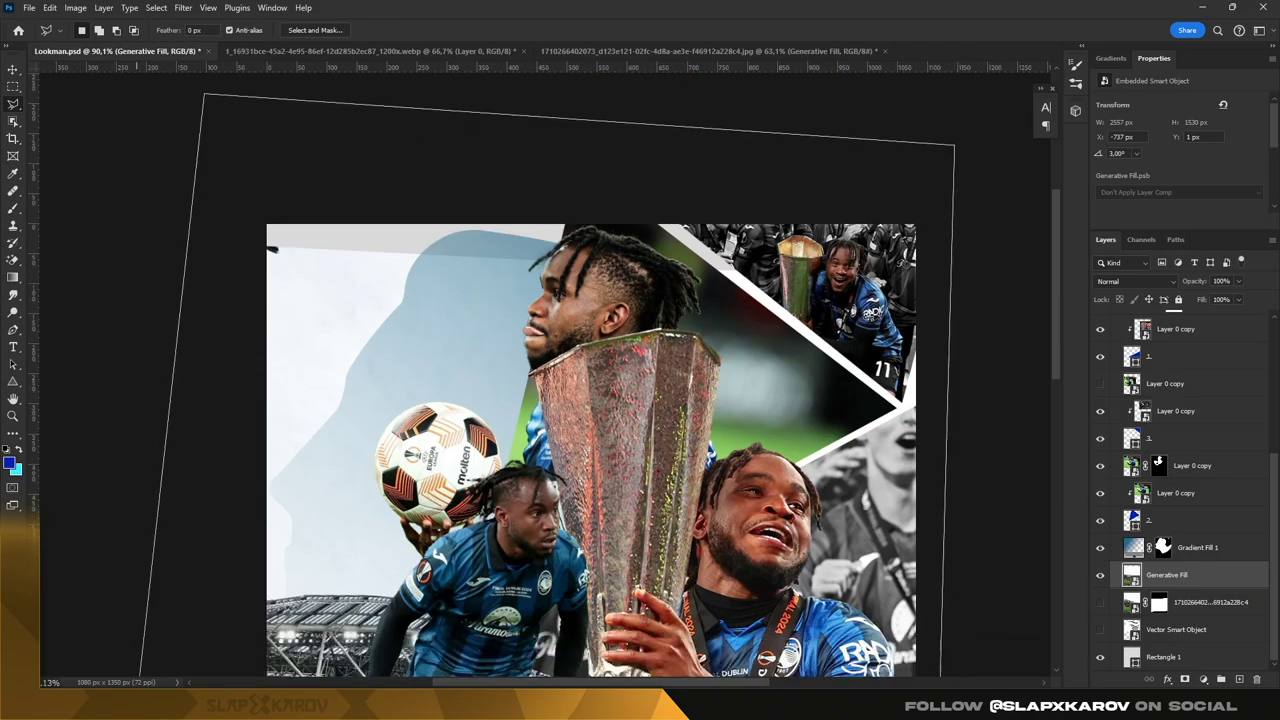
click(145, 460)
click(230, 606)
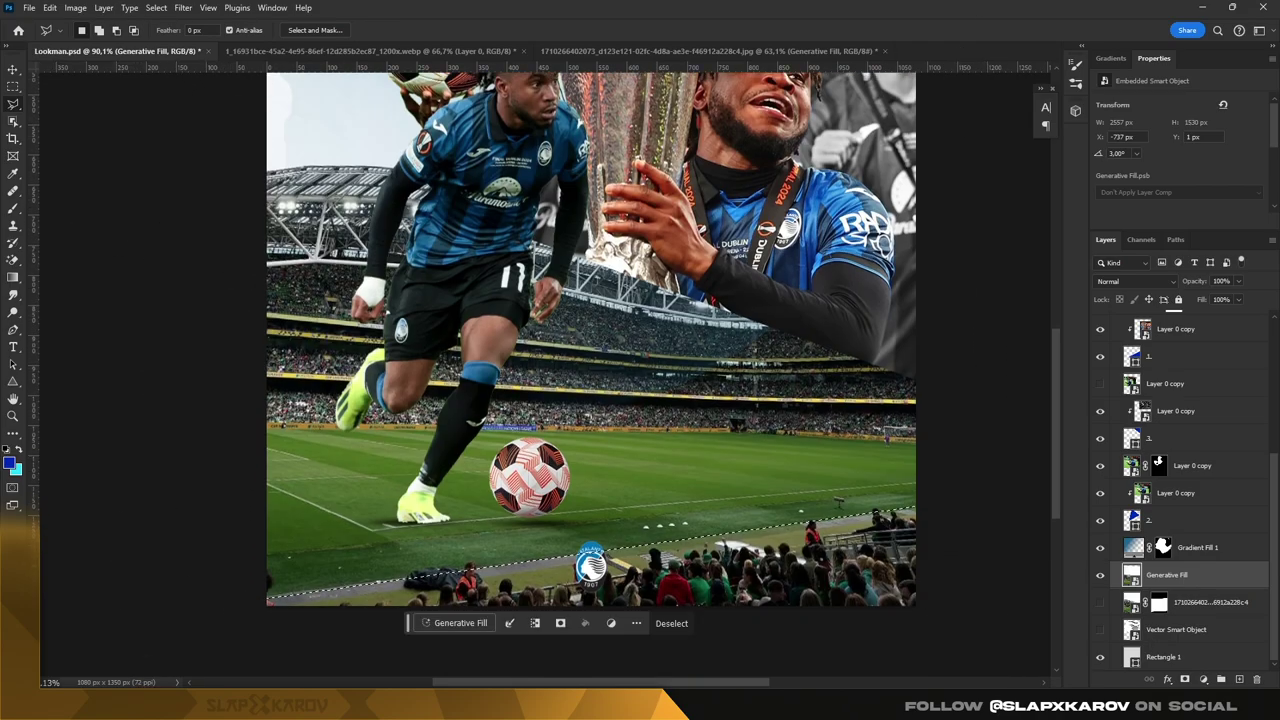
click(1185, 679)
Paint on the stadium's layer mask with the brush, adjusting brush size along the way.
key(z)
scroll(75, 224, down, 1)
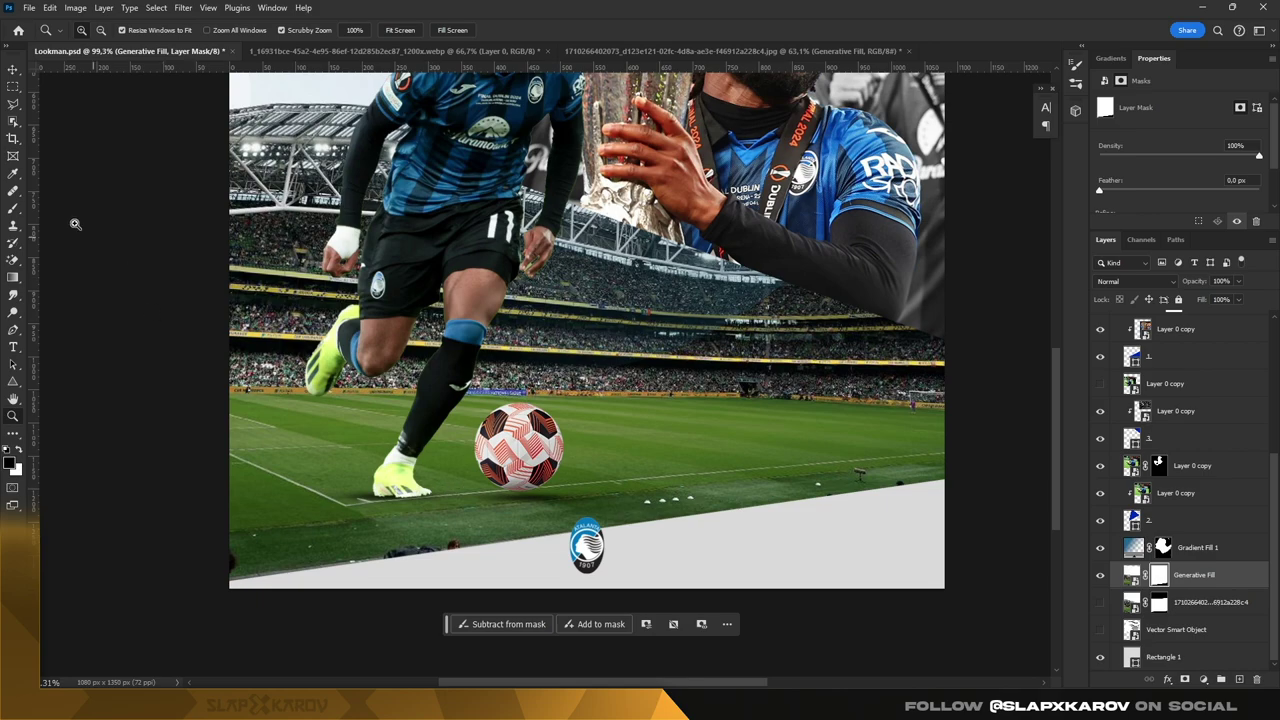
key(b)
right_click(610, 340)
key(Escape)
scroll(350, 566, down, 1)
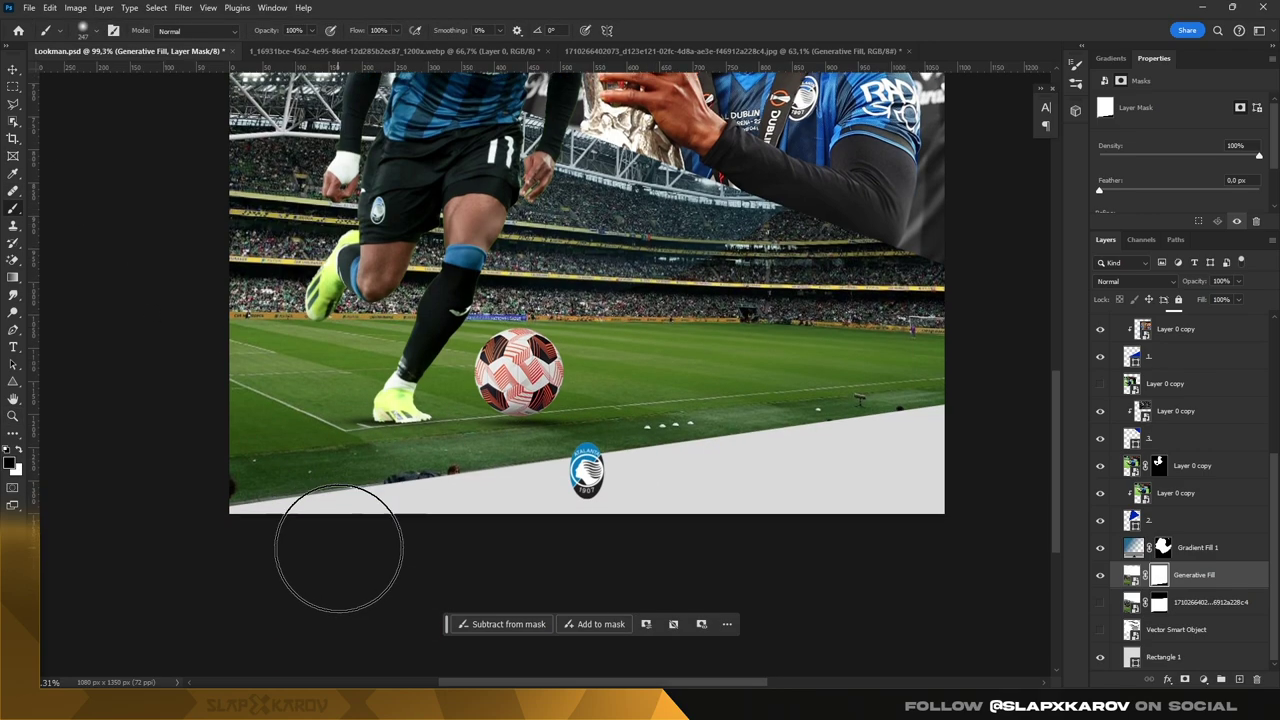
mouse_move(337, 551)
mouse_down()
mouse_move(610, 530)
mouse_move(480, 537)
mouse_move(814, 486)
mouse_move(873, 500)
mouse_move(771, 509)
mouse_move(851, 471)
mouse_up()
key(z)
drag(560, 167, 680, 167)
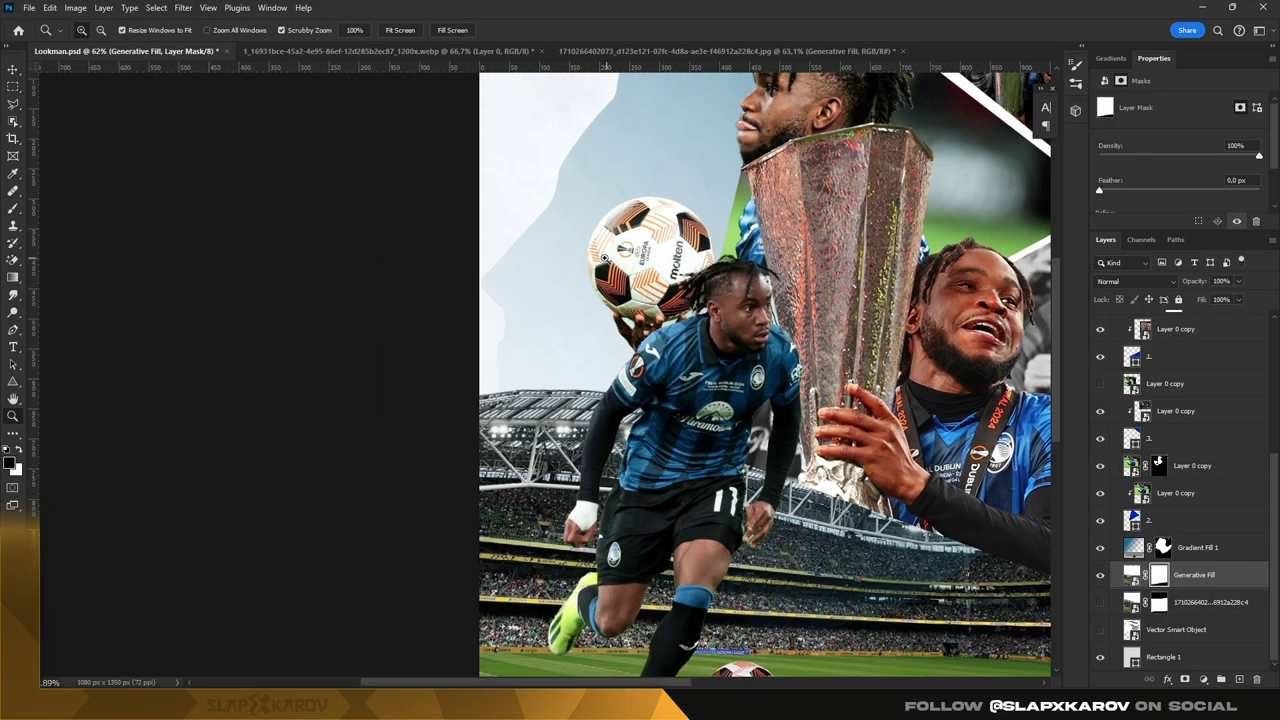
key(b)
right_click(712, 292)
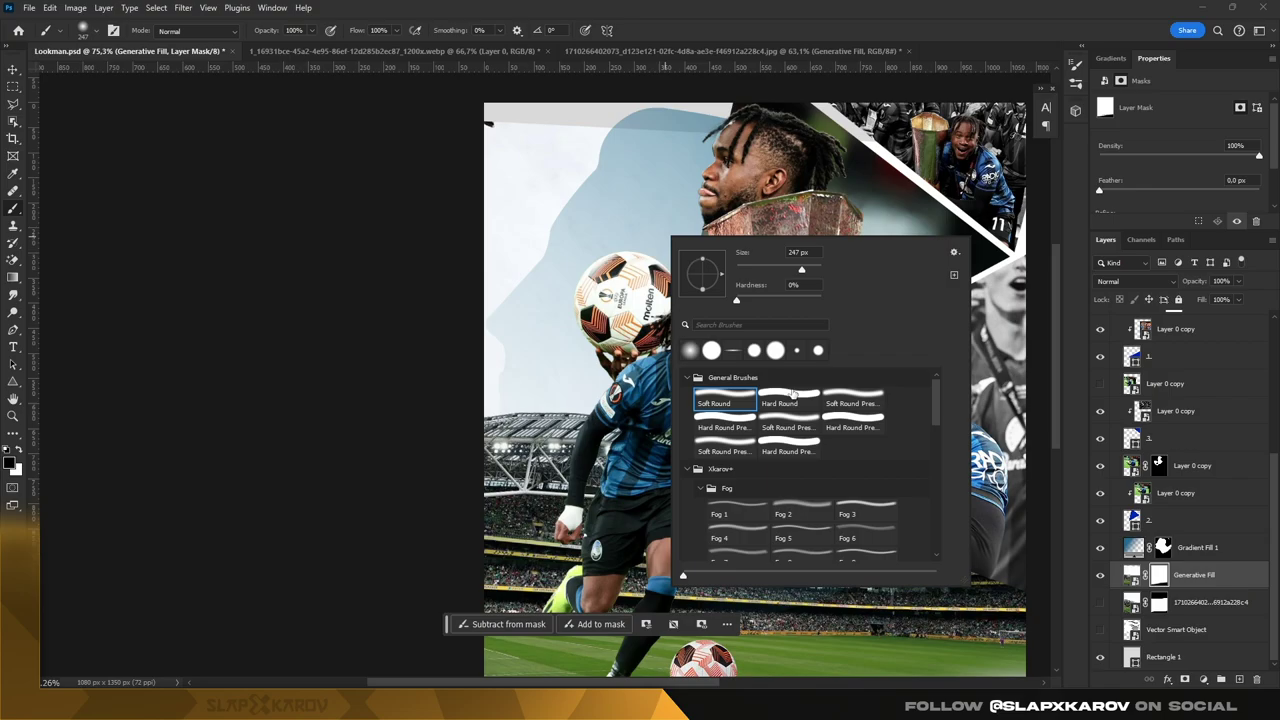
key(Escape)
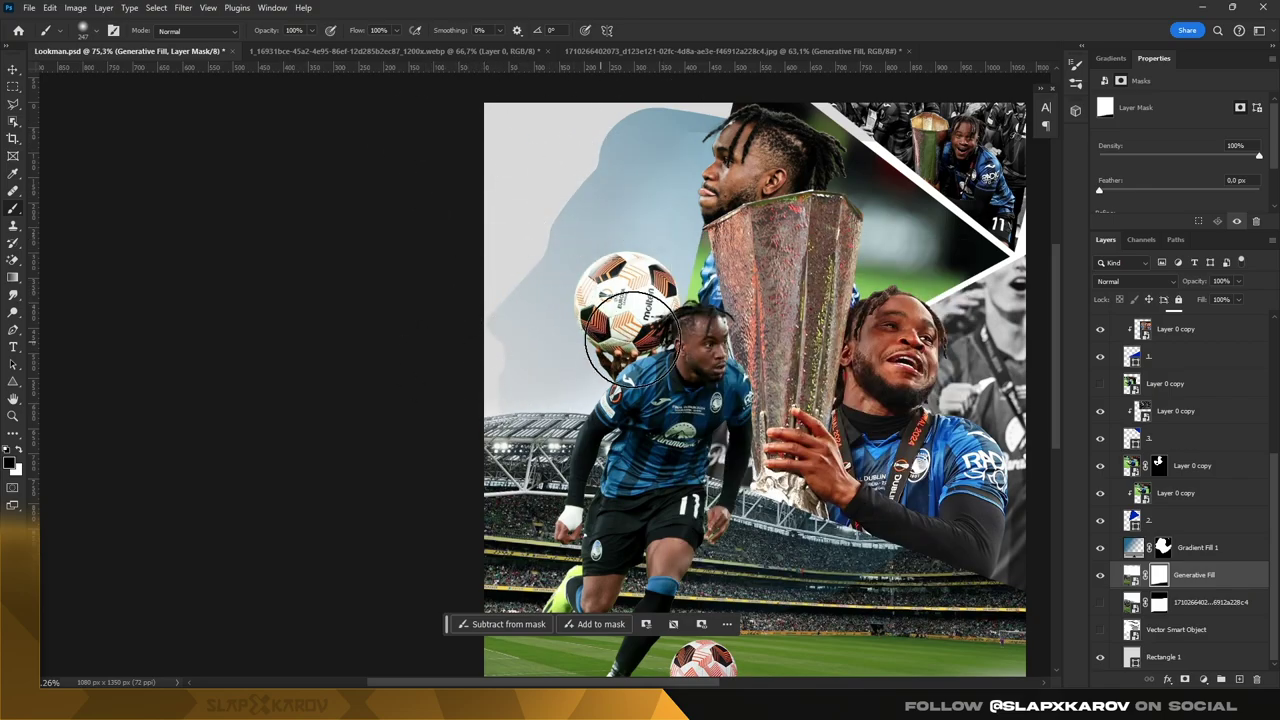
Inspect the player and ball, then open the Generative Fill smart object as a .psb.
key(z)
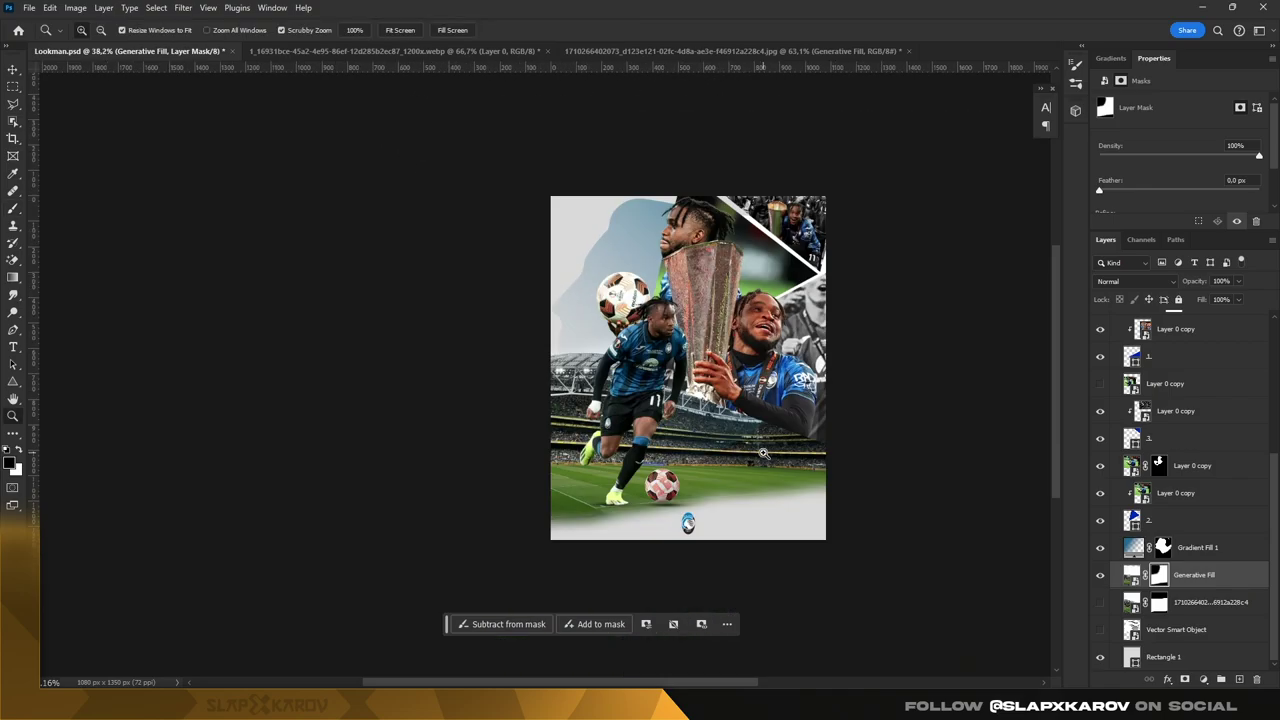
drag(665, 377, 720, 377)
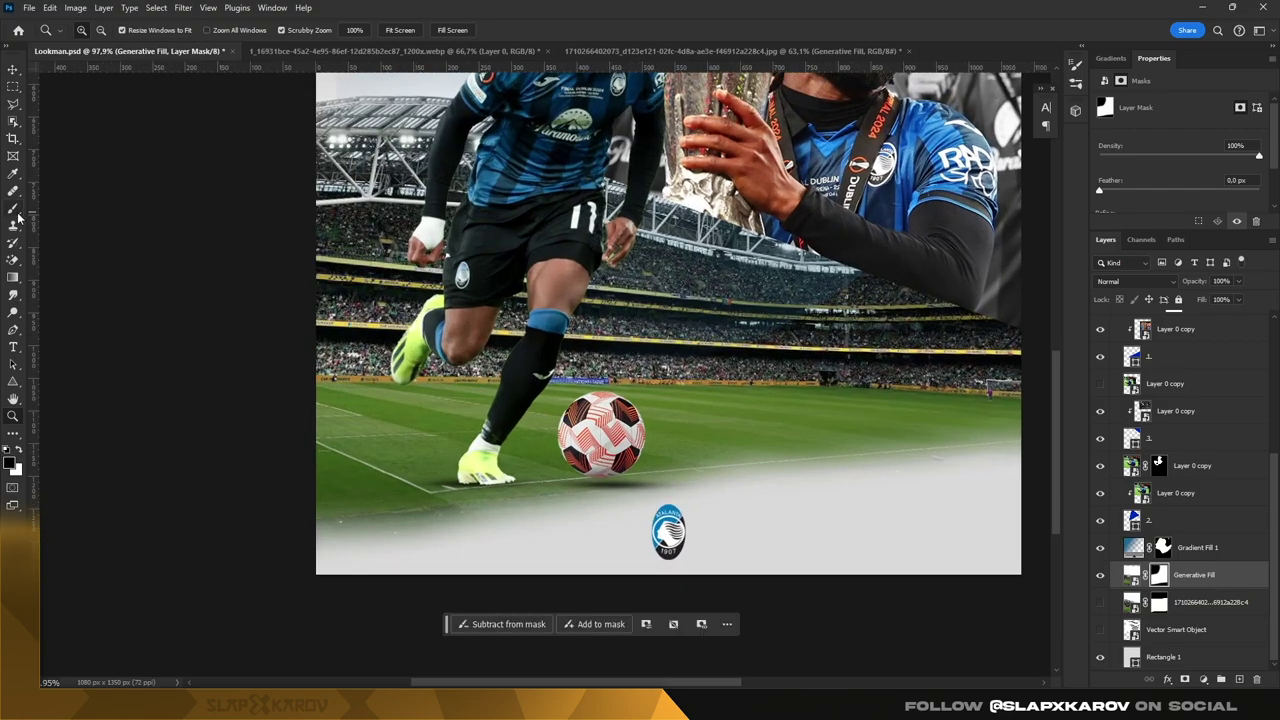
click(18, 218)
key(z)
drag(443, 557, 893, 457)
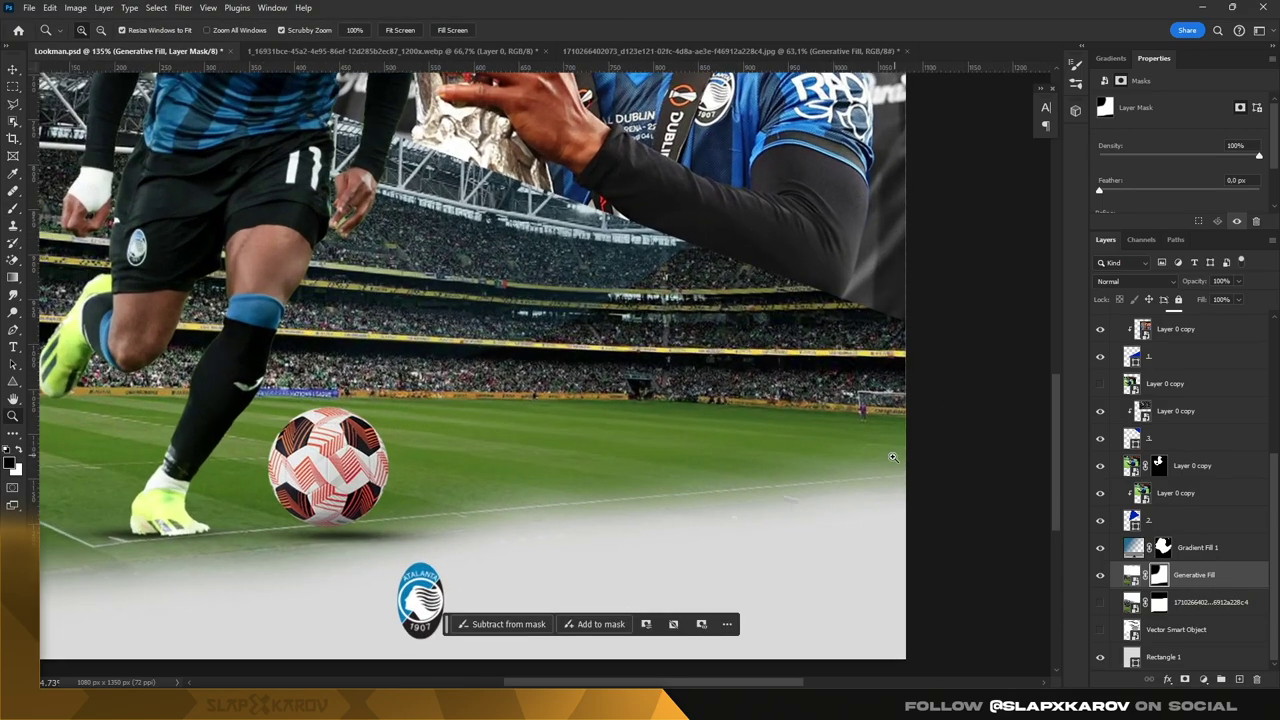
key(ctrl+0)
double_click(1131, 574)
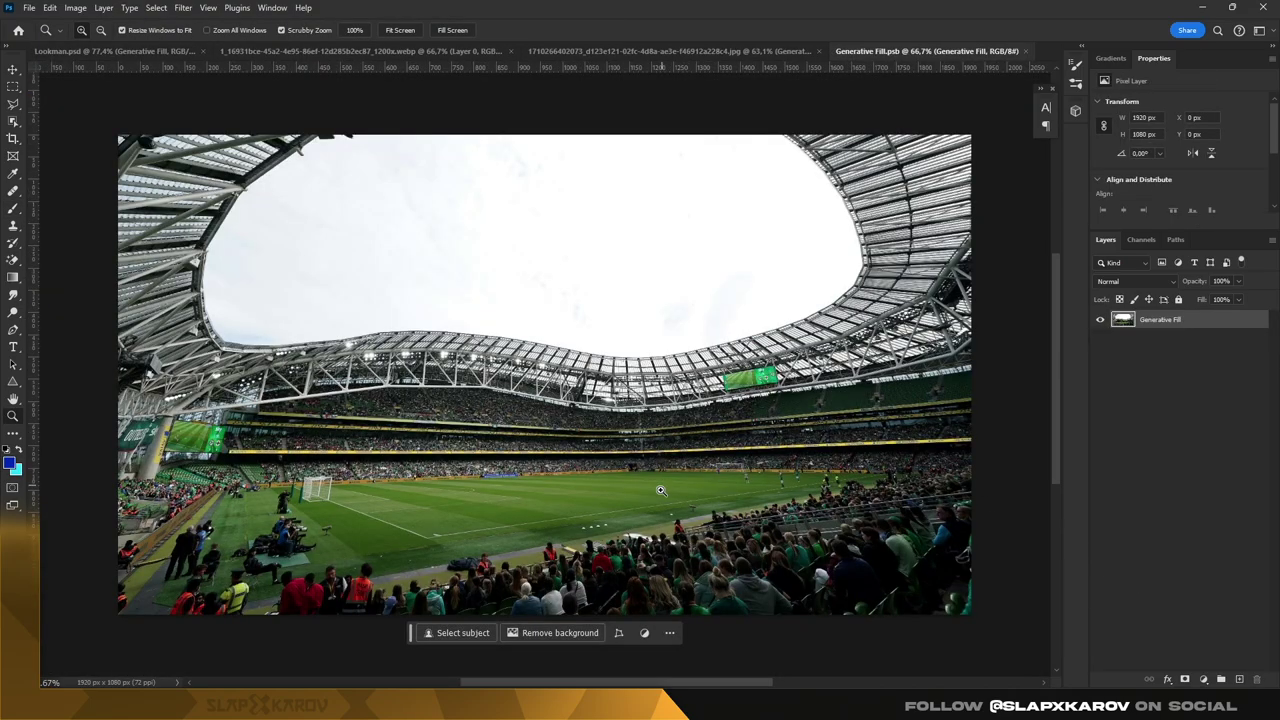
Lasso the goalkeeper by the goal and remove him with Generative Fill.
drag(661, 490, 747, 493)
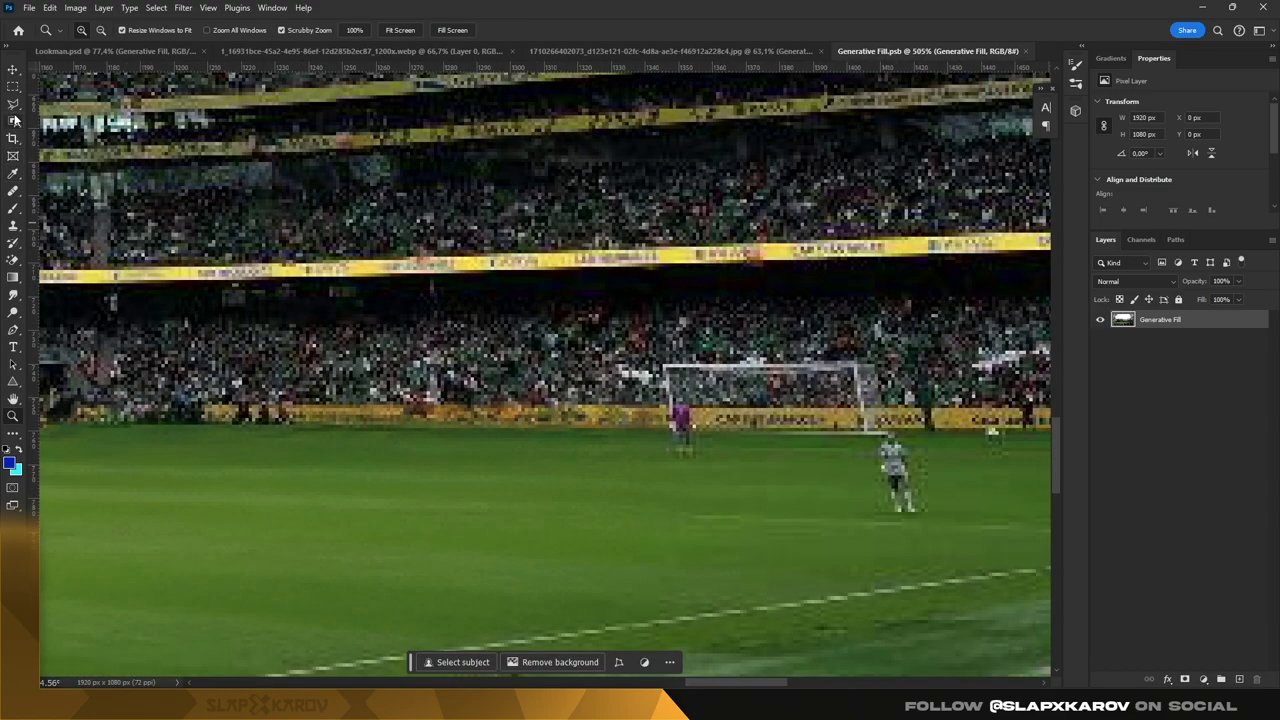
click(13, 103)
drag(655, 447, 650, 438)
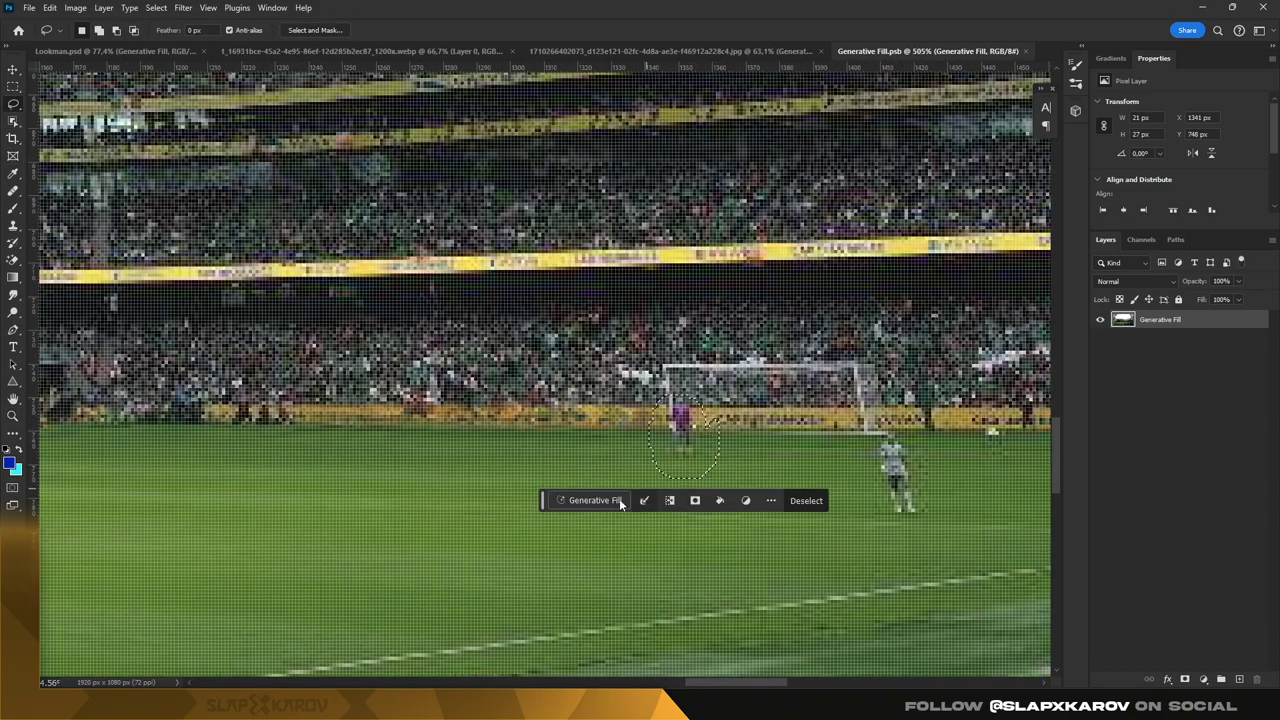
click(600, 501)
click(800, 500)
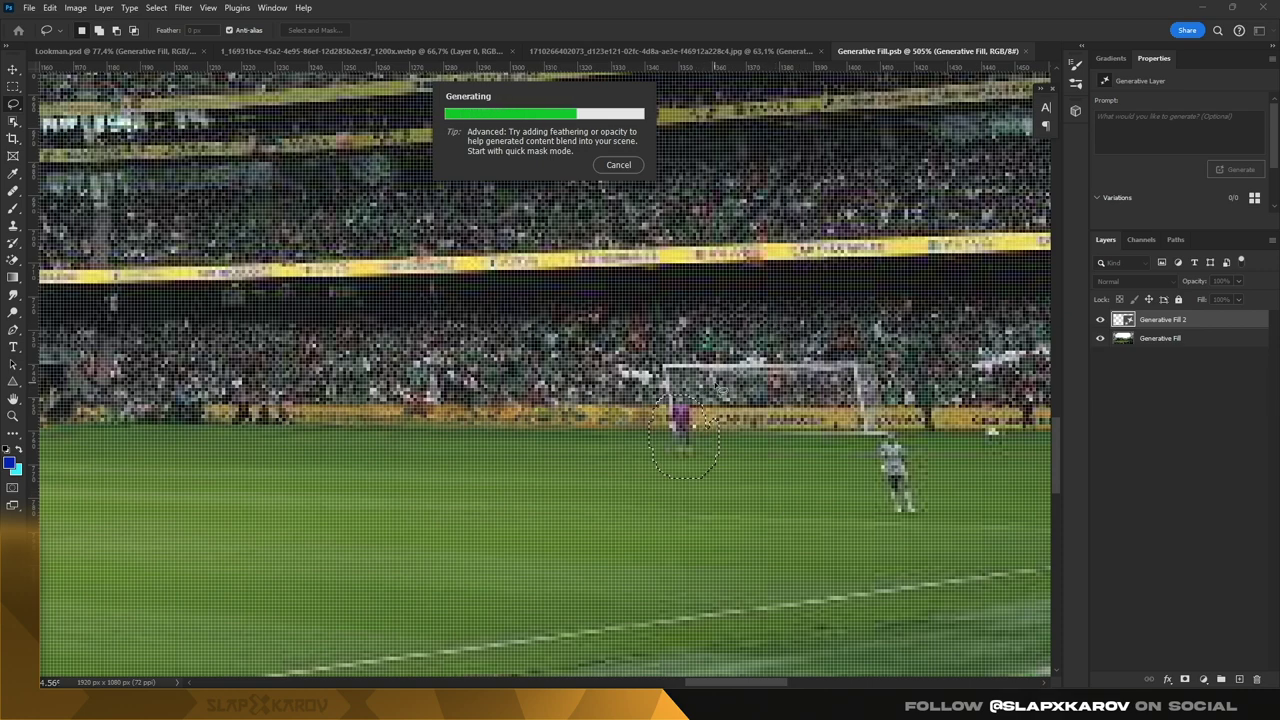
Check the result and close Generative Fill.psb to return to the Lookman poster.
key(z)
alt+click(718, 388)
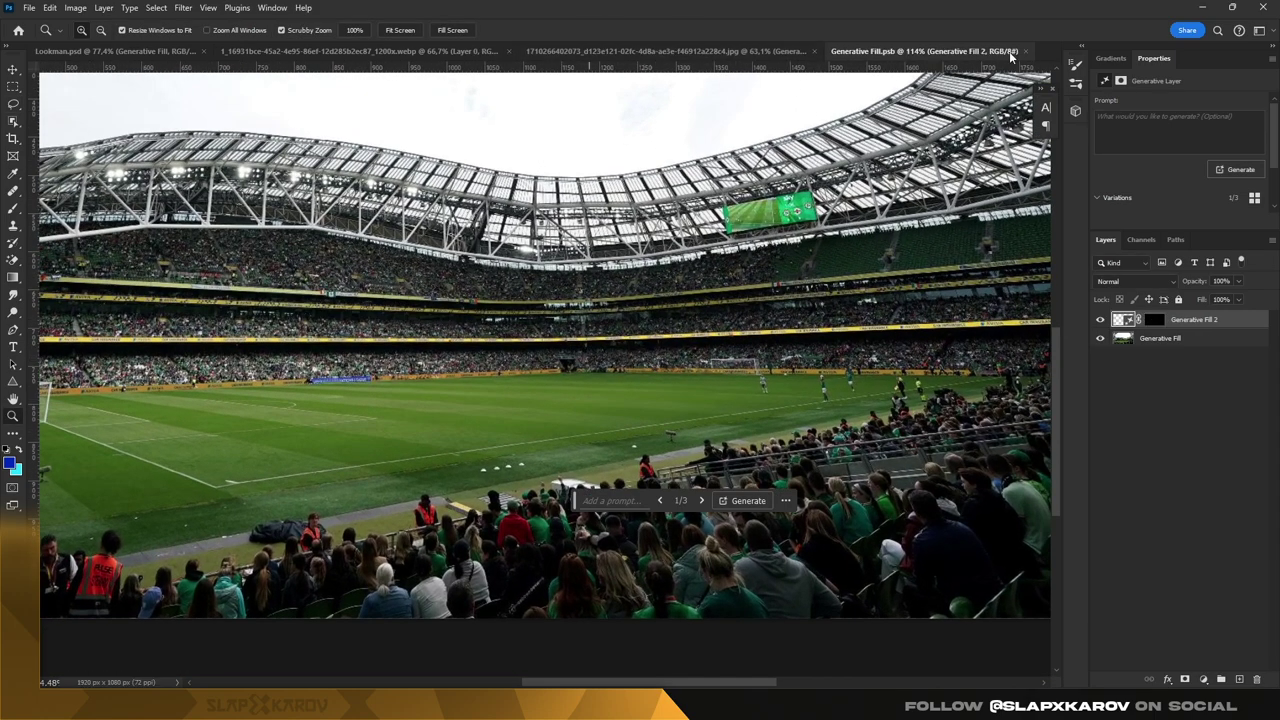
click(1025, 51)
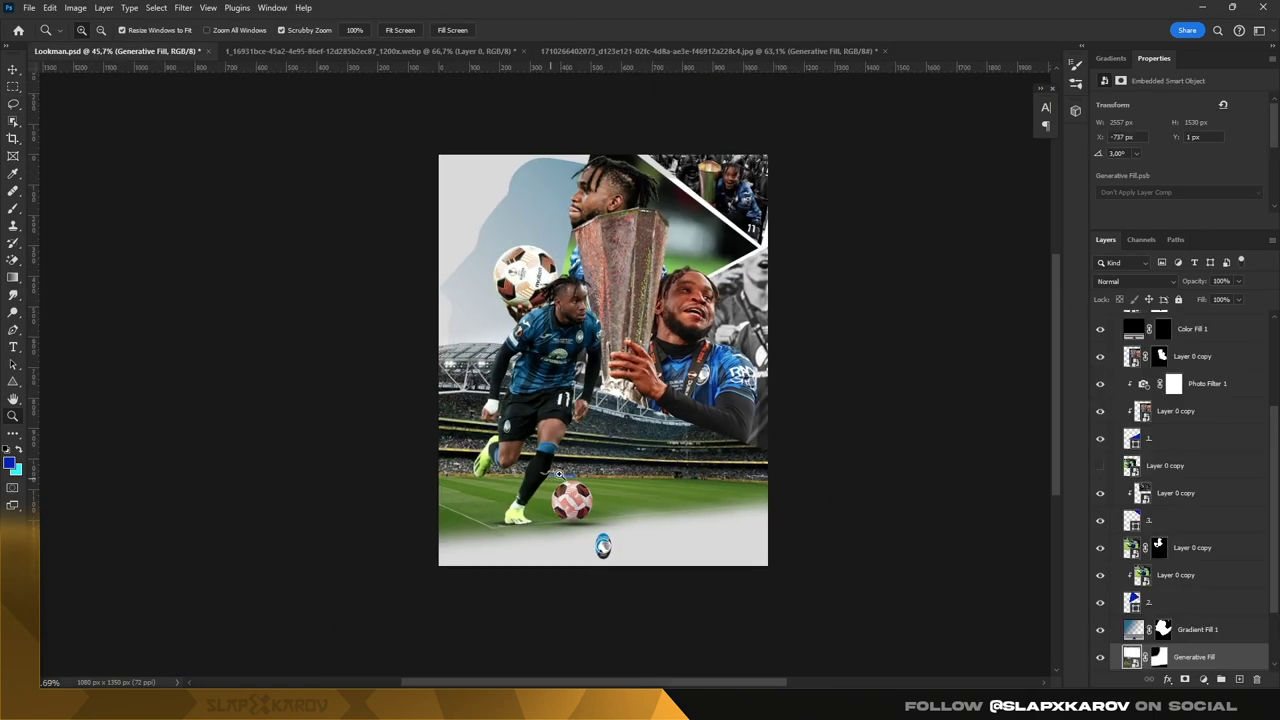
Add a LateSunset.3DL Color Lookup clipped to the Generative Fill stadium layer.
click(1205, 680)
click(1212, 607)
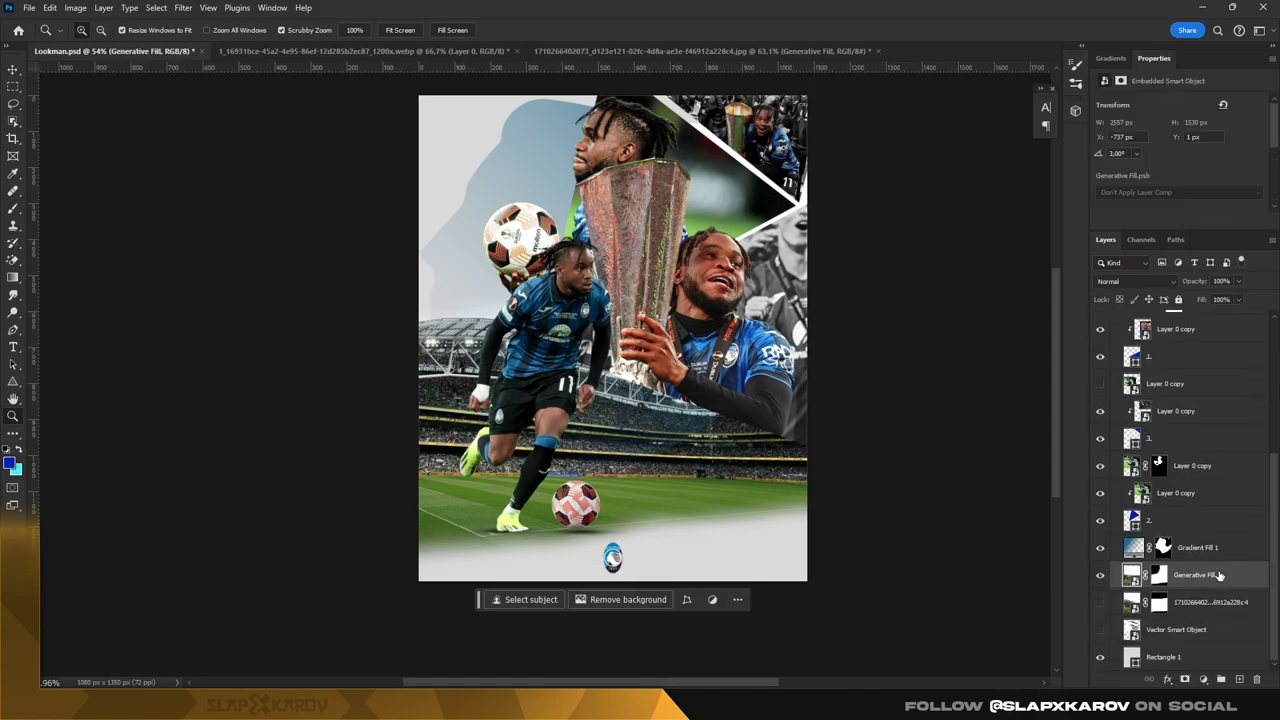
click(1100, 577)
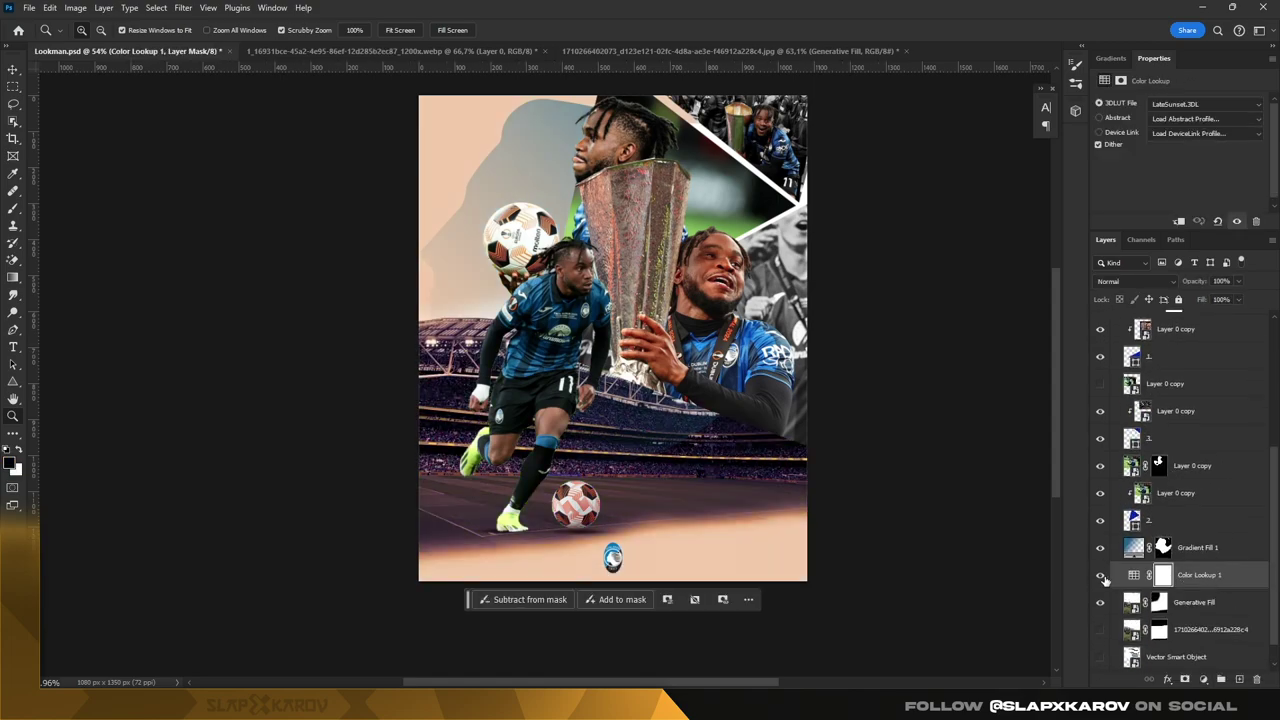
right_click(1212, 576)
click(1185, 540)
Add a new Solid Color fill layer above the colour lookup.
mouse_move(600, 535)
mouse_down()
mouse_move(632, 535)
mouse_move(701, 390)
mouse_move(760, 396)
mouse_move(715, 402)
mouse_up()
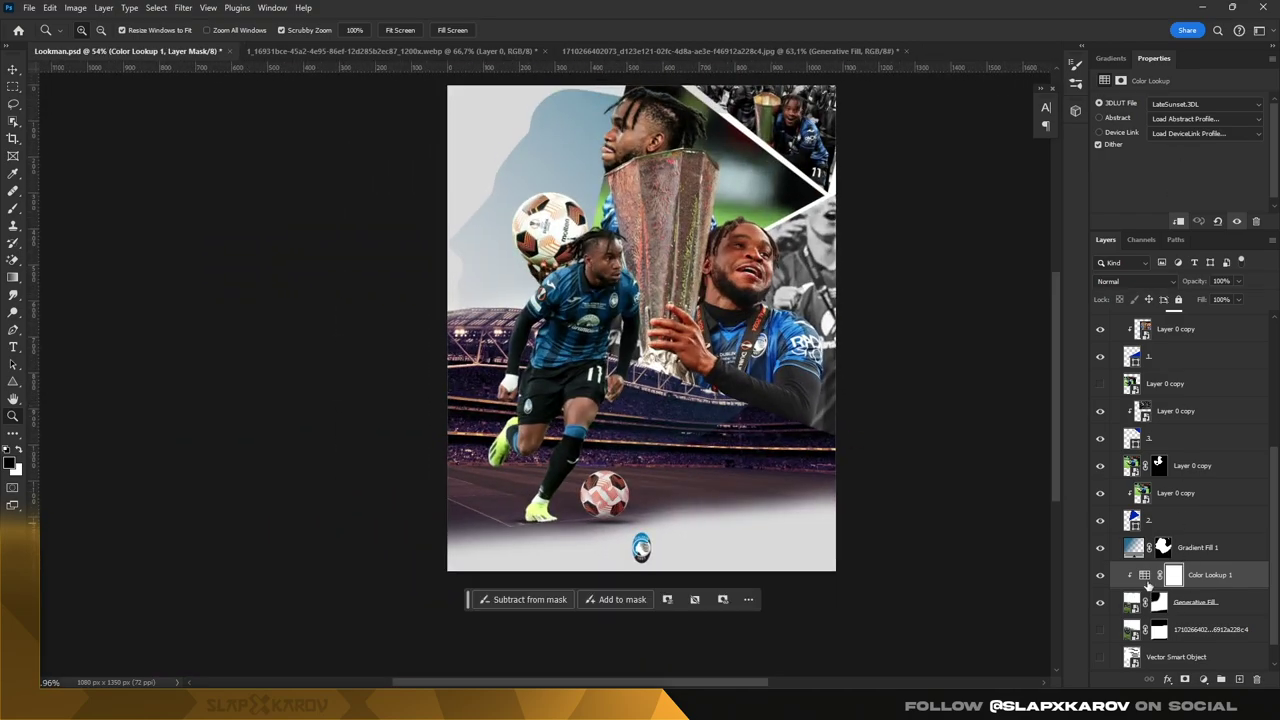
click(1145, 576)
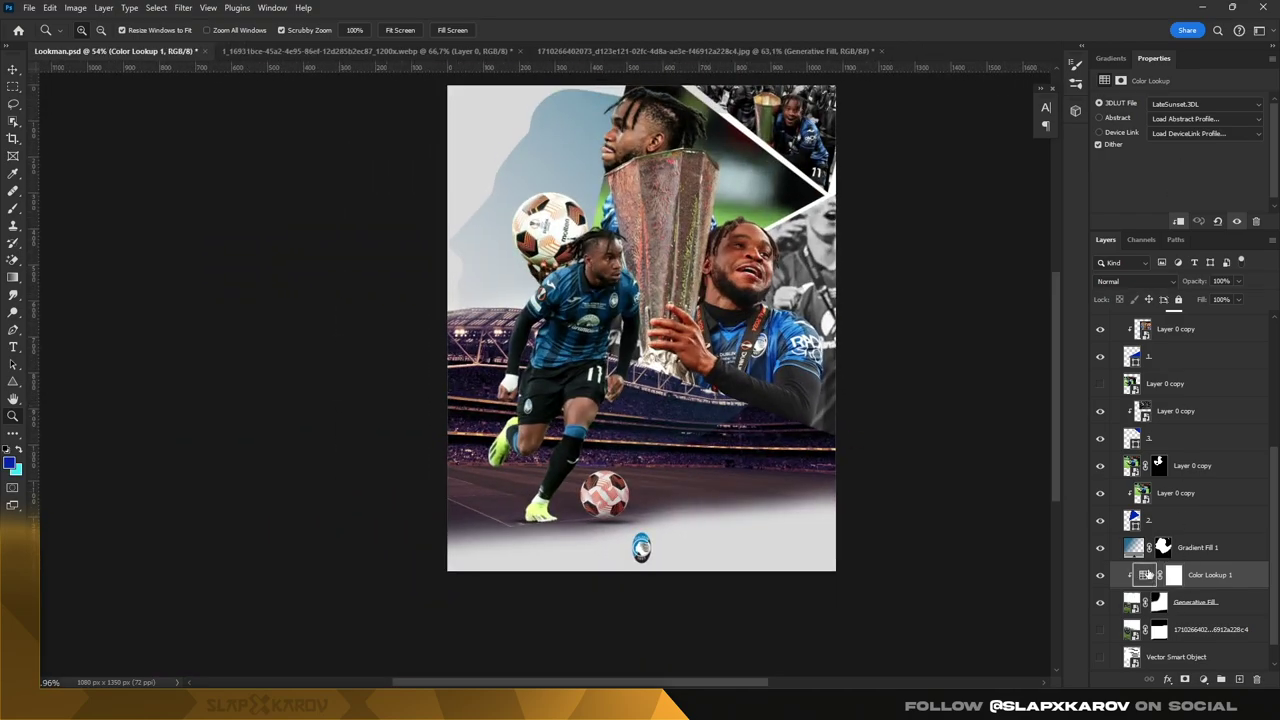
click(1204, 681)
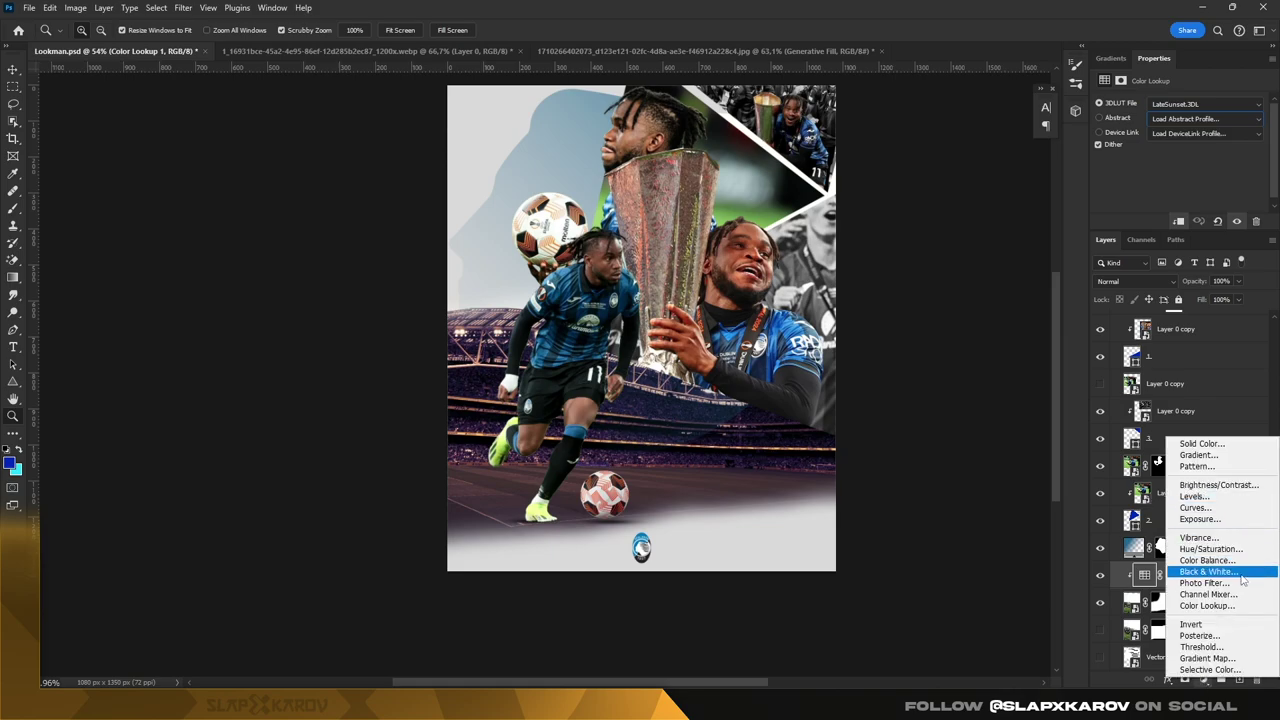
click(1240, 445)
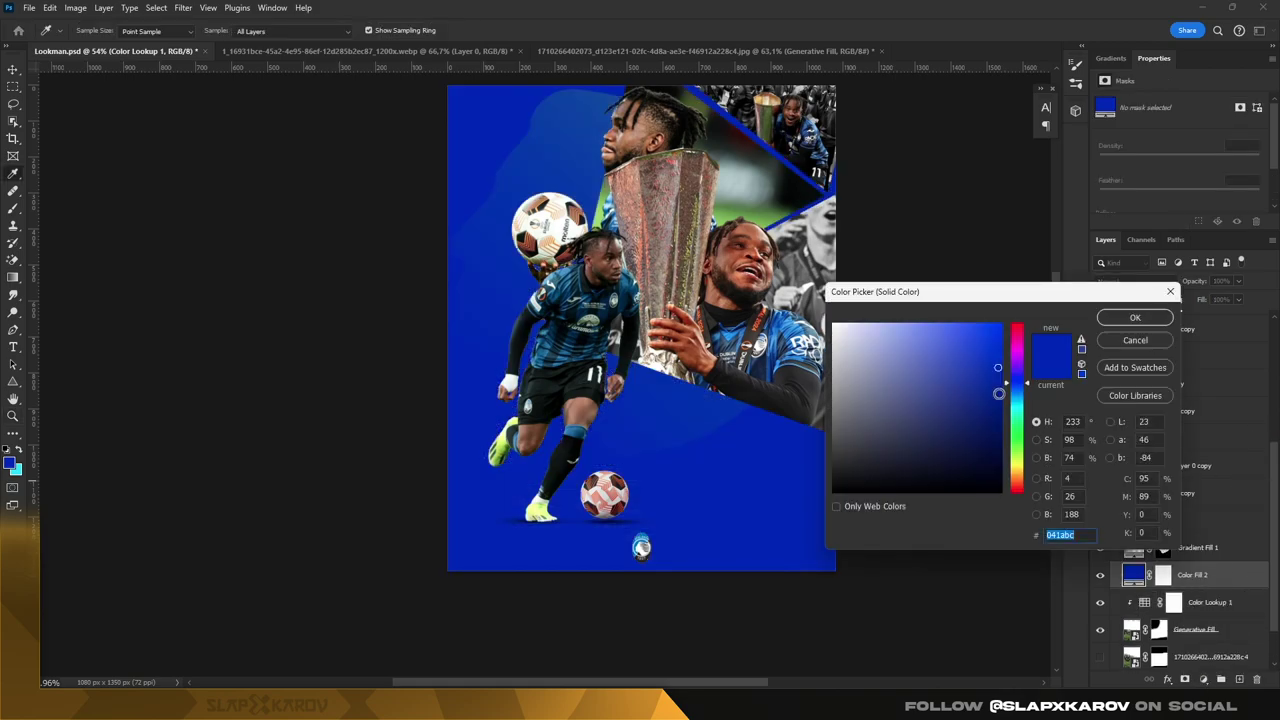
Confirm the blue fill, clip Color Fill 2 to the stadium and blend it with Lighter Color.
click(1135, 318)
right_click(1220, 575)
click(1140, 380)
click(1135, 281)
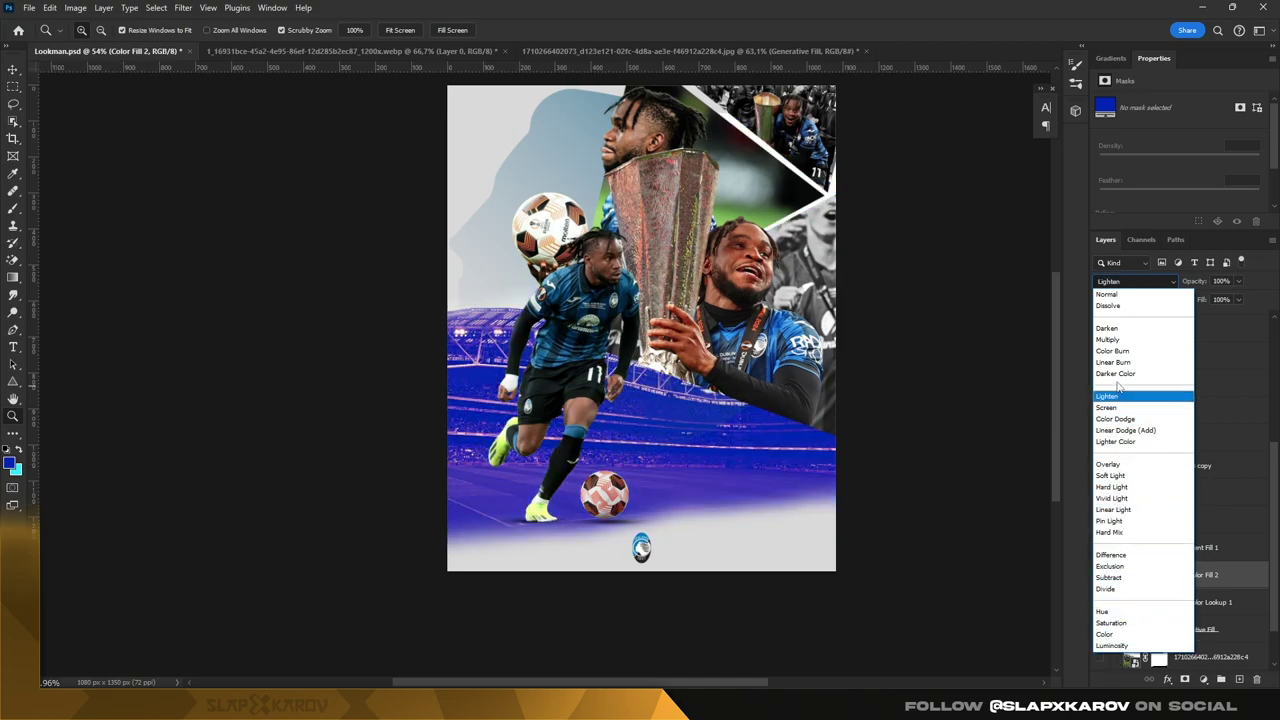
click(1113, 443)
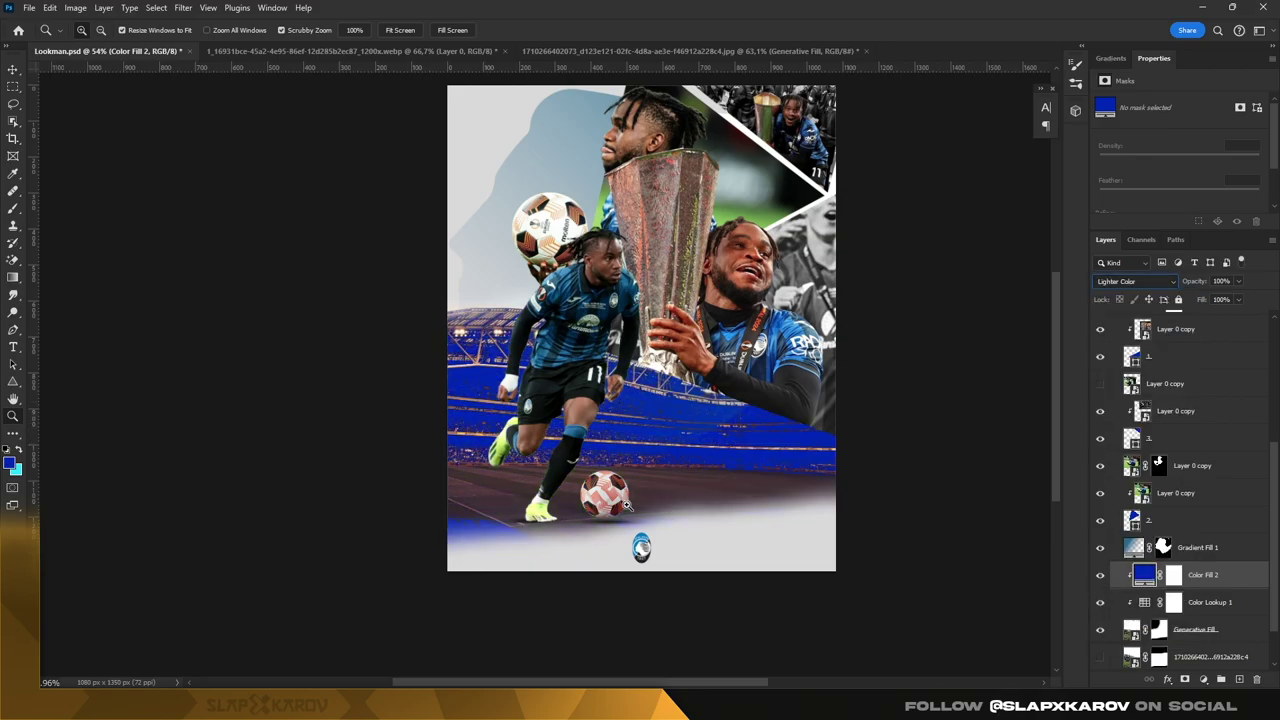
Inspect the blue tint, then hide Color Fill 2 and Color Lookup 1.
drag(627, 507, 700, 491)
click(1100, 575)
click(1100, 602)
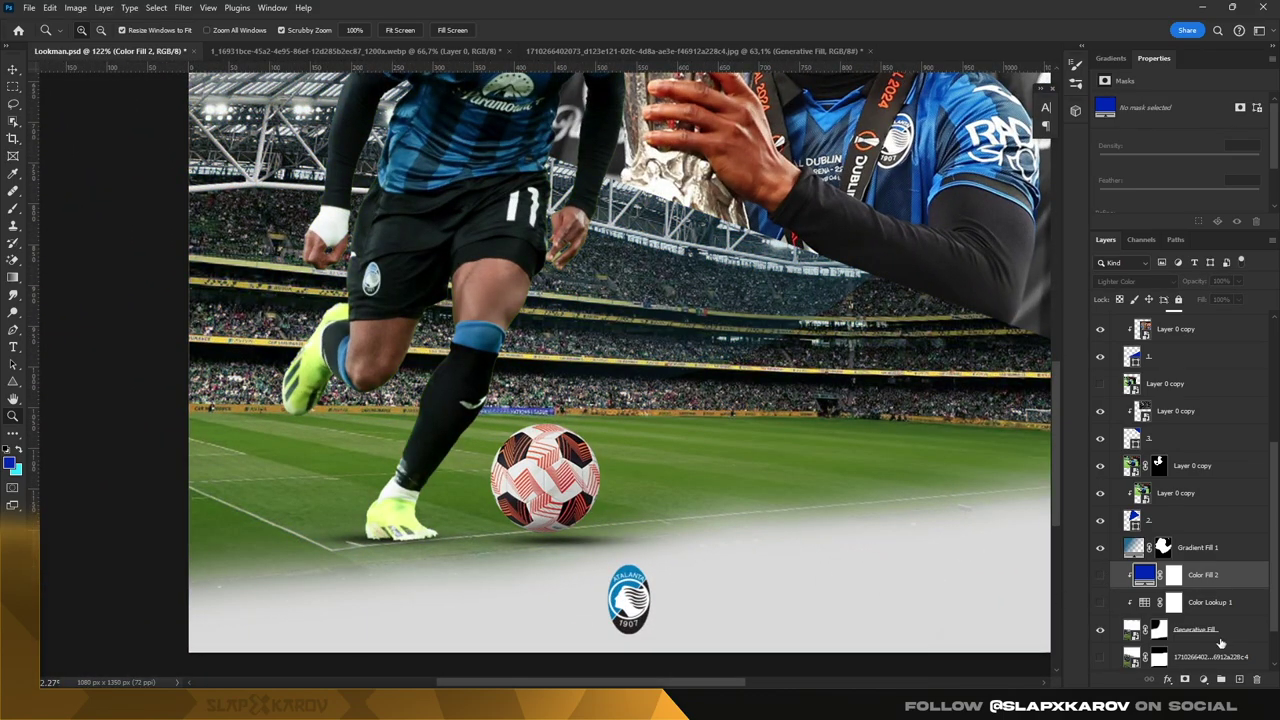
Brush the Generative Fill mask to fade the bottom-right grass edge into the grey background.
click(1220, 643)
mouse_move(402, 507)
mouse_down()
mouse_move(377, 507)
mouse_move(634, 473)
mouse_move(691, 546)
mouse_move(937, 588)
mouse_up()
key(ctrl+backslash)
click(14, 210)
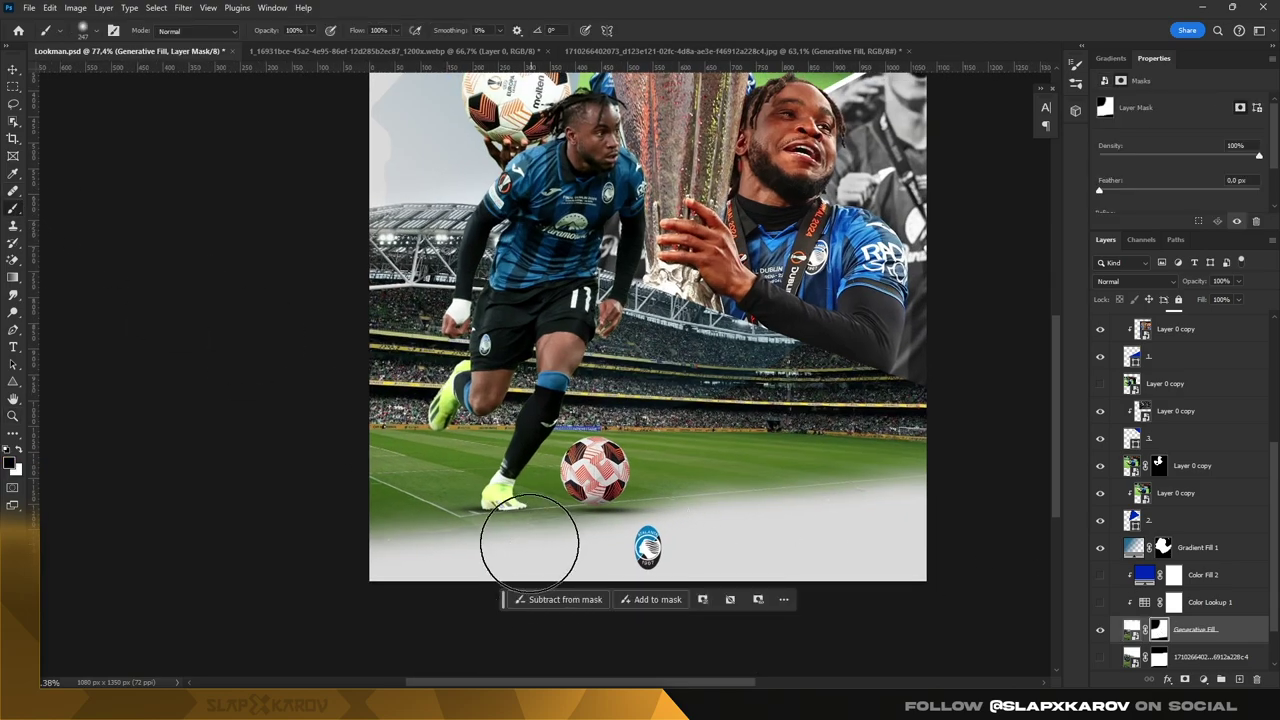
scroll(540, 537, down, 2)
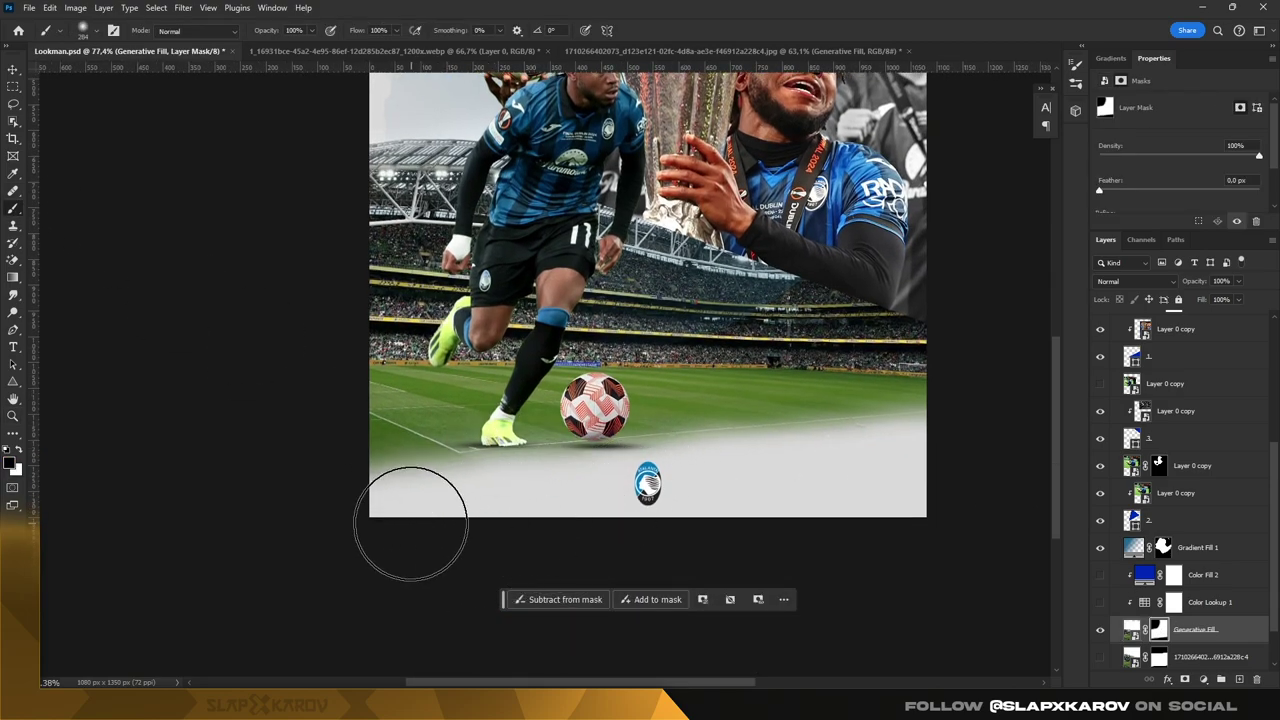
mouse_move(792, 418)
mouse_down()
mouse_move(766, 470)
mouse_move(680, 430)
mouse_up()
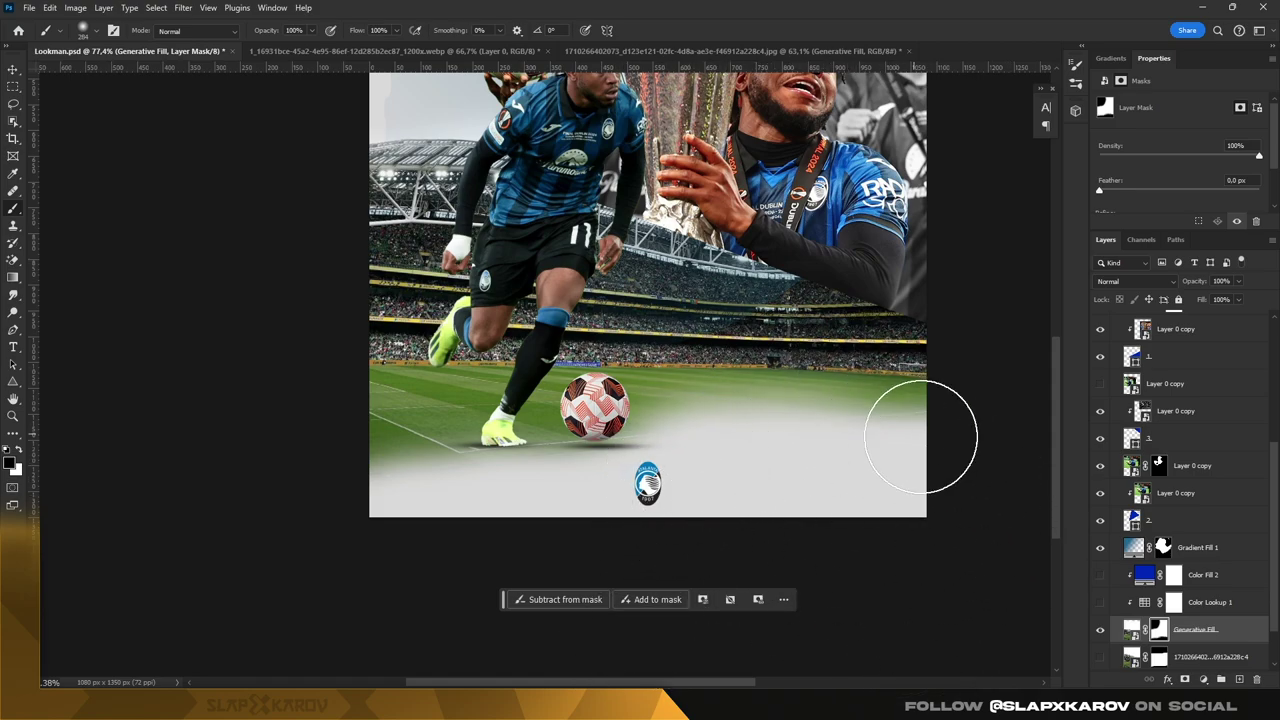
Zoom out and reopen the stadium smart object.
key(z)
drag(817, 420, 472, 388)
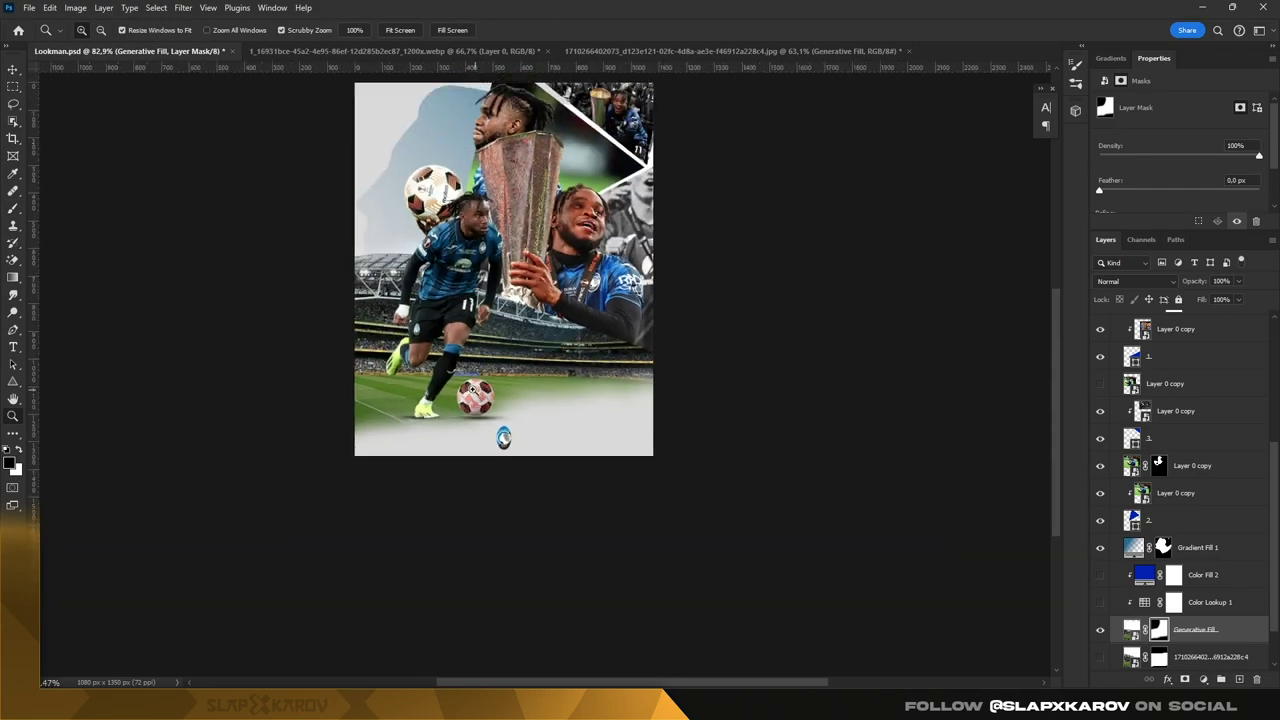
click(472, 388)
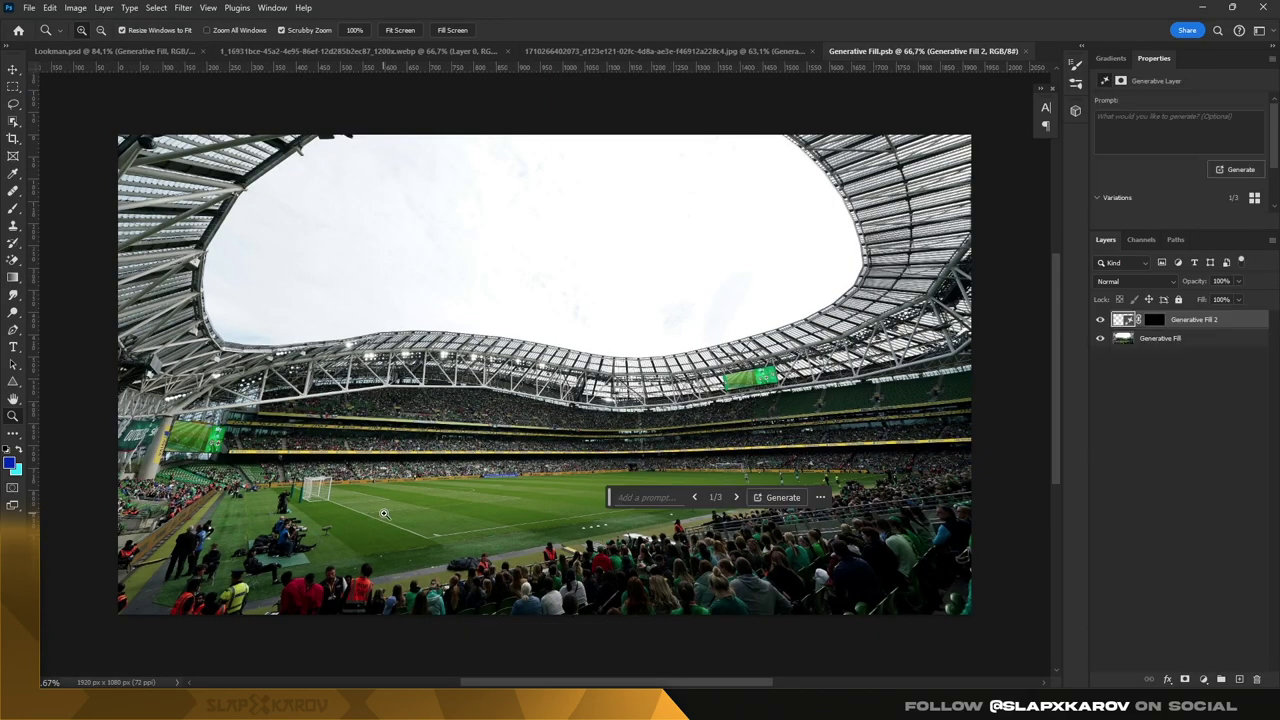
Clone Stamp the faded white sideline near the goal on the original stadium layer.
drag(383, 513, 438, 500)
click(13, 191)
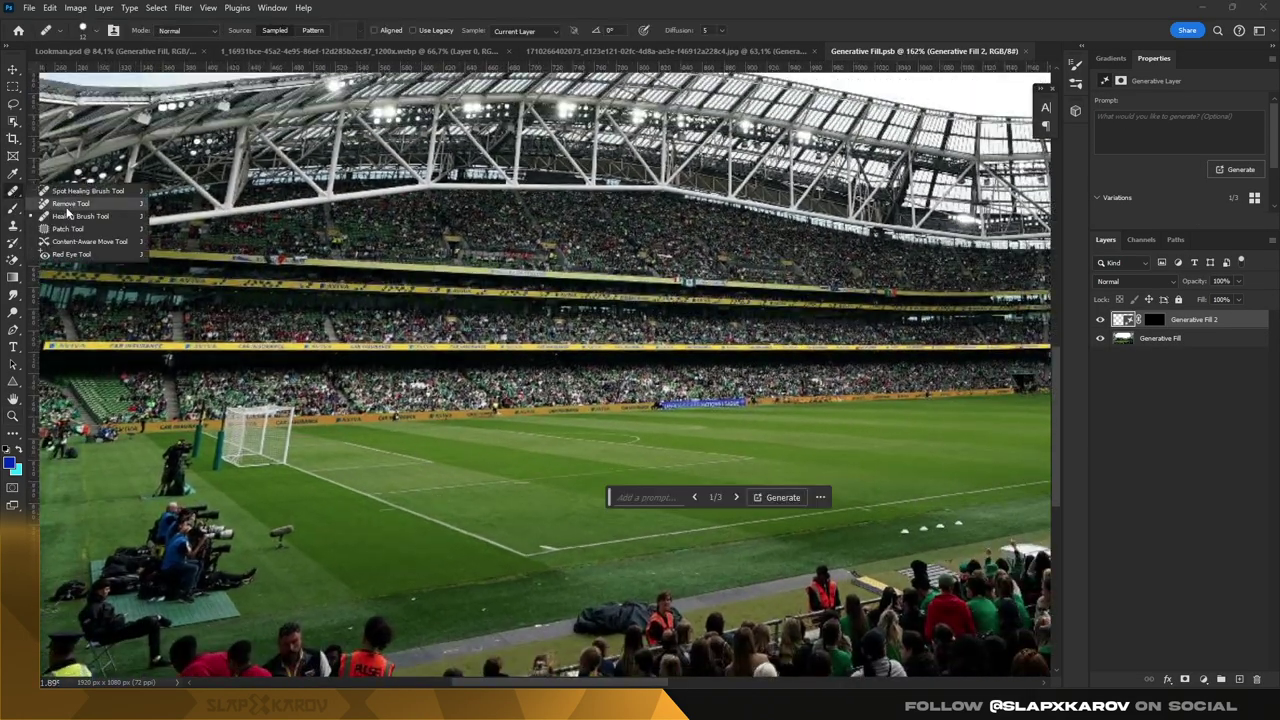
click(13, 225)
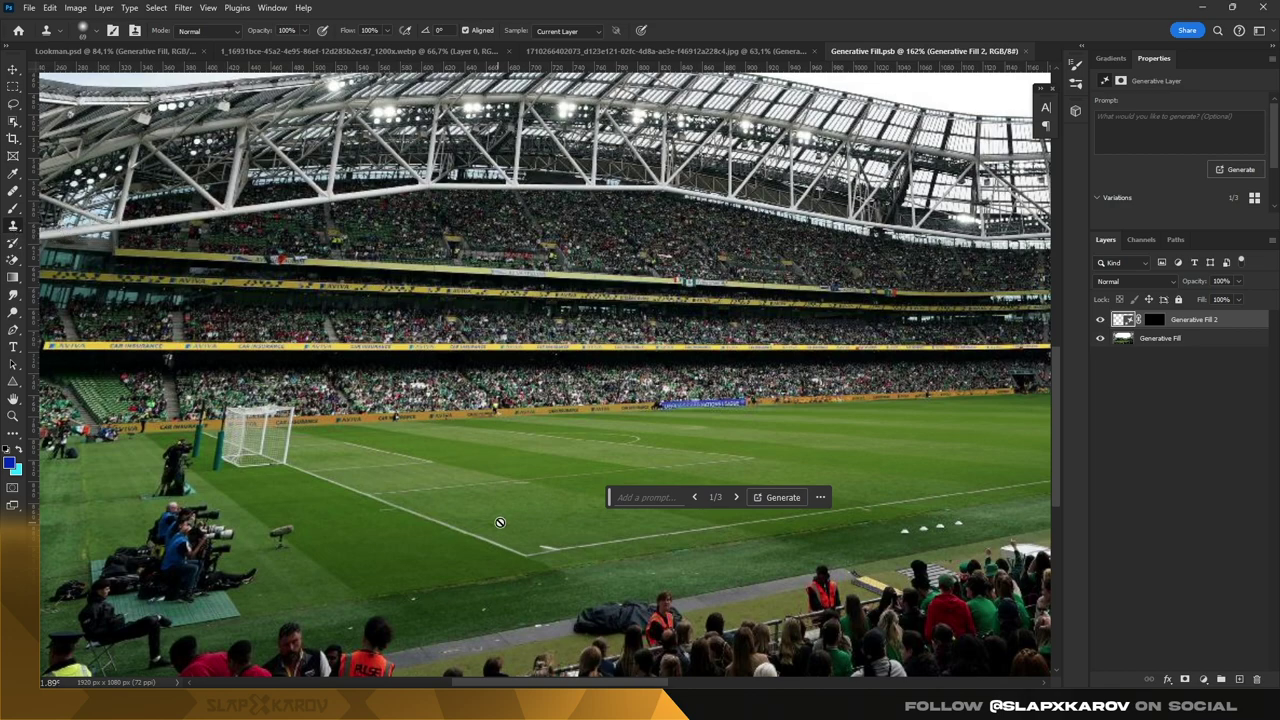
click(1138, 338)
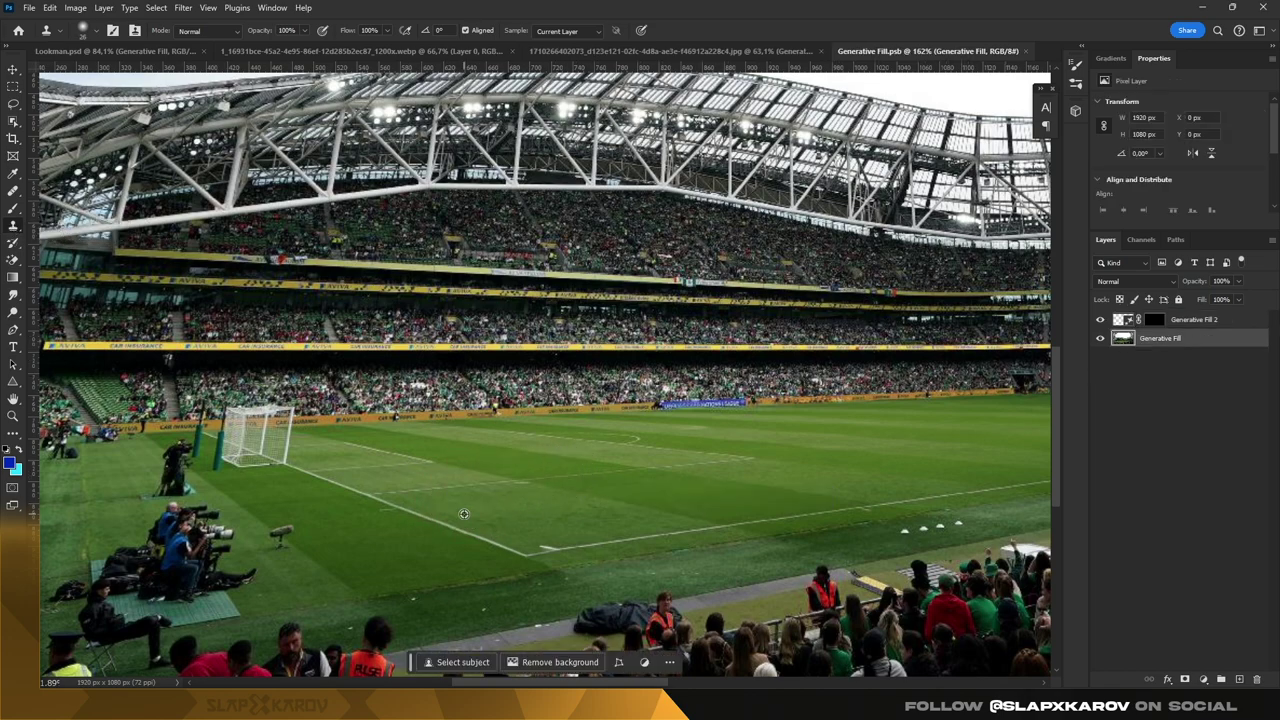
drag(386, 502, 466, 538)
drag(552, 548, 540, 550)
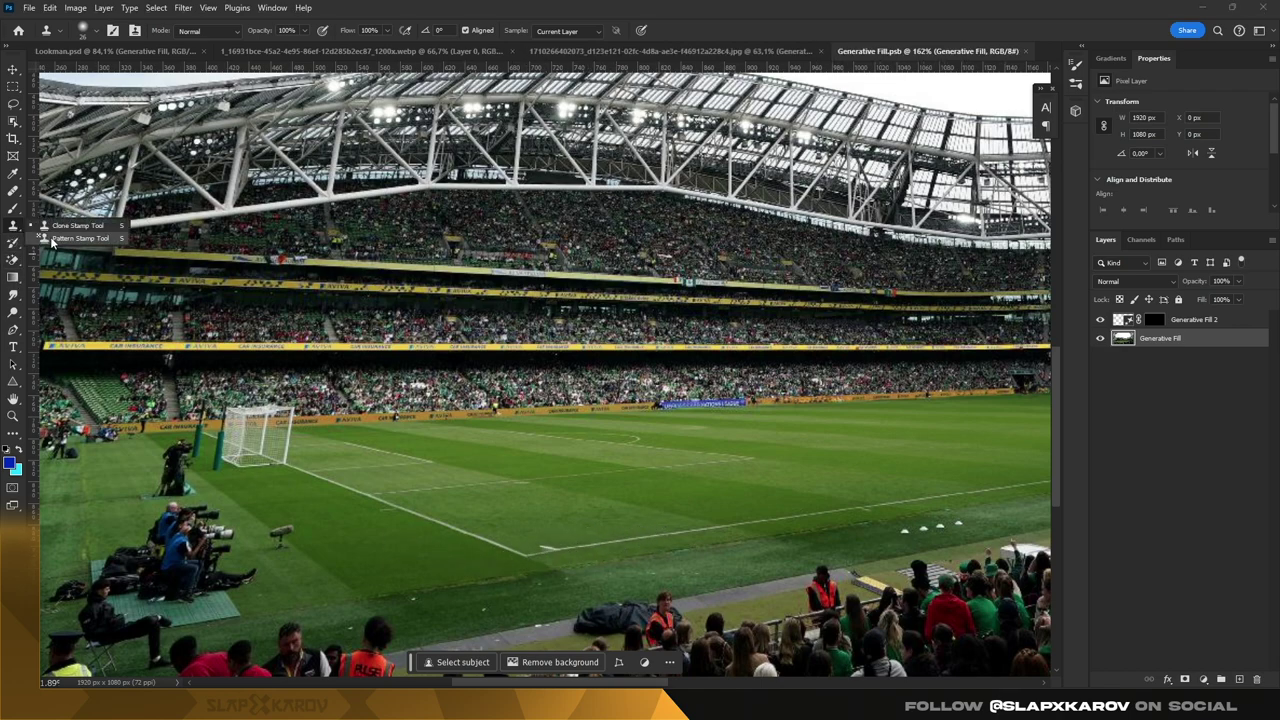
Switch back to the Clone Stamp, enlarge its brush and zoom in on the grass.
click(52, 240)
right_click(13, 225)
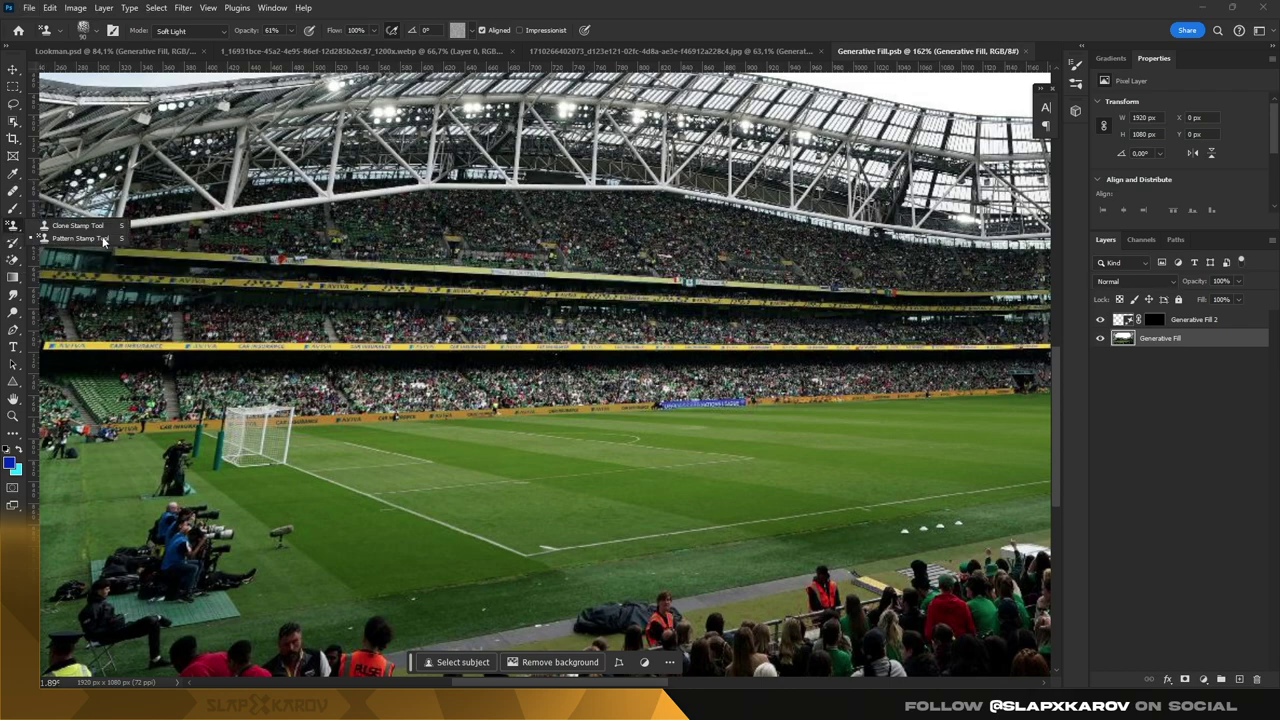
click(72, 226)
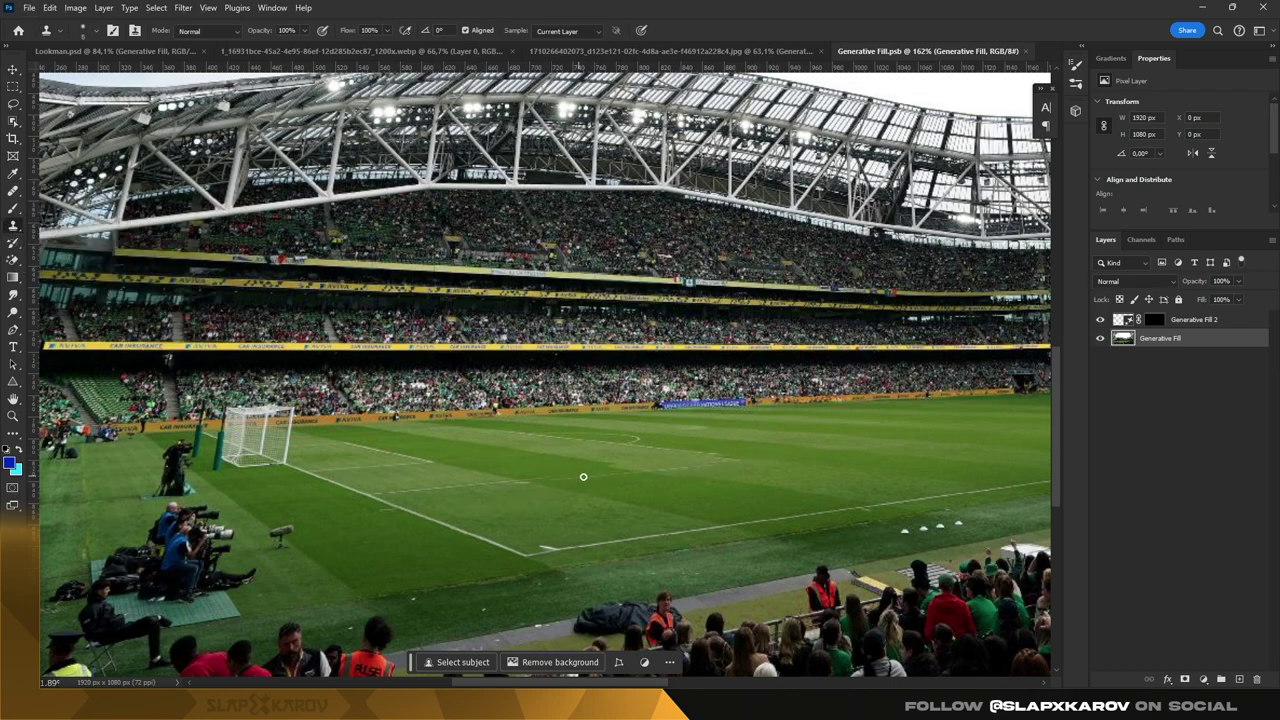
drag(583, 476, 446, 486)
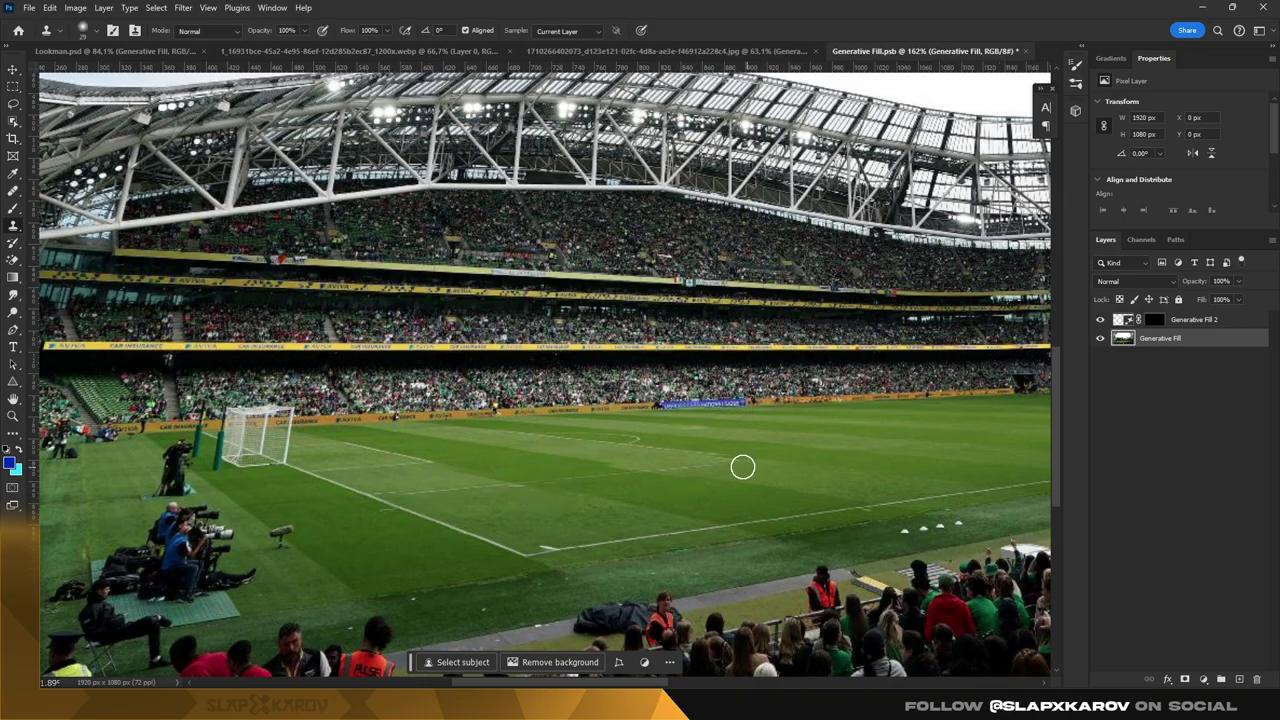
key(z)
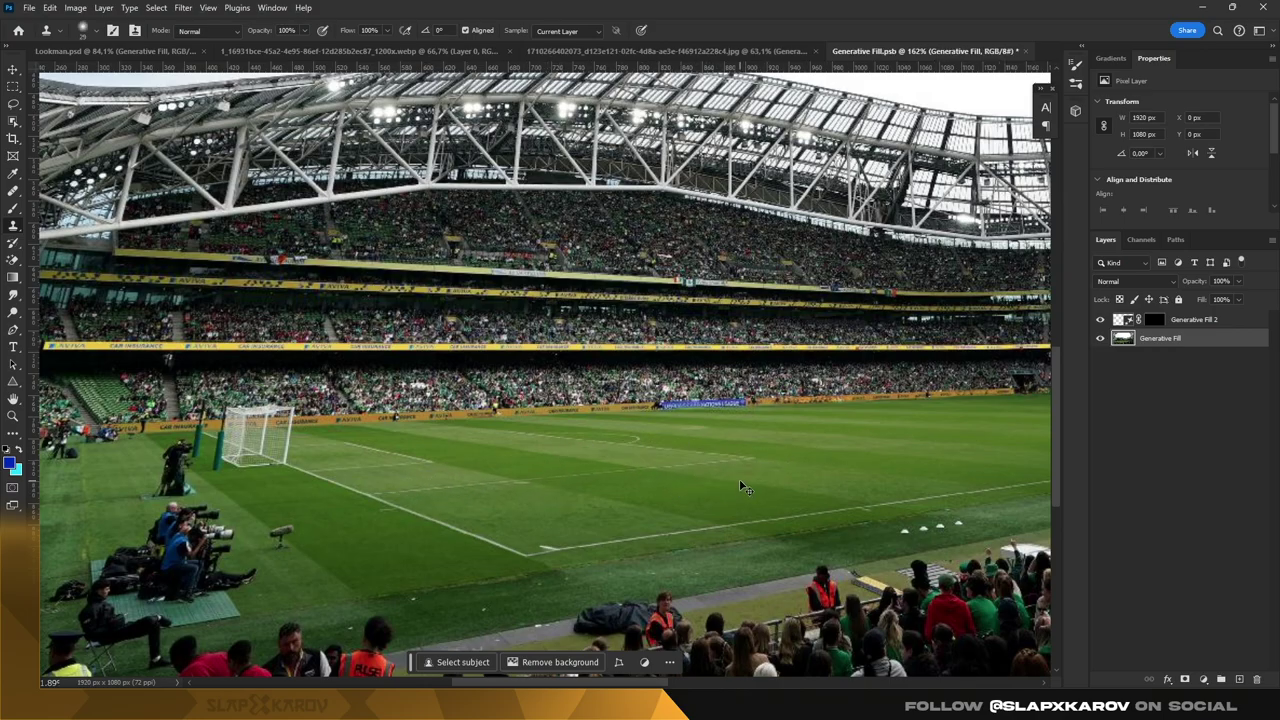
mouse_move(741, 490)
mouse_down()
mouse_move(423, 511)
mouse_move(563, 519)
mouse_up()
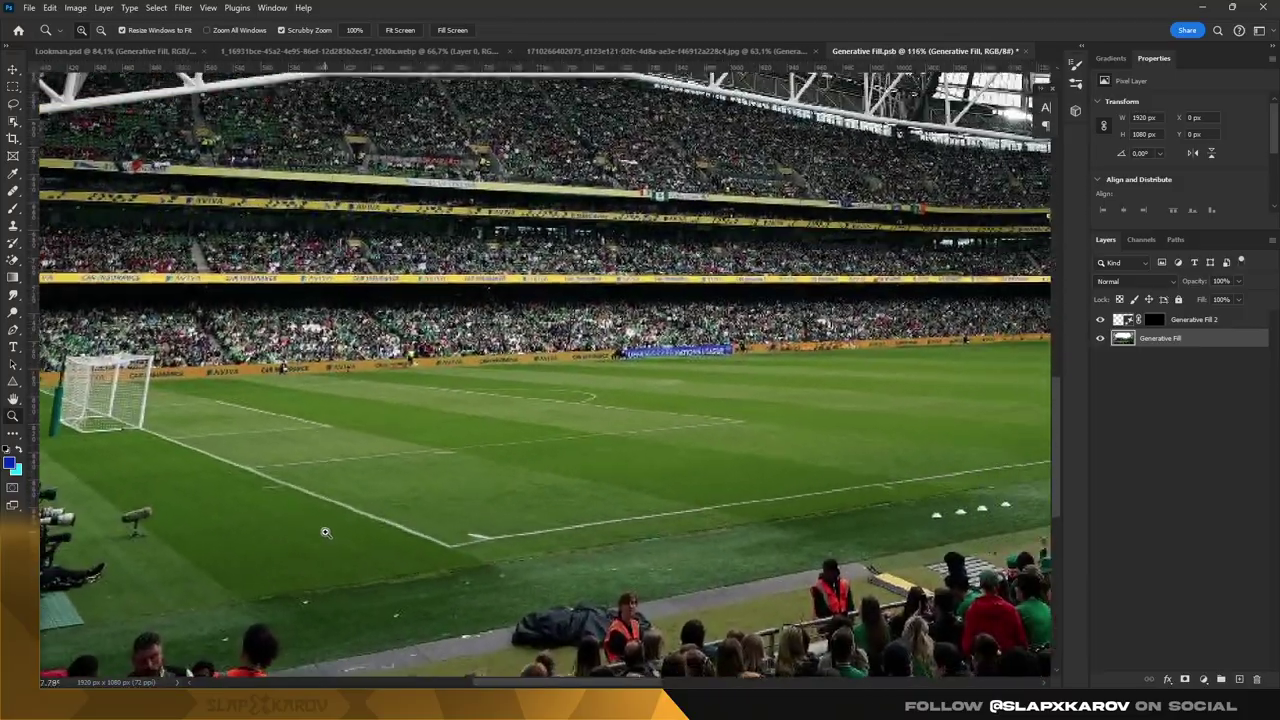
drag(563, 519, 323, 531)
Add a Solid Color fill with an inverted black mask, coloured with green sampled from the grass.
click(1203, 679)
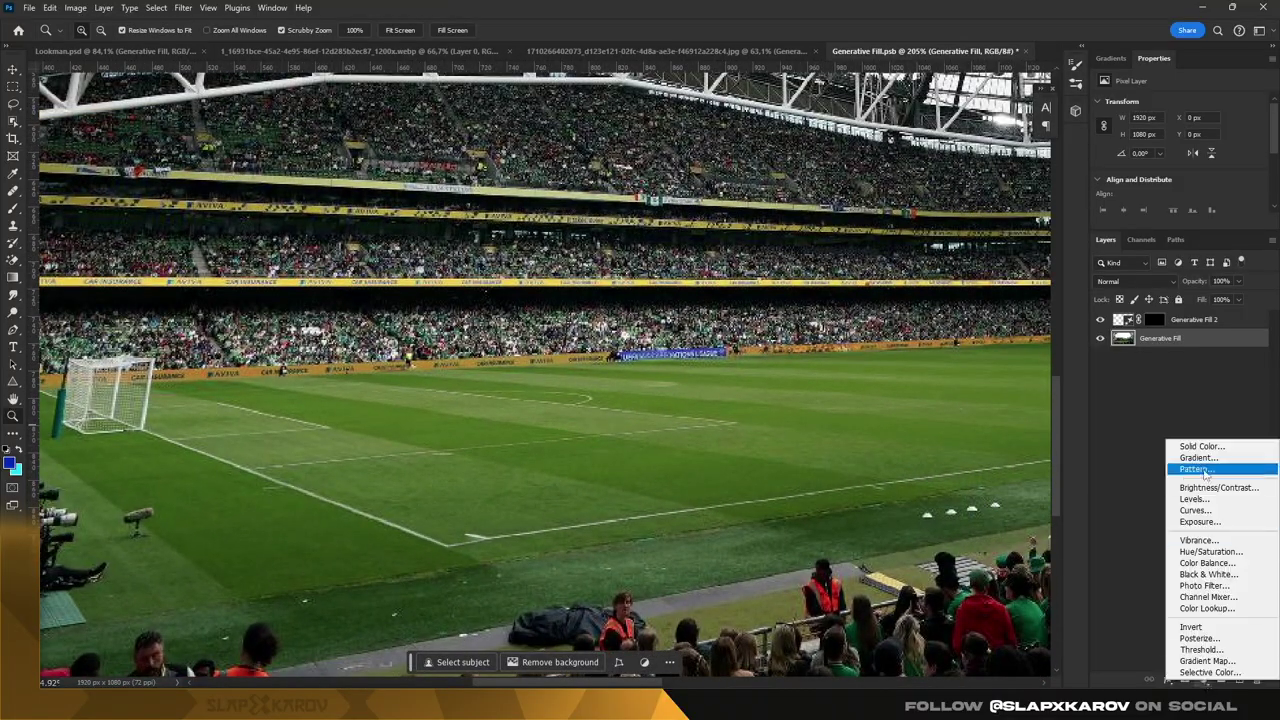
click(1200, 447)
click(1137, 318)
click(1153, 339)
key(ctrl+i)
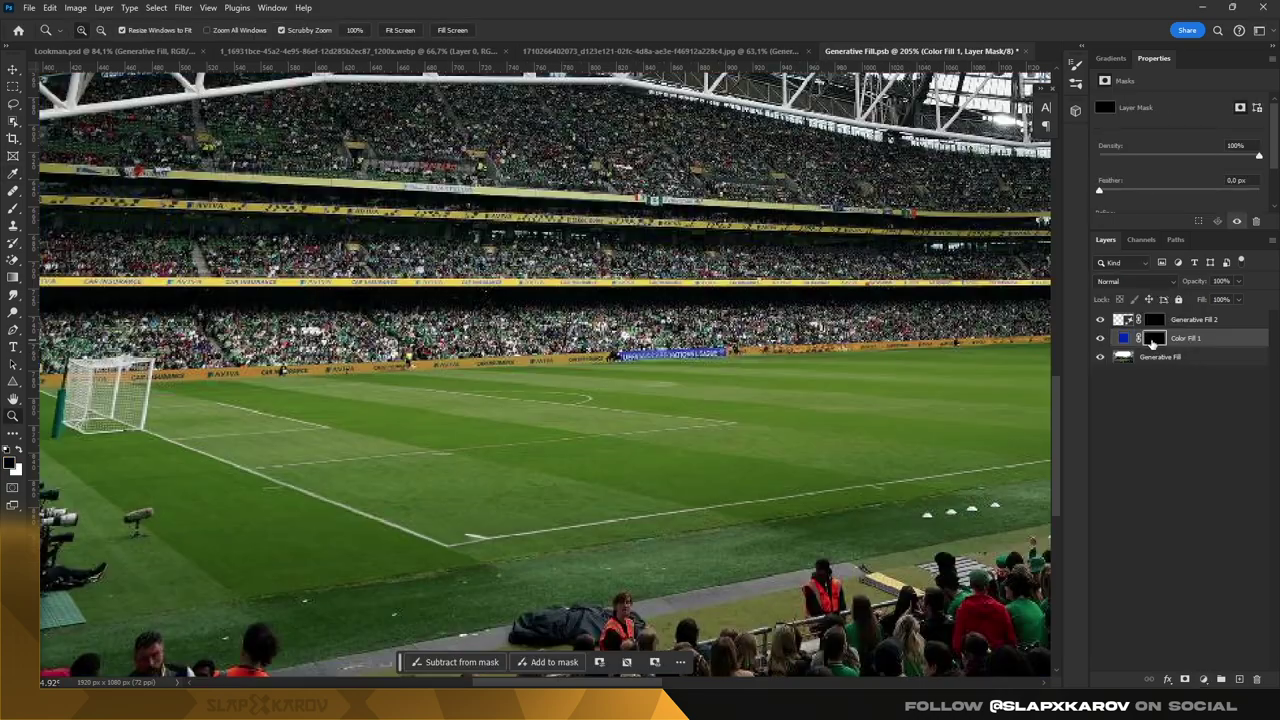
double_click(1122, 340)
click(353, 530)
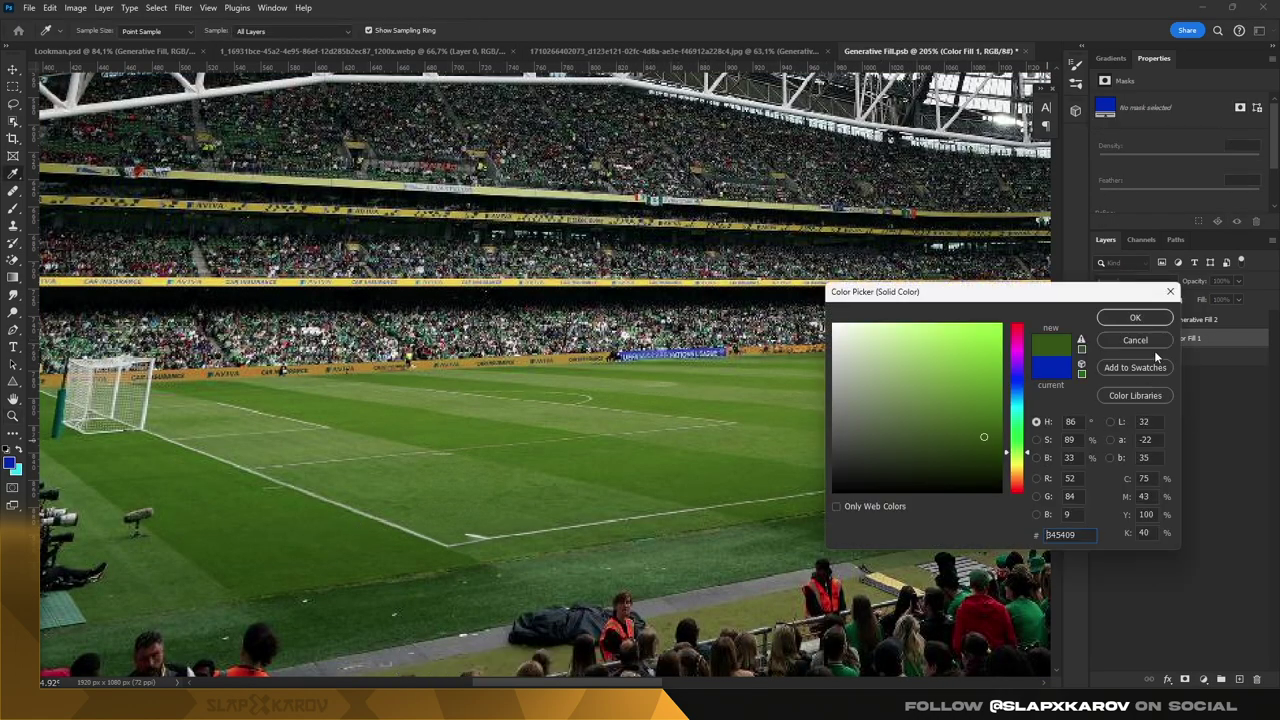
click(1135, 317)
Paint into Color Fill 1's mask with the brush to cover part of the sideline.
click(13, 210)
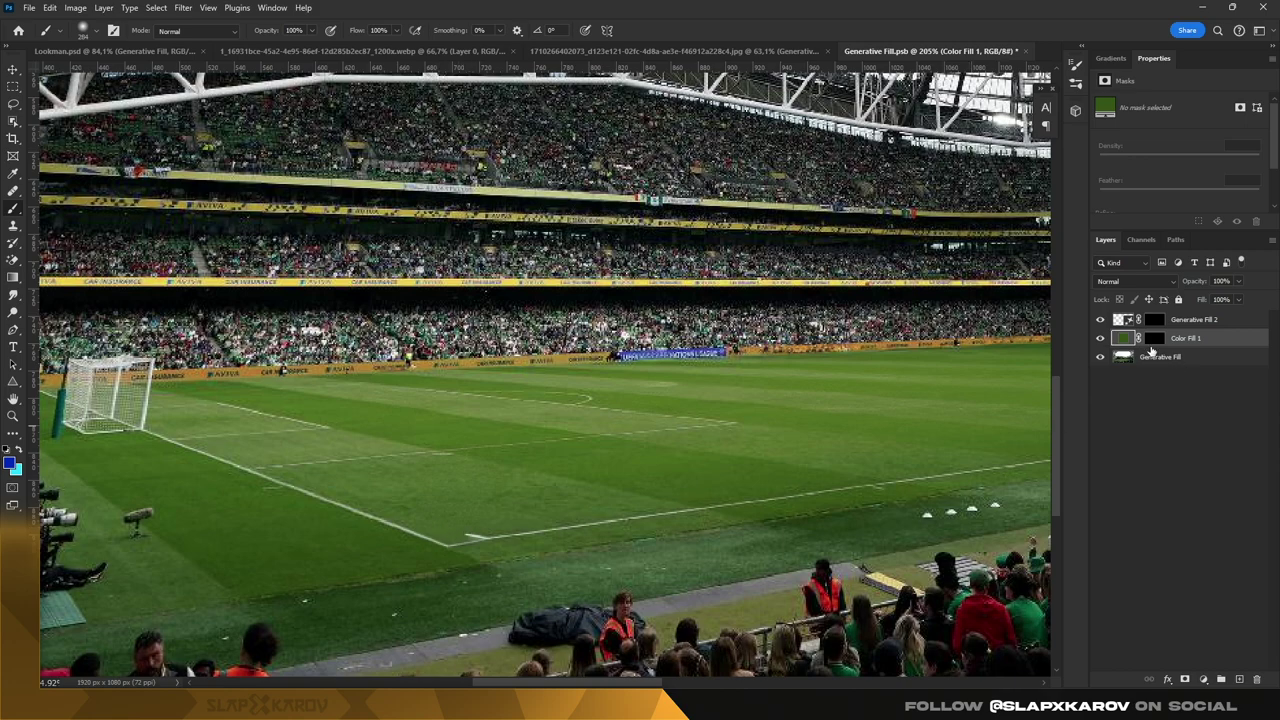
click(1154, 339)
right_click(535, 503)
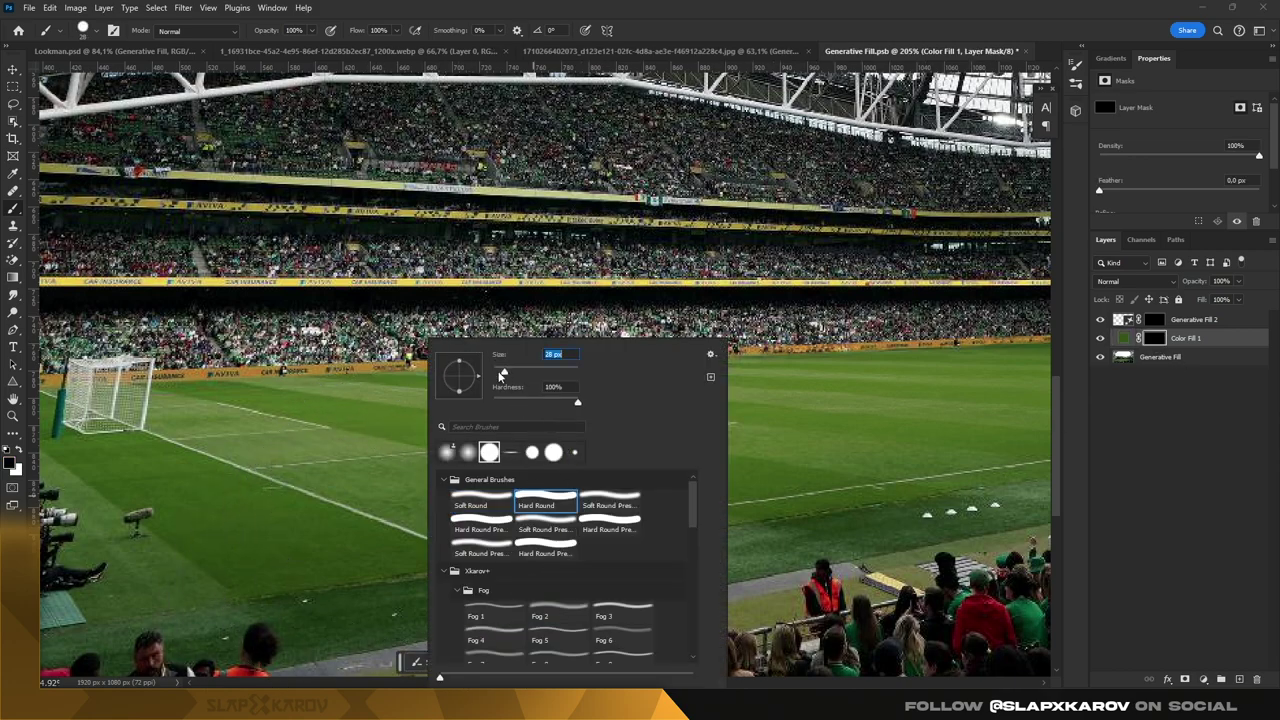
alt+right_click(335, 521)
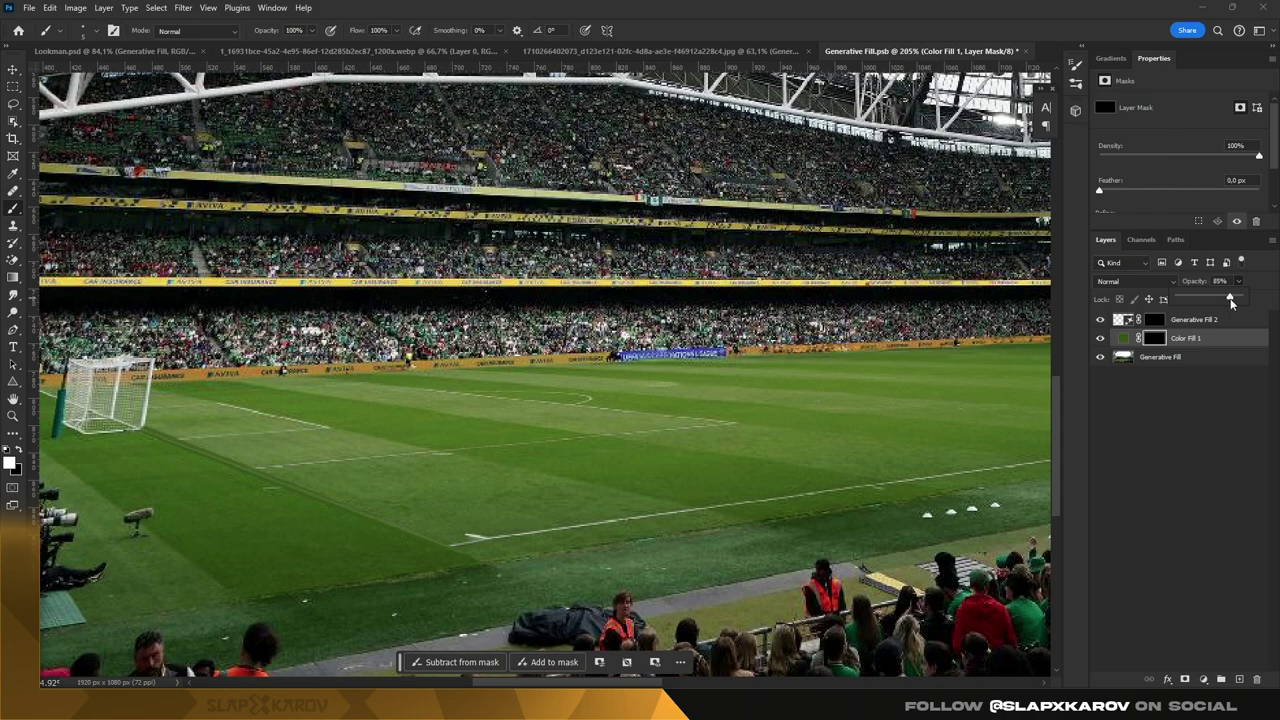
double_click(1126, 339)
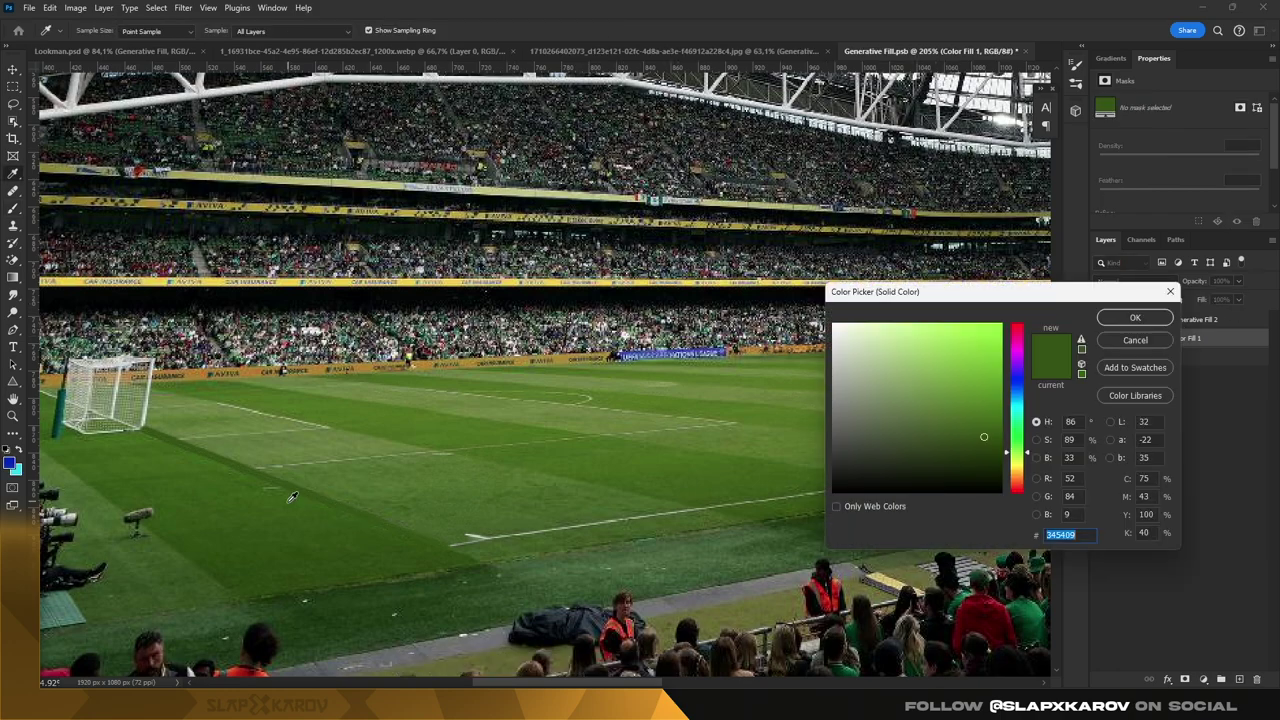
click(1135, 317)
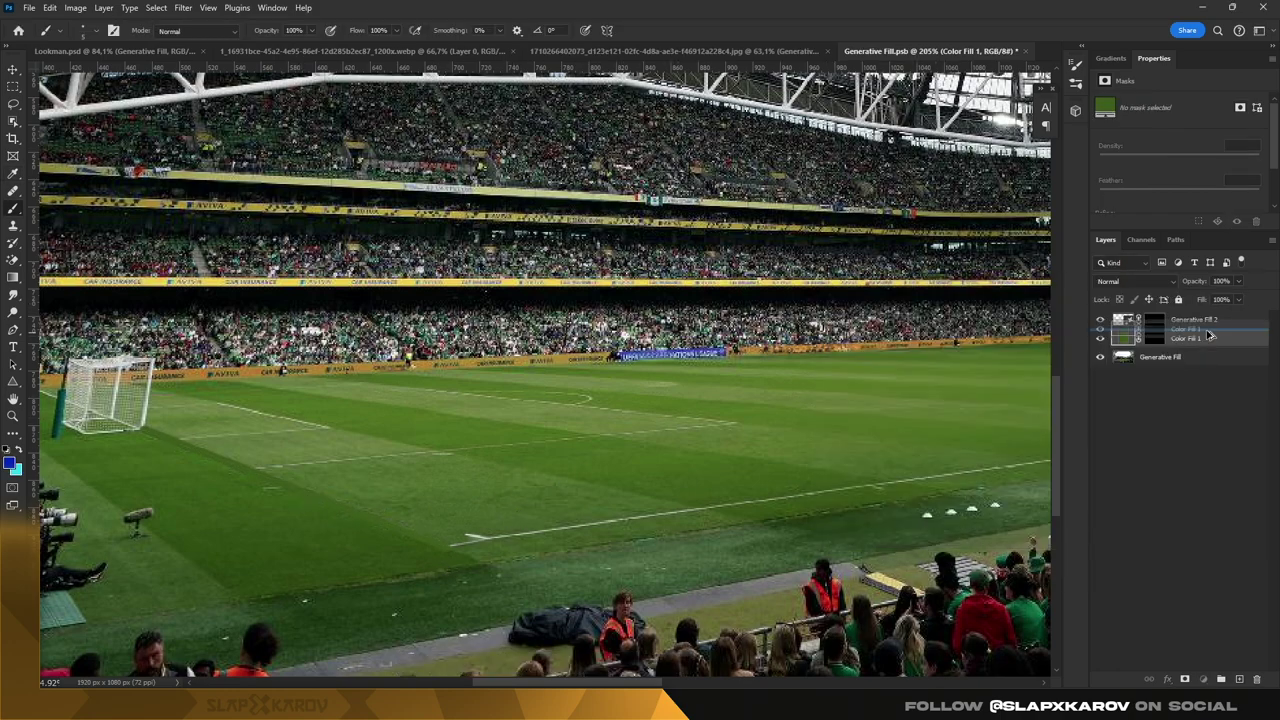
Duplicate the green fill, give it a new inverted mask and a lighter green.
drag(1208, 335, 1205, 338)
right_click(1155, 339)
click(1183, 360)
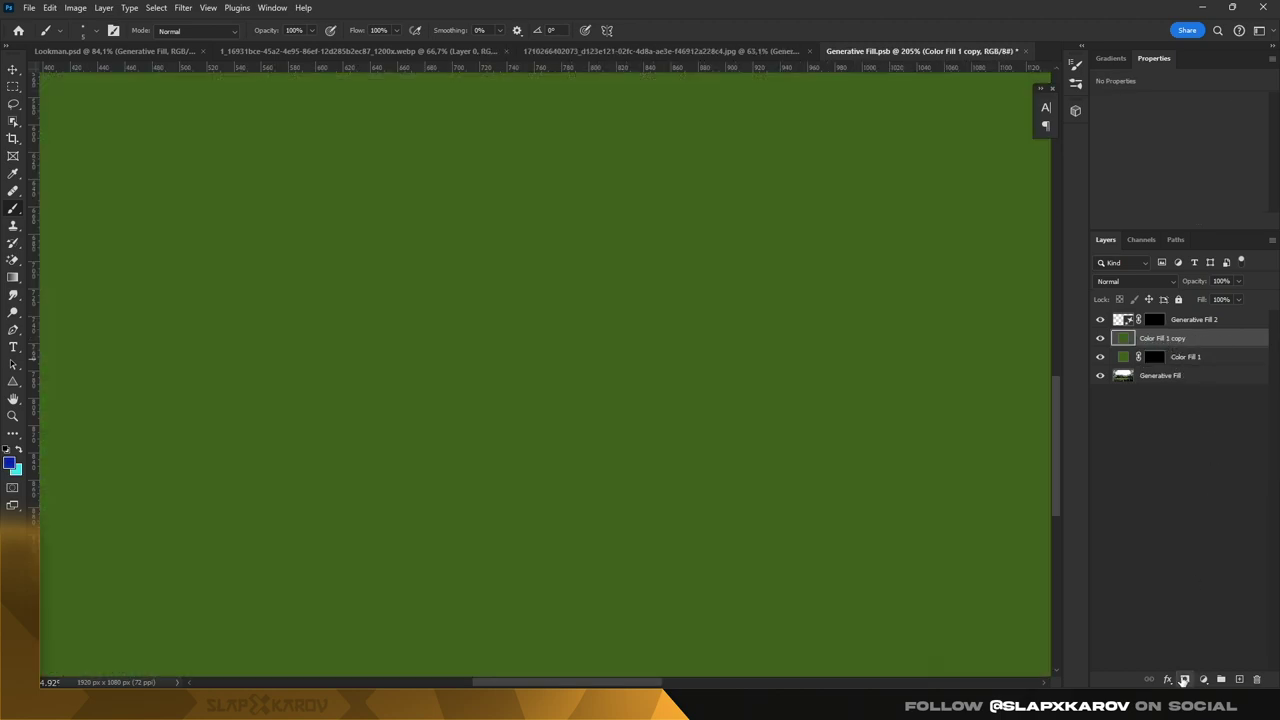
click(1183, 679)
key(ctrl+i)
double_click(1122, 339)
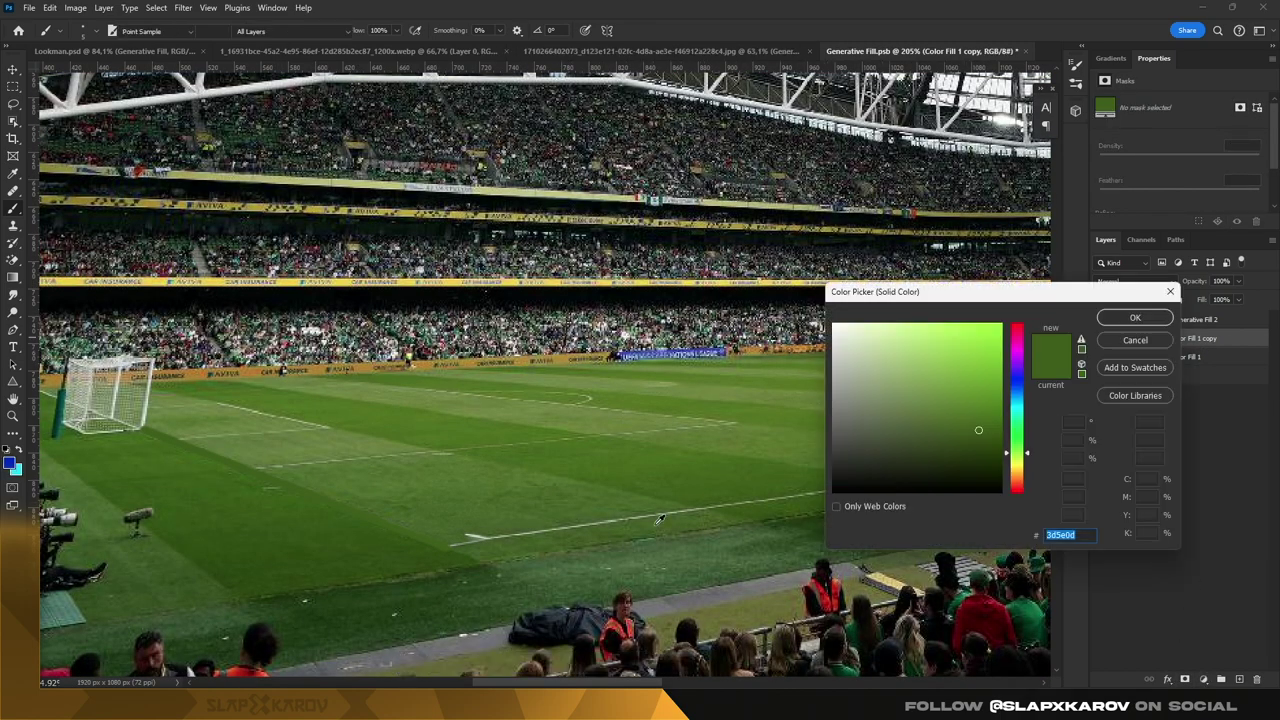
click(1165, 317)
click(1156, 340)
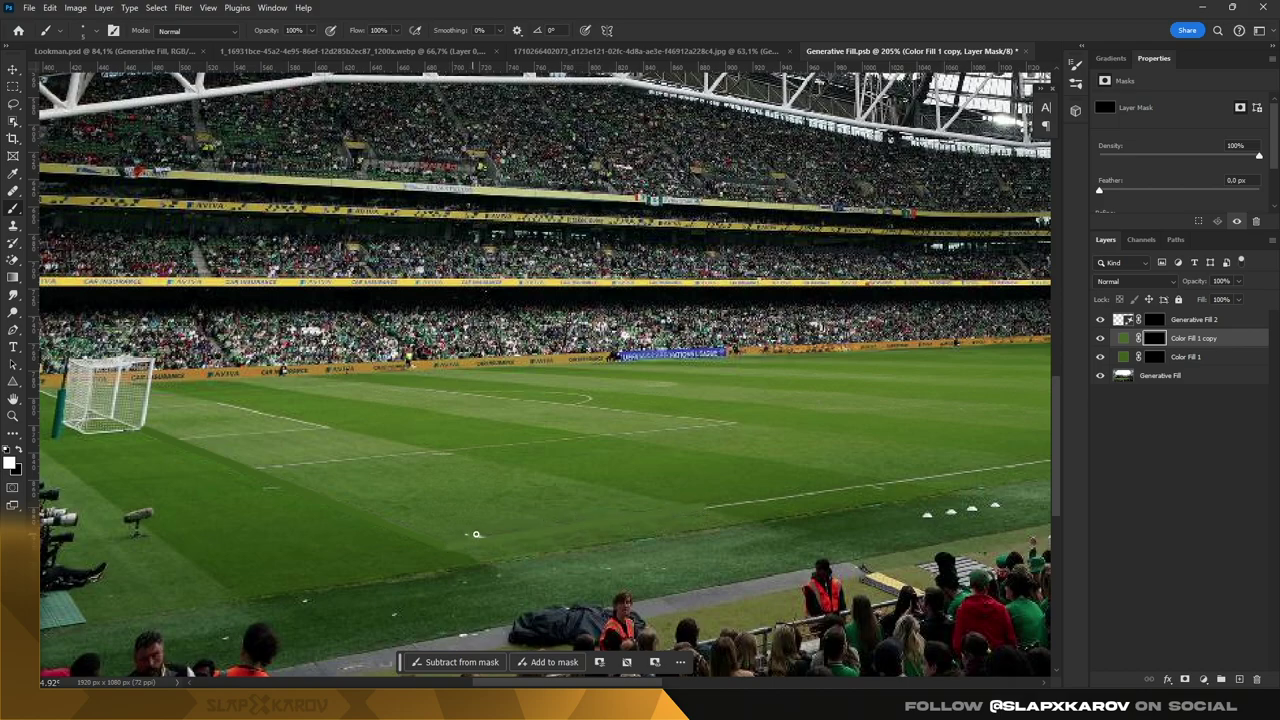
Zoom out over the stadium and return to the Lookman poster.
key(z)
drag(501, 543, 460, 540)
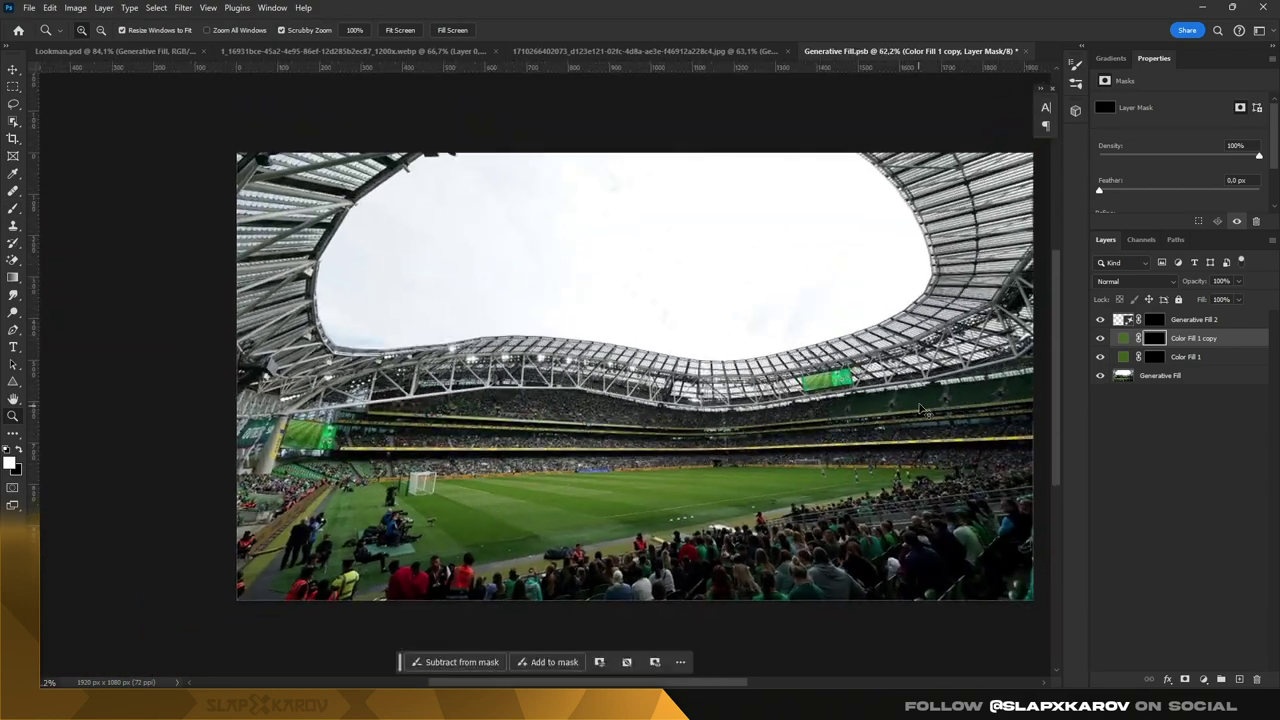
click(150, 52)
Near the player's foot and ball, select the Generative Fill mask and pick an enlarged brush preset.
mouse_move(480, 530)
mouse_down()
mouse_move(514, 530)
mouse_move(538, 497)
mouse_move(406, 495)
mouse_move(420, 495)
mouse_up()
key(b)
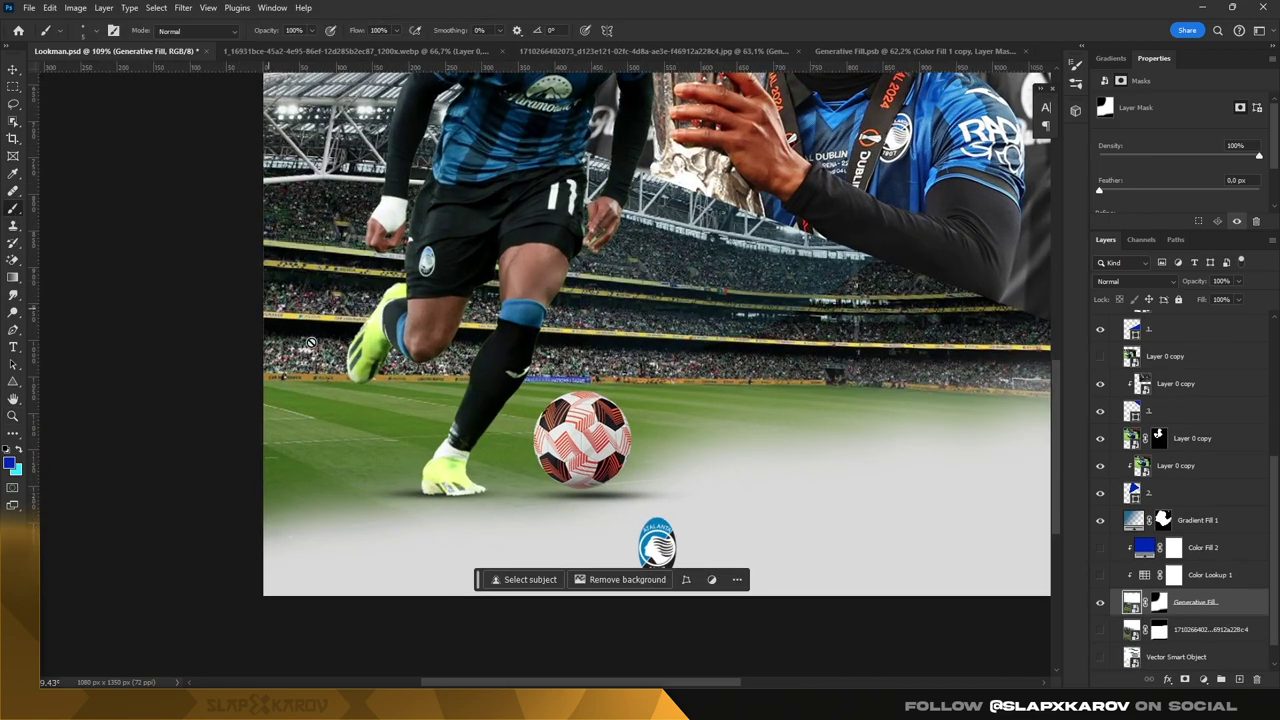
key(bracketright)
click(1158, 602)
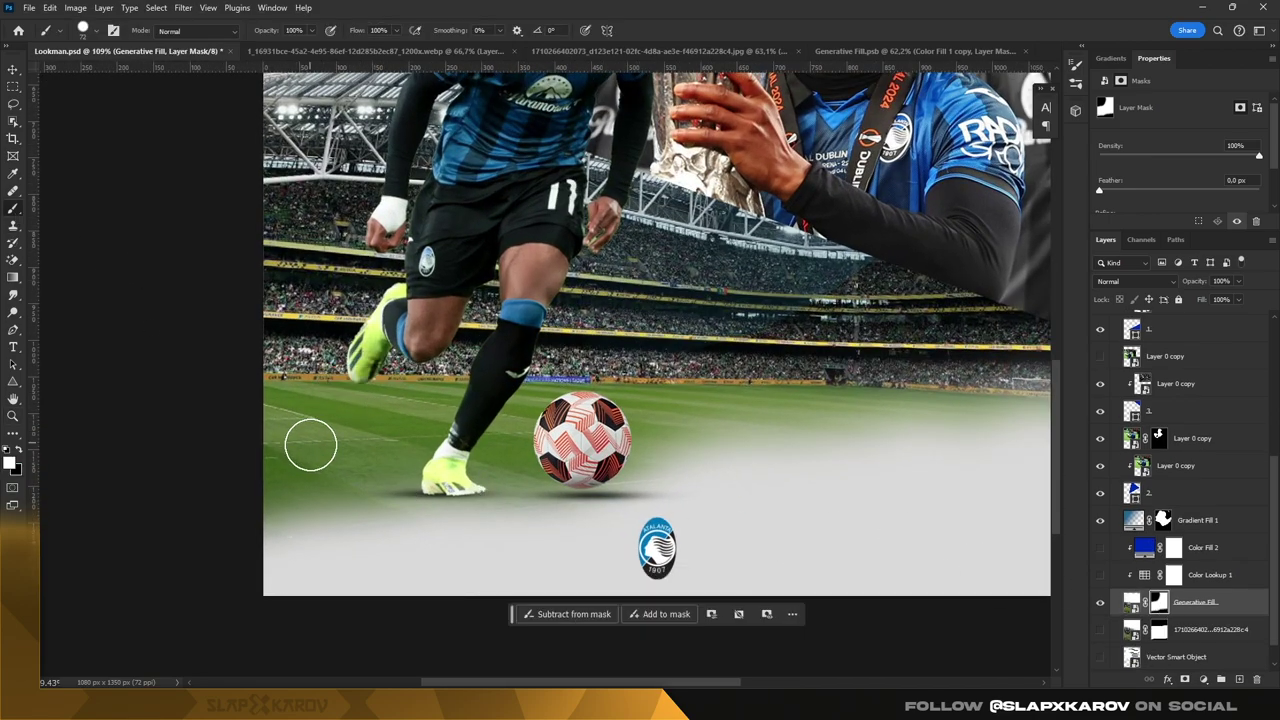
right_click(309, 443)
double_click(394, 512)
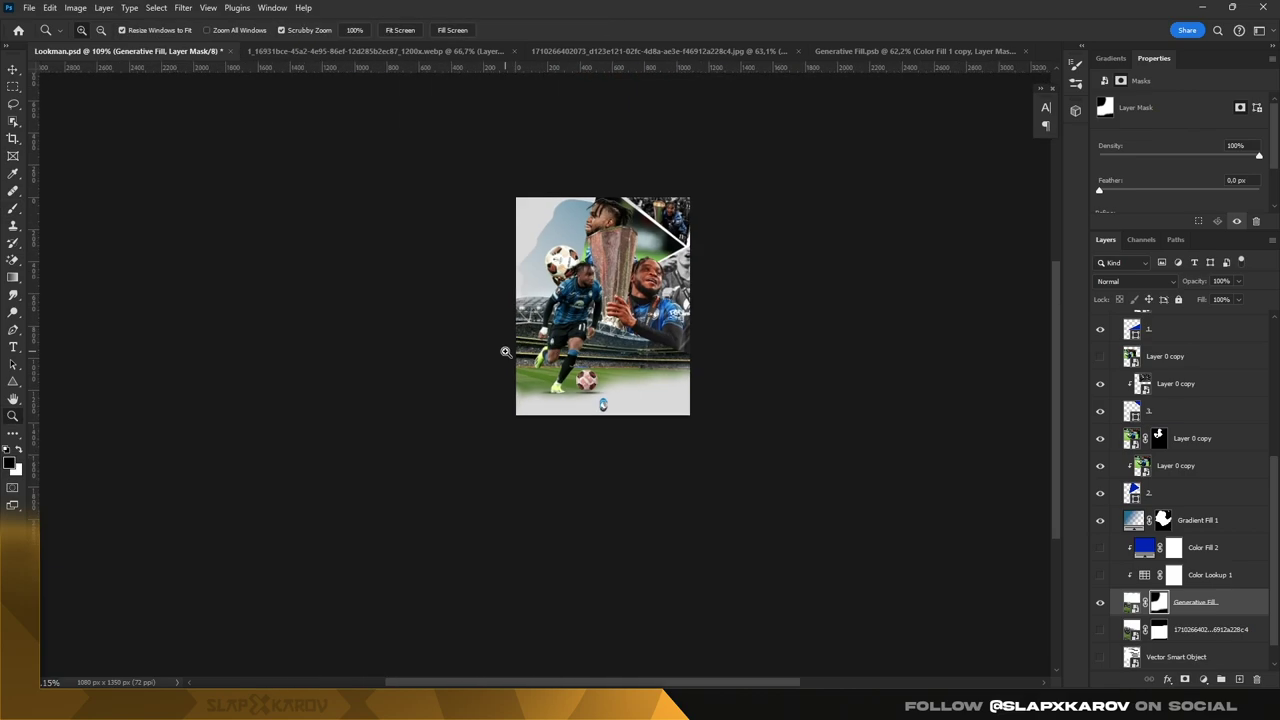
scroll(700, 375, up, 1)
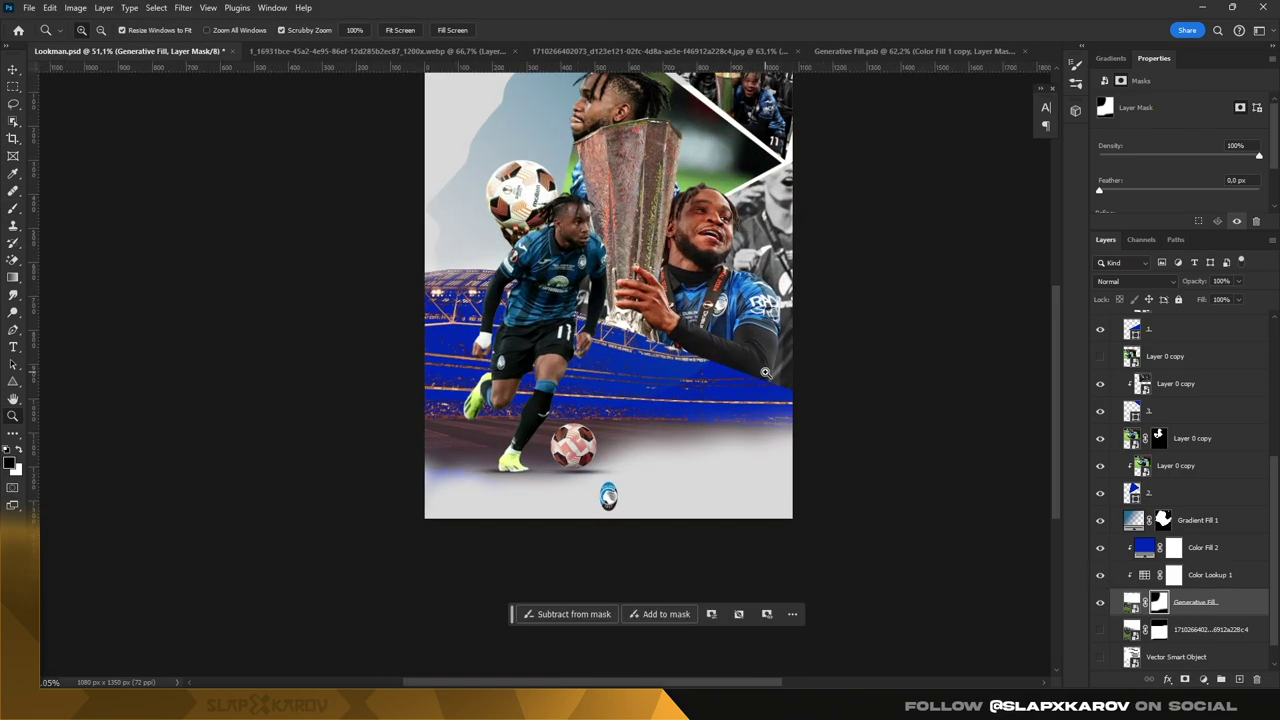
scroll(704, 438, up, 1)
click(14, 210)
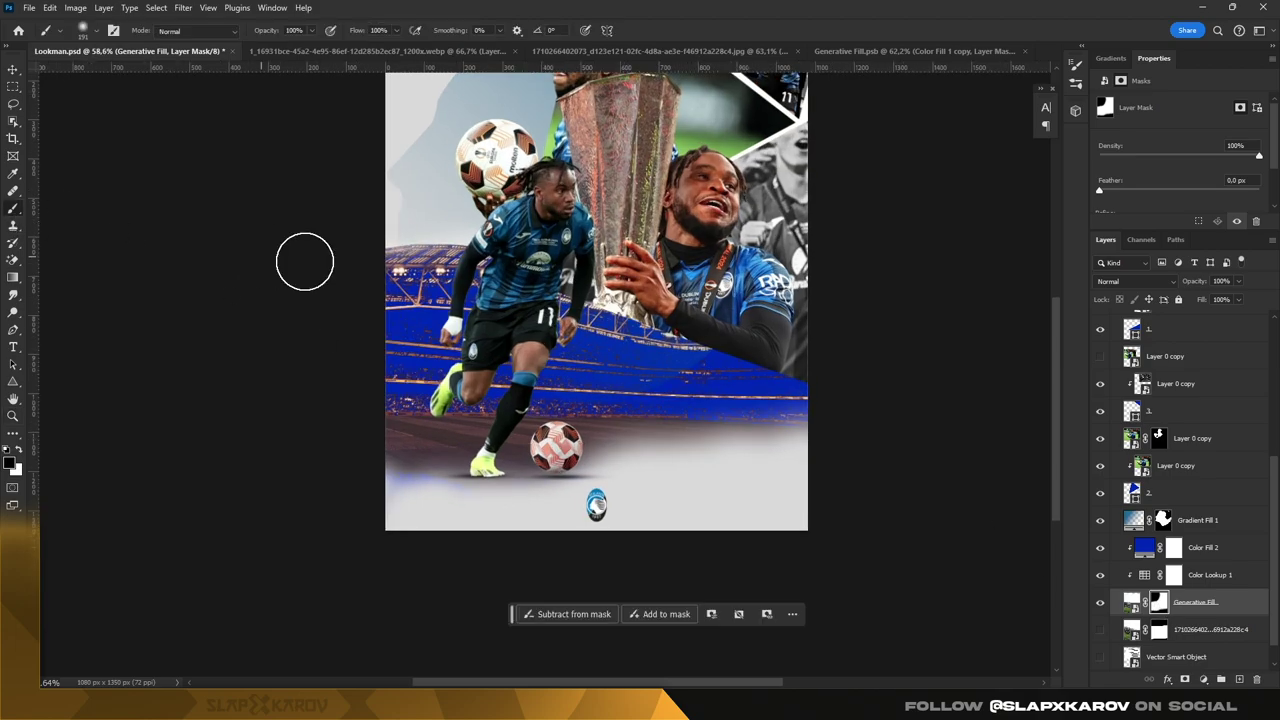
right_click(728, 276)
key(Escape)
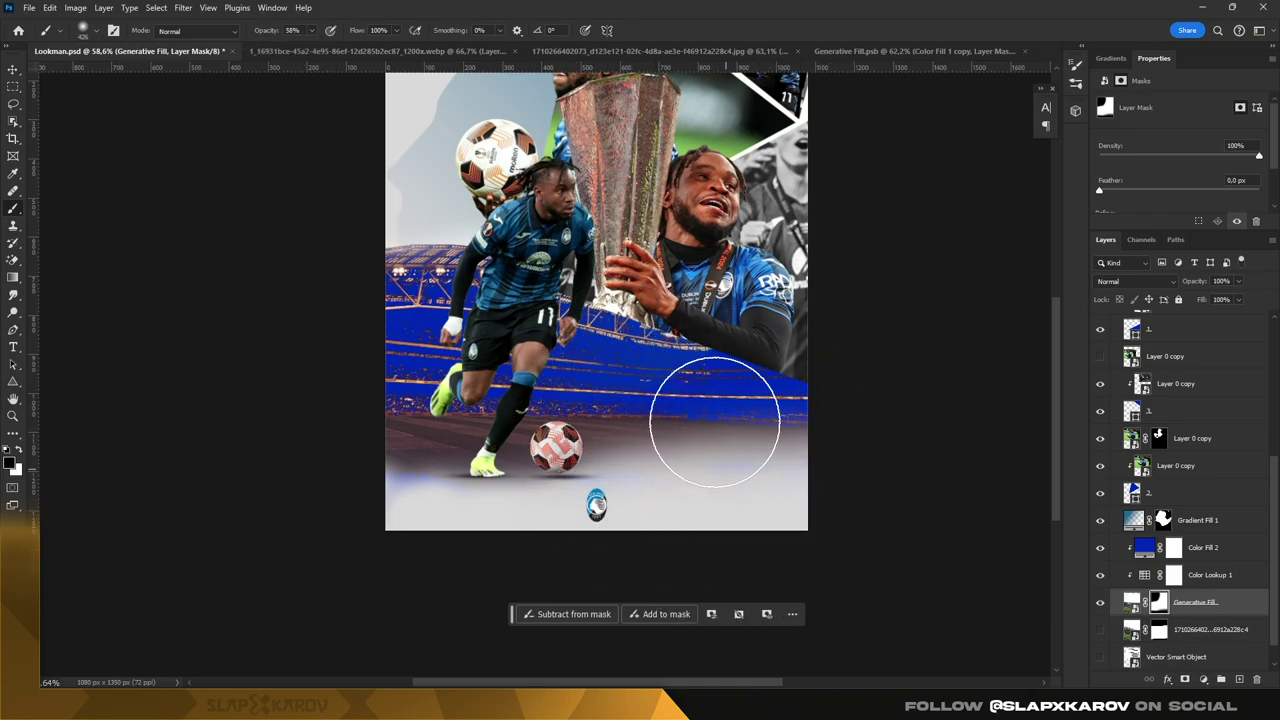
Hide the blue colour fill over the stadium and select the Color Lookup 1 layer.
key(x)
click(1100, 549)
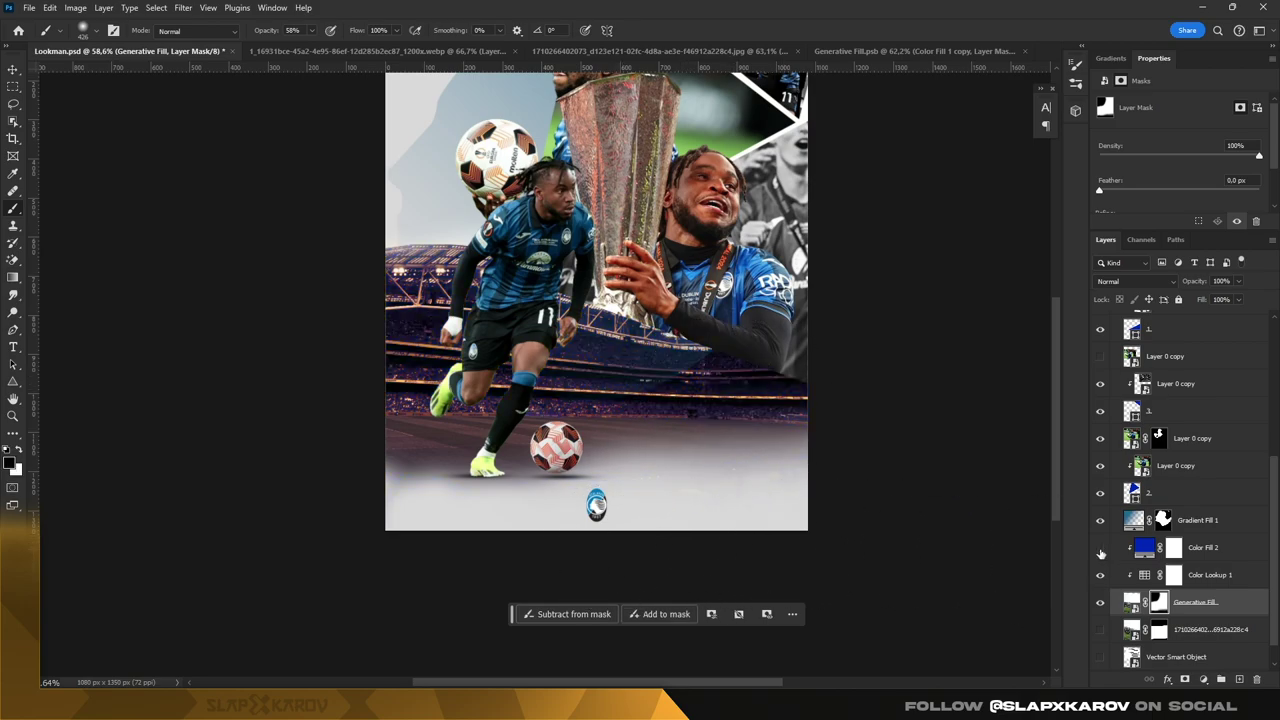
click(1185, 574)
key(z)
click(560, 428)
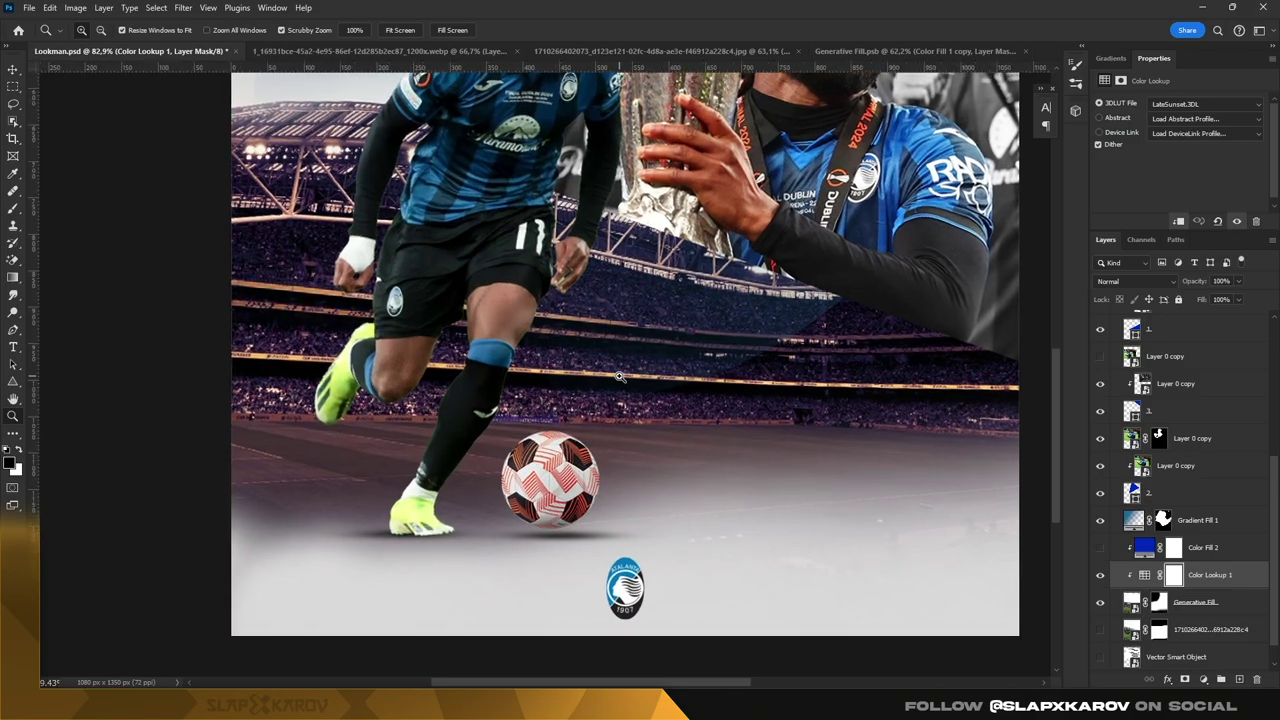
mouse_move(570, 425)
mouse_down()
mouse_move(566, 232)
mouse_move(594, 263)
mouse_up()
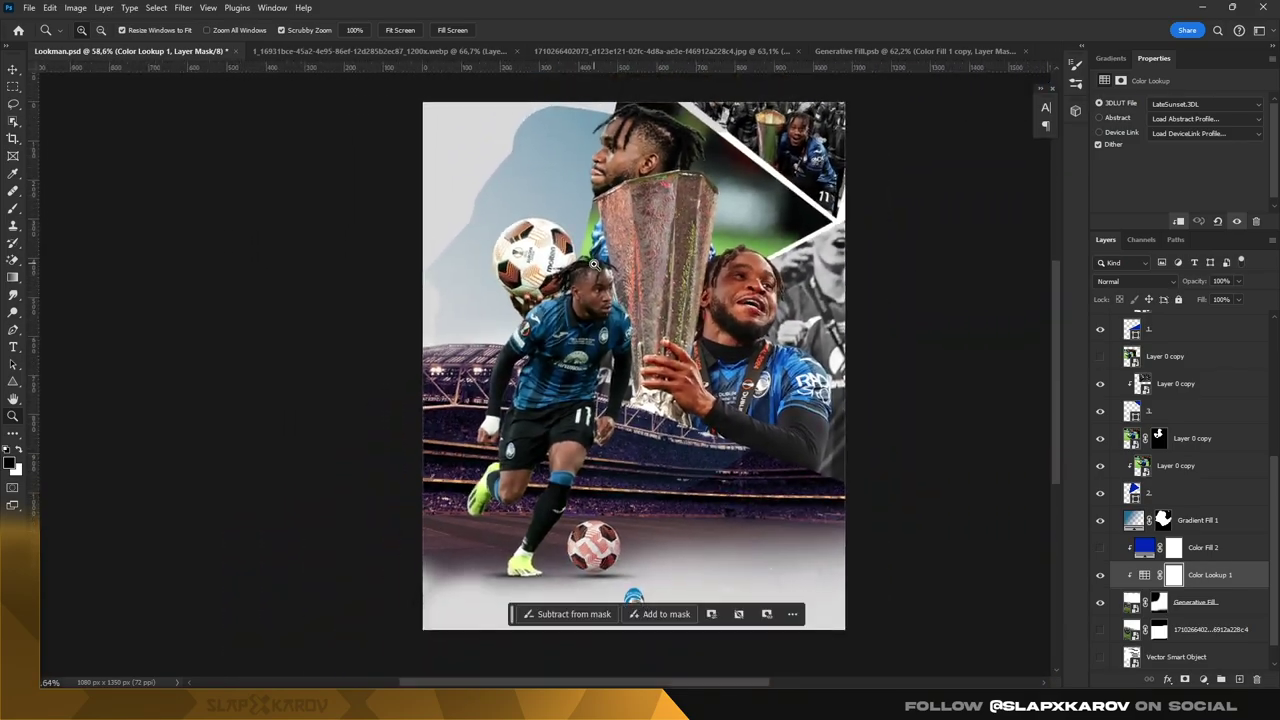
click(517, 153)
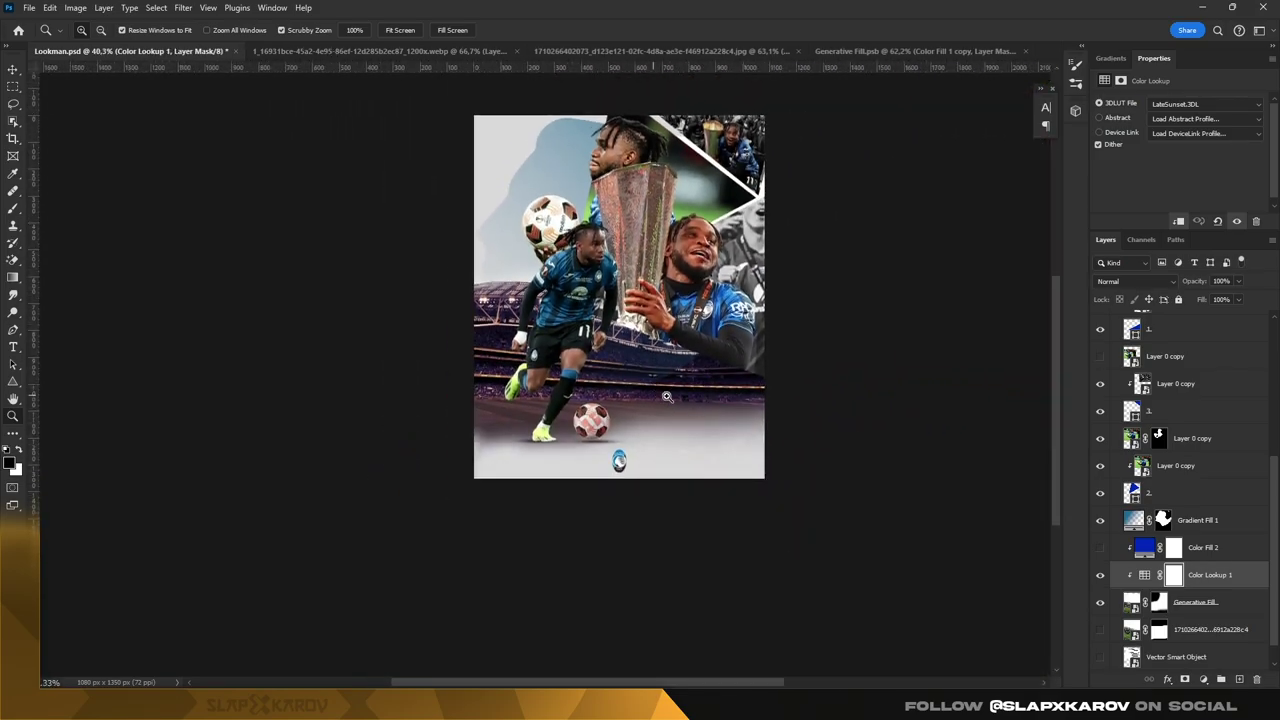
scroll(625, 224, down, 3)
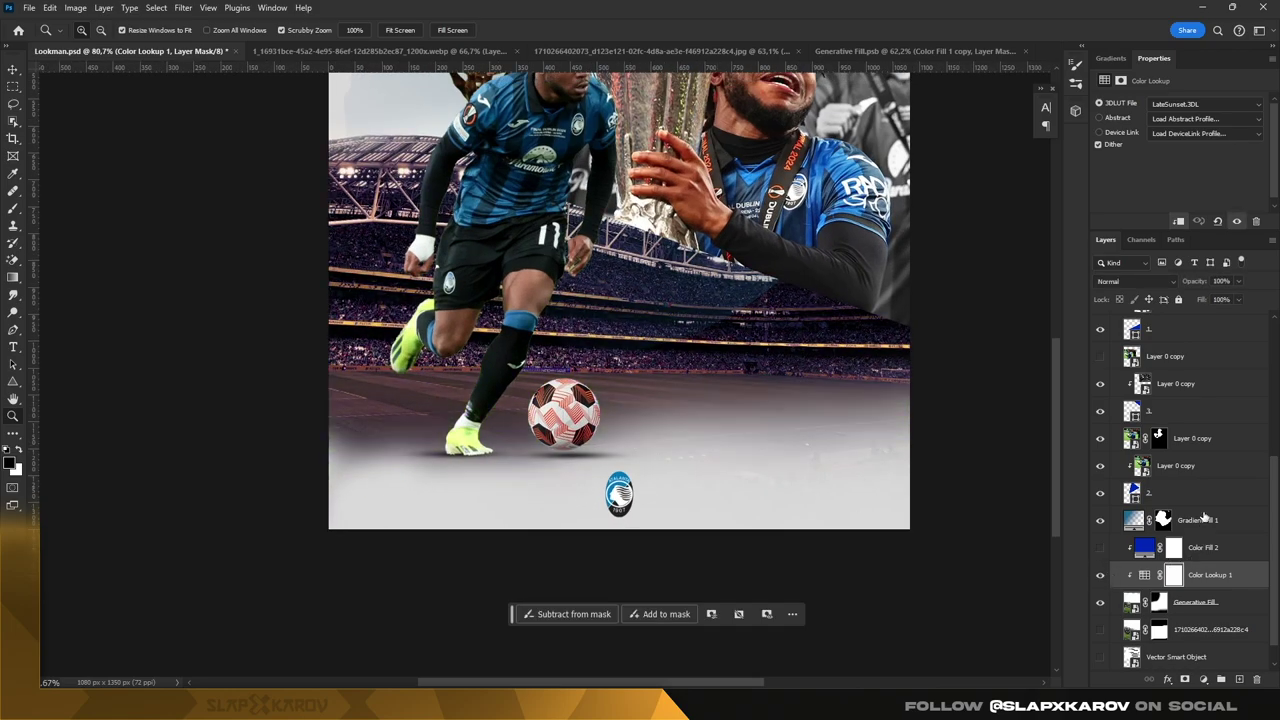
Mask the Color Lookup grade off the stadium near the player and the lower-left grass.
click(1172, 575)
scroll(382, 346, up, 1)
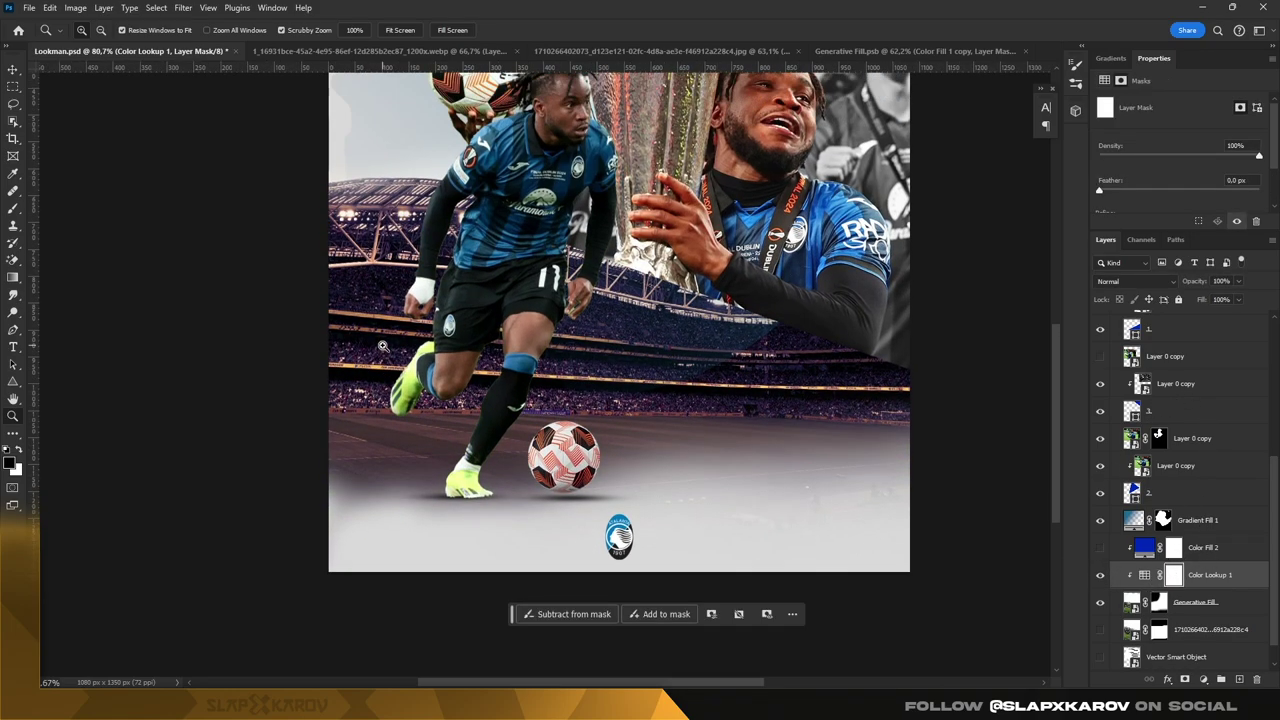
click(12, 209)
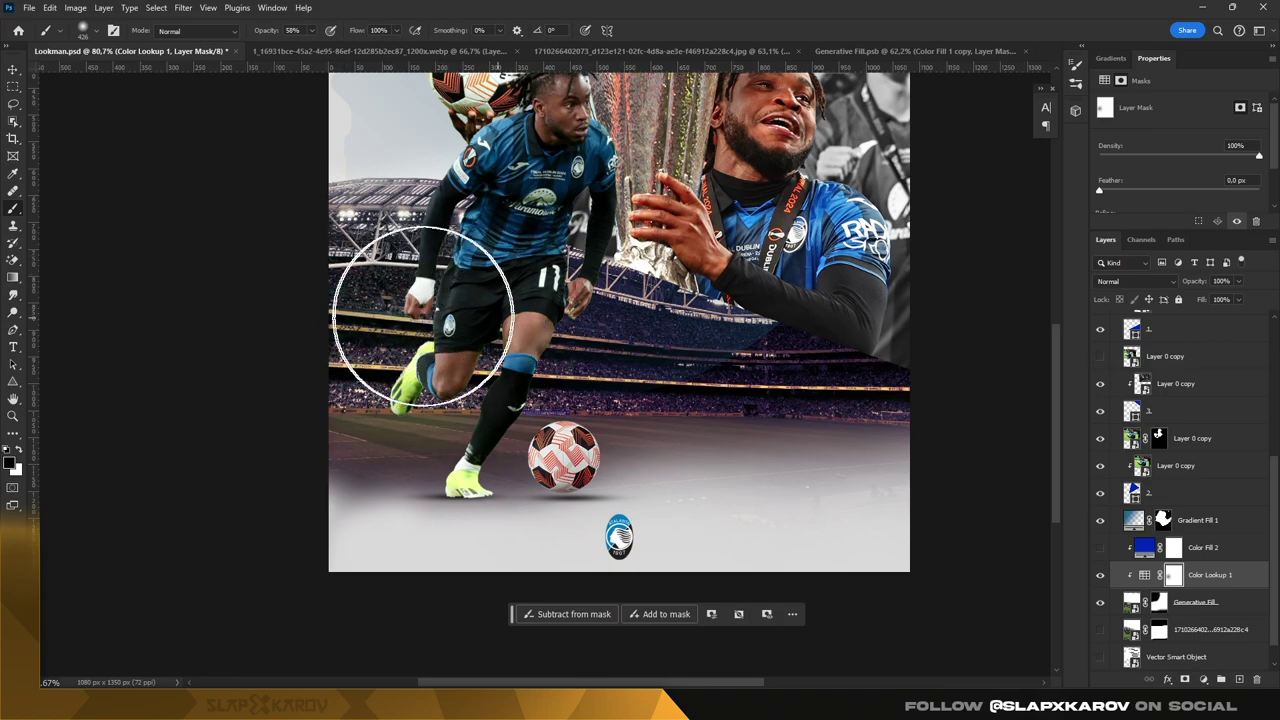
drag(560, 318, 645, 320)
drag(358, 458, 853, 449)
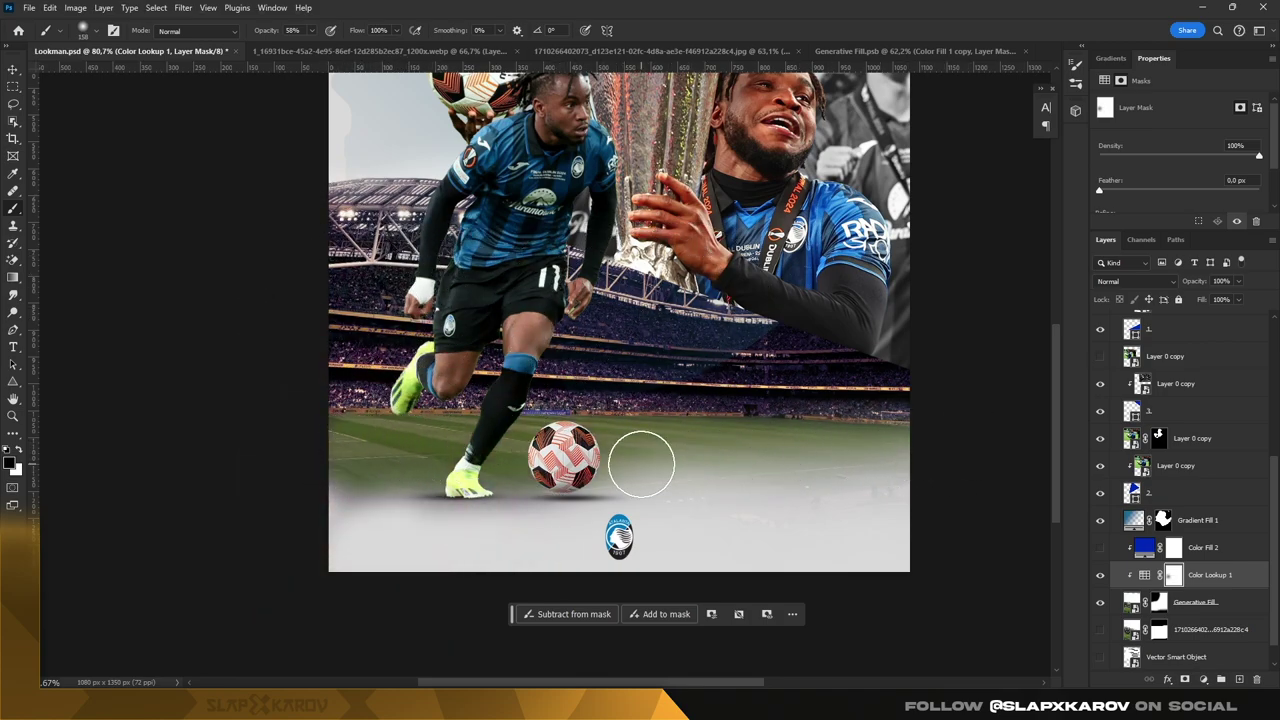
key(z)
drag(641, 463, 545, 440)
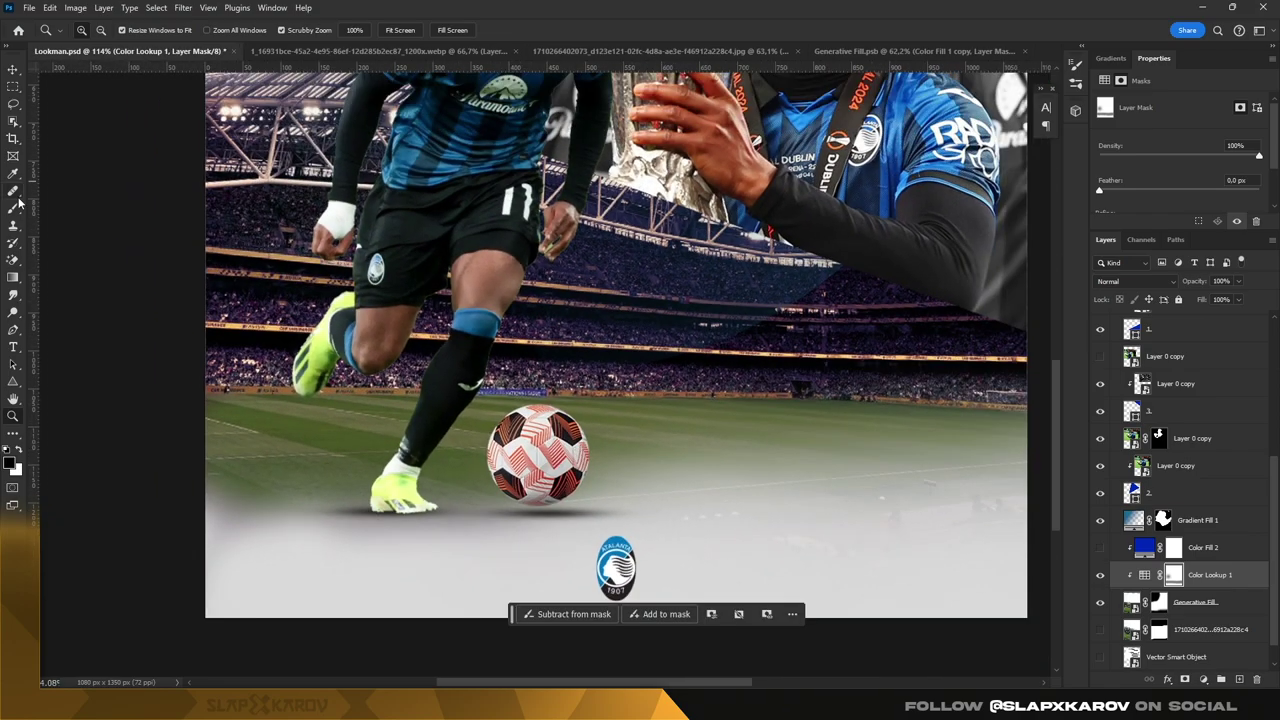
Zoom back out and duplicate the Generative Fill stadium layer into Generative Fill copy.
click(15, 206)
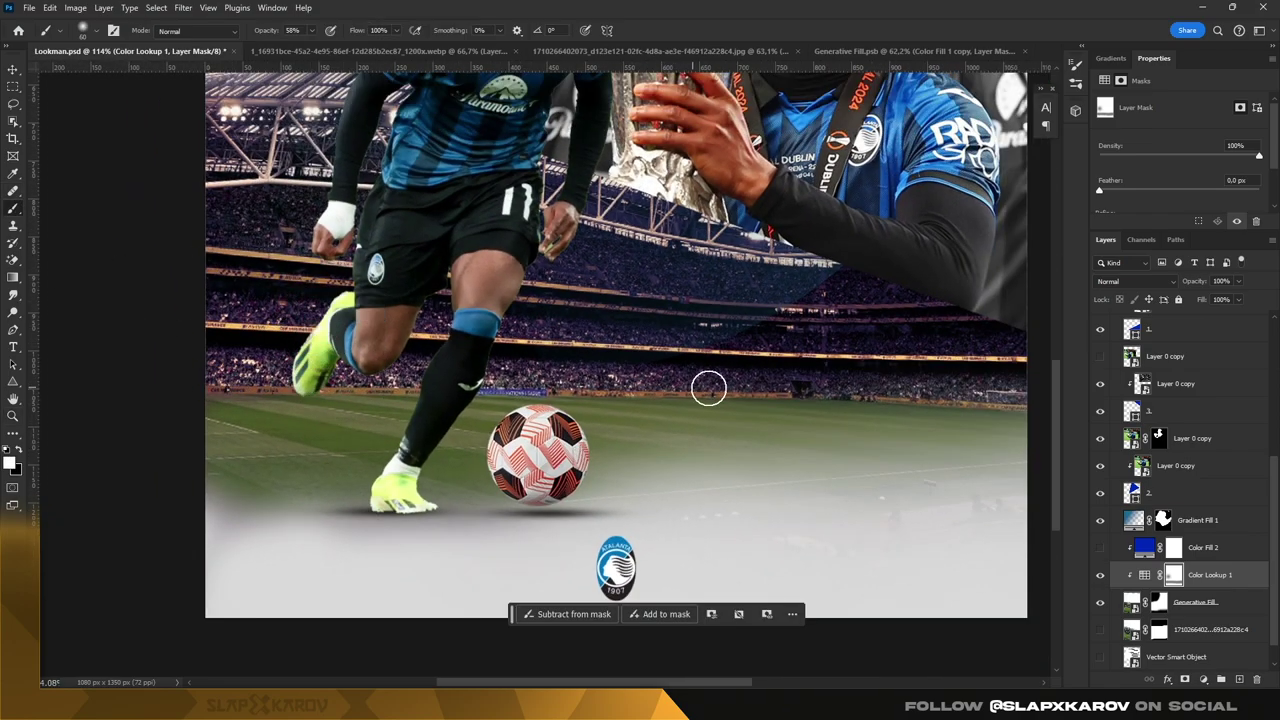
key(z)
mouse_move(737, 414)
mouse_down()
mouse_move(558, 424)
mouse_move(700, 424)
mouse_up()
scroll(1224, 547, down, 1)
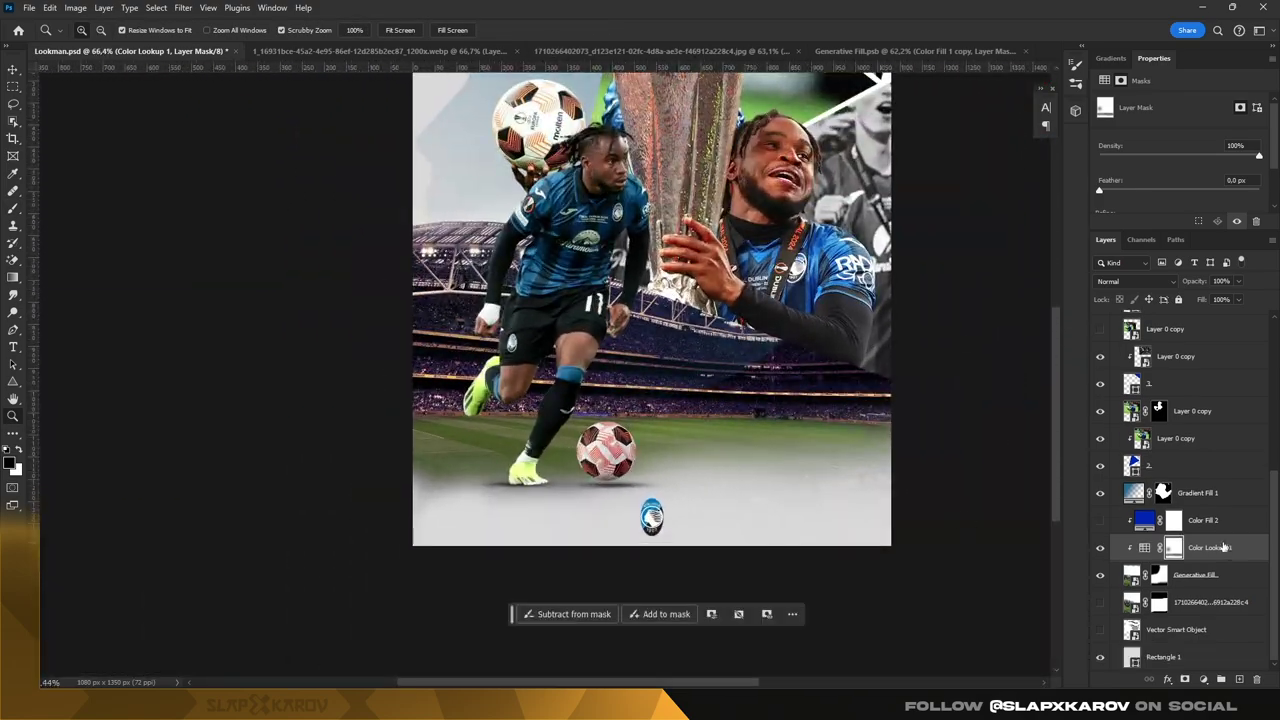
drag(1200, 575, 1220, 600)
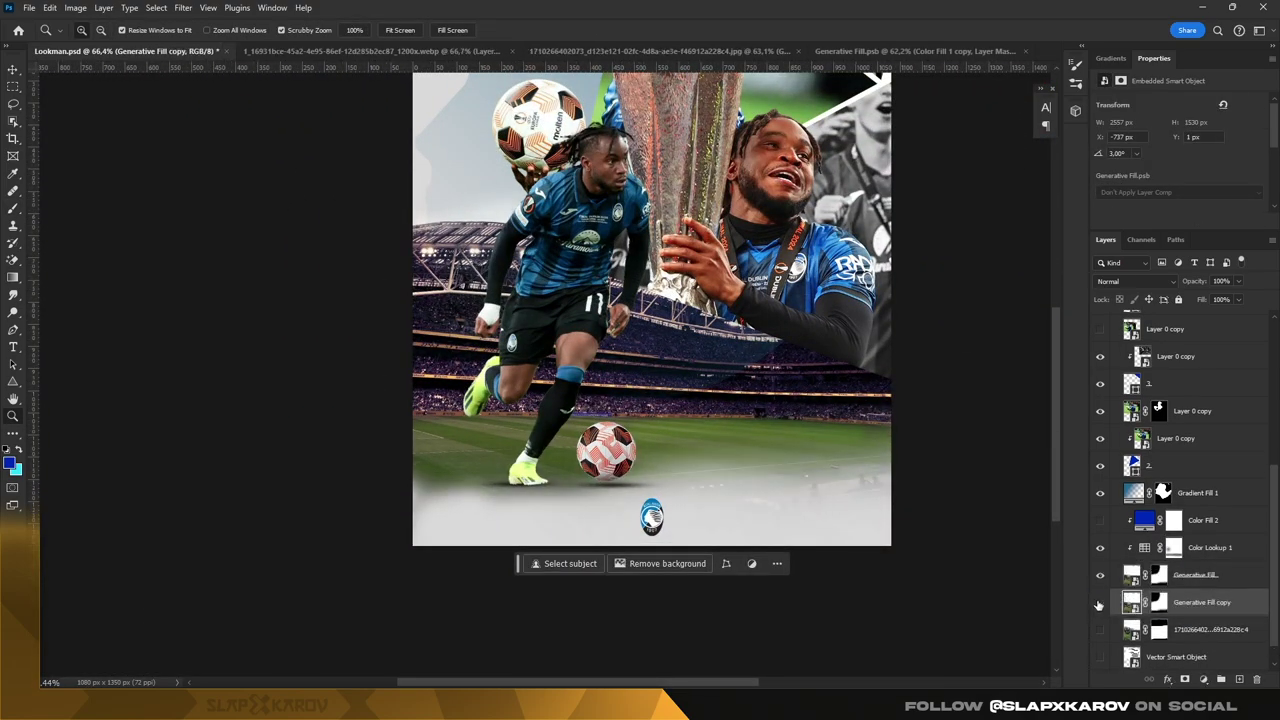
Open the stadium smart object and place a visible stadium copy below Generative Fill 2.
double_click(1131, 576)
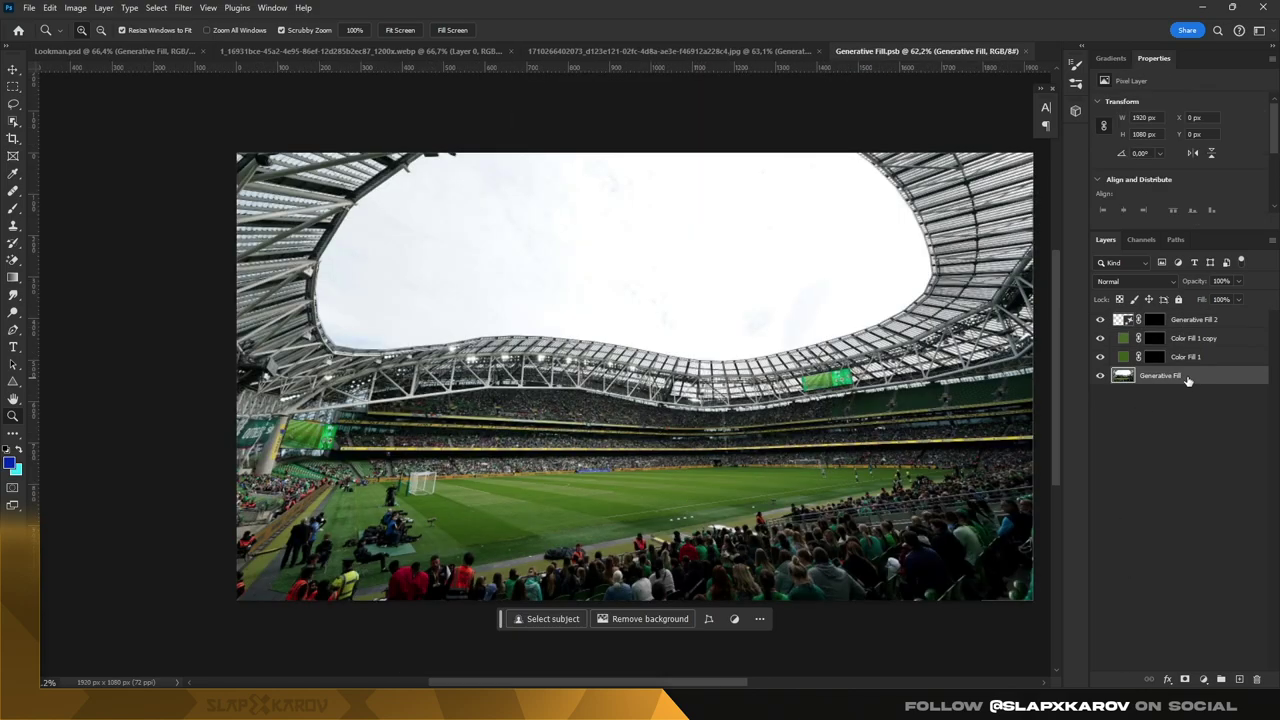
drag(1160, 375, 1184, 320)
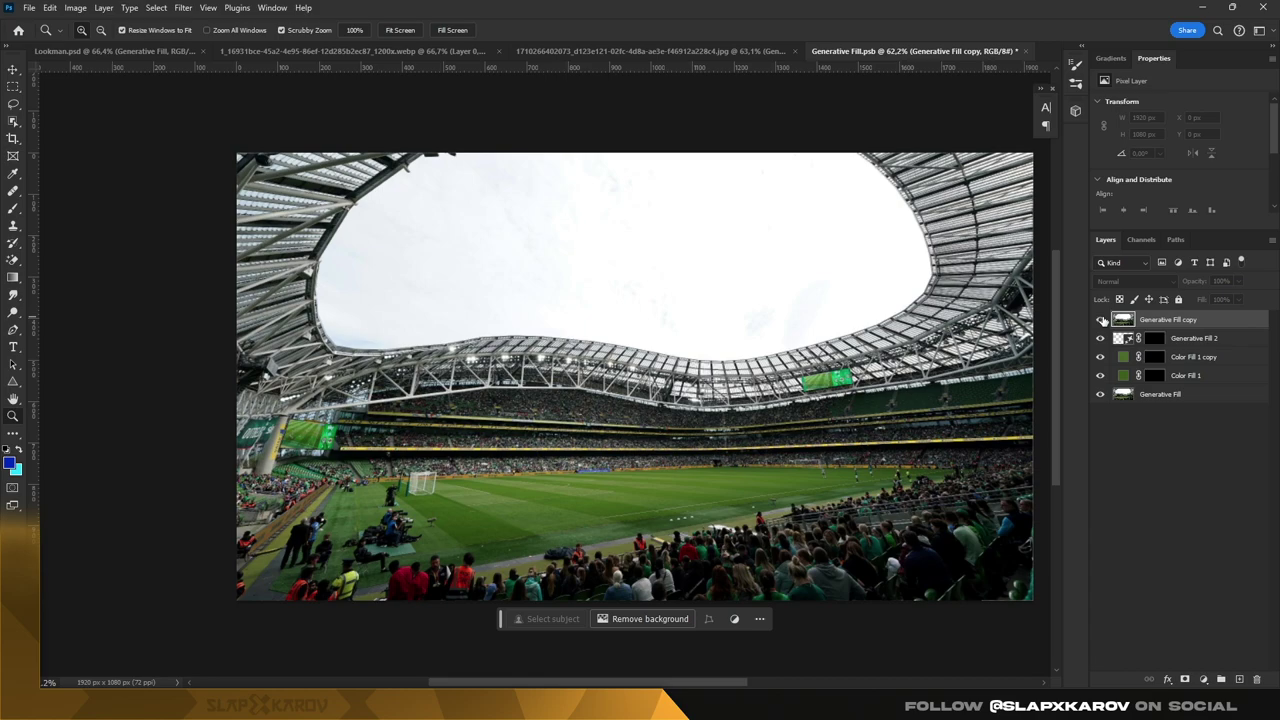
click(1100, 319)
click(1100, 319)
click(1100, 319)
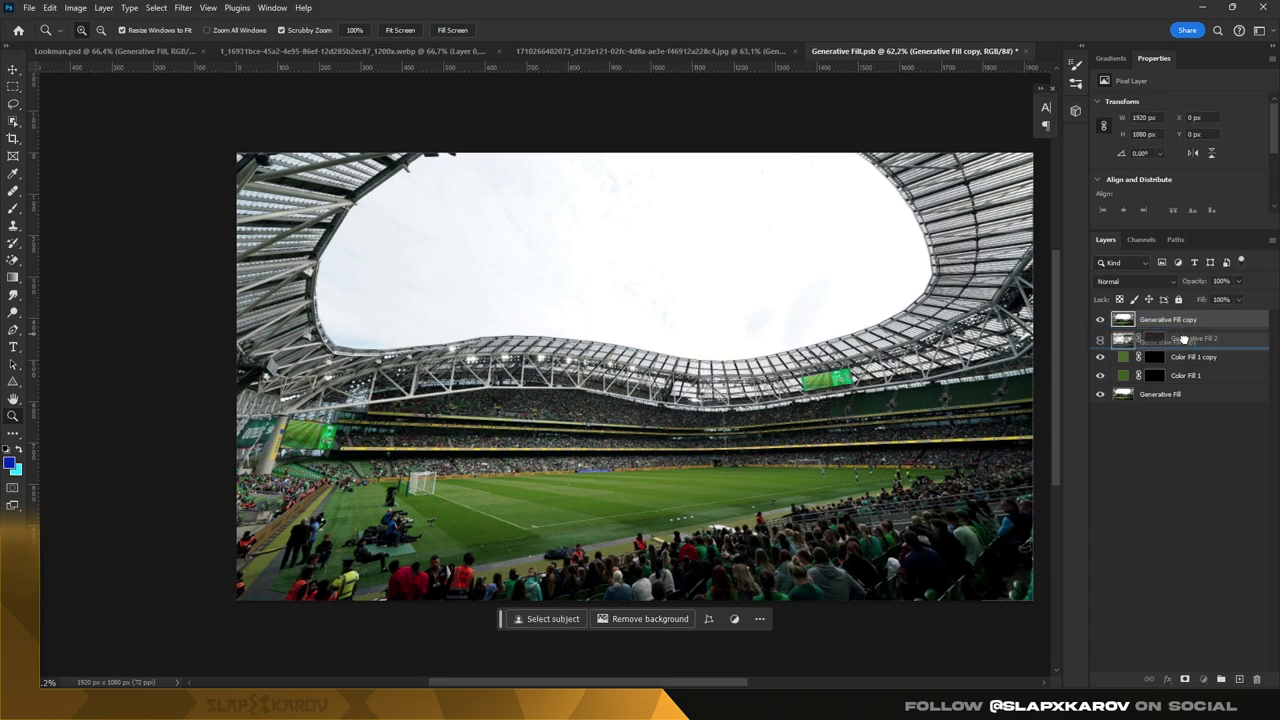
drag(1155, 348, 1165, 345)
scroll(445, 448, up, 2)
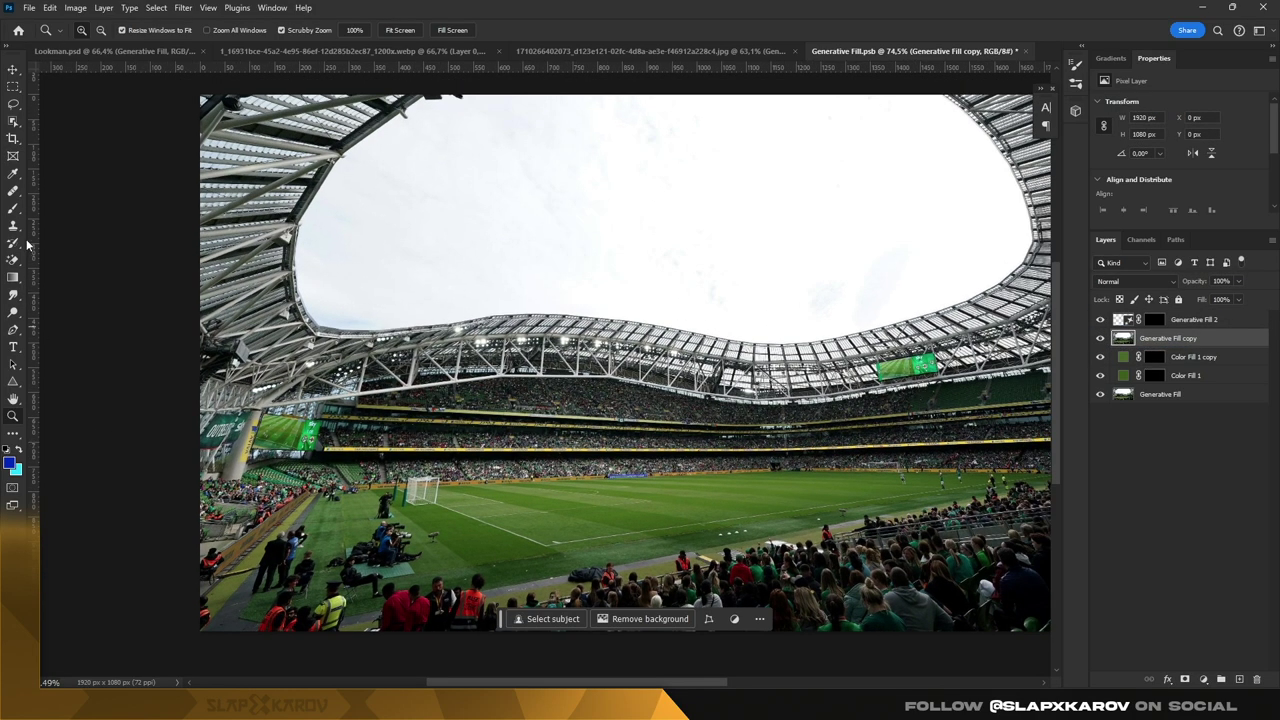
Blur the upper stands and scoreboard on the copy, then save and close the .psb.
click(12, 210)
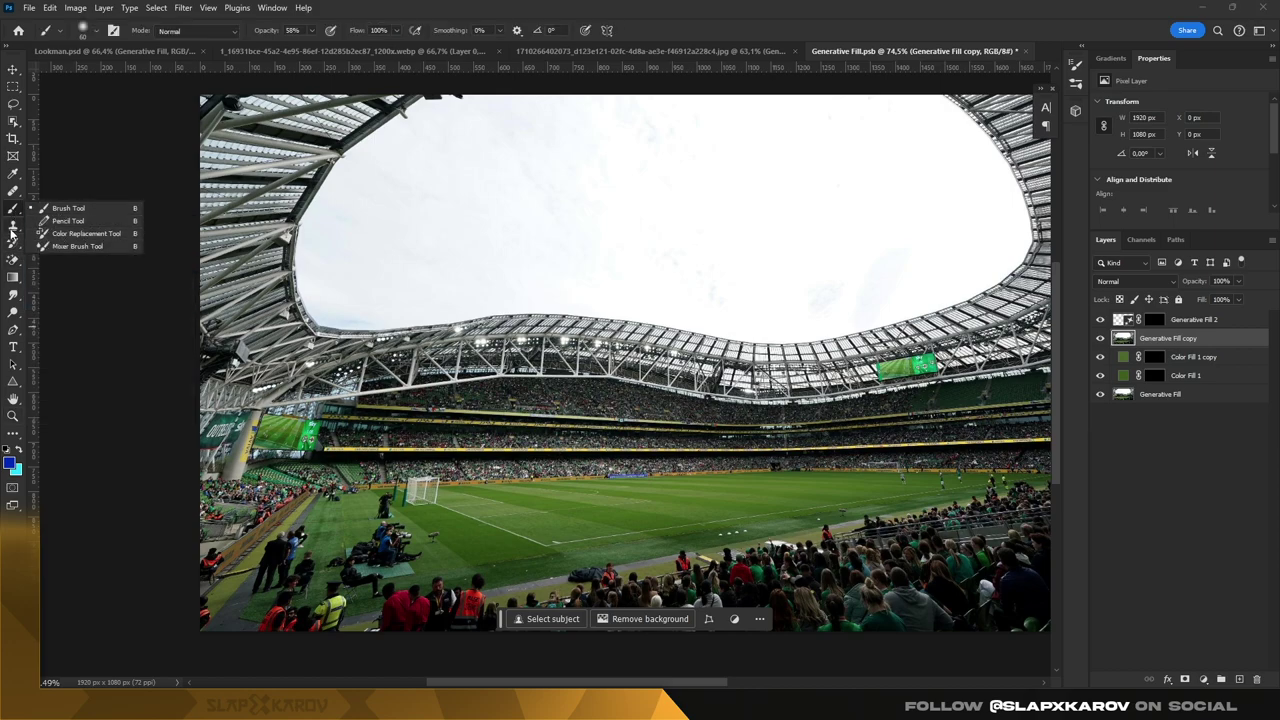
click(13, 226)
click(13, 294)
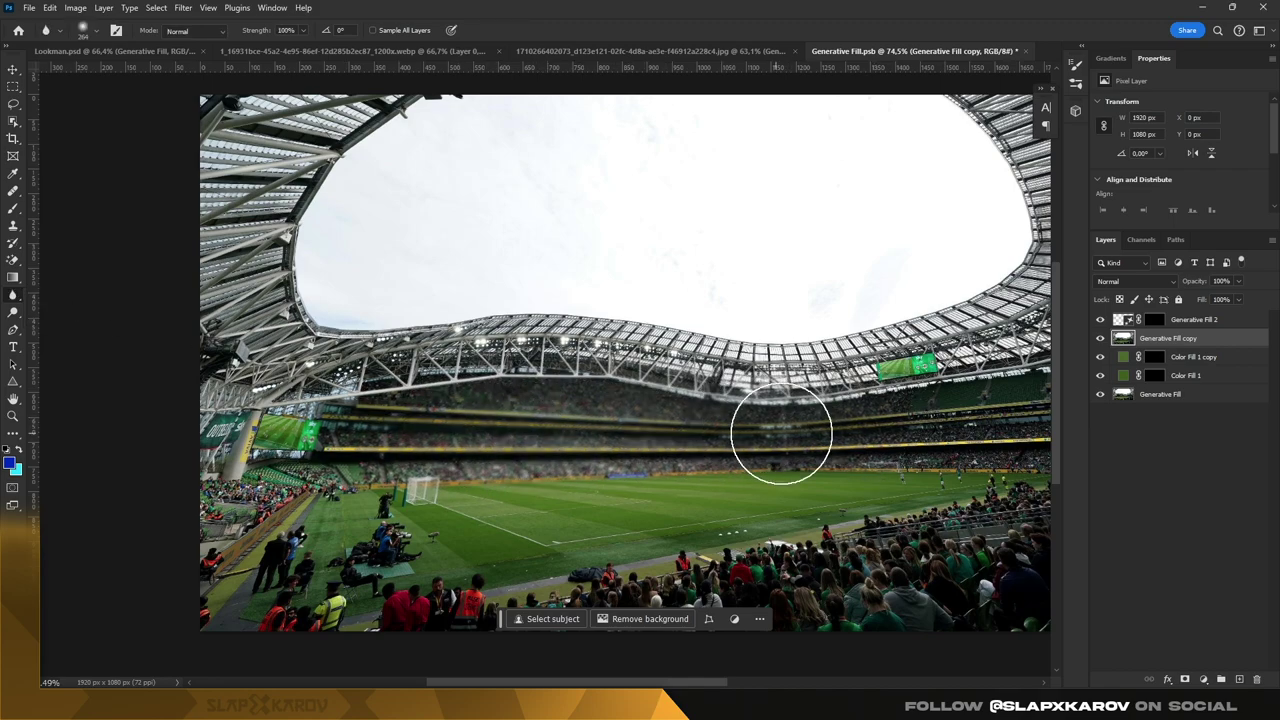
drag(816, 395, 283, 412)
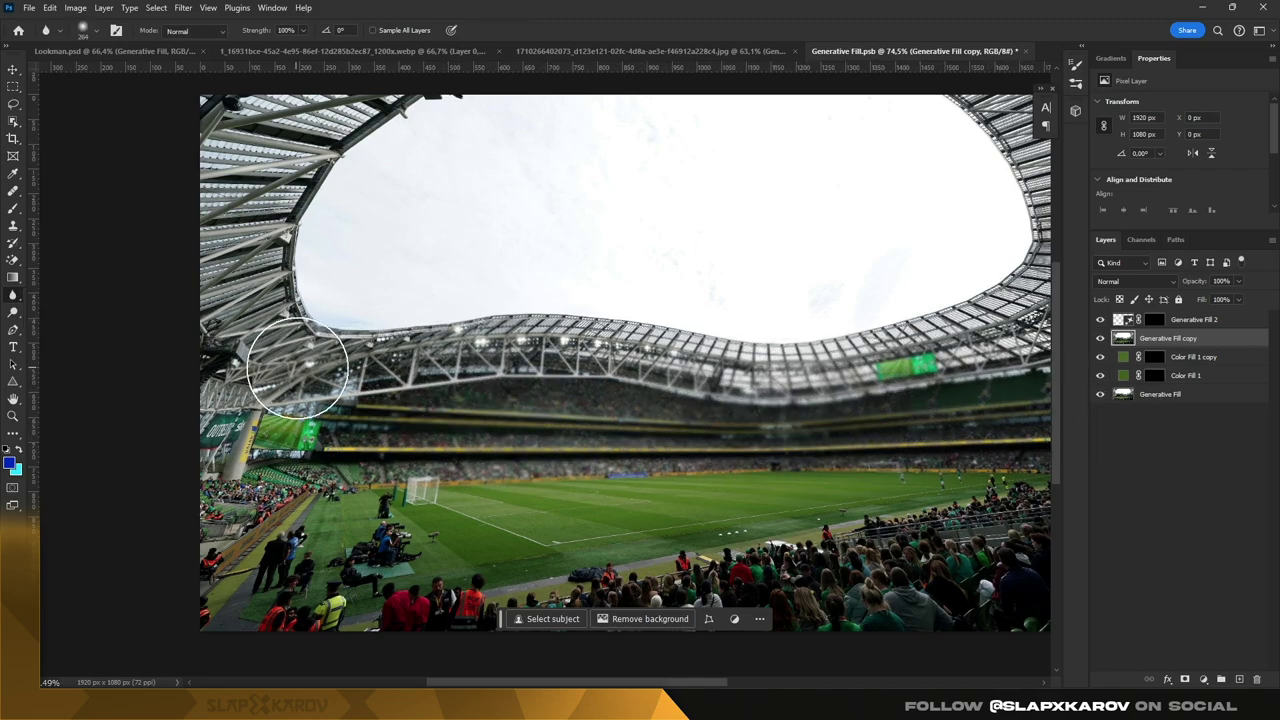
scroll(543, 443, down, 3)
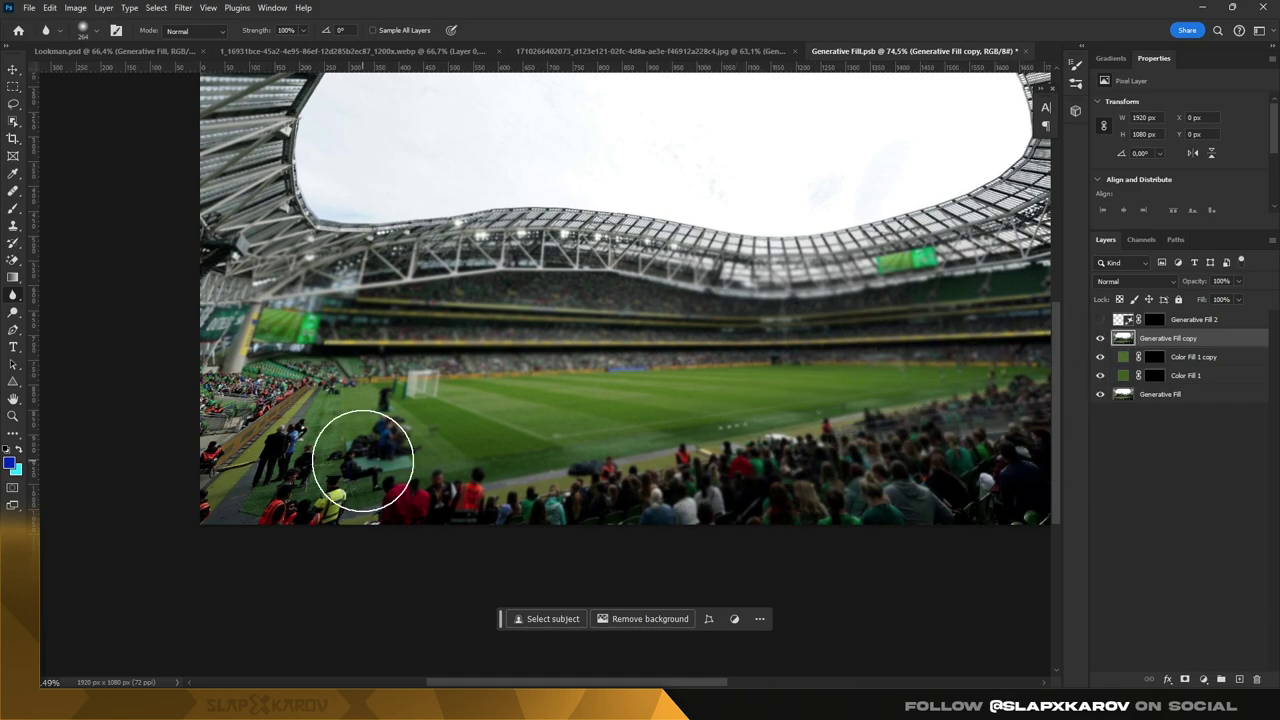
drag(515, 416, 504, 418)
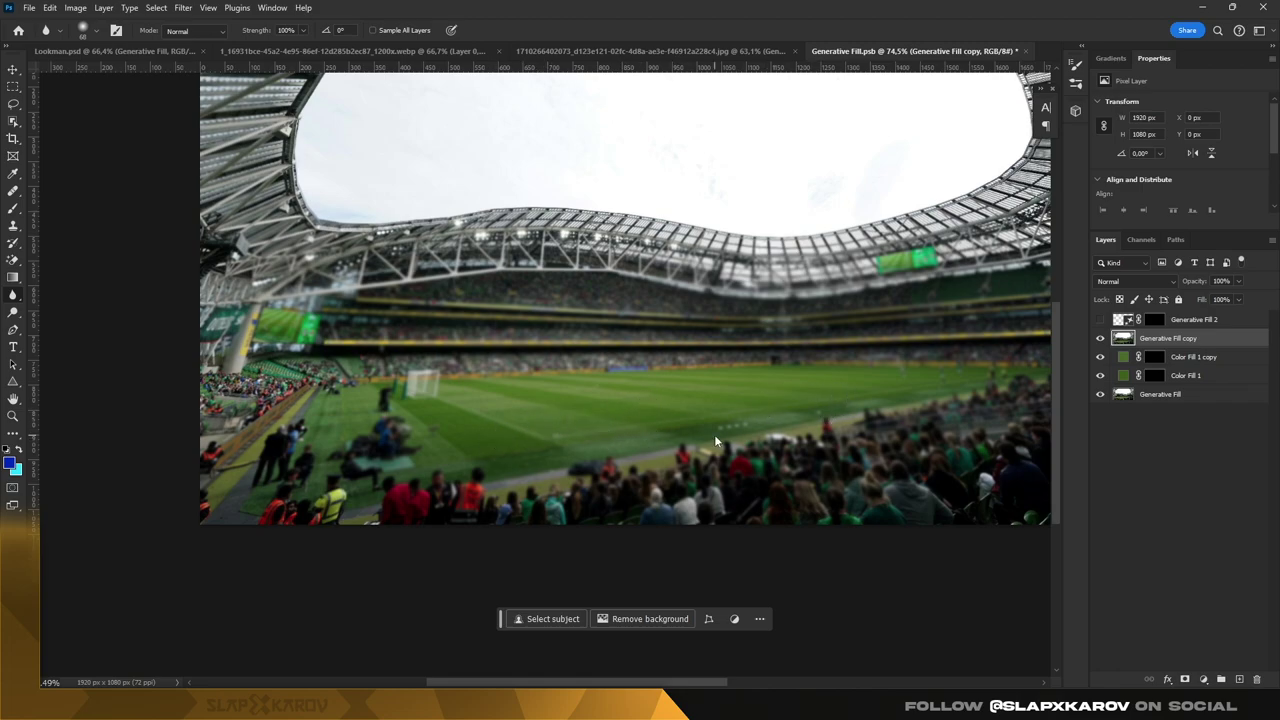
drag(716, 440, 909, 477)
key(ctrl+s)
click(1024, 51)
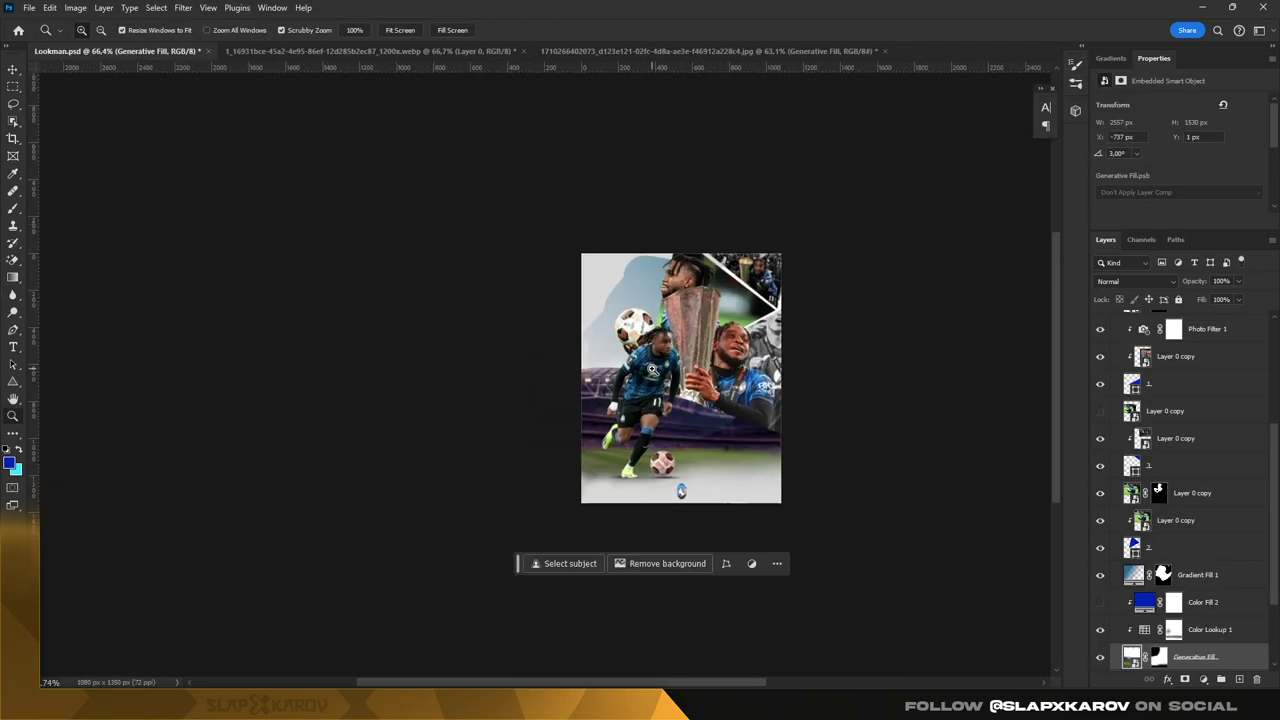
Toggle the Gradient Fill 1 layer off and on to compare the poster.
drag(651, 370, 721, 421)
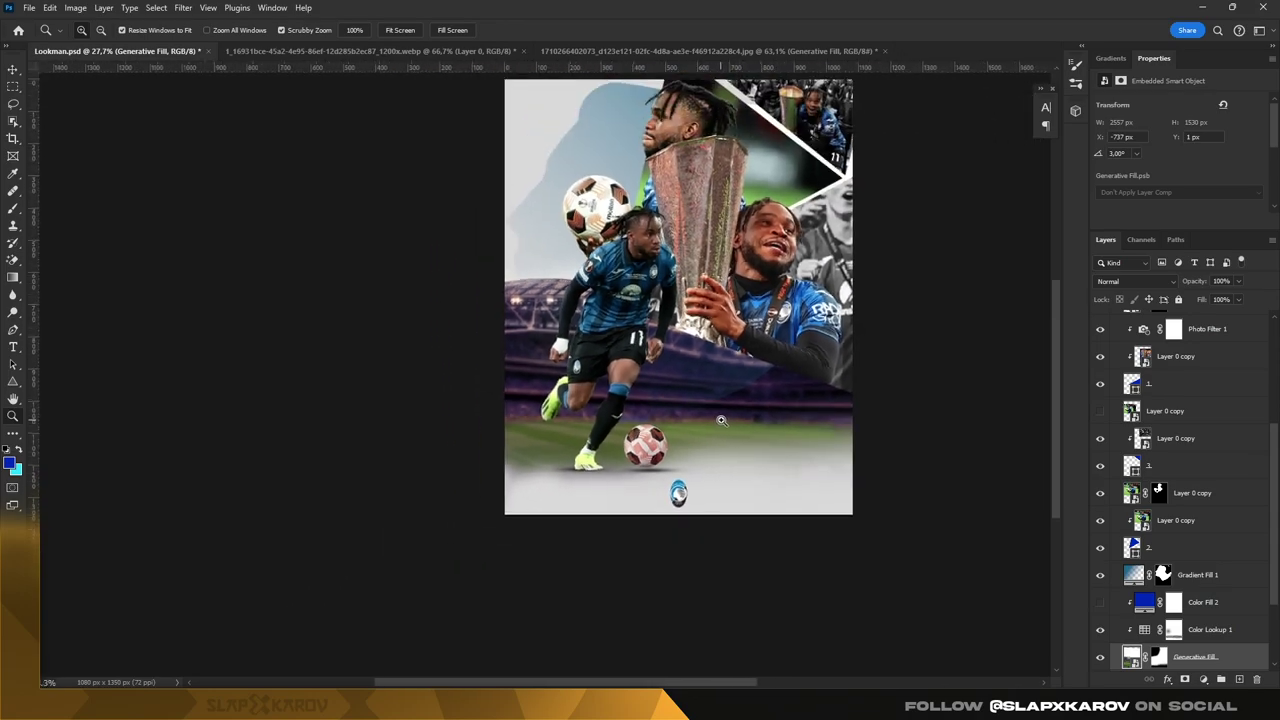
key(v)
click(1197, 574)
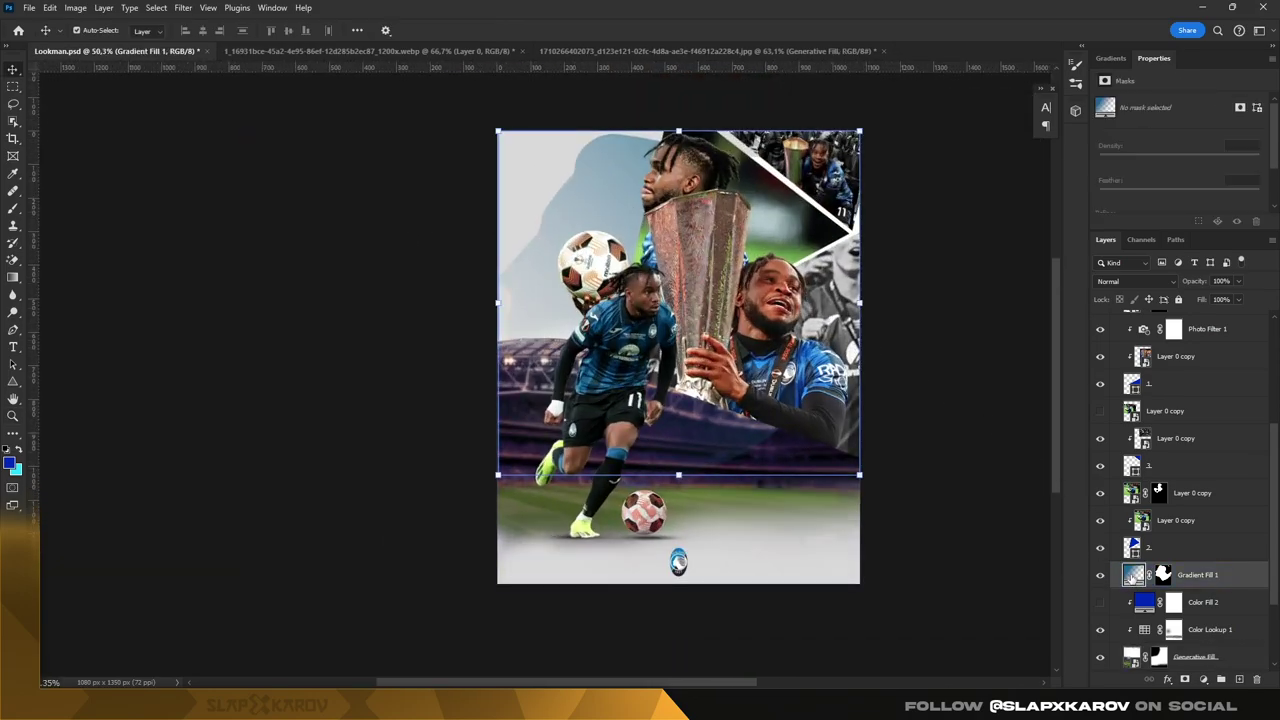
click(1100, 578)
click(1100, 578)
click(1100, 578)
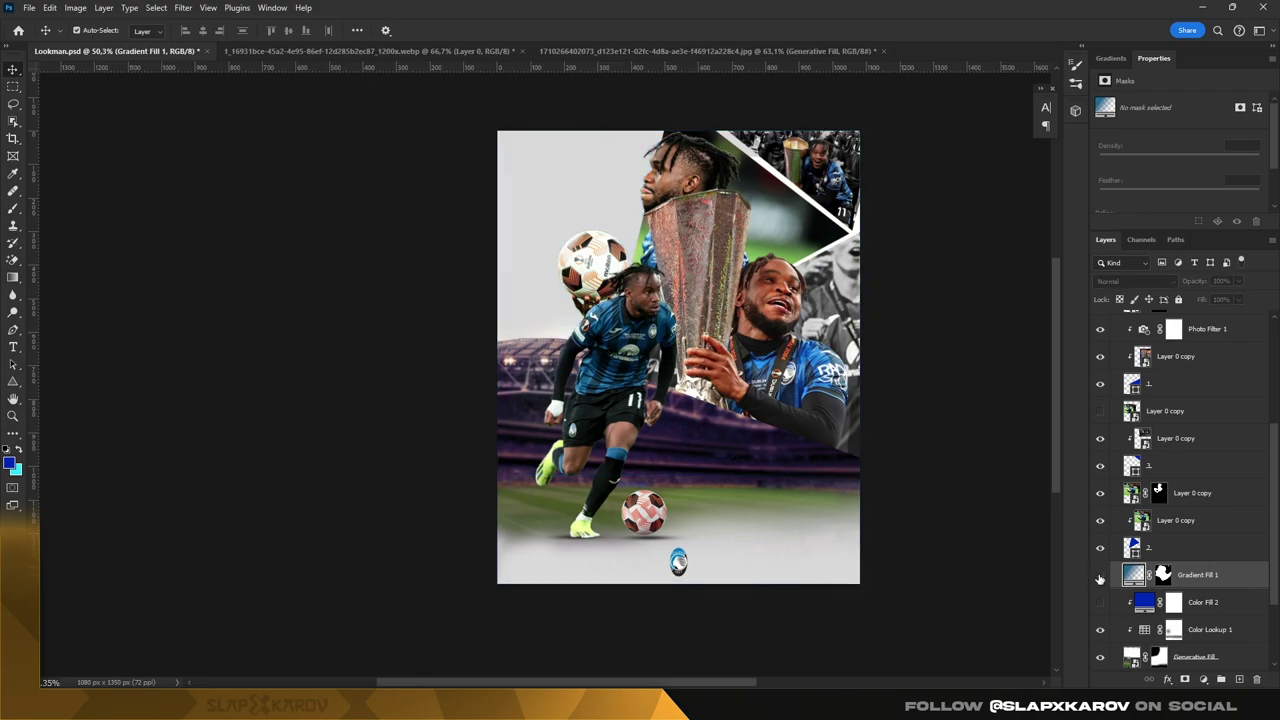
click(1100, 578)
Select the Gradient Fill 1 mask and pick a soft brush preset.
key(z)
mouse_move(760, 398)
mouse_down()
mouse_move(727, 398)
mouse_move(839, 436)
mouse_up()
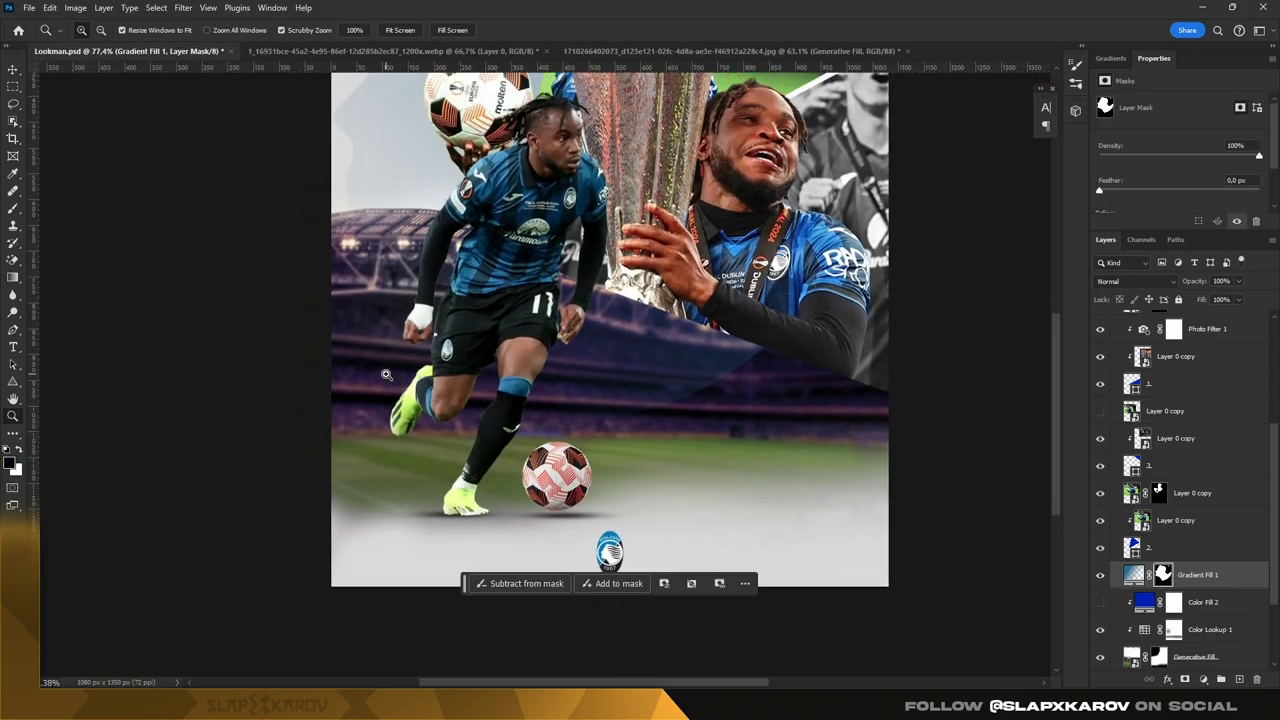
click(13, 212)
right_click(672, 342)
double_click(755, 508)
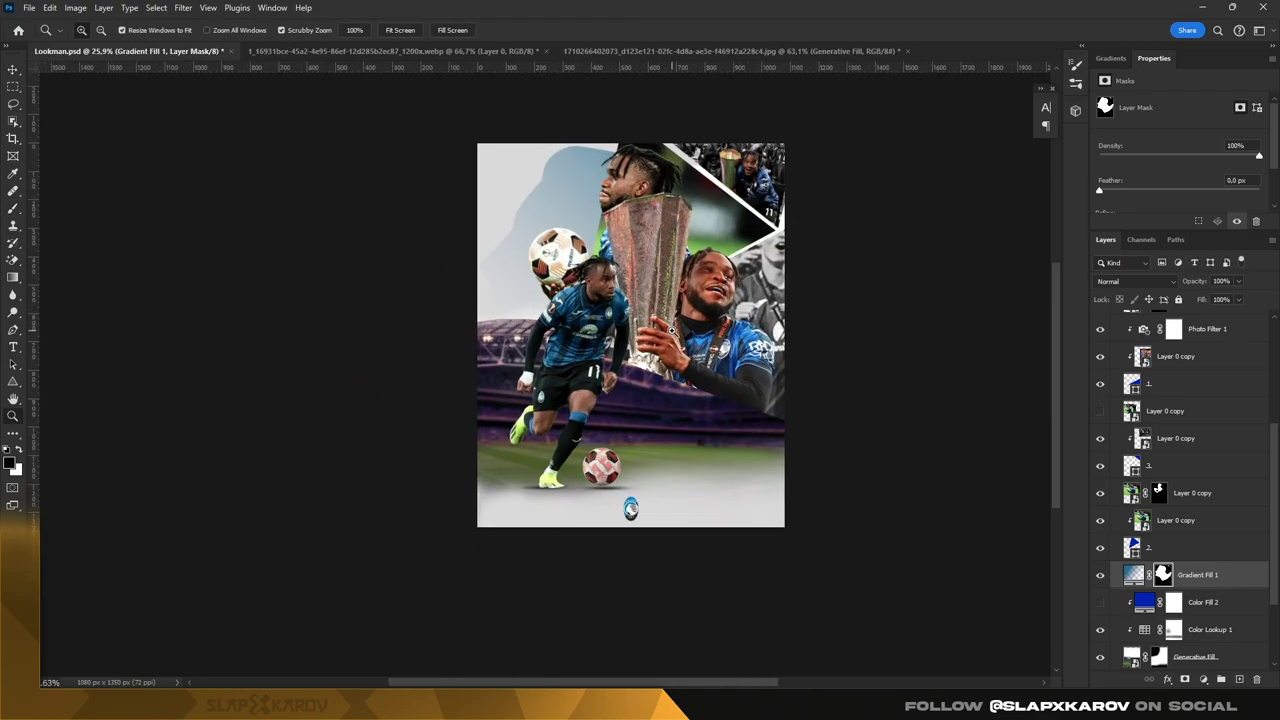
Turn on Color Lookup 1 and lower its opacity to 77%.
click(1100, 351)
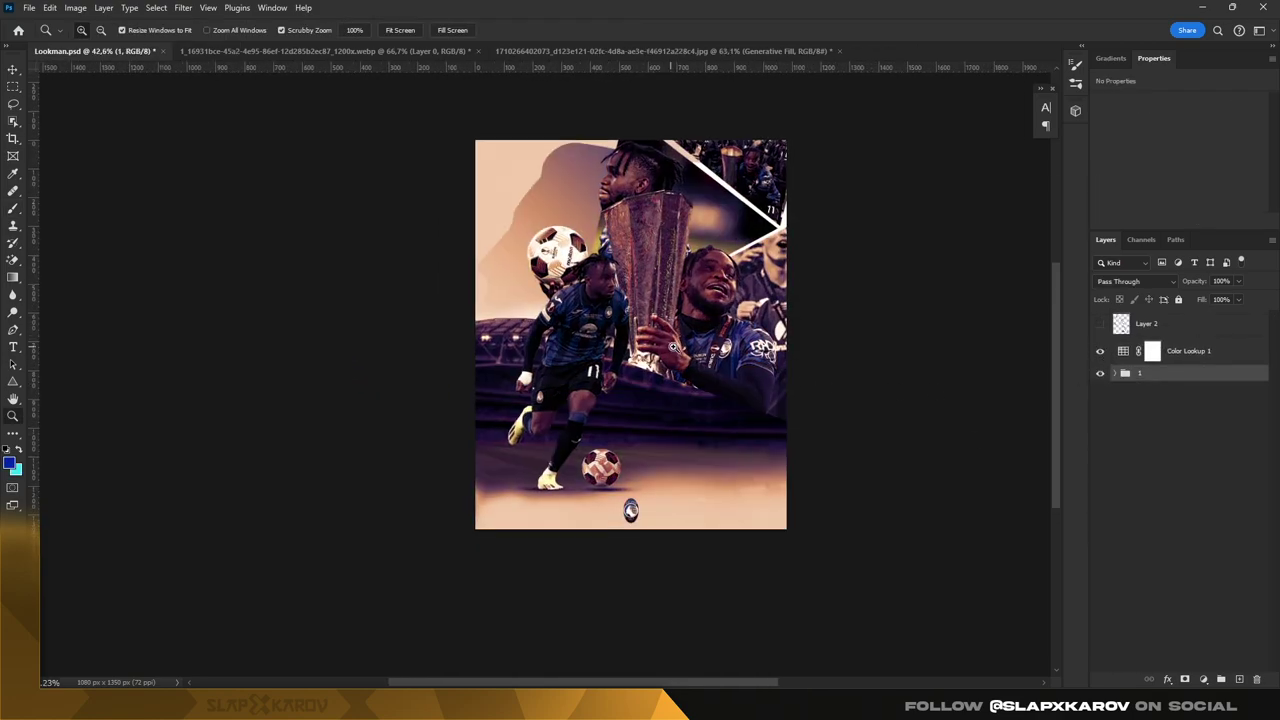
drag(656, 345, 693, 355)
click(1124, 353)
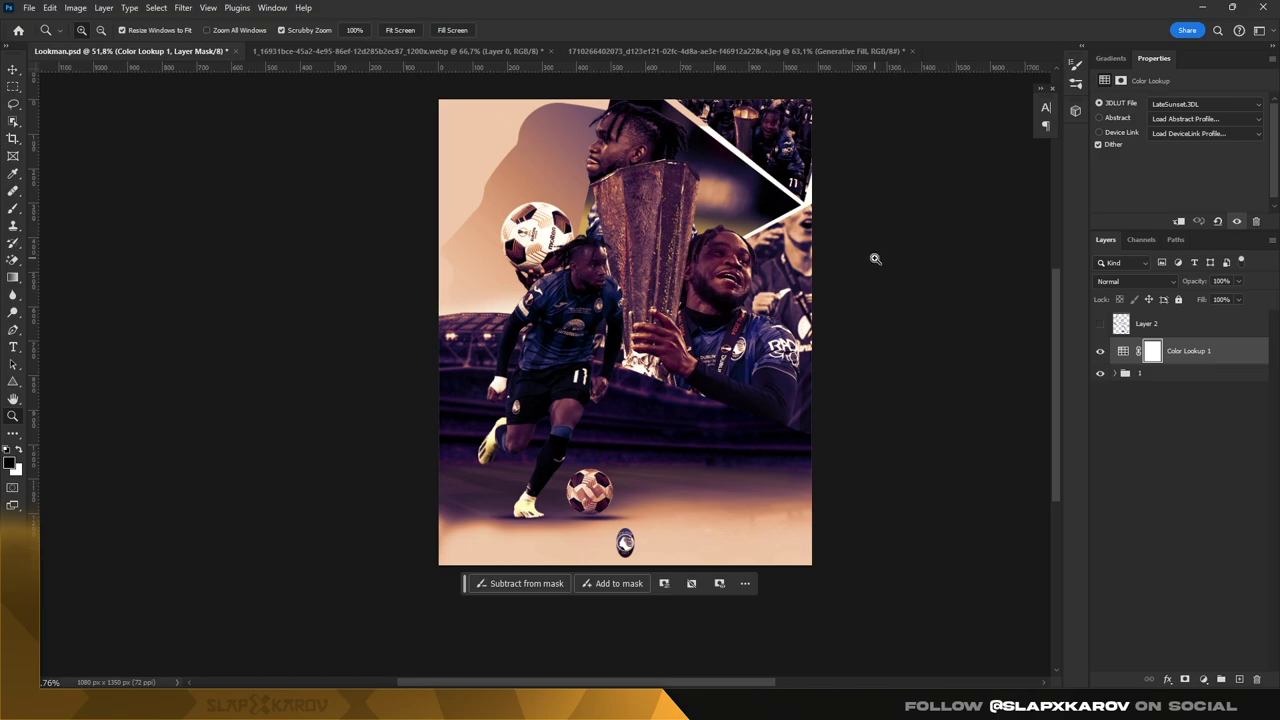
drag(1241, 290, 1226, 300)
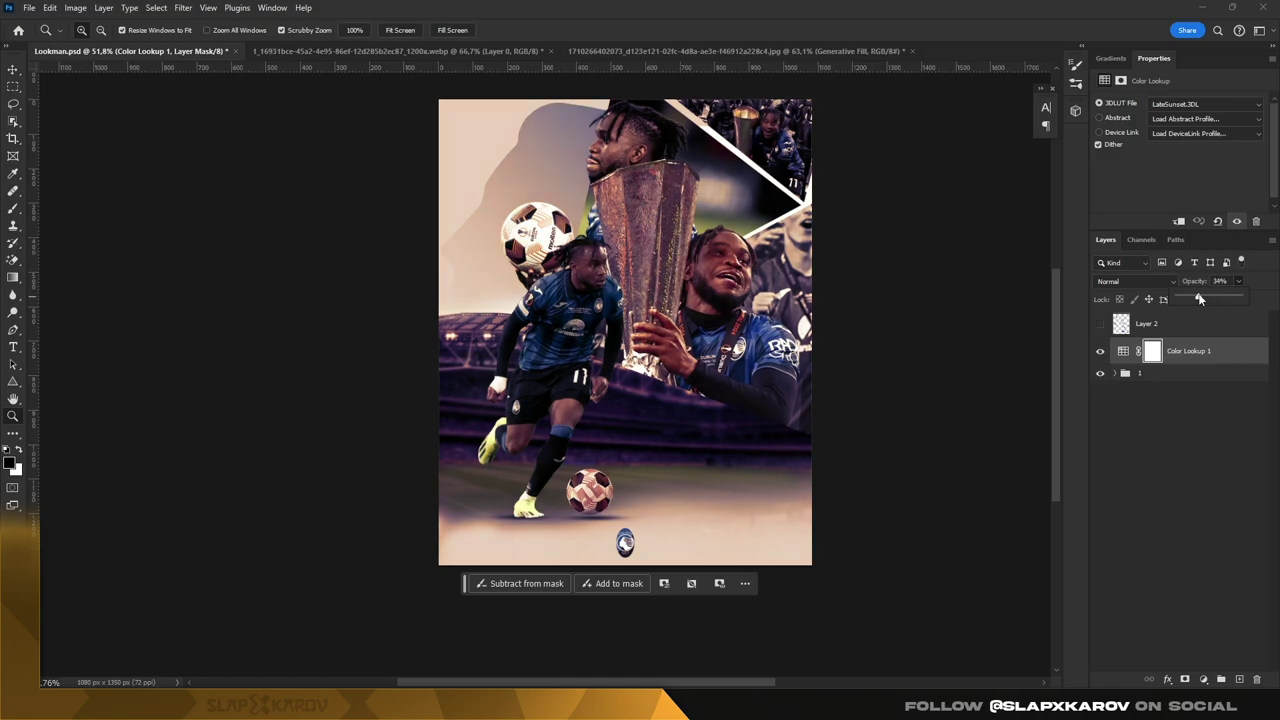
Set the 3DLUT File to HorrorBlue.3DL after trying Kodak 5218, then expand group 1.
click(1166, 104)
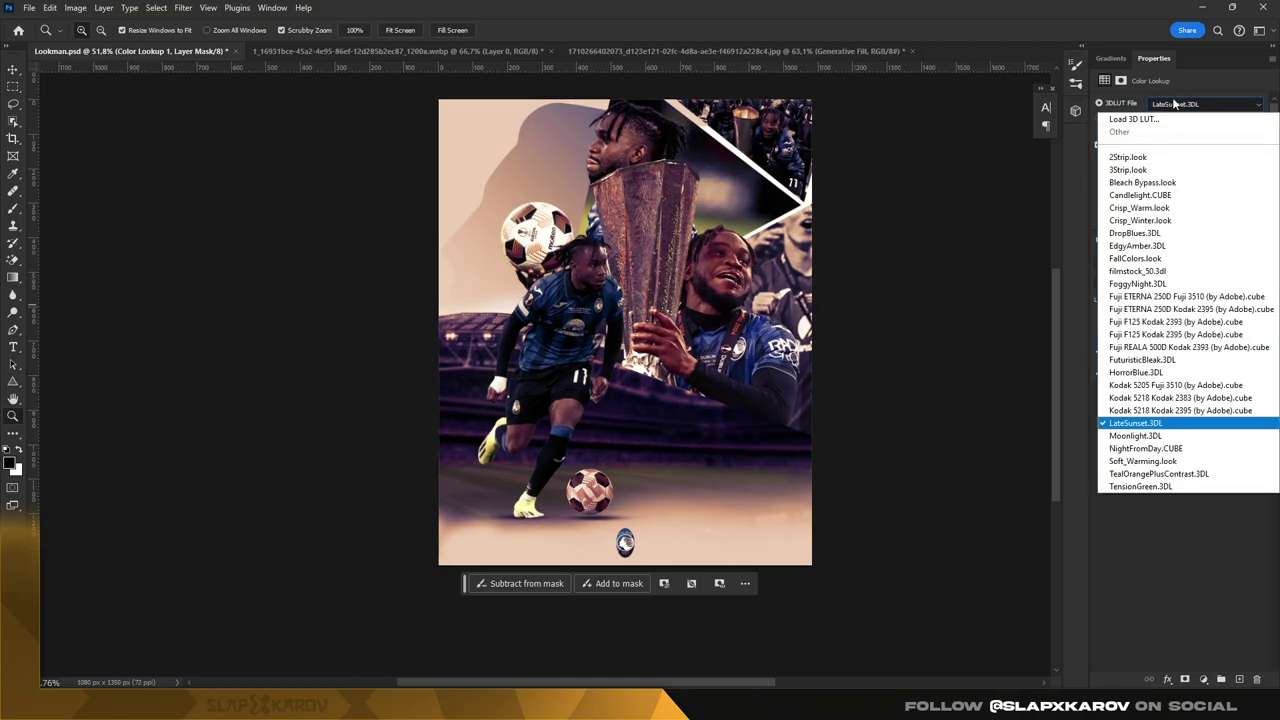
click(1151, 372)
key(Up)
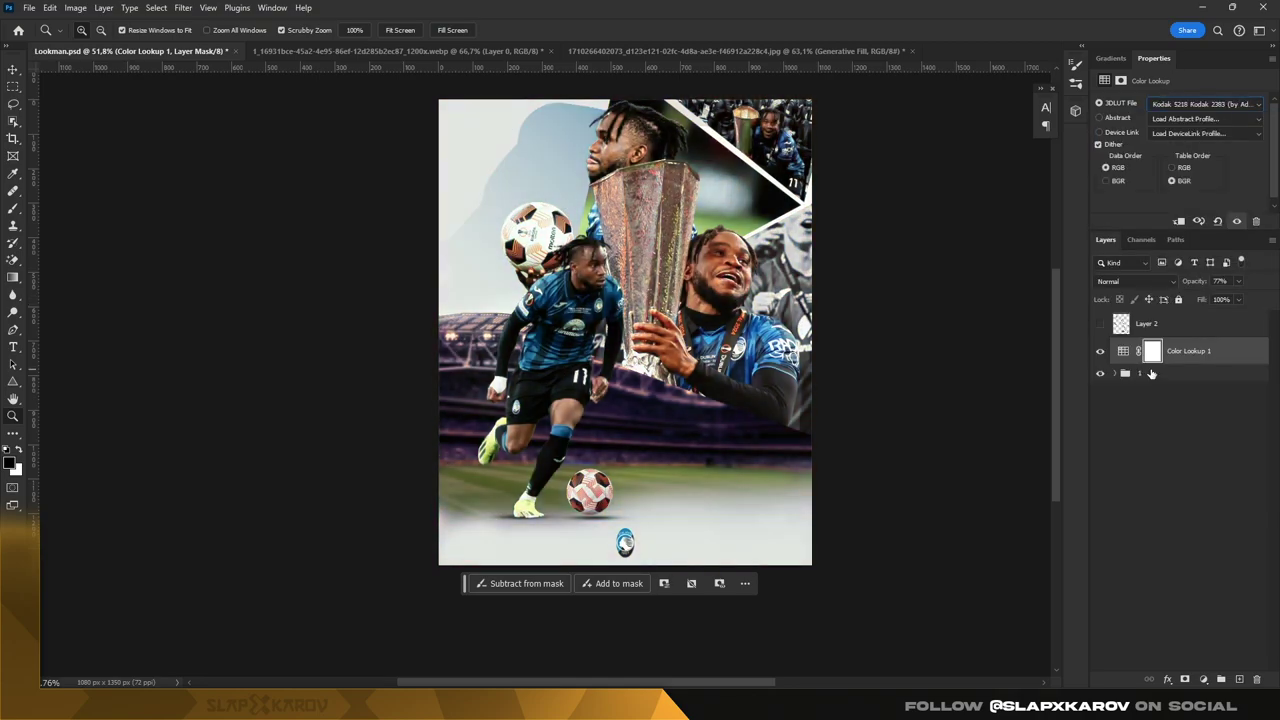
key(Up)
key(Down)
key(Up)
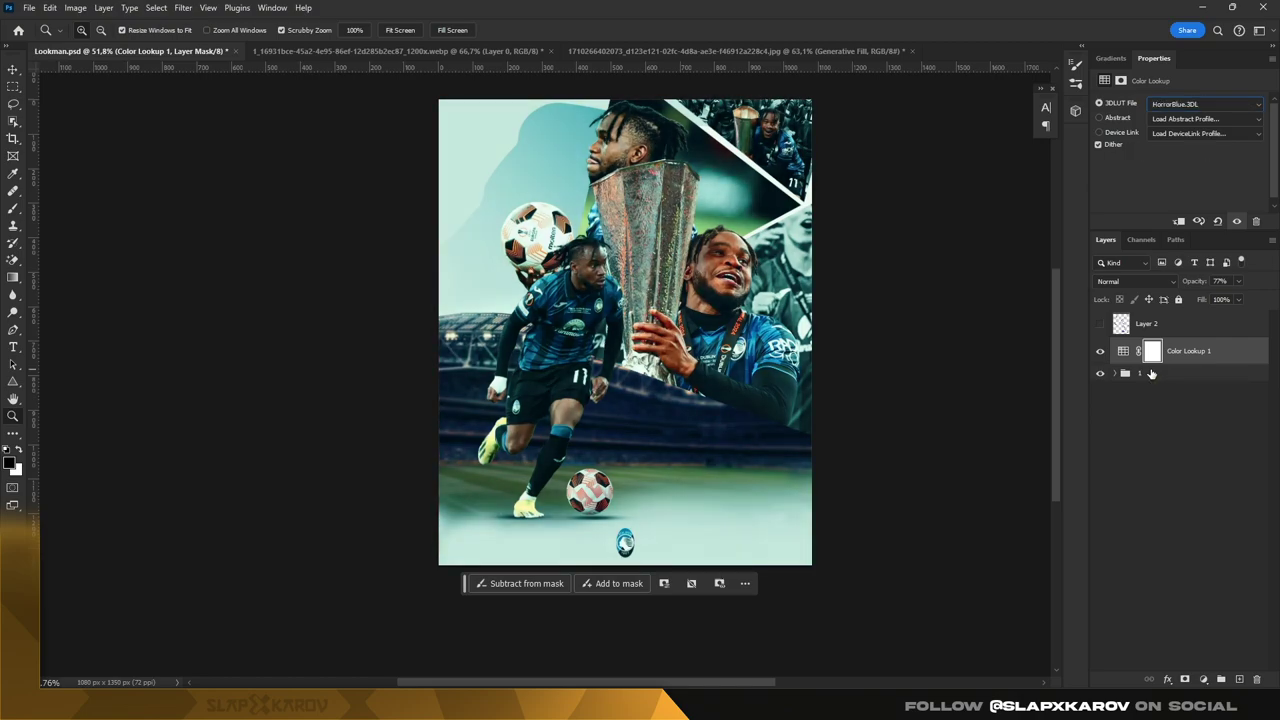
click(1212, 350)
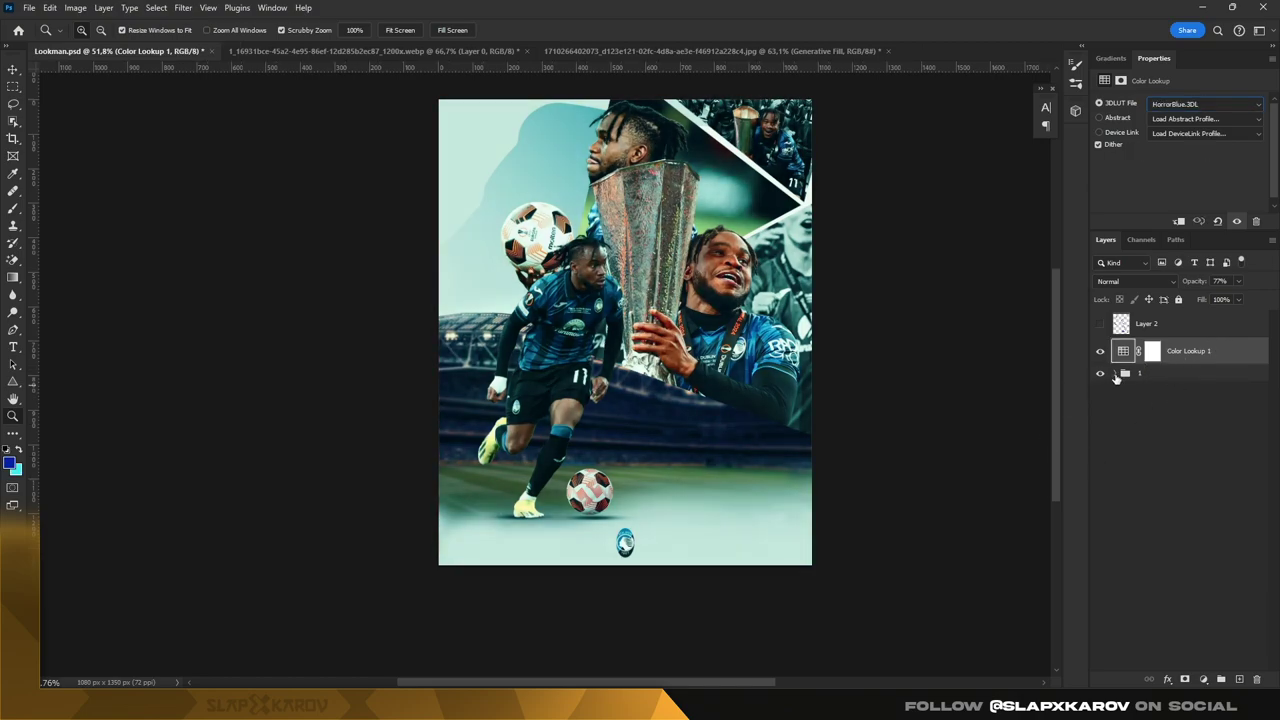
click(1116, 373)
drag(590, 496, 738, 520)
Paint black on the Generative Fill mask over the lower-right field.
scroll(1192, 565, down, 5)
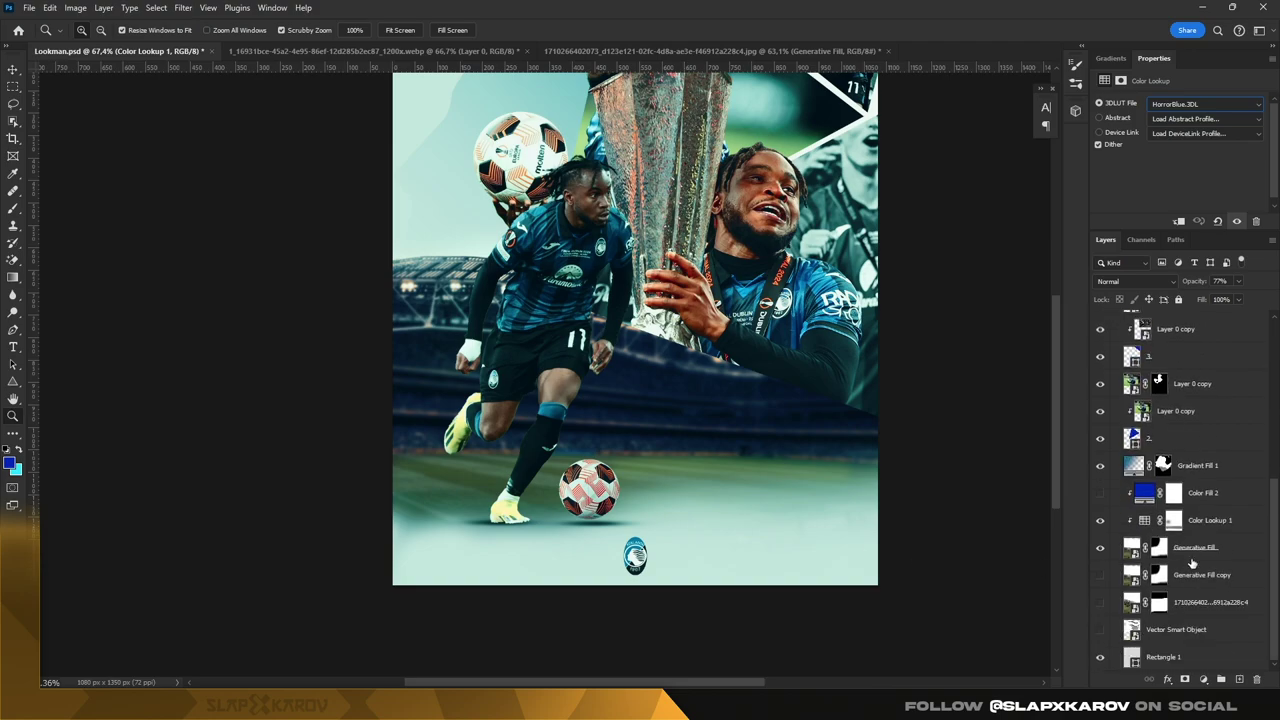
click(1158, 548)
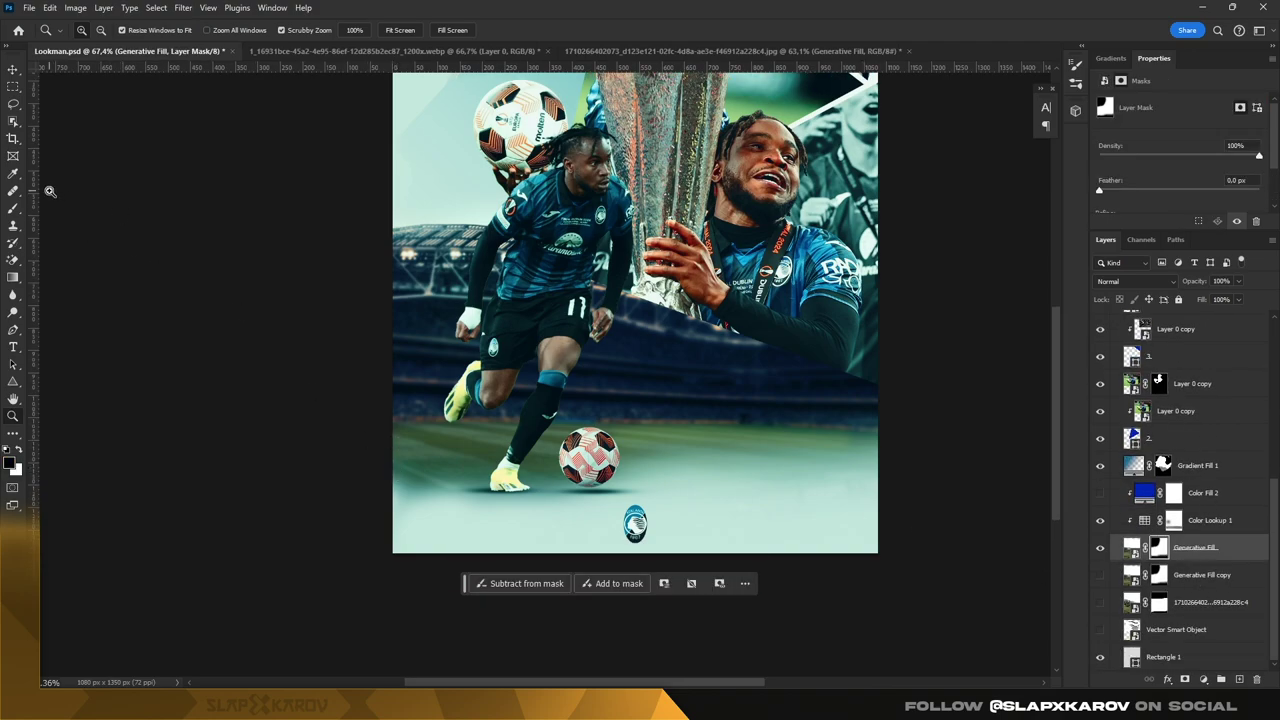
key(b)
right_click(640, 340)
key(x)
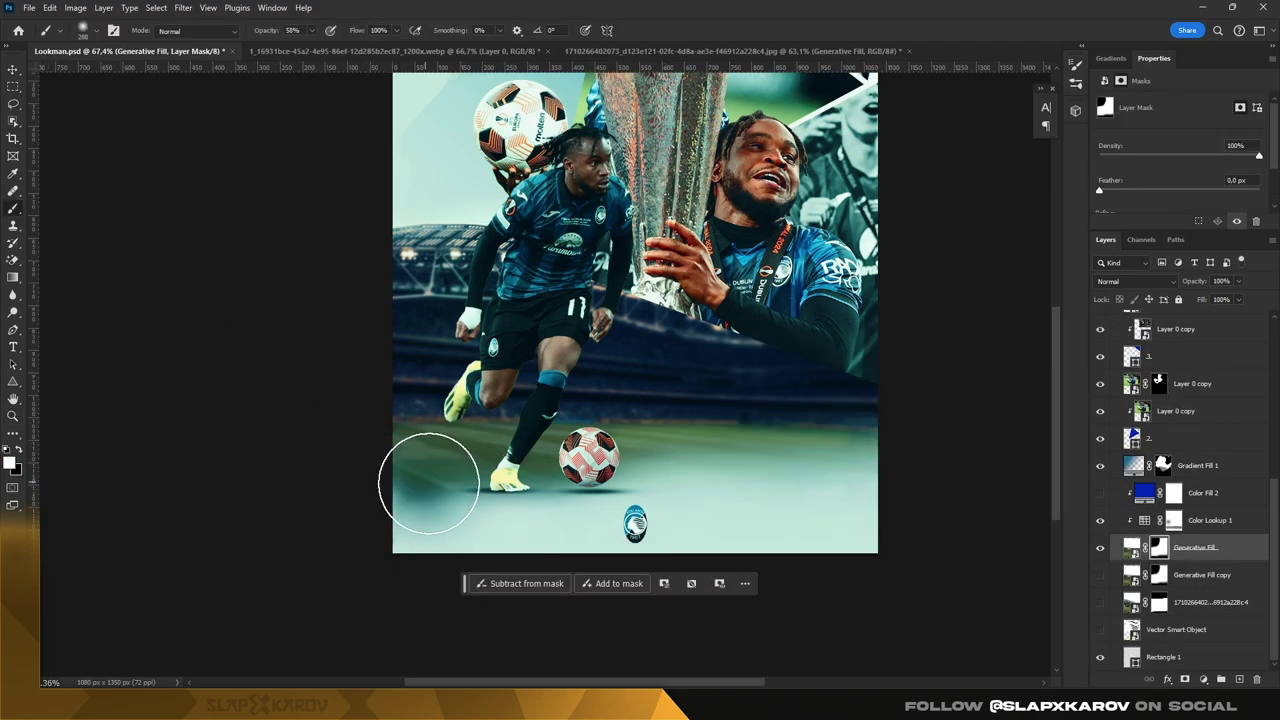
scroll(600, 478, down, 1)
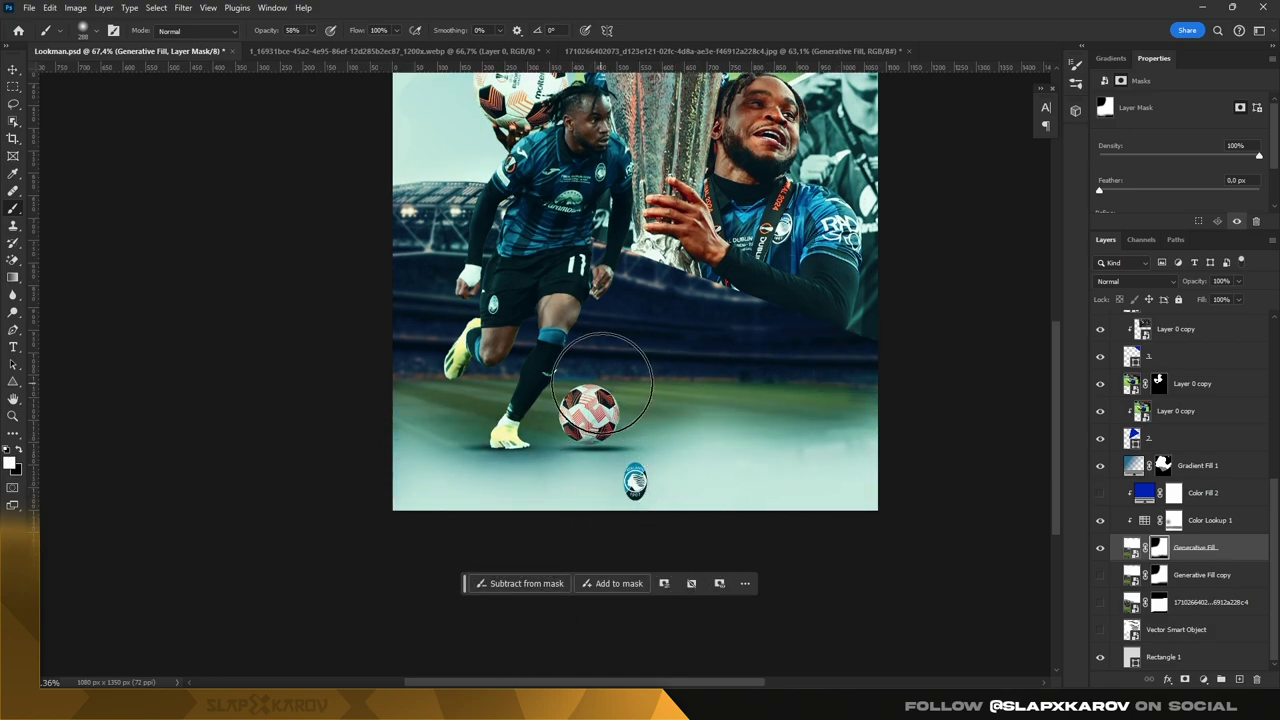
key(x)
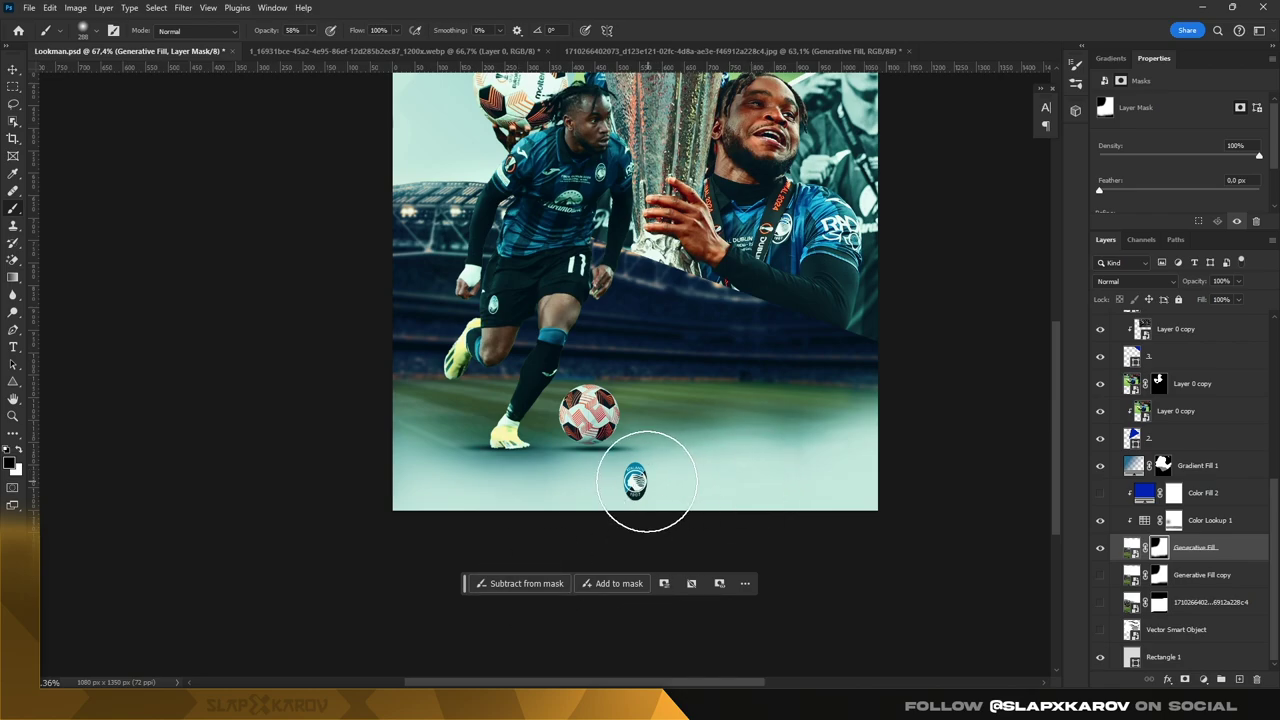
click(800, 469)
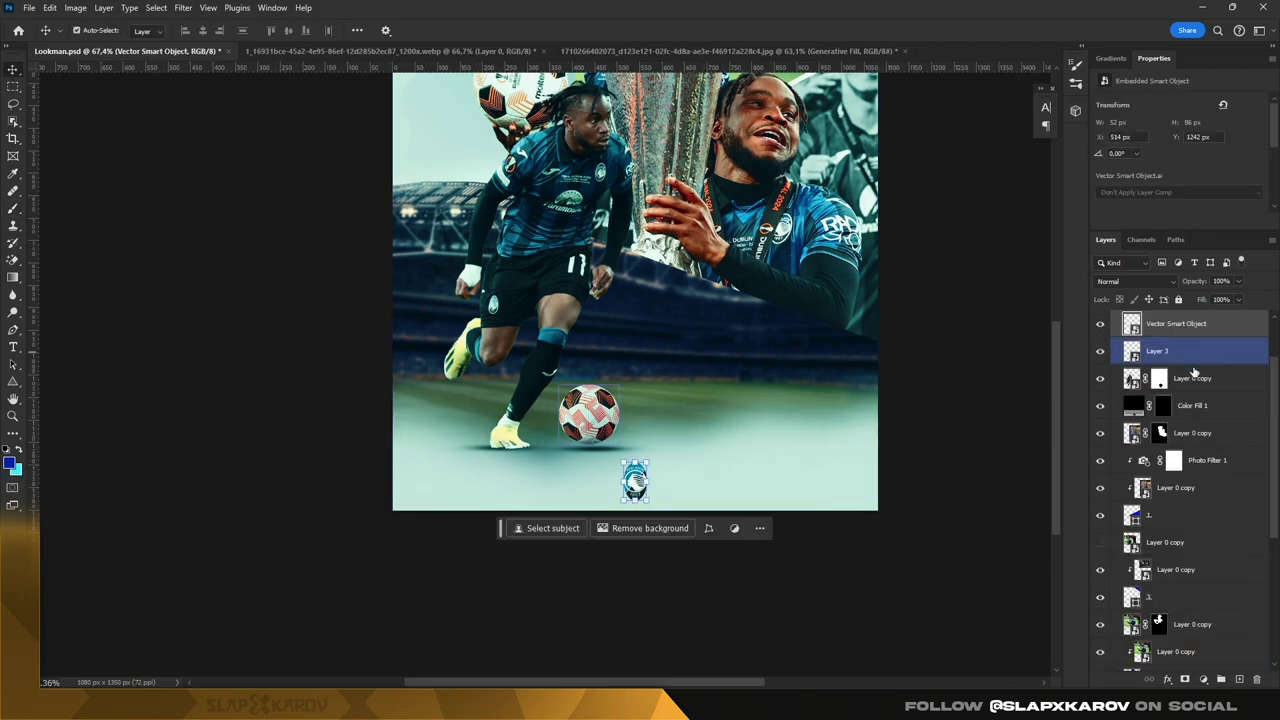
scroll(1193, 372, up, 3)
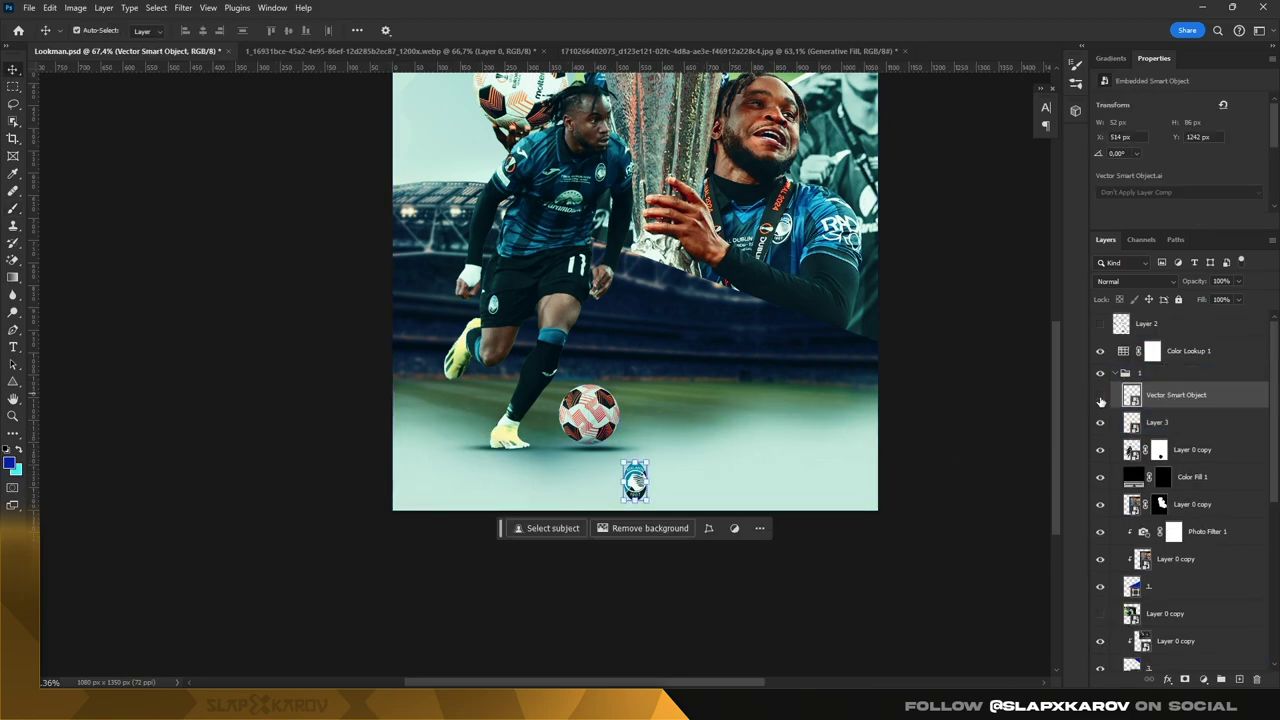
Select the Atalanta badge and toggle the Color Lookup grade off and on to compare.
click(1165, 323)
key(z)
drag(640, 421, 621, 145)
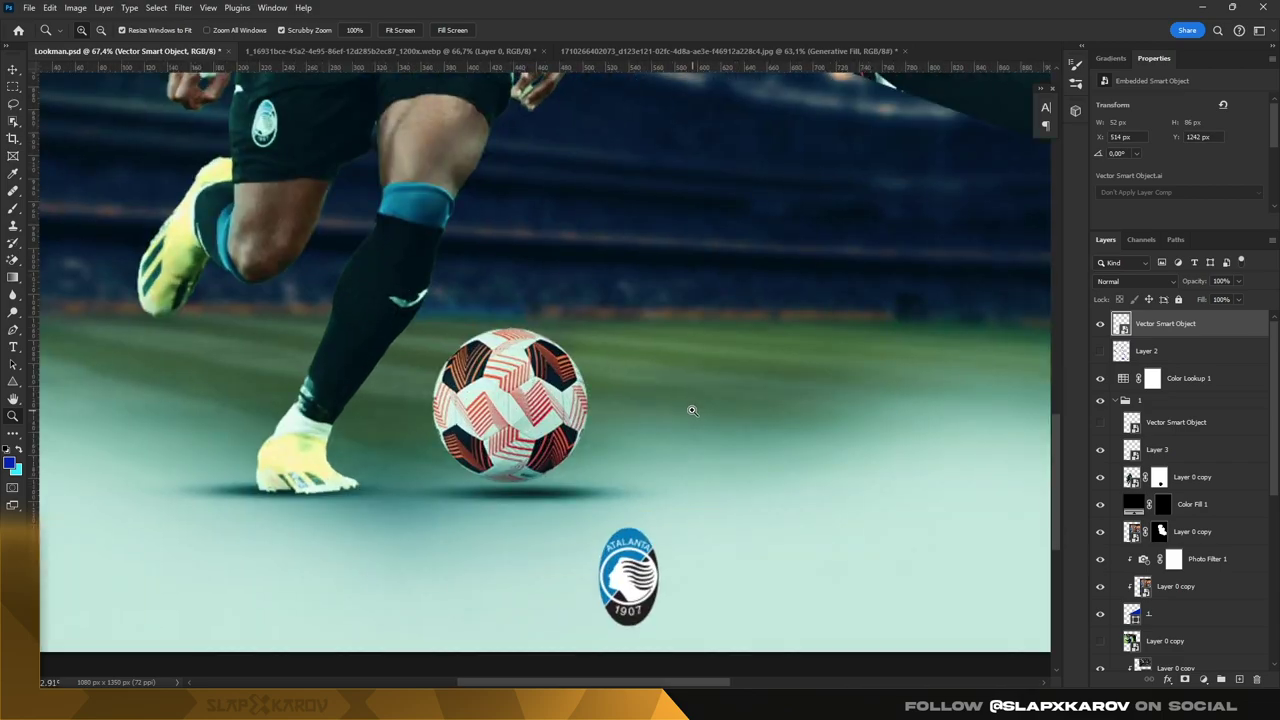
click(621, 145)
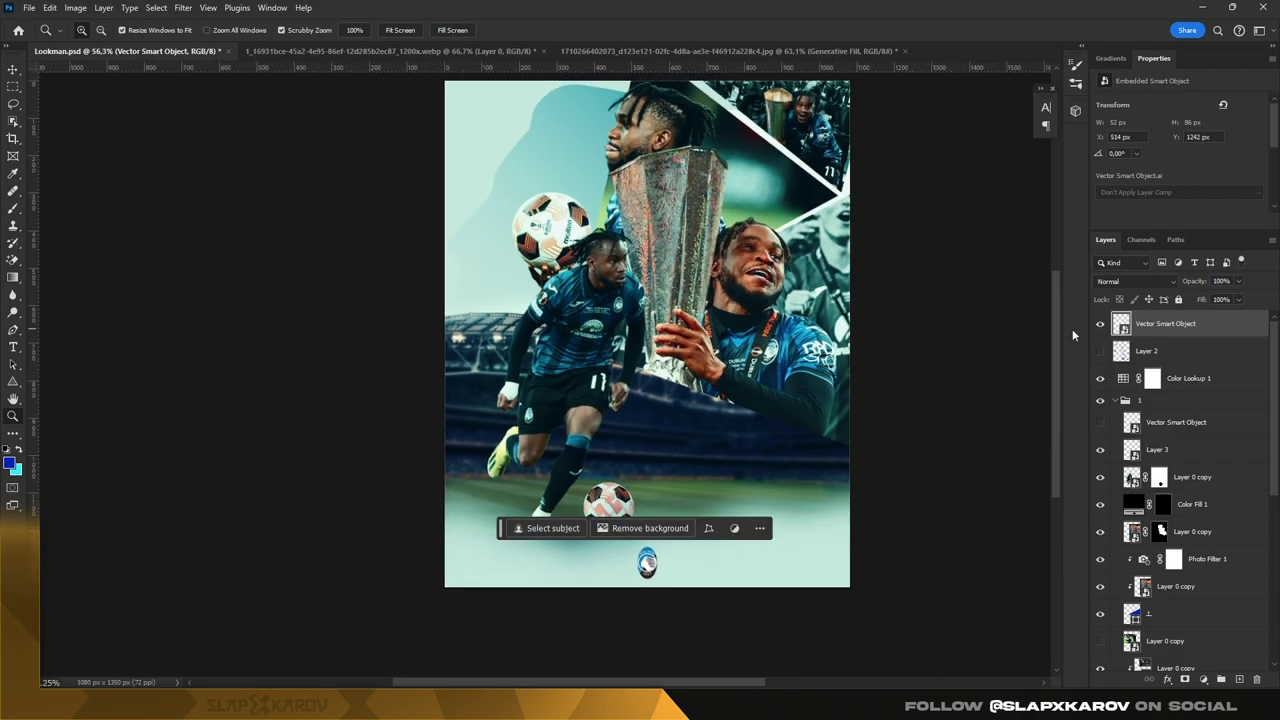
click(1152, 378)
click(1100, 379)
click(1100, 379)
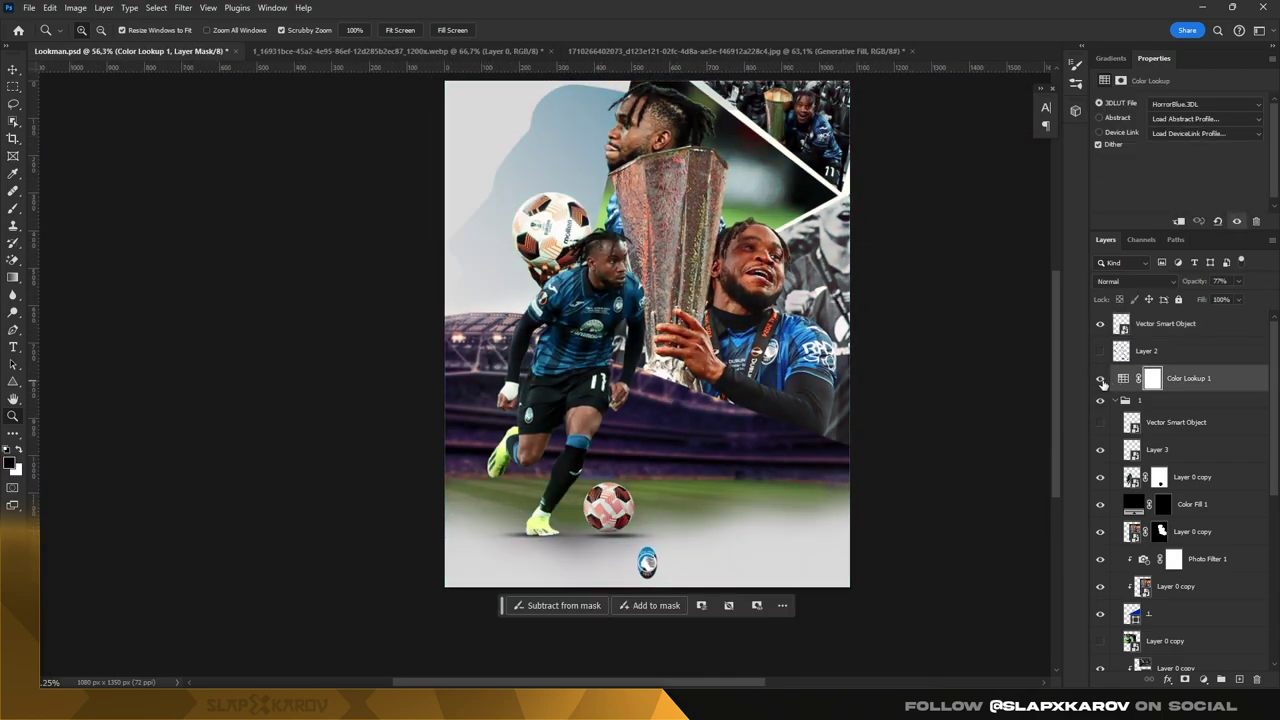
Select the running player cutout layer with the Move tool.
drag(689, 122, 700, 122)
key(v)
click(566, 343)
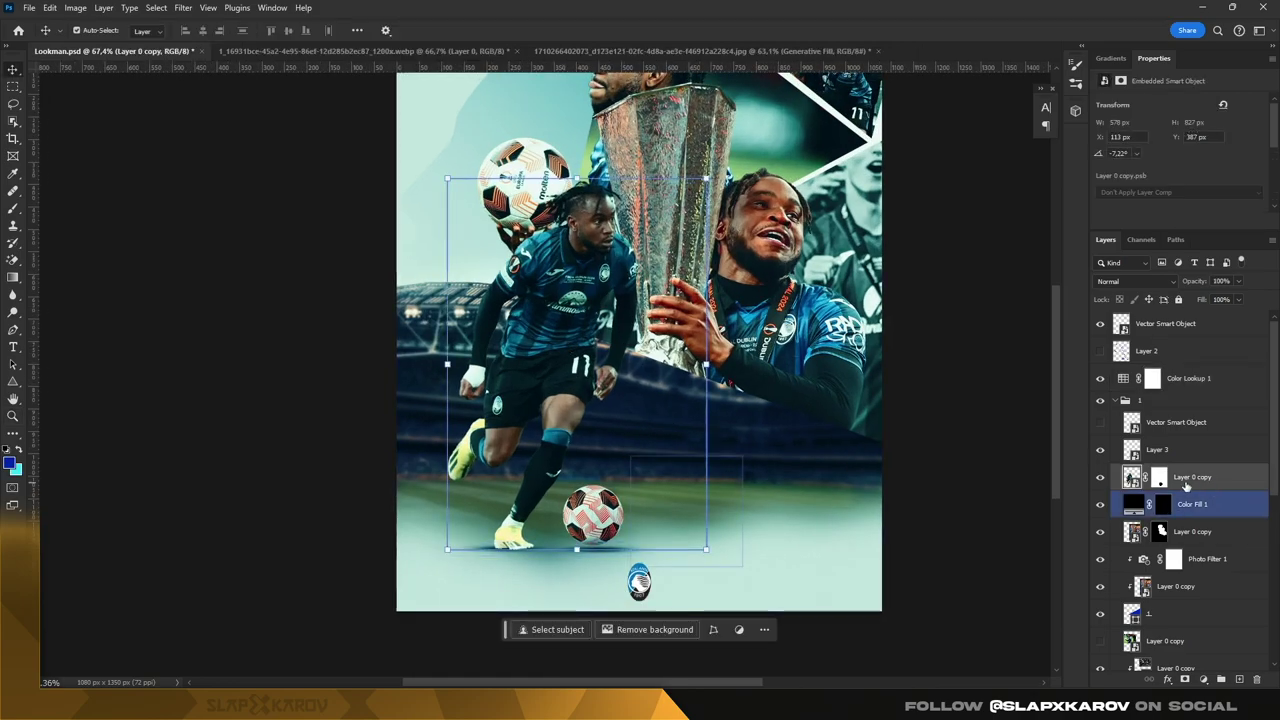
Apply Camera Raw to the running player with Sharpening 102 and Noise Reduction 16.
click(183, 8)
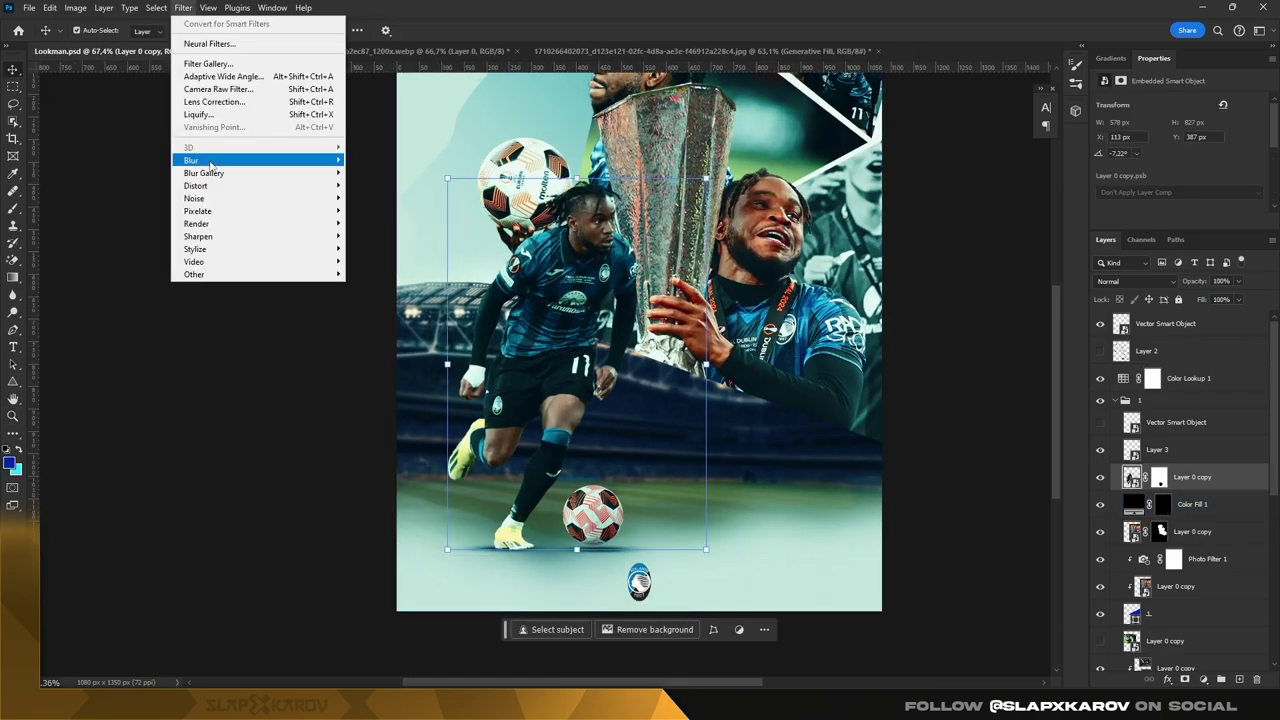
click(217, 90)
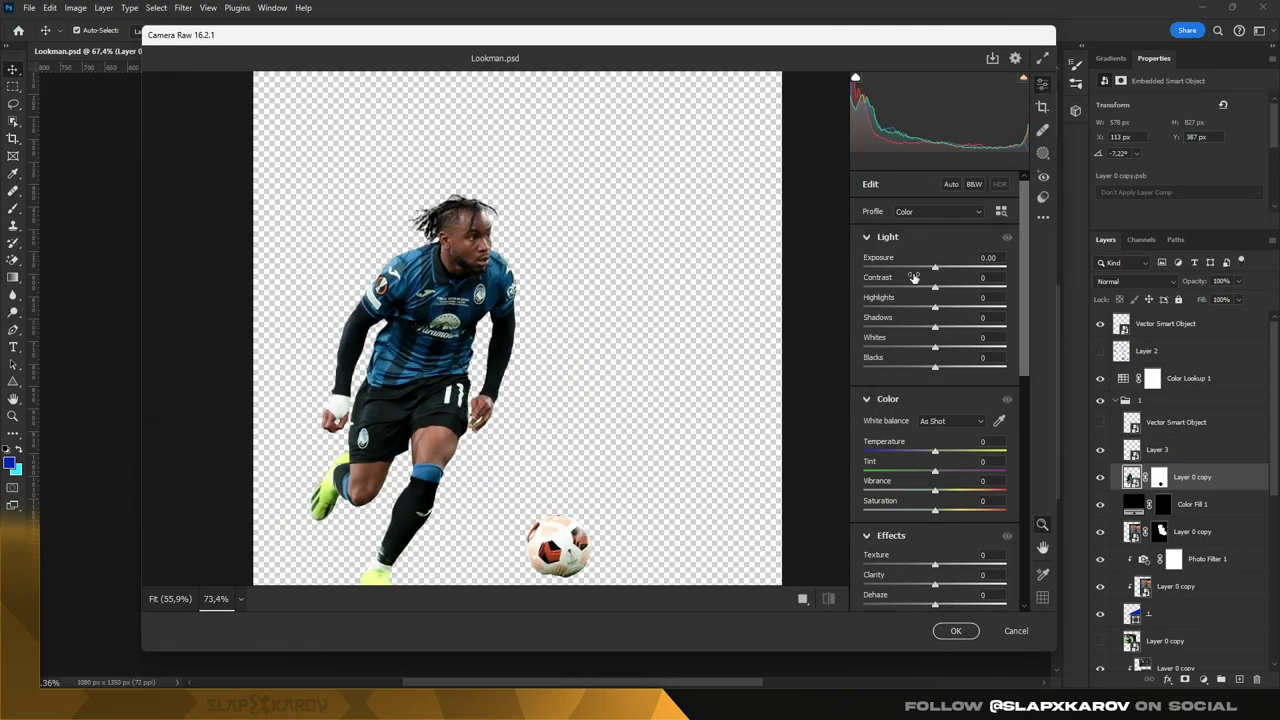
scroll(957, 468, down, 5)
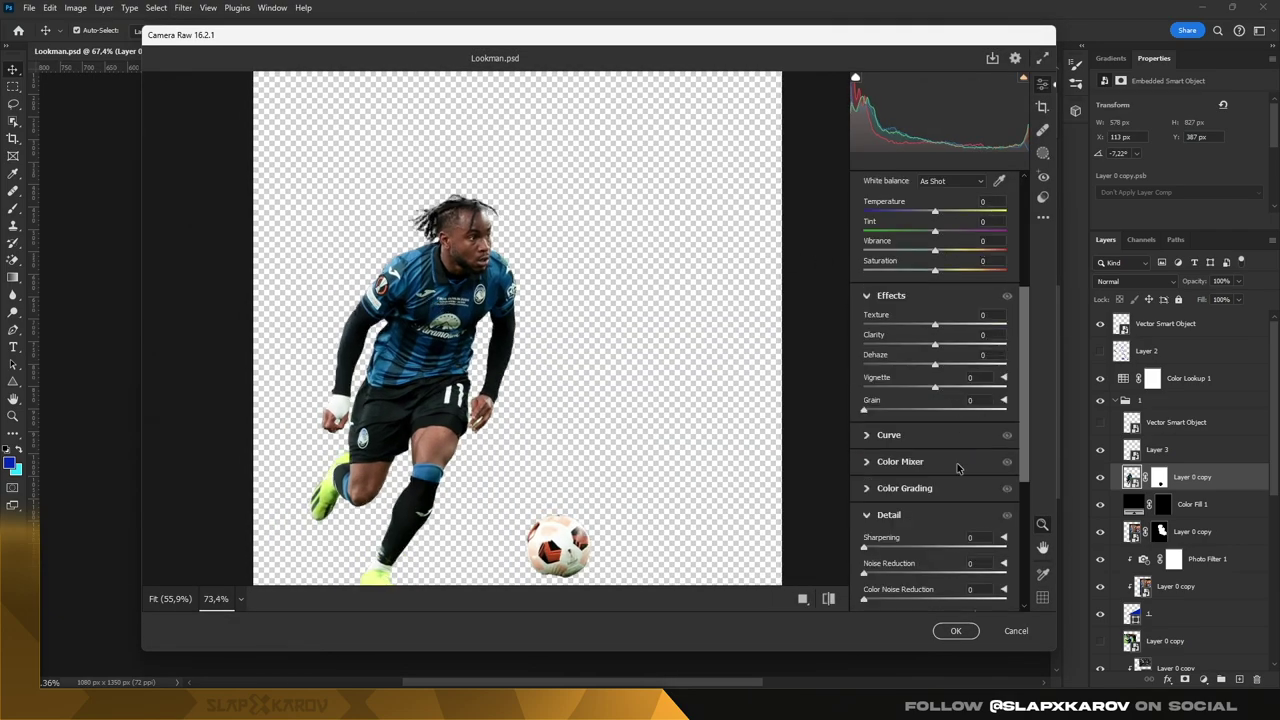
drag(1023, 322, 1023, 393)
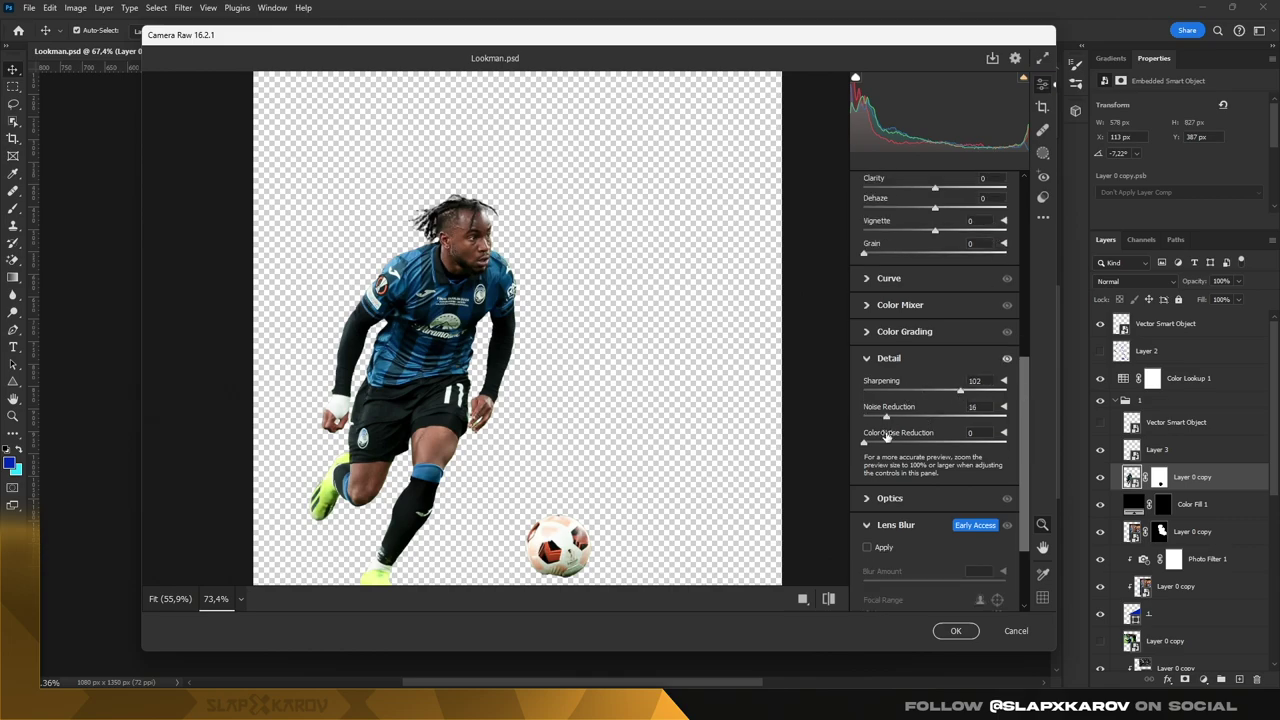
drag(1024, 420, 1024, 393)
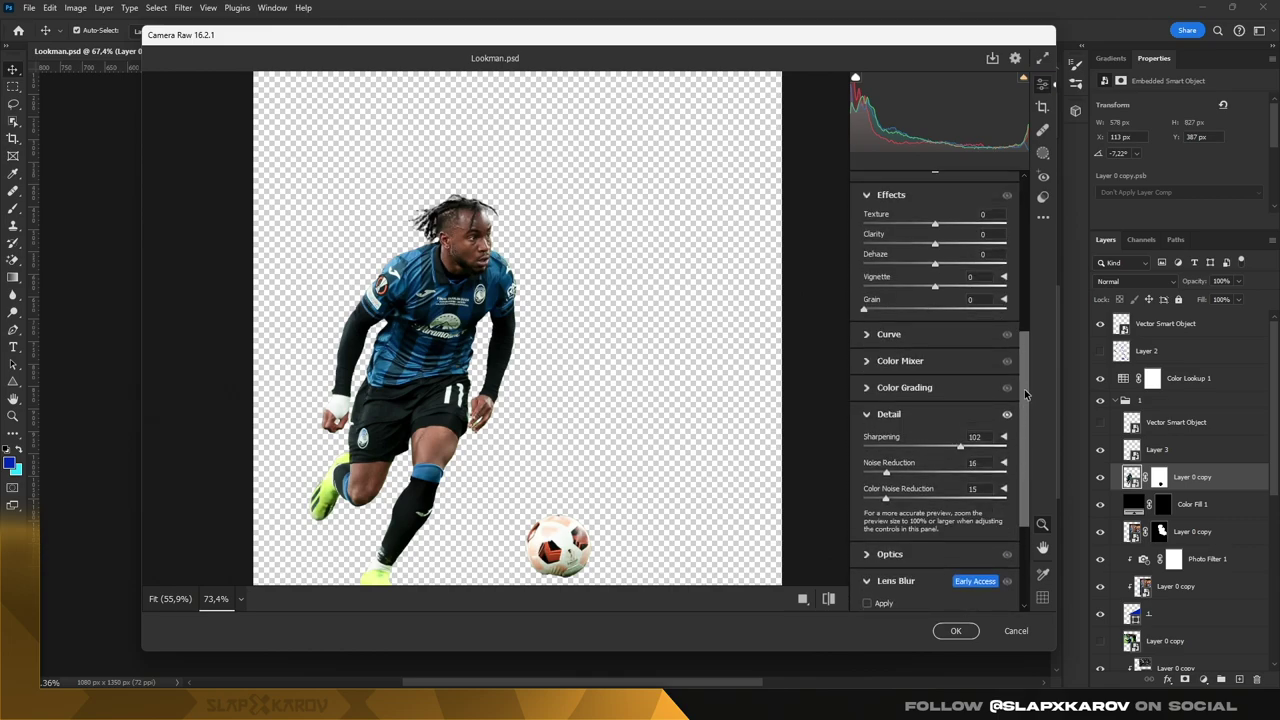
Lift the blue curve midtones, set Clarity +19, Dehaze +47, Vignette +18, and apply.
click(867, 361)
click(868, 272)
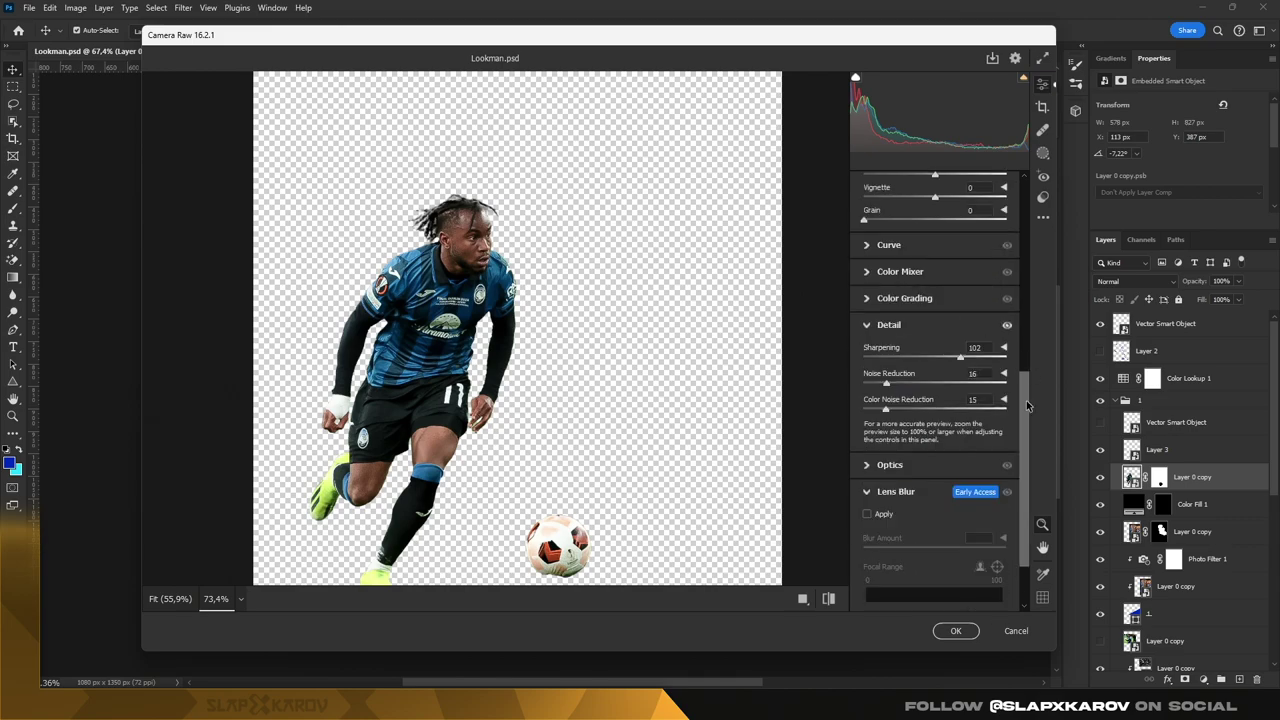
click(866, 298)
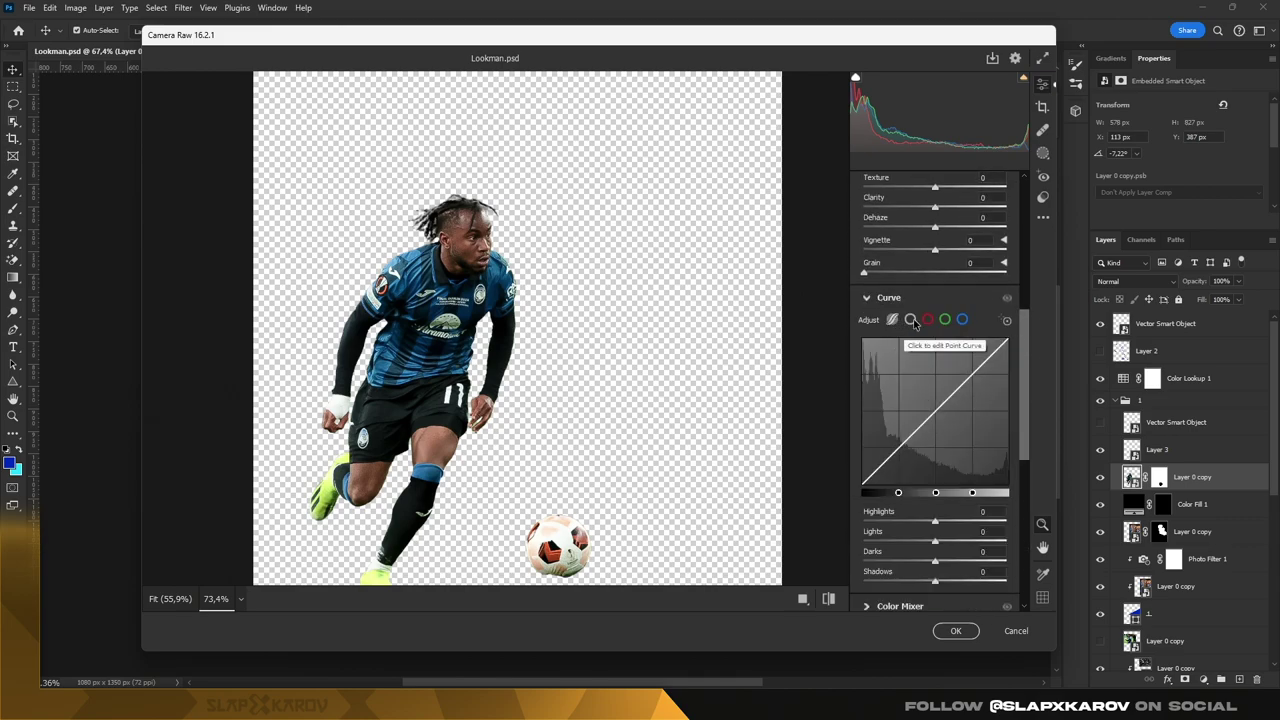
click(962, 319)
drag(934, 416, 930, 410)
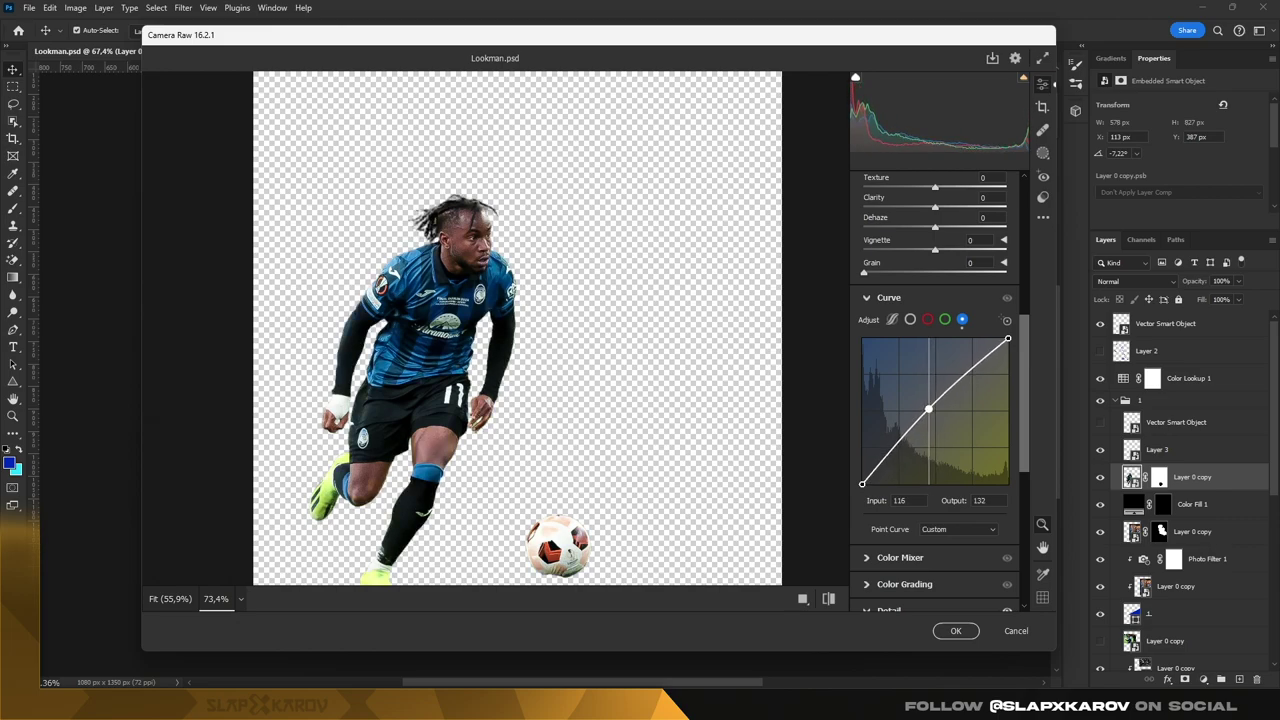
scroll(935, 380, up, 3)
drag(935, 344, 969, 331)
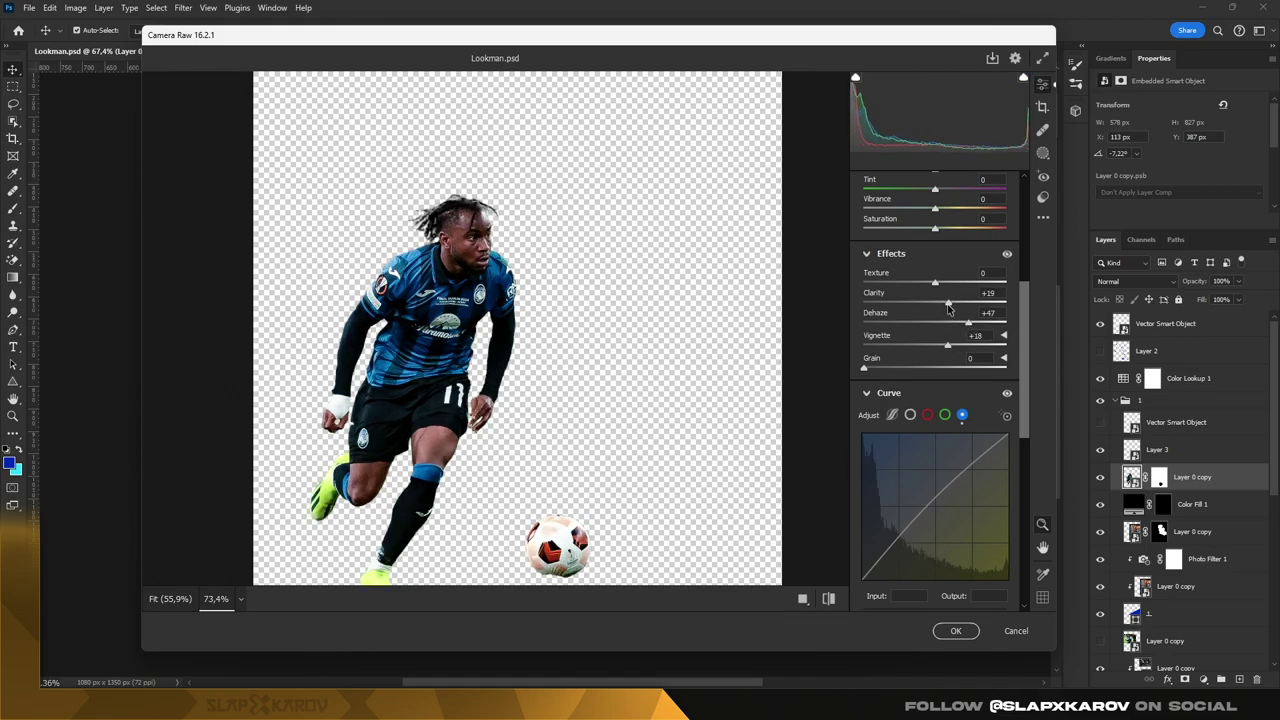
click(955, 630)
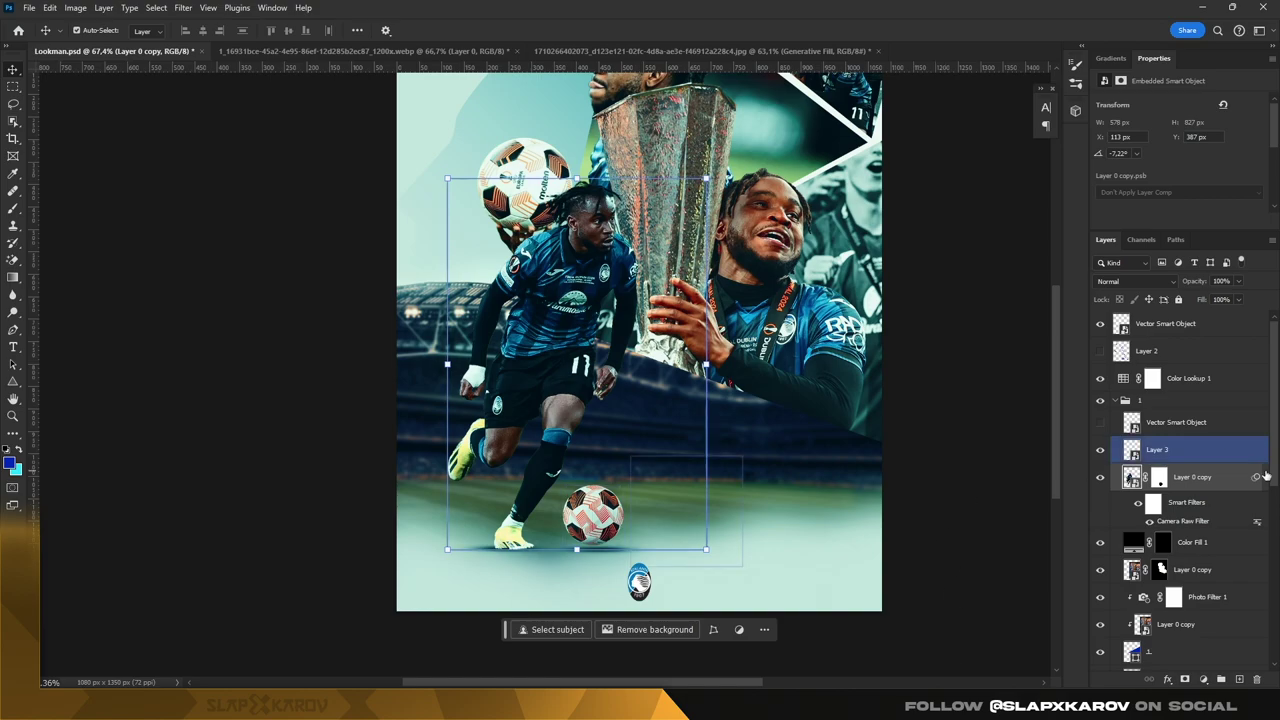
Copy the Camera Raw smart filter from the running player onto another Layer 0 copy.
click(1180, 624)
click(1180, 570)
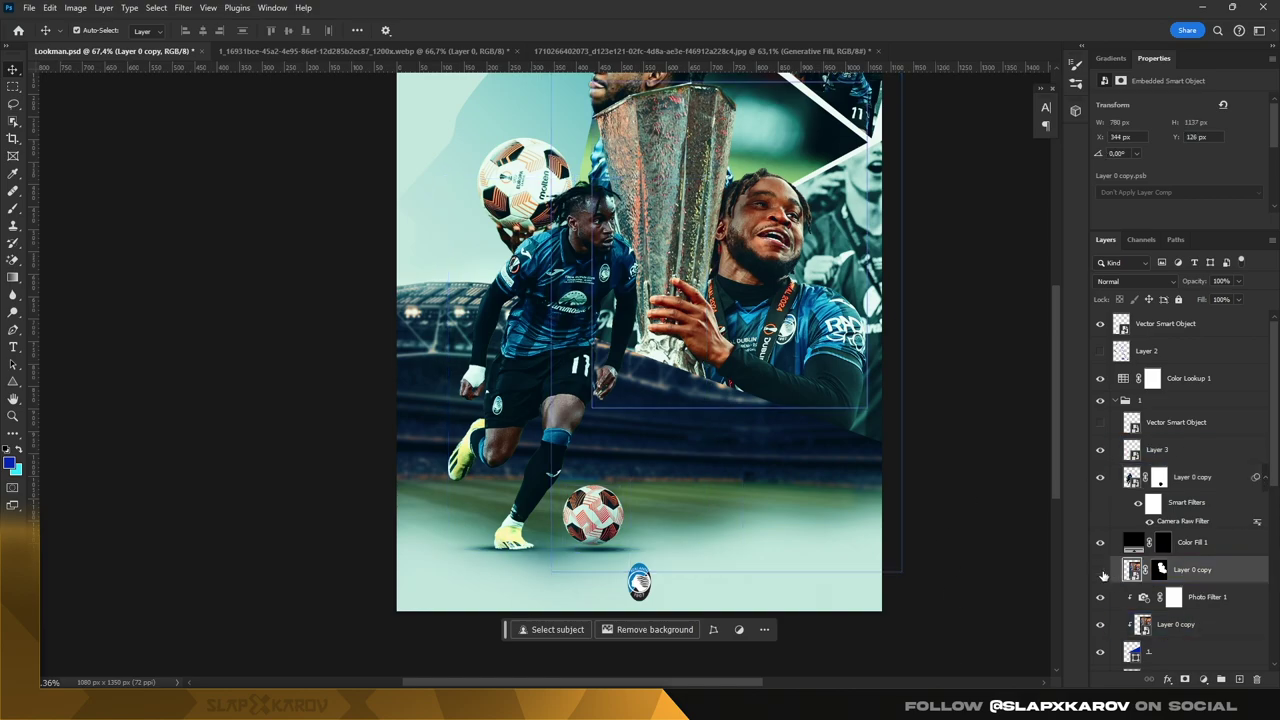
drag(1180, 574, 1256, 480)
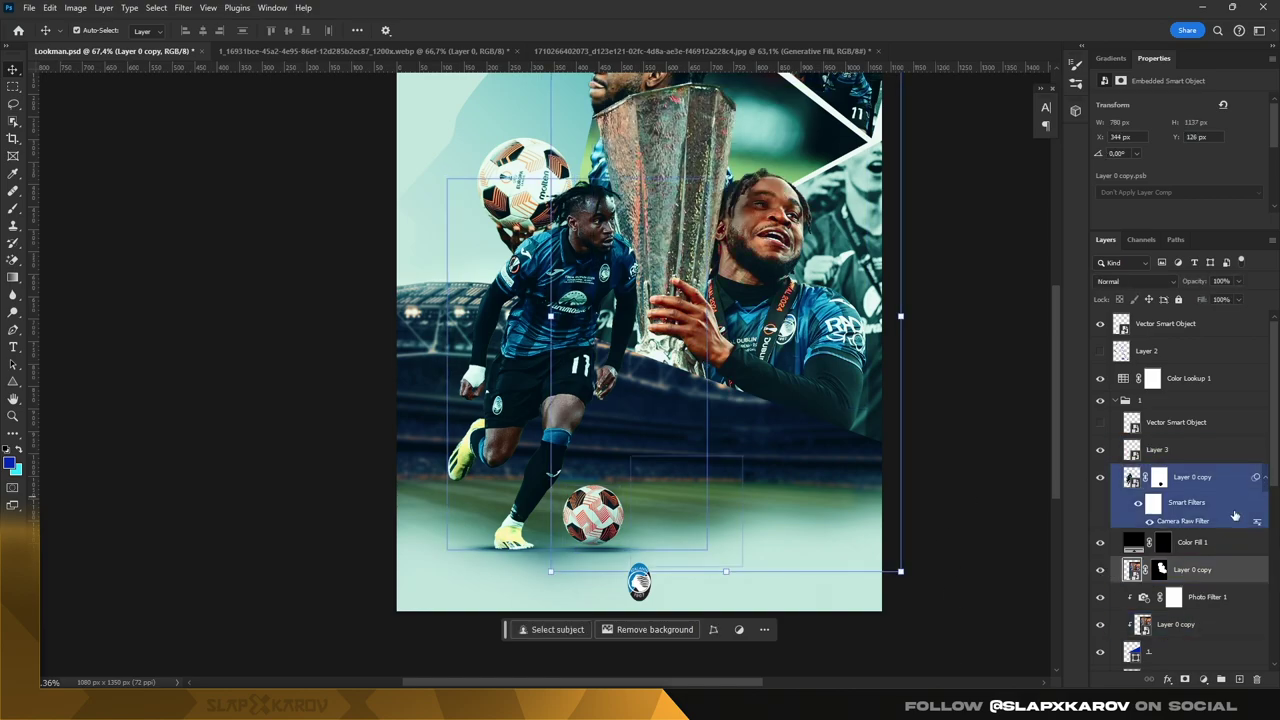
click(1236, 575)
scroll(1244, 572, down, 3)
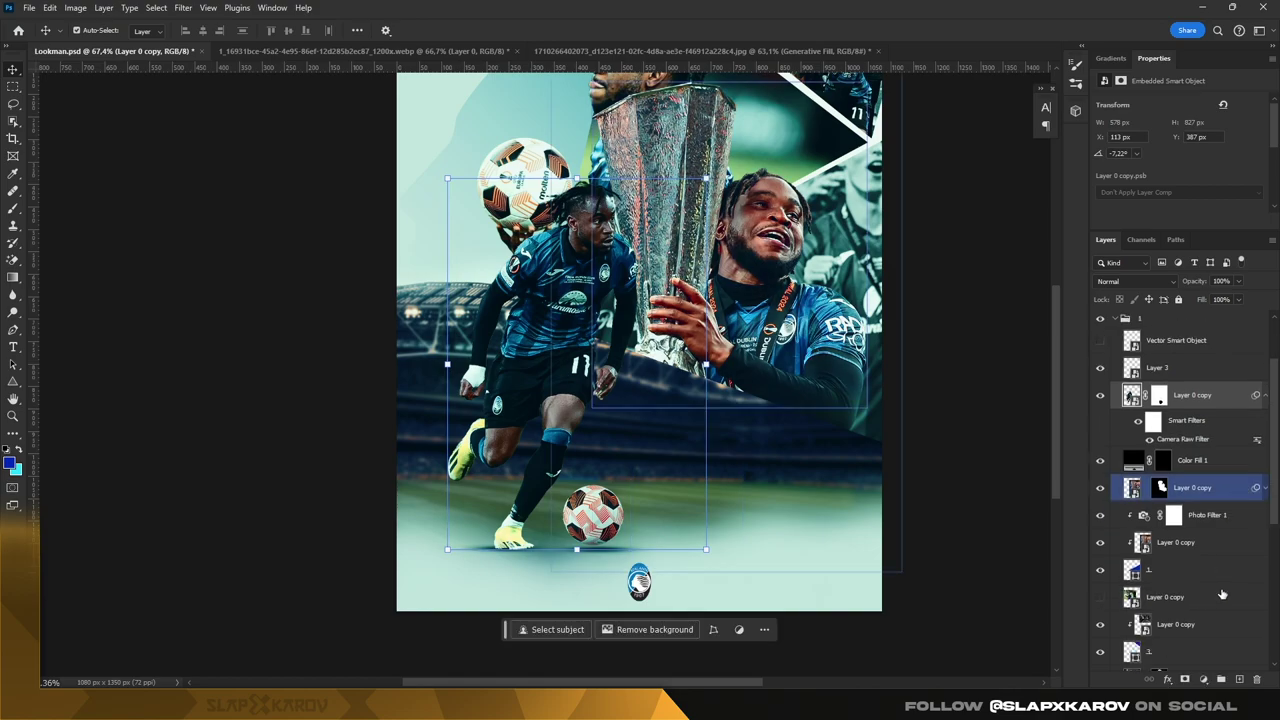
Step through the other player cutout layers and zoom out to the whole poster.
click(1180, 542)
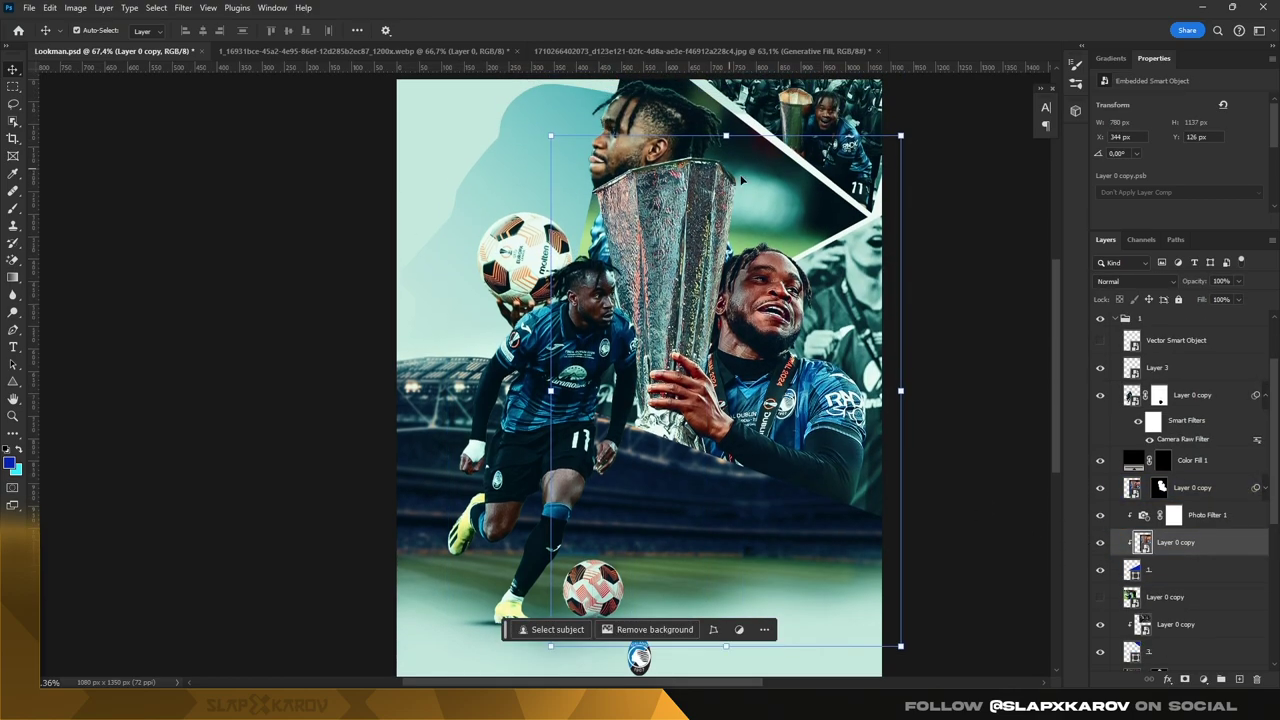
click(1118, 598)
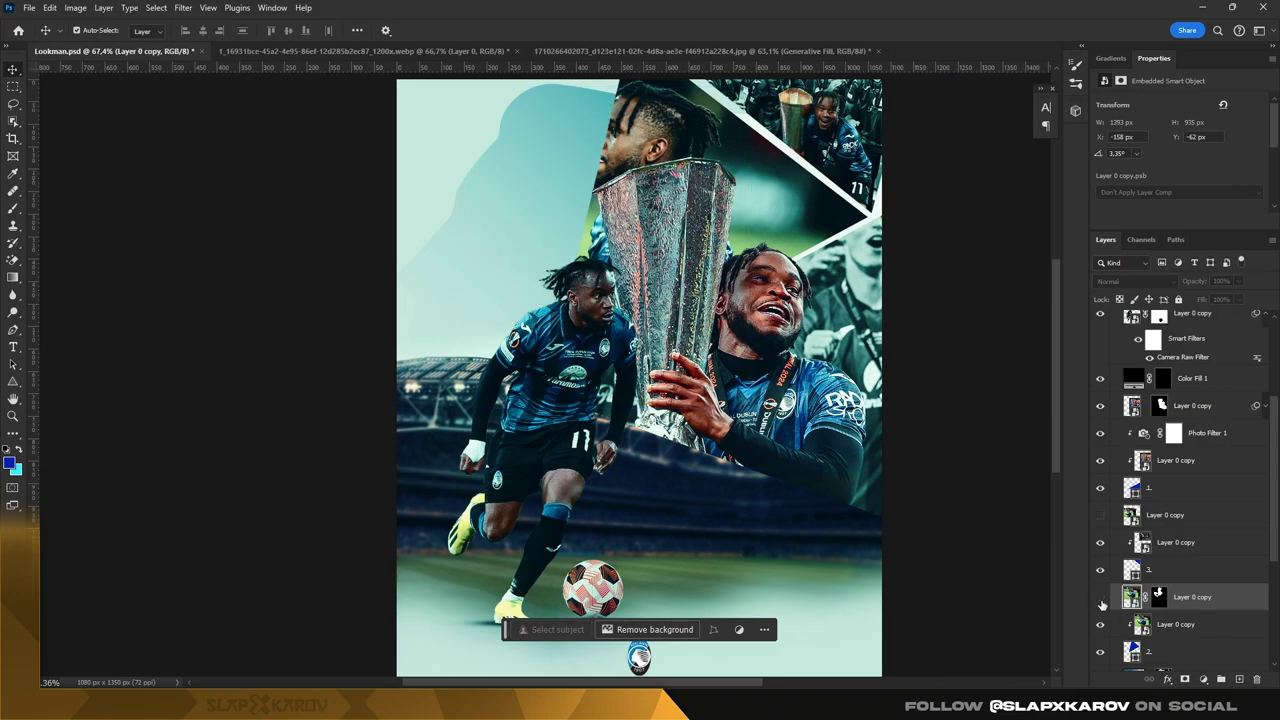
click(1256, 408)
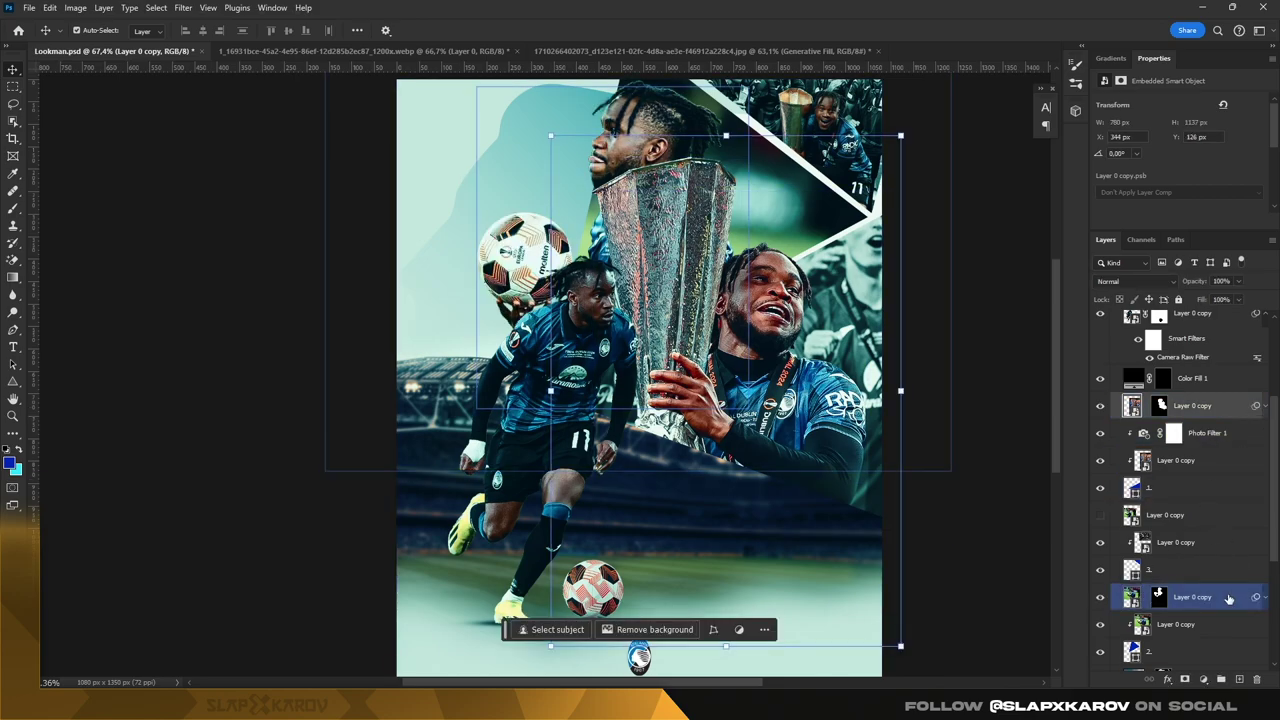
key(z)
mouse_move(740, 315)
mouse_down()
mouse_move(680, 315)
mouse_move(630, 222)
mouse_move(688, 340)
mouse_up()
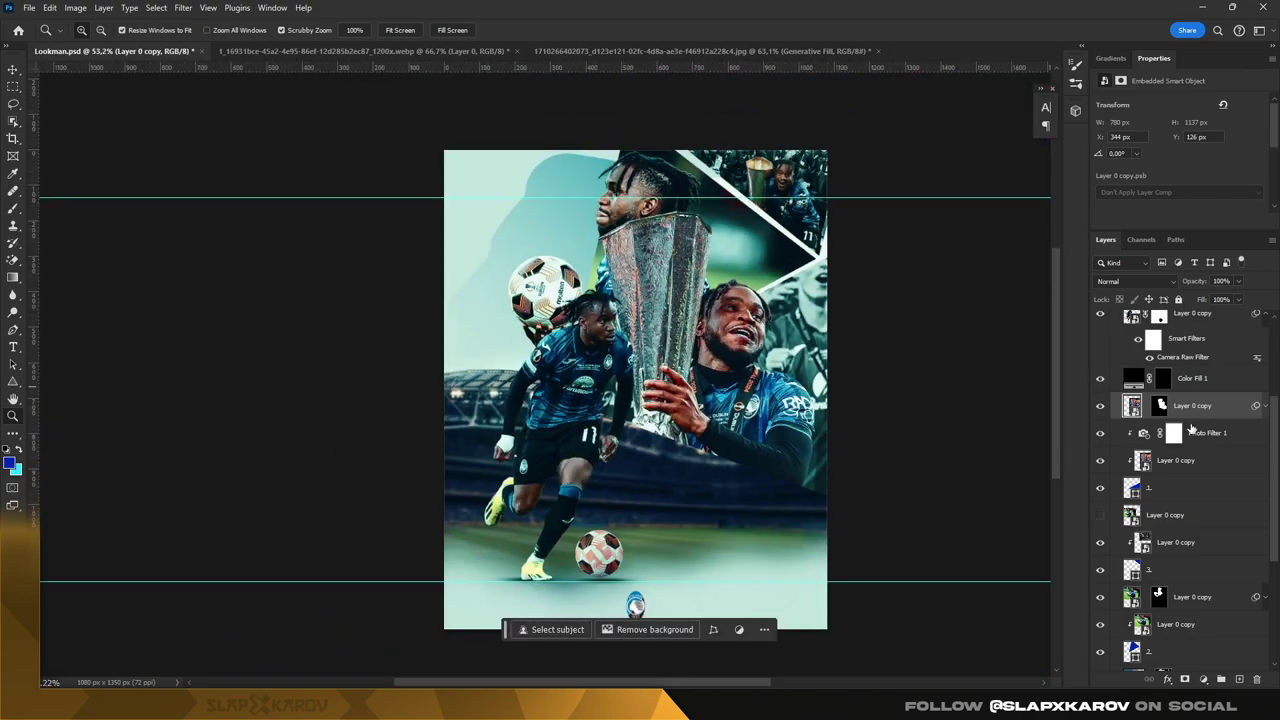
Select another player cutout, undo back, and zoom in to inspect the teal-graded players.
click(1176, 550)
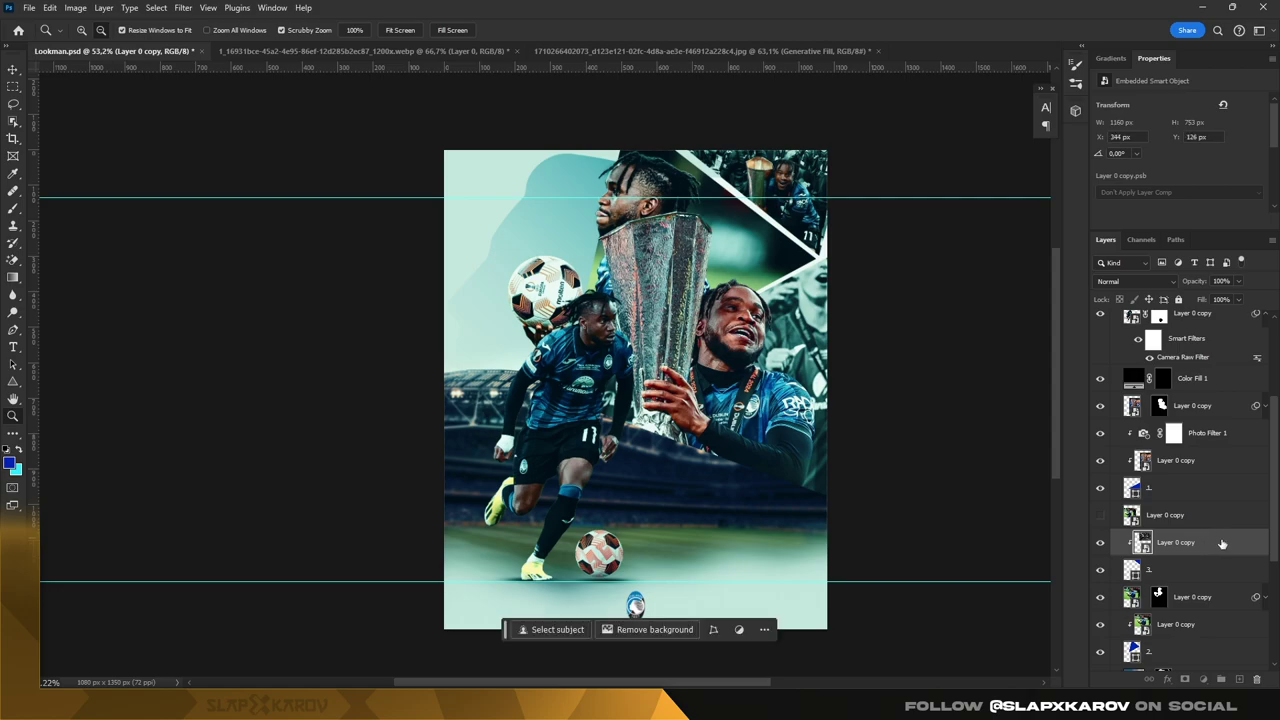
key(ctrl+z)
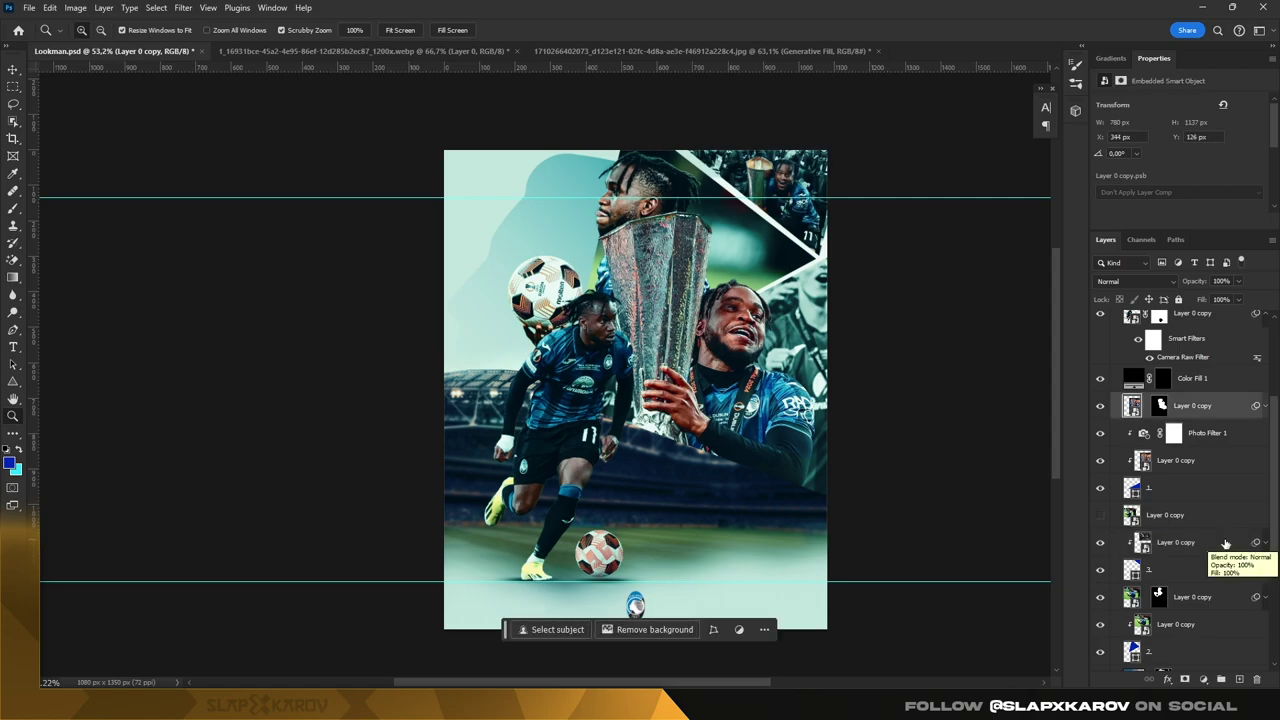
scroll(636, 390, down, 2)
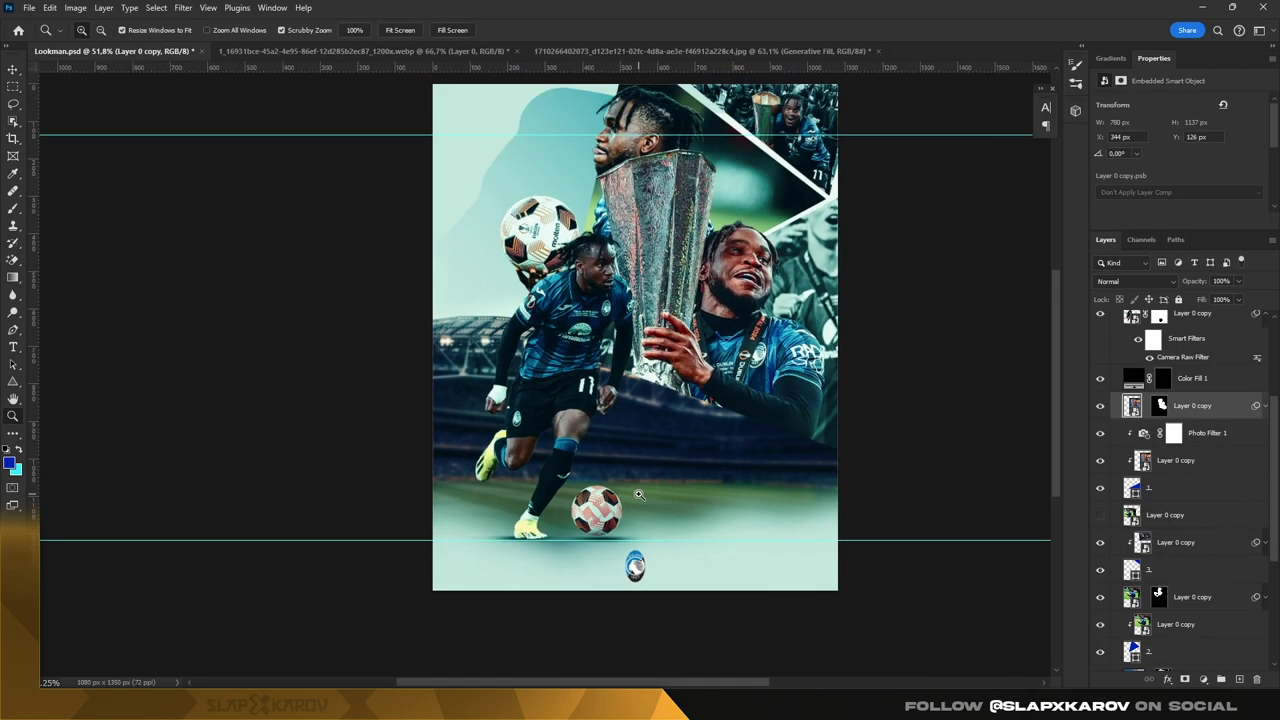
drag(652, 330, 736, 318)
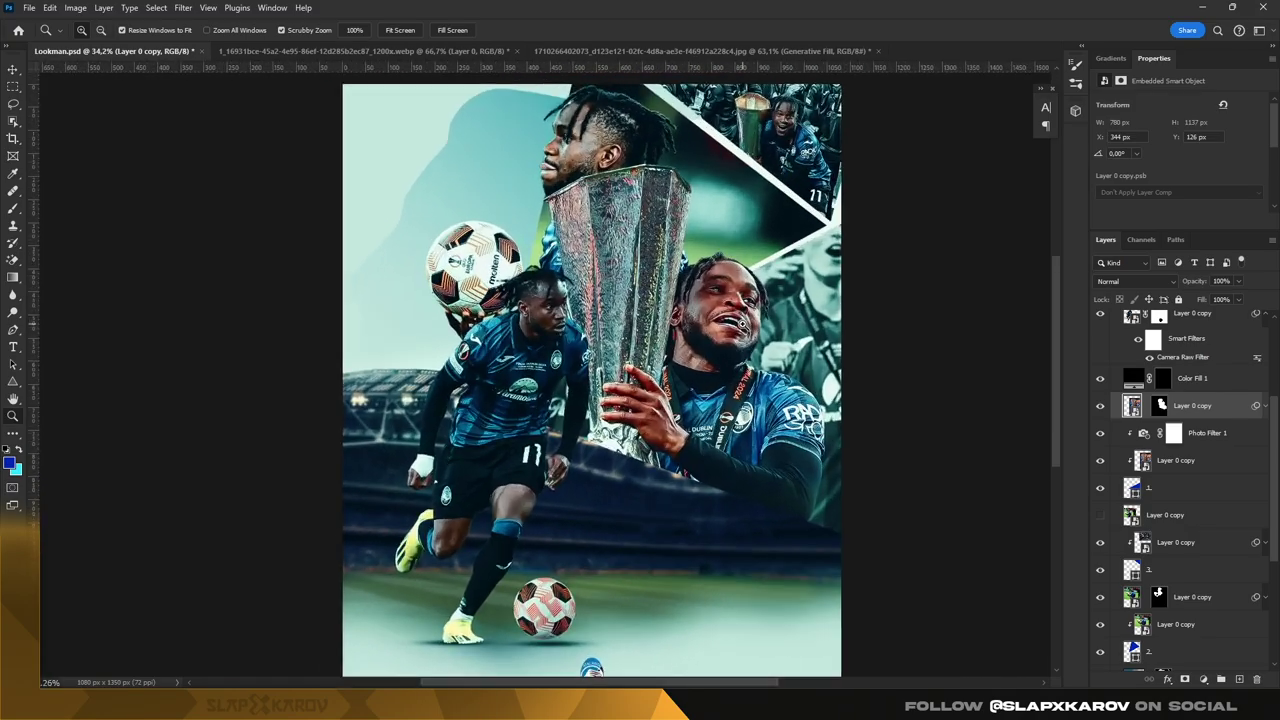
mouse_move(736, 318)
mouse_down()
mouse_move(746, 326)
mouse_move(304, 420)
mouse_up()
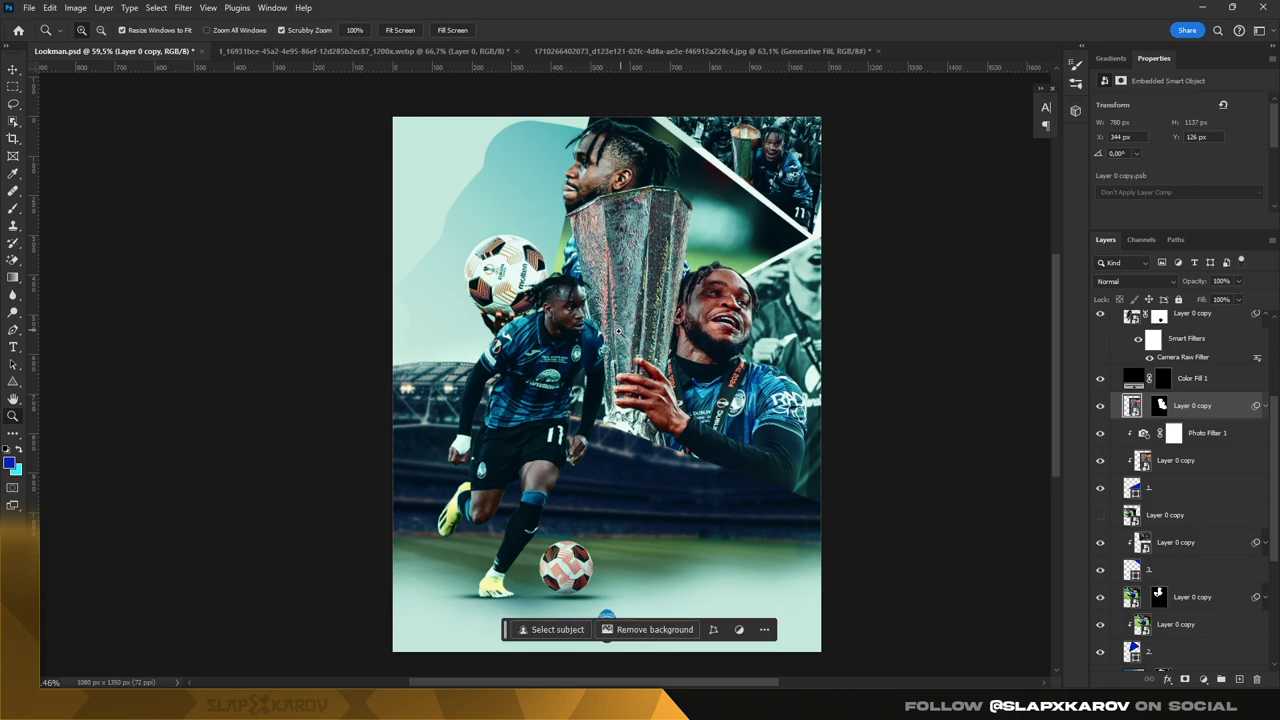
scroll(1250, 542, down, 3)
Add a 6 px orange outside stroke with Normal blend to the diagonal photo panel.
click(1201, 513)
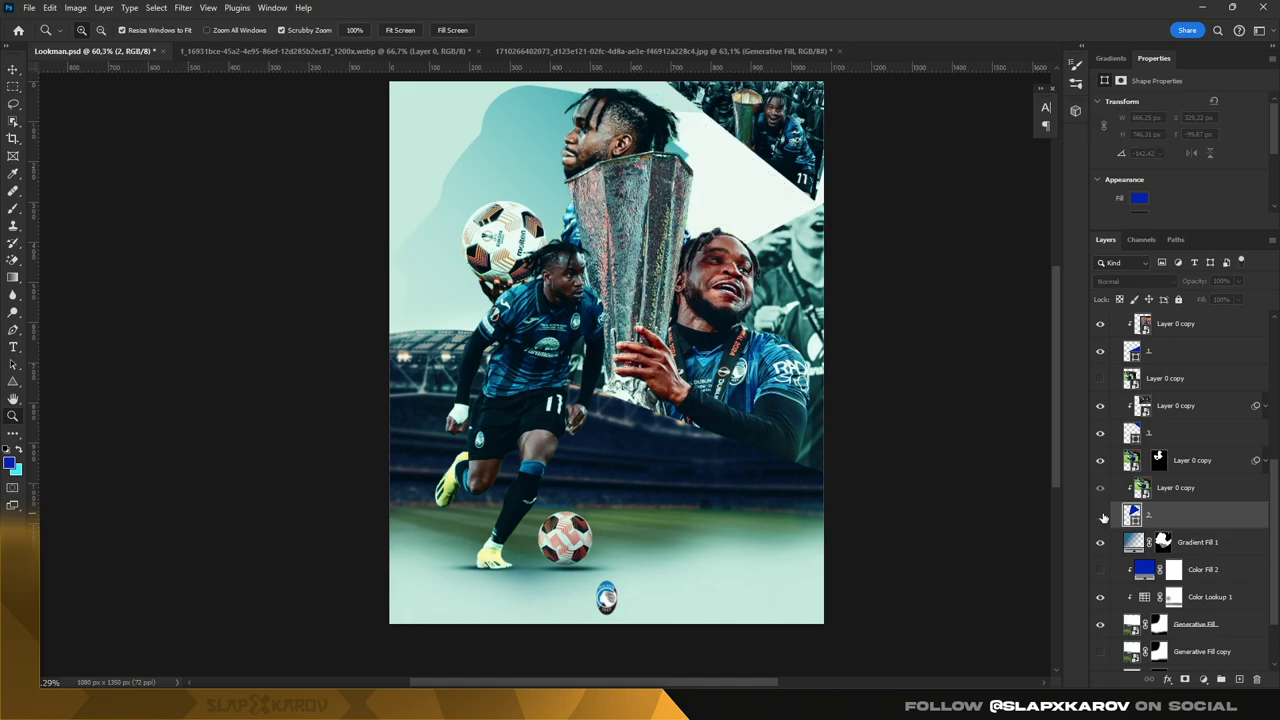
scroll(1190, 553, down, 1)
scroll(1218, 543, up, 3)
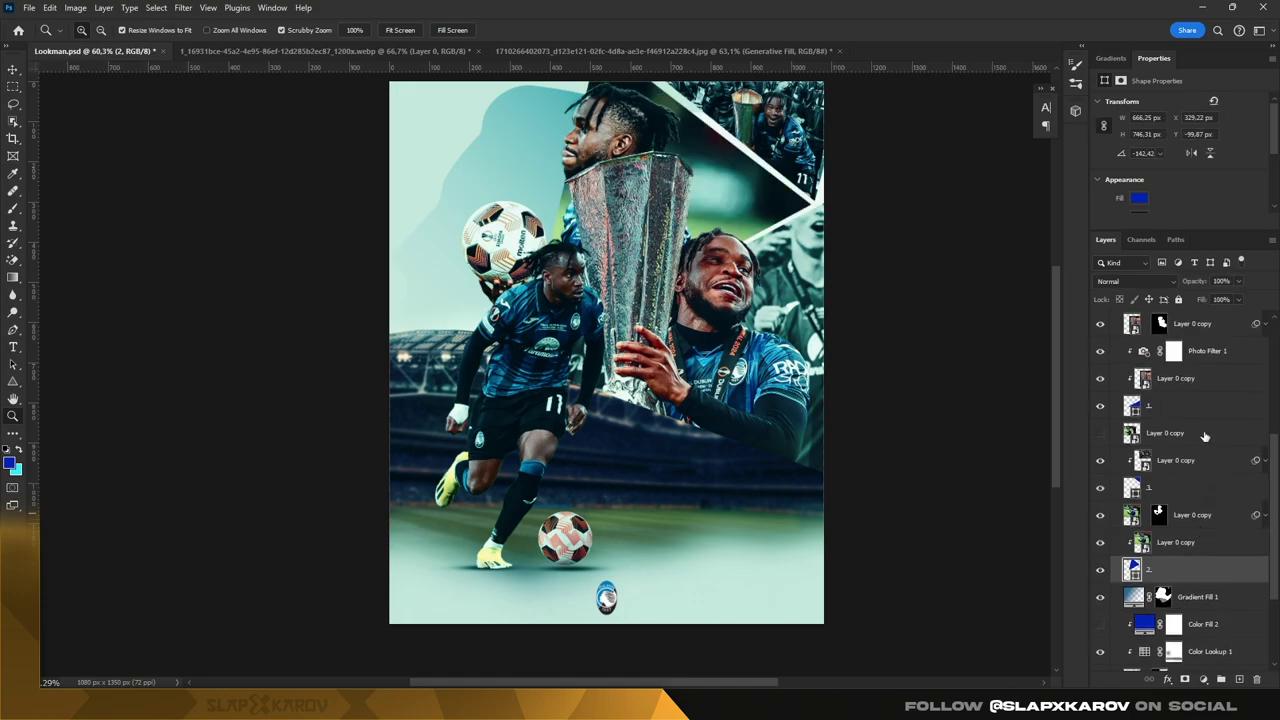
click(1198, 406)
double_click(1203, 407)
drag(850, 194, 1001, 171)
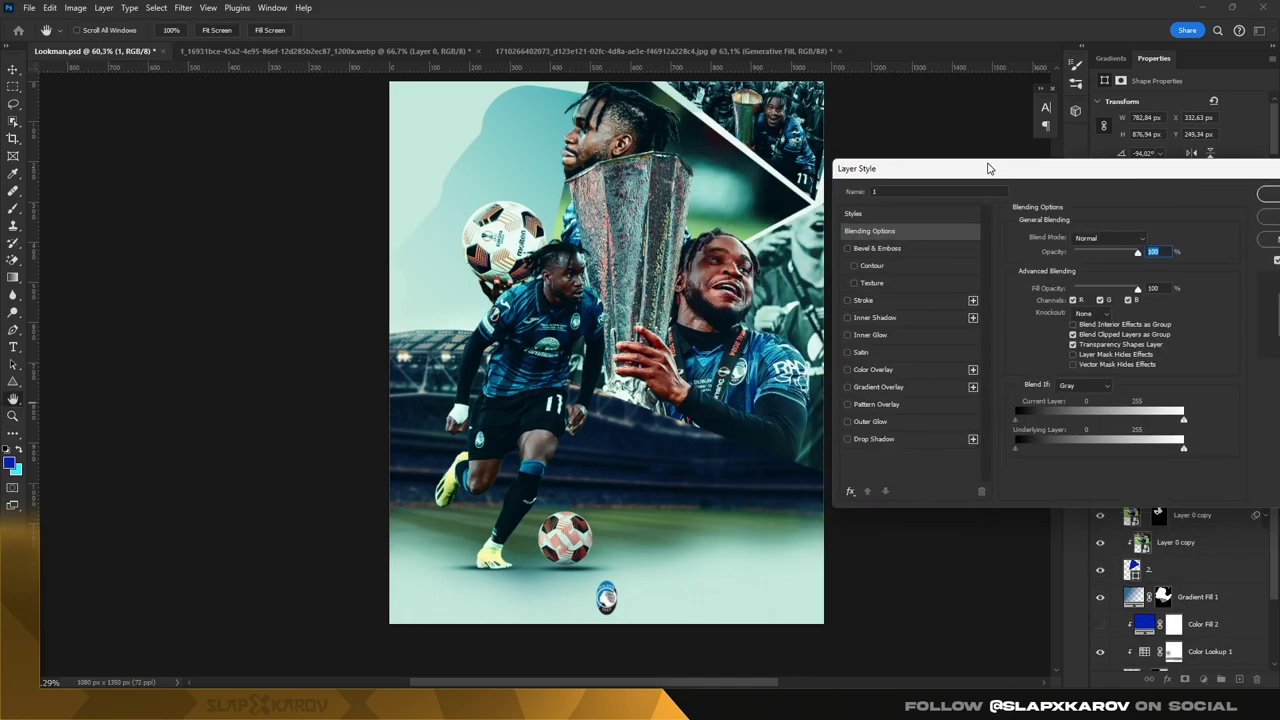
click(859, 303)
click(875, 303)
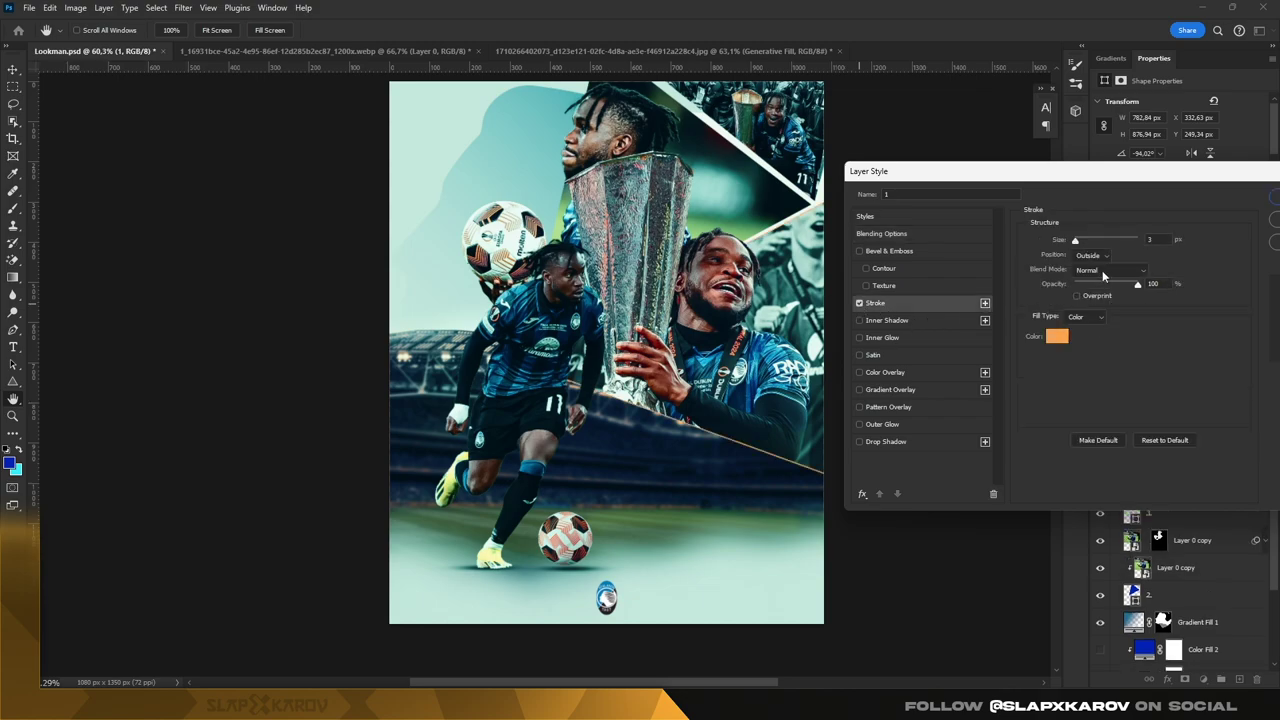
click(1110, 270)
click(1088, 258)
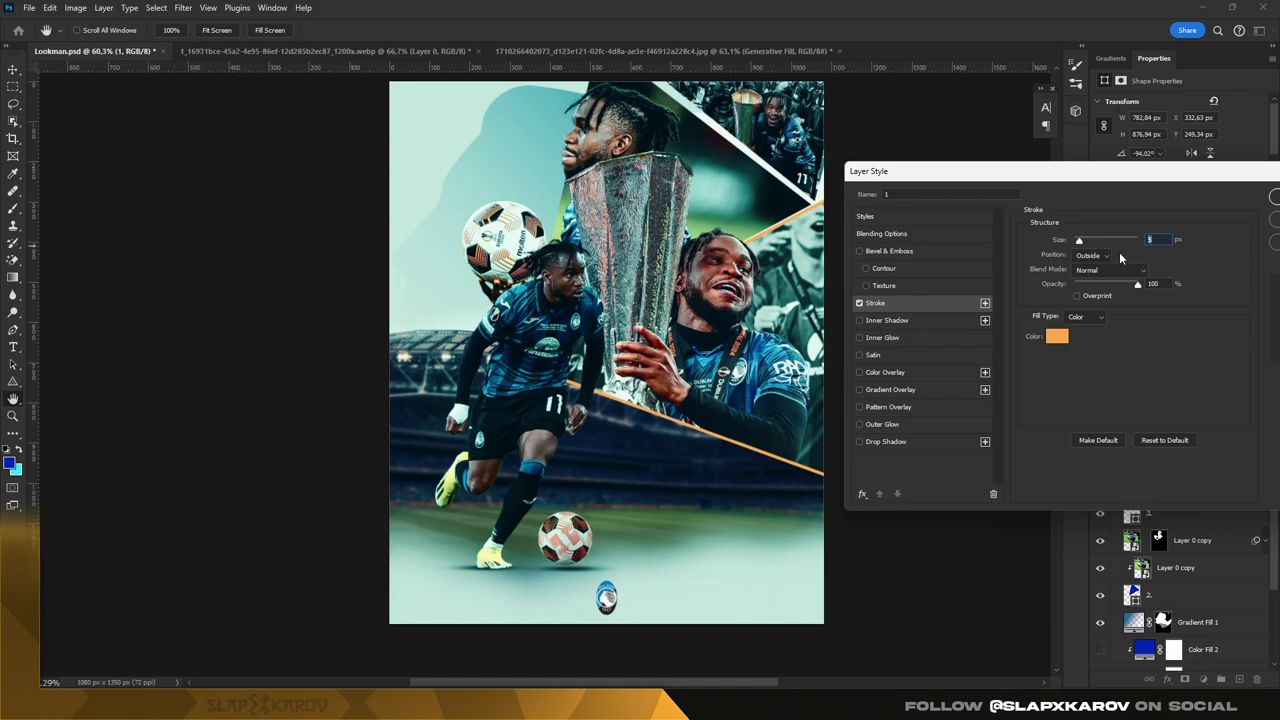
key(Return)
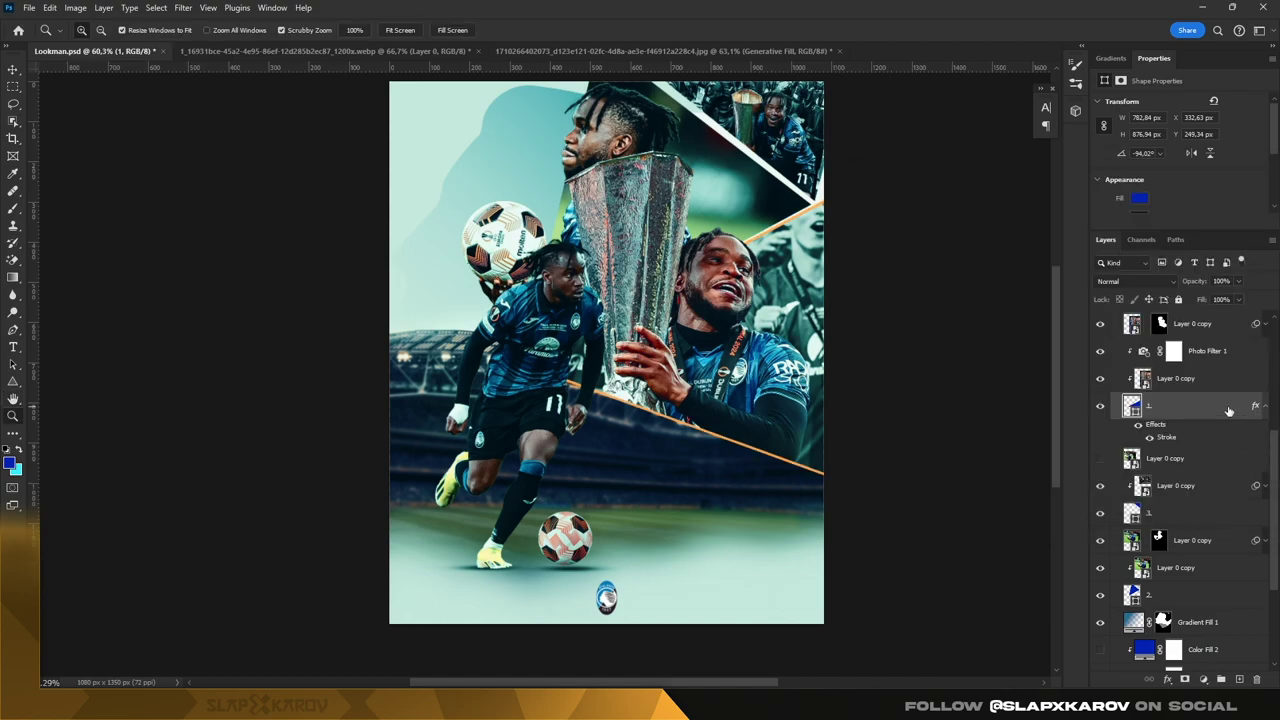
Reopen the panel's Stroke style and switch its Fill Type from orange to Gradient.
double_click(1228, 410)
click(790, 303)
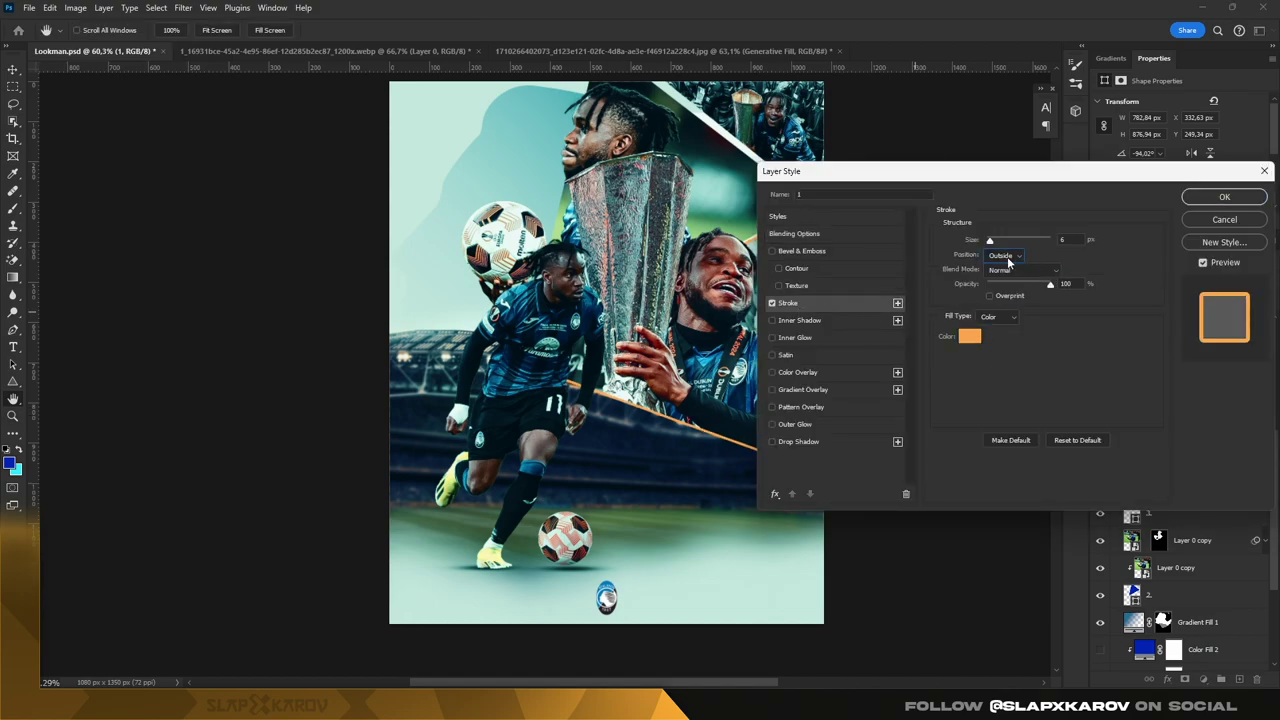
click(1029, 270)
click(1029, 270)
click(999, 316)
Try a white-to-blue gradient fill for the diagonal panel's stroke.
click(996, 339)
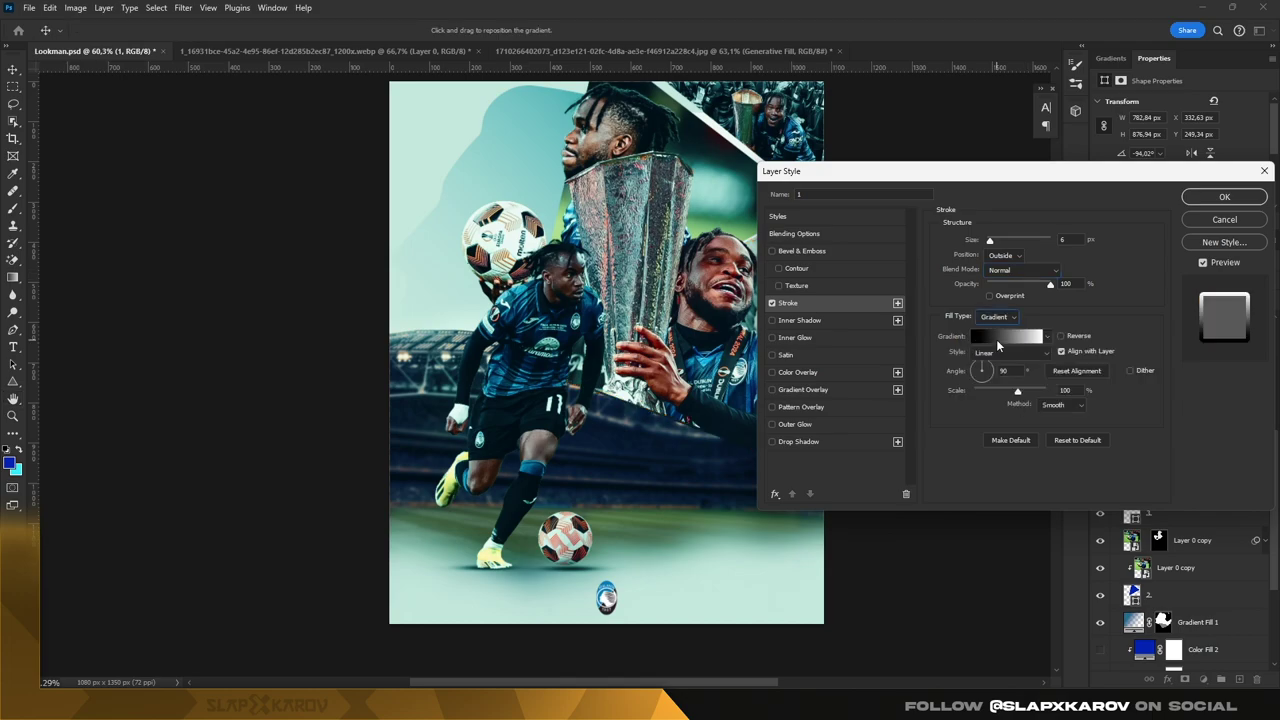
click(990, 337)
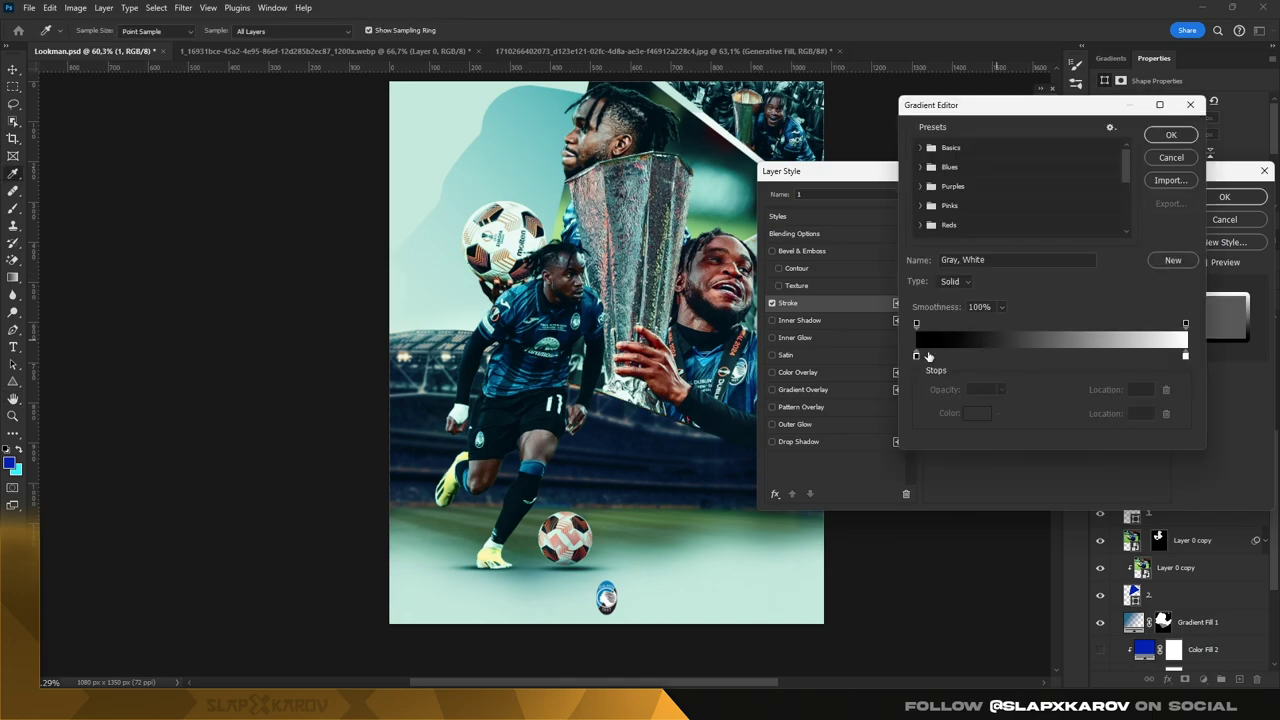
click(979, 418)
text(00234e)
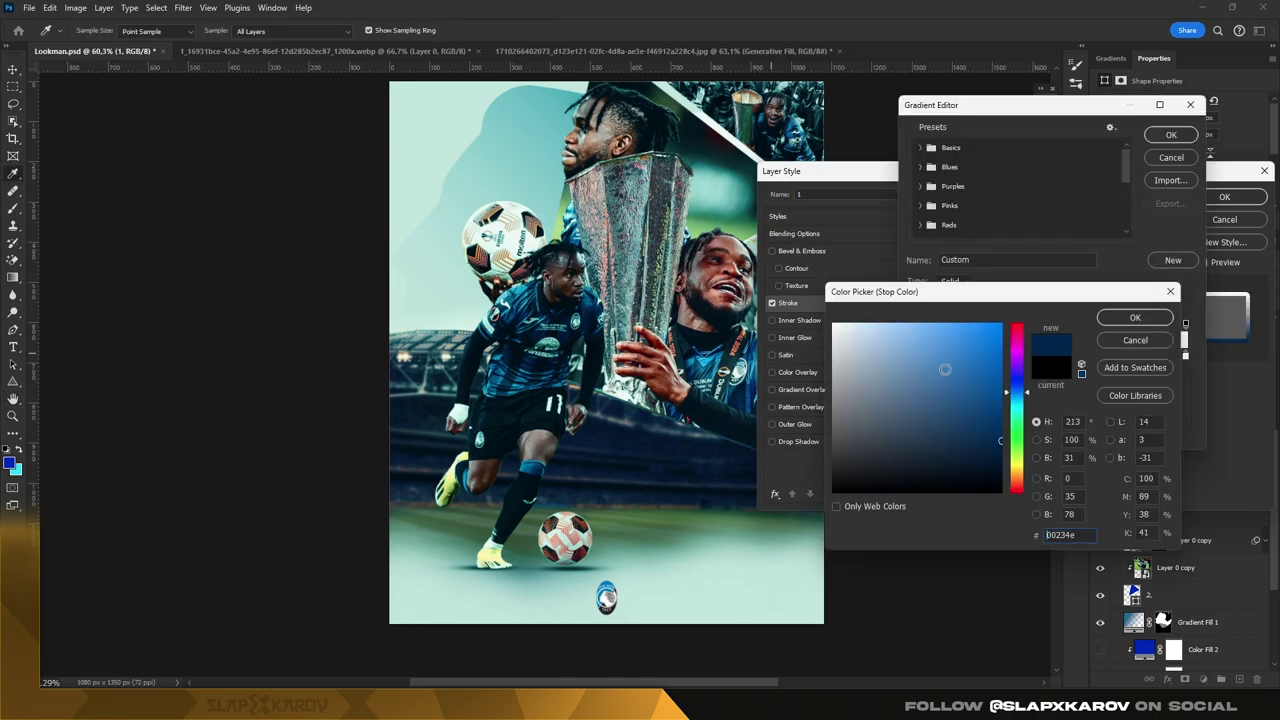
text(ffffff)
click(1157, 318)
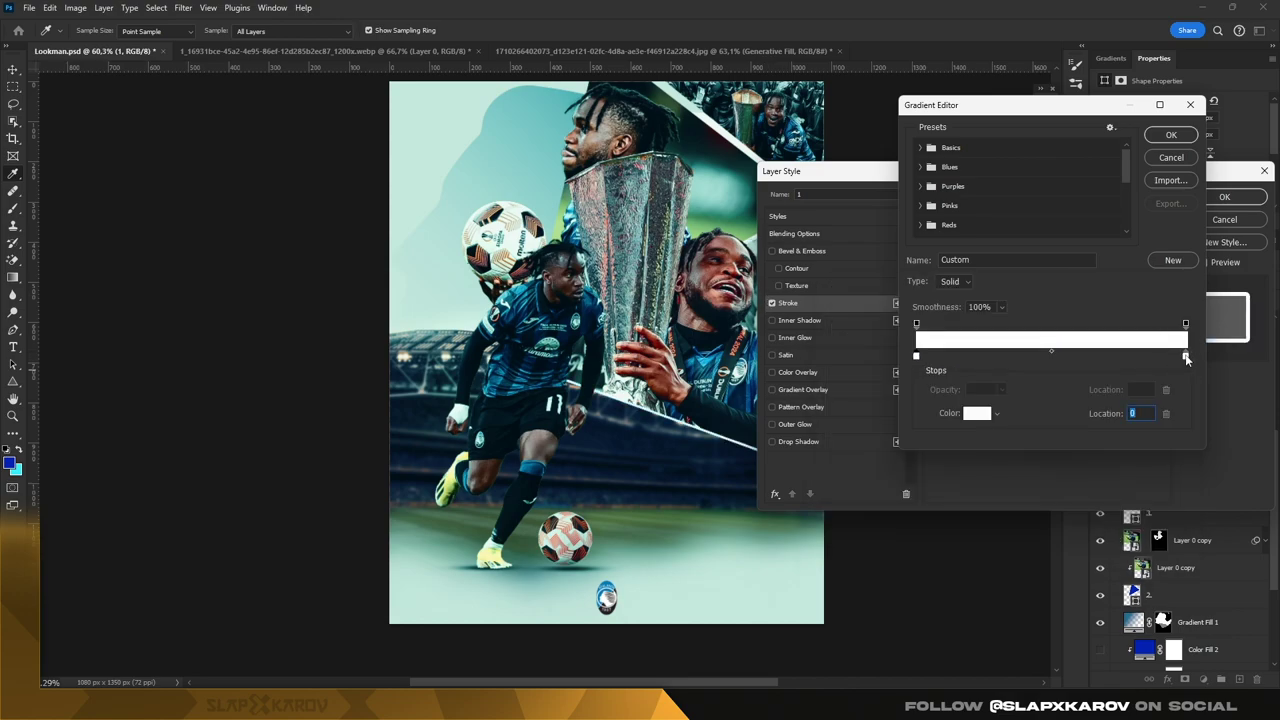
double_click(1186, 357)
text(ff0000)
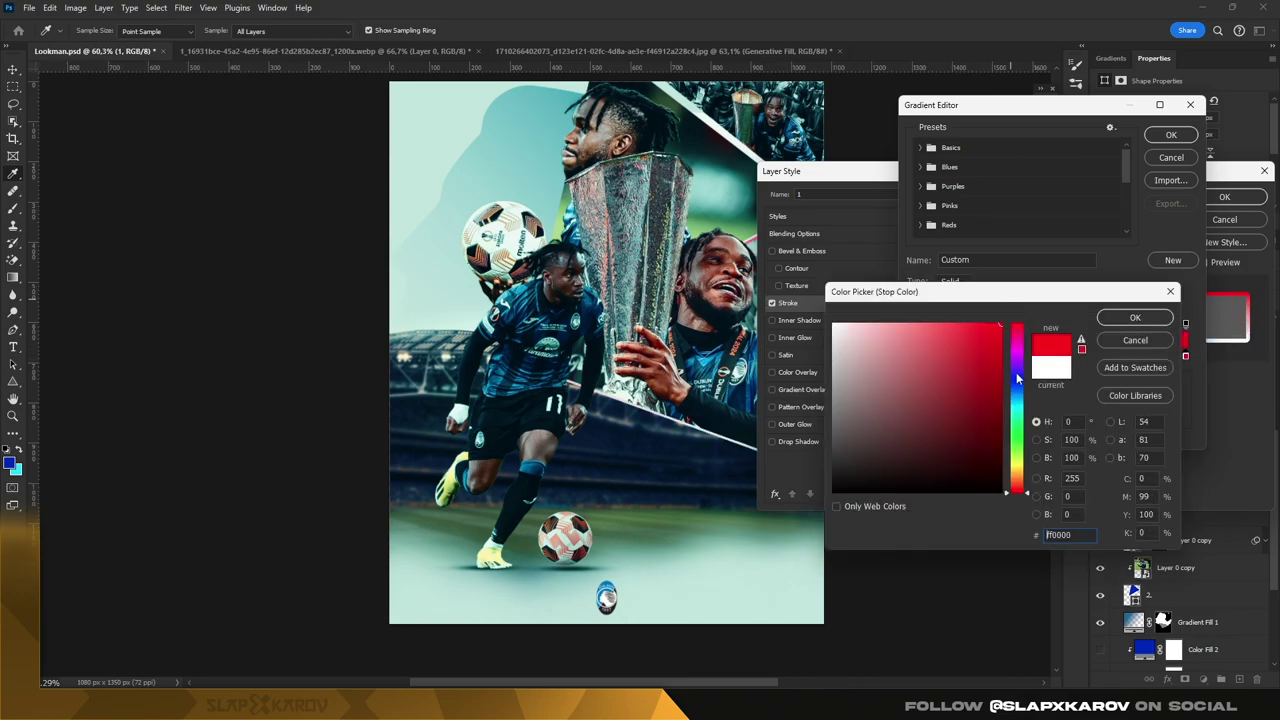
text(2550f2)
click(1135, 318)
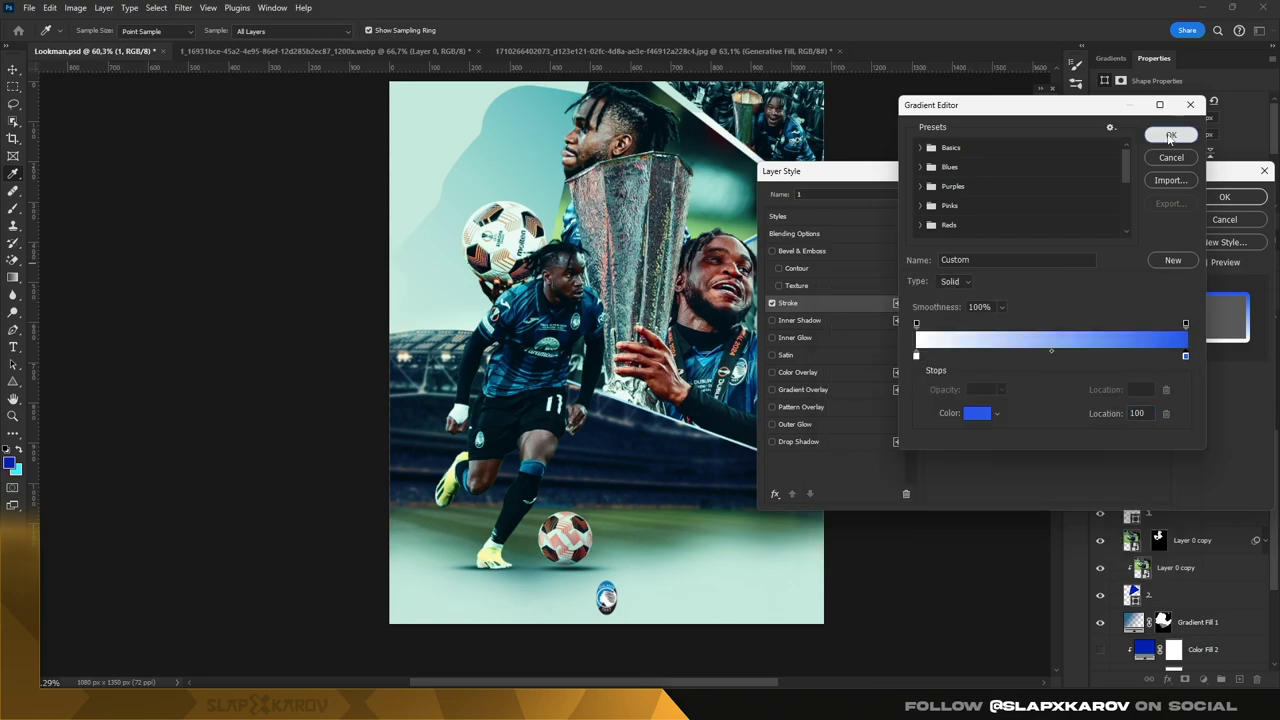
click(1171, 134)
drag(1120, 175, 1153, 205)
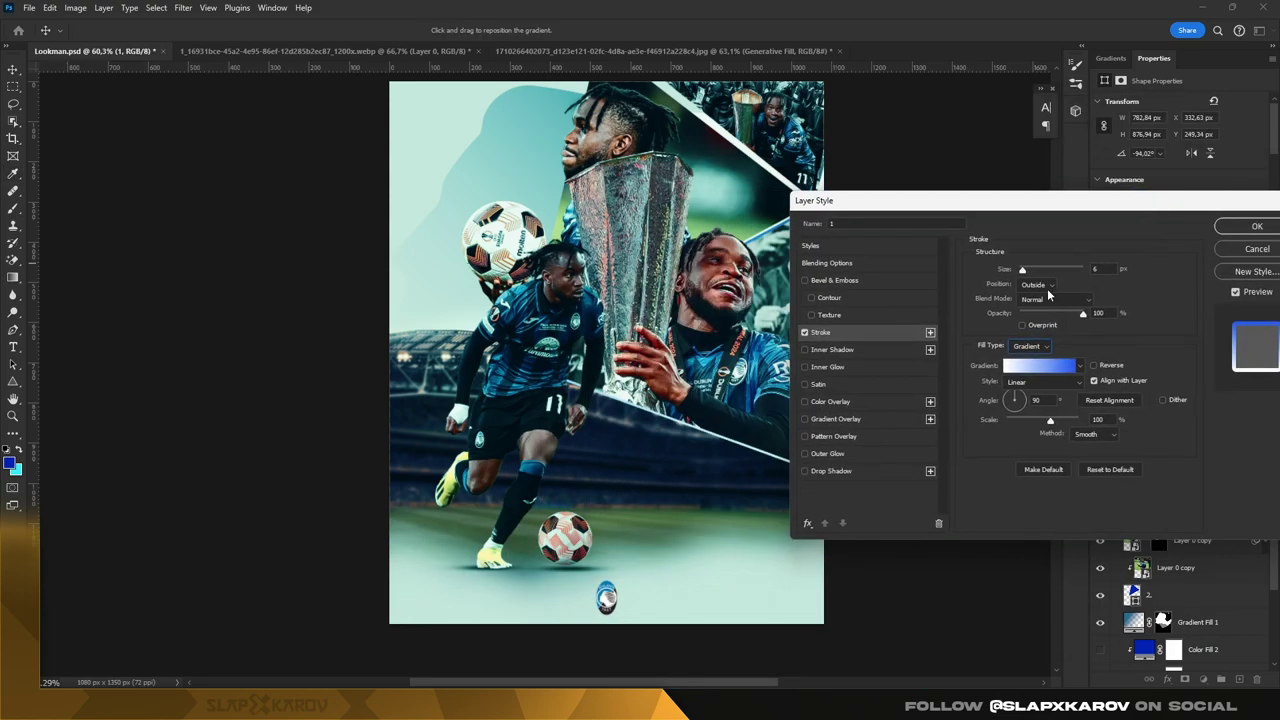
Preview stroke blend modes, then make the stroke solid white at 10 px.
click(1068, 299)
click(1055, 382)
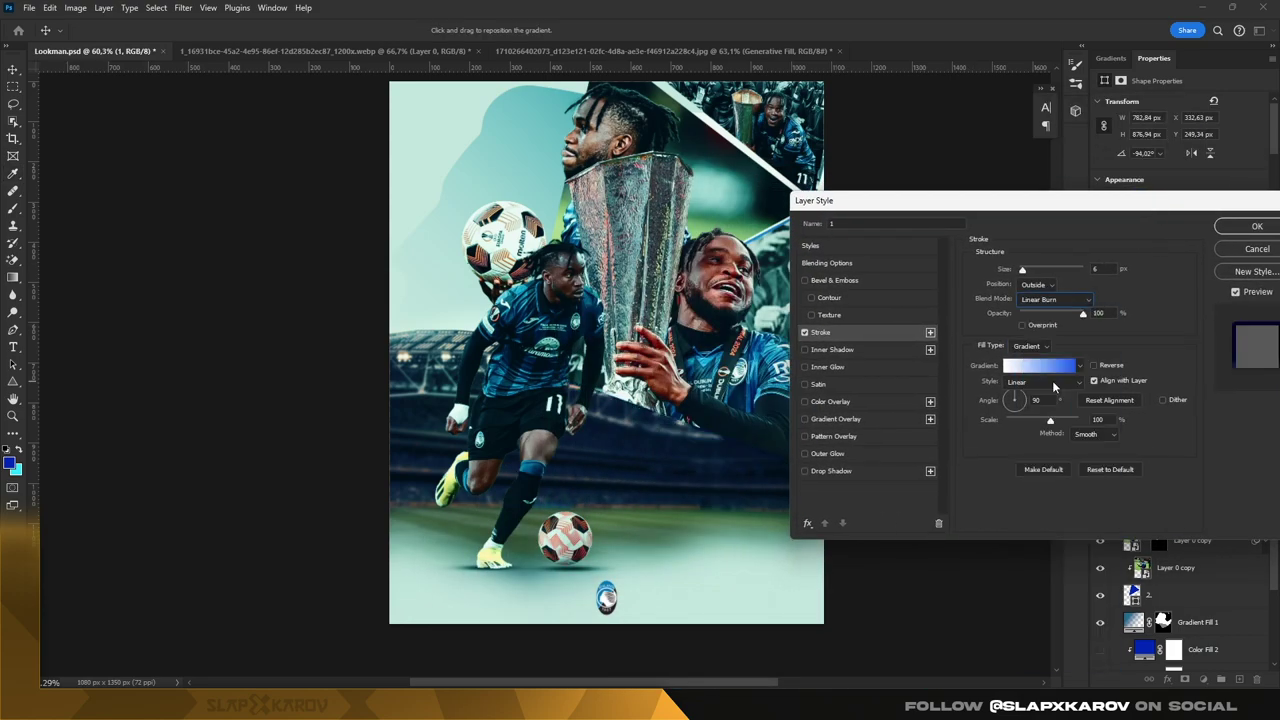
key(Down)
key(Down)
key(Down)
key(Down)
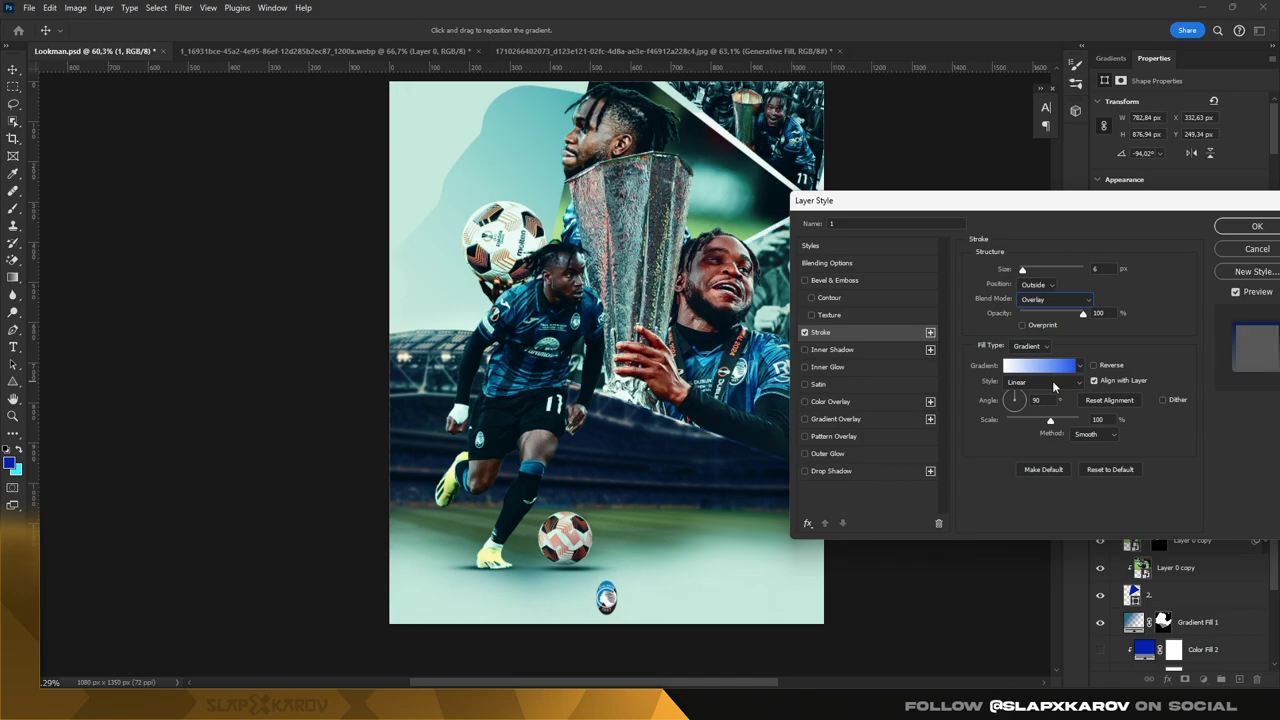
key(Down)
key(Down)
key(Down)
key(Down)
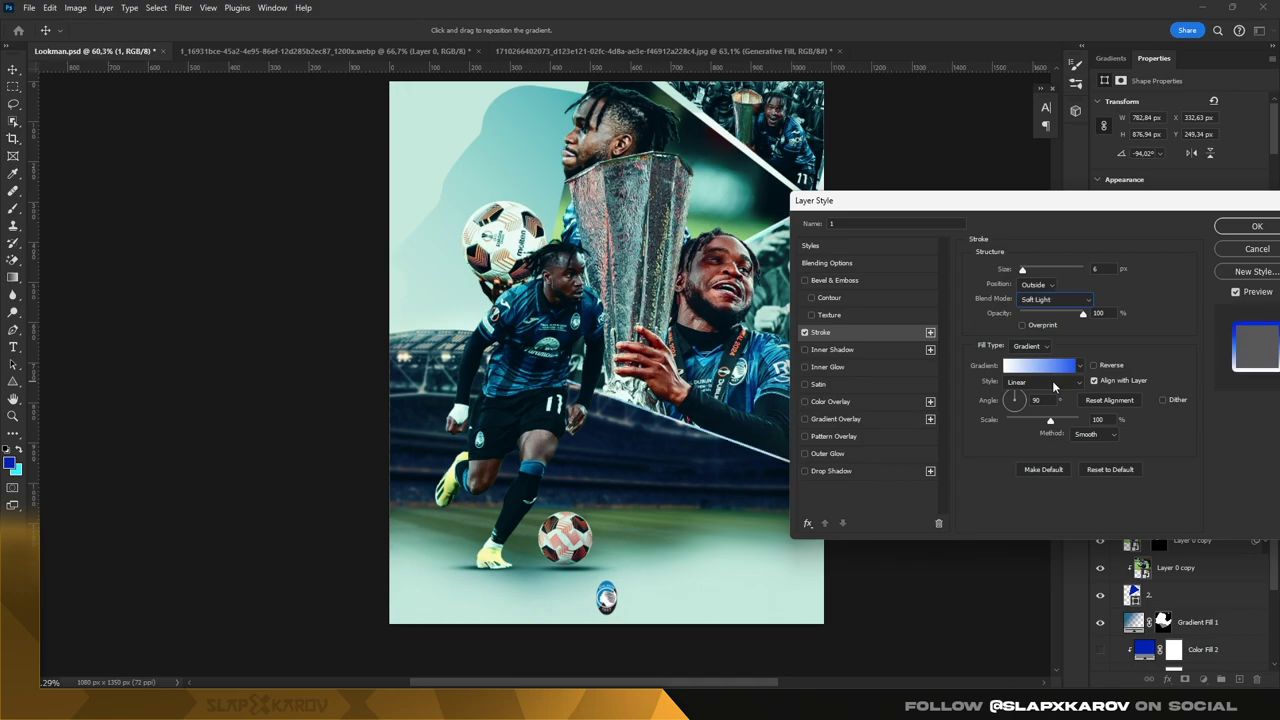
key(Down)
click(1030, 345)
click(1025, 358)
click(1000, 364)
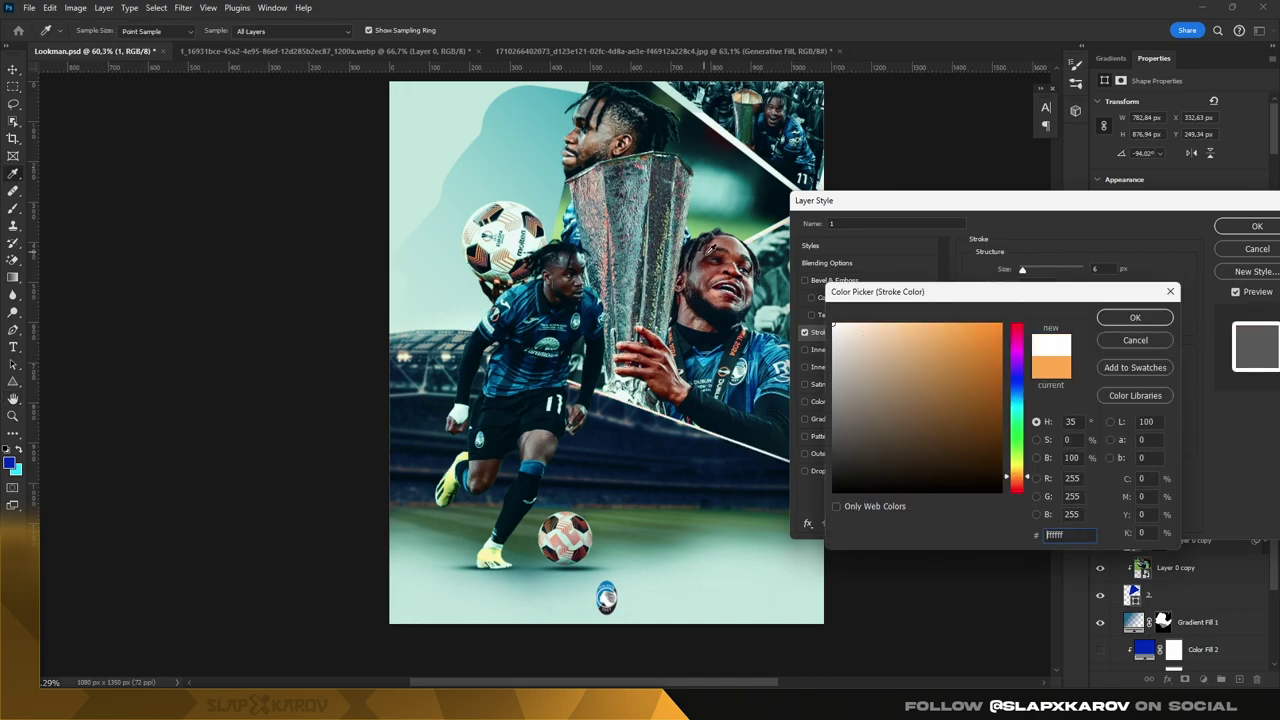
click(1123, 323)
drag(1022, 270, 1027, 272)
text(1)
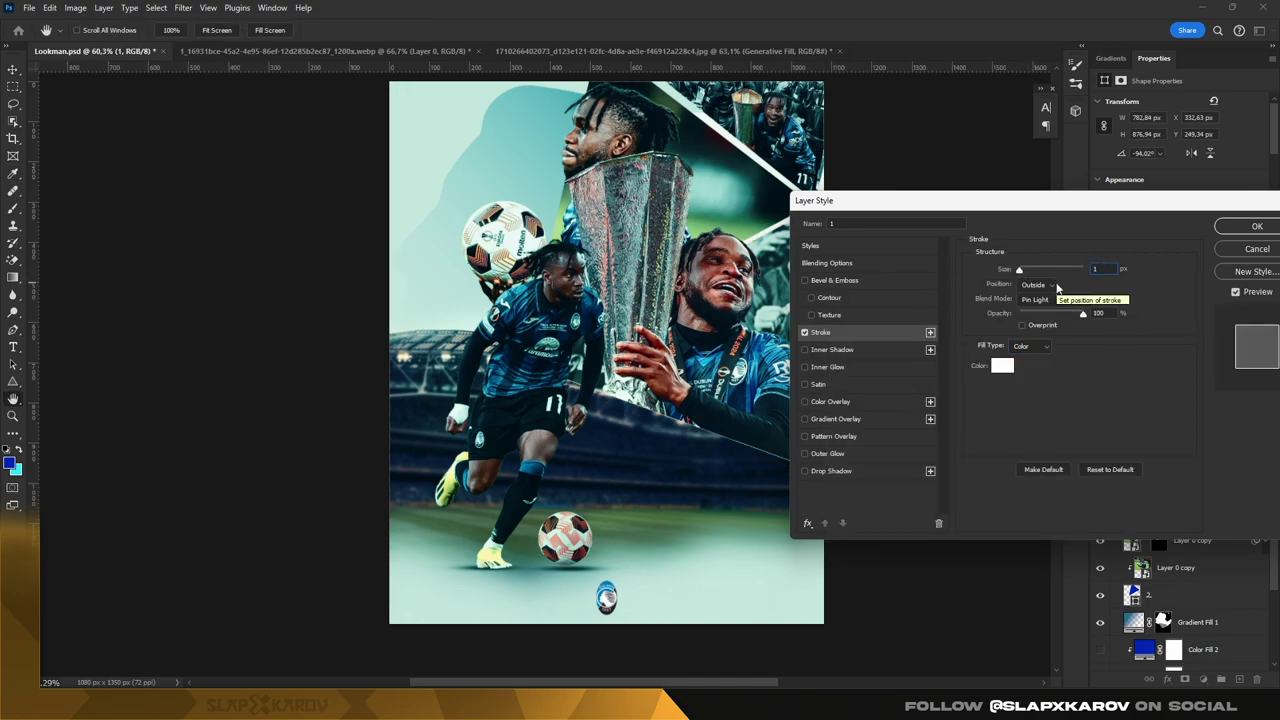
key(Return)
Set the panel's white stroke blend mode to Overlay.
double_click(1230, 412)
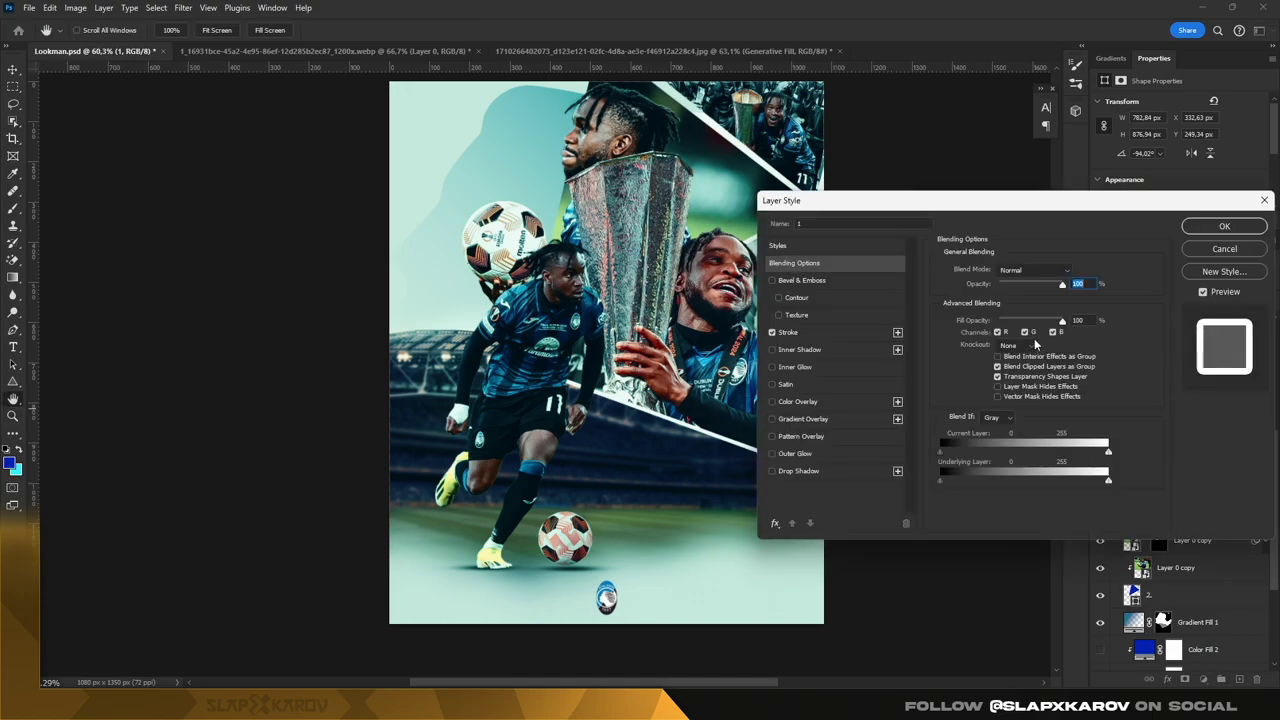
click(788, 332)
click(1020, 299)
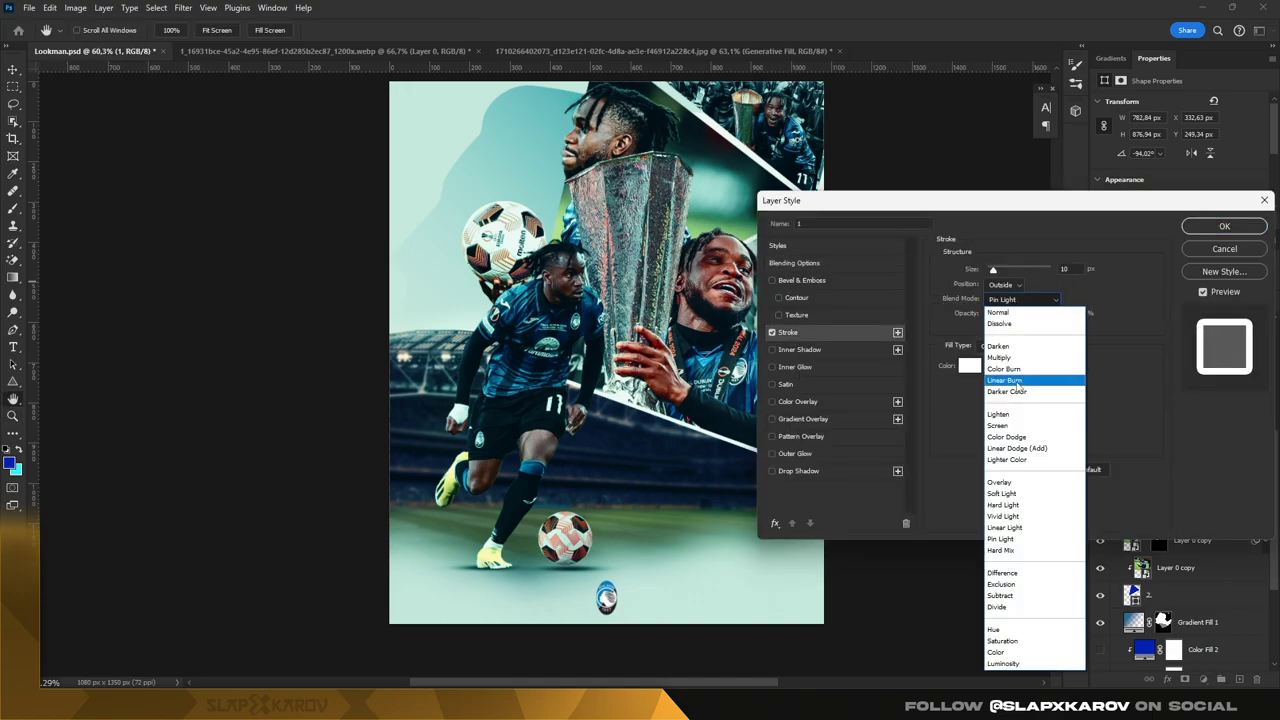
click(1018, 387)
key(Down)
key(Down)
key(Down)
key(Down)
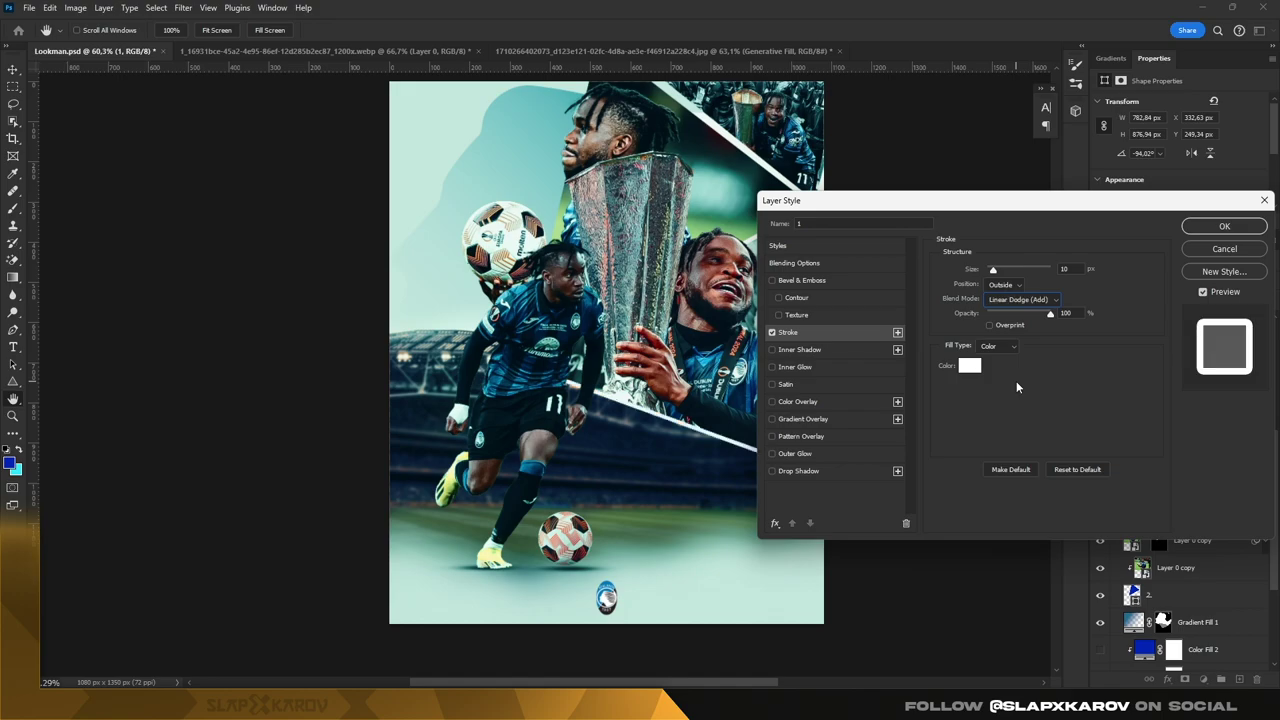
key(Down)
key(Down)
key(Down)
key(Down)
key(Up)
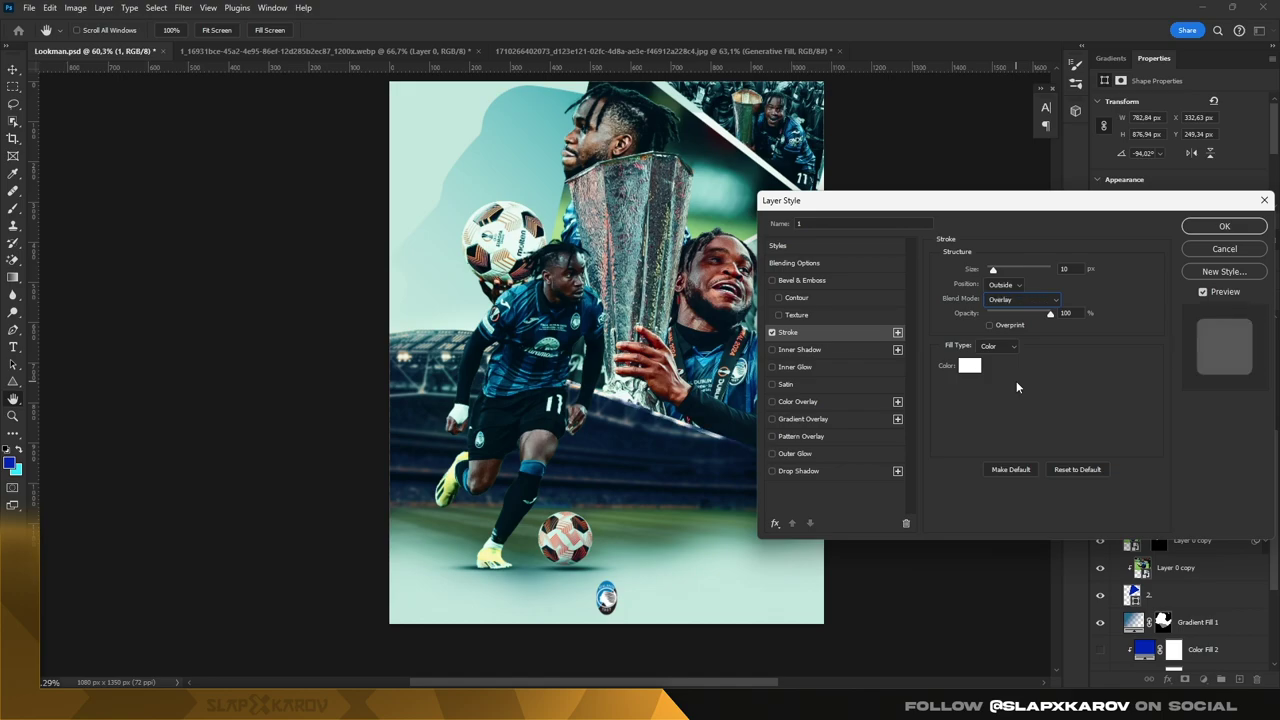
click(1208, 232)
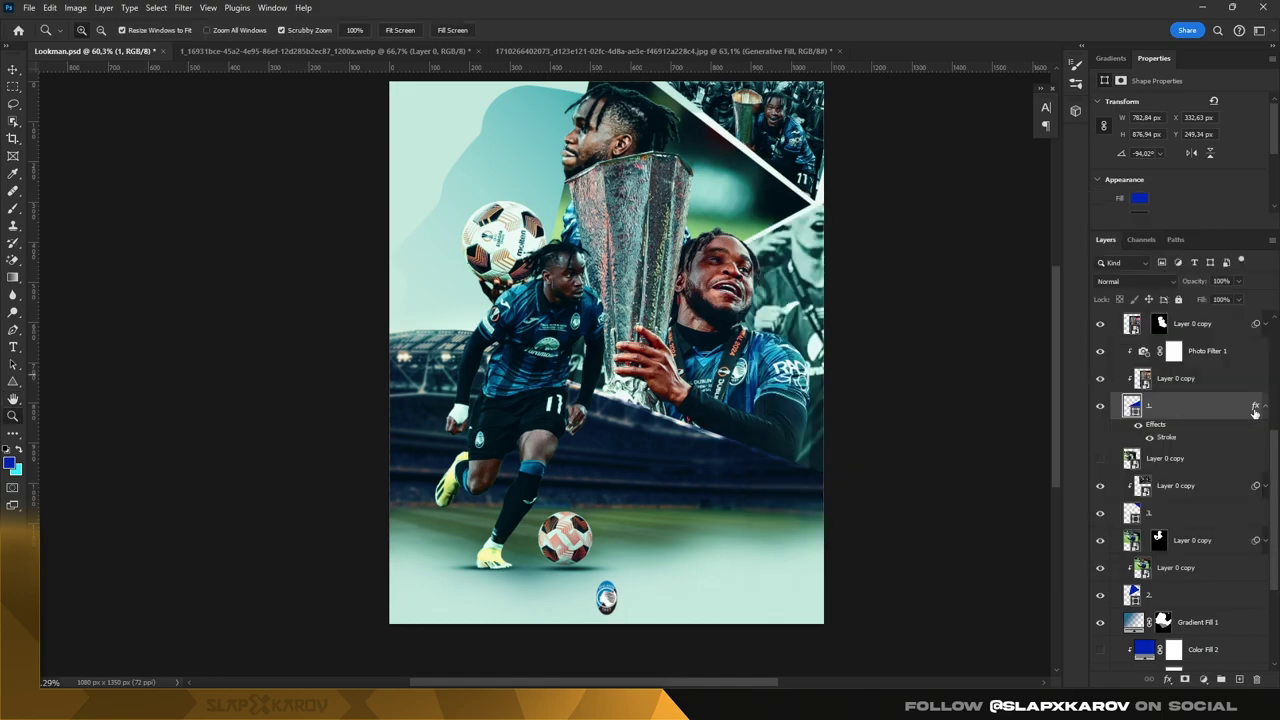
Copy the stroke effect onto panel layers 3 and 2.
drag(1225, 518, 1228, 514)
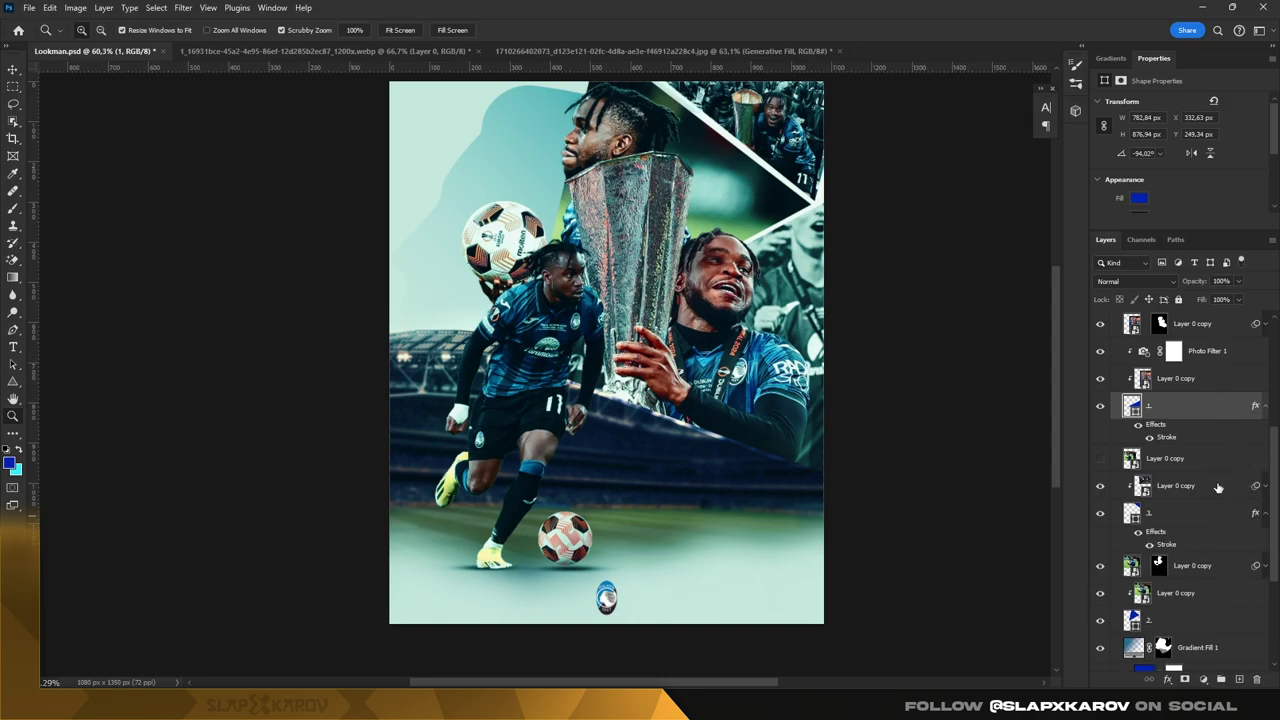
scroll(1218, 487, down, 1)
scroll(1216, 488, down, 1)
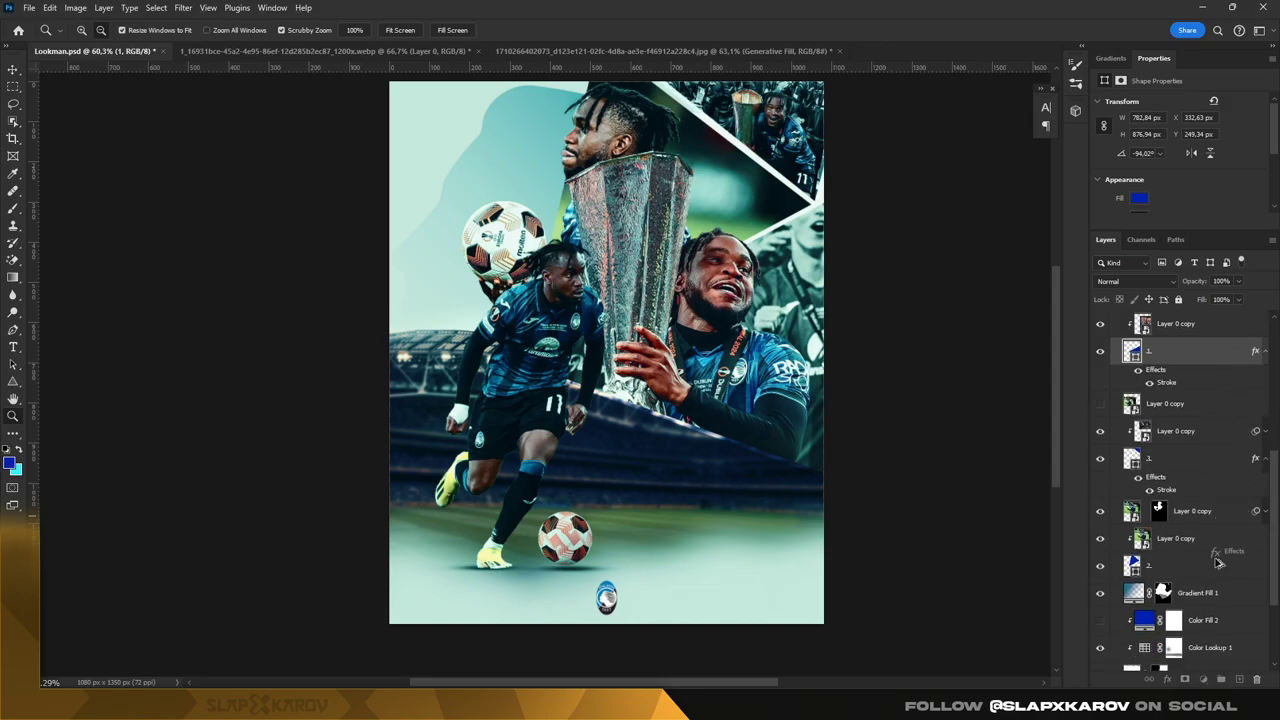
drag(1218, 563, 1216, 565)
scroll(576, 184, up, 5)
scroll(576, 184, down, 5)
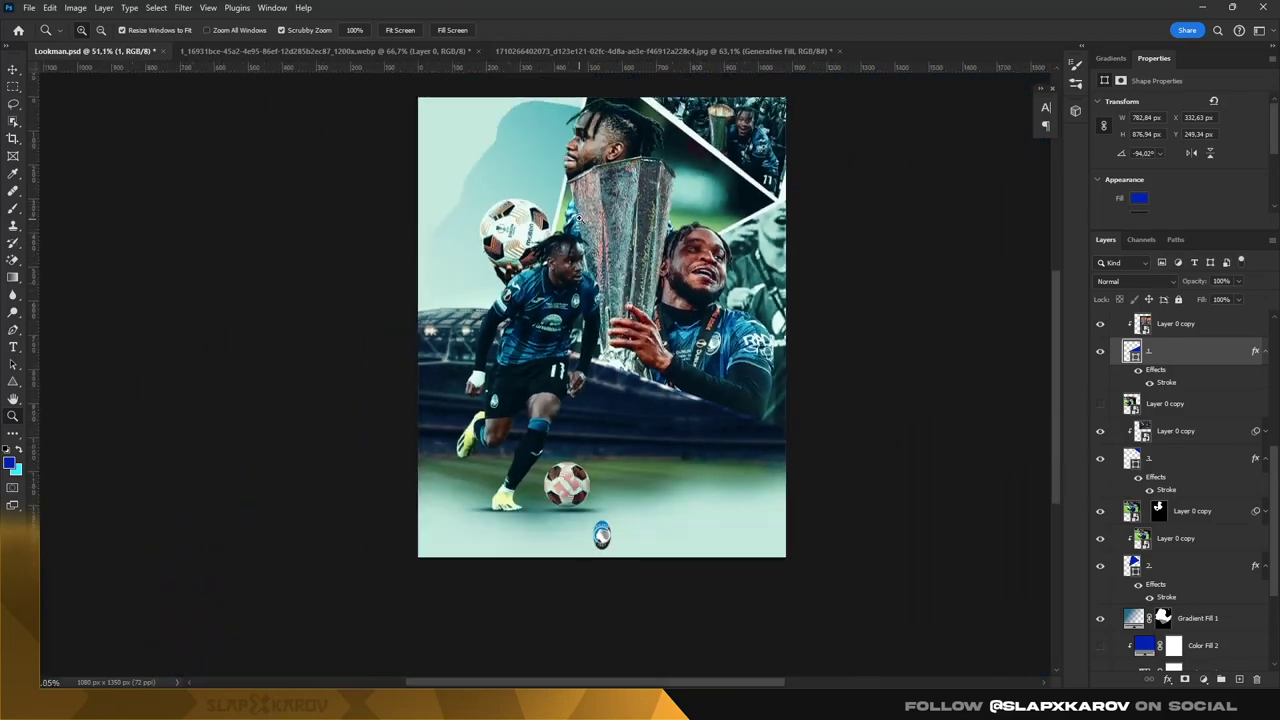
scroll(576, 184, up, 6)
scroll(576, 184, down, 4)
Try different blend modes on layer 2's stroke, settling on Hue.
click(1108, 460)
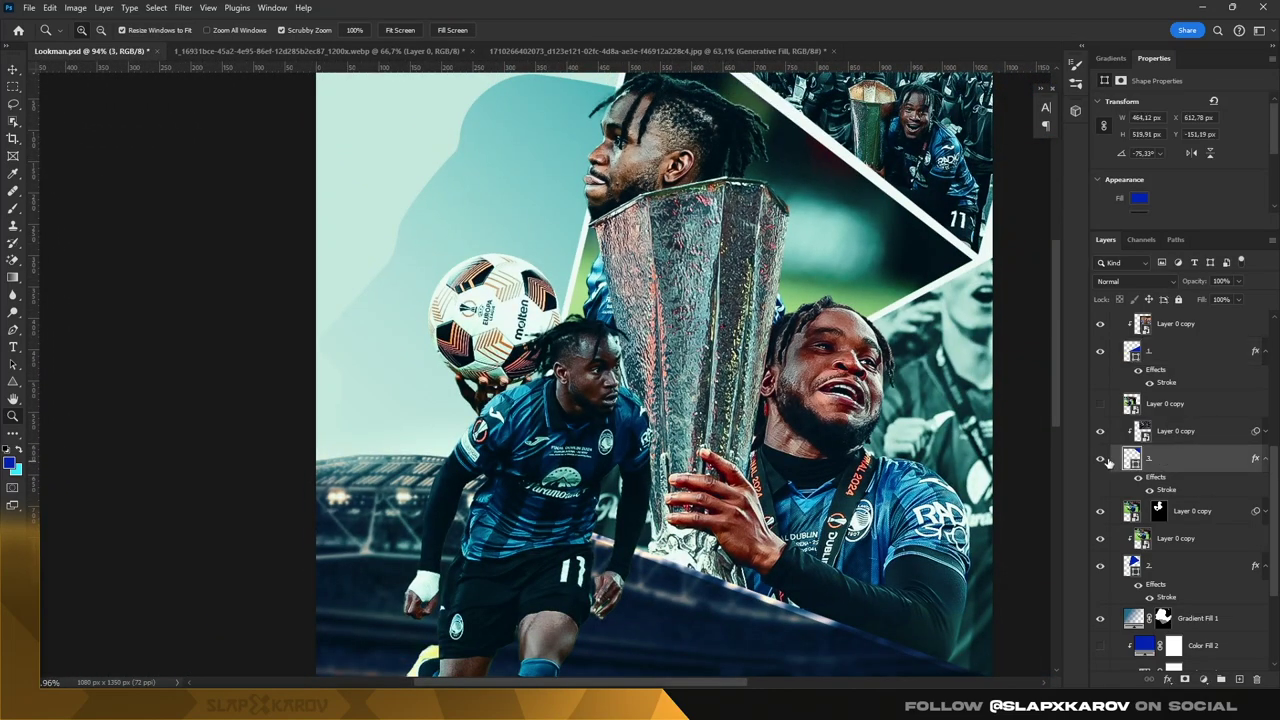
click(1190, 565)
double_click(1233, 568)
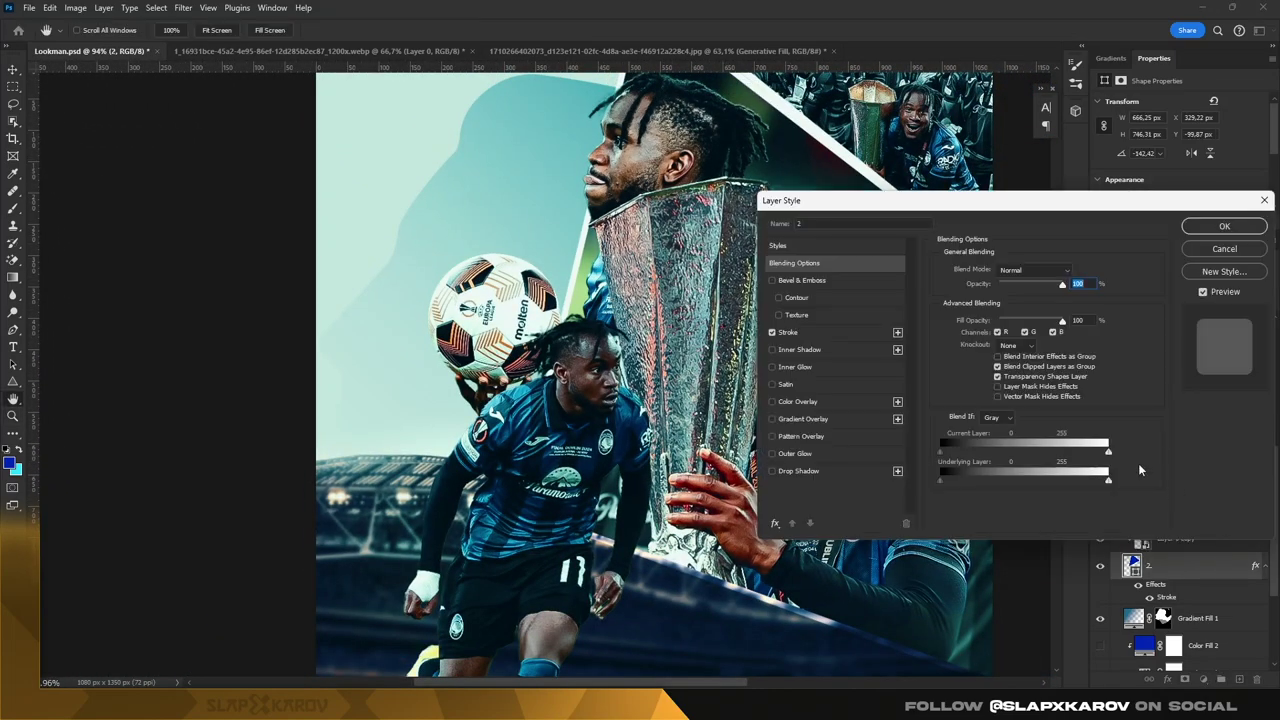
click(788, 332)
click(1020, 299)
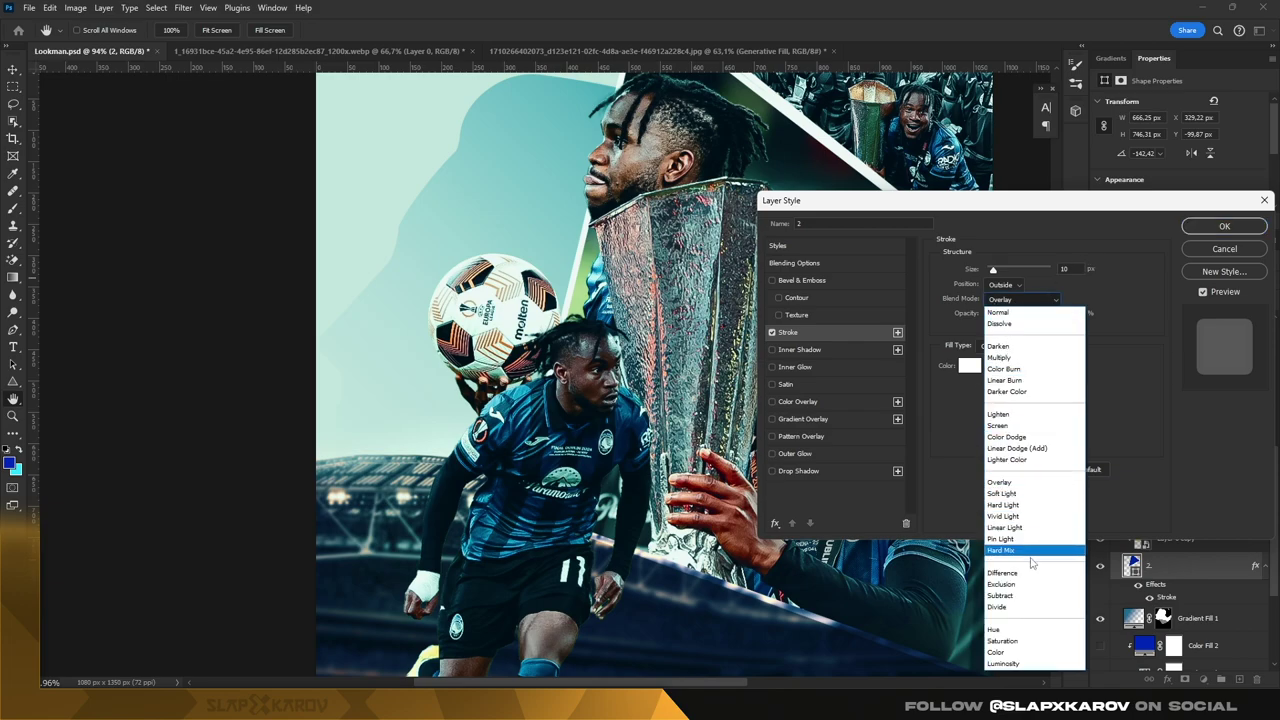
click(1031, 505)
key(Down)
key(Down)
key(Down)
key(Down)
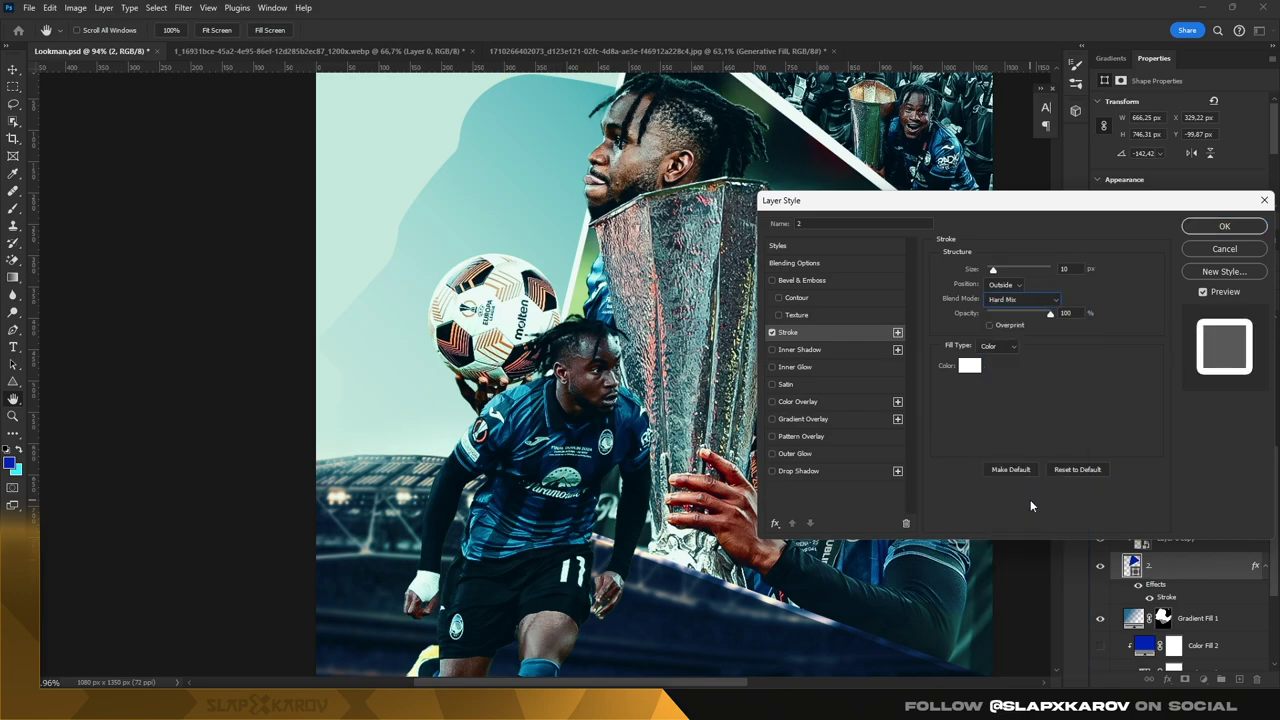
key(Down)
key(Down)
key(Down)
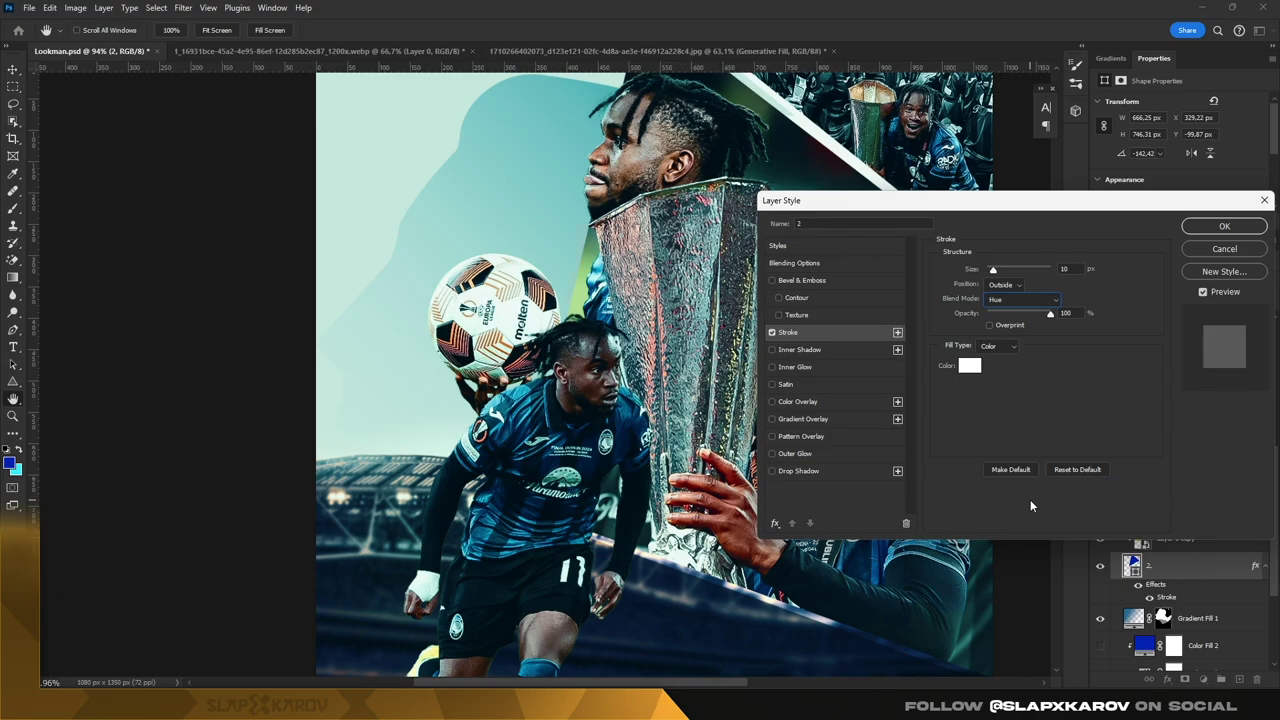
click(1227, 234)
key(z)
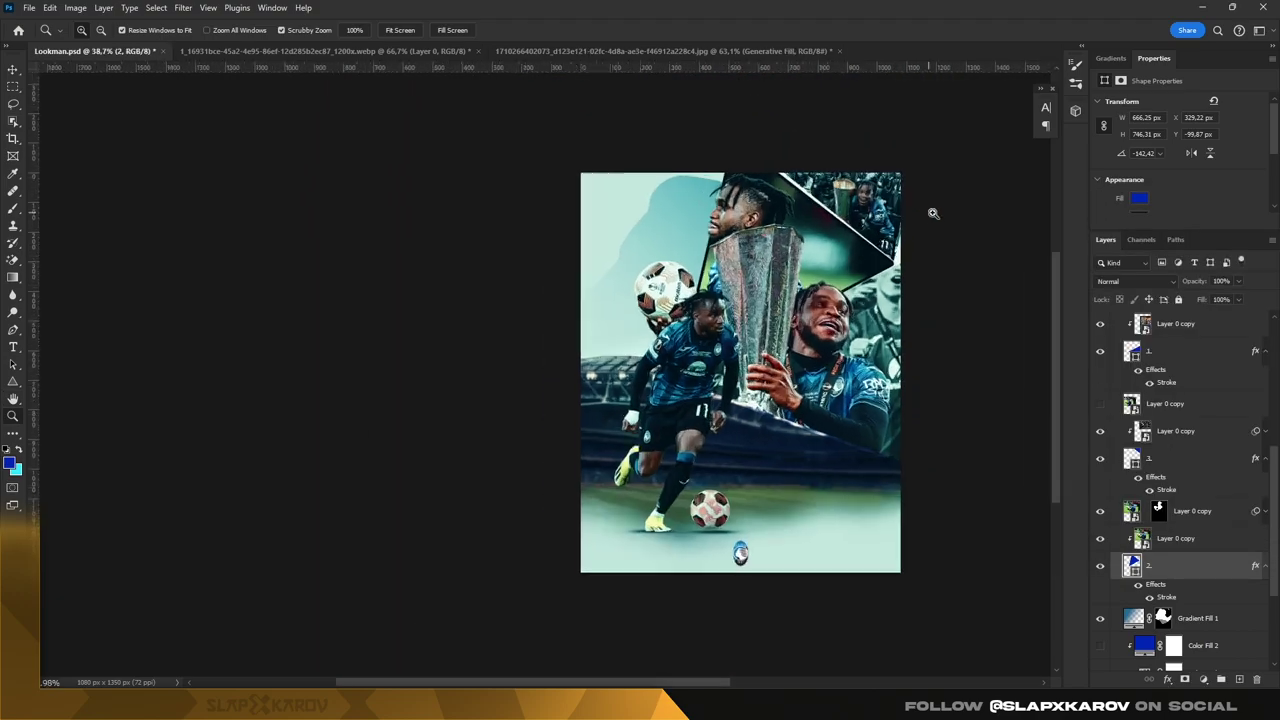
mouse_move(929, 209)
mouse_down()
mouse_move(931, 274)
mouse_move(895, 314)
mouse_move(905, 319)
mouse_up()
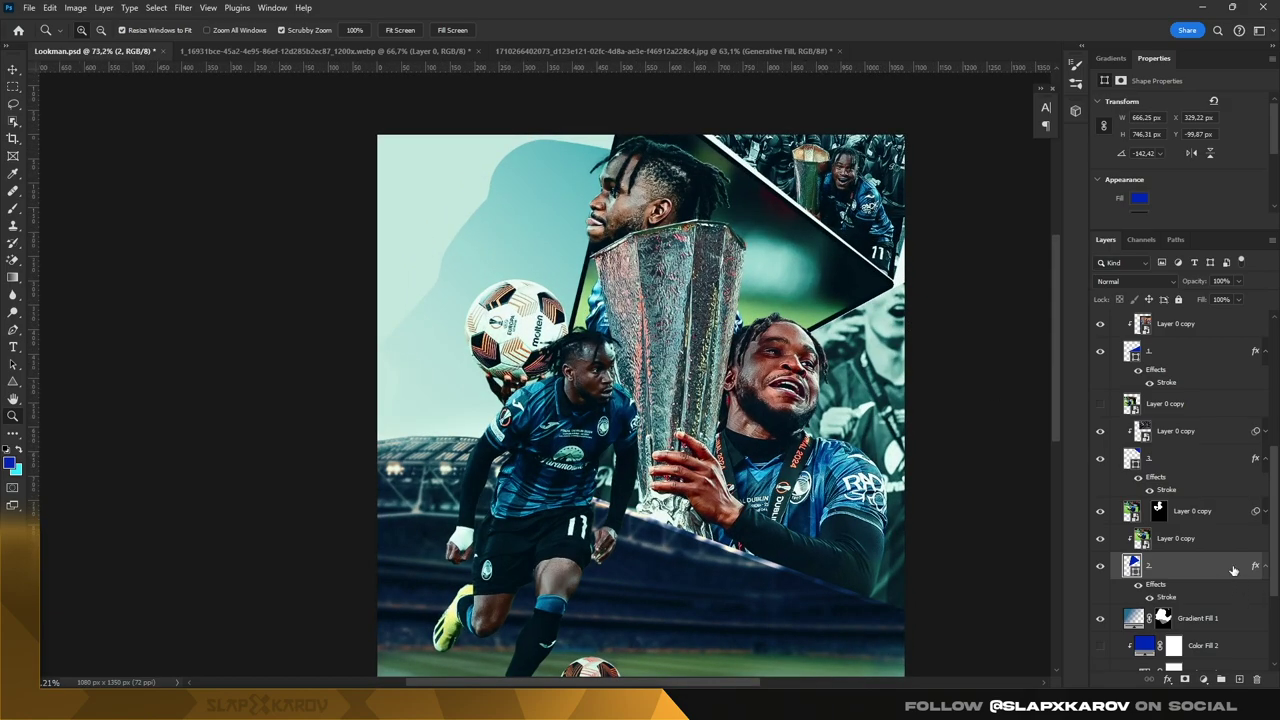
Recolour layer 2's stroke to dark navy blue #173f7b sampled from the poster.
double_click(1233, 570)
click(790, 332)
click(979, 366)
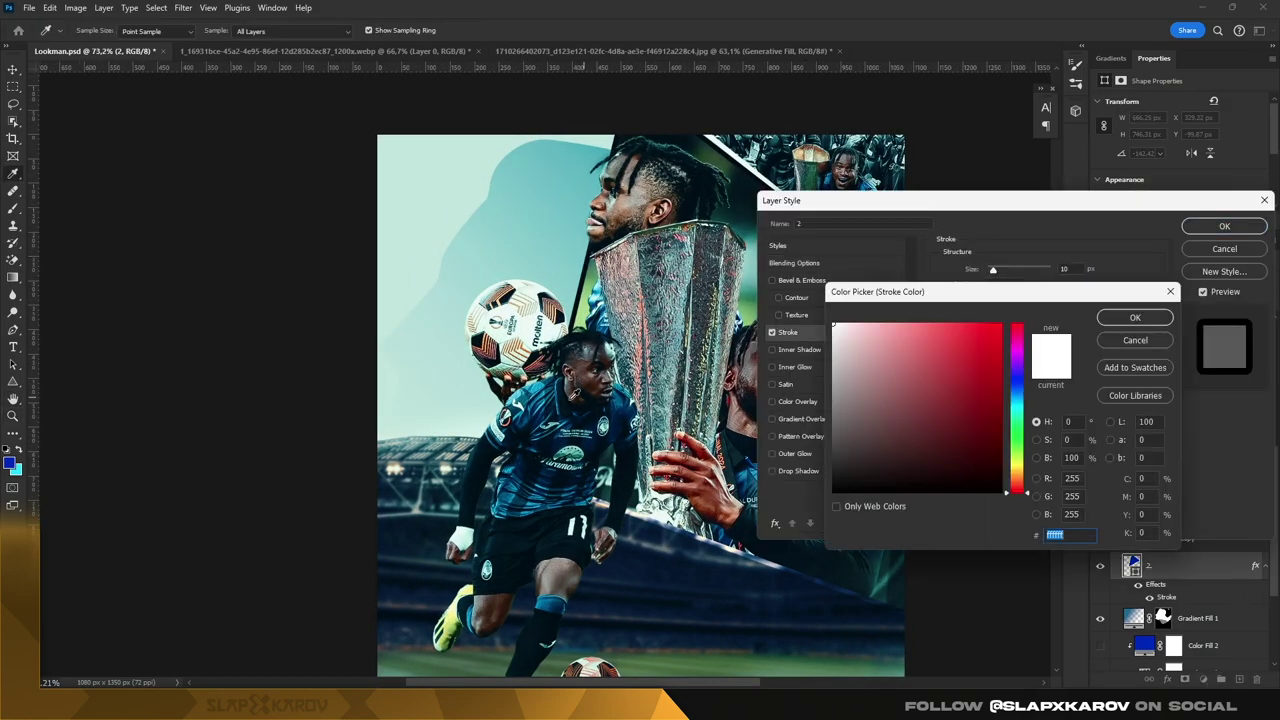
click(575, 395)
drag(903, 390, 956, 470)
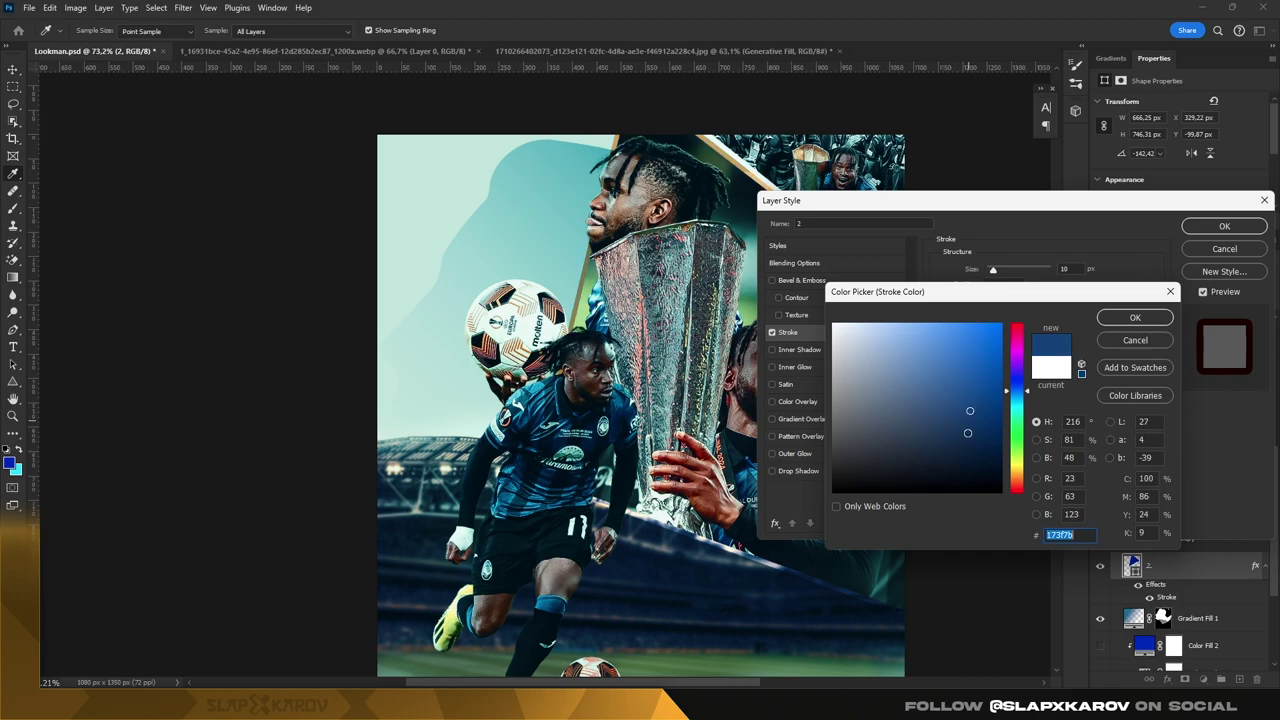
click(1133, 318)
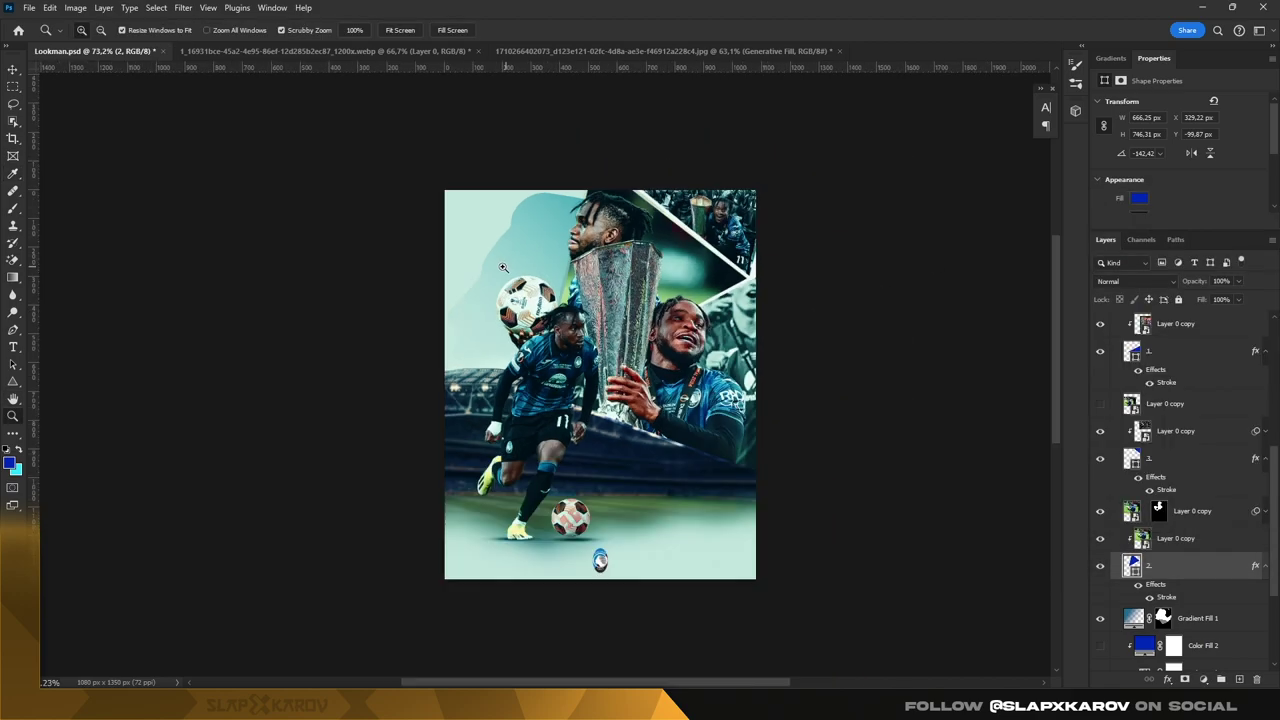
scroll(1180, 500, down, 5)
click(1101, 466)
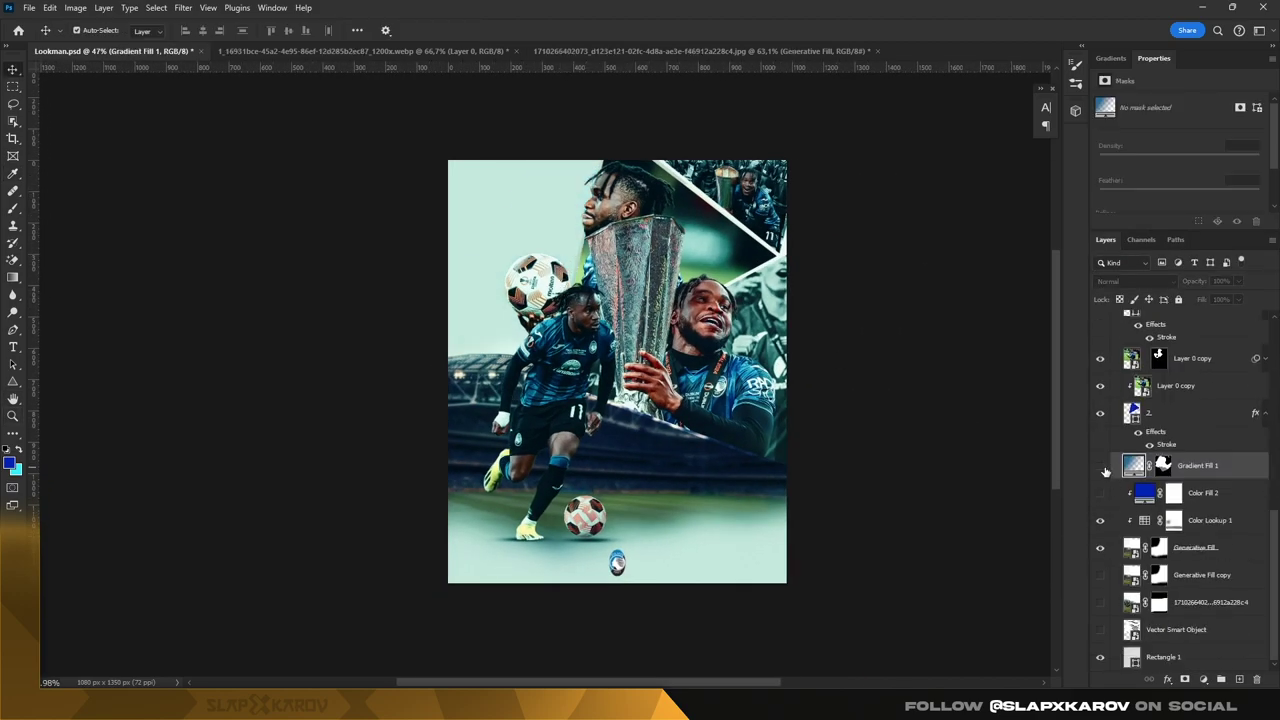
click(1101, 466)
click(1101, 466)
click(1101, 466)
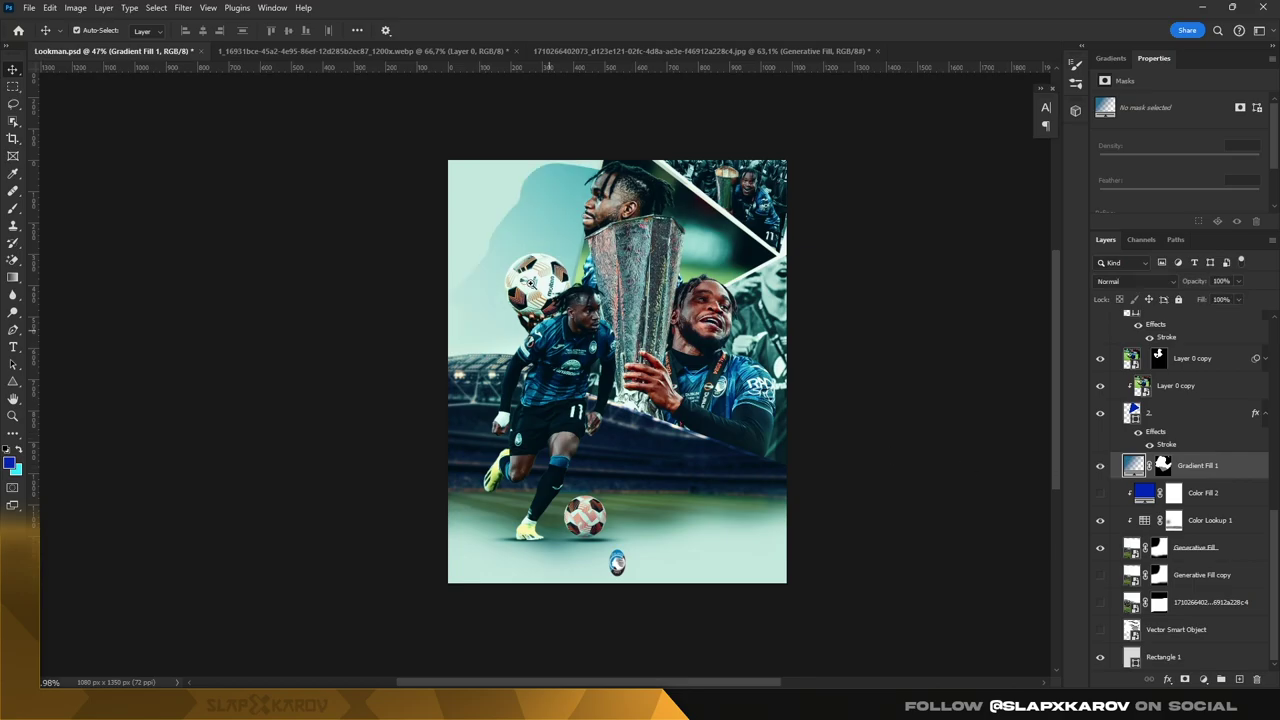
key(z)
drag(800, 400, 1088, 458)
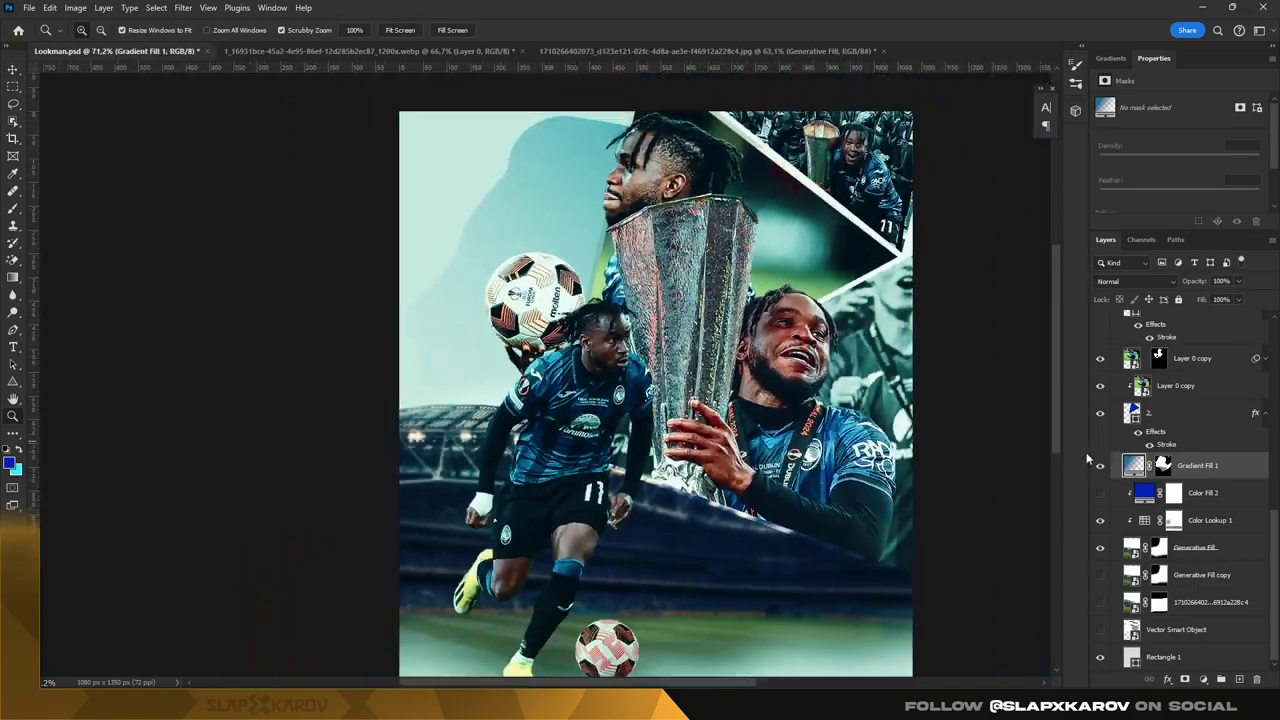
click(1101, 466)
click(1101, 466)
click(1101, 466)
click(1101, 466)
mouse_move(516, 167)
mouse_down()
mouse_move(515, 196)
mouse_move(451, 134)
mouse_up()
key(ctrl+t)
key(ctrl+z)
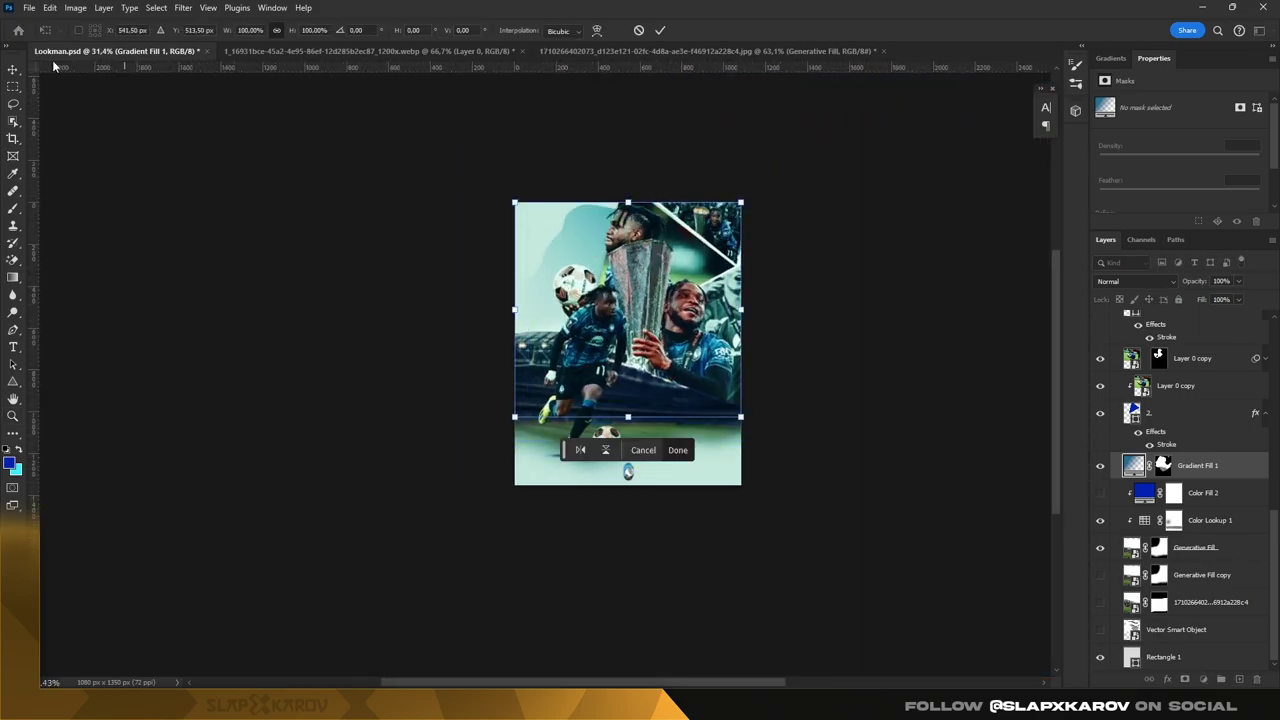
key(Return)
key(z)
click(727, 212)
click(727, 212)
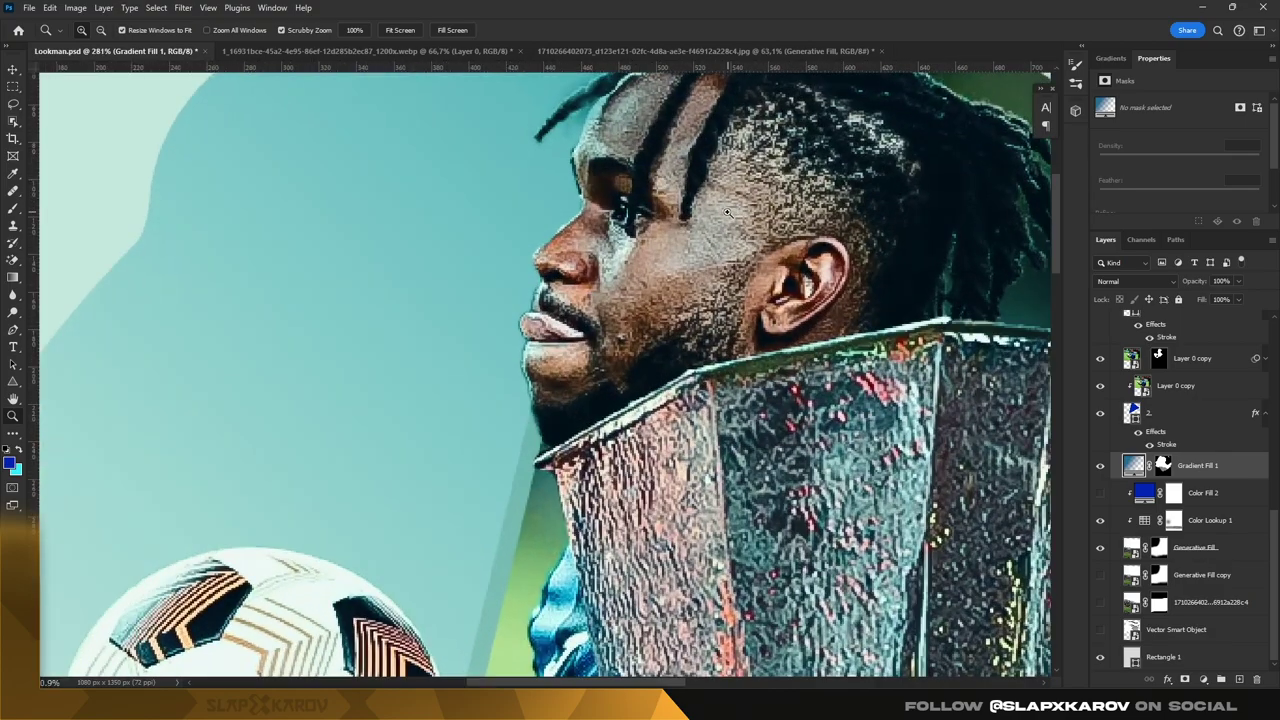
mouse_move(727, 212)
mouse_down()
mouse_move(663, 461)
mouse_move(760, 461)
mouse_up()
Open the running player's smart object, zoom on his hand, and pick a smaller brush.
key(v)
click(1131, 323)
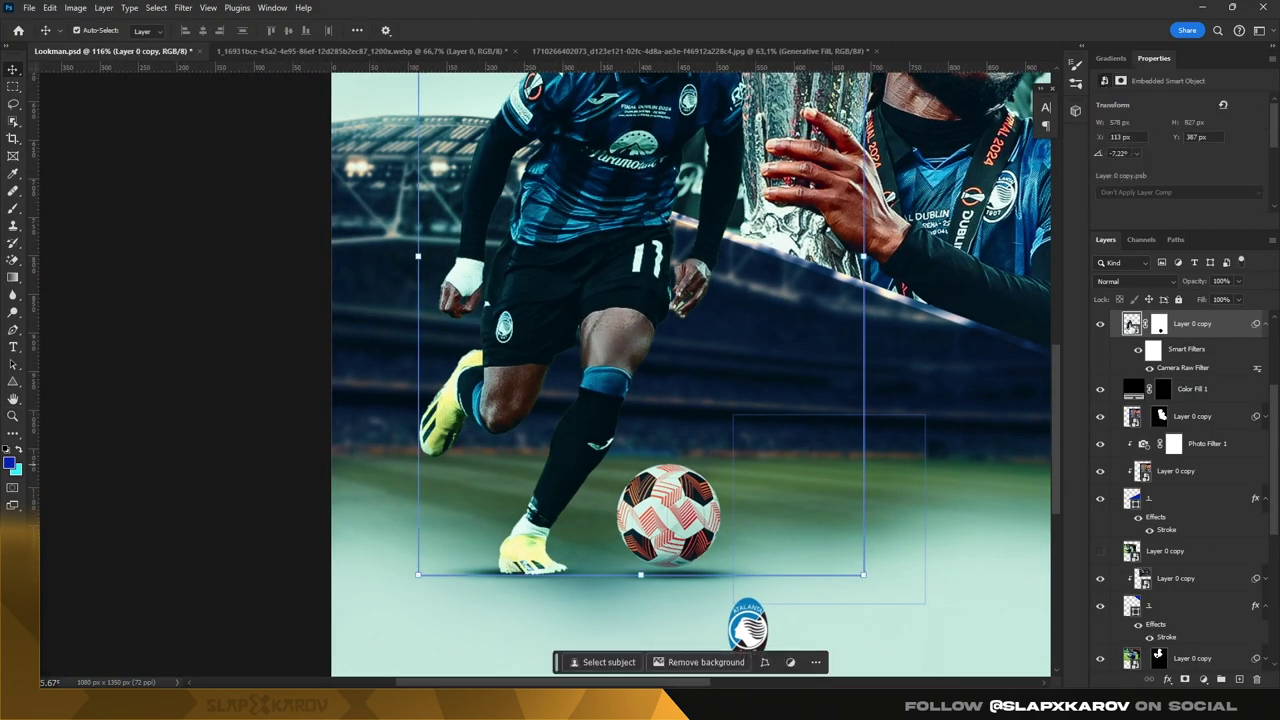
double_click(1131, 323)
key(z)
click(637, 434)
click(550, 441)
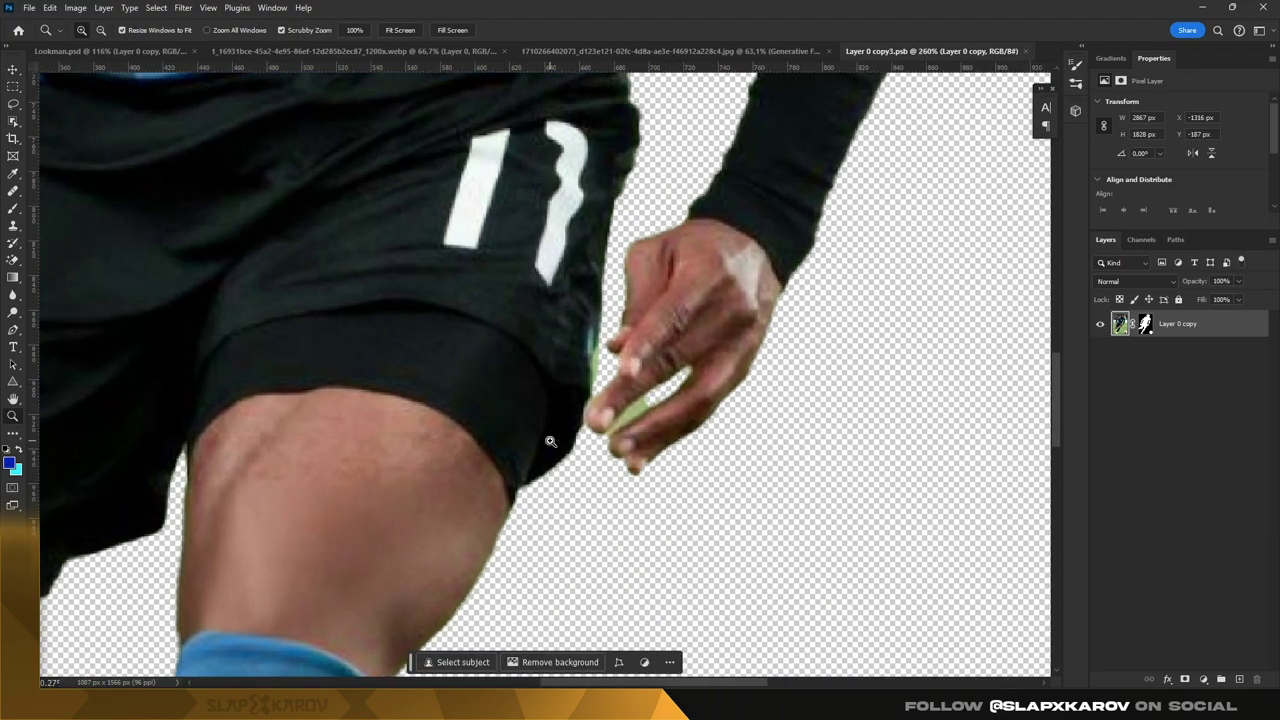
click(13, 207)
right_click(760, 440)
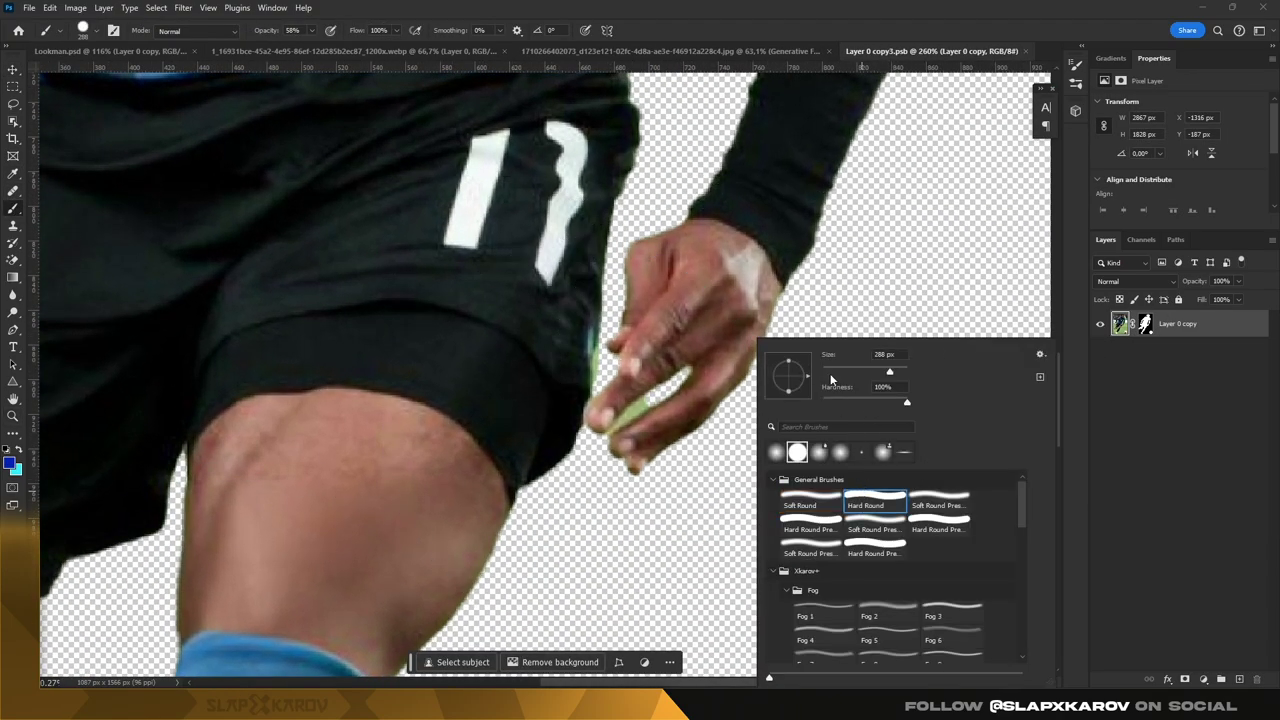
click(830, 373)
key(Return)
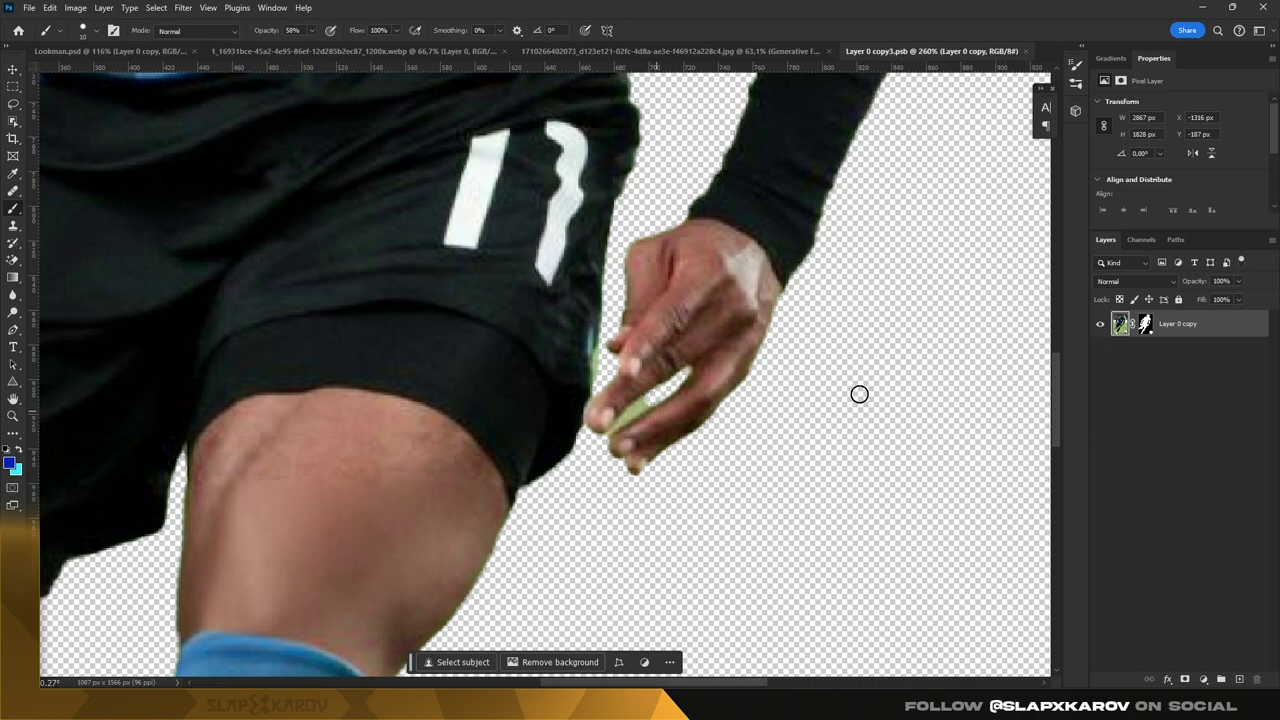
Paint the layer mask to remove the green fringe between the player's fingers.
key(ctrl+backslash)
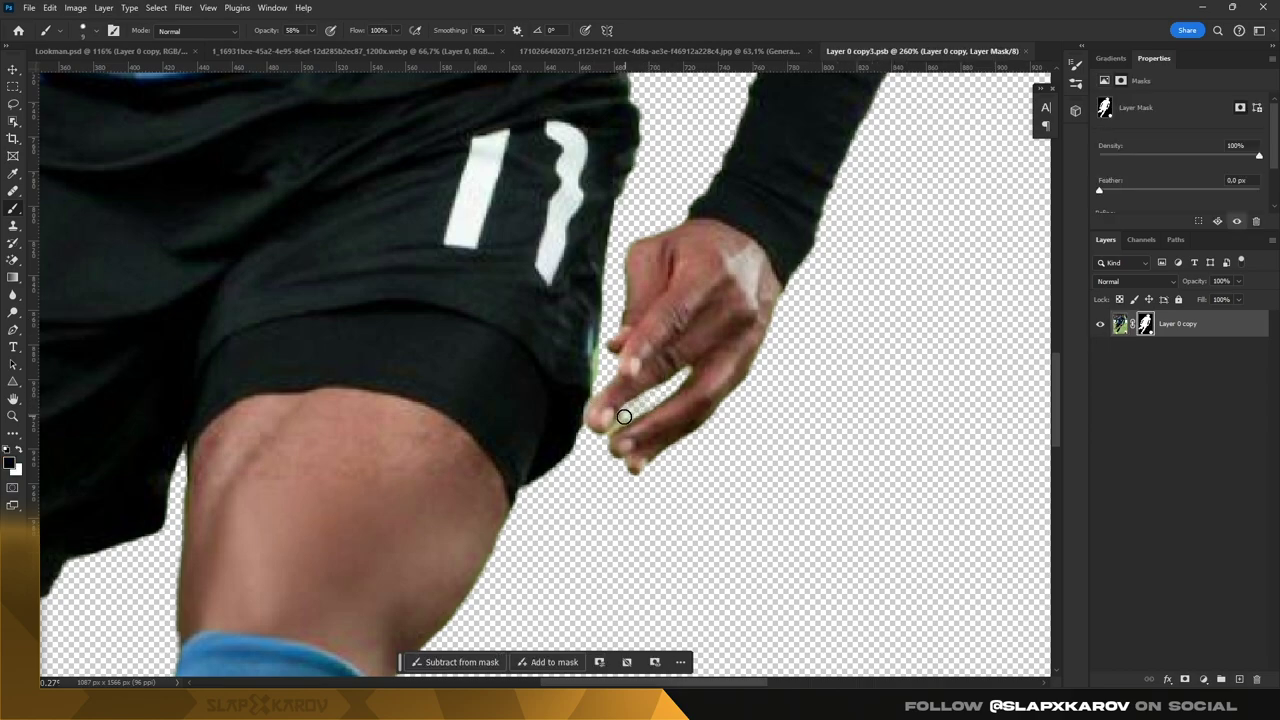
mouse_move(624, 416)
mouse_down()
mouse_move(640, 404)
mouse_move(604, 428)
mouse_up()
key(x)
key(ctrl+0)
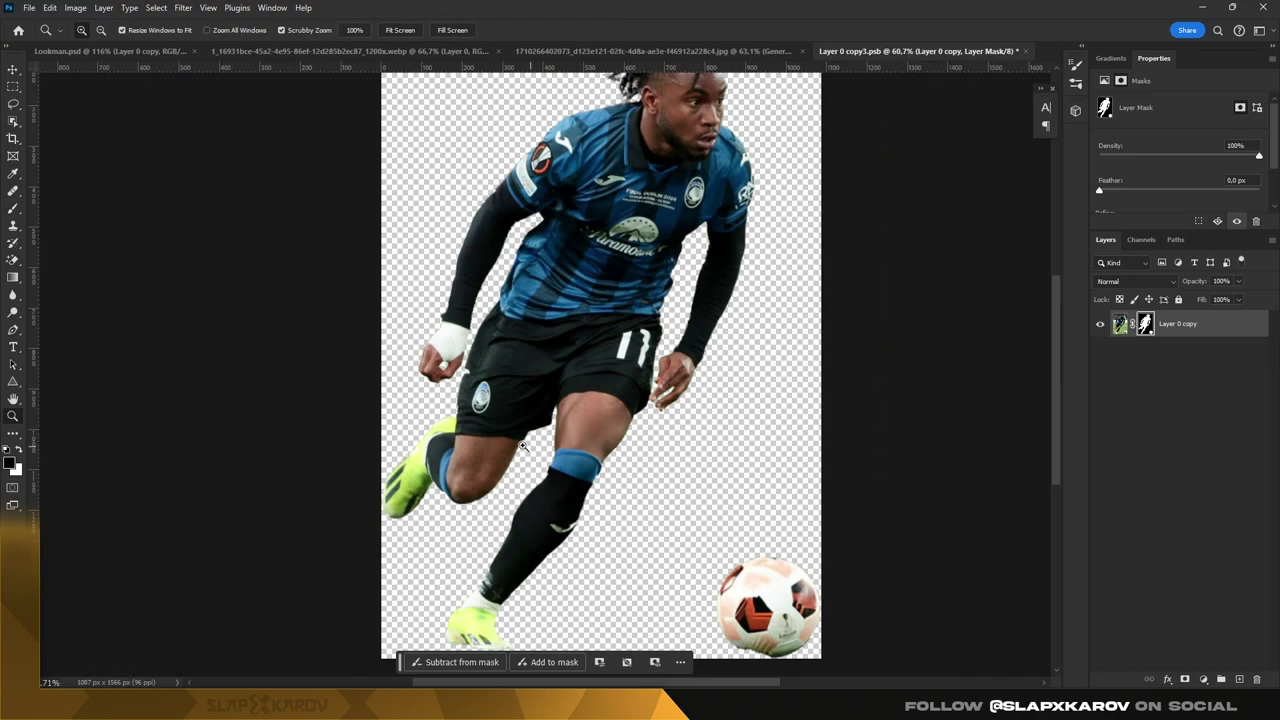
key(z)
click(483, 241)
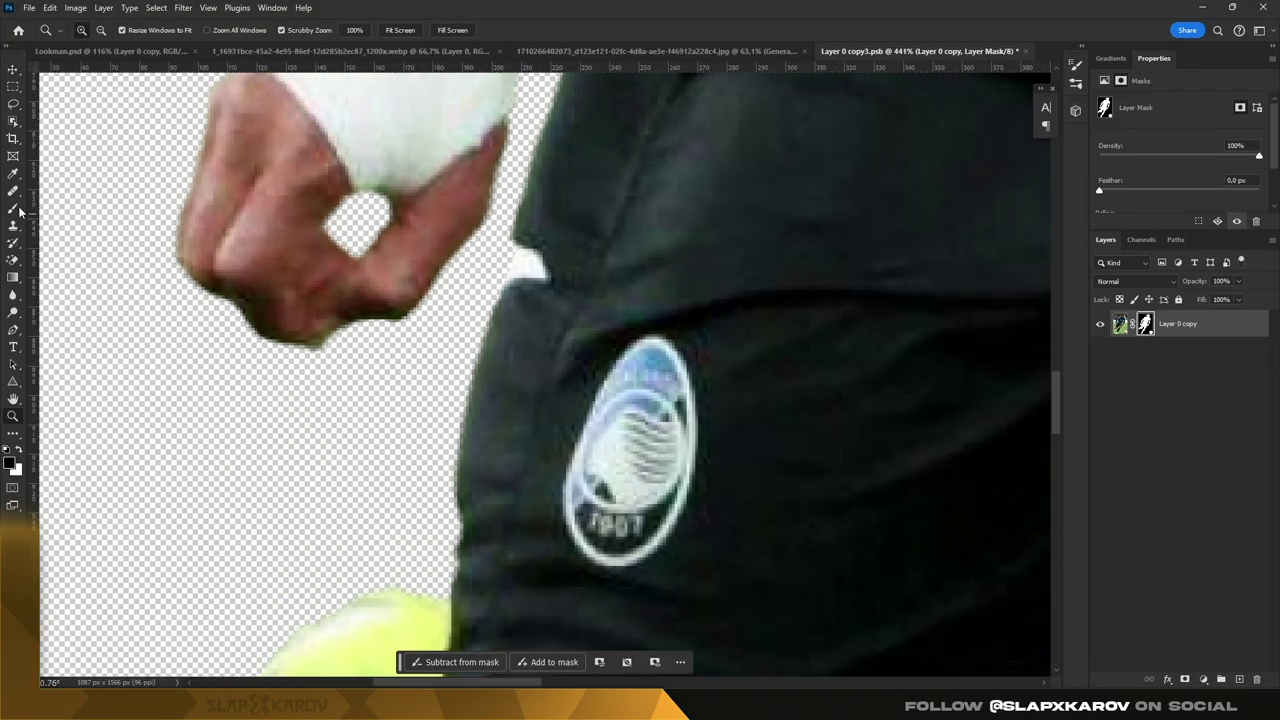
click(14, 209)
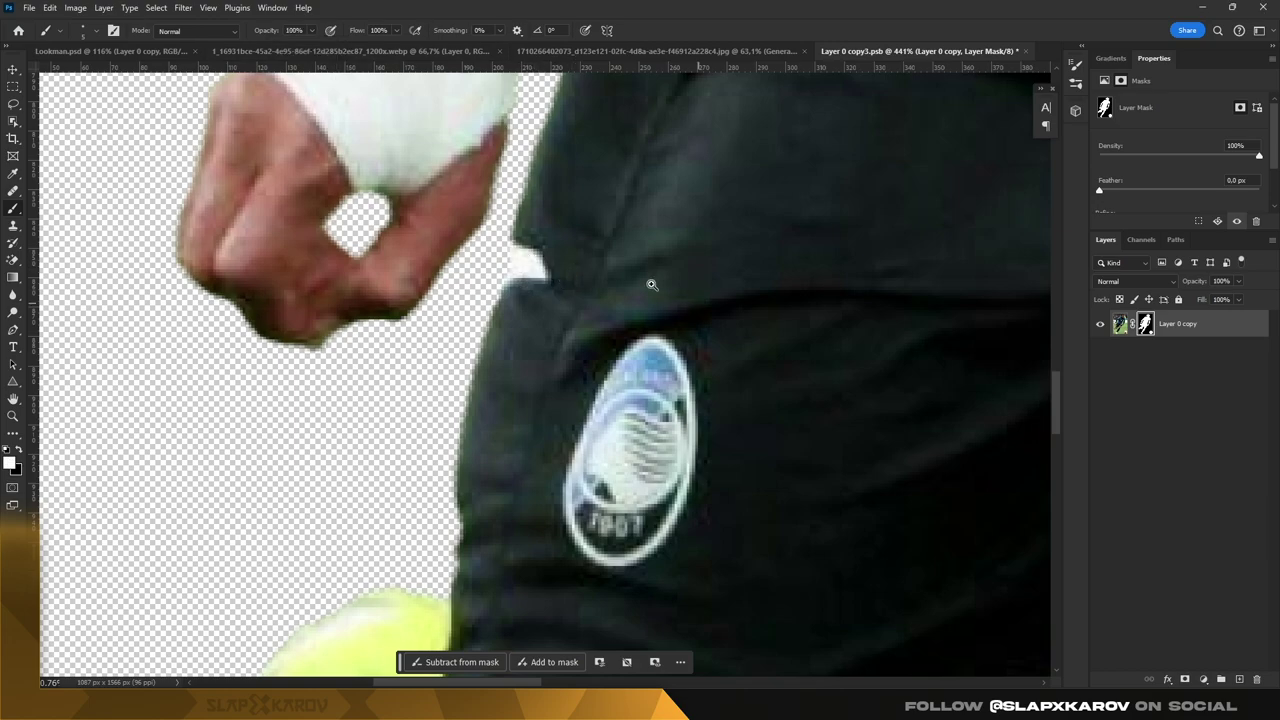
key(z)
drag(651, 285, 852, 350)
click(14, 209)
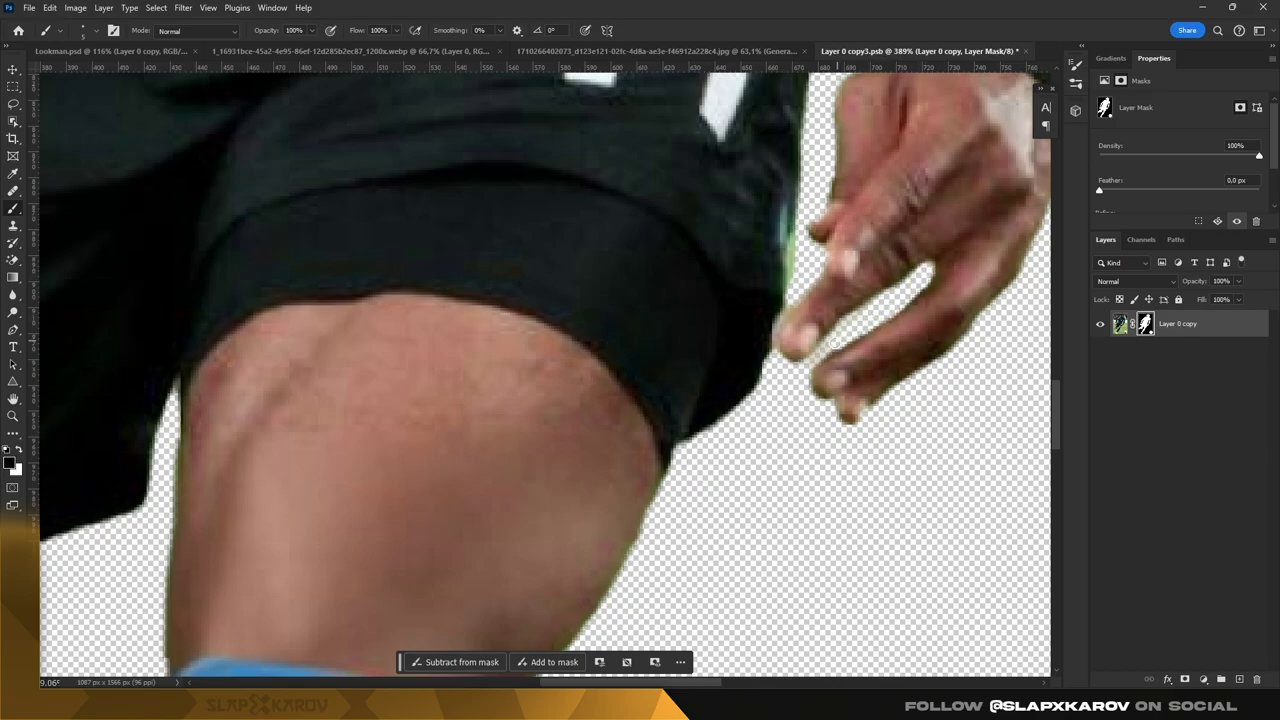
key(z)
mouse_move(859, 412)
mouse_down()
mouse_move(594, 316)
mouse_move(651, 160)
mouse_move(680, 160)
mouse_up()
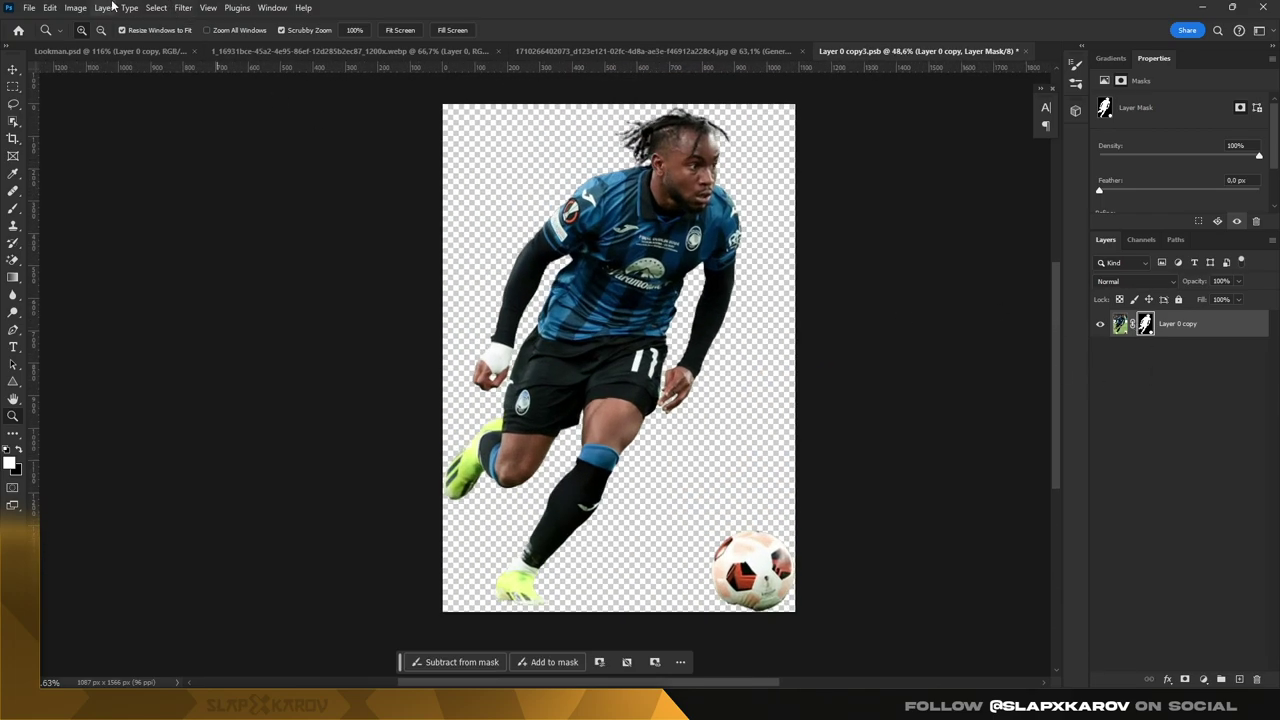
Apply a 0,2 px Minimum filter to the mask and save the smart object.
click(156, 7)
click(374, 351)
drag(616, 127, 874, 172)
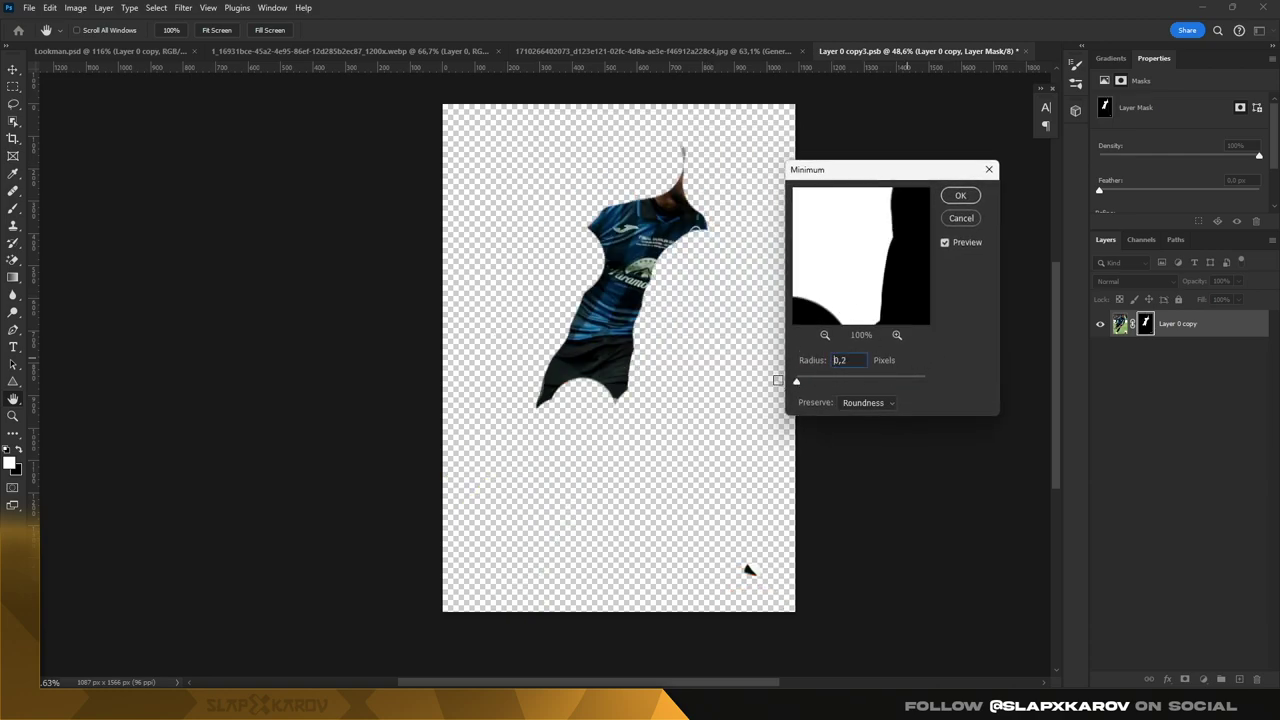
double_click(850, 361)
key(Return)
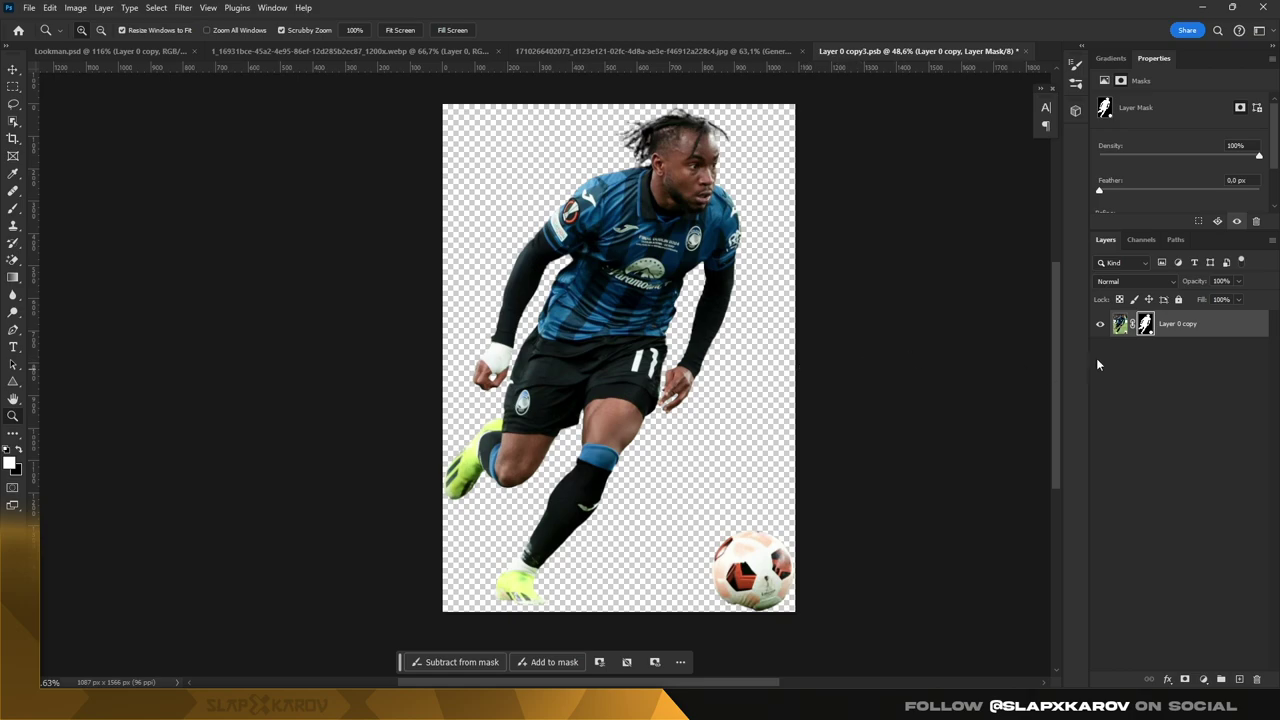
key(ctrl+s)
Return to the poster, zoom on the boot by the ball, and set a large, very soft round brush.
click(1025, 51)
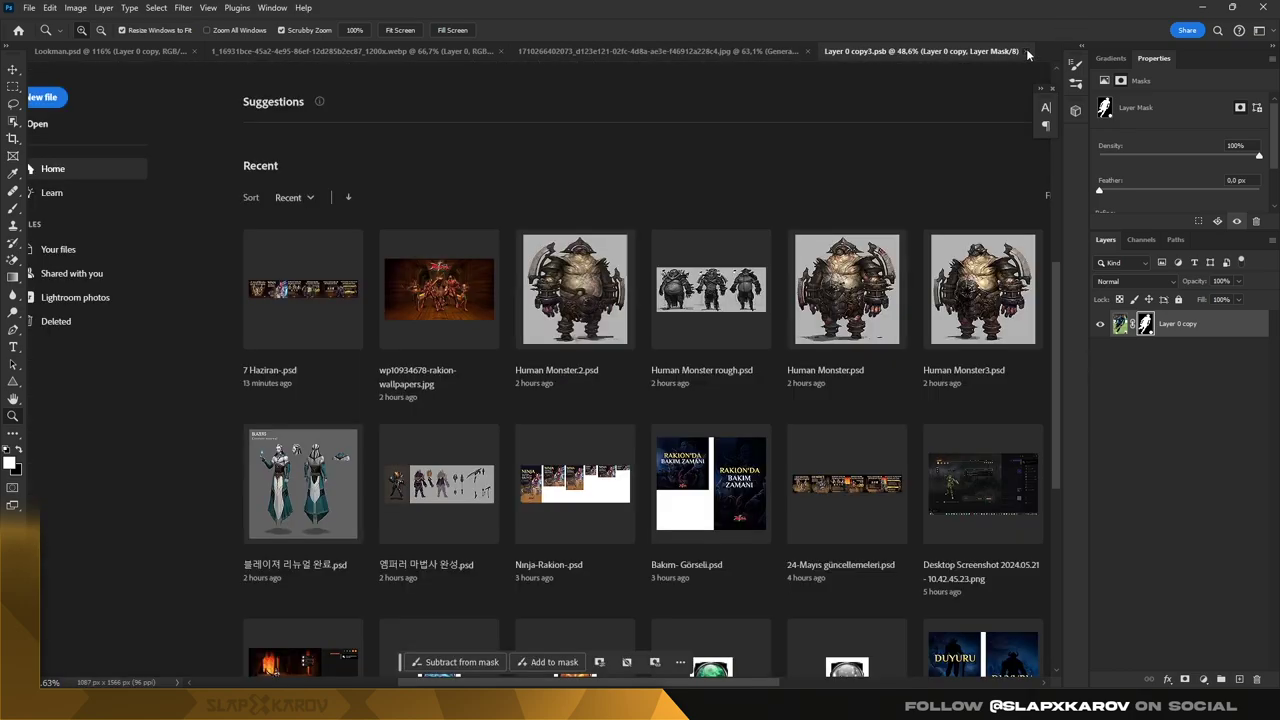
drag(428, 580, 1062, 463)
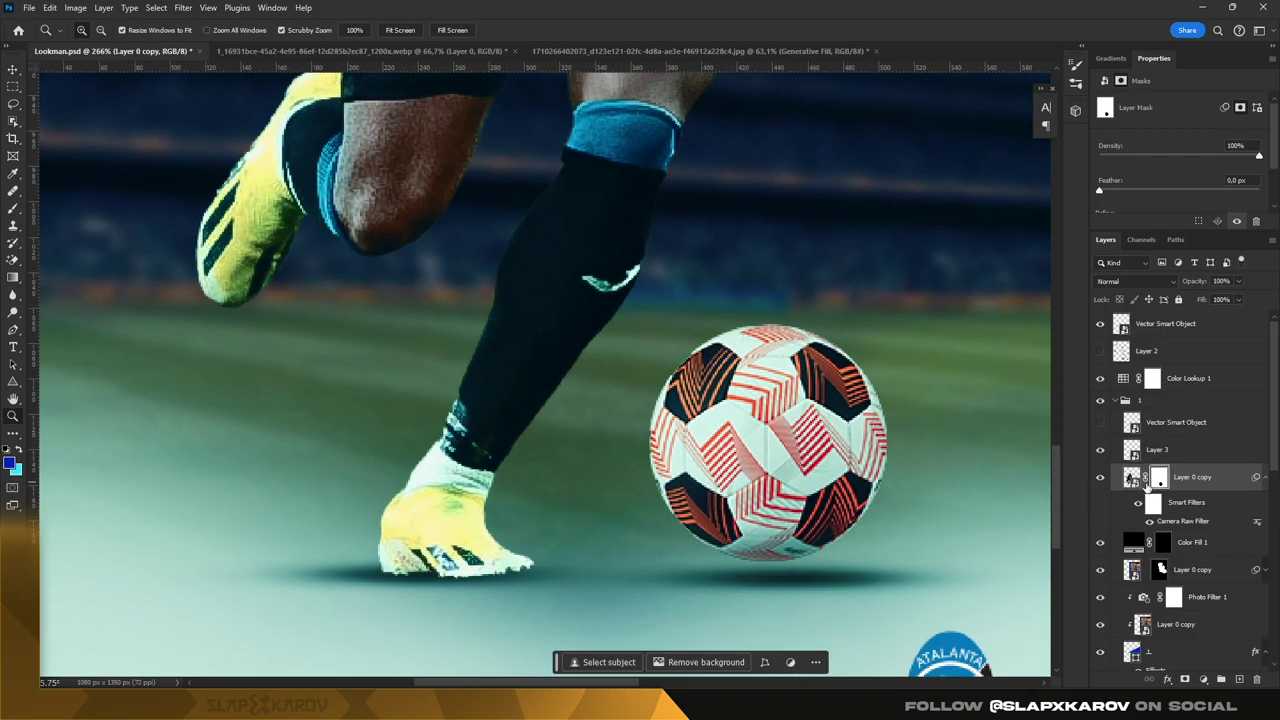
drag(1145, 480, 1157, 563)
key(b)
right_click(490, 518)
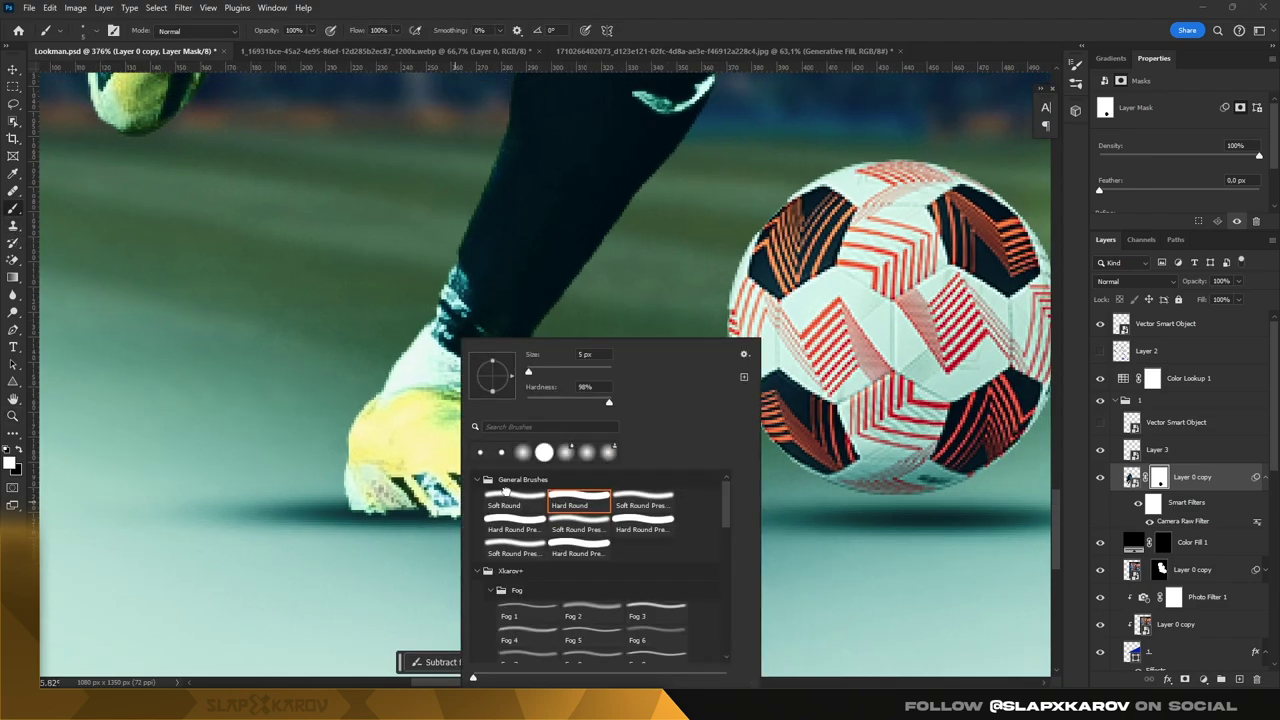
double_click(506, 491)
drag(372, 522, 400, 523)
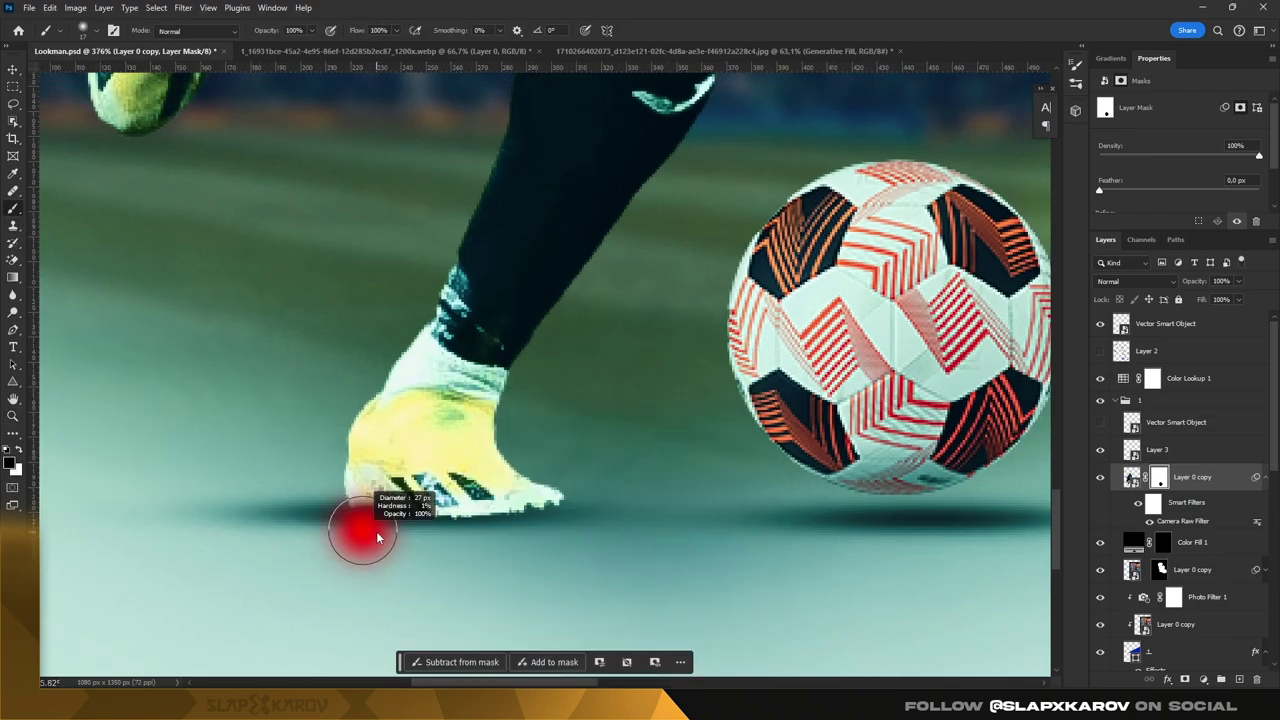
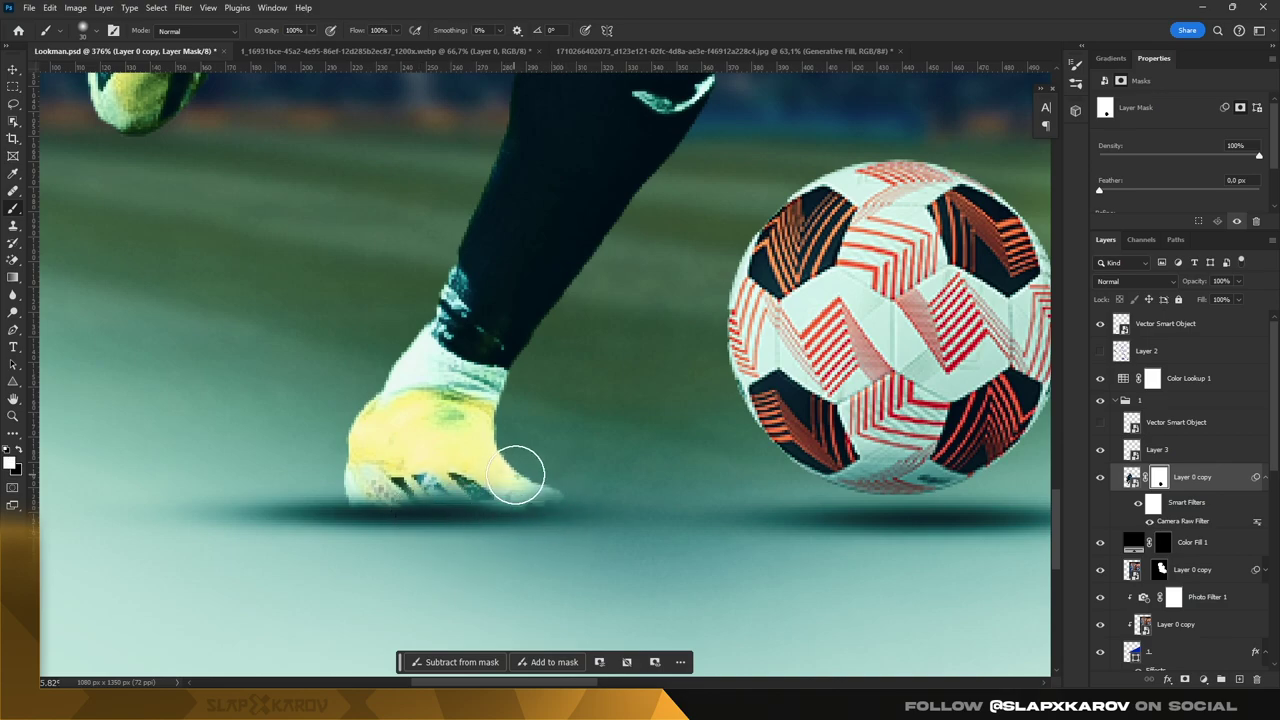
Zoom out and compare the whole poster with the Color Lookup 1 teal grade off and on.
key(z)
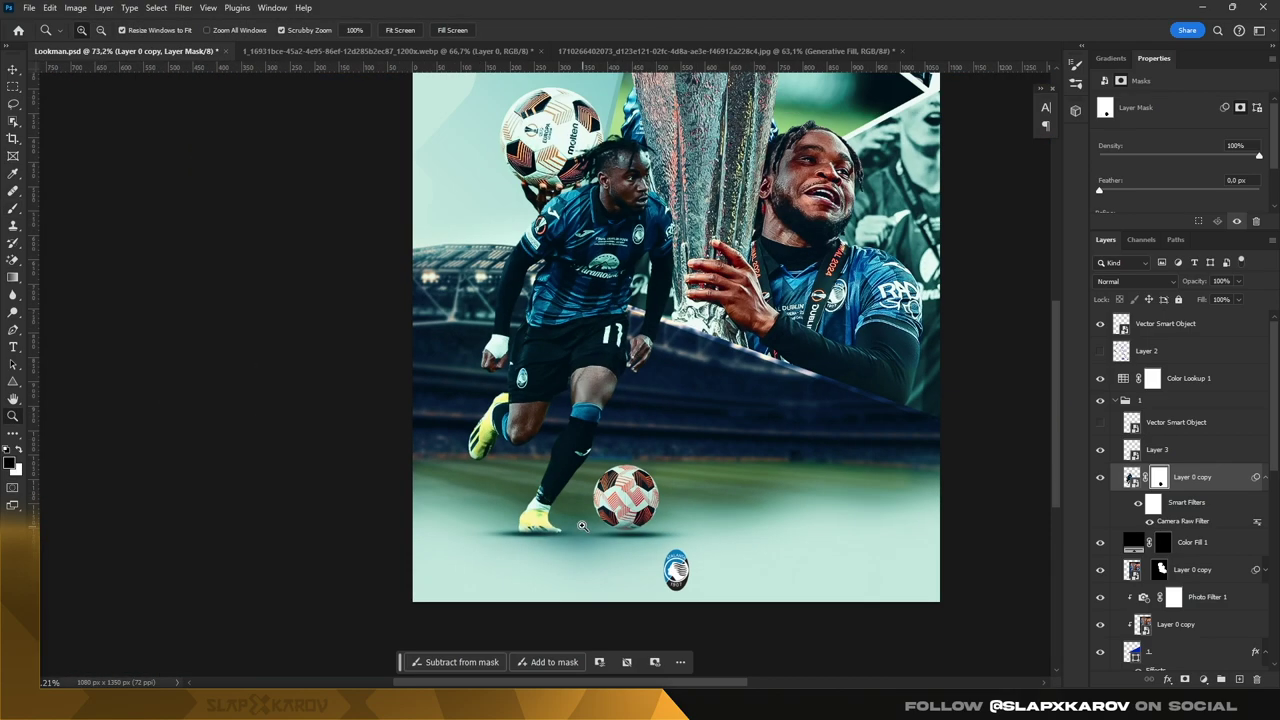
scroll(441, 520, down, 5)
scroll(600, 393, up, 1)
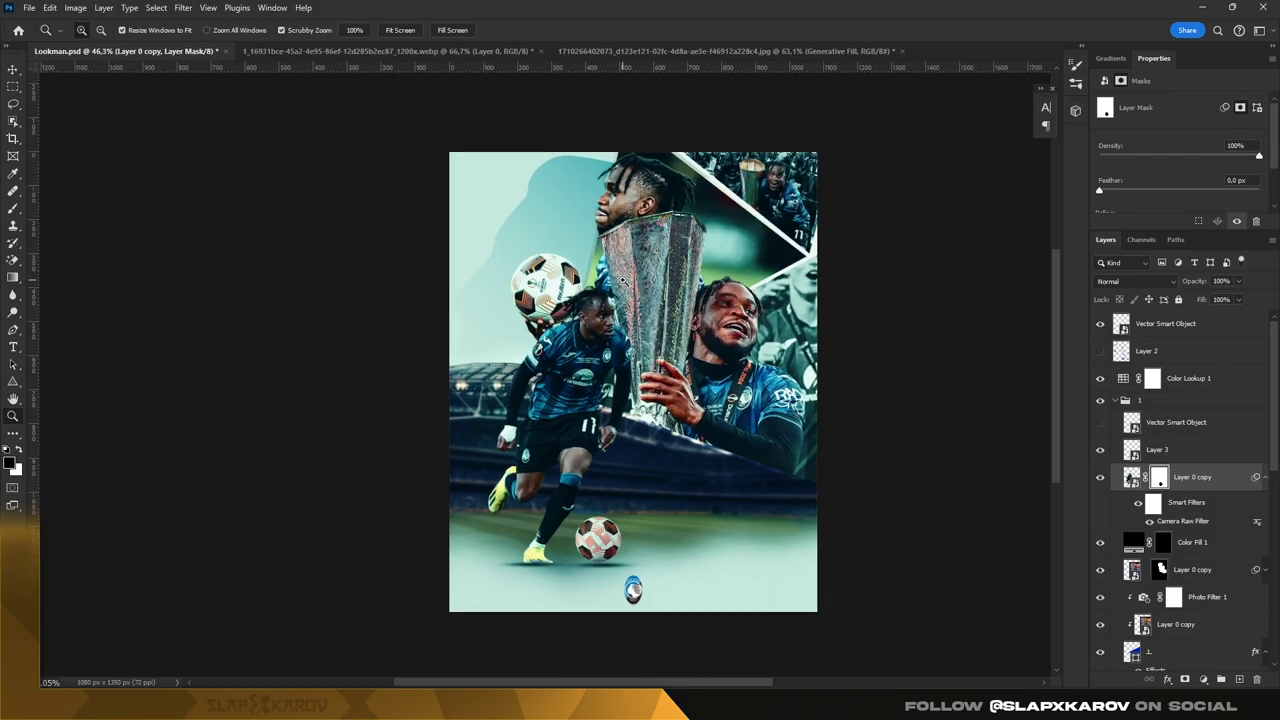
scroll(640, 370, up, 2)
scroll(697, 330, down, 4)
scroll(770, 443, up, 3)
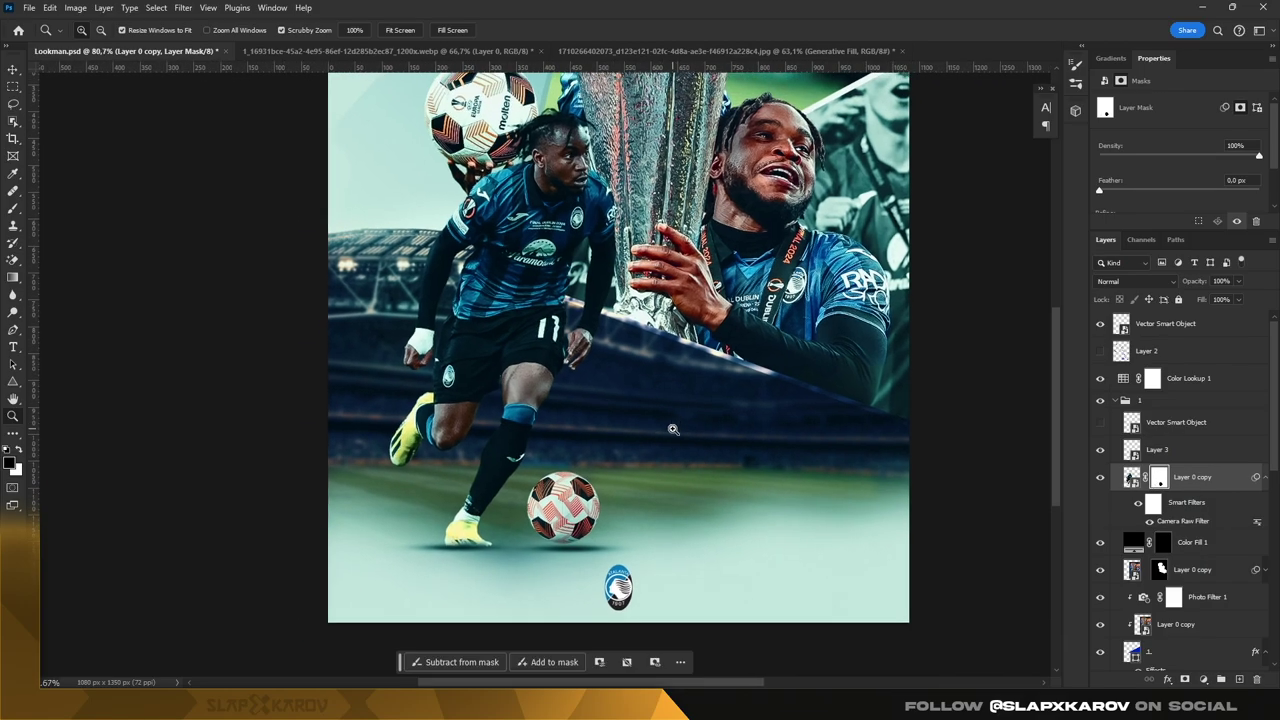
scroll(760, 443, down, 1)
scroll(812, 318, down, 2)
scroll(812, 318, up, 1)
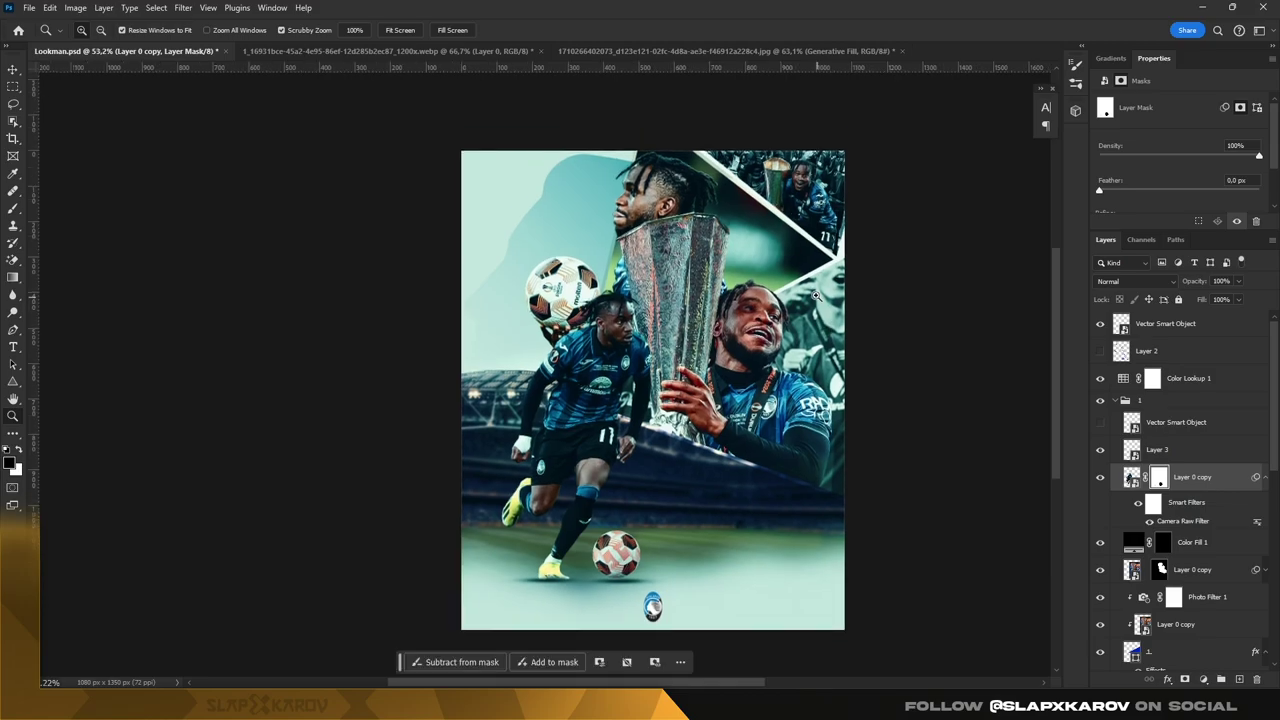
scroll(805, 360, up, 3)
scroll(800, 400, down, 1)
scroll(793, 426, up, 2)
scroll(793, 426, down, 3)
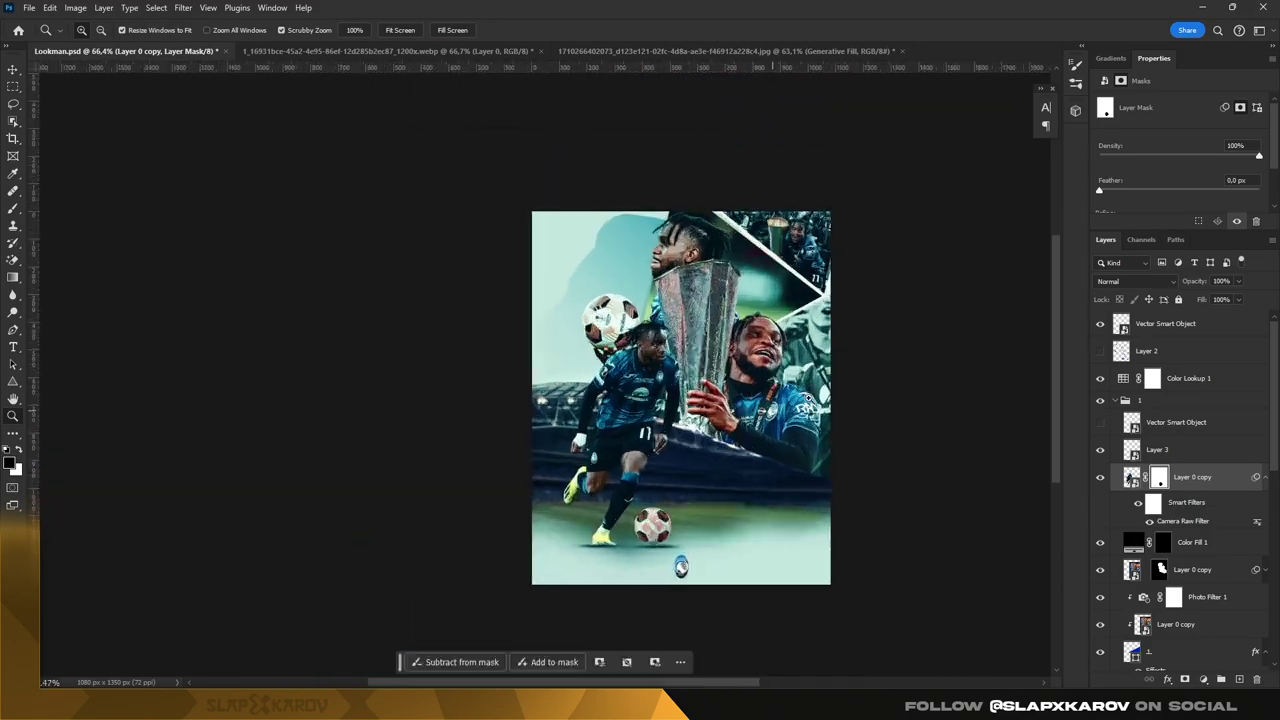
scroll(857, 394, up, 1)
scroll(857, 394, up, 1)
scroll(853, 396, down, 1)
scroll(830, 370, up, 1)
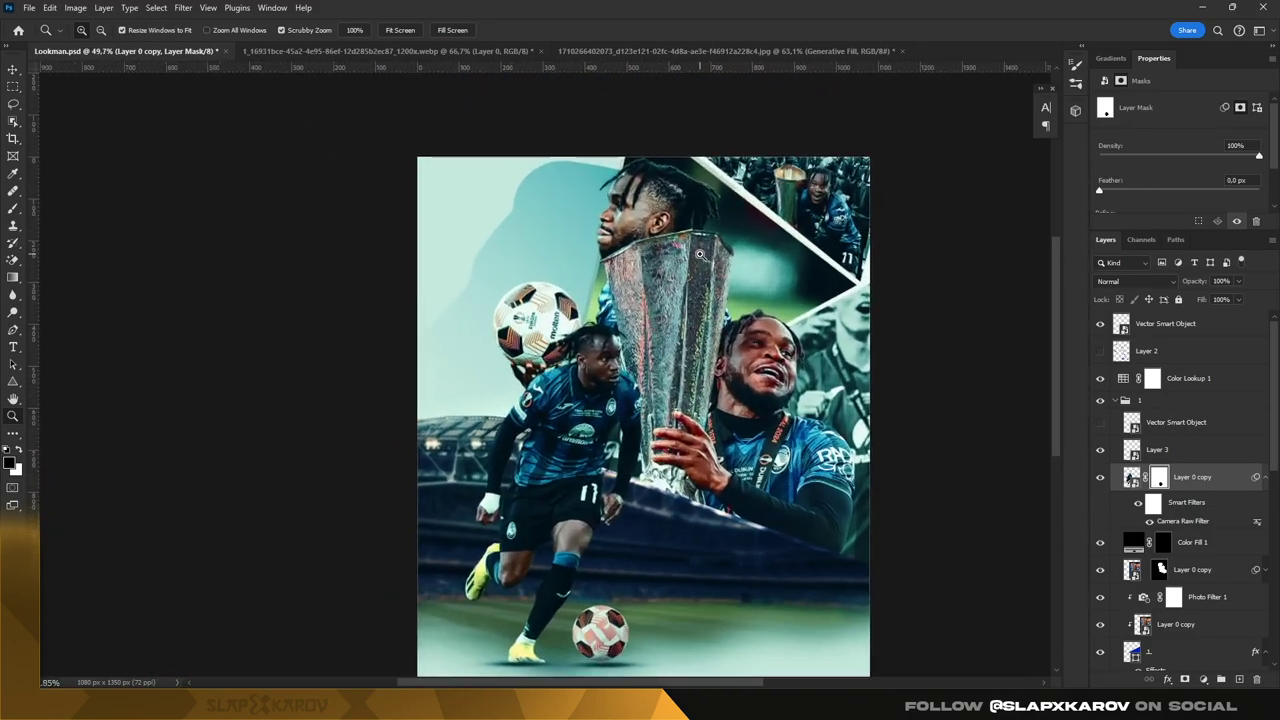
scroll(790, 330, up, 2)
scroll(720, 270, up, 1)
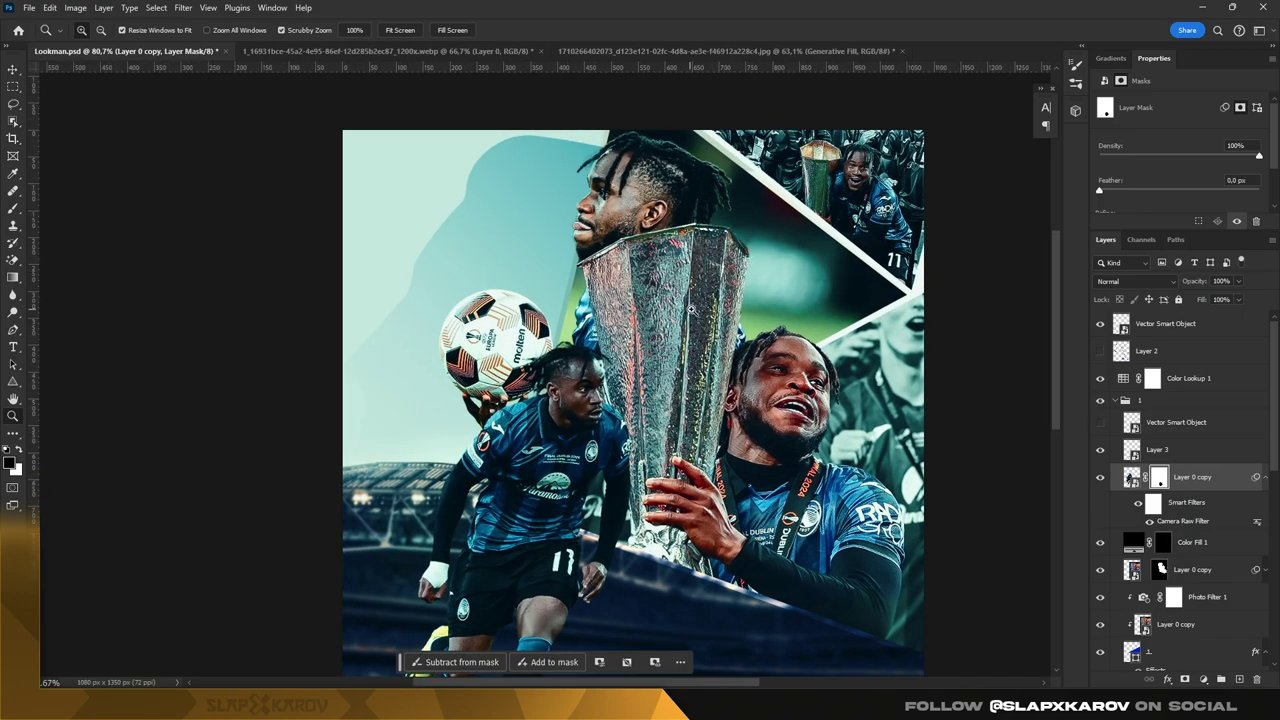
click(1142, 405)
click(1116, 400)
click(1100, 378)
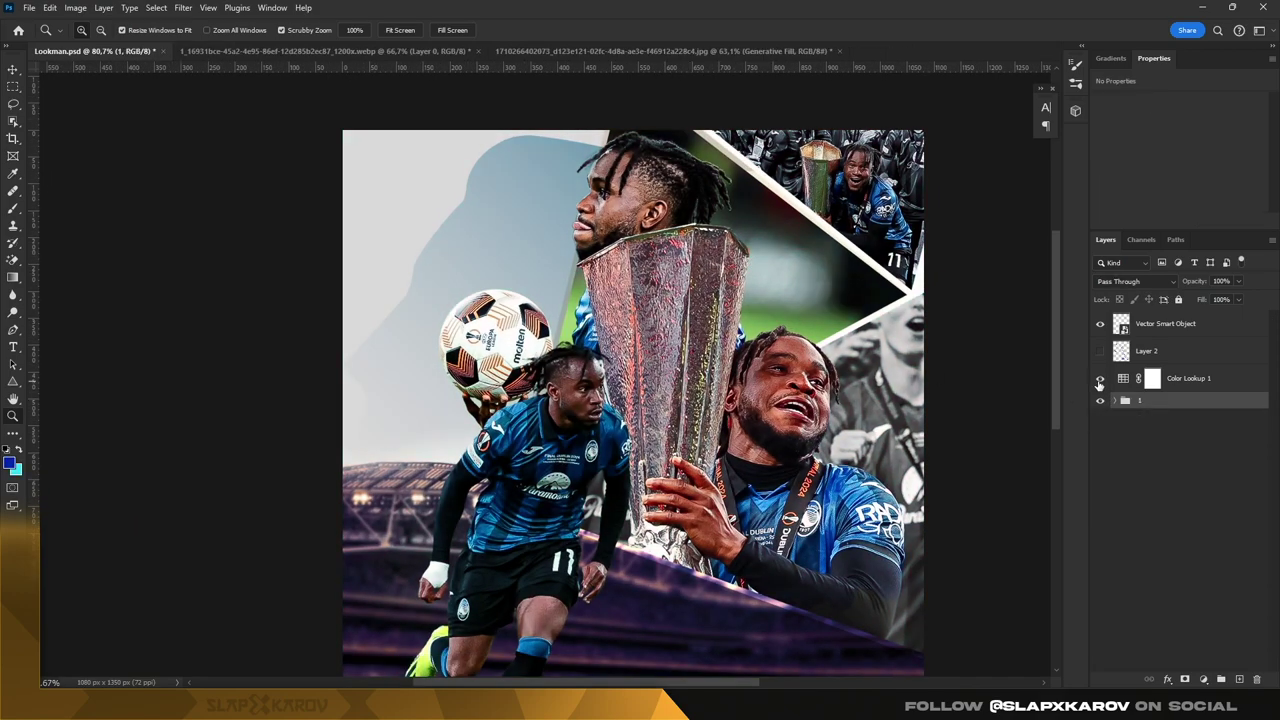
click(1100, 378)
click(1100, 378)
scroll(937, 383, down, 3)
scroll(937, 383, up, 2)
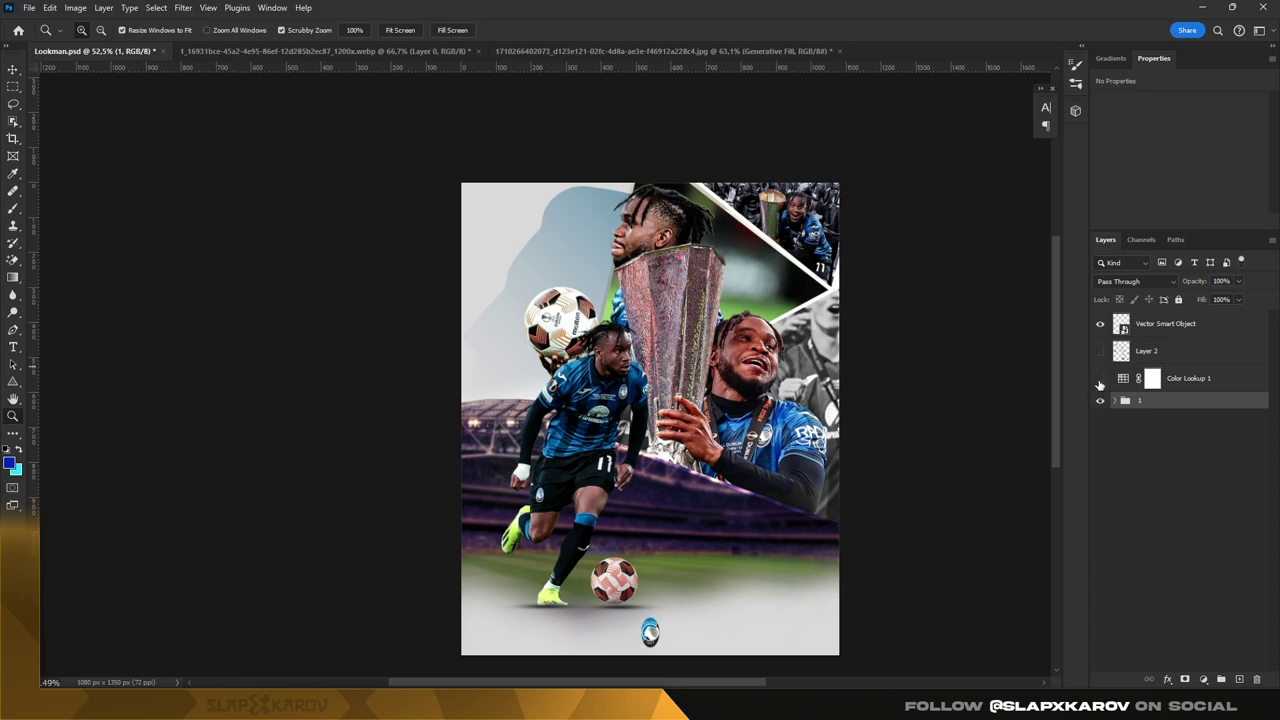
click(1100, 379)
Expand group 1, re-show Color Lookup 1, and start renaming Layer 3, the ball layer.
click(1116, 401)
scroll(1180, 480, down, 3)
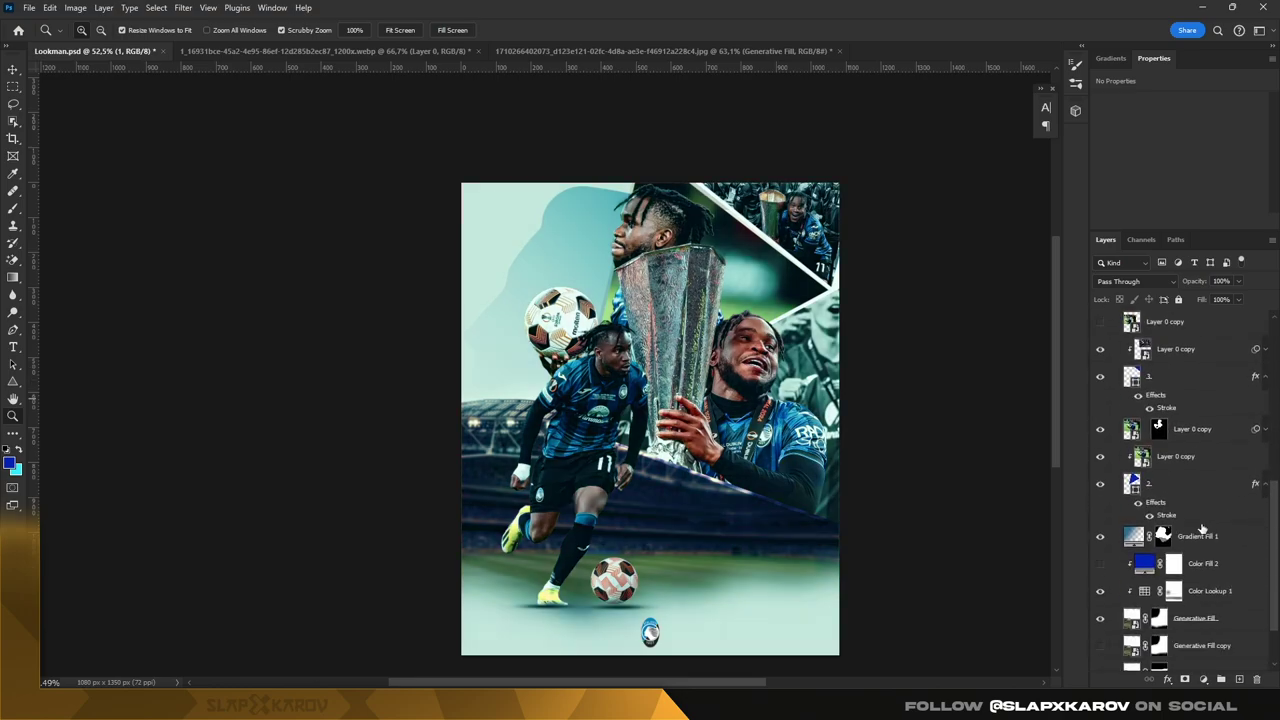
click(1145, 520)
click(1101, 521)
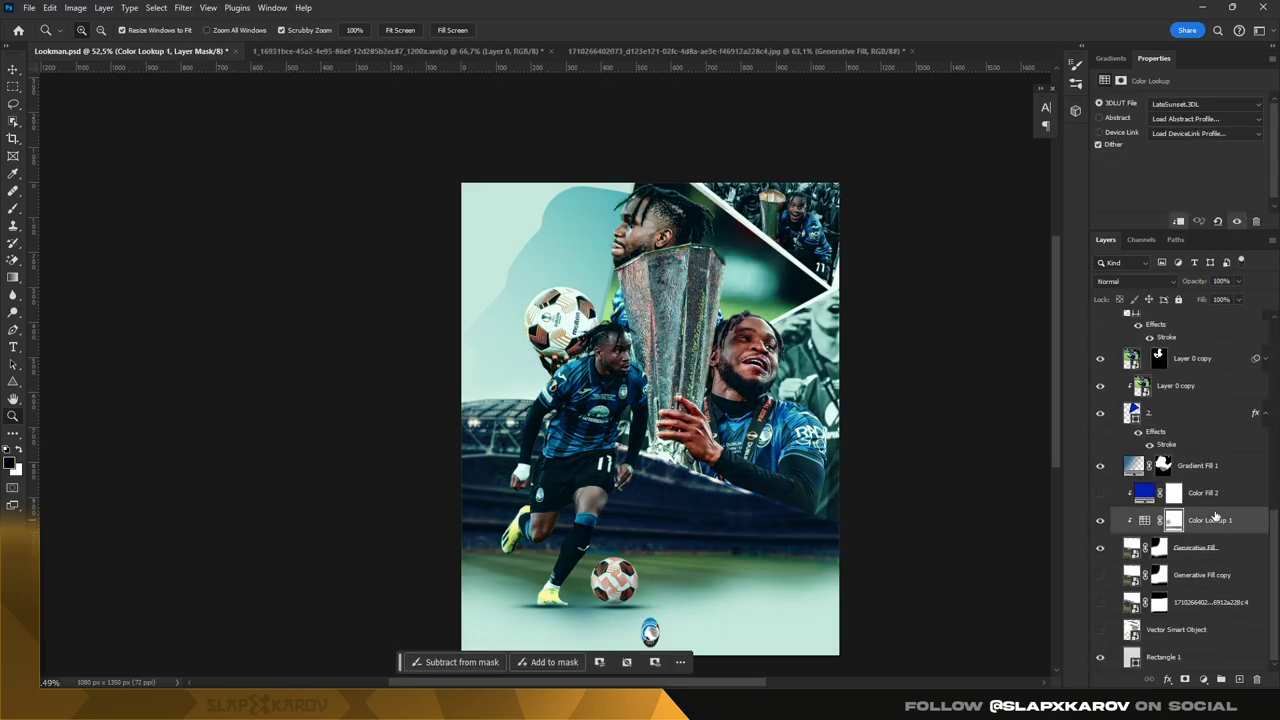
scroll(1210, 500, up, 1)
scroll(1190, 470, up, 2)
scroll(1170, 430, up, 2)
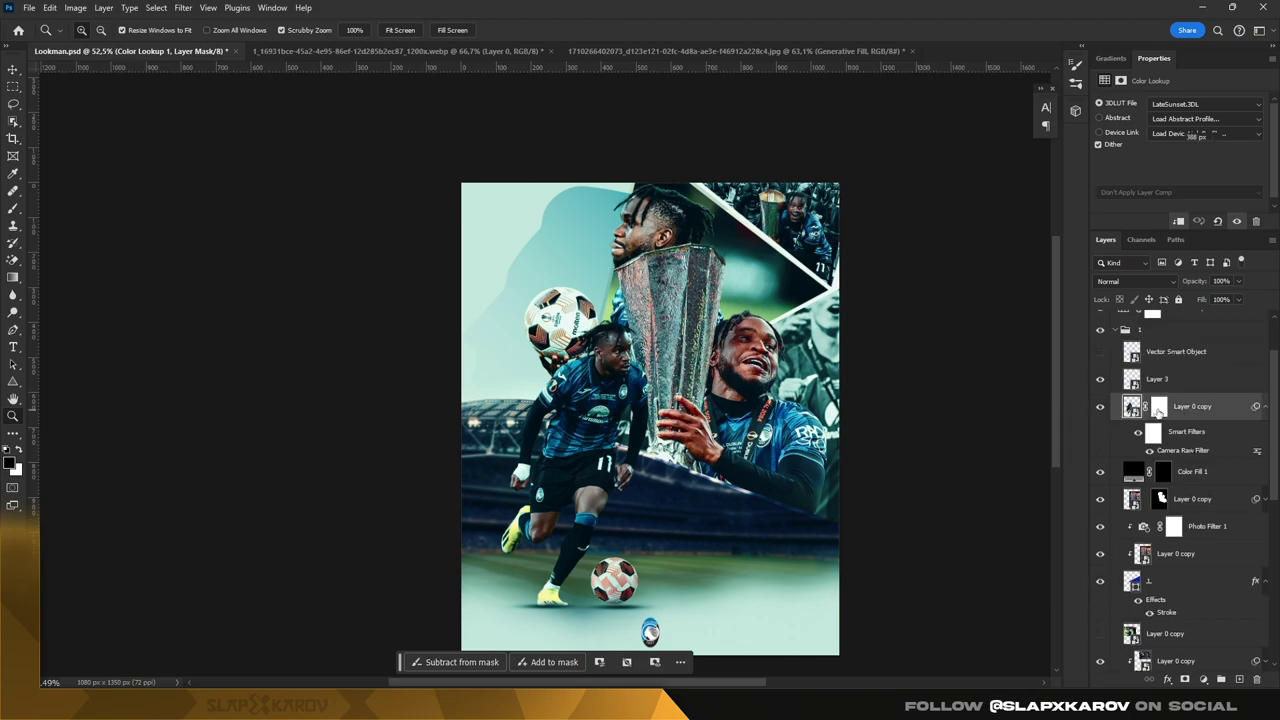
click(1157, 379)
double_click(1157, 379)
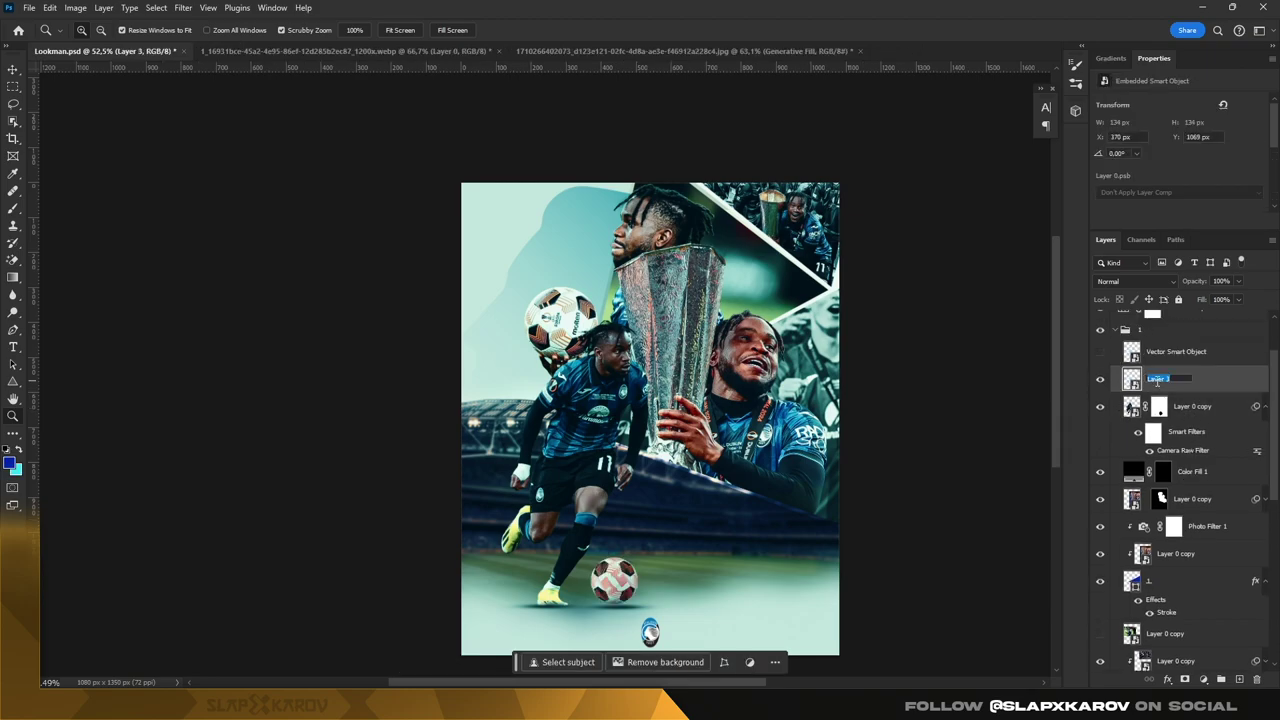
Name Layer 3 'Ball' and clip a 15% LateSunset.3DL Color Lookup to the player layer.
text(Ball)
key(Return)
click(1198, 414)
key(ctrl+v)
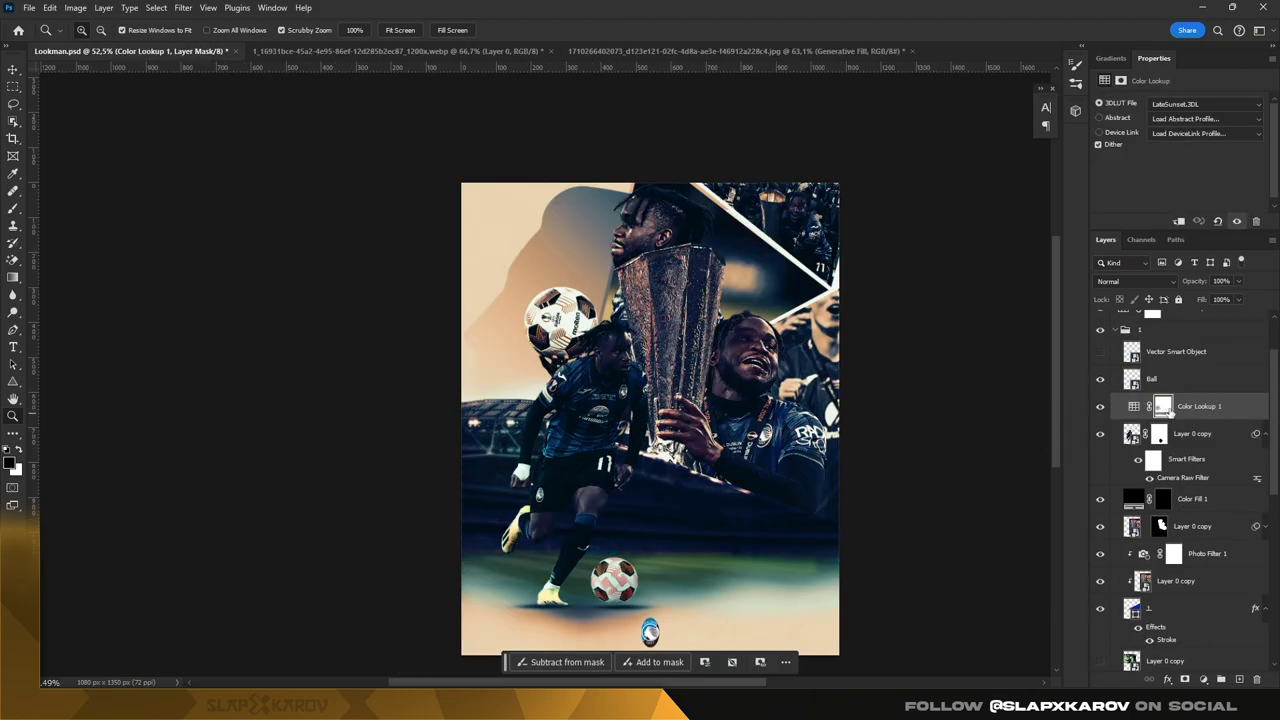
right_click(1162, 406)
click(1175, 434)
right_click(1227, 406)
click(1200, 377)
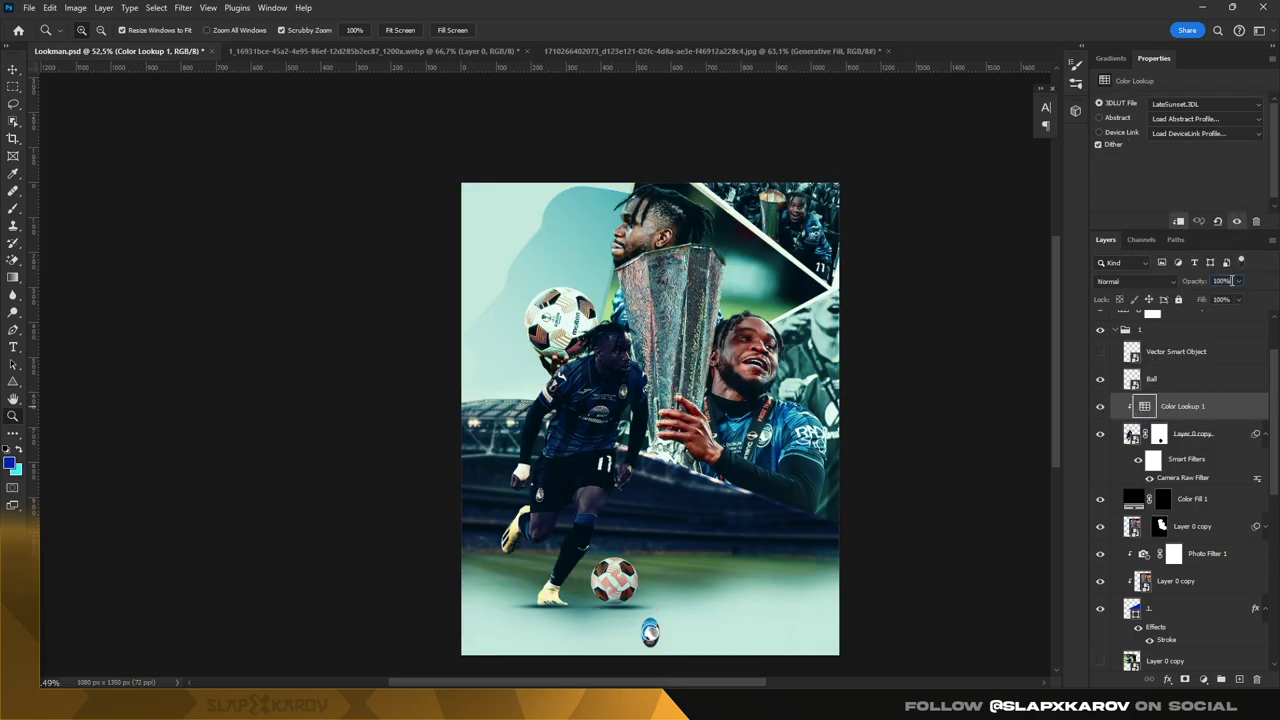
drag(1232, 281, 1119, 288)
click(1100, 407)
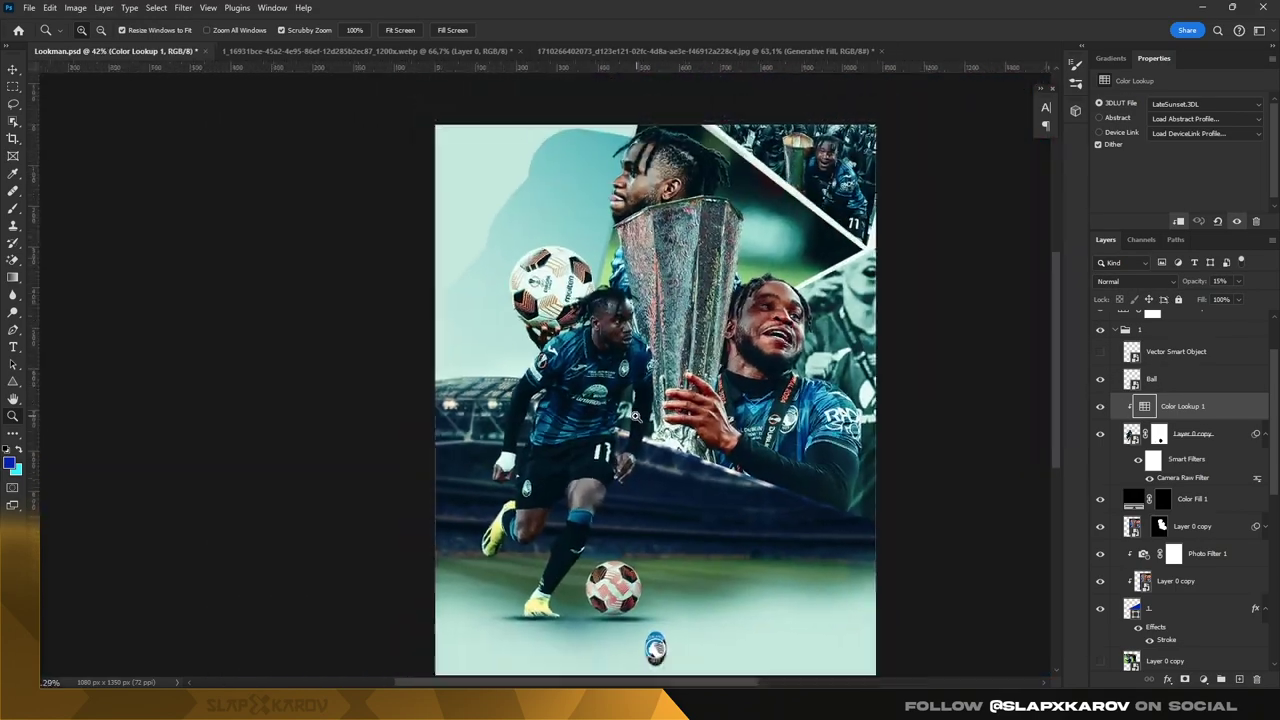
click(1100, 409)
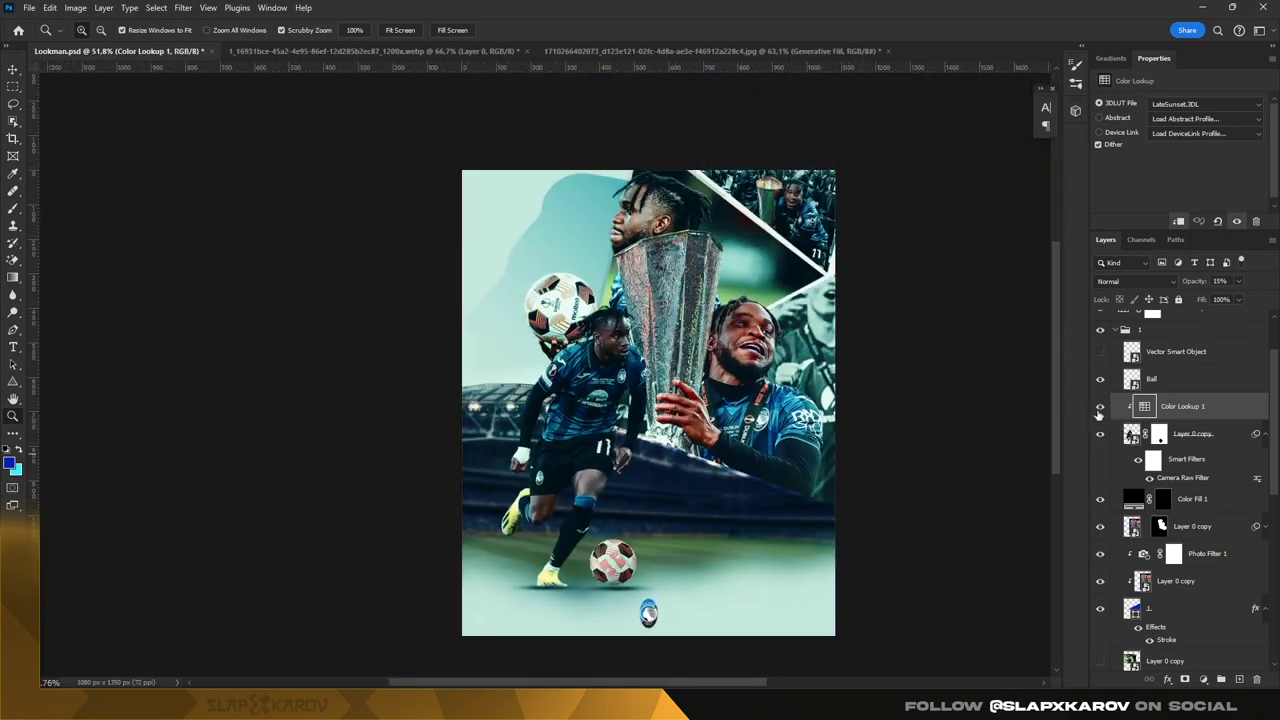
Copy the LateSunset lookup onto the lower player layer, clipping each lookup to its player layer.
click(1178, 436)
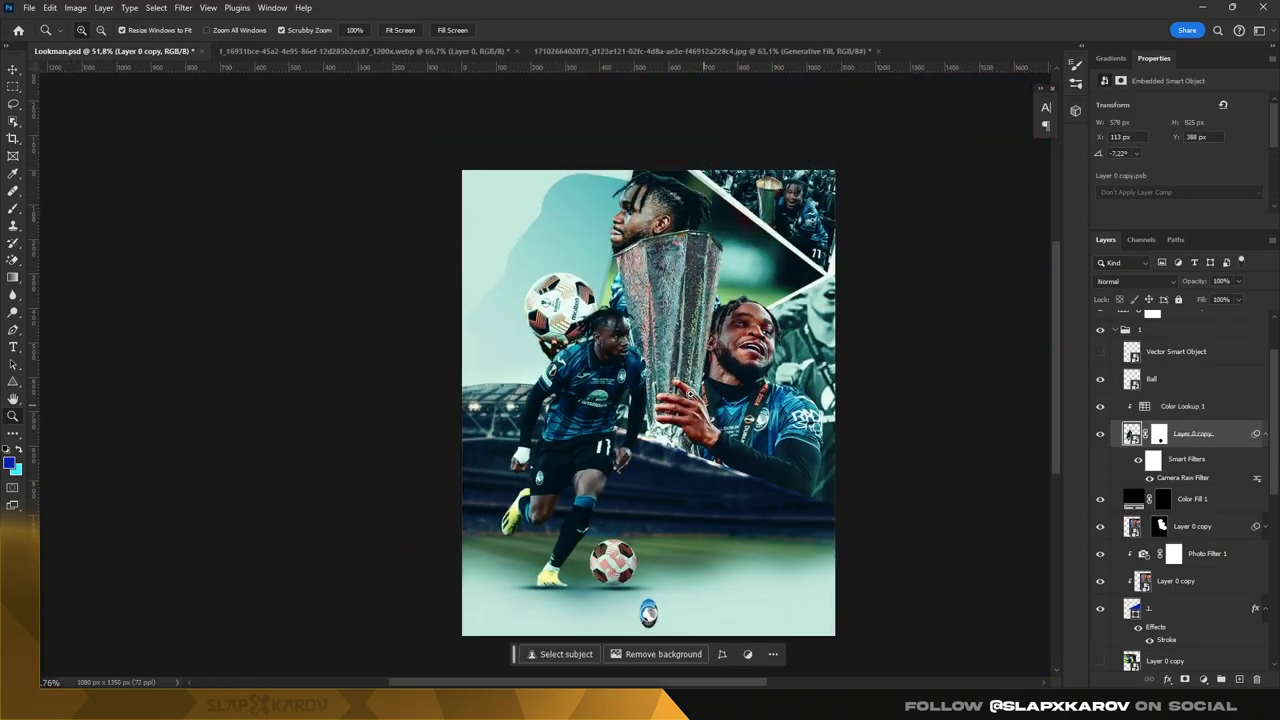
mouse_move(592, 430)
mouse_down()
mouse_move(775, 311)
mouse_move(866, 345)
mouse_up()
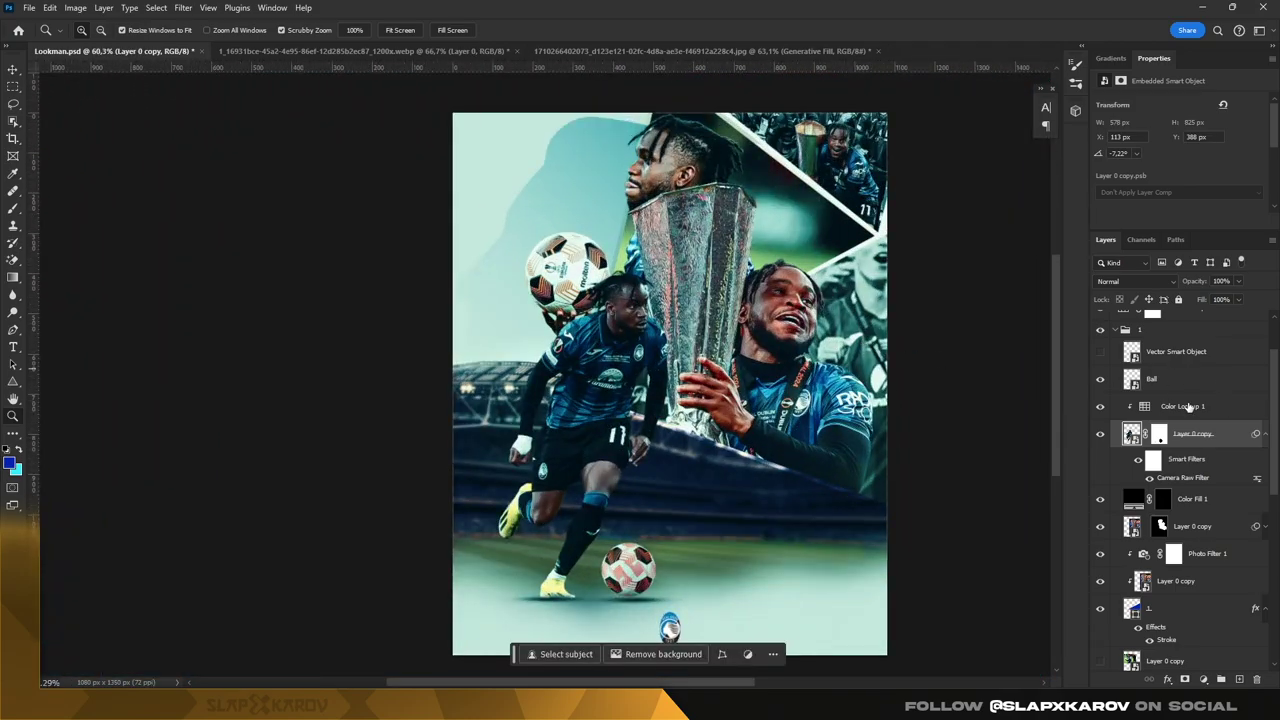
click(1188, 406)
click(1201, 530)
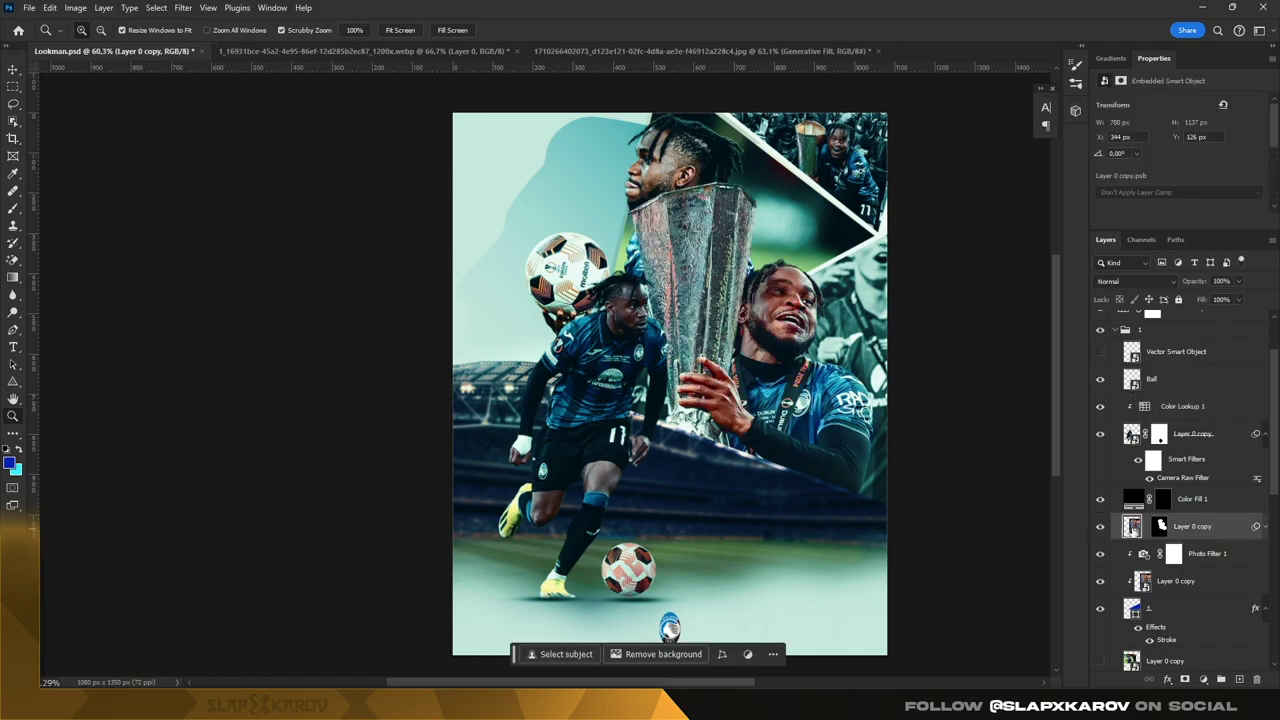
right_click(1201, 530)
click(1222, 463)
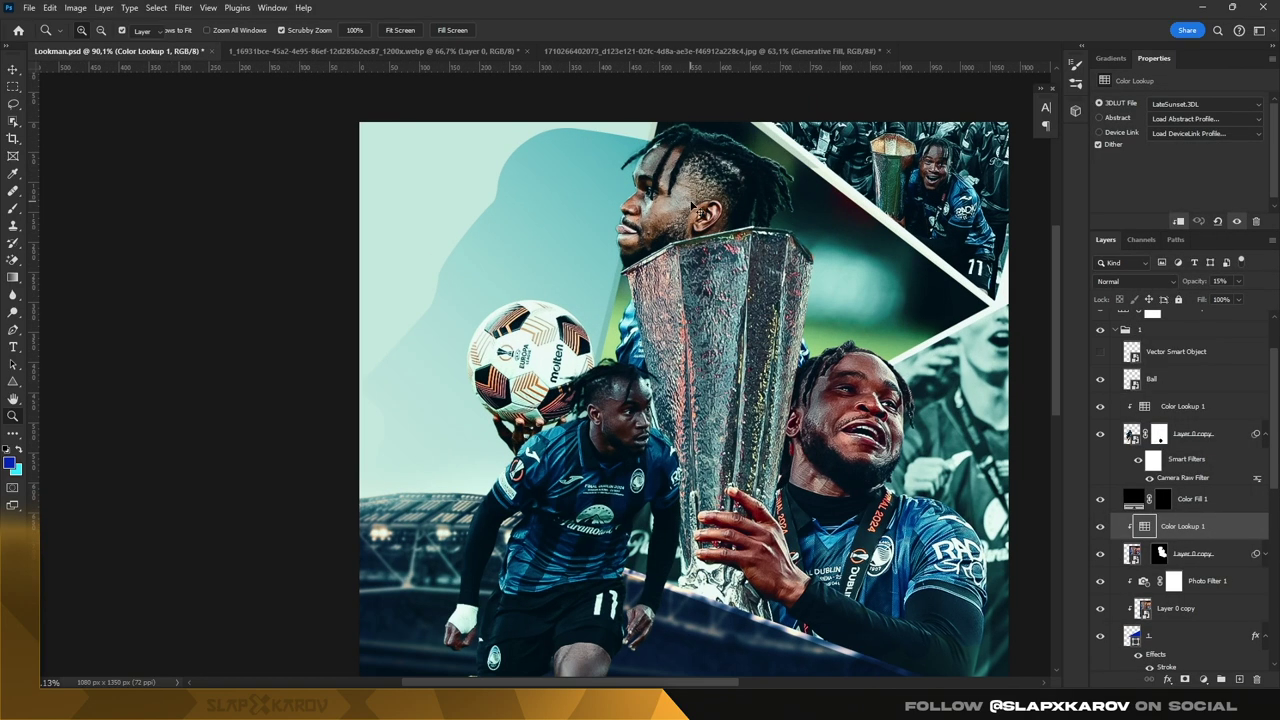
right_click(1208, 497)
click(1120, 449)
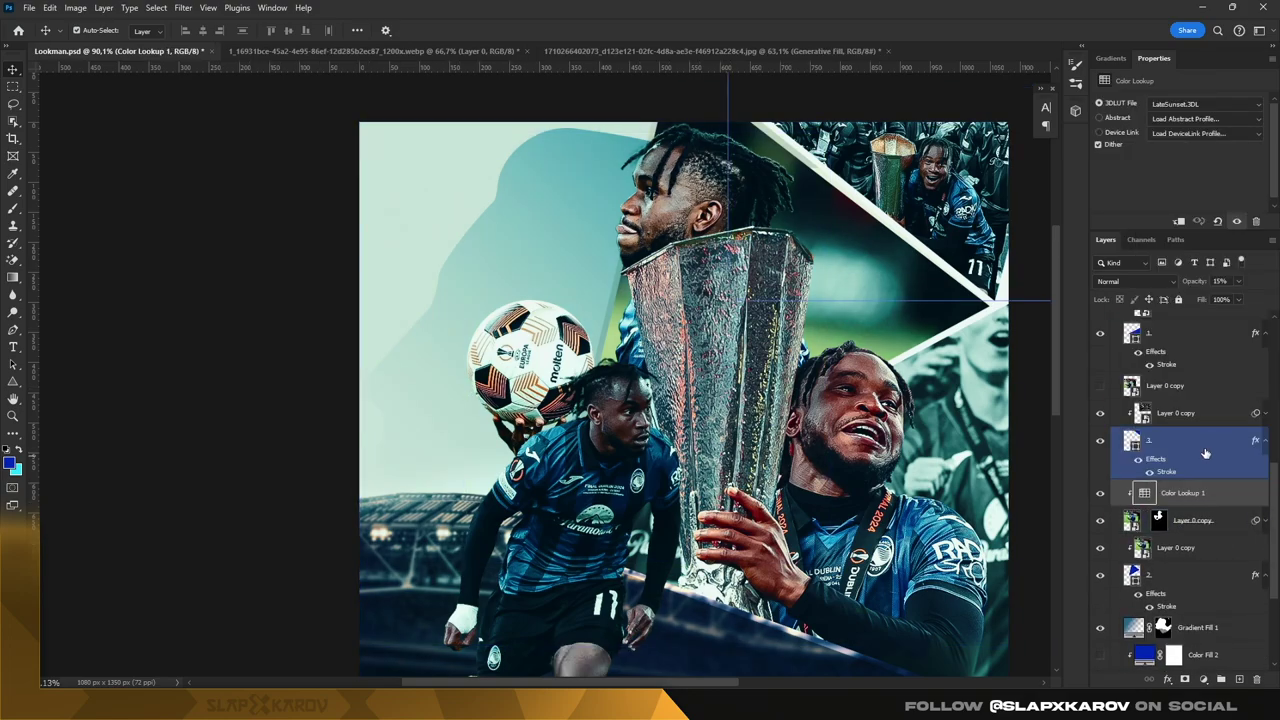
key(z)
mouse_move(640, 200)
mouse_down()
mouse_move(615, 206)
mouse_move(686, 549)
mouse_up()
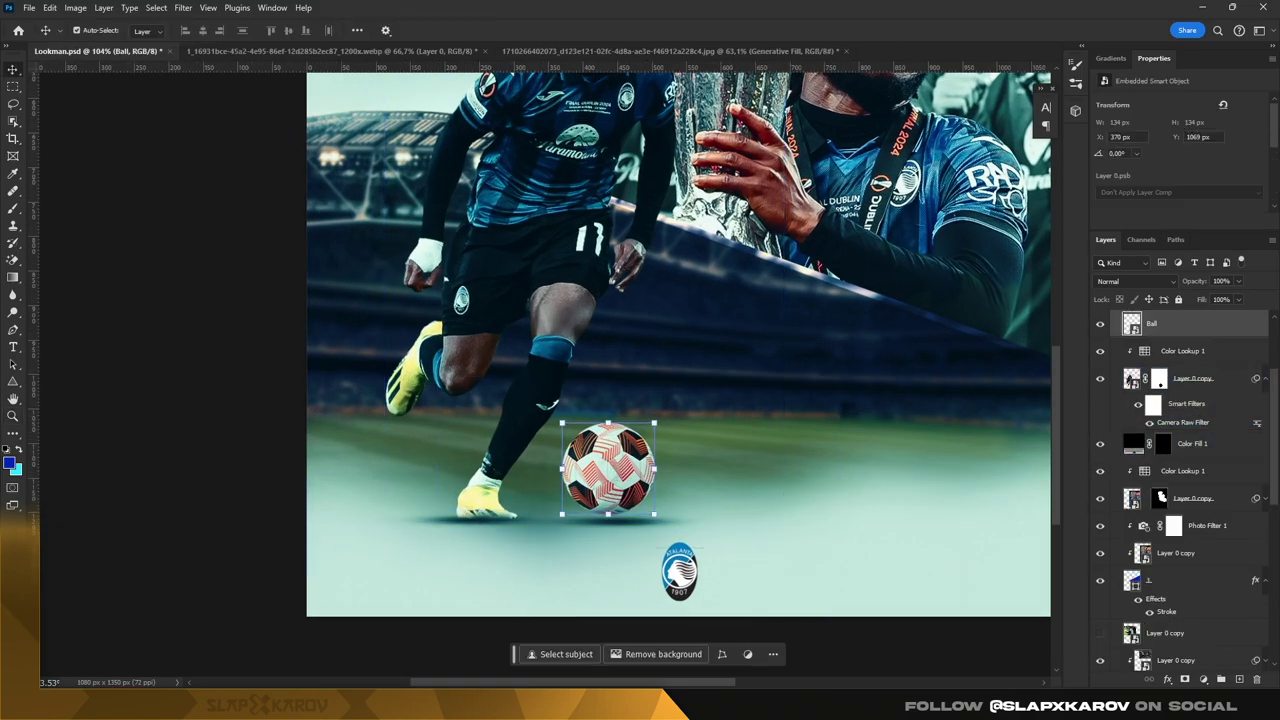
Add a black Color Fill 3 layer with a hidden mask, using the ball's outline as a selection.
click(1203, 679)
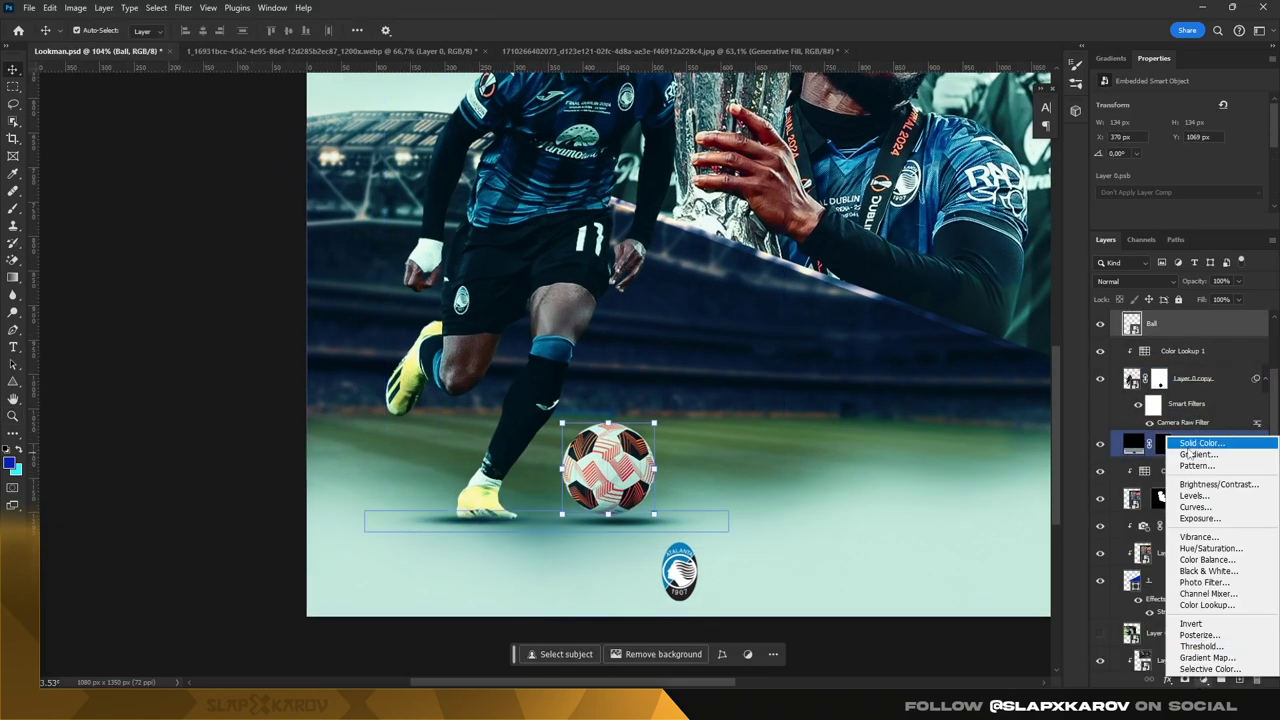
click(1180, 445)
click(1110, 316)
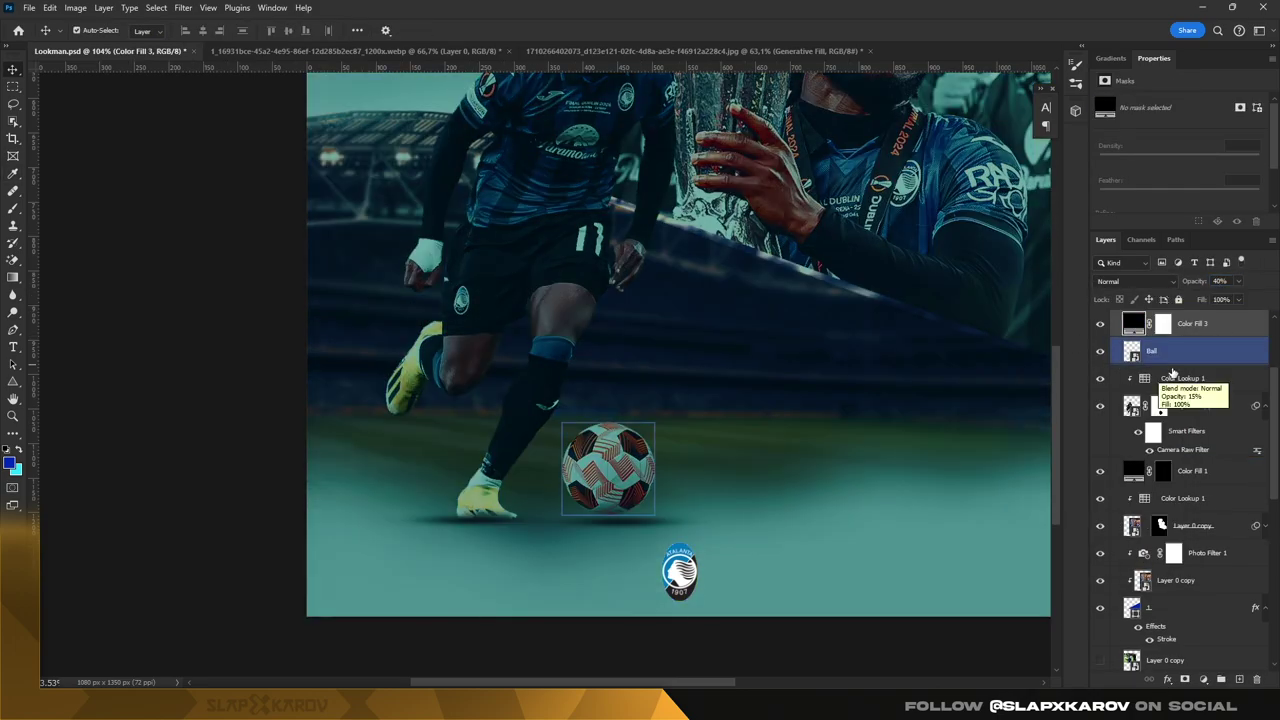
text(40)
ctrl+click(1131, 351)
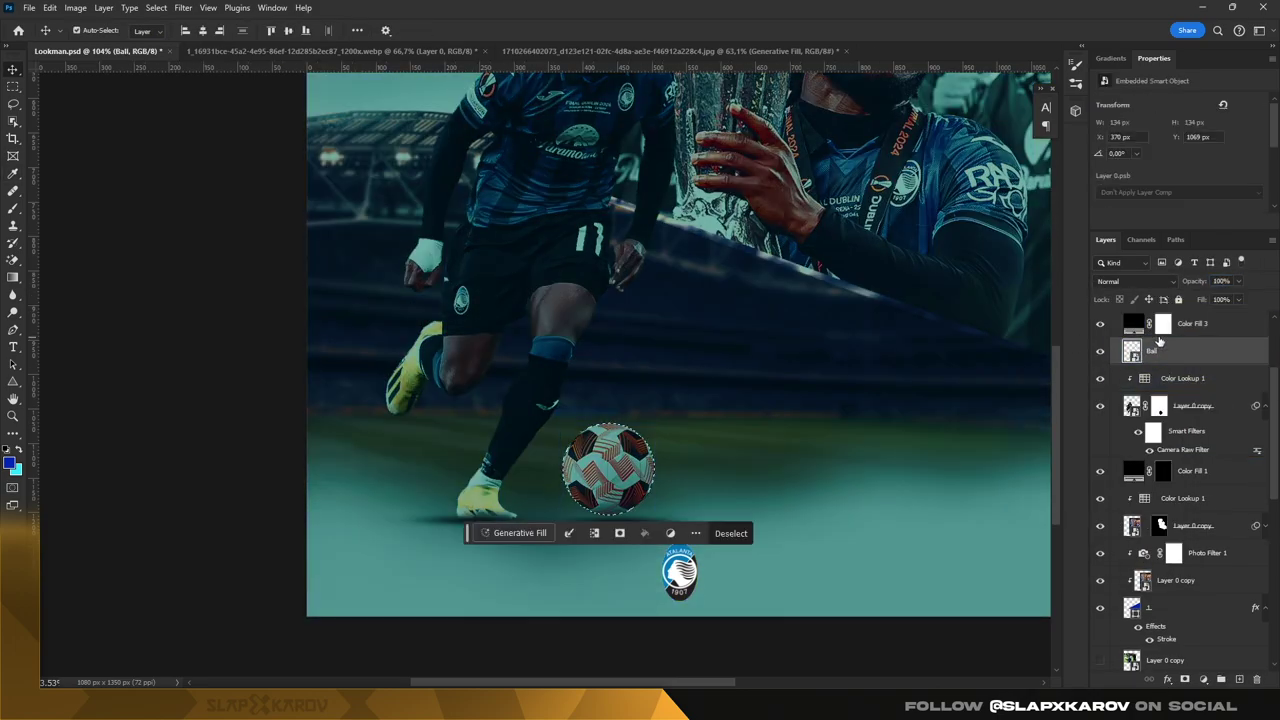
click(1163, 323)
key(m)
key(ctrl+BackSpace)
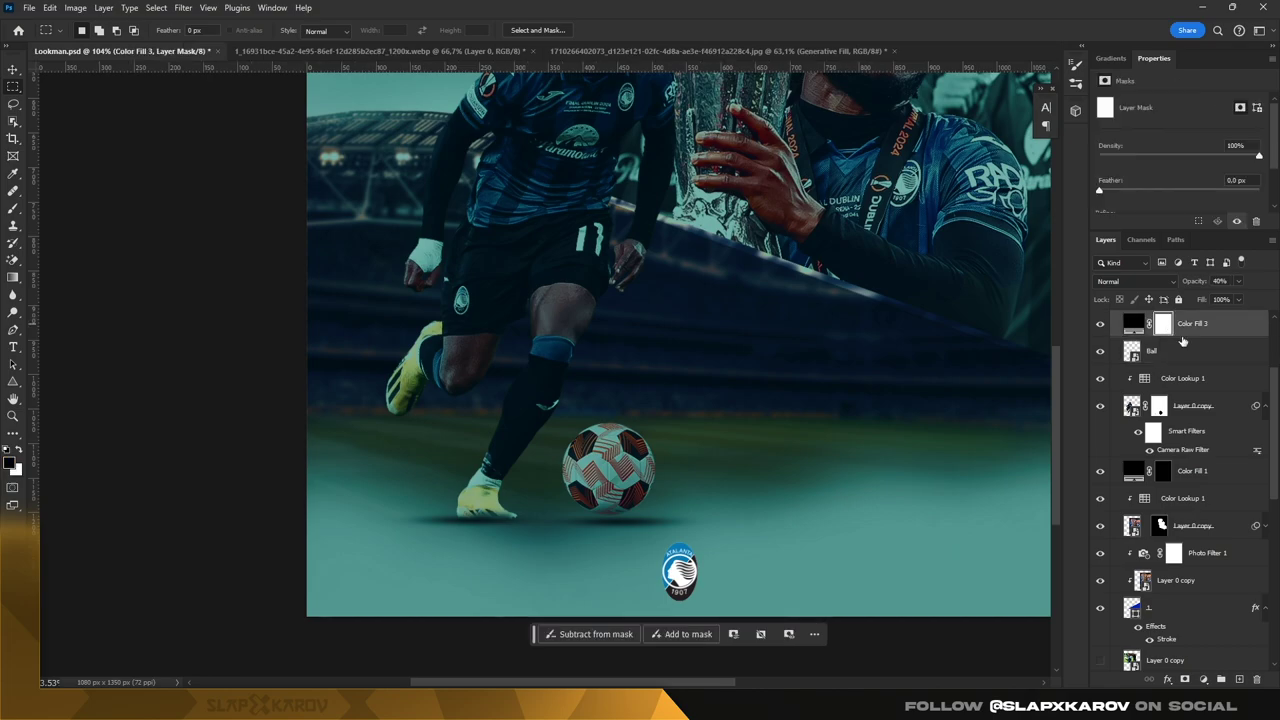
key(4)
click(1183, 350)
Brush the Color Fill 3 mask around the ball for a shadow and raise its opacity to 62%.
scroll(658, 484, up, 3)
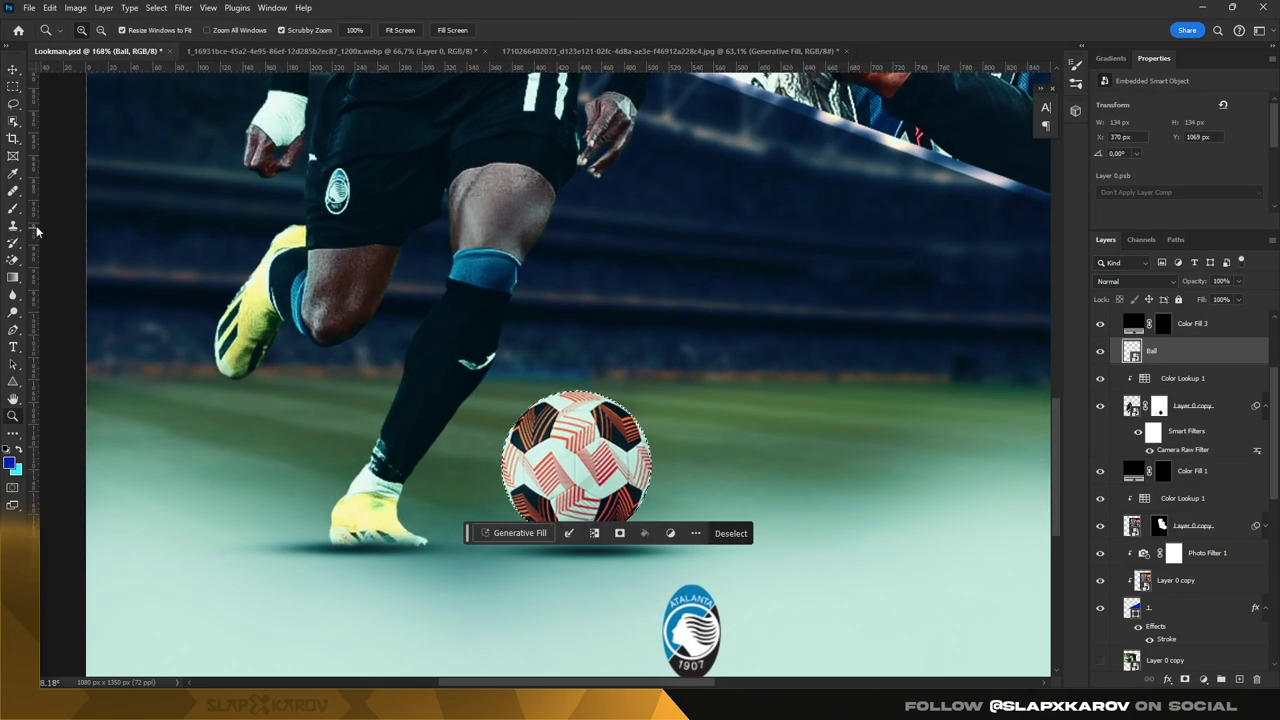
key(b)
right_click(567, 381)
click(1163, 325)
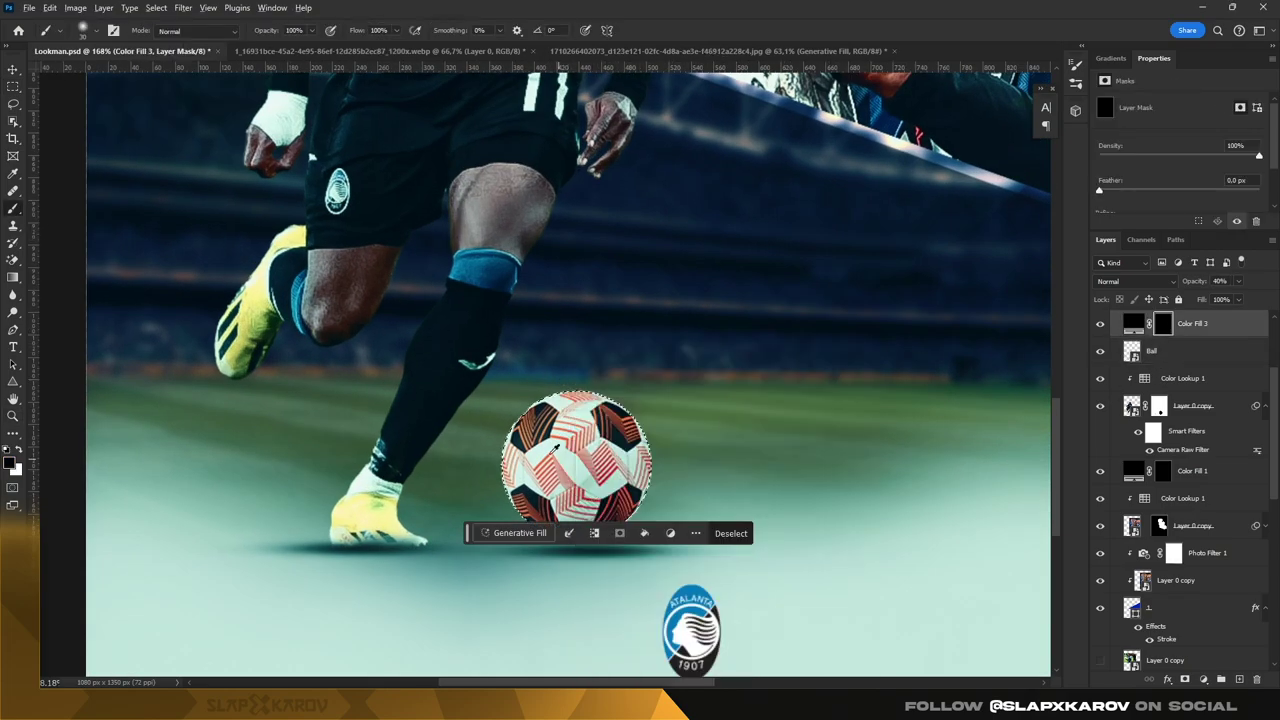
click(529, 466)
mouse_move(548, 478)
mouse_down()
mouse_move(606, 457)
mouse_move(654, 400)
mouse_up()
scroll(620, 420, down, 2)
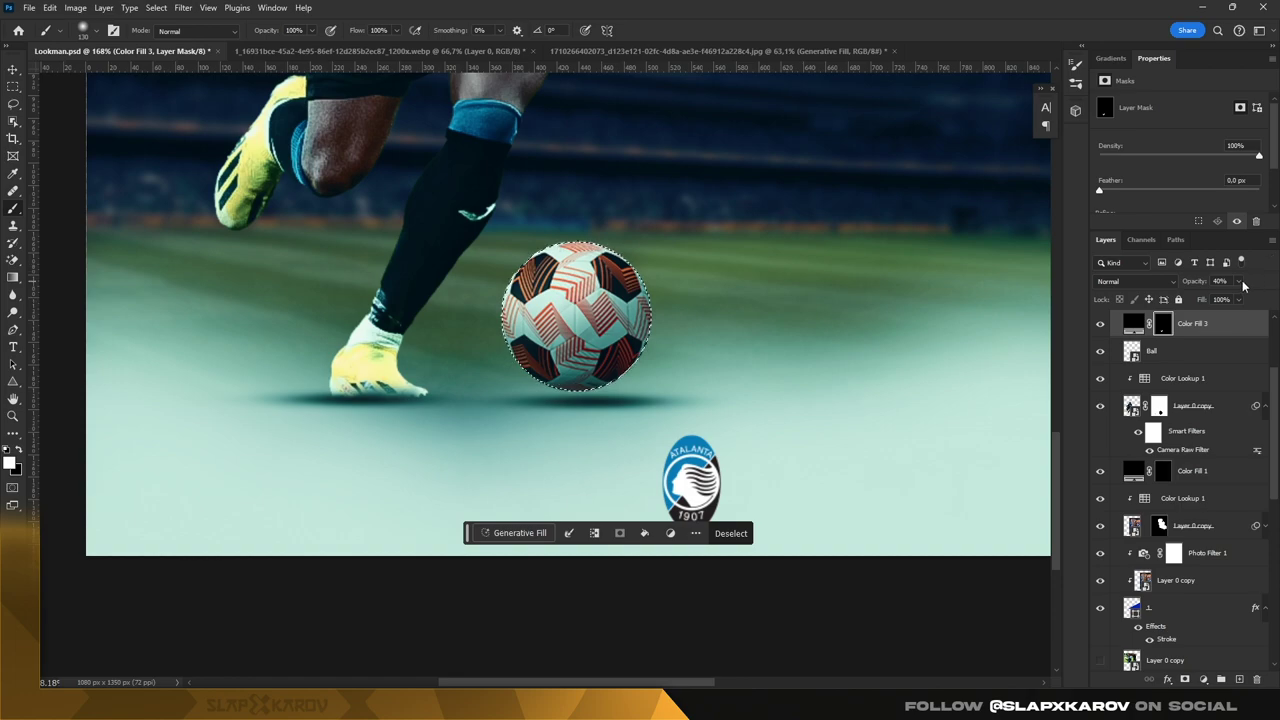
drag(1237, 299, 1245, 300)
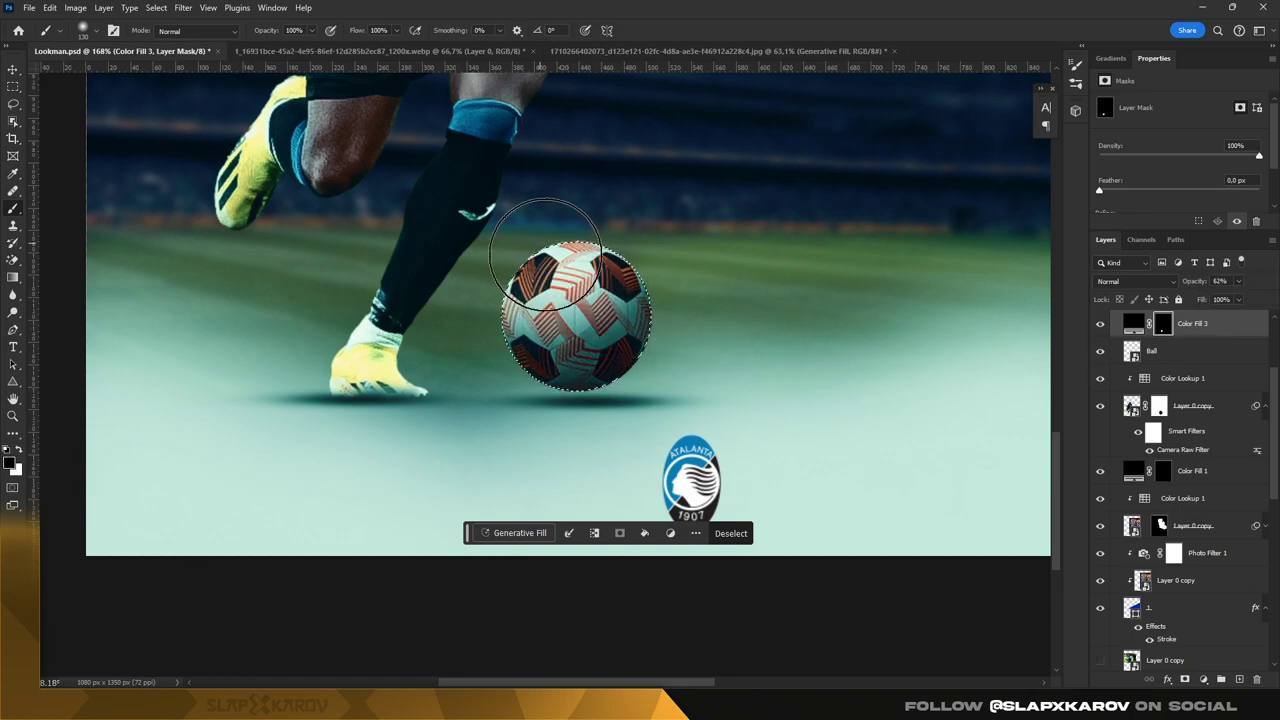
key(z)
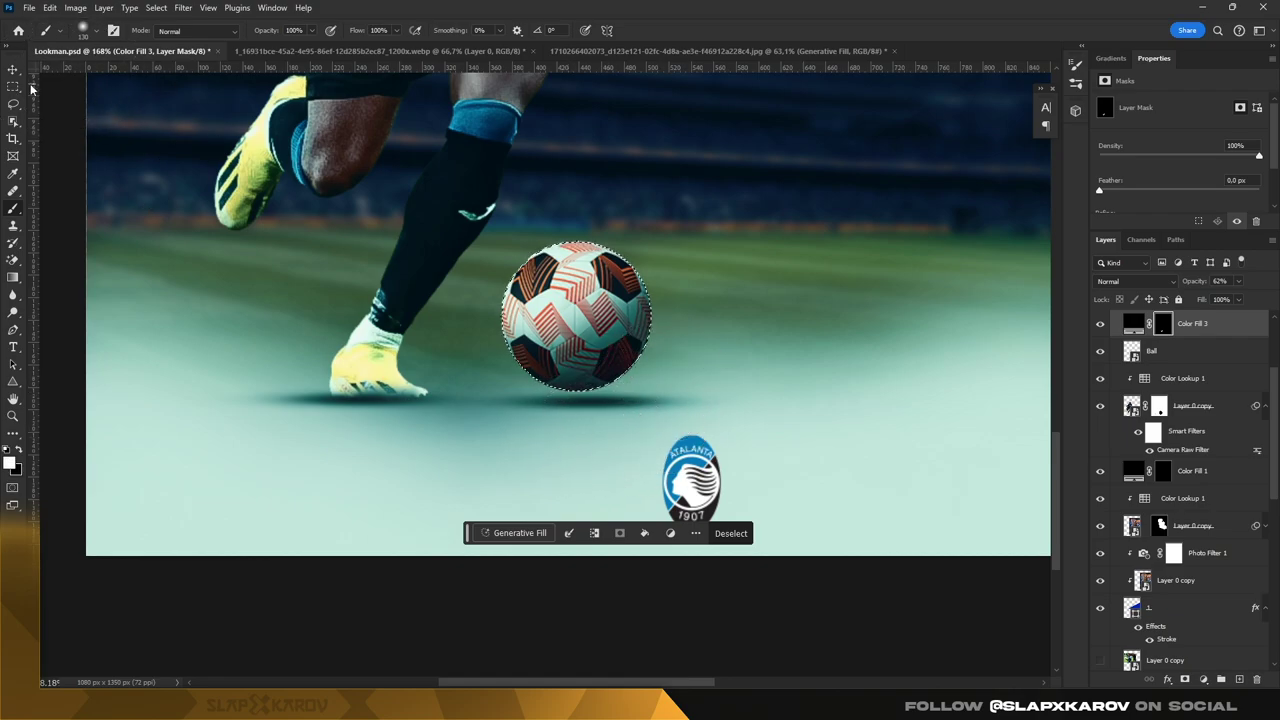
mouse_move(560, 244)
mouse_down()
mouse_move(443, 243)
mouse_move(615, 385)
mouse_move(692, 400)
mouse_up()
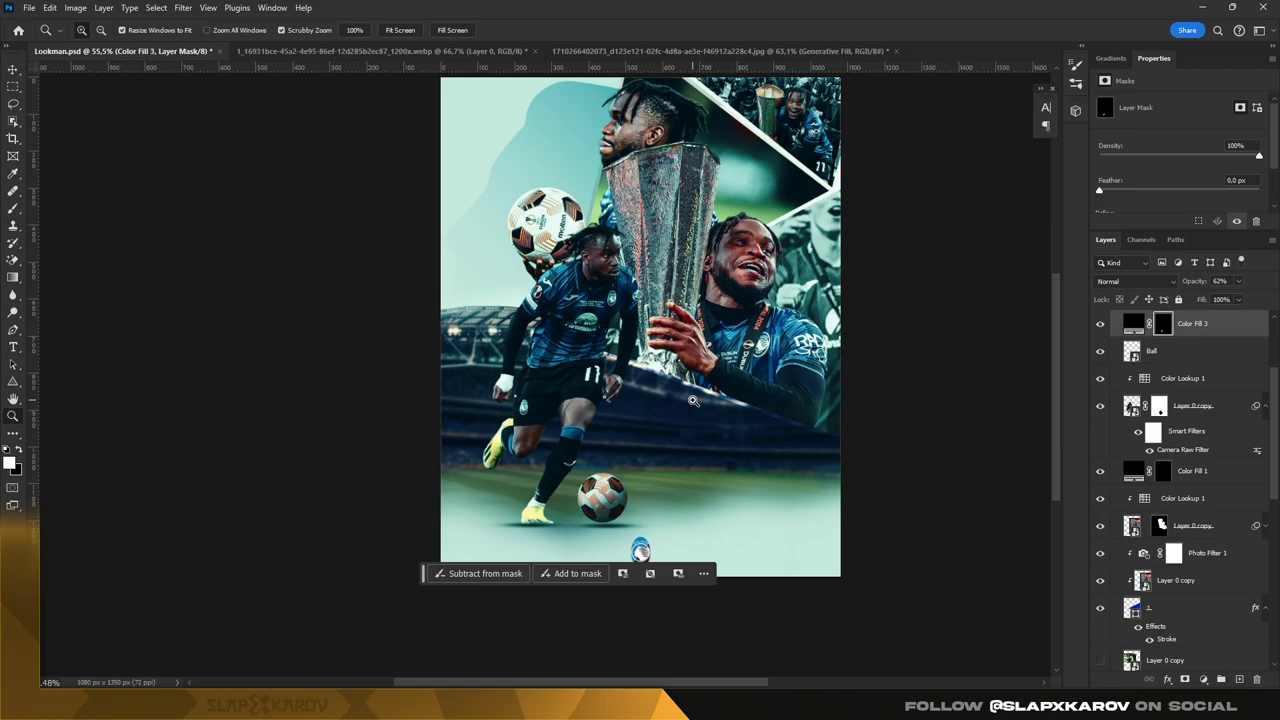
Clip a black Color Fill 3 layer to Layer 0 copy and hide it with an inverted mask.
key(v)
click(1190, 406)
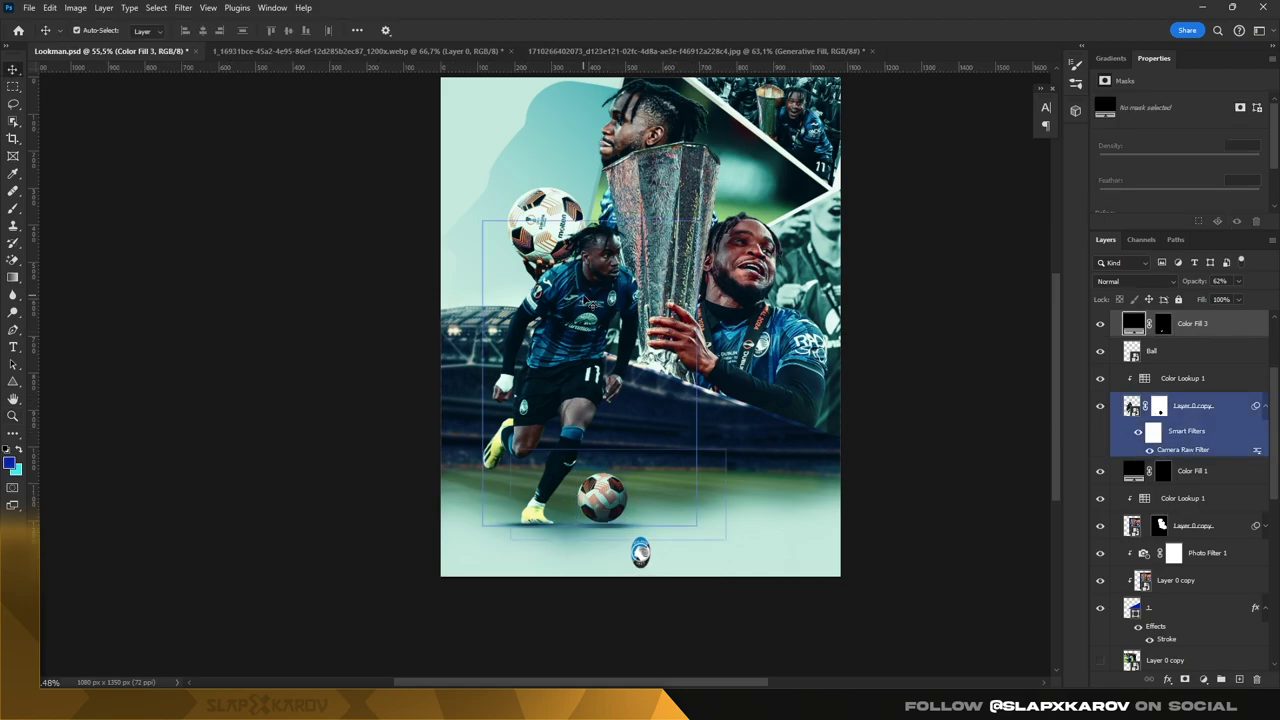
right_click(1159, 415)
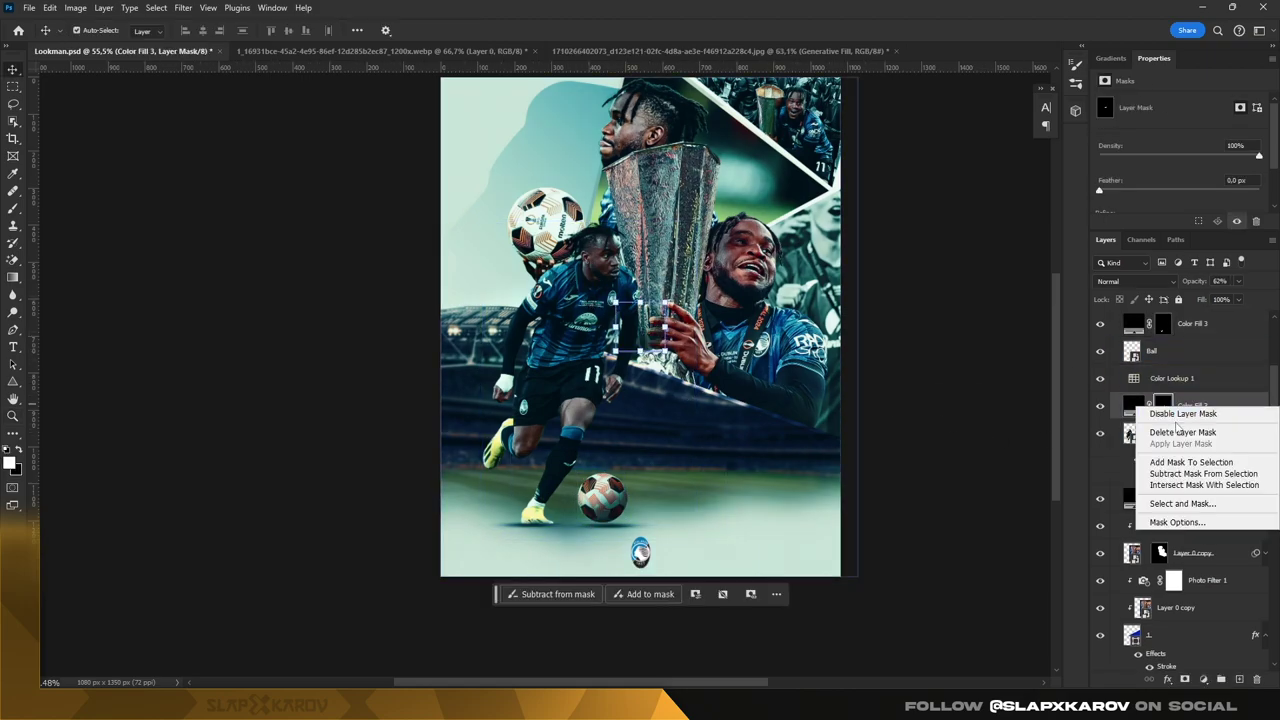
click(1170, 408)
right_click(1184, 406)
click(1180, 368)
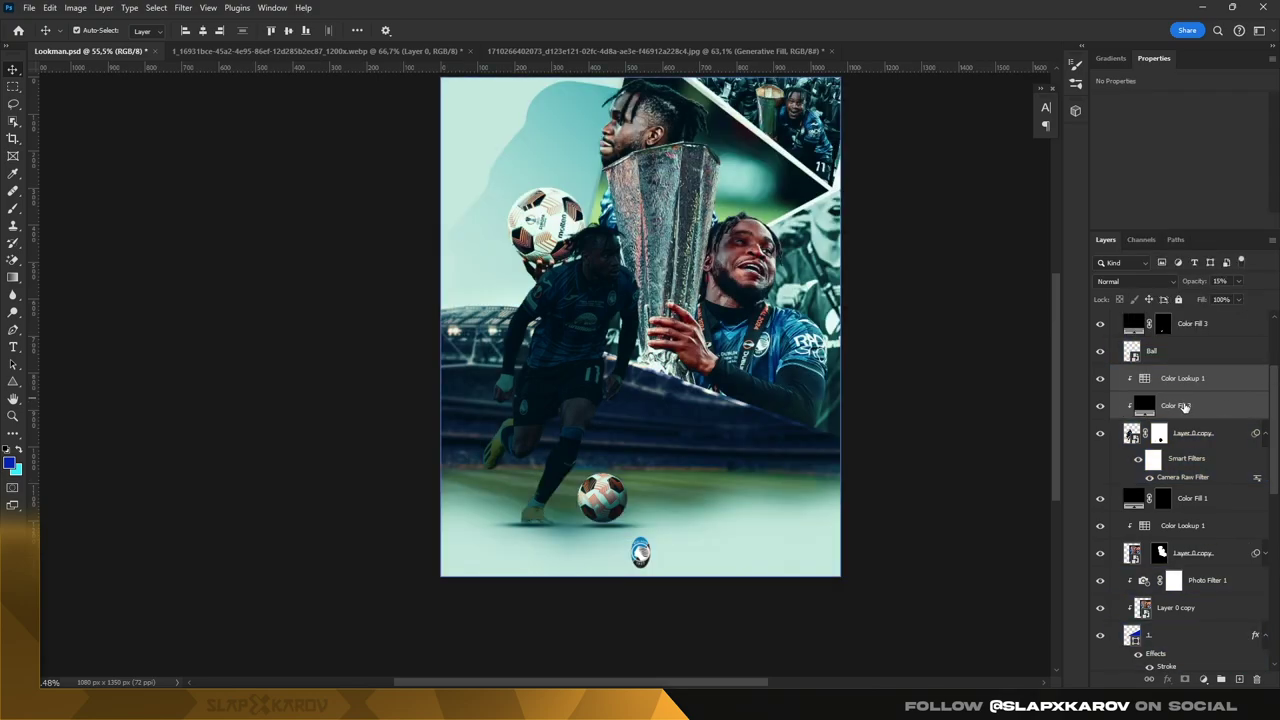
click(1190, 636)
click(1186, 679)
key(ctrl+i)
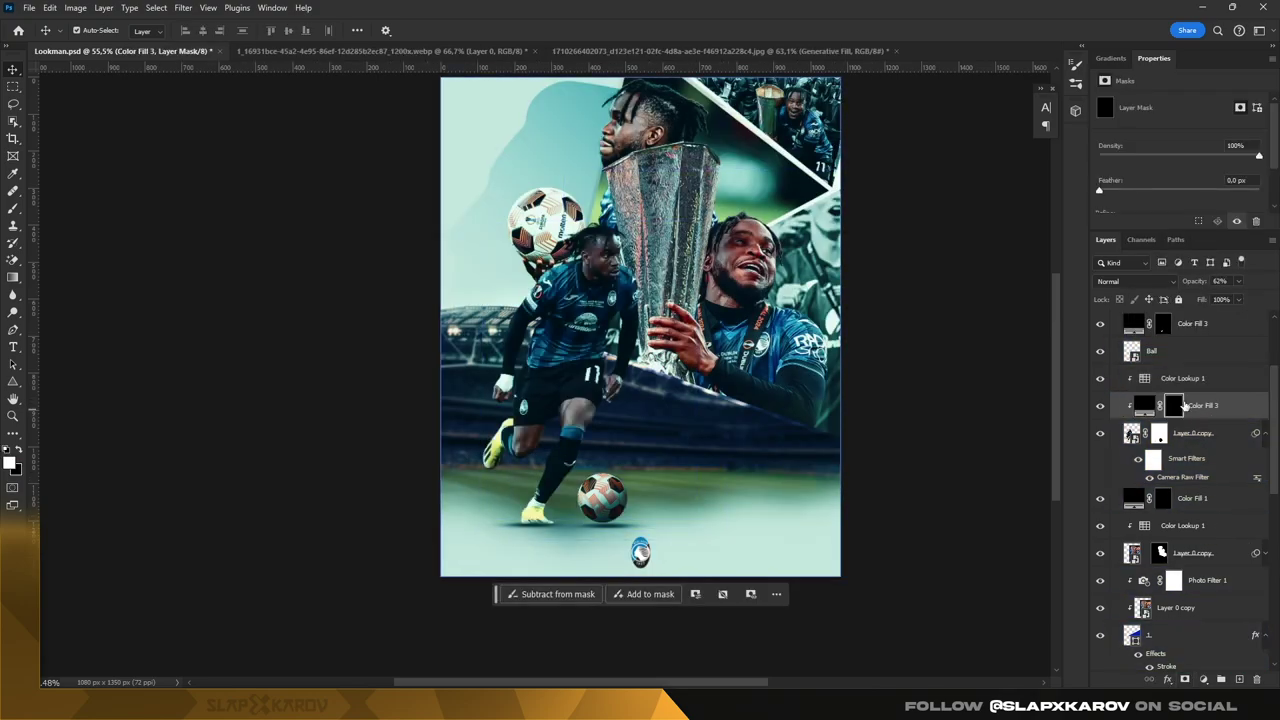
Target the fill's mask, load the running player's outline as a selection, and zoom in.
click(1115, 380)
click(1173, 405)
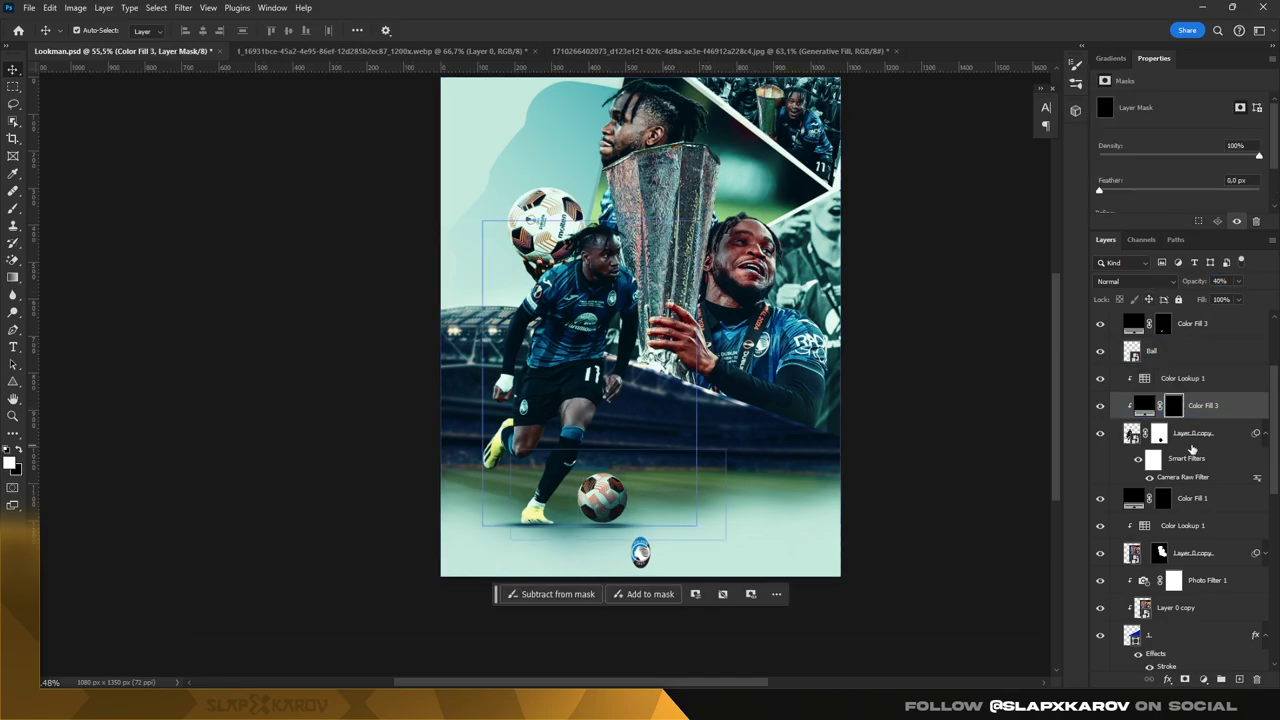
ctrl+click(1131, 432)
key(z)
click(612, 380)
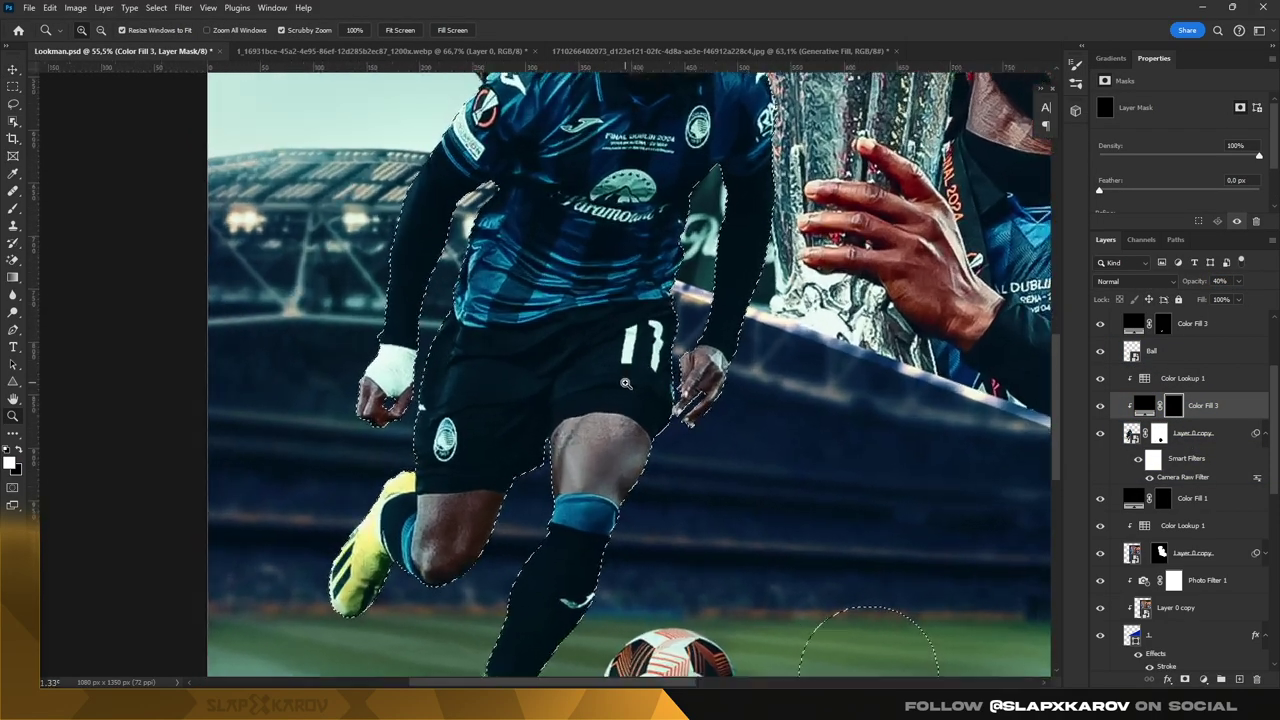
Brush shading onto the running player's legs through the Color Fill 3 mask, fixing the boot heel.
key(b)
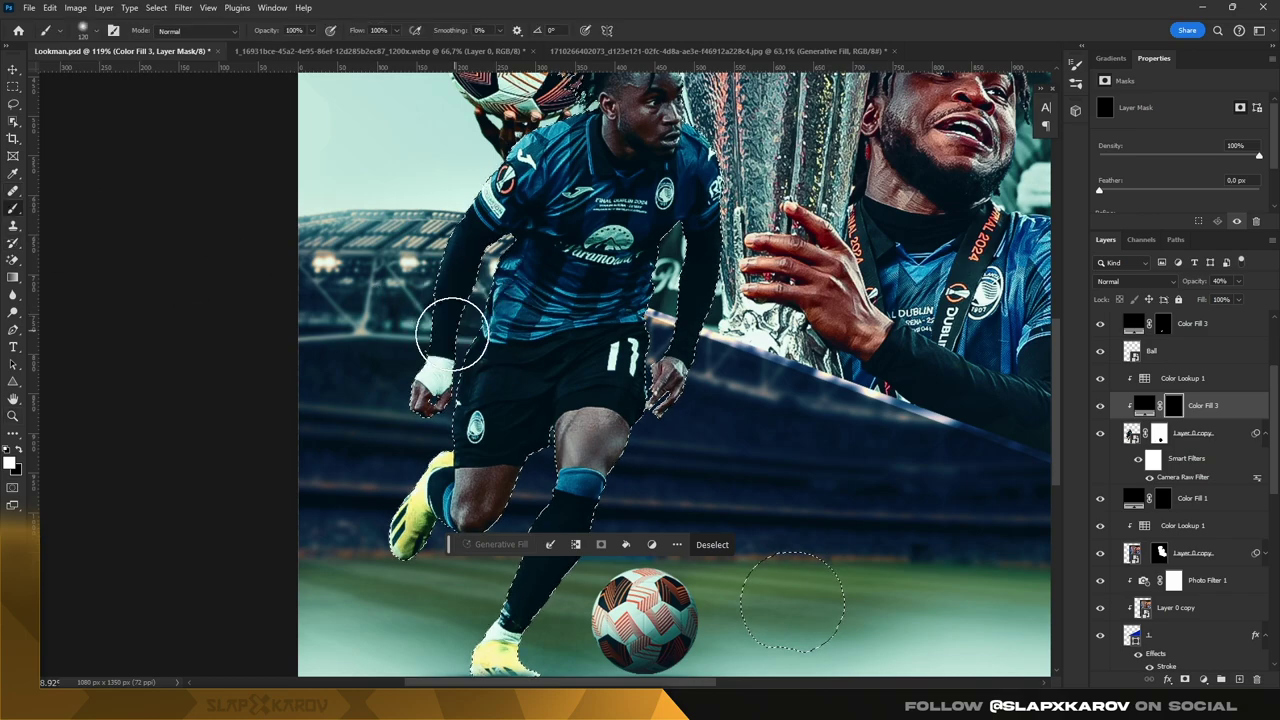
scroll(380, 505, down, 2)
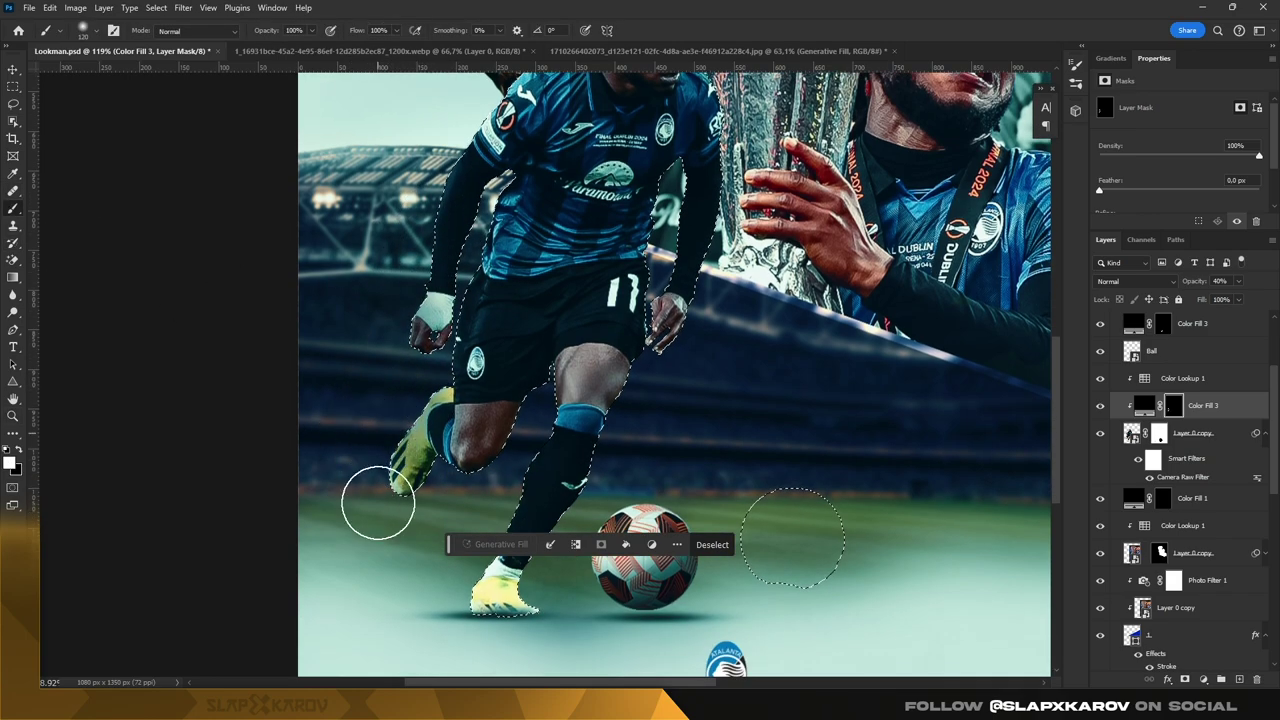
scroll(617, 371, down, 1)
scroll(617, 371, up, 2)
scroll(674, 344, up, 2)
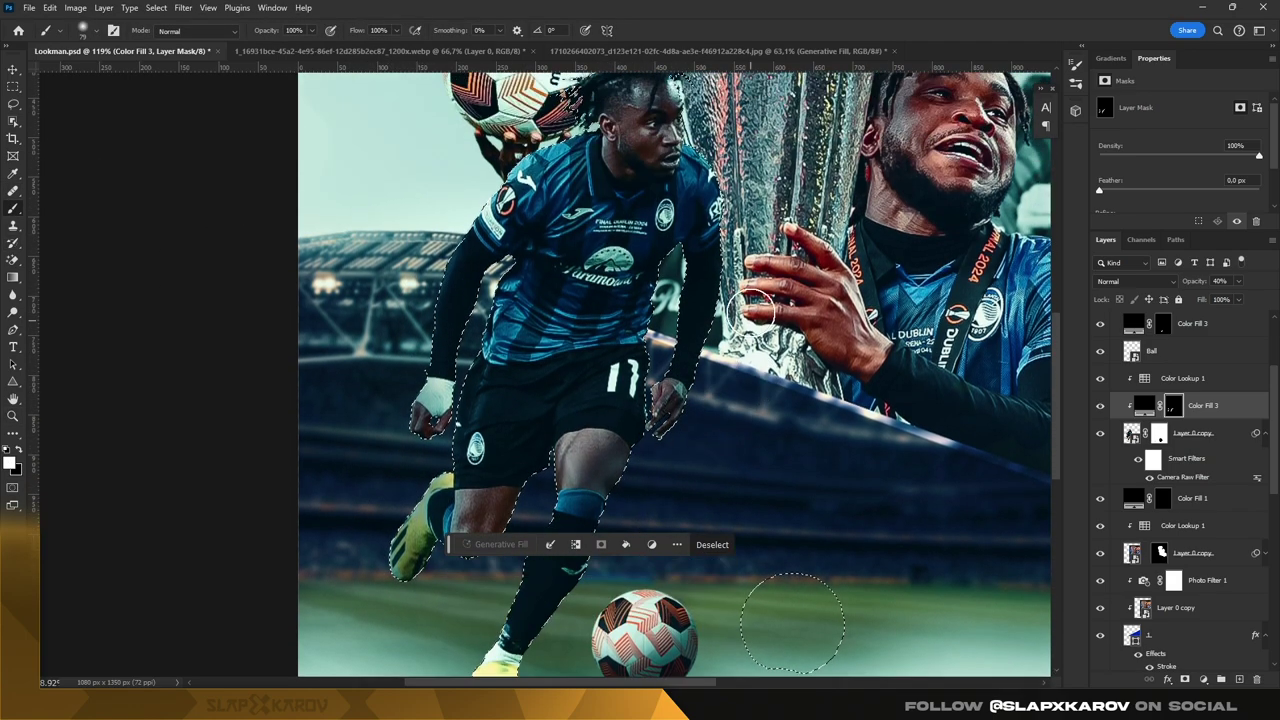
scroll(745, 290, up, 2)
scroll(660, 108, up, 1)
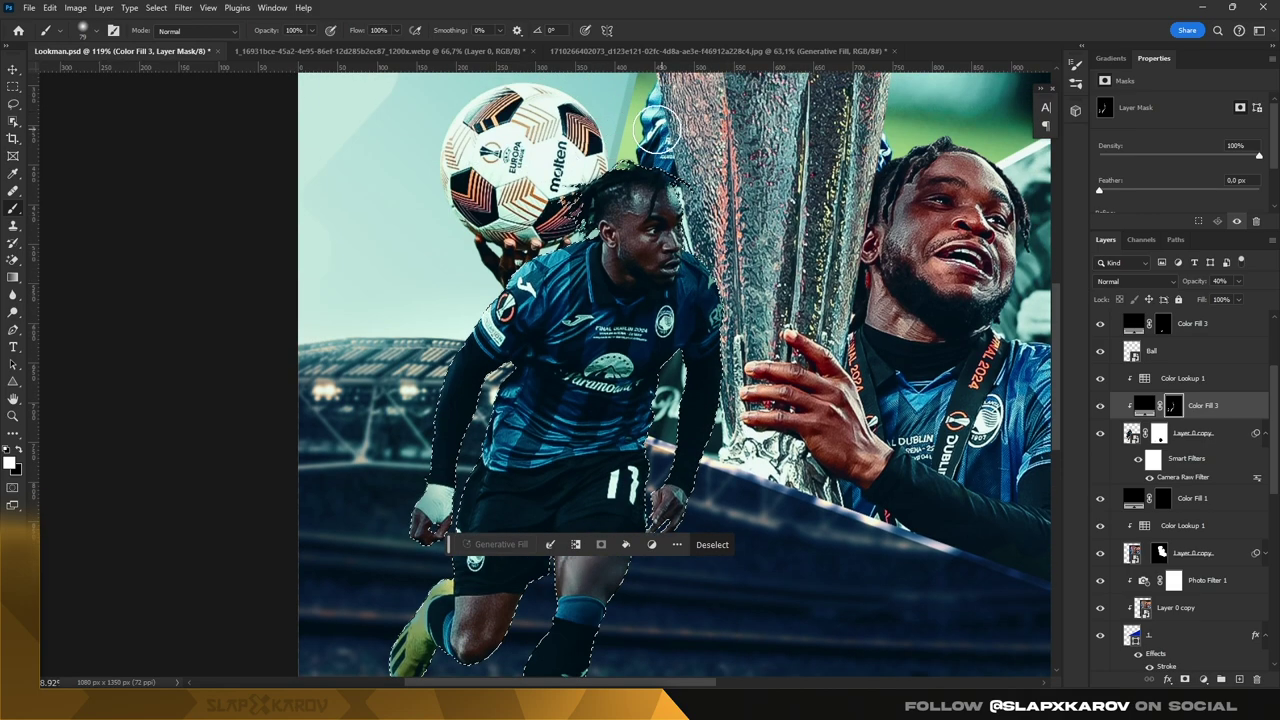
scroll(580, 160, down, 1)
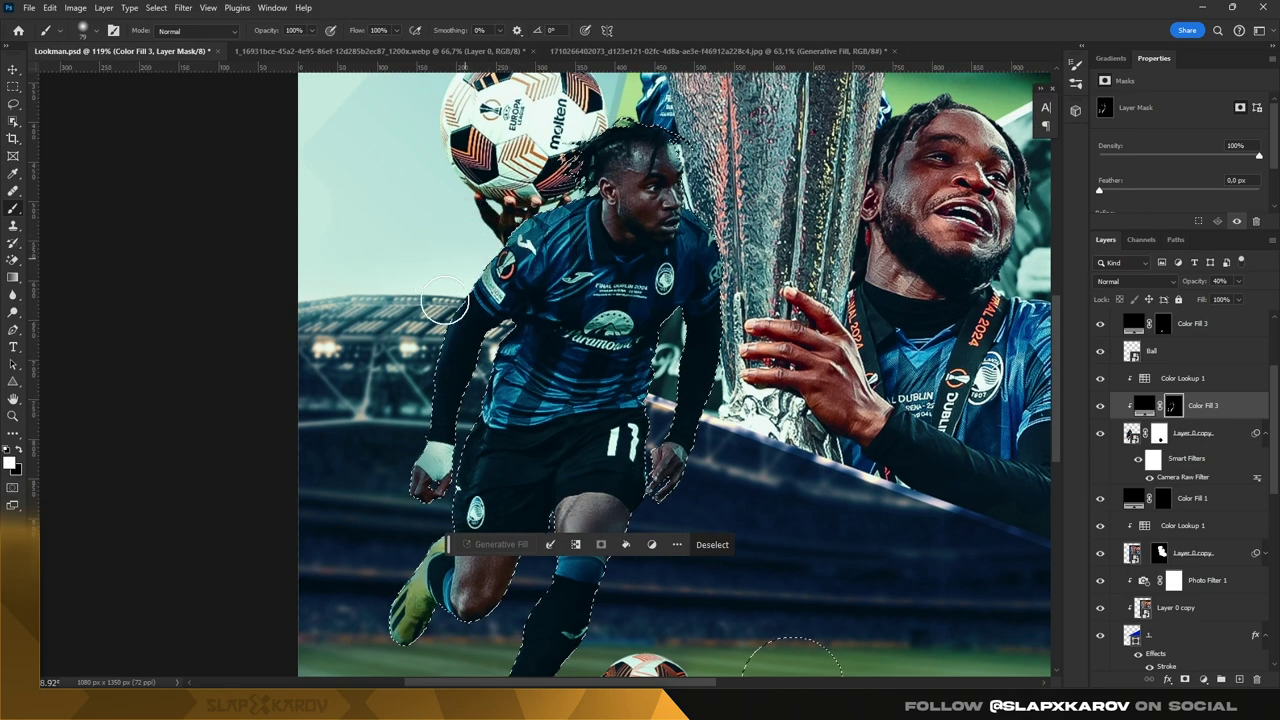
scroll(413, 345, down, 2)
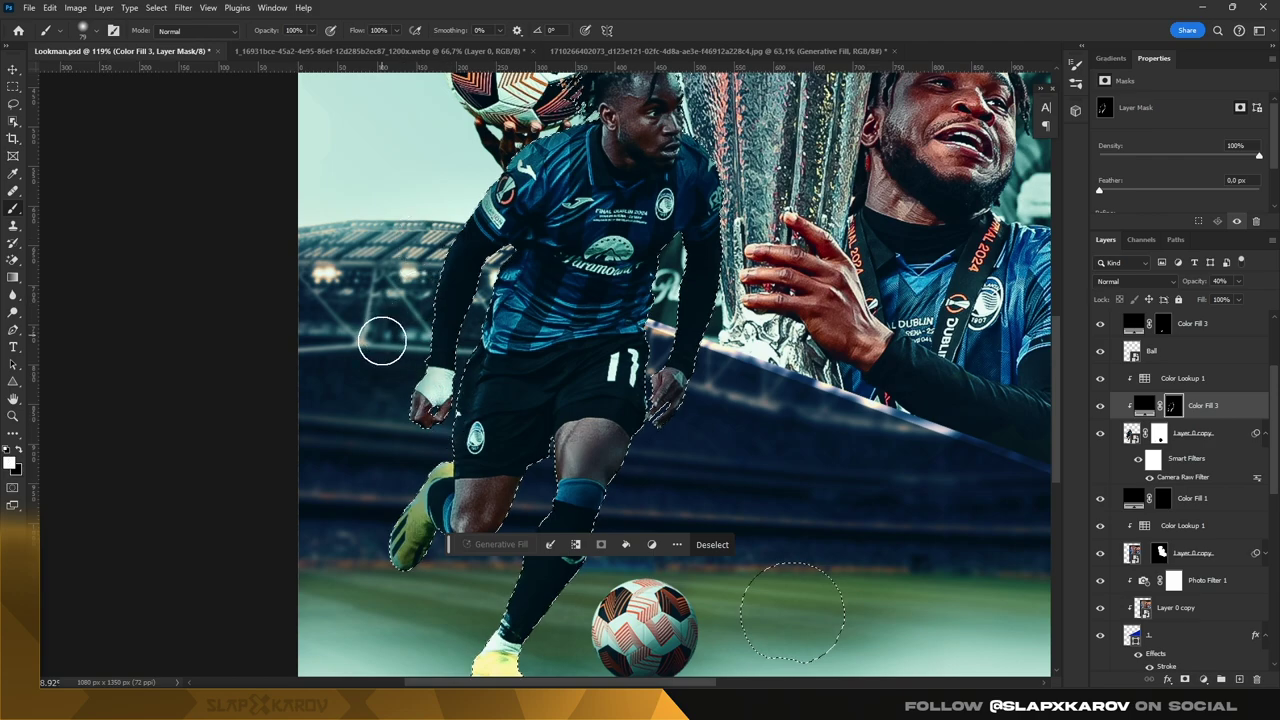
scroll(385, 380, down, 1)
scroll(400, 400, down, 2)
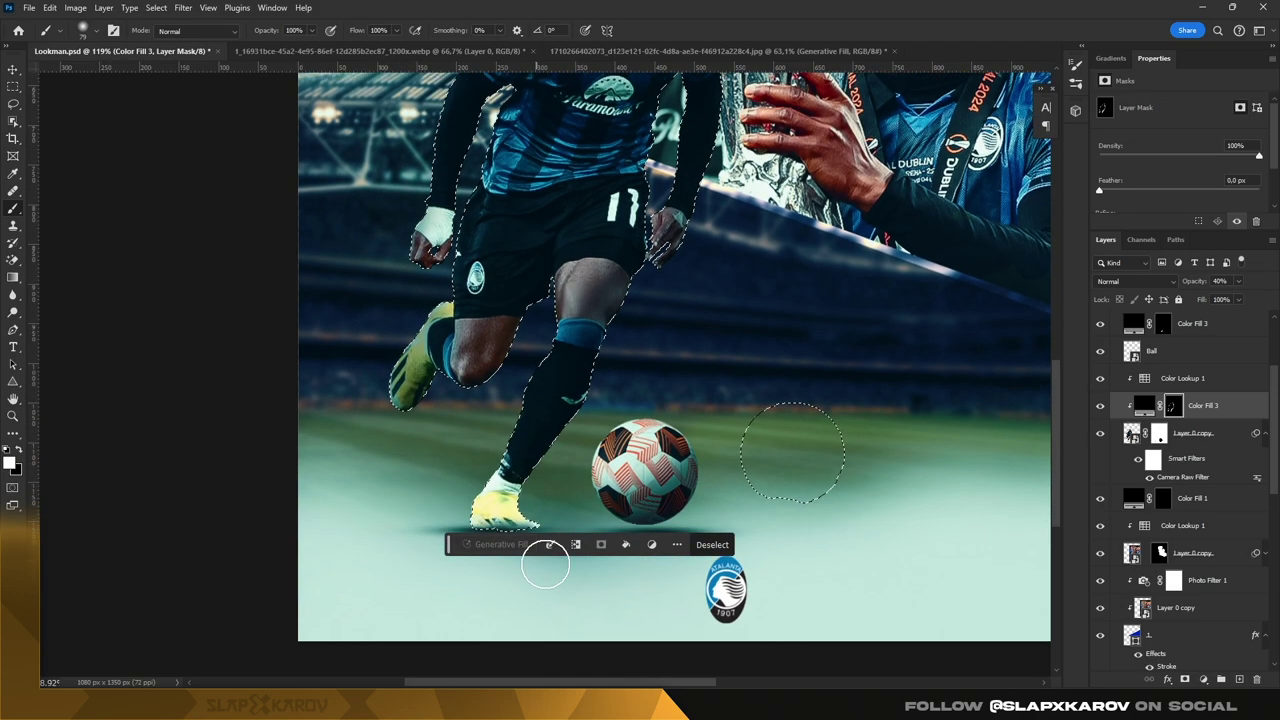
scroll(465, 480, down, 2)
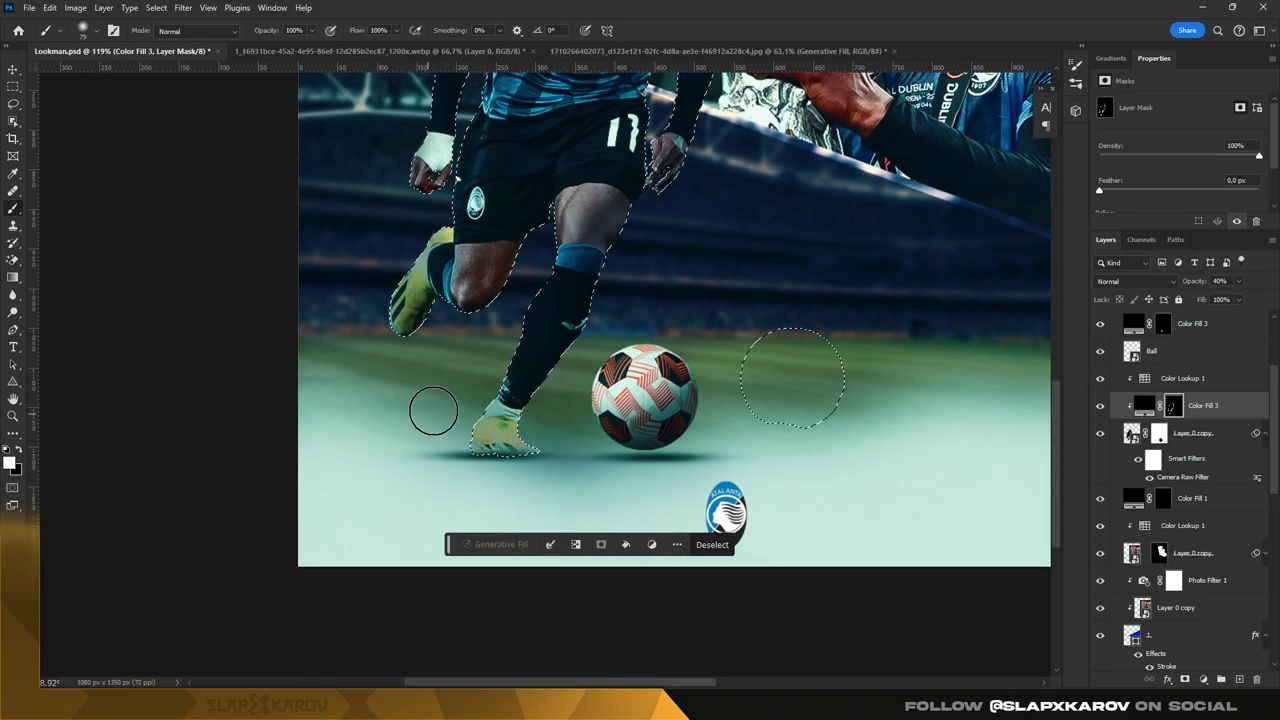
drag(533, 414, 526, 432)
Refine the knee and thigh shading, swapping black and white, then deselect and fit the poster on screen.
key(x)
scroll(638, 352, up, 1)
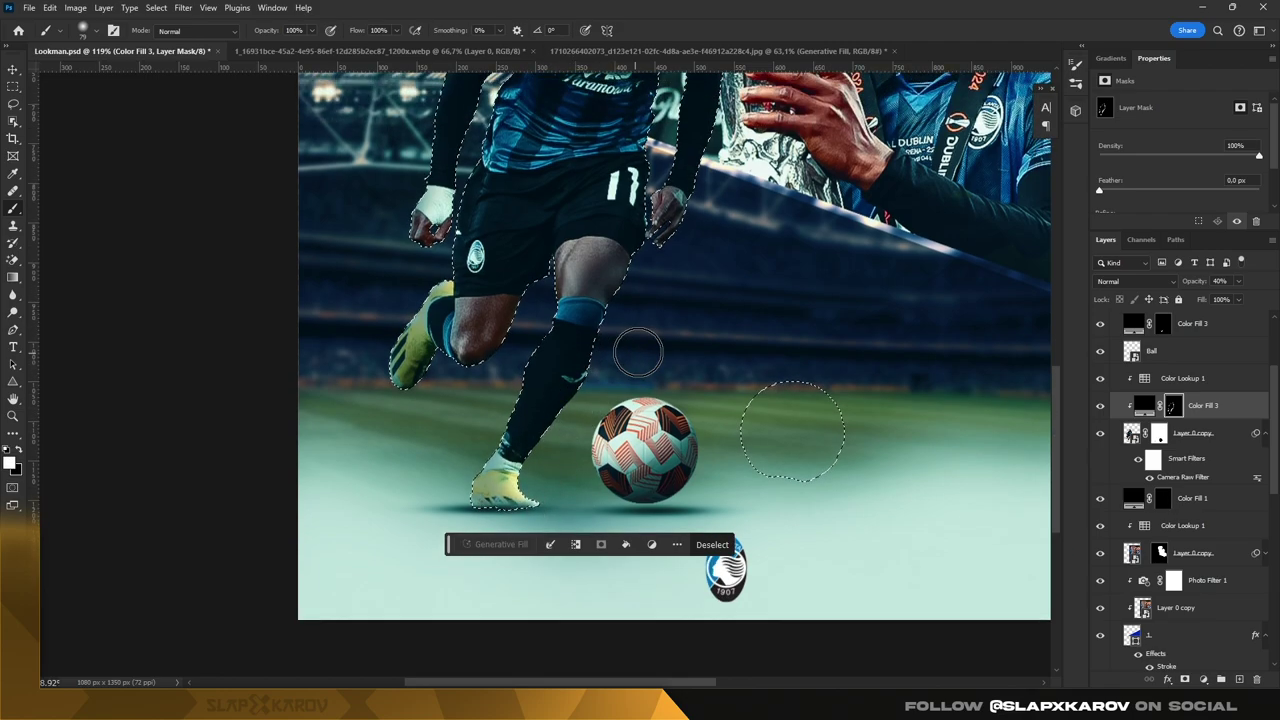
mouse_move(502, 320)
mouse_down()
mouse_move(480, 340)
mouse_move(540, 300)
mouse_up()
key(x)
key(x)
scroll(600, 280, up, 2)
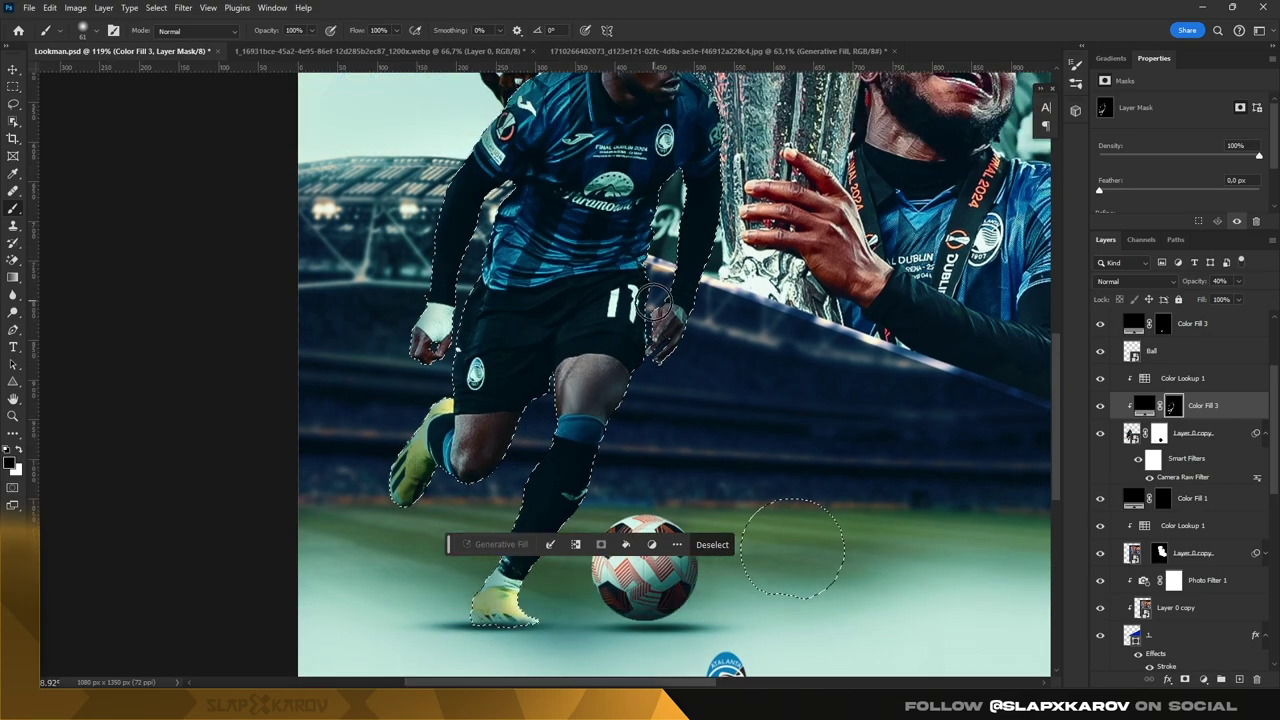
scroll(660, 257, up, 1)
scroll(674, 296, up, 1)
key(x)
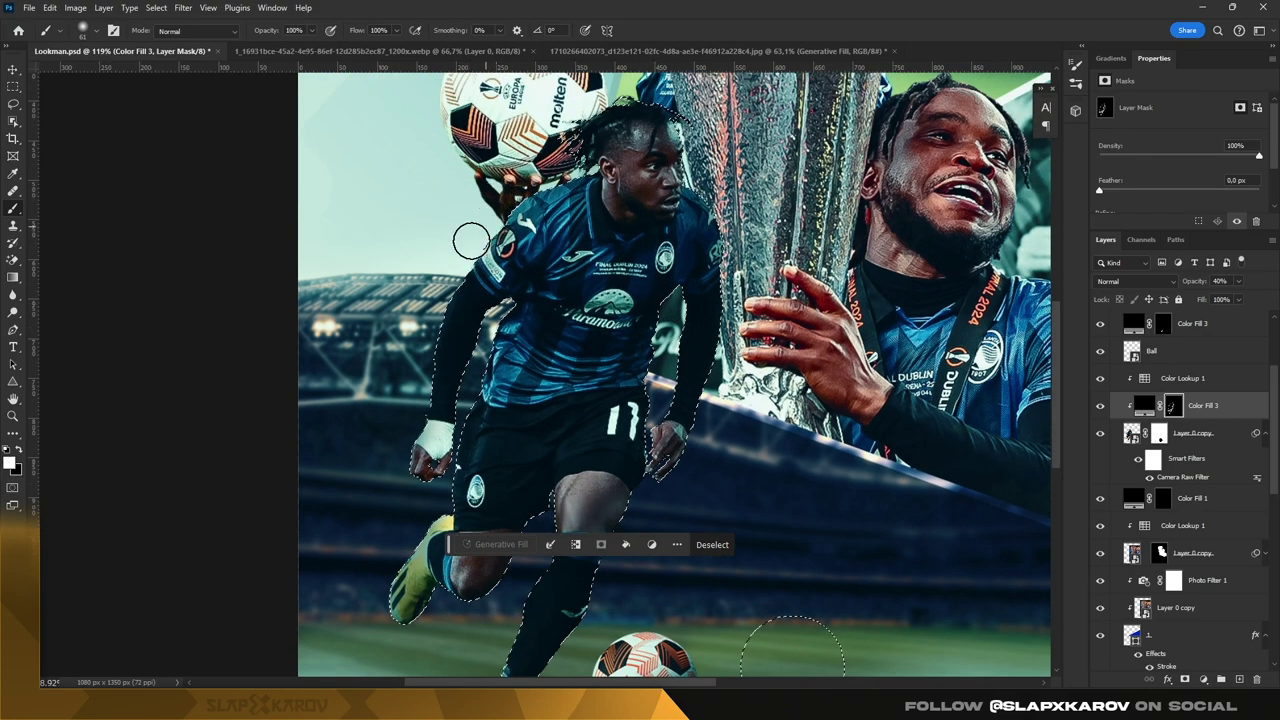
key(x)
scroll(727, 238, up, 1)
key(x)
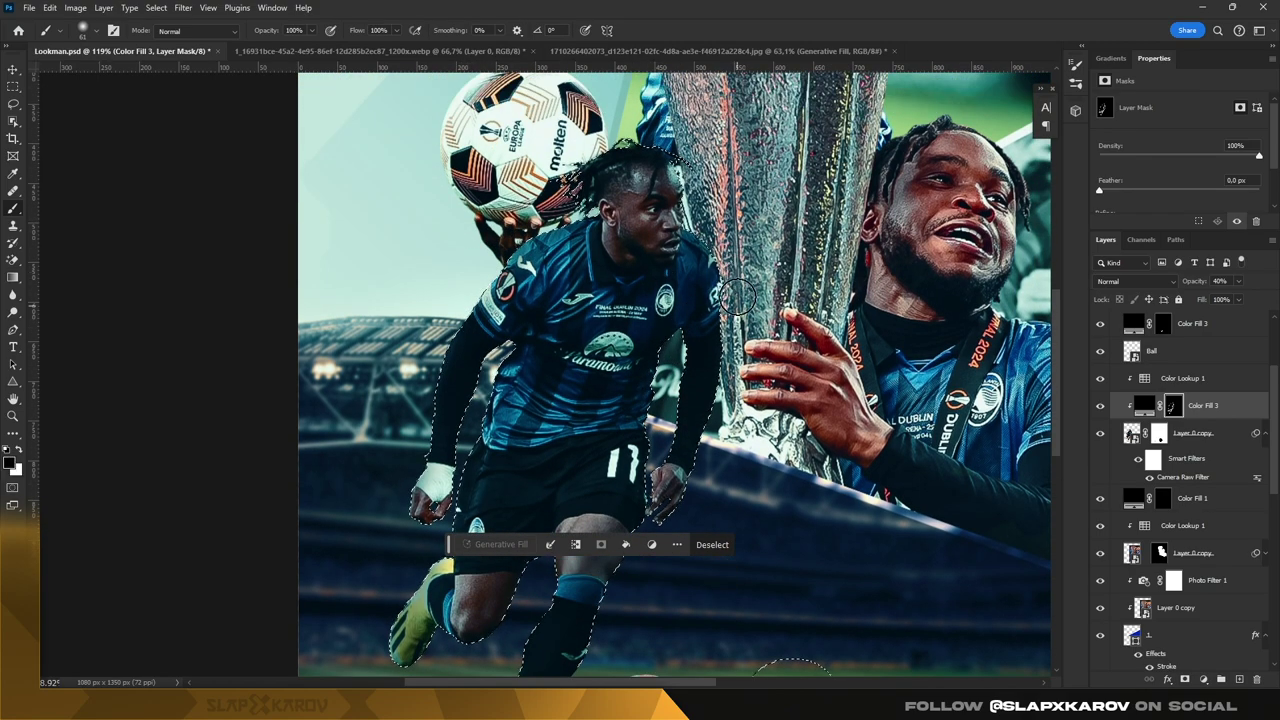
key(z)
key(ctrl+d)
key(ctrl+0)
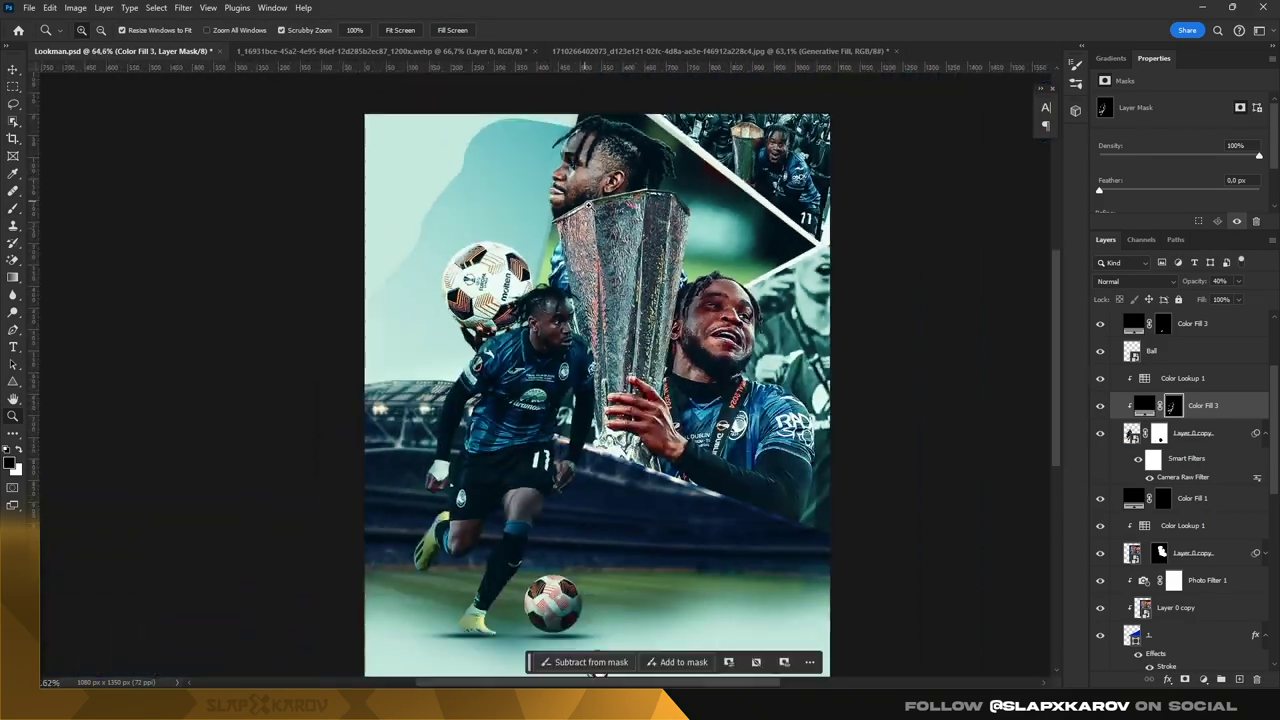
Rename the top Color Lookup layer to G and delete the hidden Vector Smart Object from group 1.
mouse_move(547, 265)
mouse_down()
mouse_move(783, 202)
mouse_move(580, 220)
mouse_up()
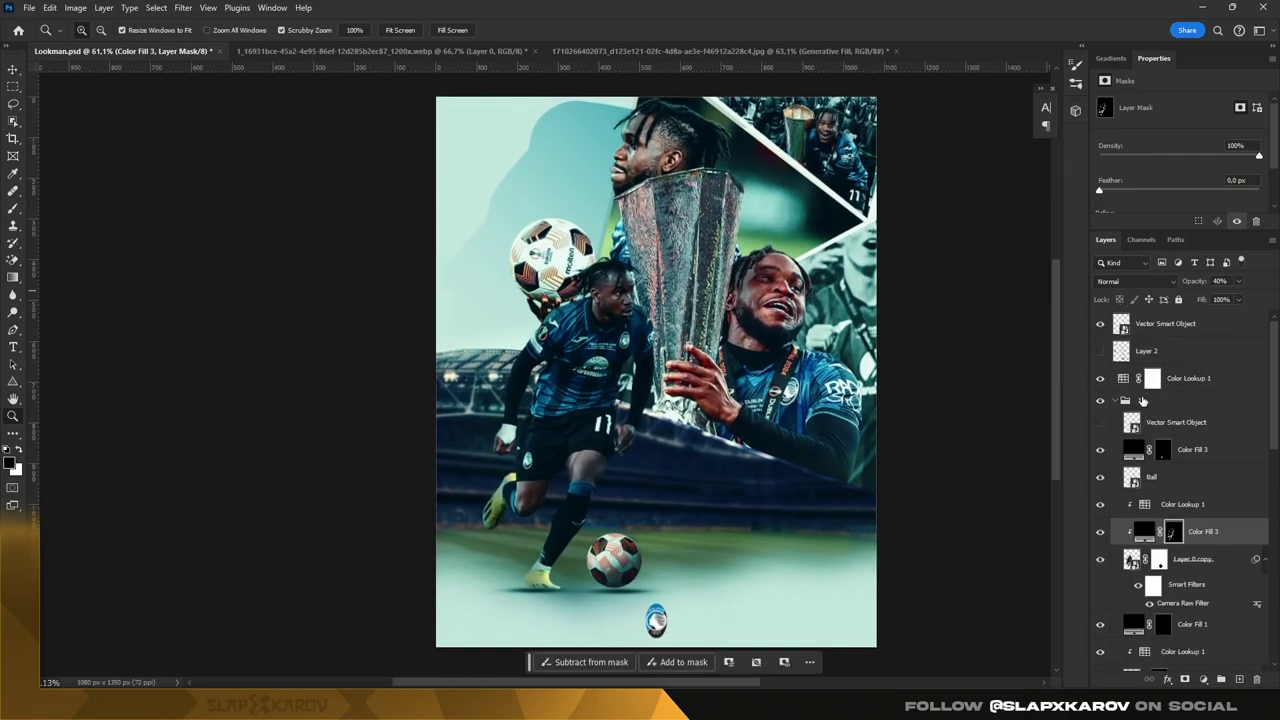
double_click(1187, 380)
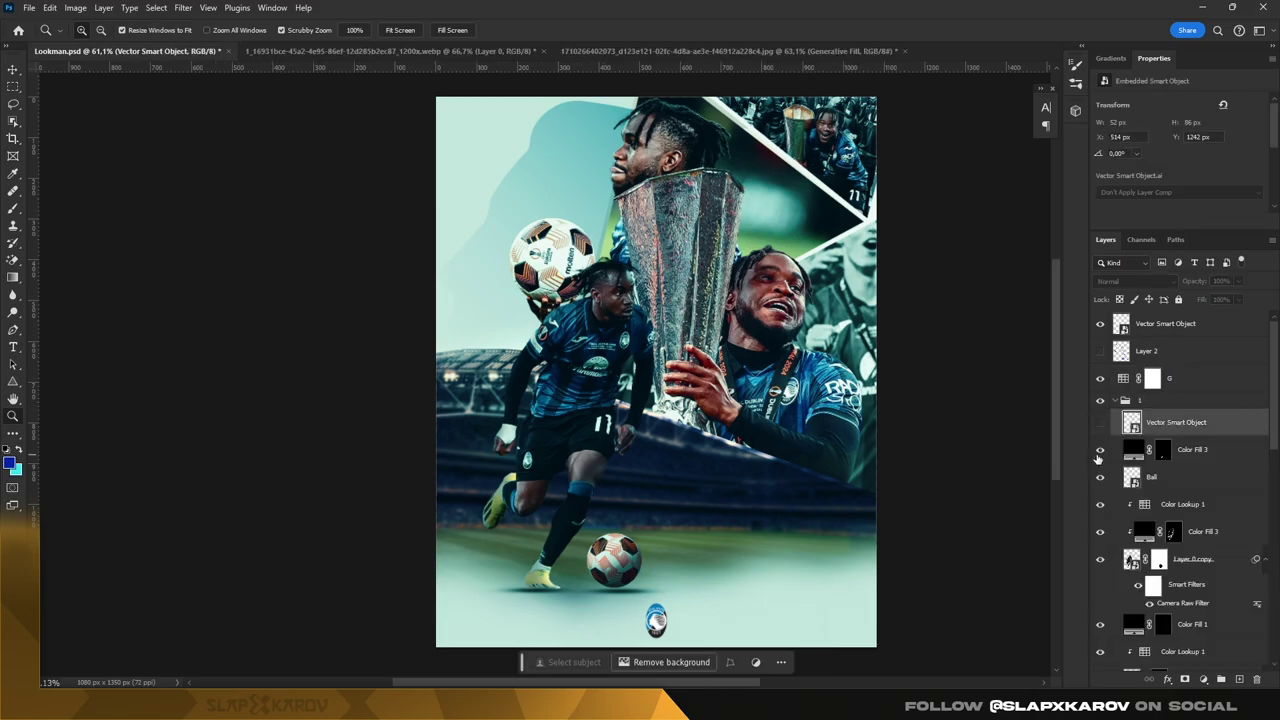
key(Delete)
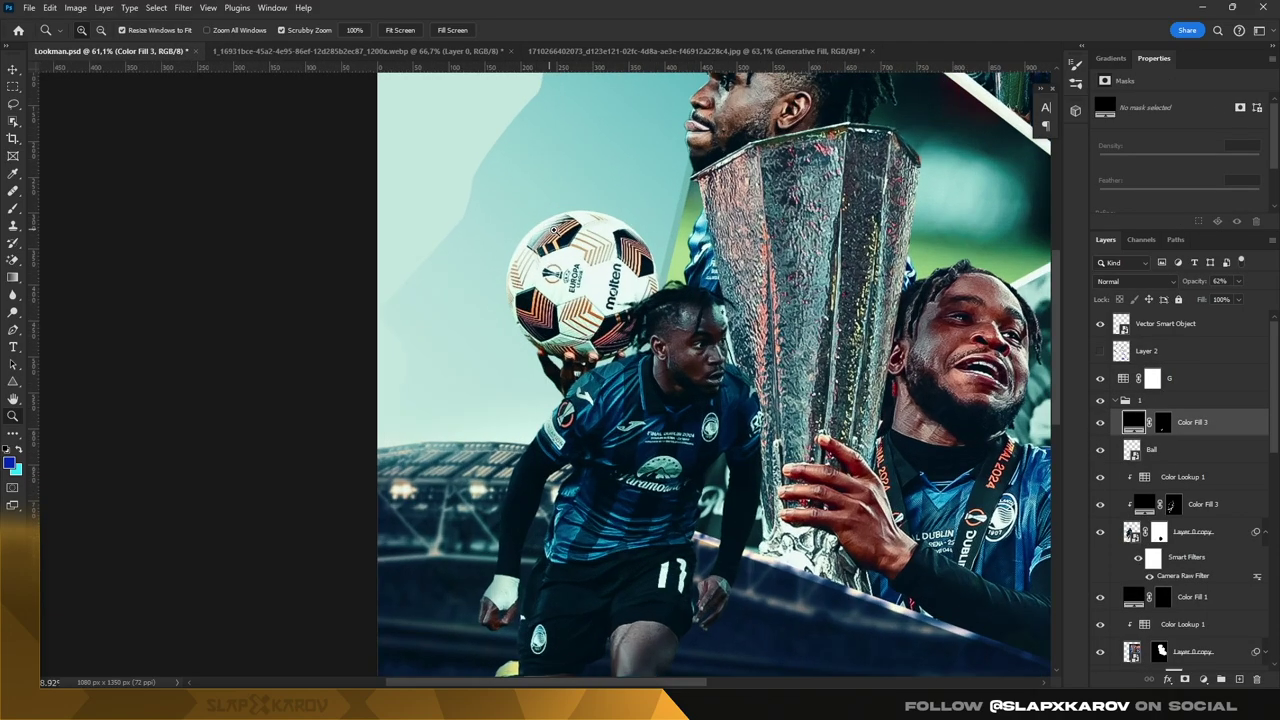
drag(514, 232, 559, 297)
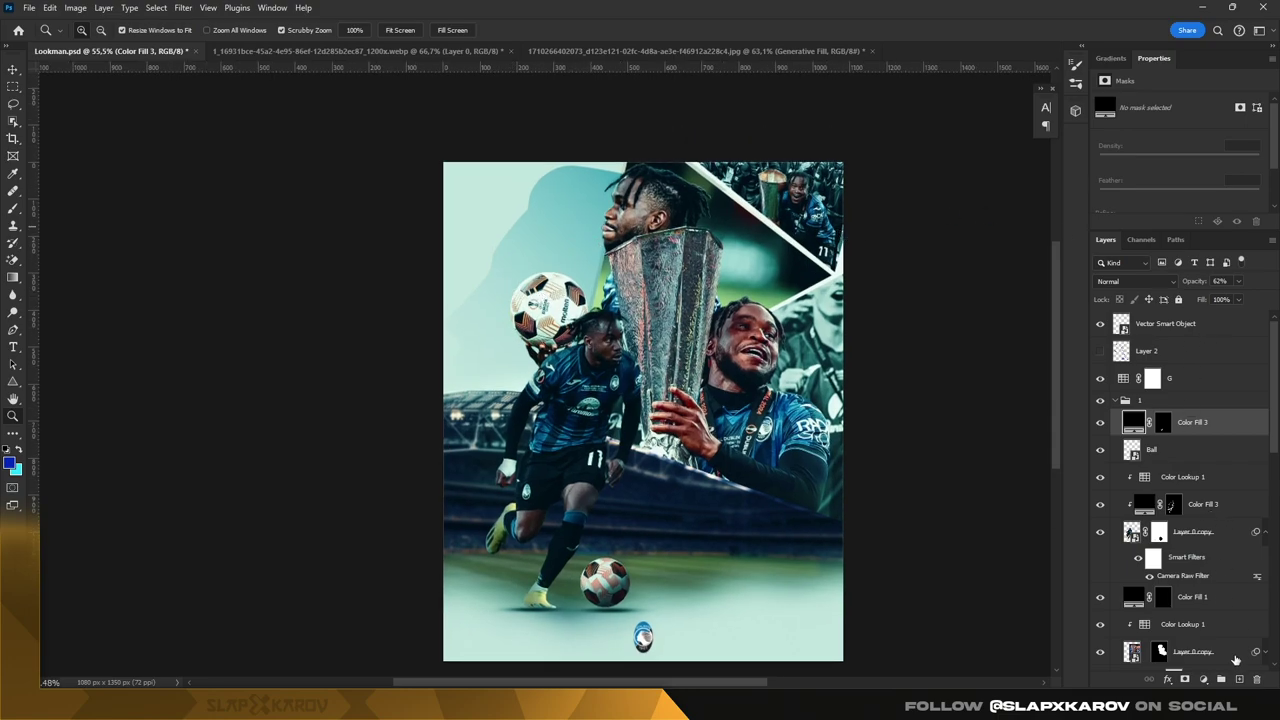
Create an ADEMOLA text layer in the poster's upper left and set it to 60 pt.
click(17, 350)
click(1239, 679)
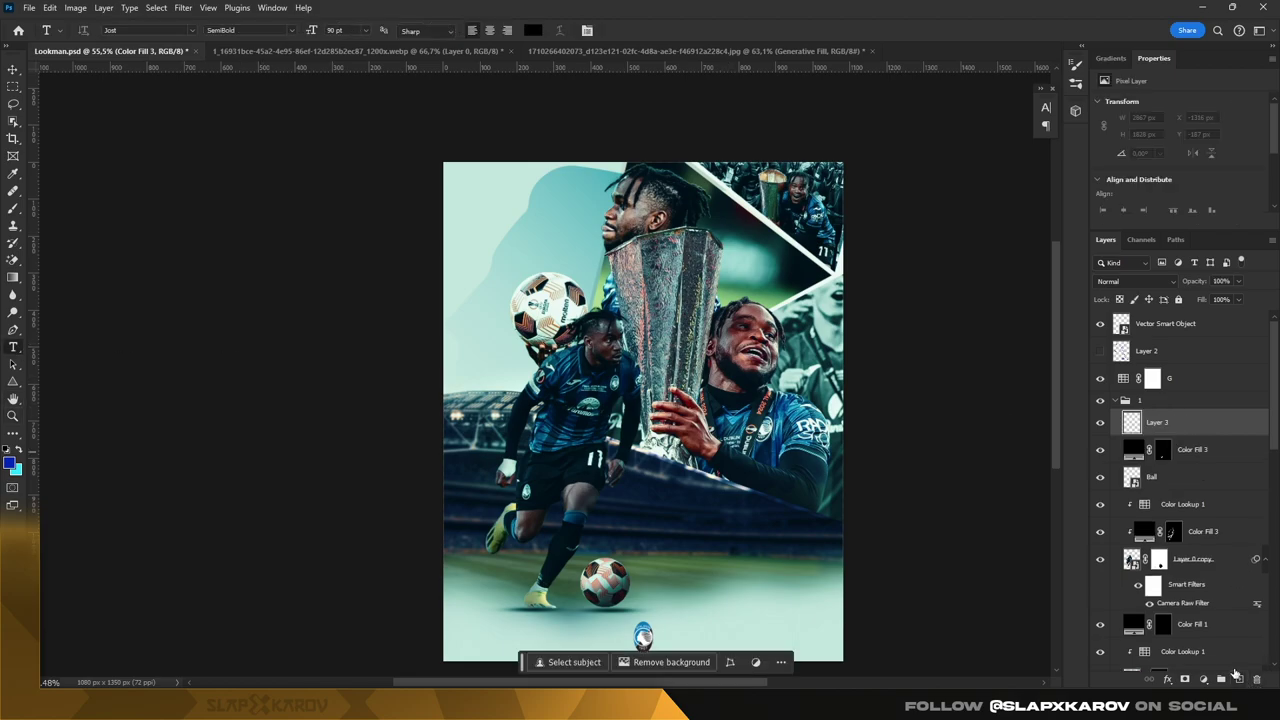
key(ctrl+semicolon)
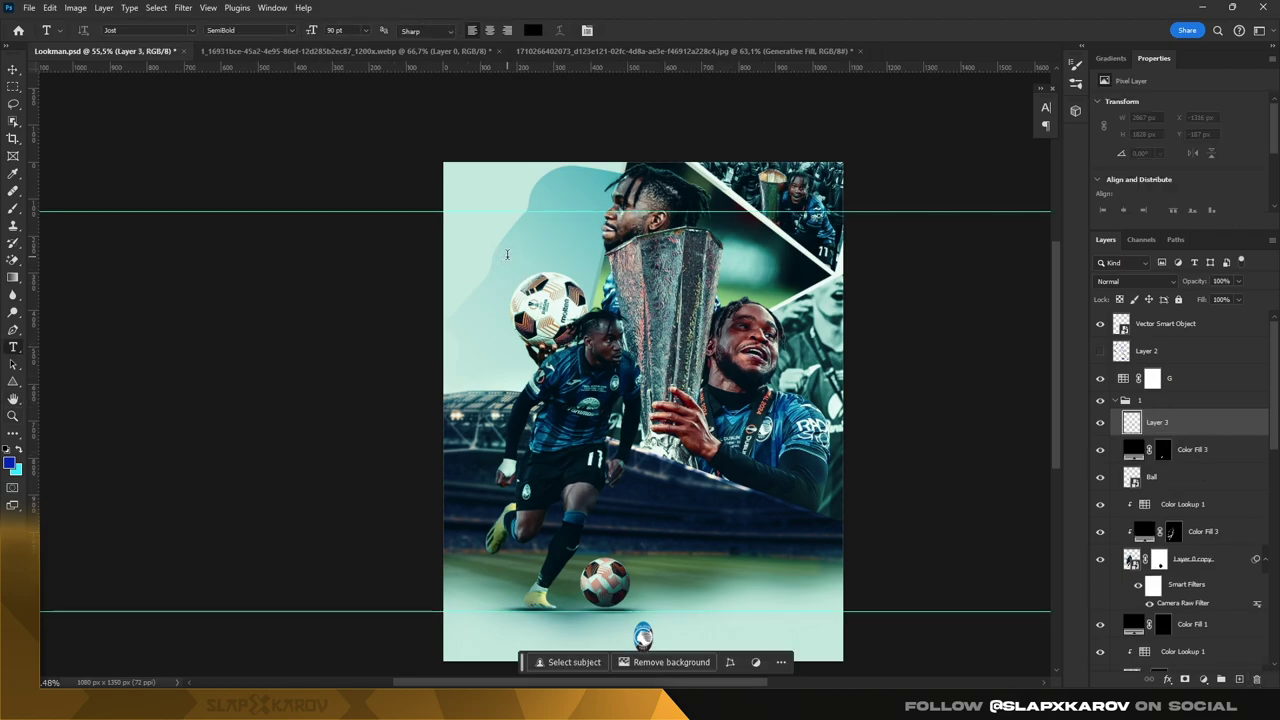
click(507, 254)
text(ADEIPSUM)
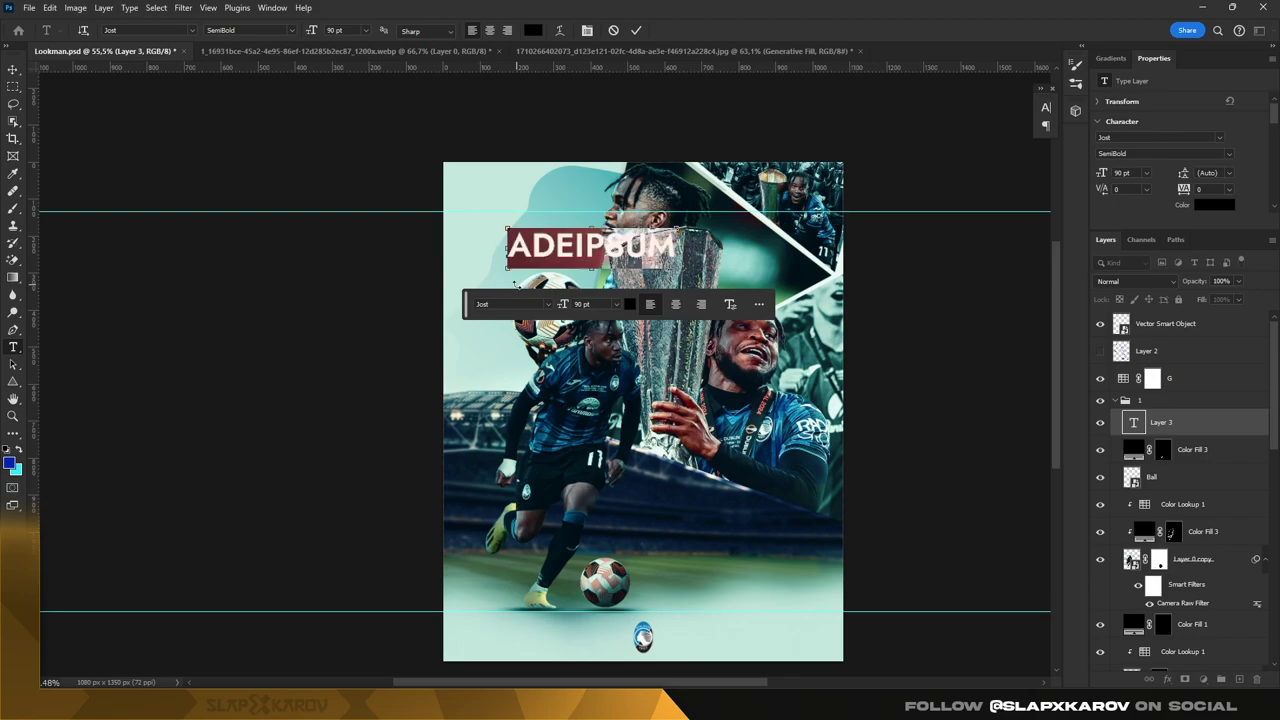
text(AD)
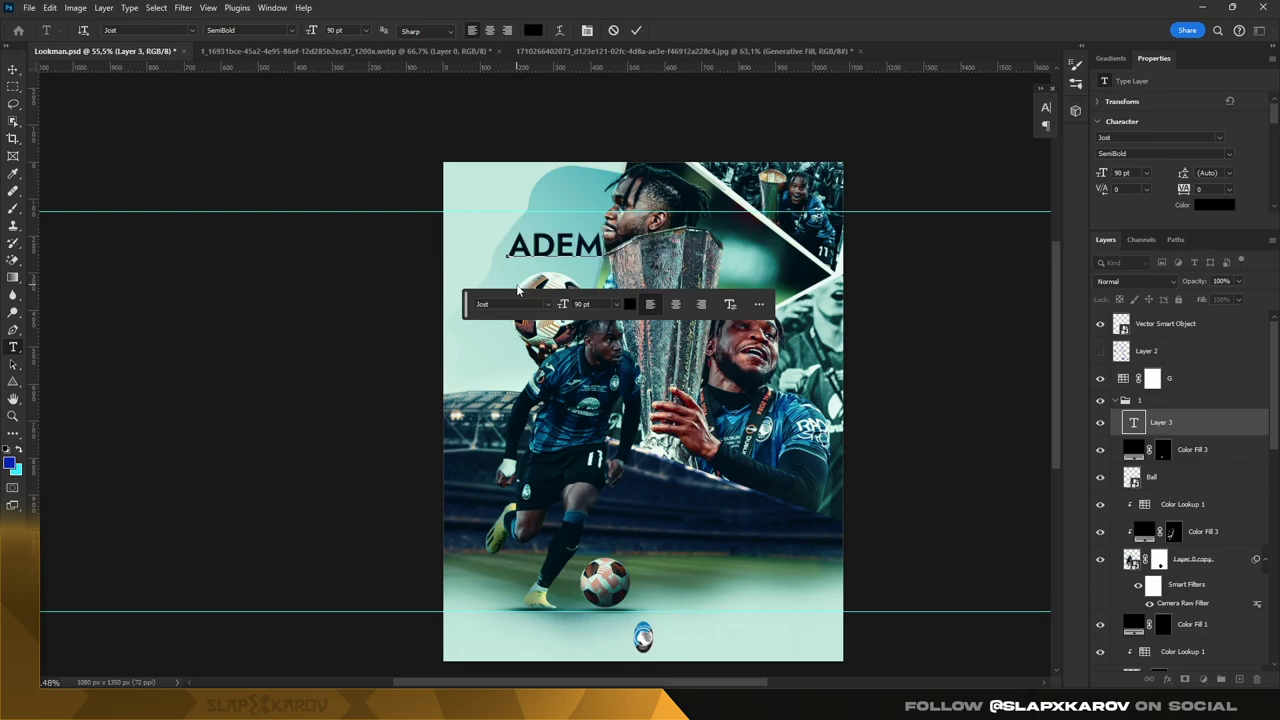
text(LA)
key(ctrl+a)
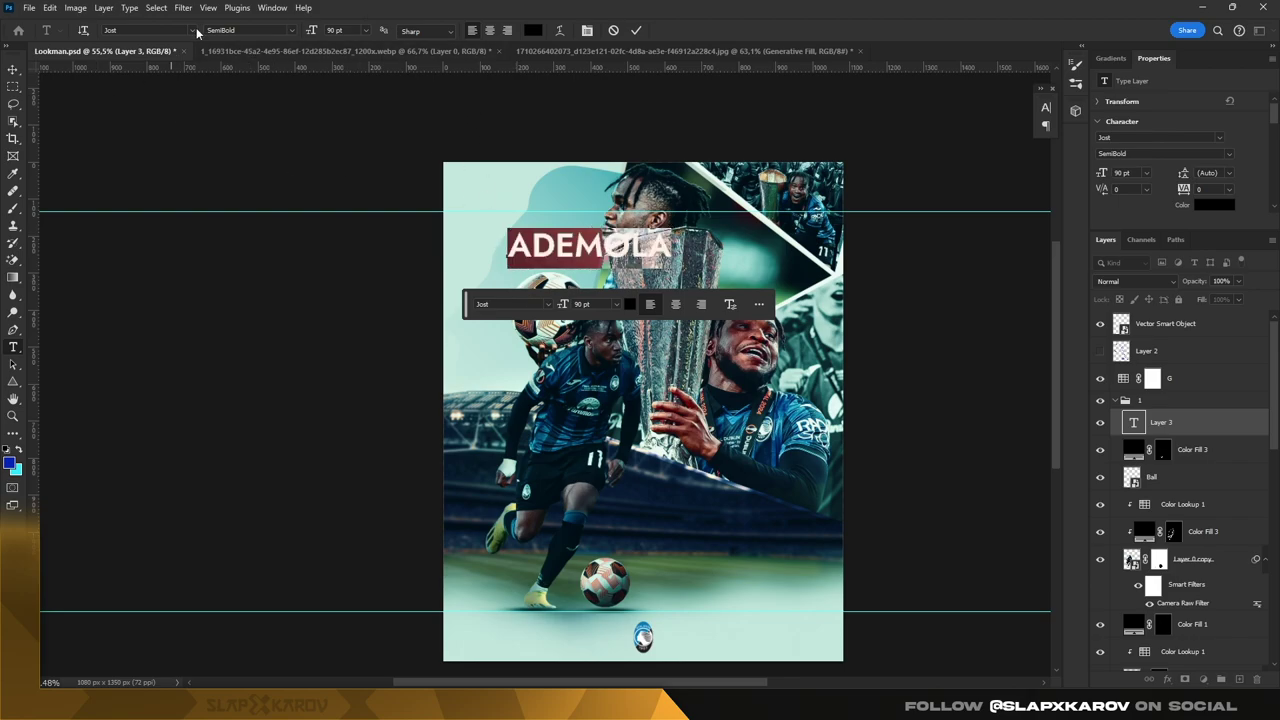
text(60)
key(Return)
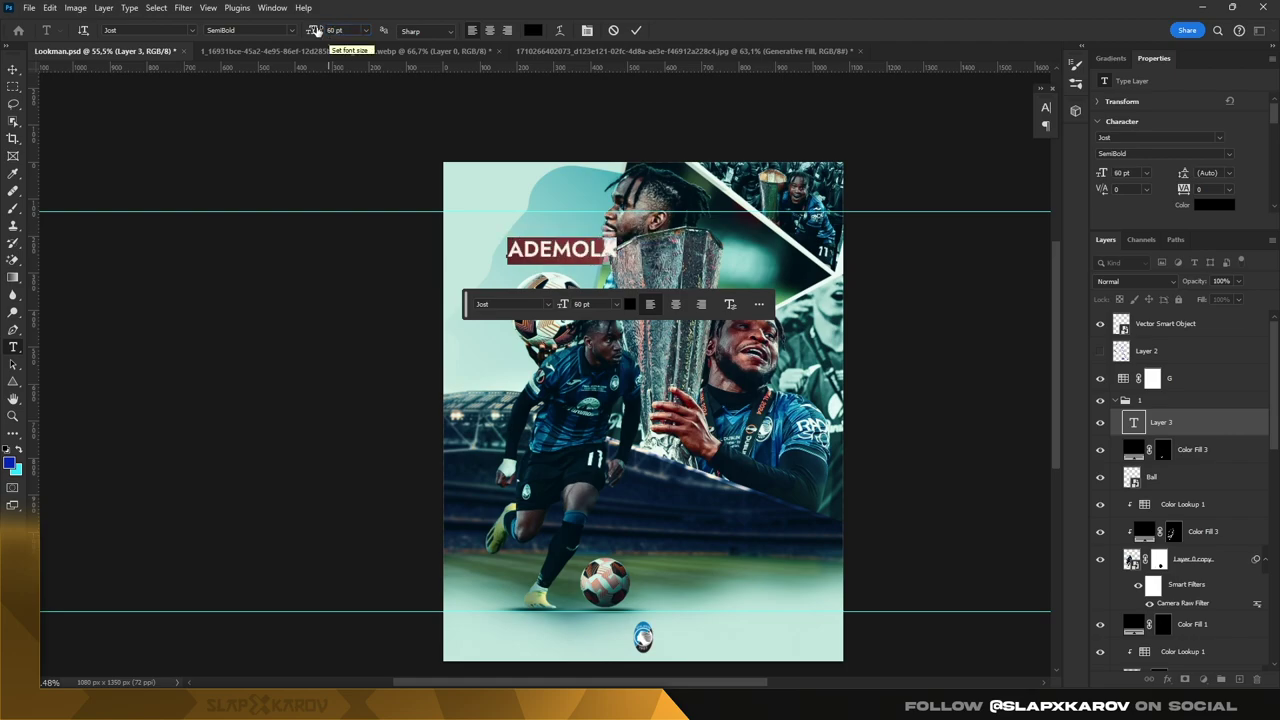
Duplicate ADEMOLA onto a second line below, retype it as LOOKMAN, and zoom in on the title.
click(13, 69)
mouse_move(583, 246)
mouse_down()
mouse_move(548, 245)
mouse_move(535, 228)
mouse_move(541, 281)
mouse_up()
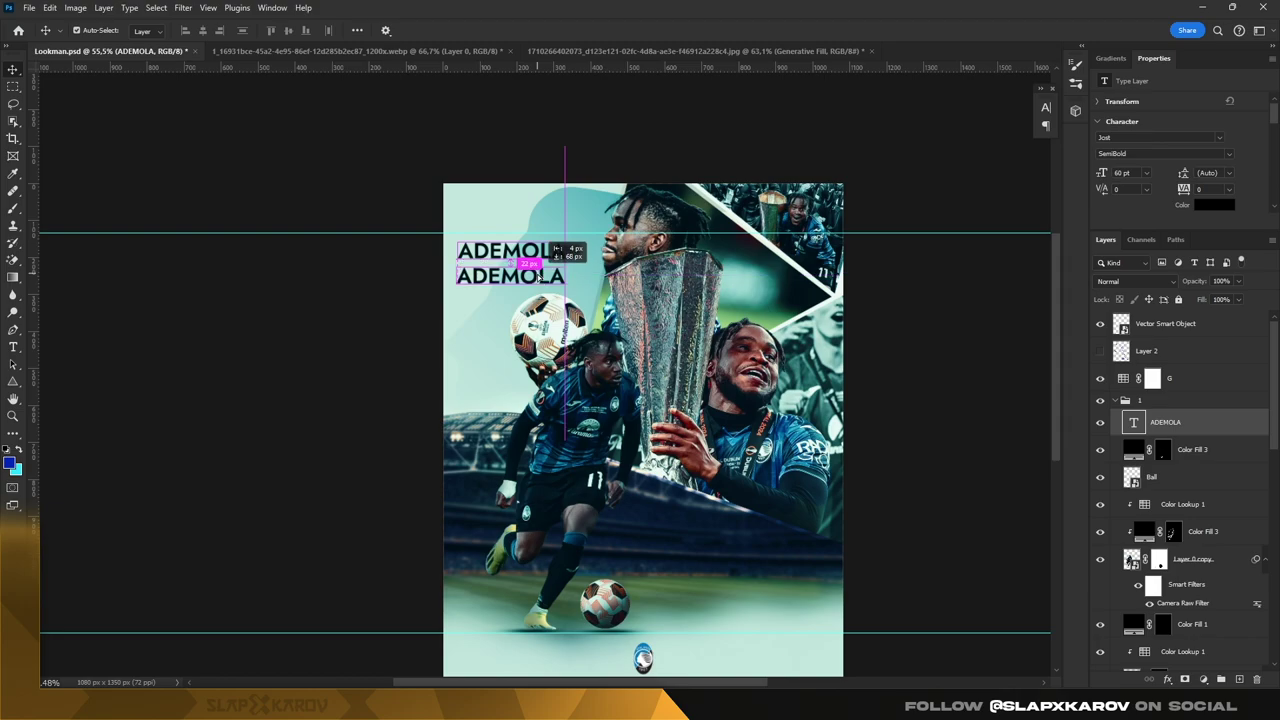
double_click(1133, 422)
key(BackSpace)
text(LOOKMAN)
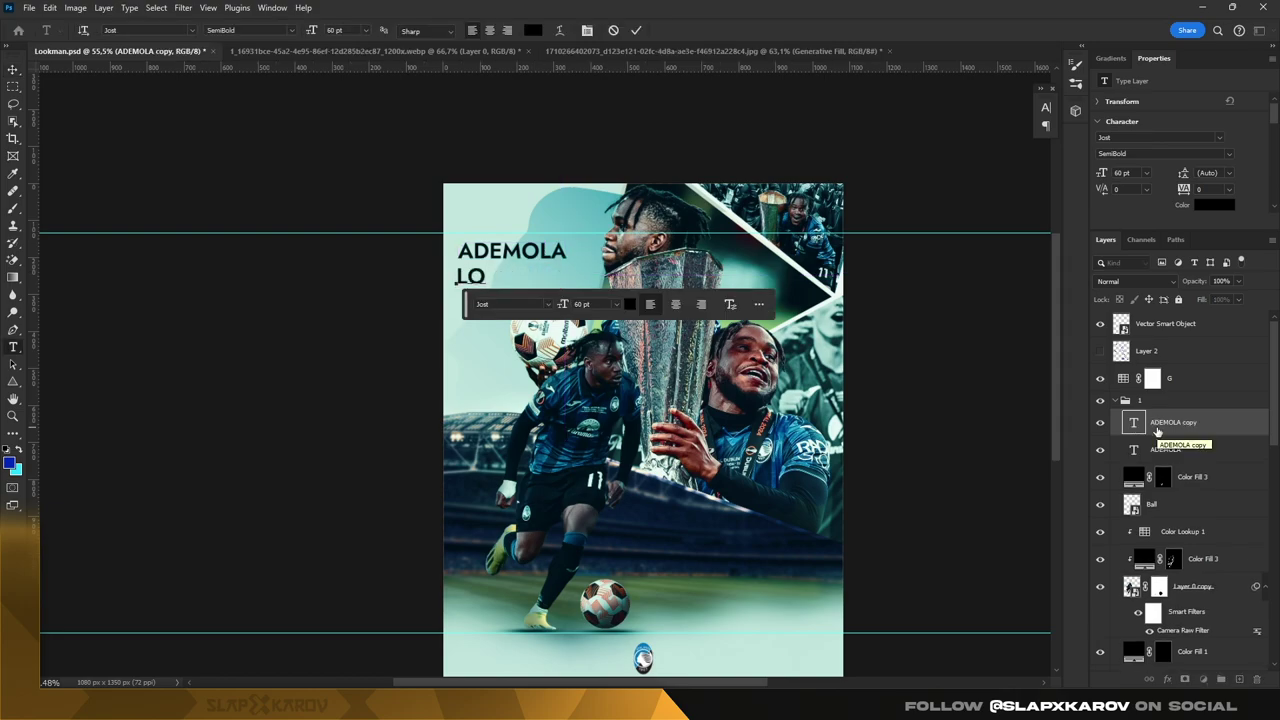
click(14, 70)
key(z)
click(513, 289)
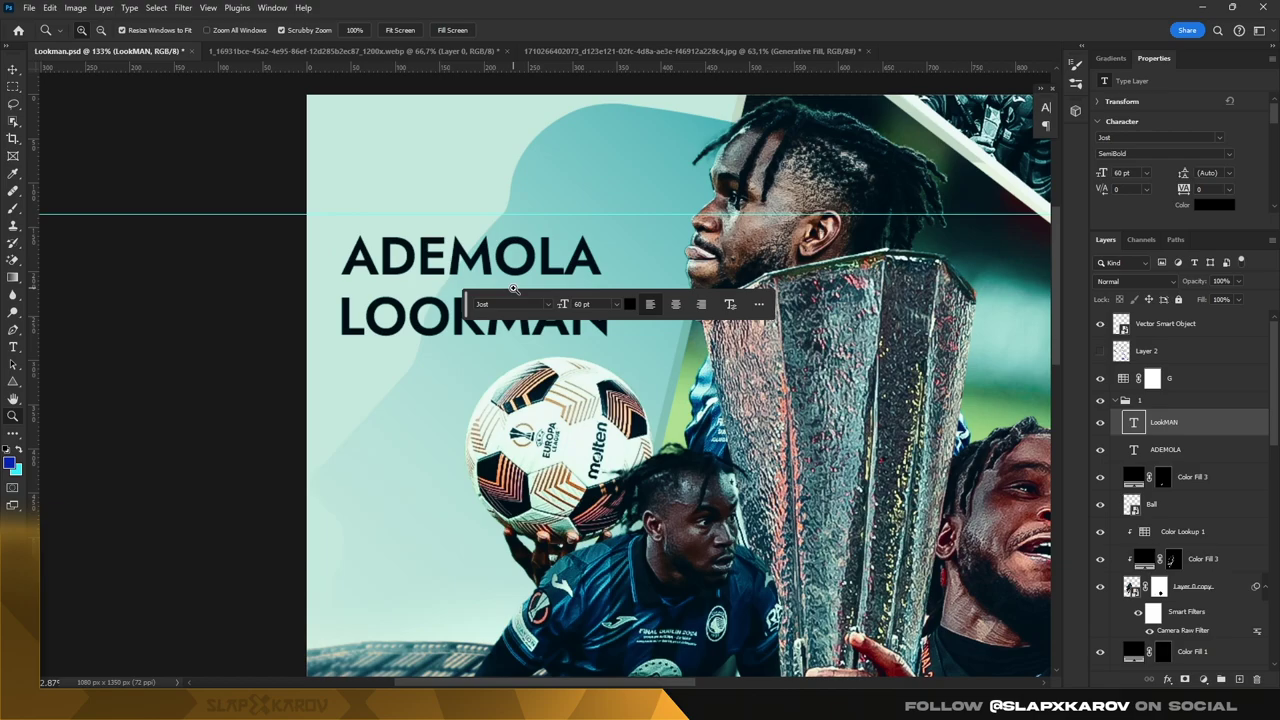
drag(513, 289, 490, 313)
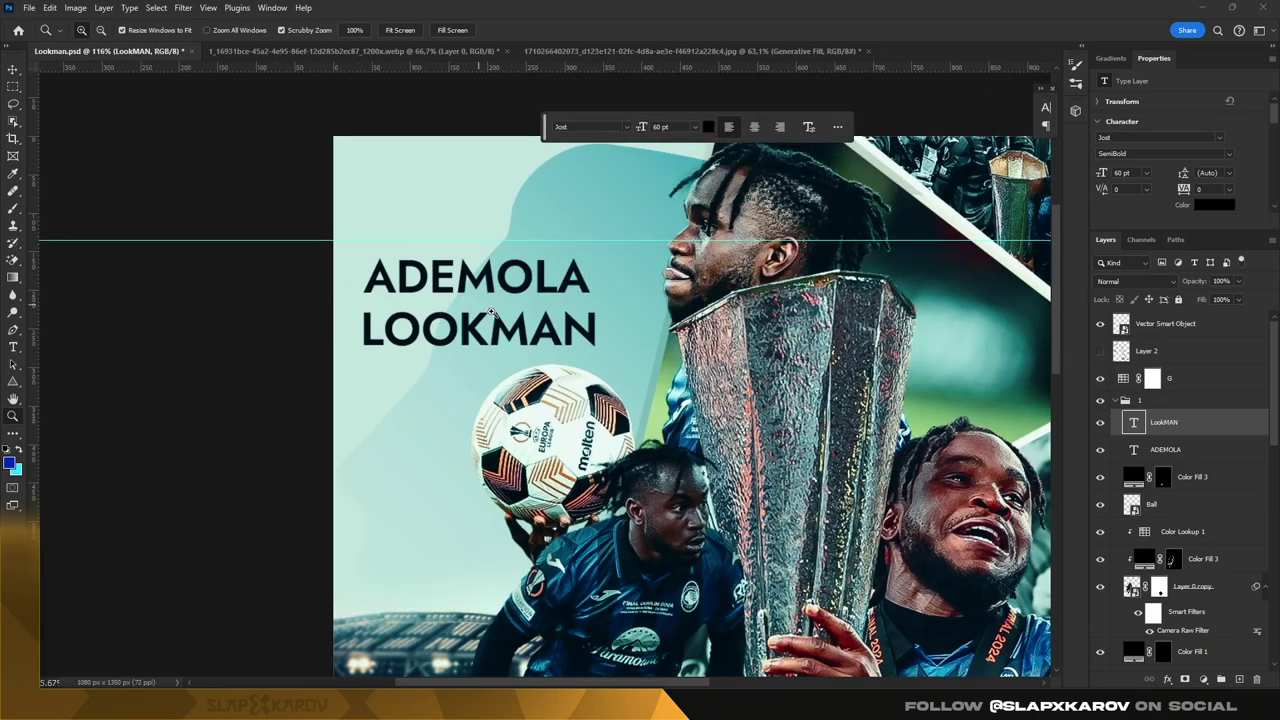
click(1187, 450)
double_click(585, 281)
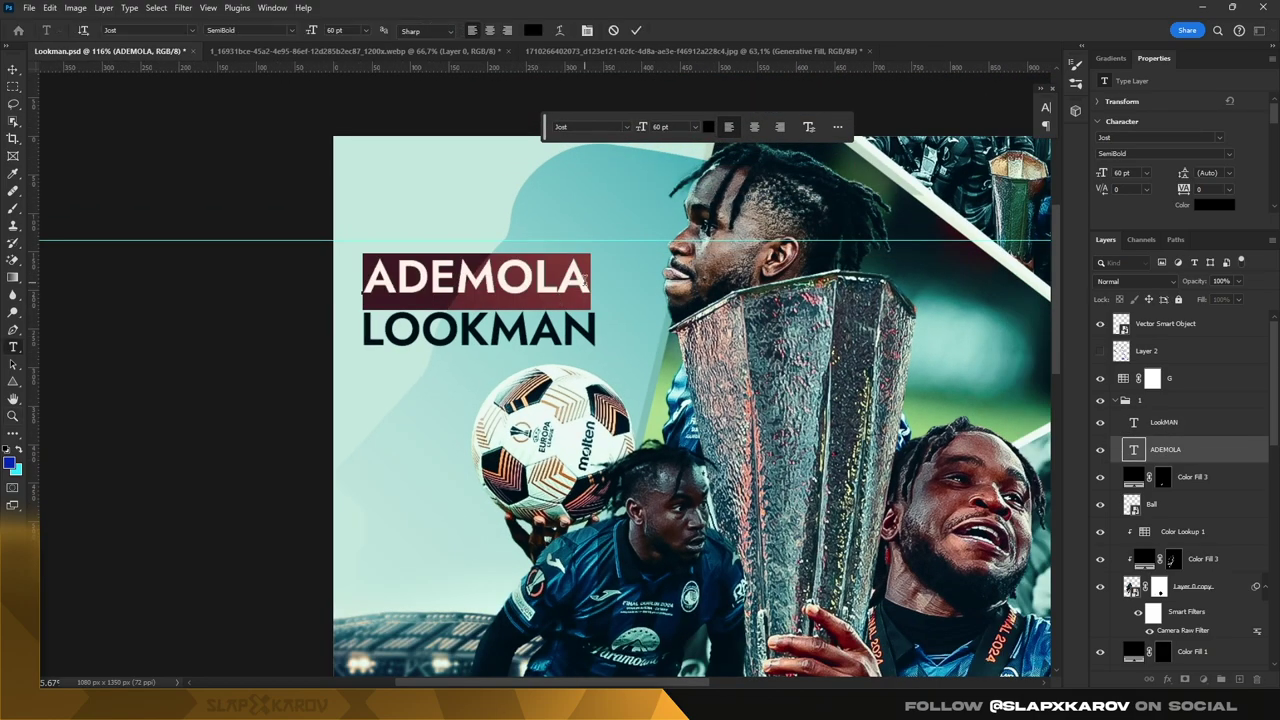
Preview fonts on ADEMOLA and apply the Blackout font.
click(191, 30)
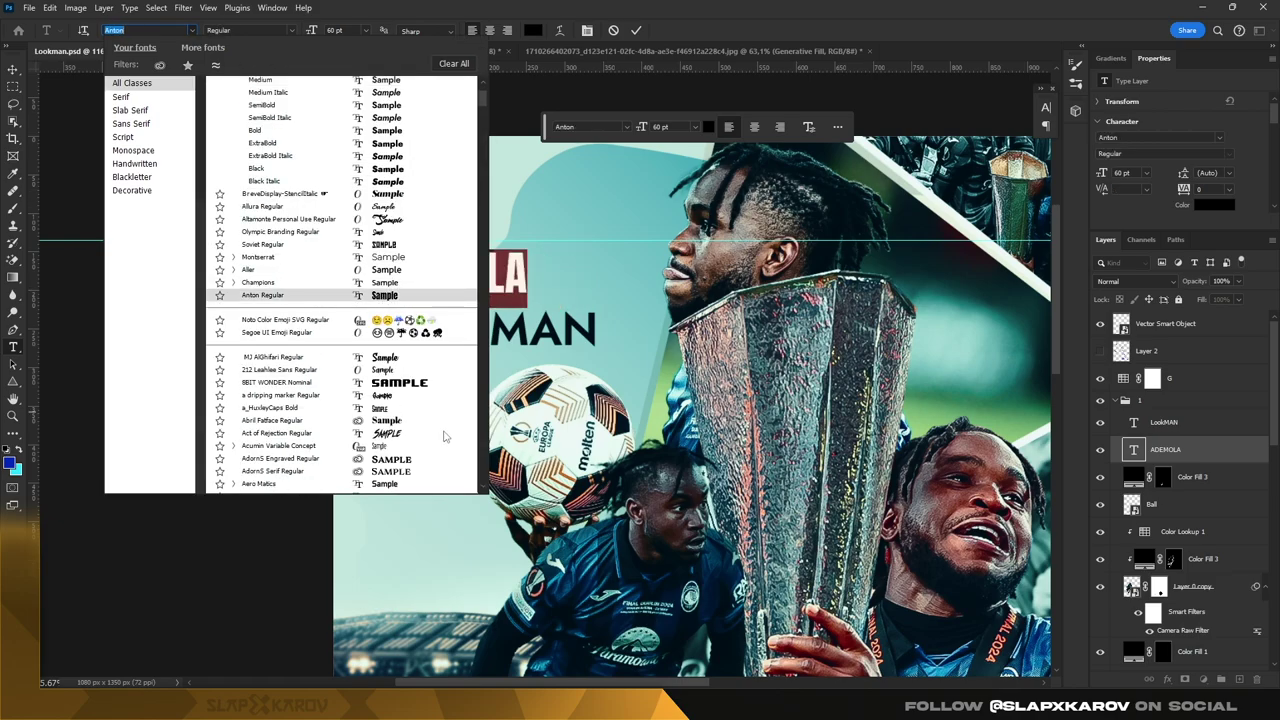
key(Down)
key(Down)
key(Down)
key(Down)
key(Down)
key(Down)
key(Down)
key(Down)
key(Down)
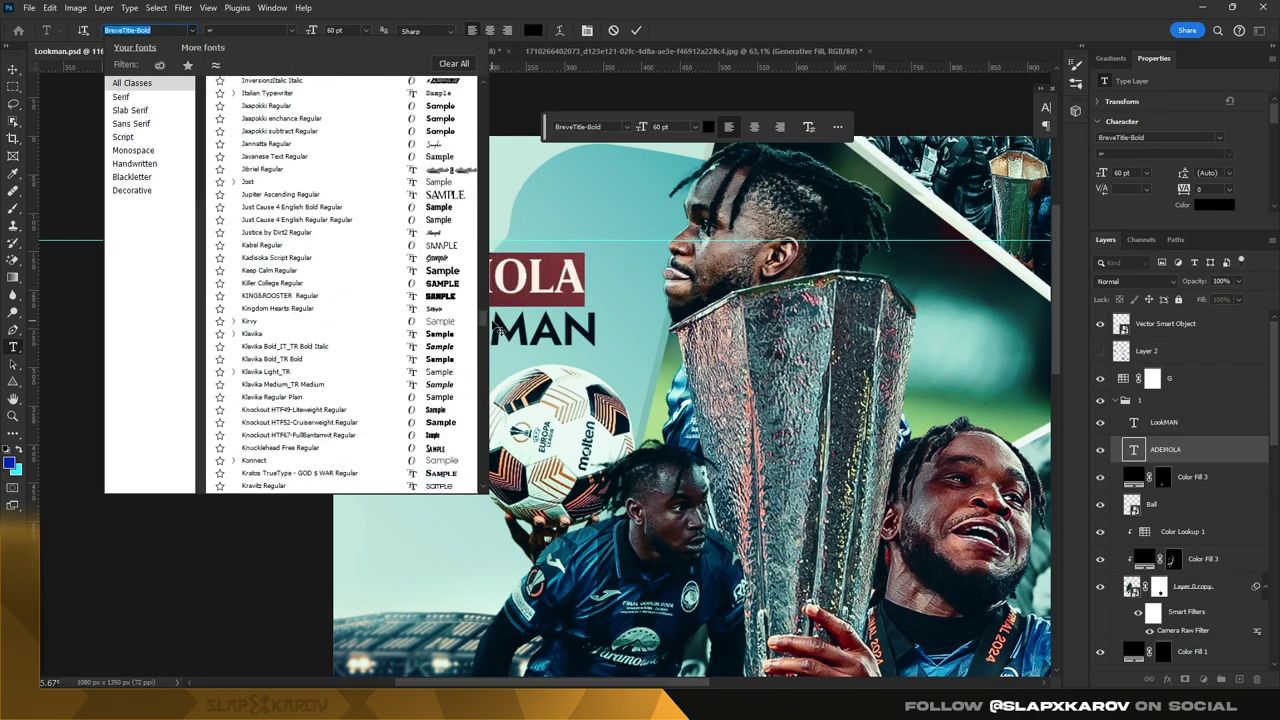
key(Down)
key(Down)
key(Down)
key(Down)
key(Down)
key(Down)
key(Down)
key(Down)
key(Down)
key(Down)
key(Down)
key(Down)
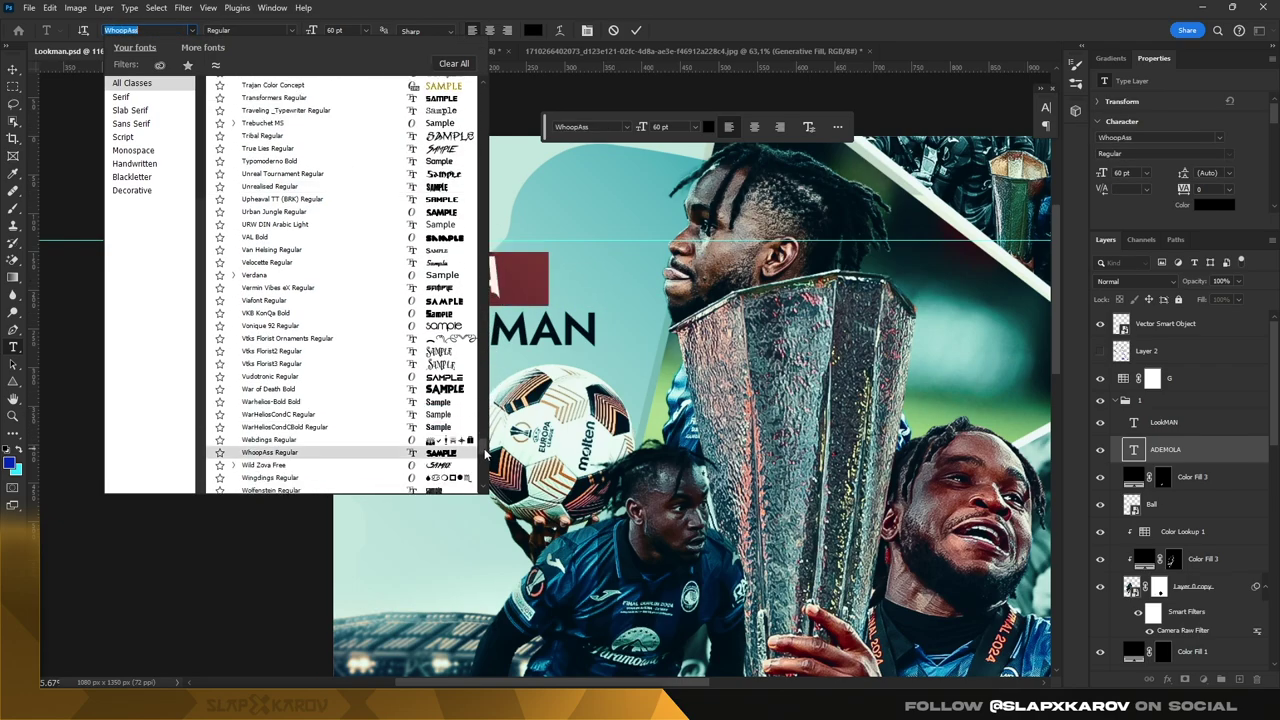
key(Down)
key(Down)
key(Down)
scroll(480, 400, up, 5)
scroll(476, 340, up, 5)
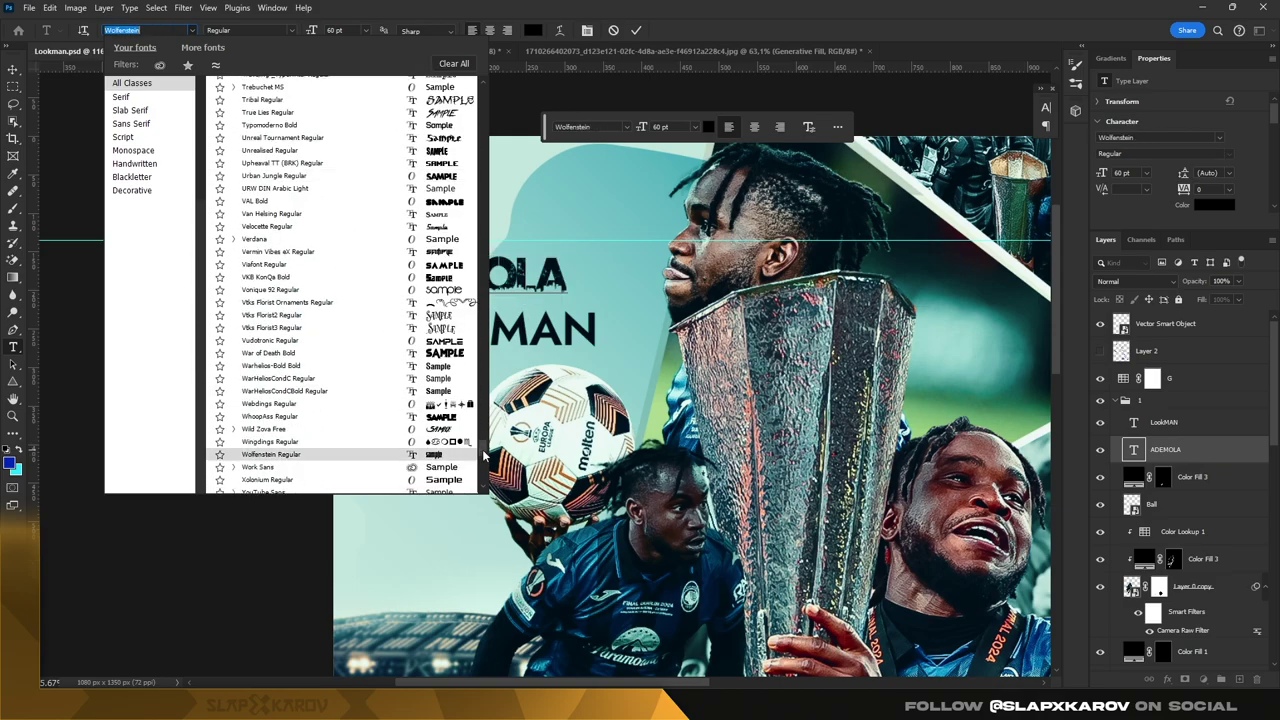
scroll(474, 307, up, 5)
scroll(475, 290, up, 5)
scroll(478, 250, up, 5)
scroll(480, 215, up, 5)
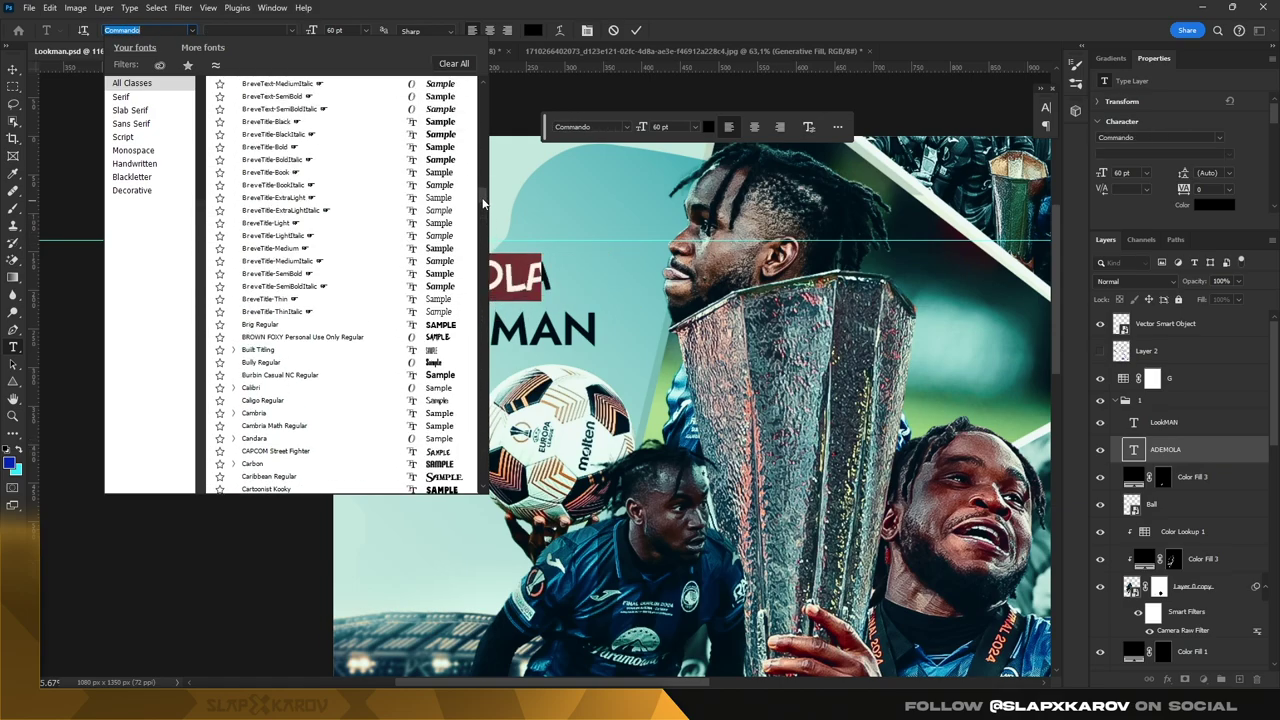
scroll(483, 185, up, 5)
scroll(483, 183, up, 5)
scroll(483, 183, up, 5)
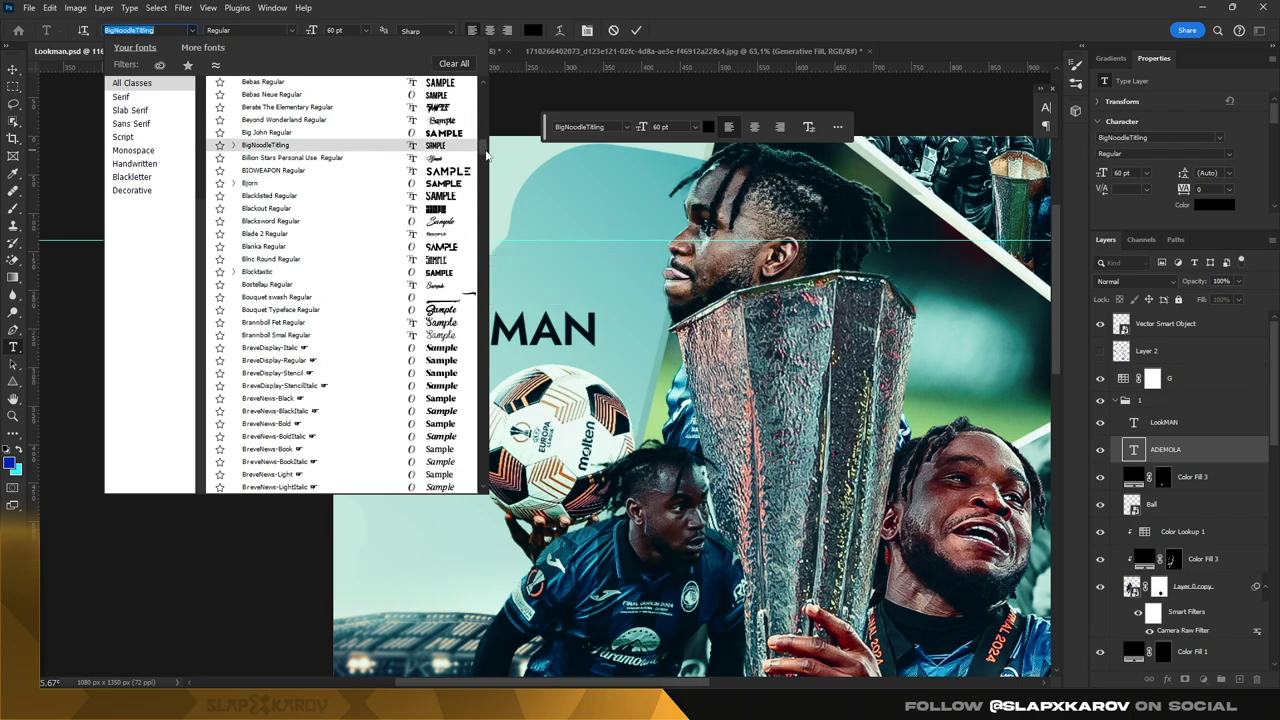
scroll(483, 183, up, 5)
key(Down)
key(Down)
key(Down)
key(Return)
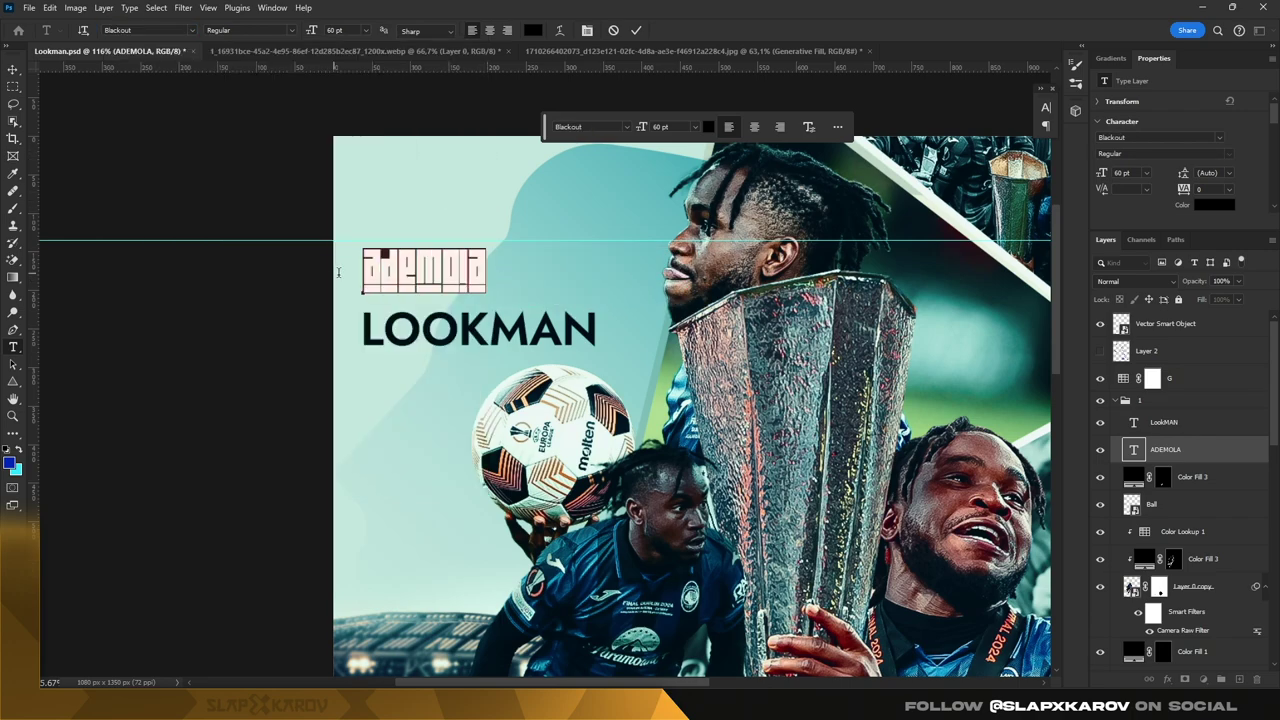
Try faux bold, Assassin$ and Fake Empire on ADEMOLA, then undo back to Jost.
key(ctrl+t)
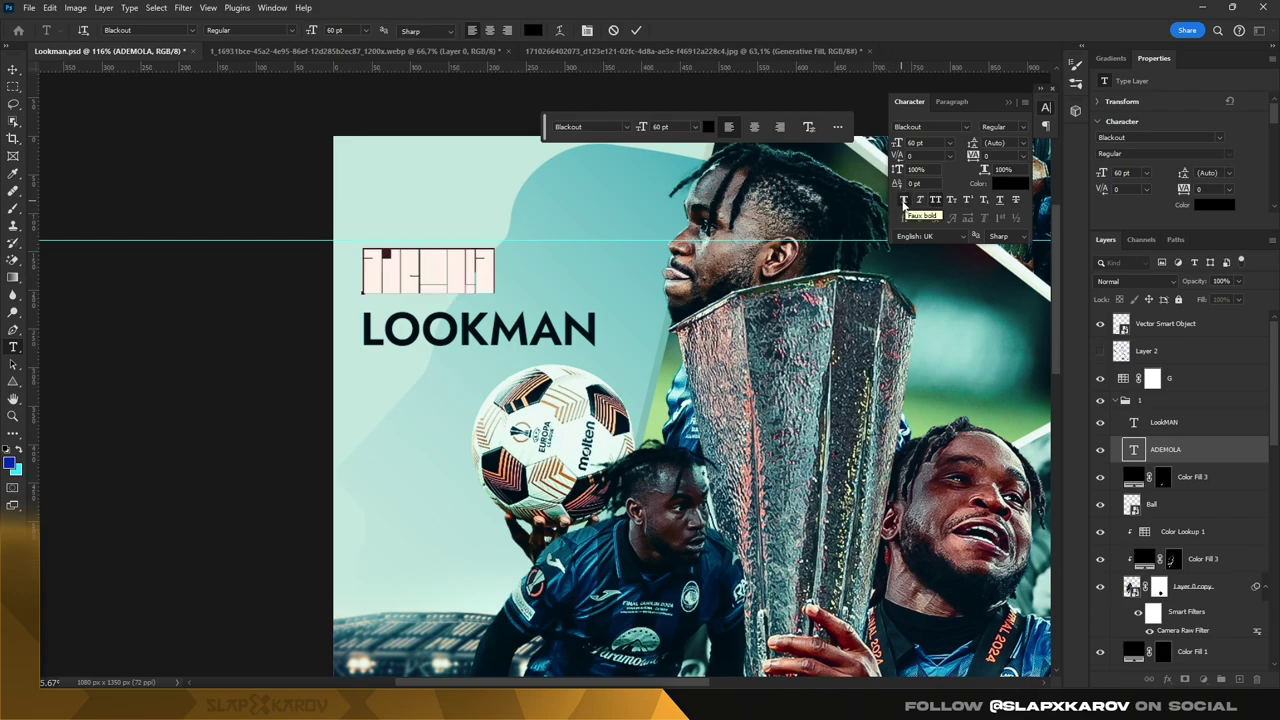
click(905, 201)
click(193, 30)
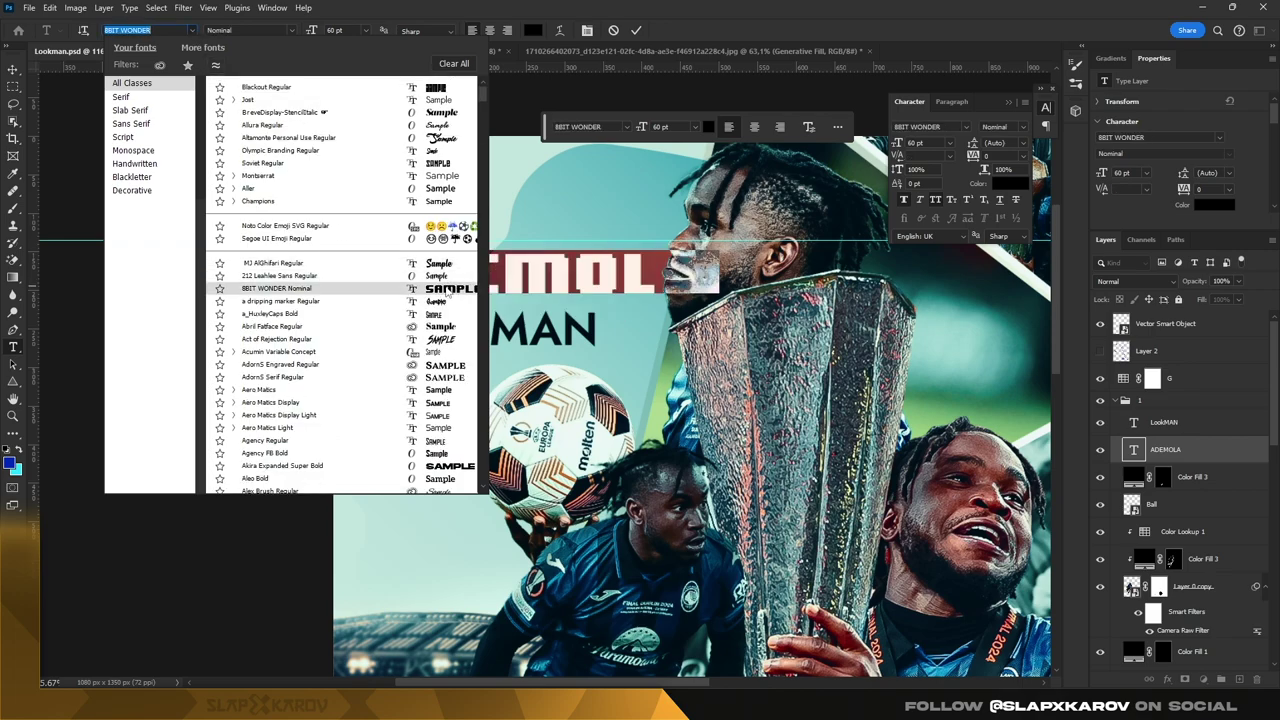
scroll(460, 352, down, 3)
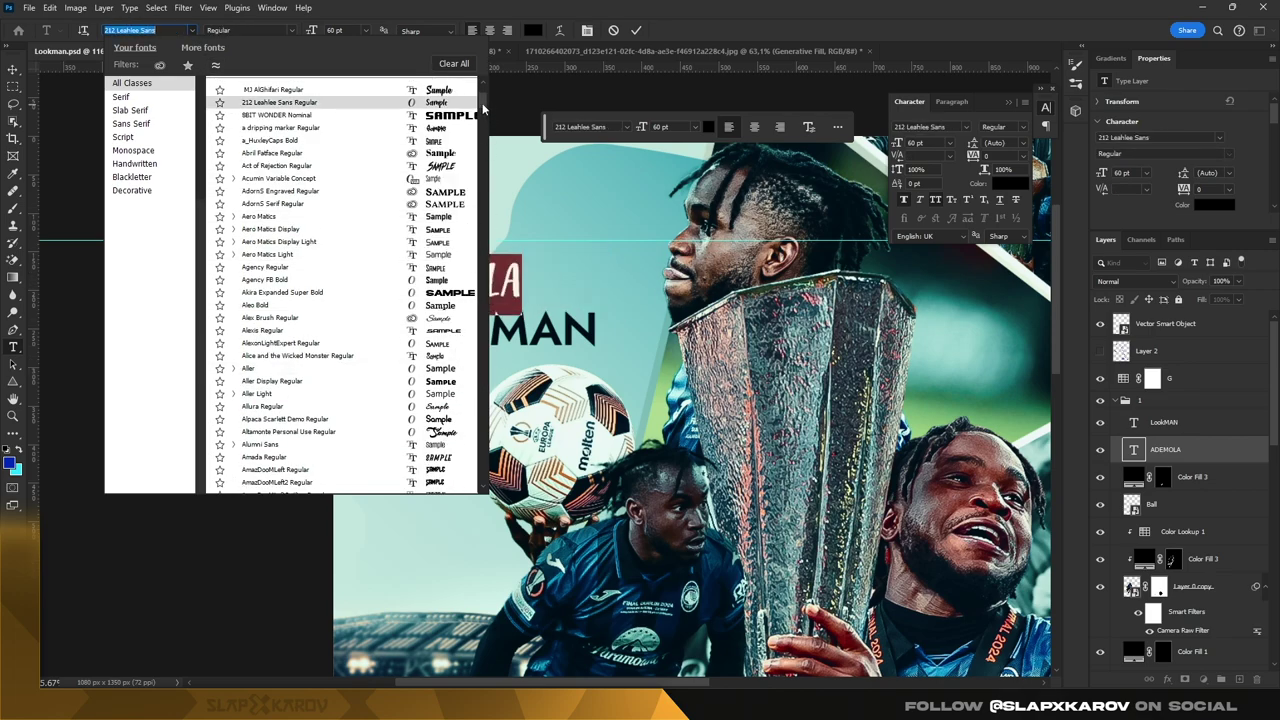
scroll(470, 280, down, 2)
scroll(486, 204, down, 3)
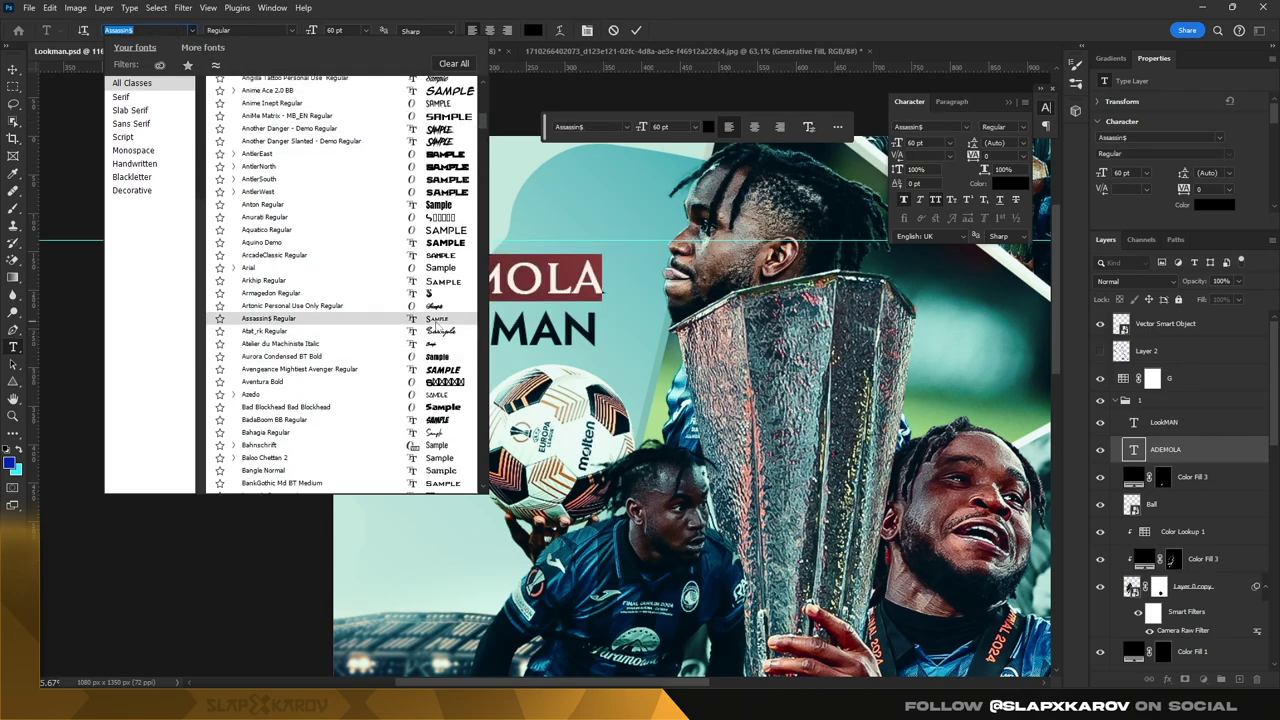
click(436, 318)
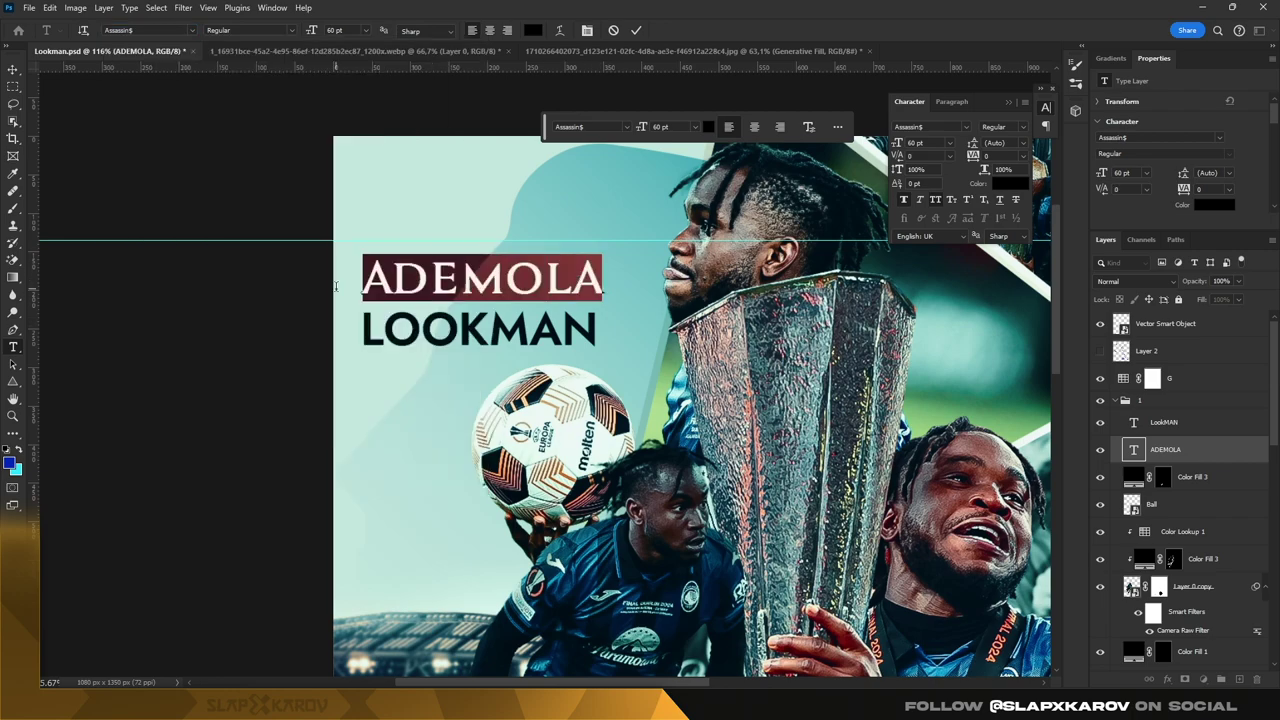
click(192, 30)
scroll(486, 200, down, 5)
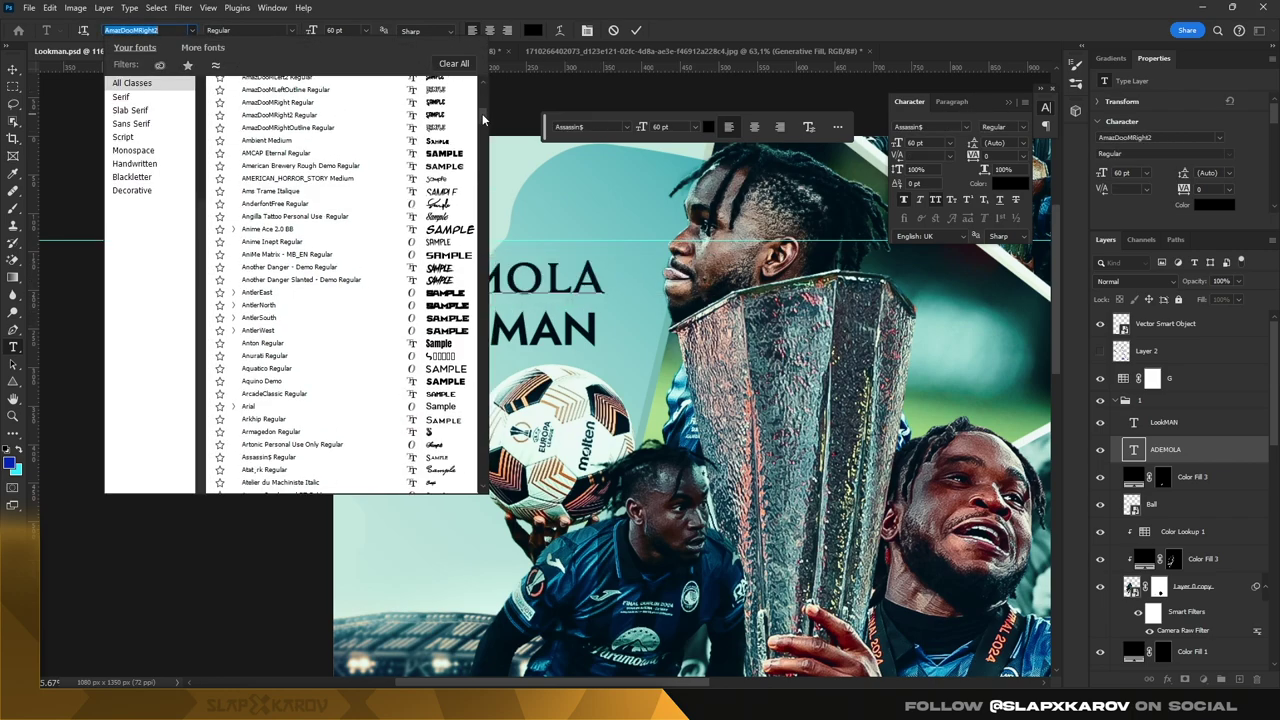
scroll(488, 198, down, 5)
drag(489, 197, 497, 242)
click(271, 222)
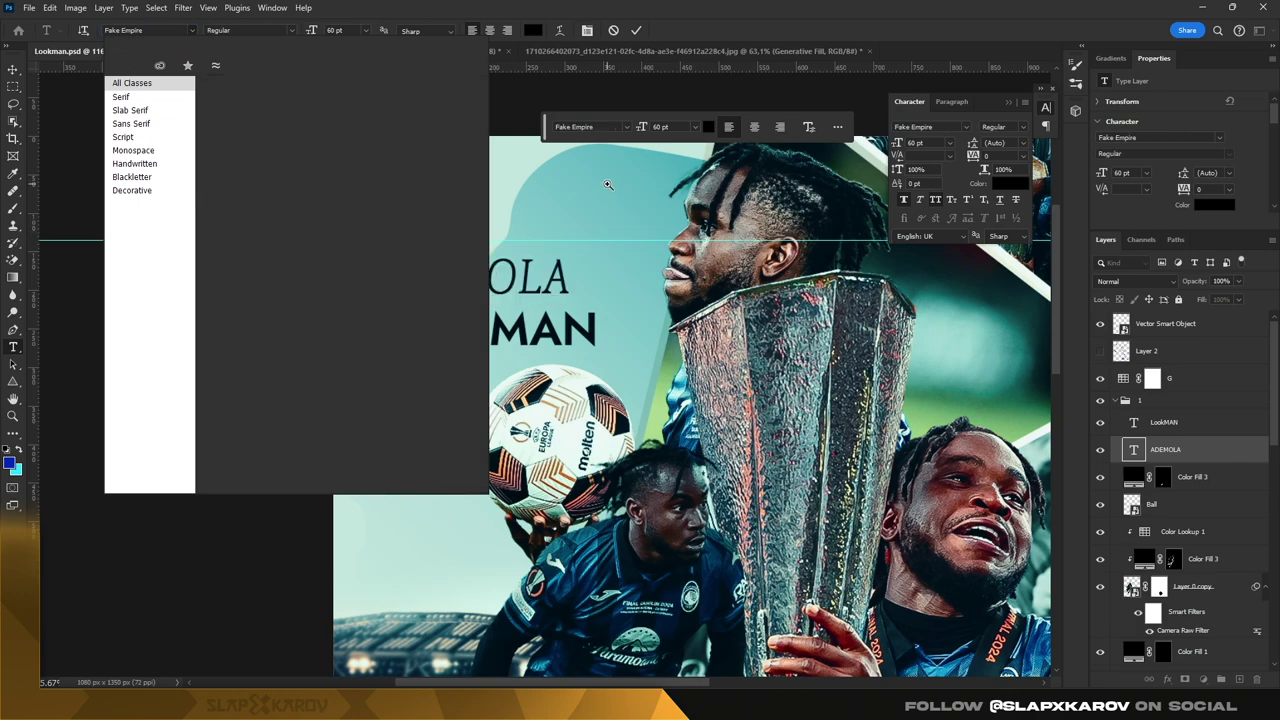
key(z)
key(v)
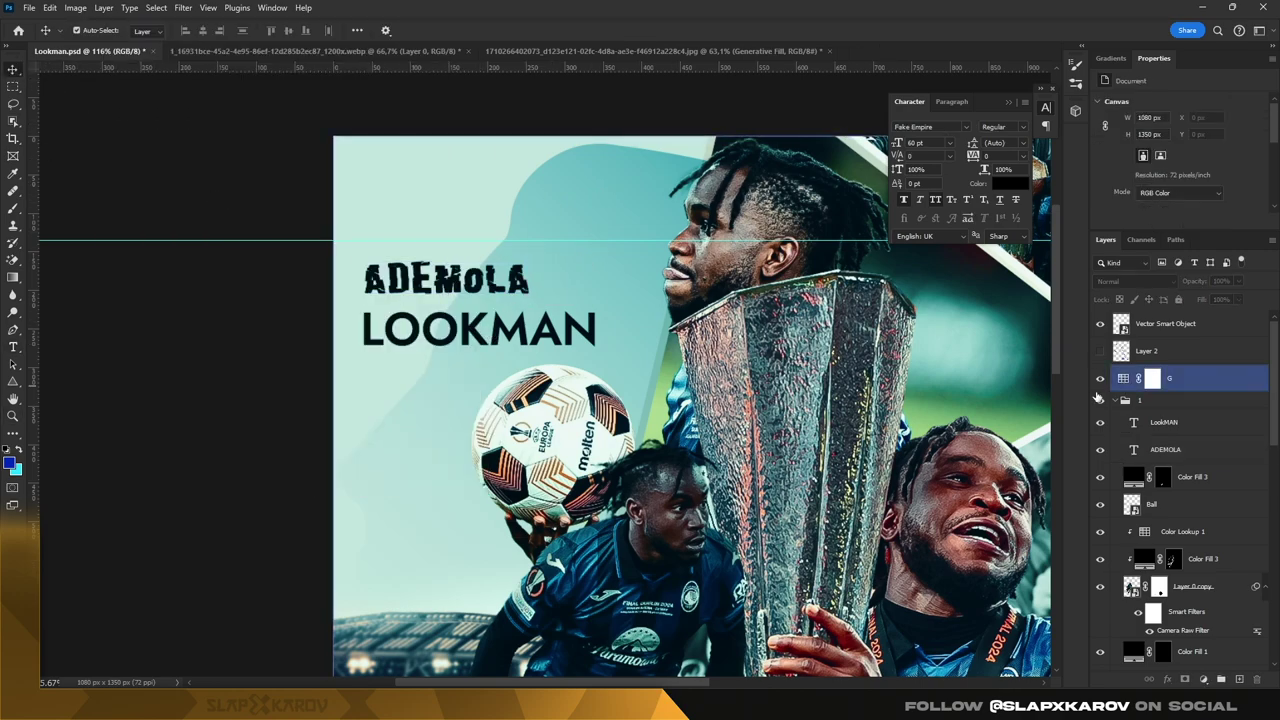
key(ctrl+z)
Search fonts for 'assin$' and apply Assassin$ Regular to the ADEMOLA text.
double_click(476, 284)
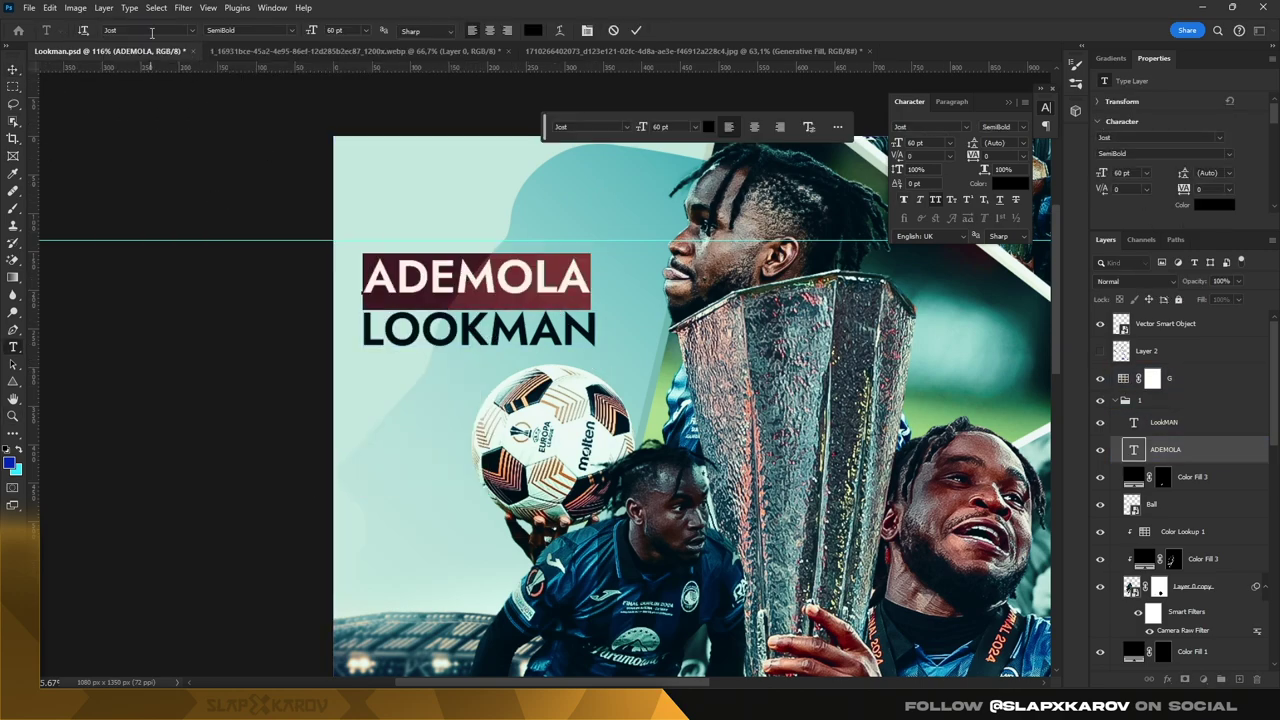
click(150, 30)
text(assin$)
click(268, 87)
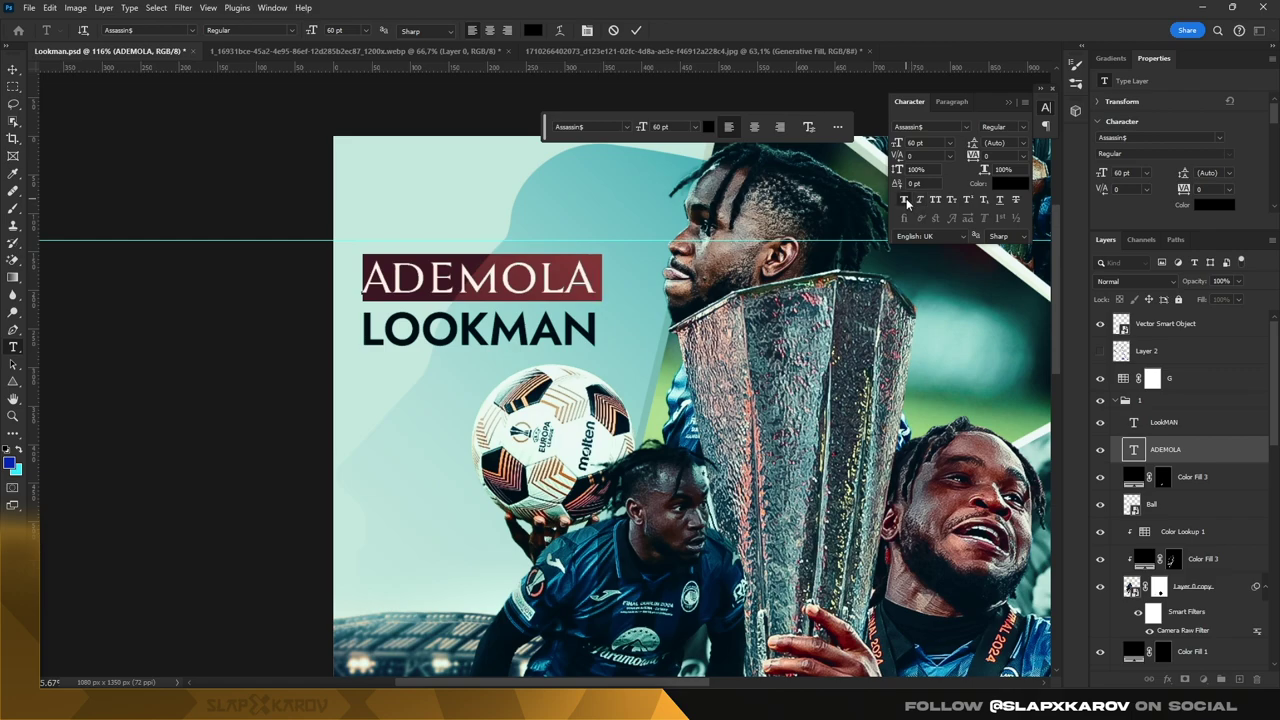
Retype the ADEMOLA line in capitals and commit the text.
drag(391, 280, 596, 270)
key(BackSpace)
key(BackSpace)
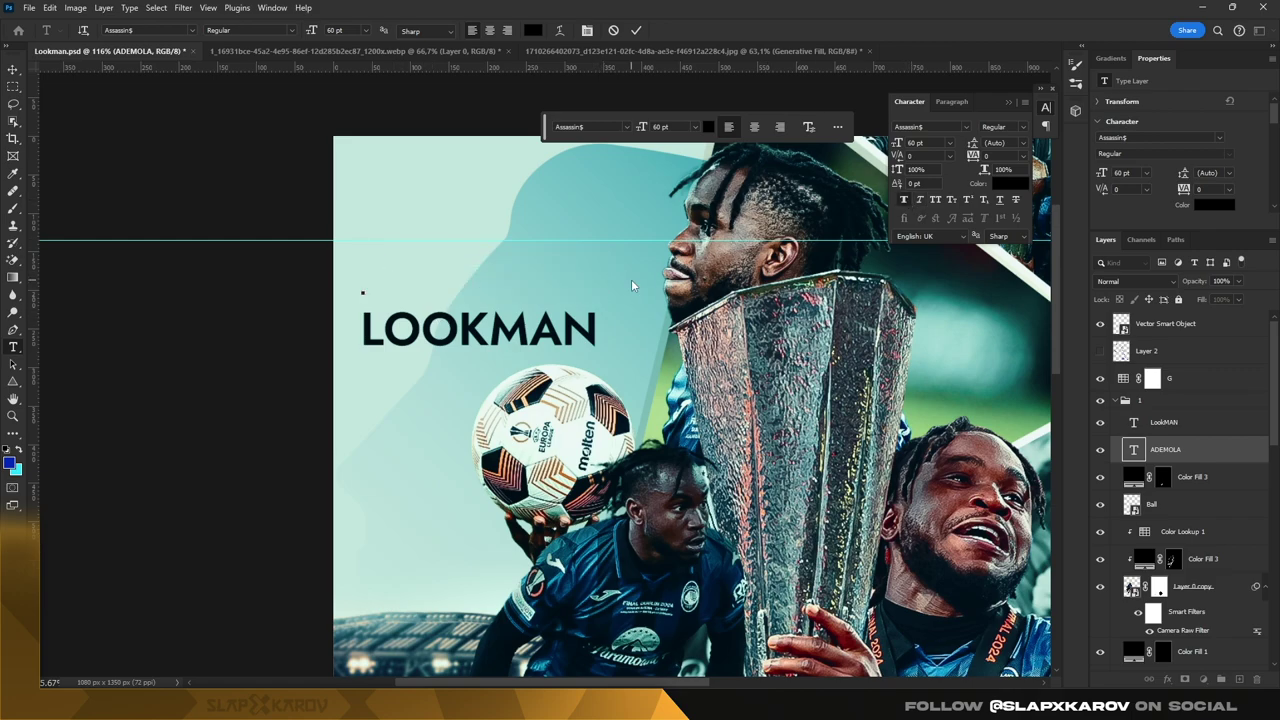
text(Ade)
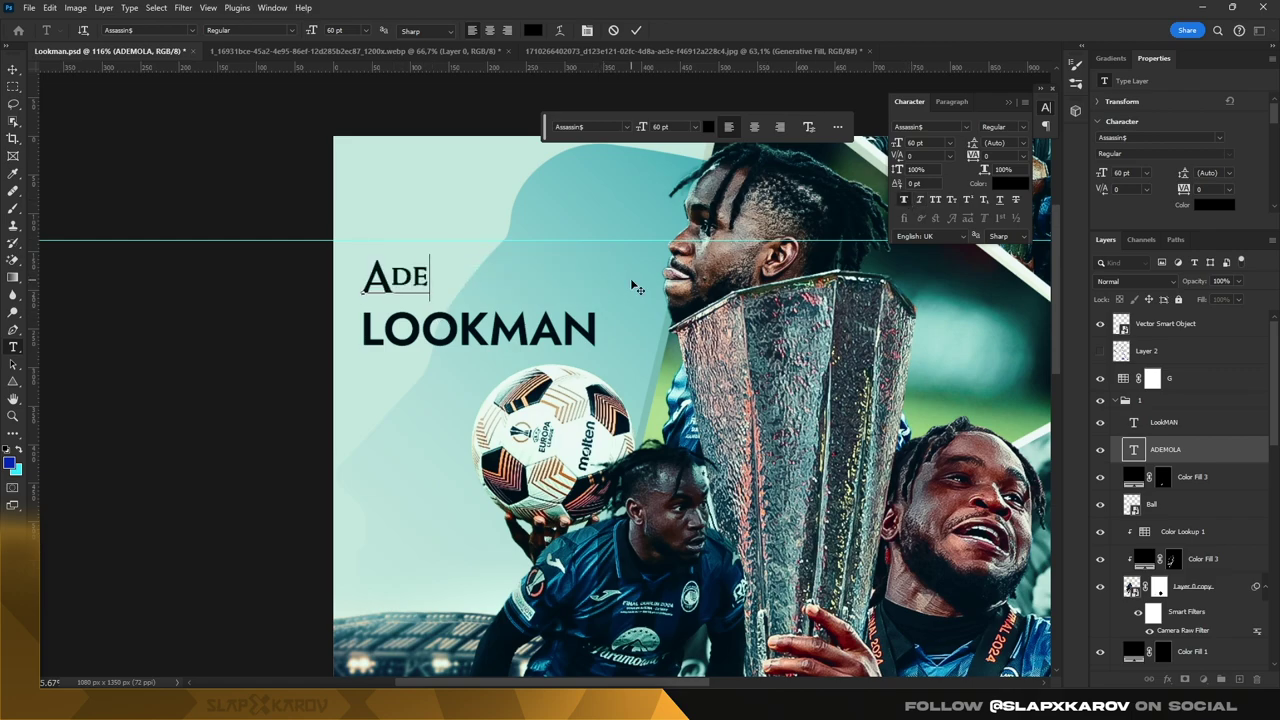
text(mo)
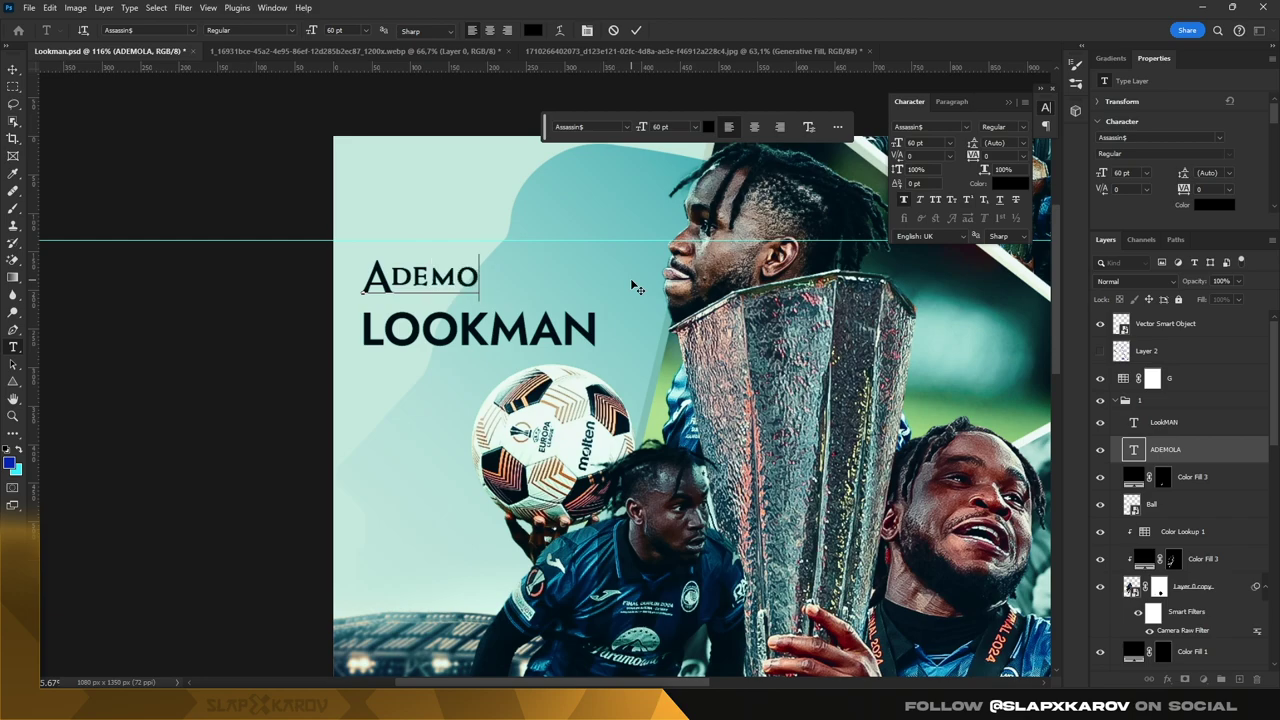
text(la)
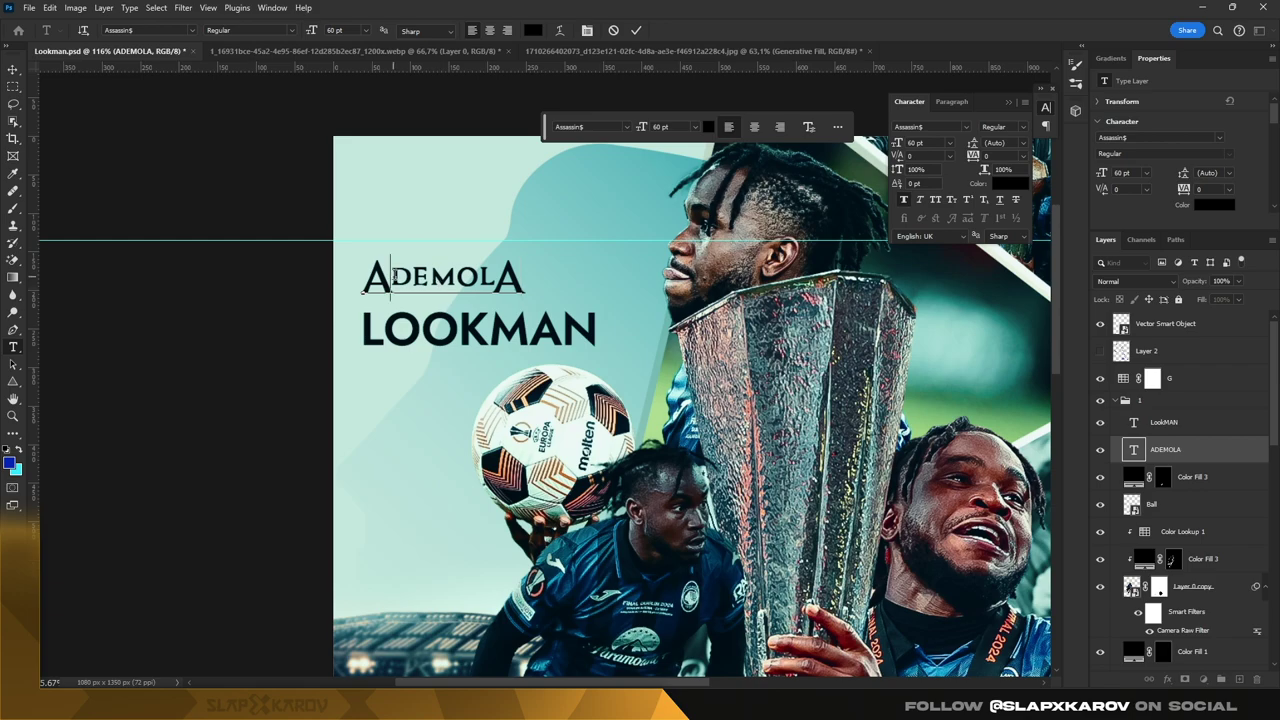
drag(391, 277, 547, 283)
text(DE)
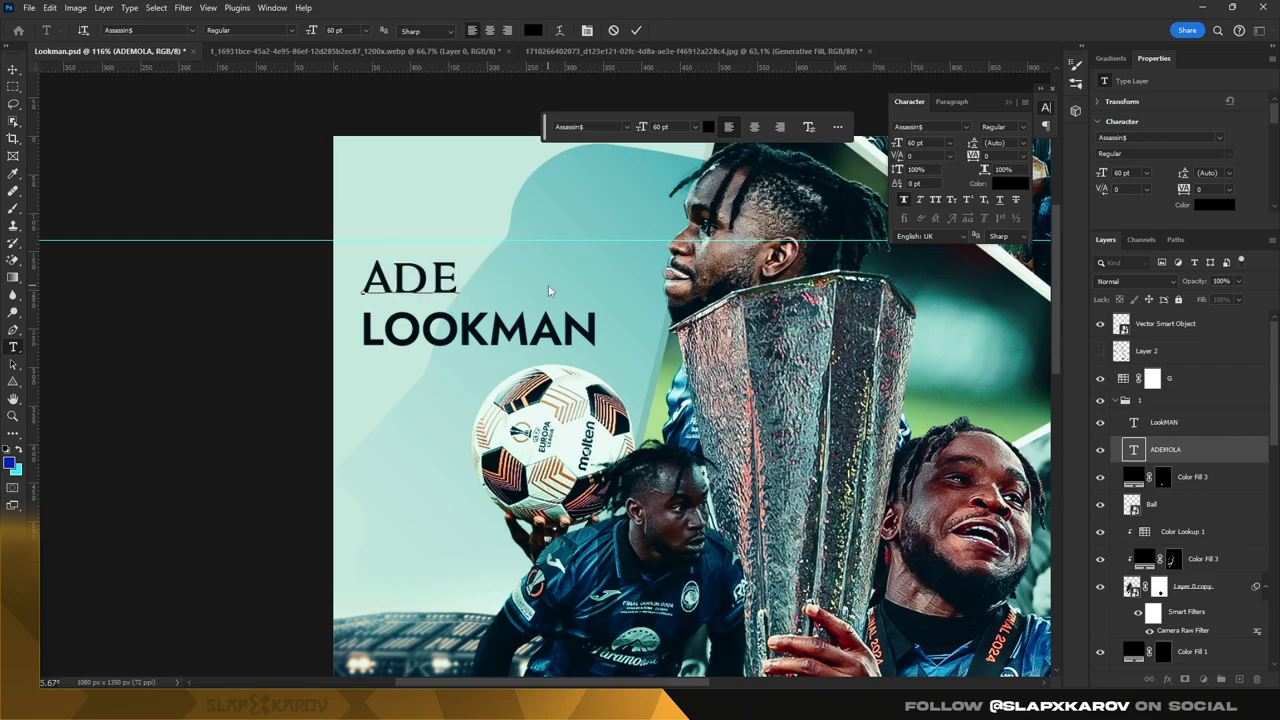
text(mola)
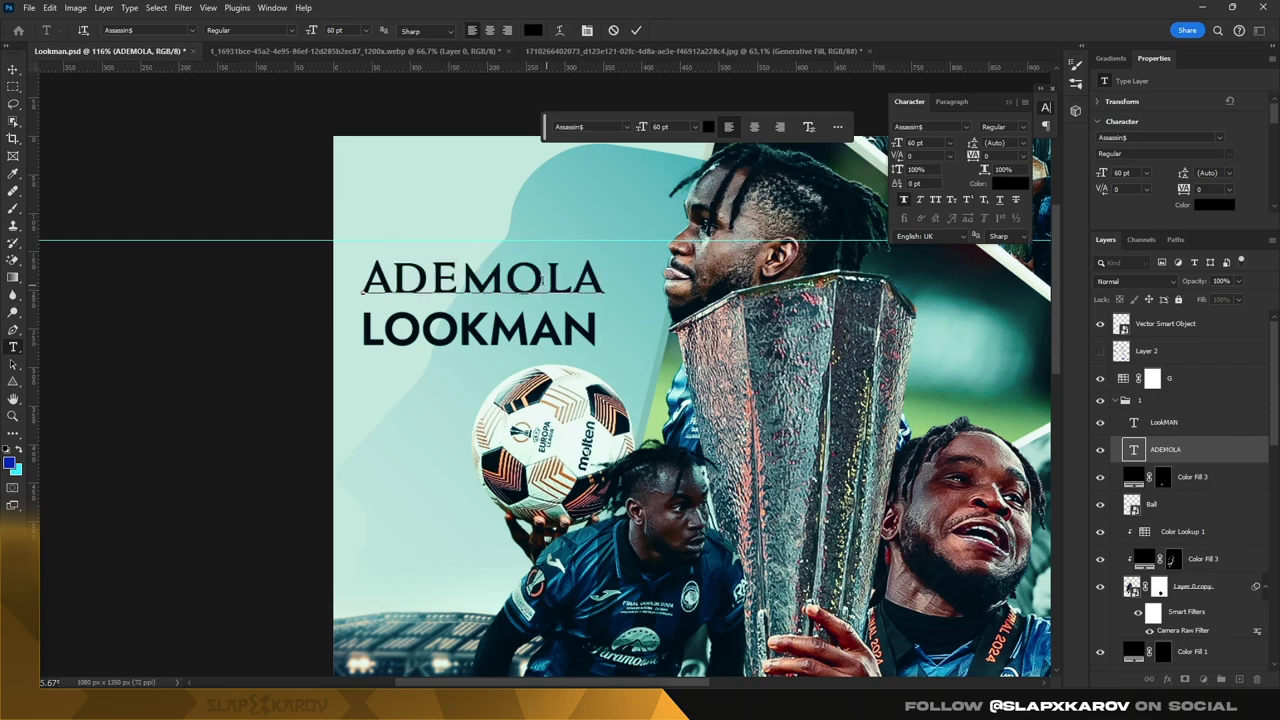
key(ctrl+a)
key(ctrl+c)
click(166, 31)
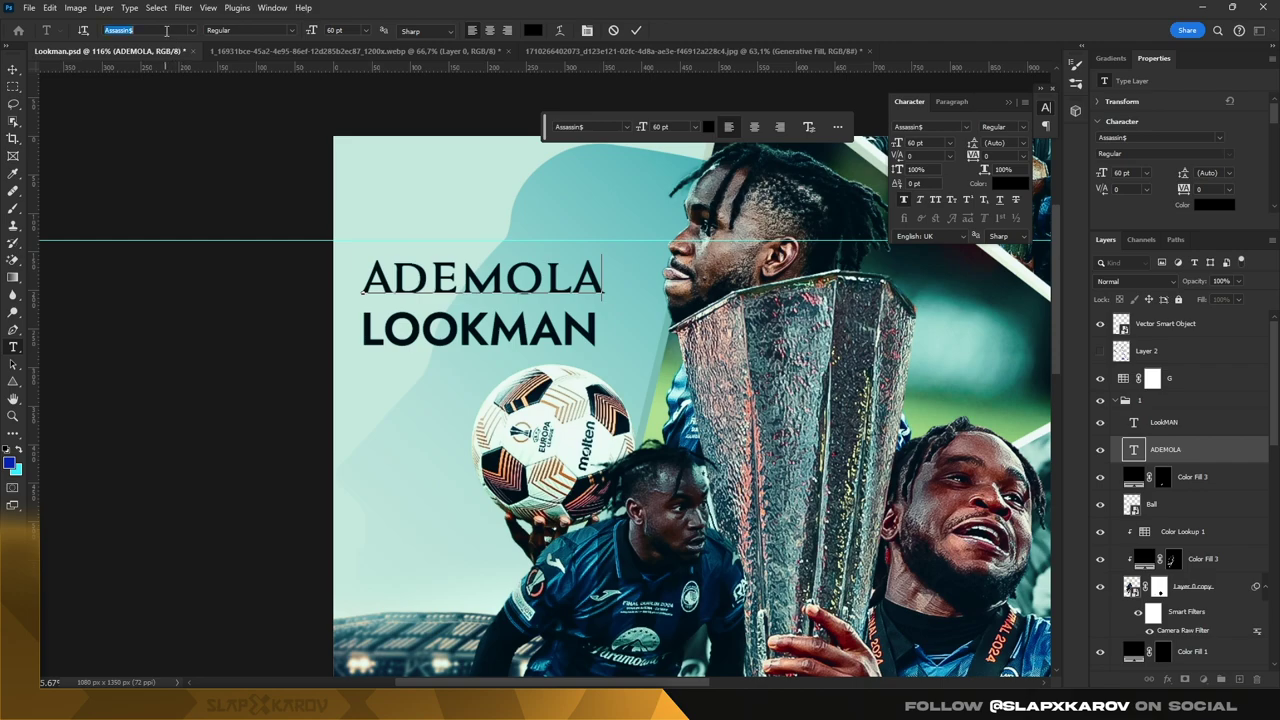
Set the LOOKMAN line in the Assassin$ font and retouch its letters.
click(480, 330)
key(ctrl+a)
click(163, 31)
key(ctrl+v)
key(Return)
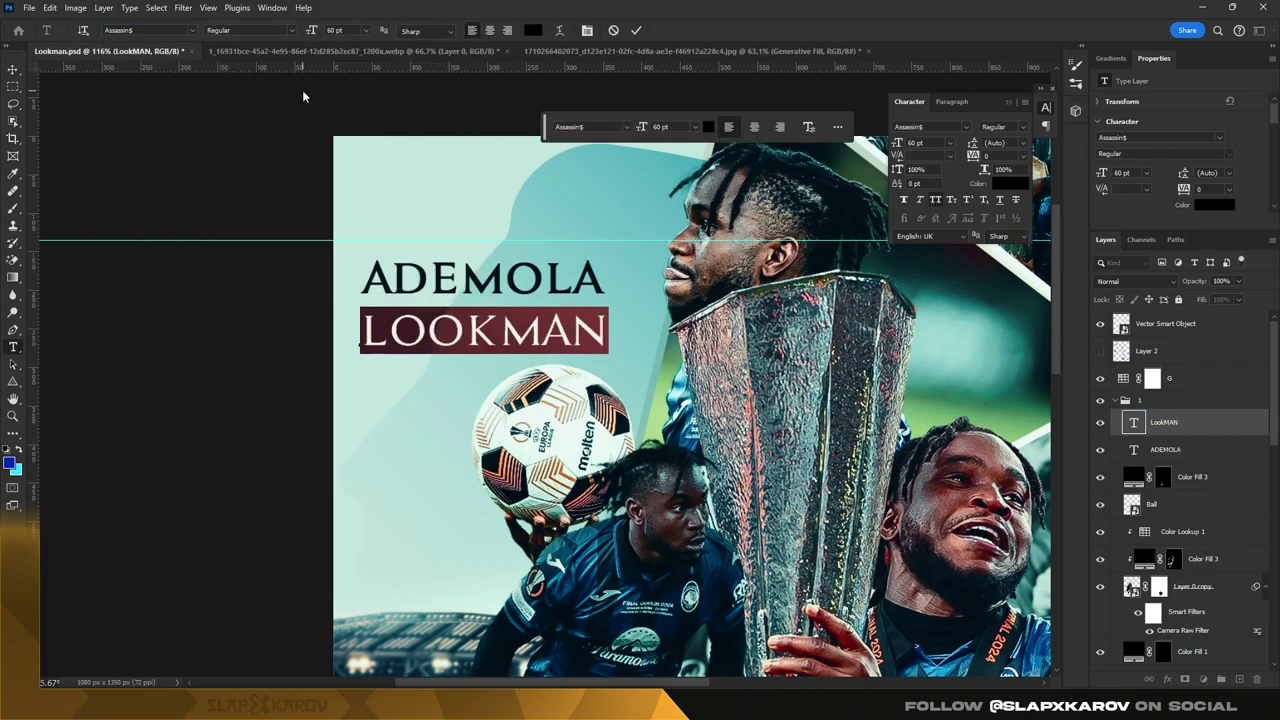
drag(388, 332, 652, 378)
text(ookmaN)
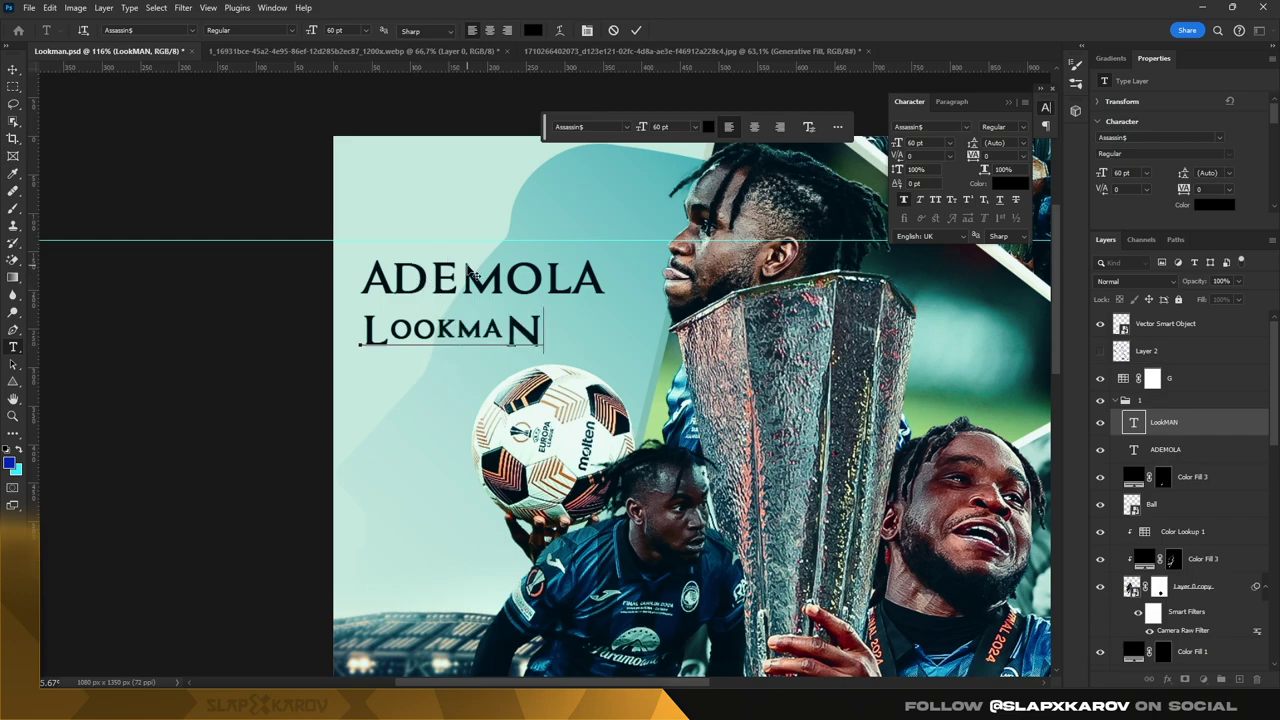
Enlarge LOOKMAN to 99 pt and shift ADEMOLA right above it.
drag(545, 333, 309, 204)
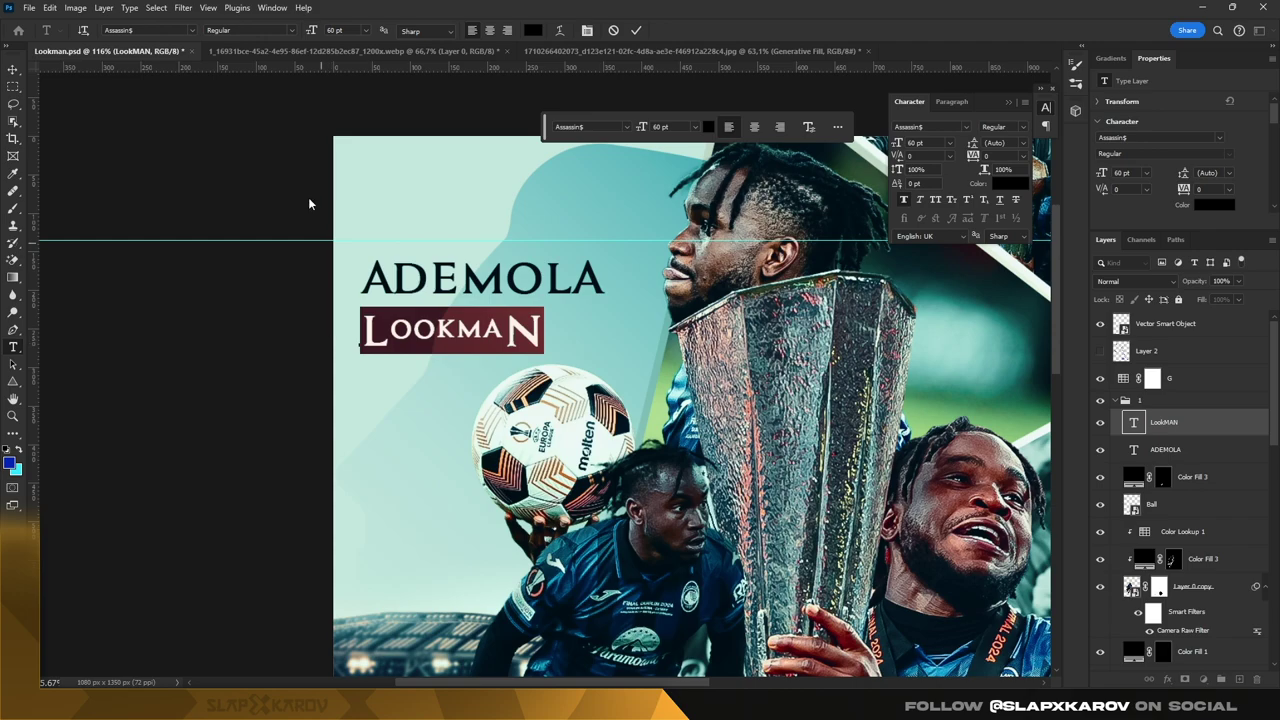
drag(313, 32, 337, 32)
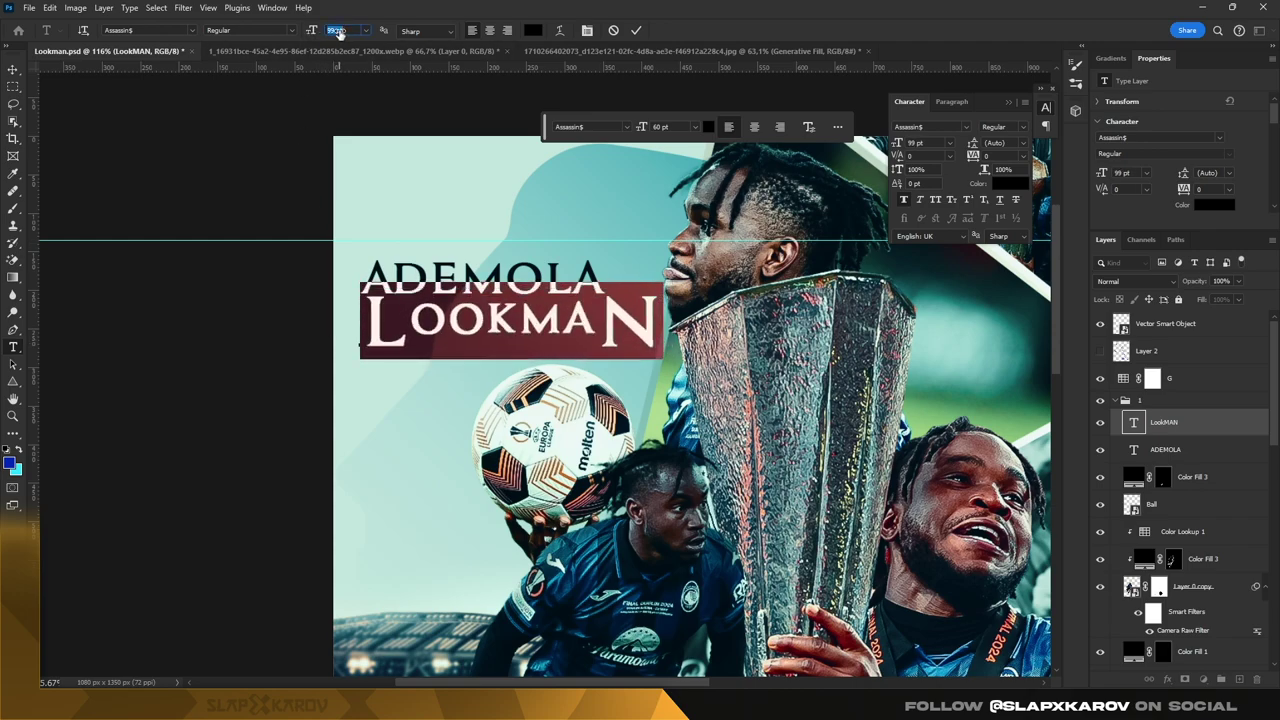
click(12, 70)
scroll(492, 320, up, 3)
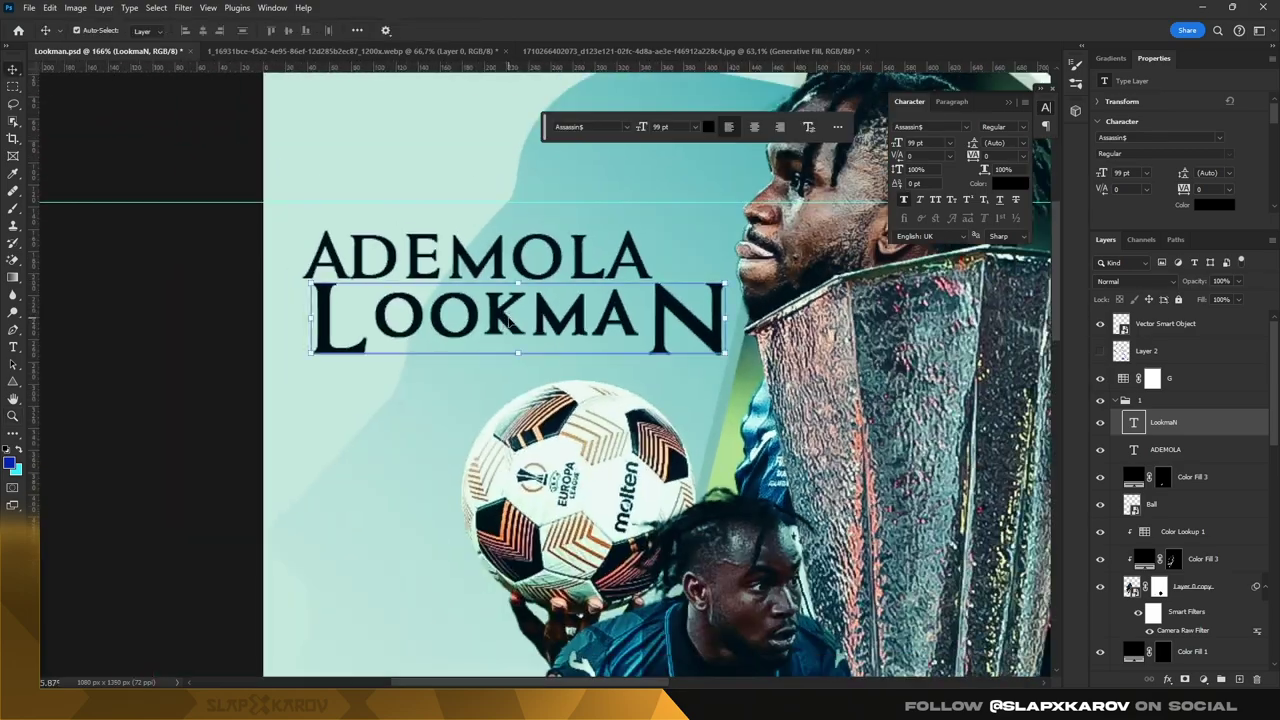
drag(500, 321, 508, 331)
drag(561, 255, 604, 255)
click(1166, 424)
Centre ADEMOLA horizontally on the LOOKMAN letter selection, then deselect.
ctrl+click(1133, 422)
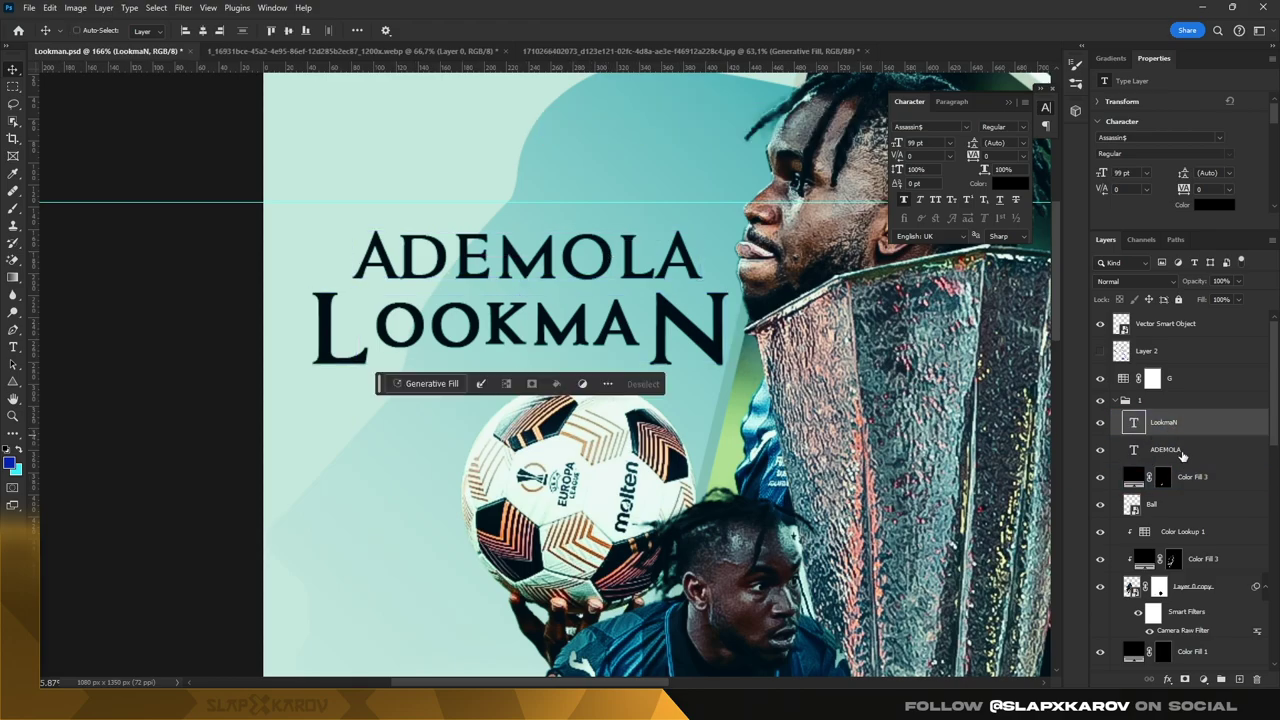
click(203, 31)
key(z)
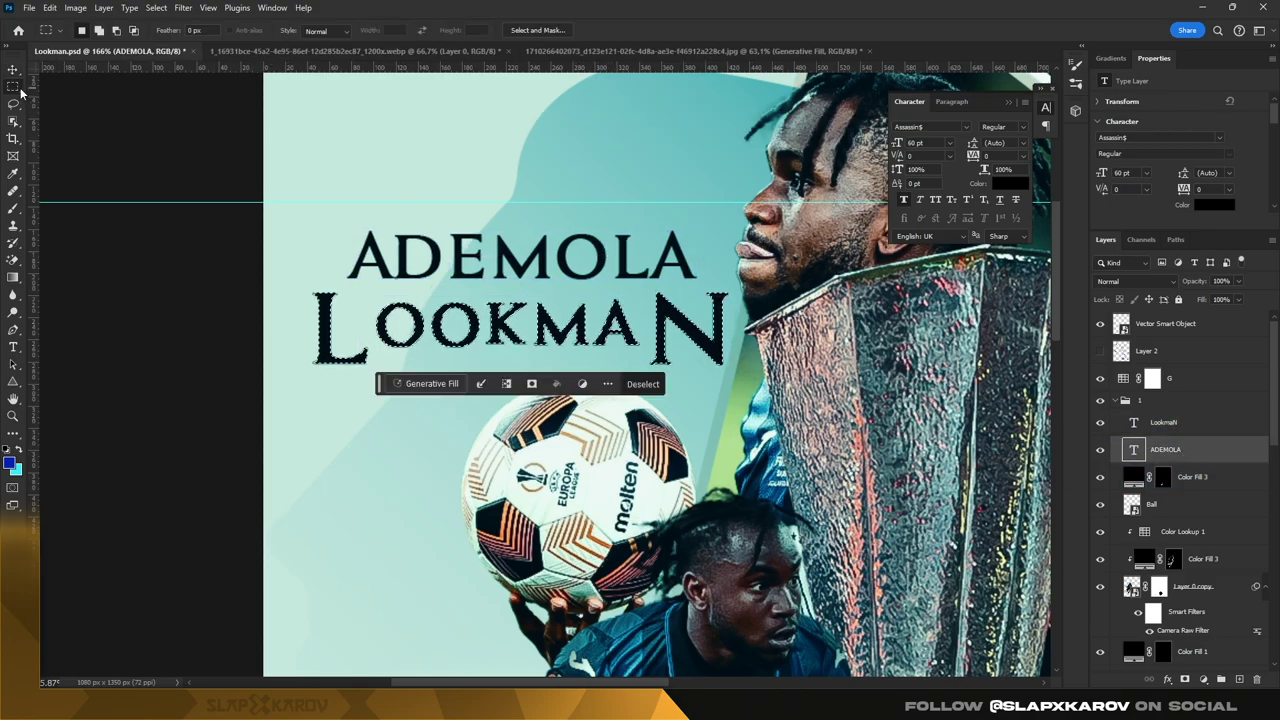
key(ctrl+d)
Zoom out to view the whole poster with the centred title.
mouse_move(400, 229)
mouse_down()
mouse_move(561, 243)
mouse_move(494, 247)
mouse_move(506, 245)
mouse_up()
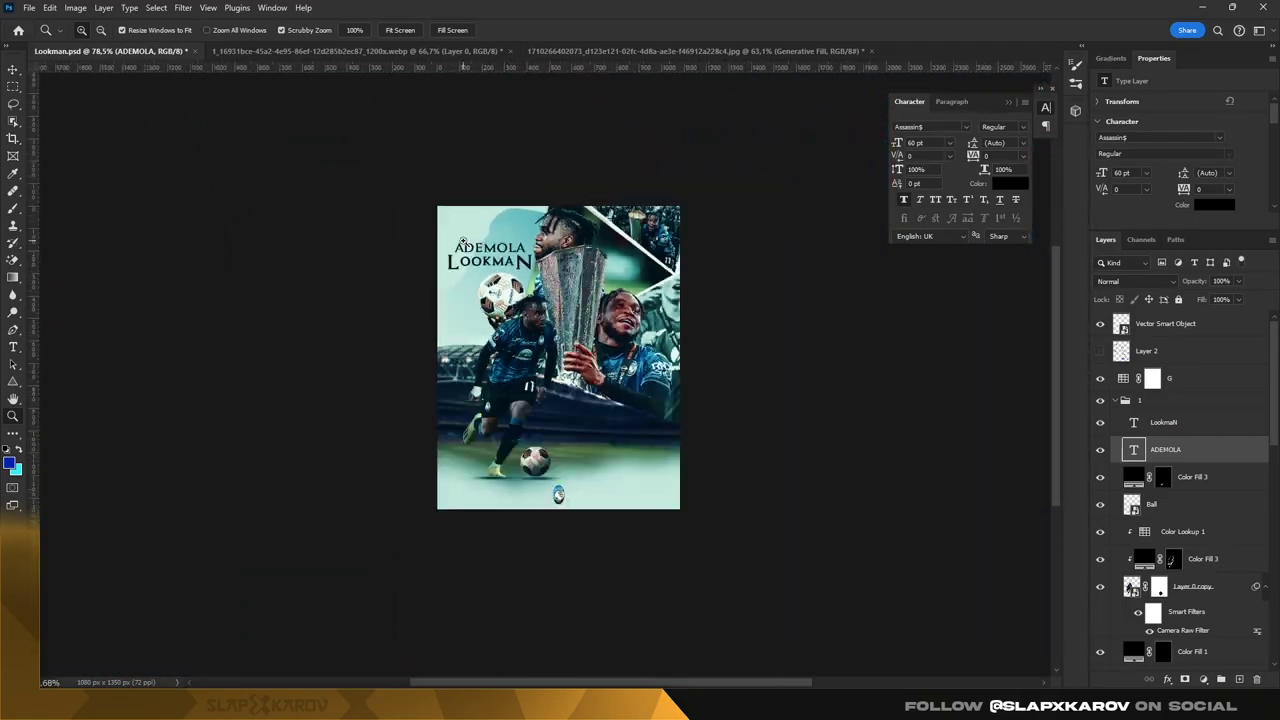
scroll(558, 289, down, 4)
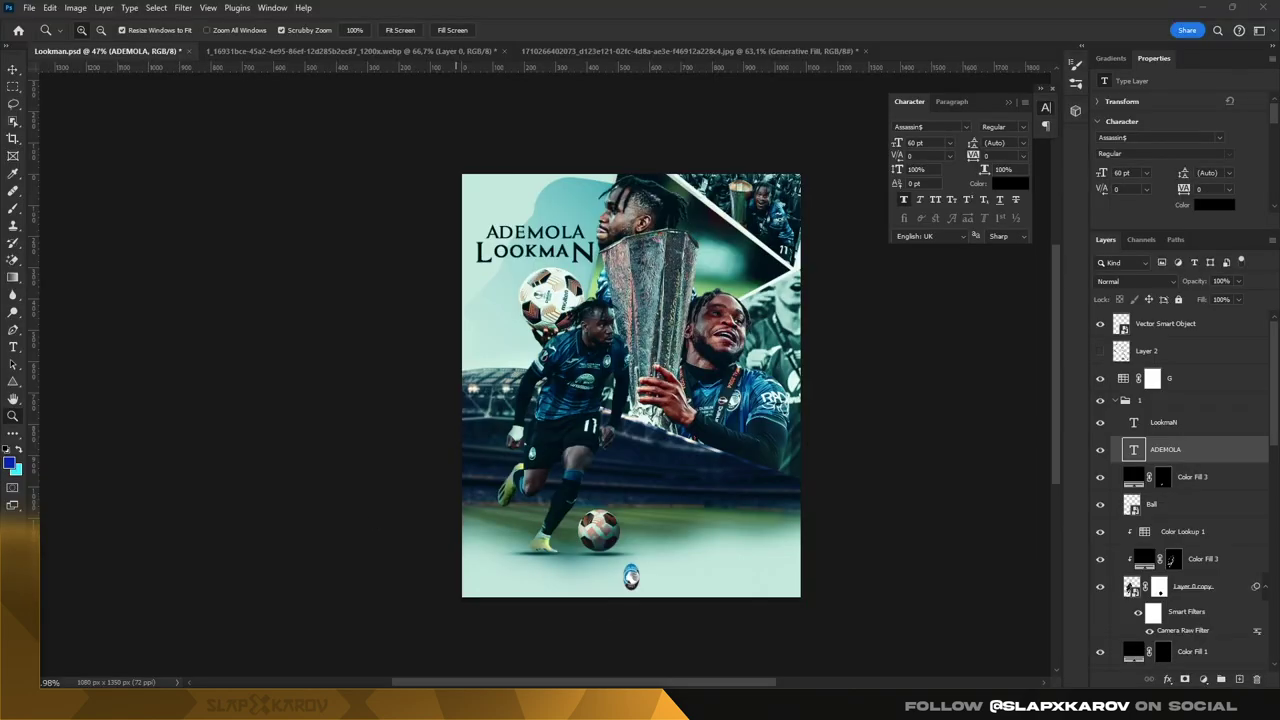
scroll(1126, 478, down, 5)
scroll(1198, 567, down, 5)
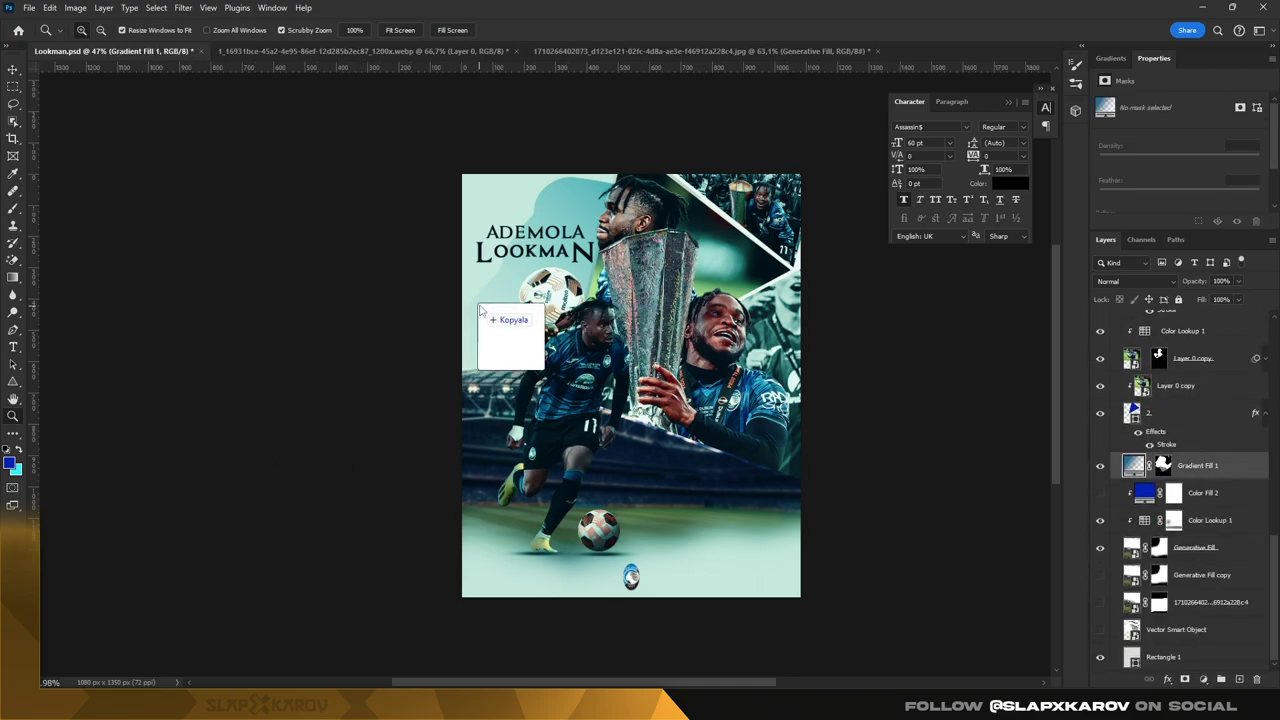
Place pngegg (1) trophy artwork enlarged on the left, below Gradient Fill 1.
drag(1205, 473, 510, 338)
mouse_move(561, 253)
mouse_down()
mouse_move(570, 260)
mouse_move(570, 236)
mouse_up()
key(Return)
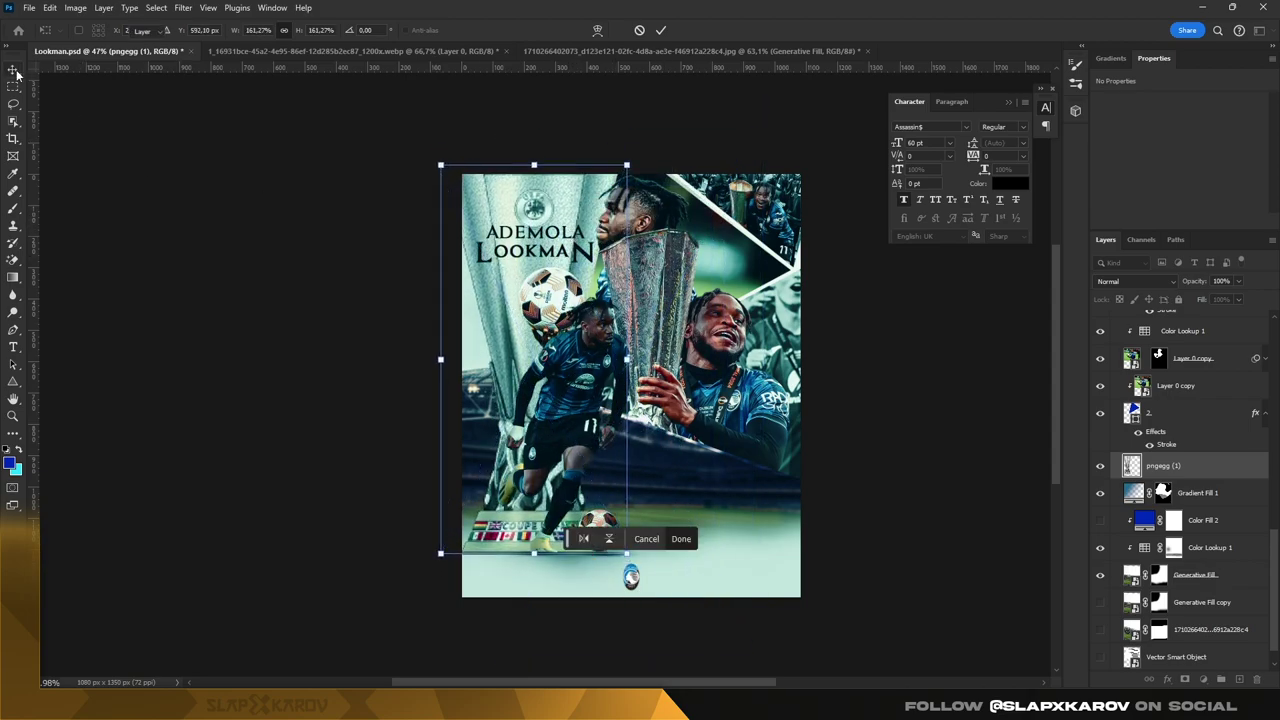
scroll(1180, 450, down, 1)
drag(1165, 439, 1217, 470)
Preview blend modes, keep the trophy layer in Normal, then hide it.
click(1130, 281)
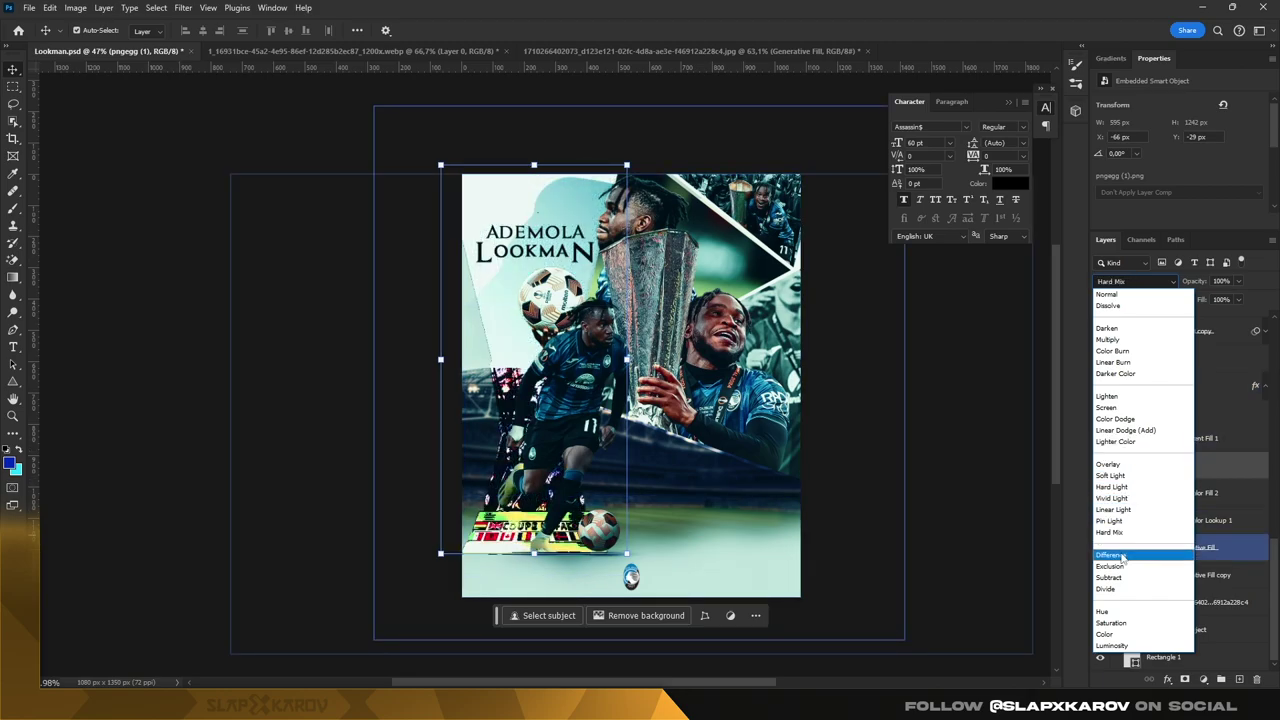
click(1228, 474)
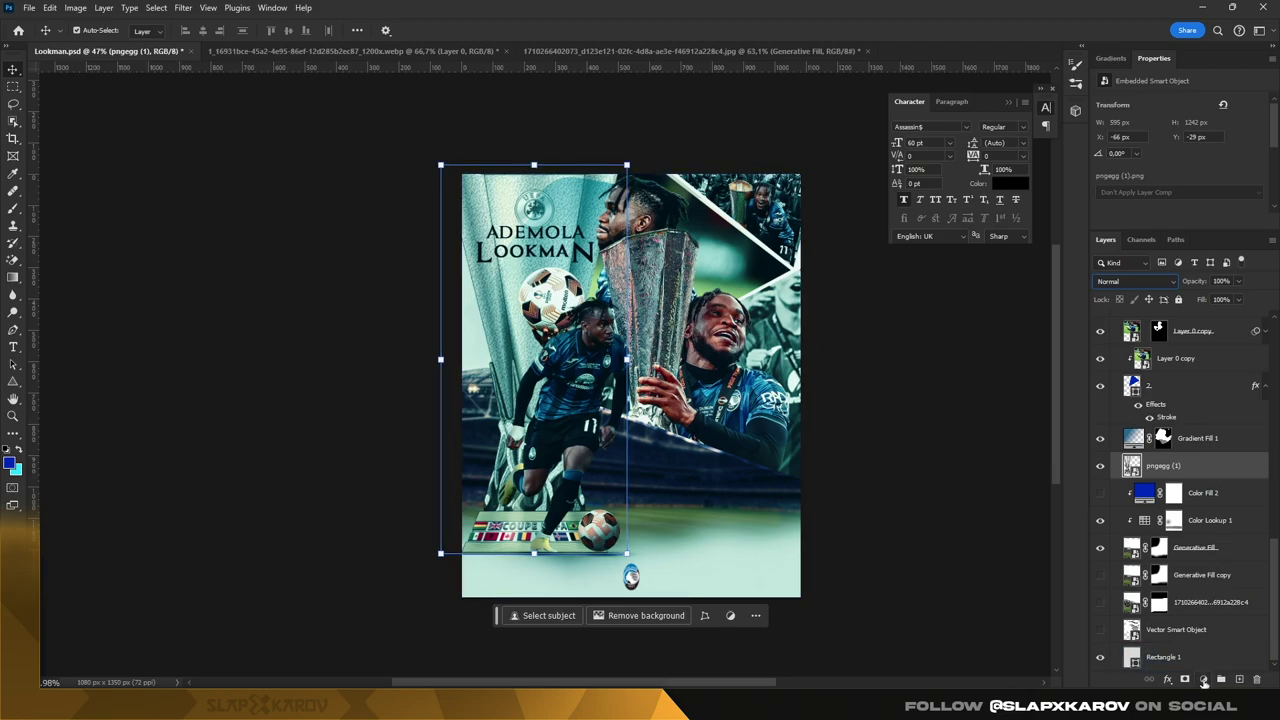
double_click(1238, 467)
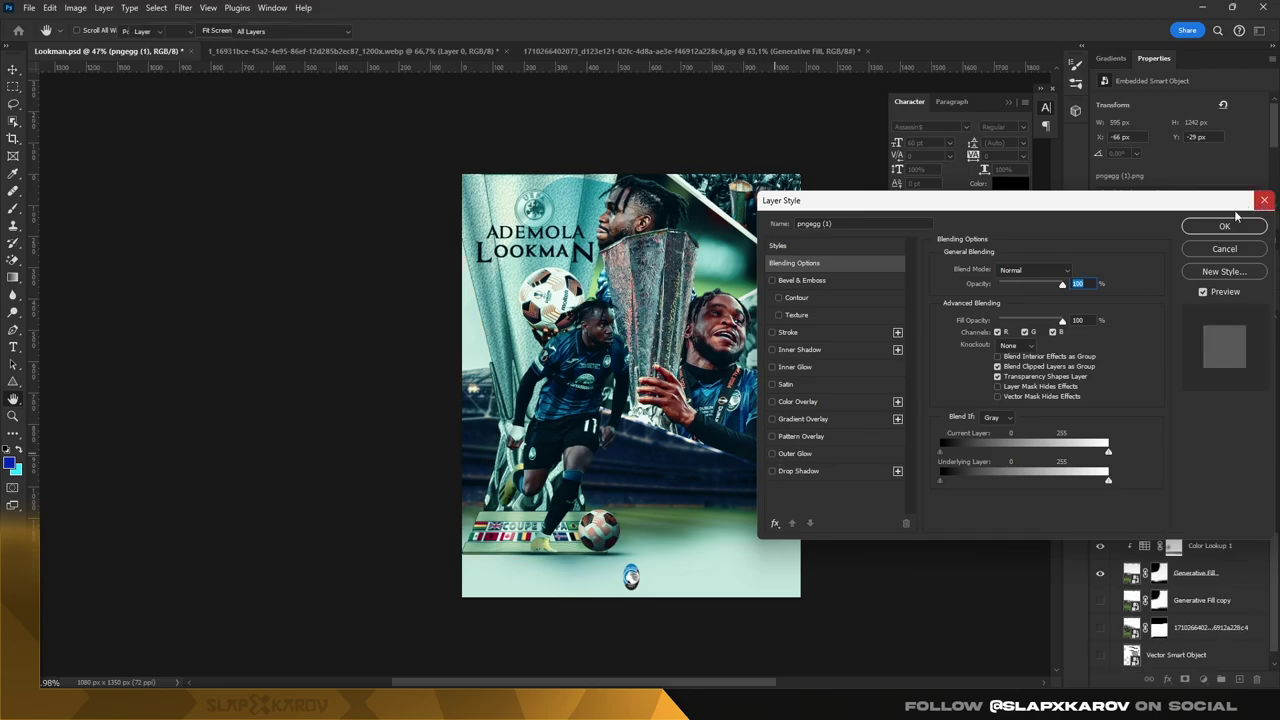
click(1264, 200)
key(z)
drag(565, 232, 550, 228)
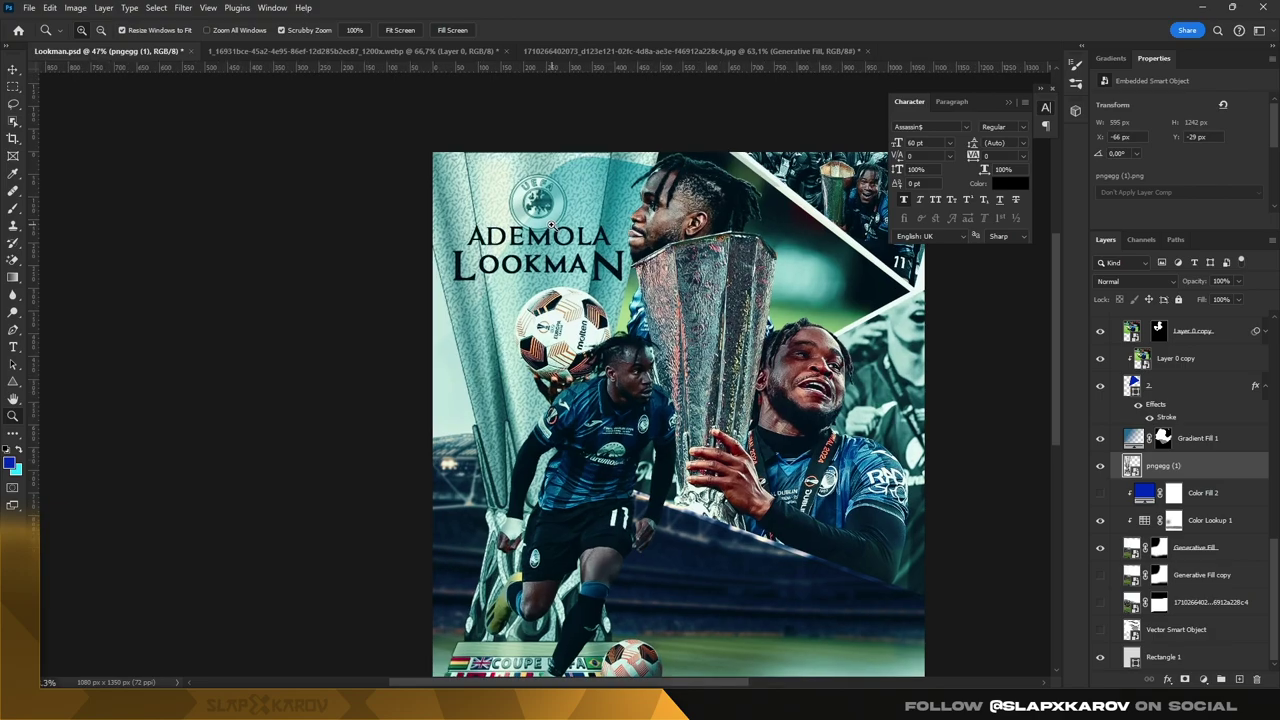
click(1100, 465)
Select the Light flare group in SL-2024.psd and return to Lookman.psd.
mouse_move(480, 233)
mouse_down()
mouse_move(496, 233)
mouse_move(500, 302)
mouse_up()
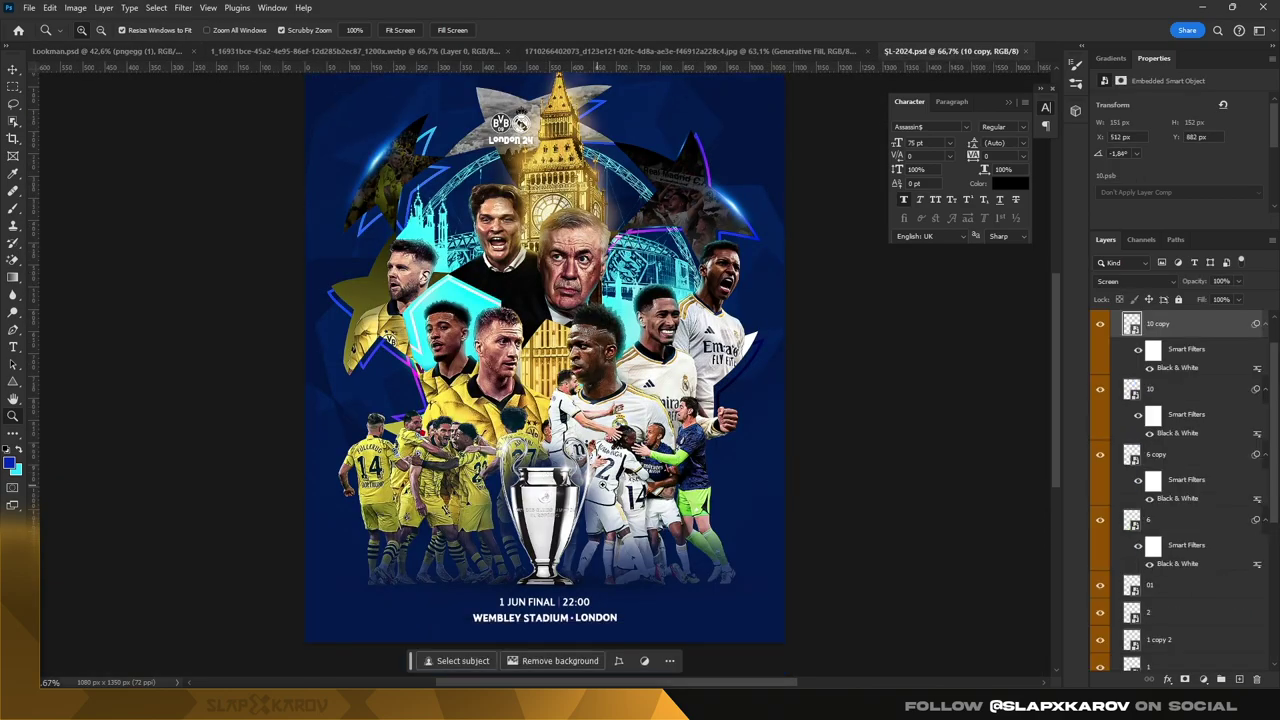
click(1140, 346)
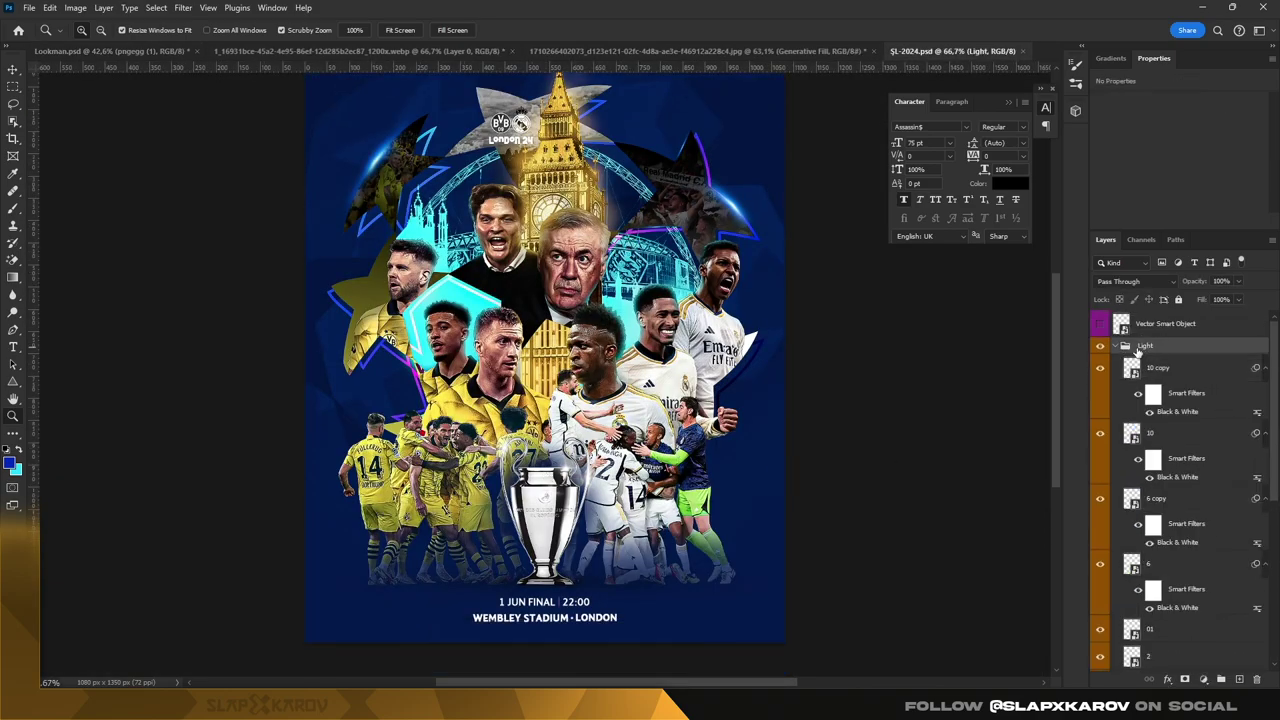
click(145, 50)
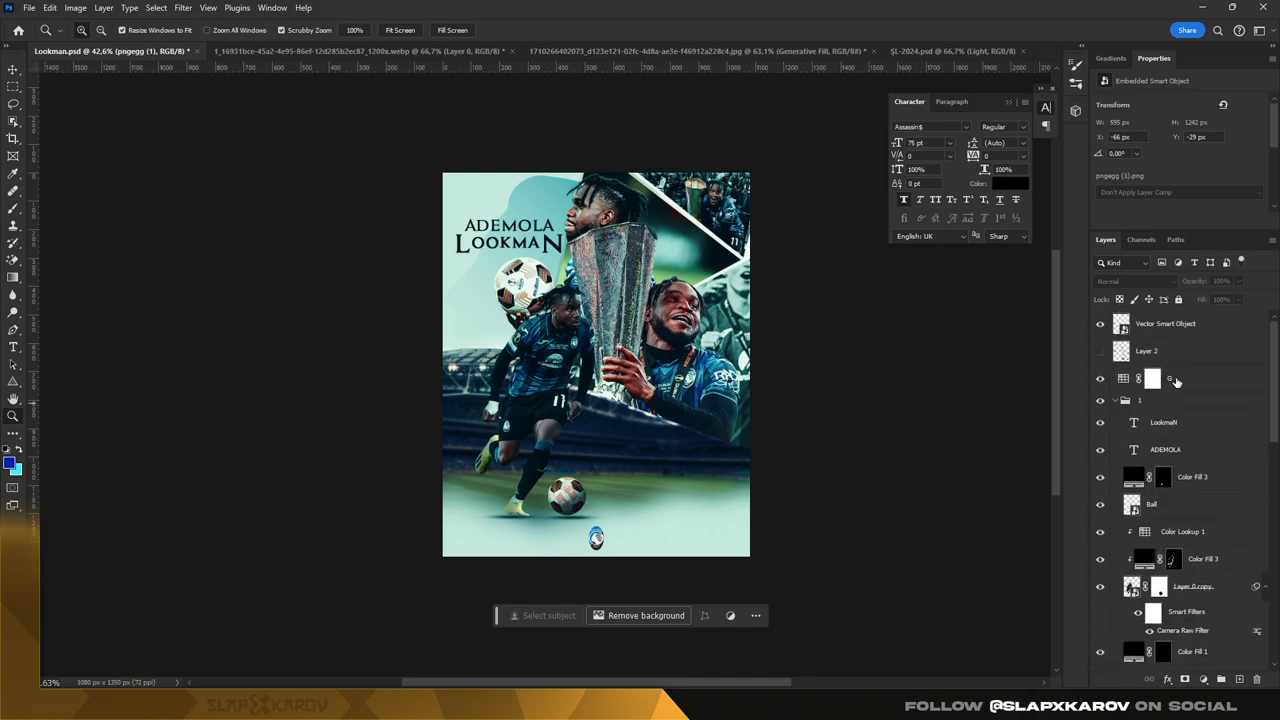
Move Layer 2 above the Vector Smart Object, then delete the blue scribble layer.
click(1122, 400)
click(1122, 400)
click(1146, 350)
drag(1146, 350, 1146, 318)
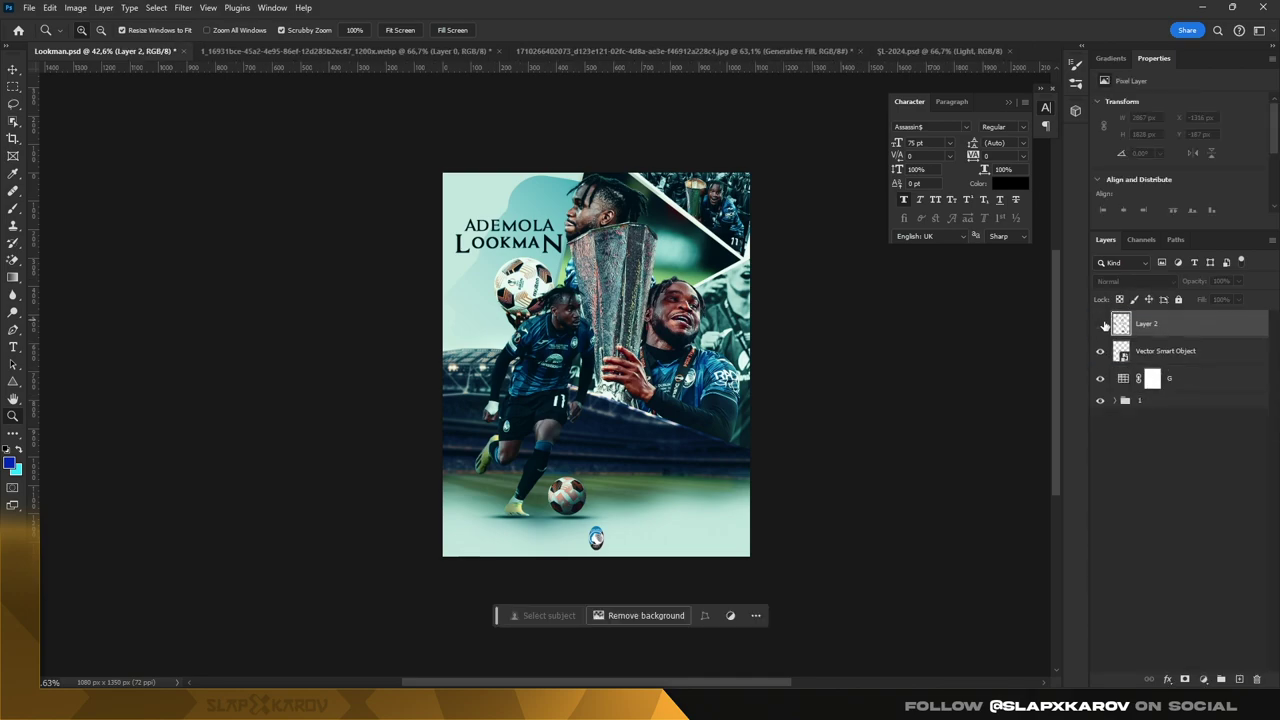
click(1100, 323)
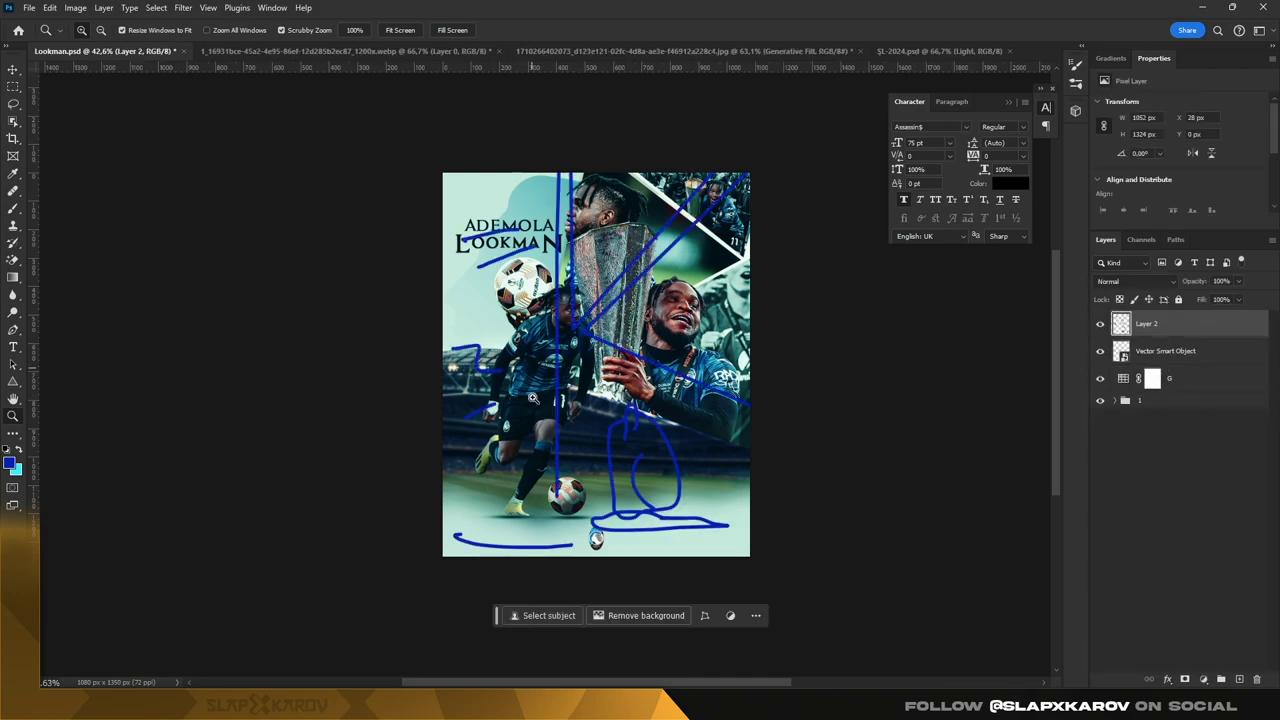
key(Delete)
Paste the Light flare group and rotate the 6 copy flare to 70° at the trophy rim.
key(ctrl+v)
click(1115, 318)
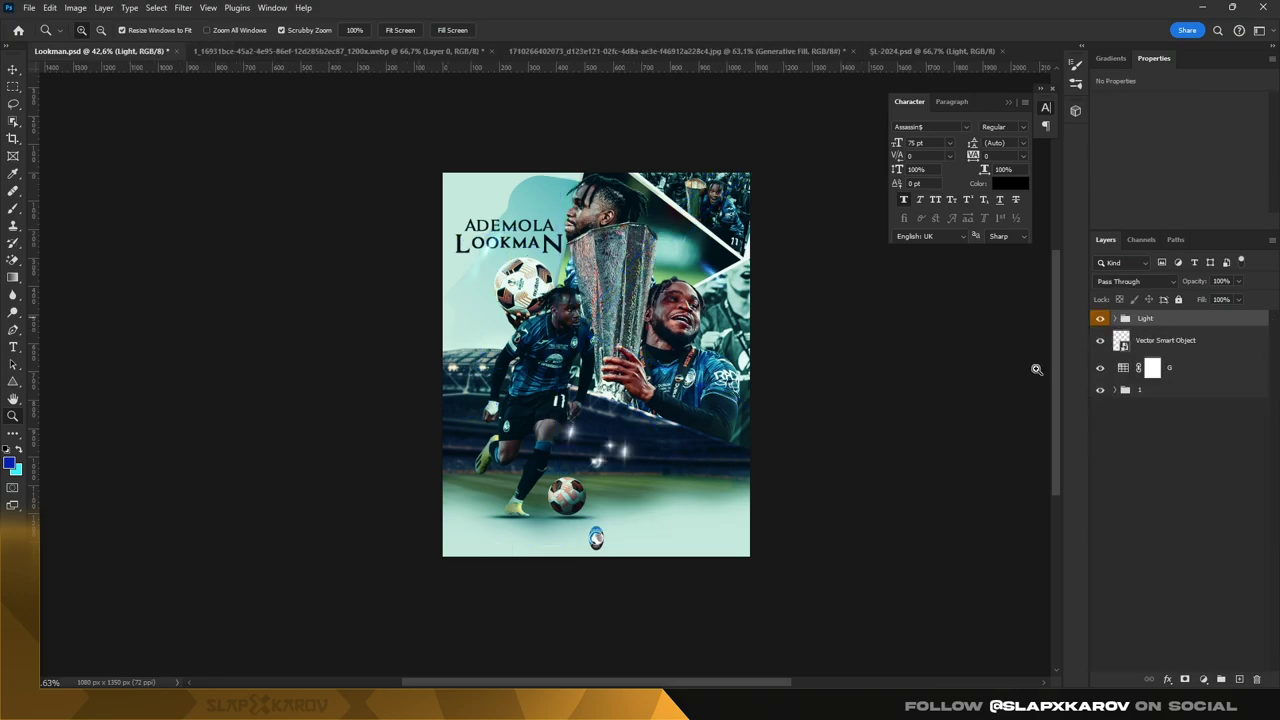
mouse_move(610, 480)
mouse_down()
mouse_move(600, 388)
mouse_move(498, 143)
mouse_up()
click(600, 388)
key(v)
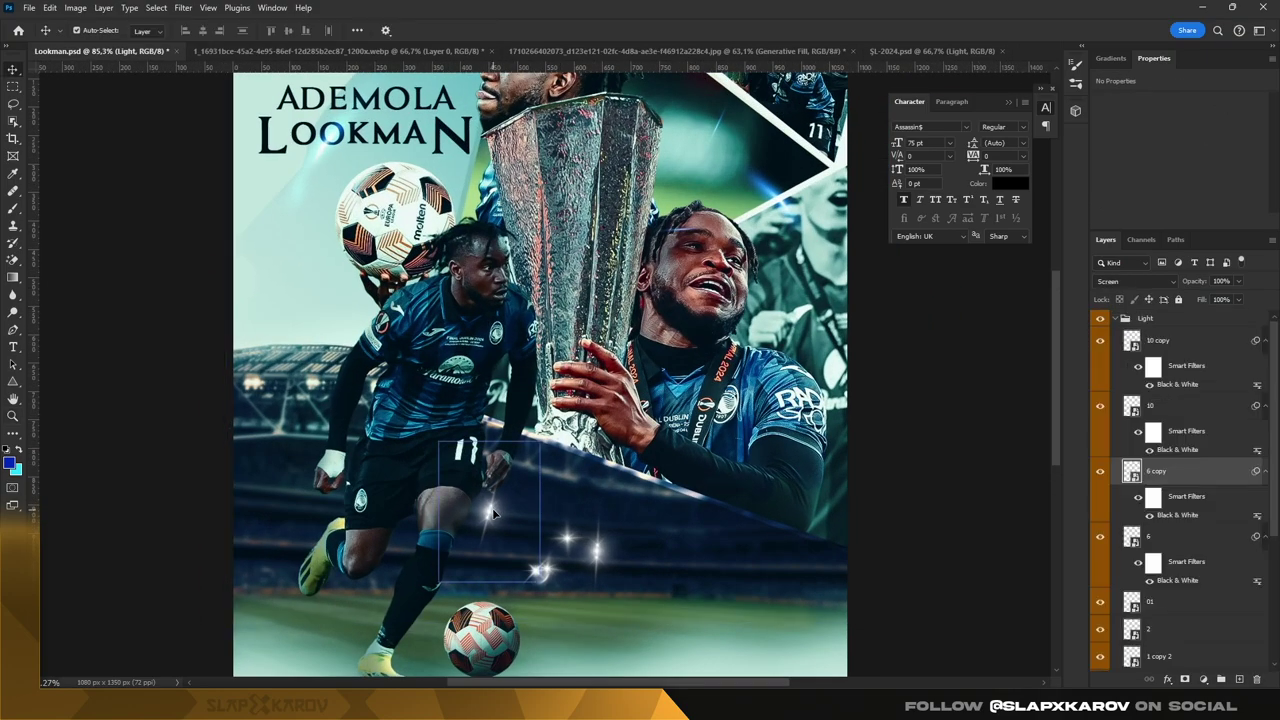
scroll(498, 143, up, 2)
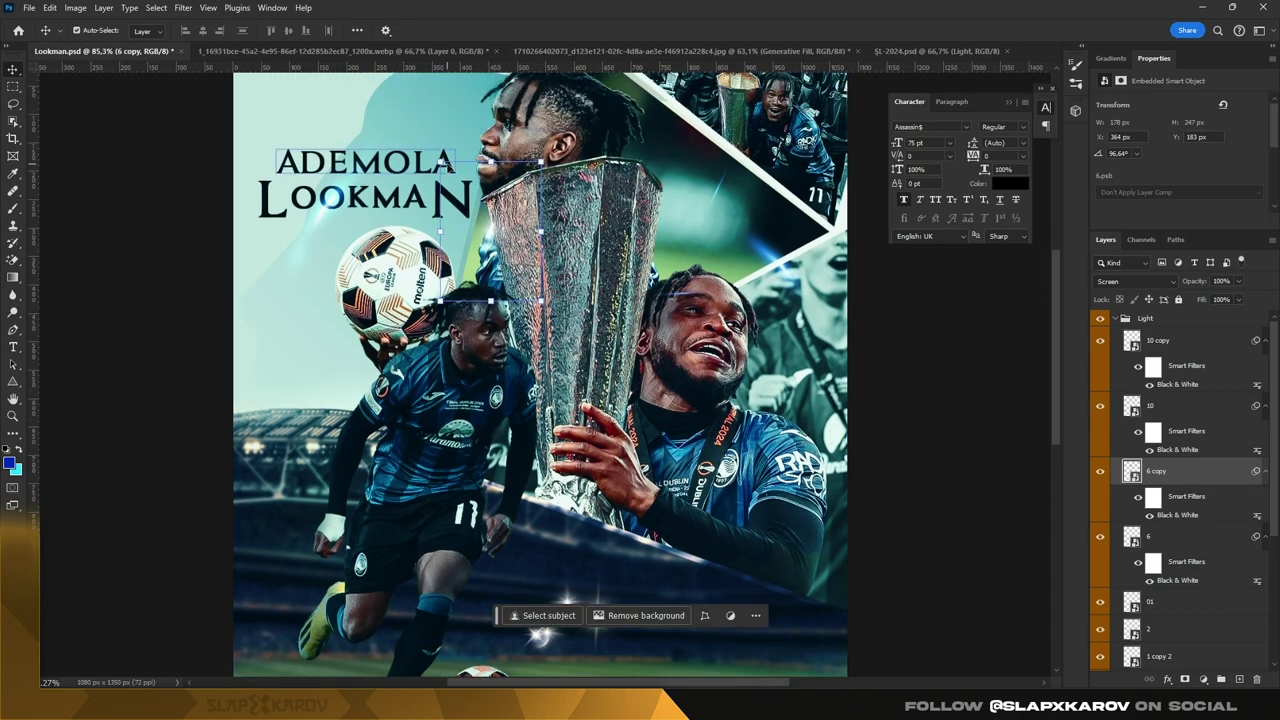
key(ctrl+t)
drag(405, 123, 596, 178)
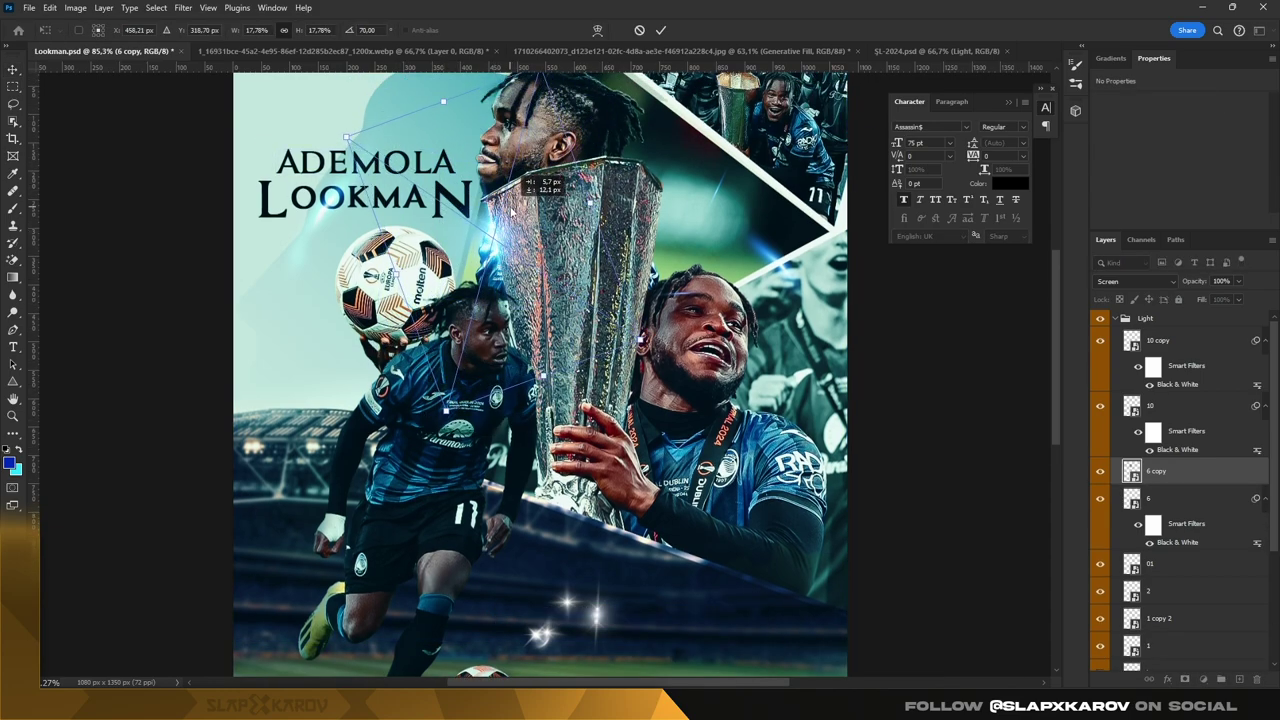
drag(596, 178, 515, 188)
key(Return)
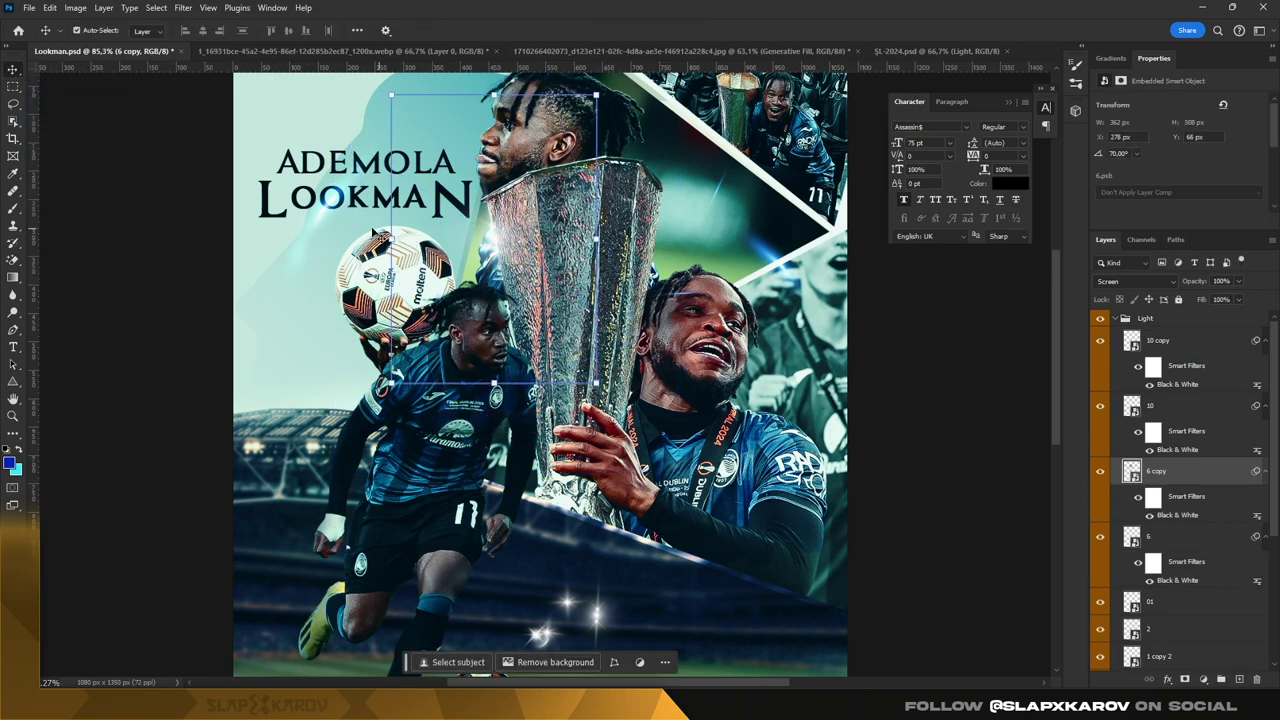
Delete the line layer and rotate flare 6 onto the trophy's right edge.
click(329, 210)
key(Delete)
scroll(540, 375, down, 2)
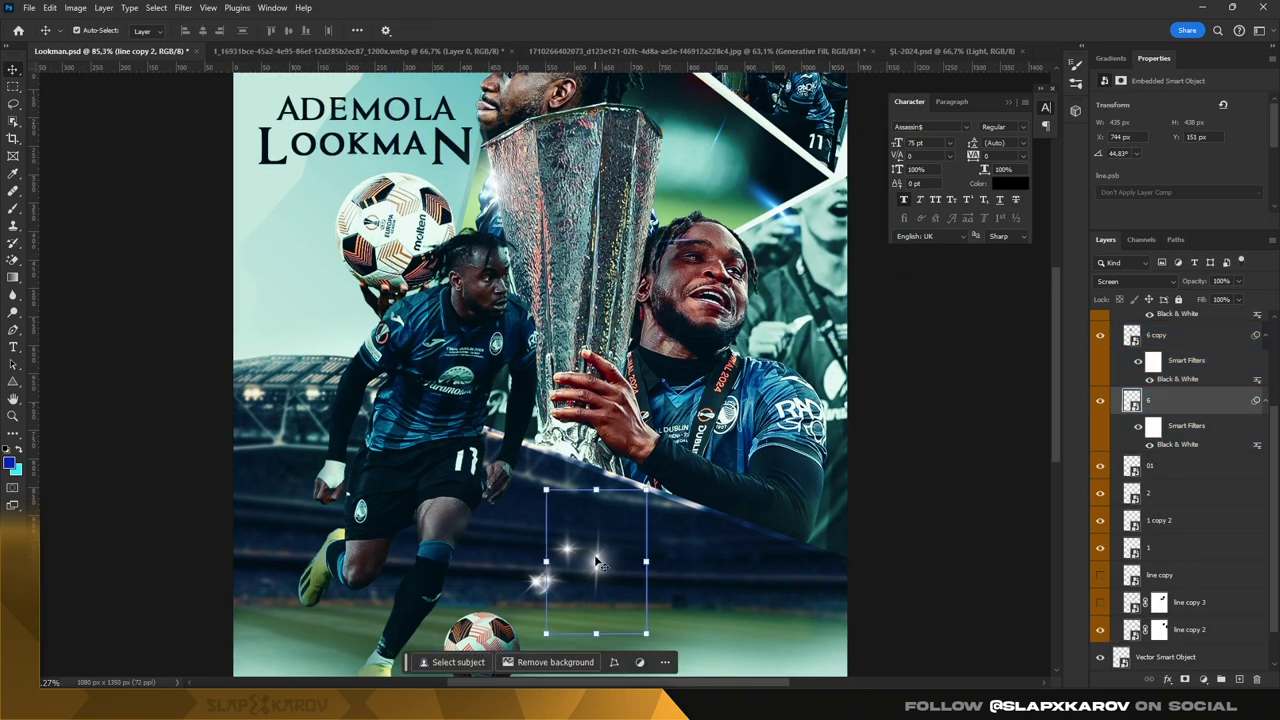
click(660, 345)
drag(660, 345, 636, 266)
scroll(600, 300, up, 2)
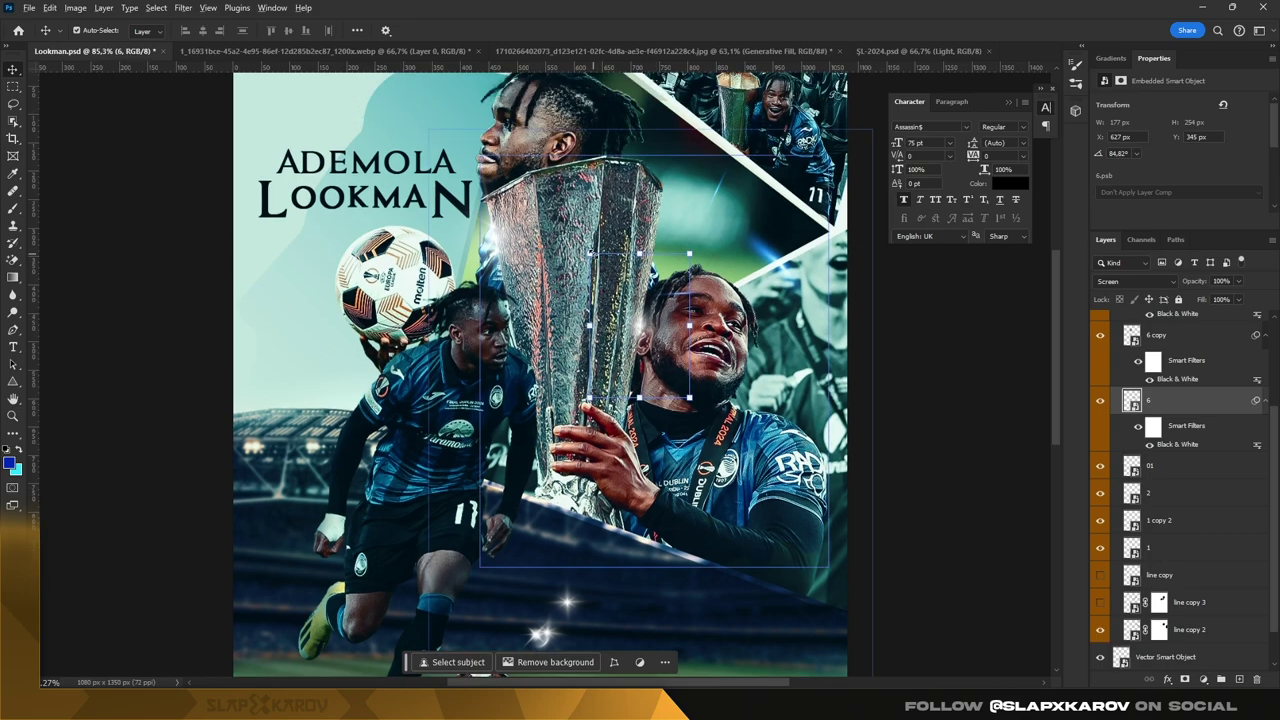
key(ctrl+t)
mouse_move(560, 204)
mouse_down()
mouse_move(686, 224)
mouse_move(680, 210)
mouse_up()
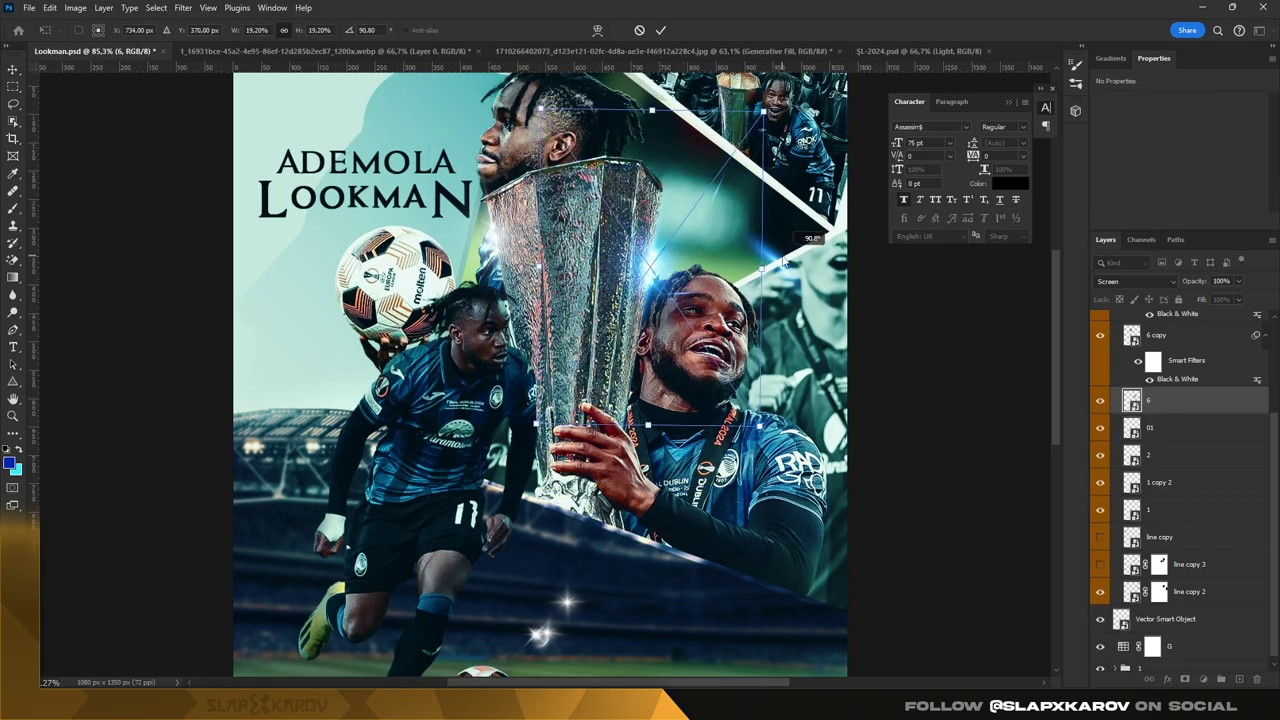
key(Return)
Reposition the 10 copy flare and sparkle 01 near the trophy and hand.
key(ctrl+0)
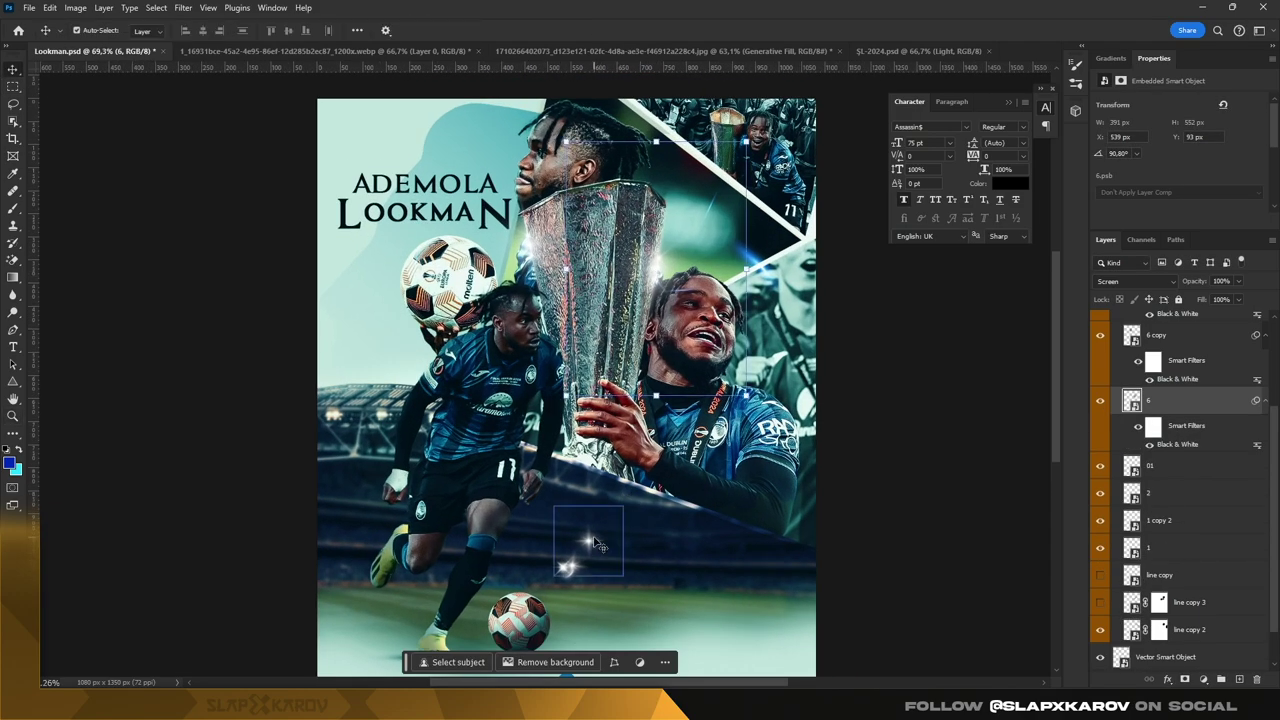
mouse_move(608, 527)
mouse_down()
mouse_move(633, 530)
mouse_move(596, 202)
mouse_move(628, 180)
mouse_up()
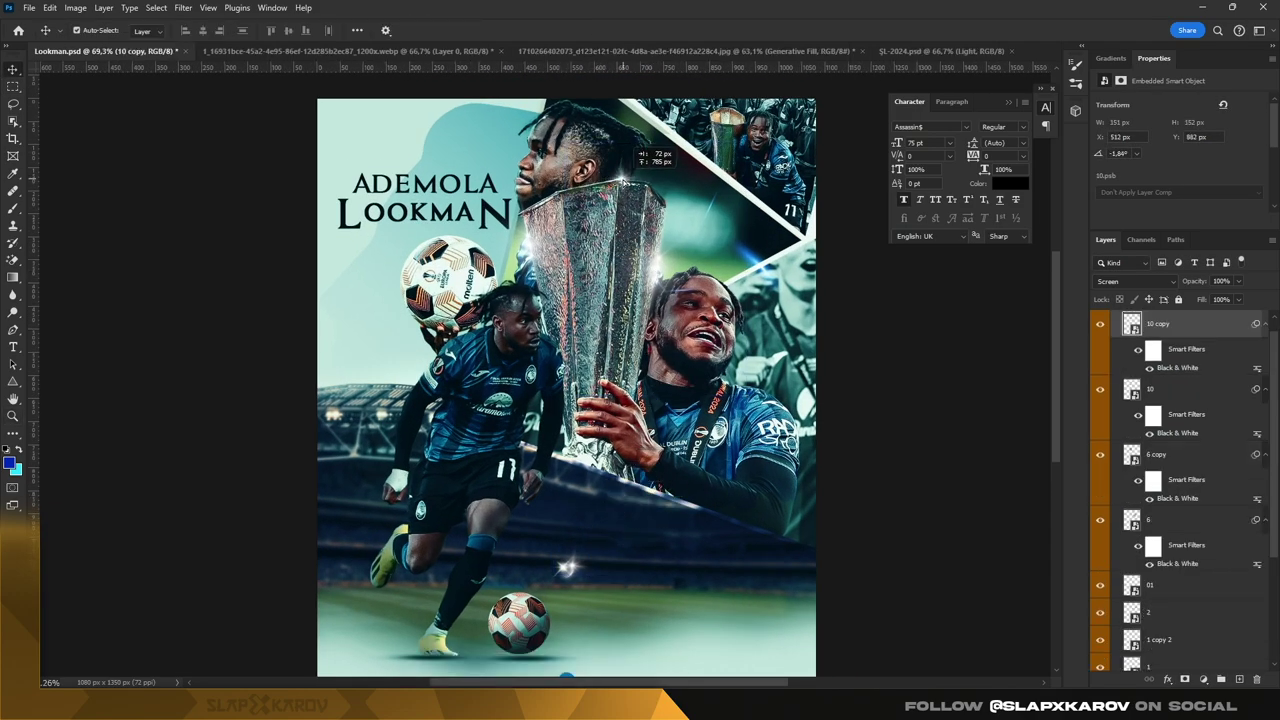
scroll(628, 178, down, 1)
drag(578, 514, 463, 226)
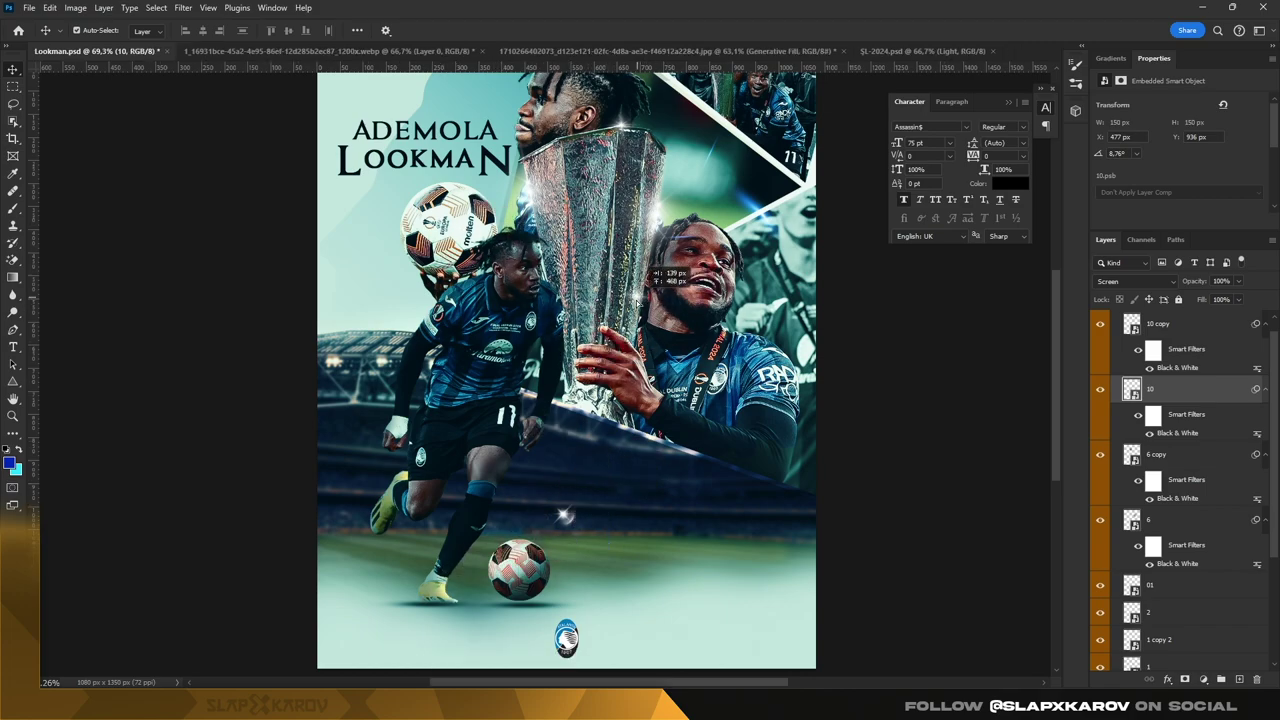
mouse_move(463, 228)
mouse_down()
mouse_move(625, 405)
mouse_move(660, 330)
mouse_move(643, 295)
mouse_up()
drag(565, 515, 672, 203)
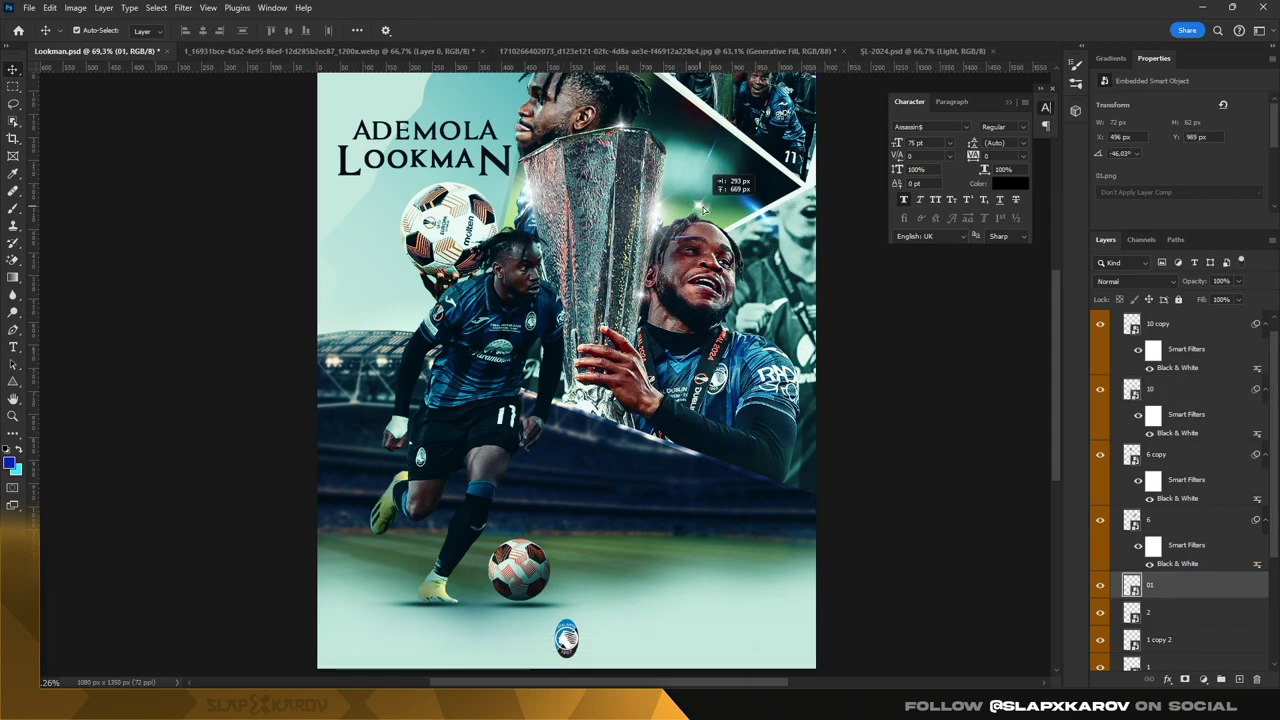
Move the face sparkle onto the trophy, then delete the surplus sparkle layer.
scroll(645, 320, up, 2)
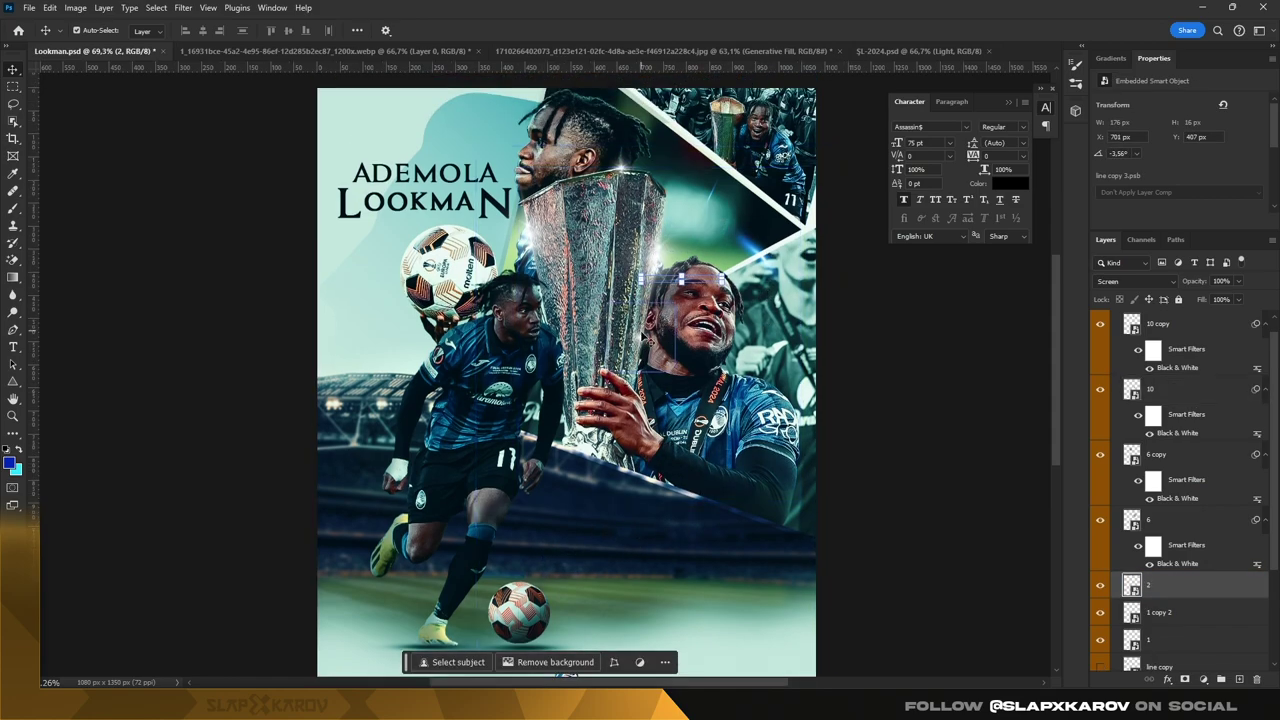
click(641, 340)
drag(641, 340, 636, 196)
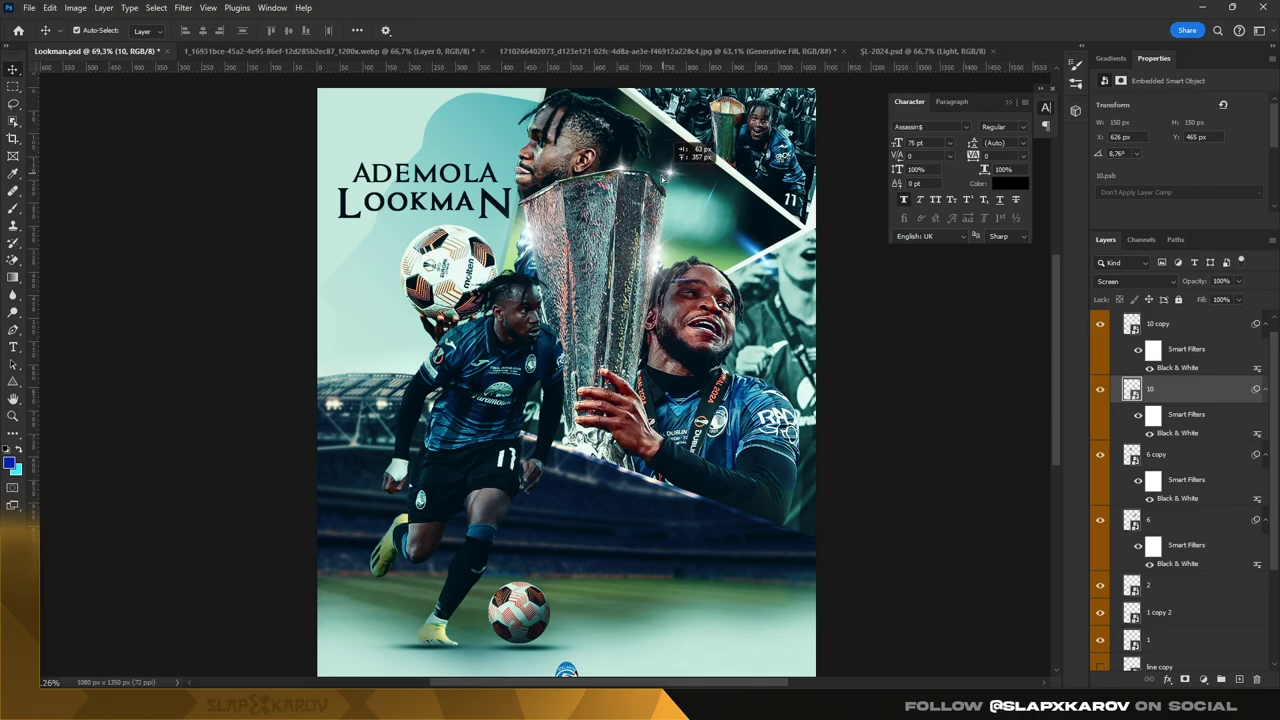
drag(636, 196, 590, 180)
key(Delete)
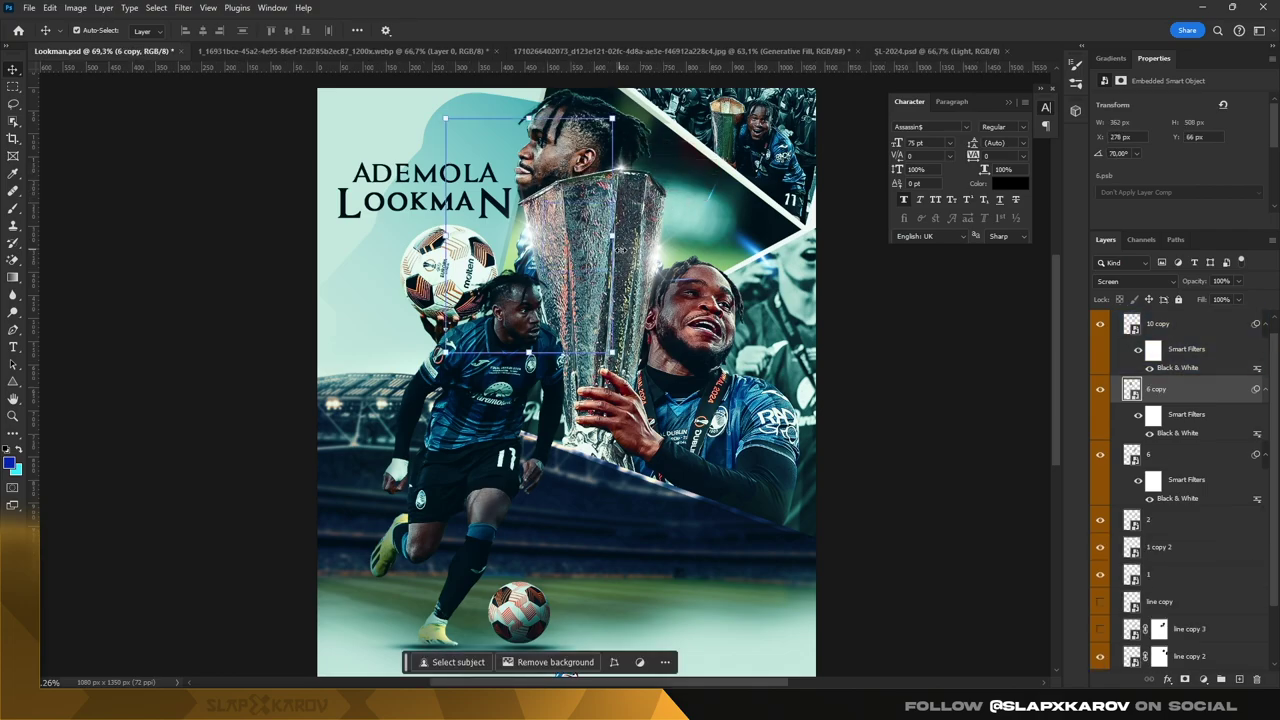
key(z)
mouse_move(577, 227)
mouse_down()
mouse_move(676, 270)
mouse_move(823, 412)
mouse_up()
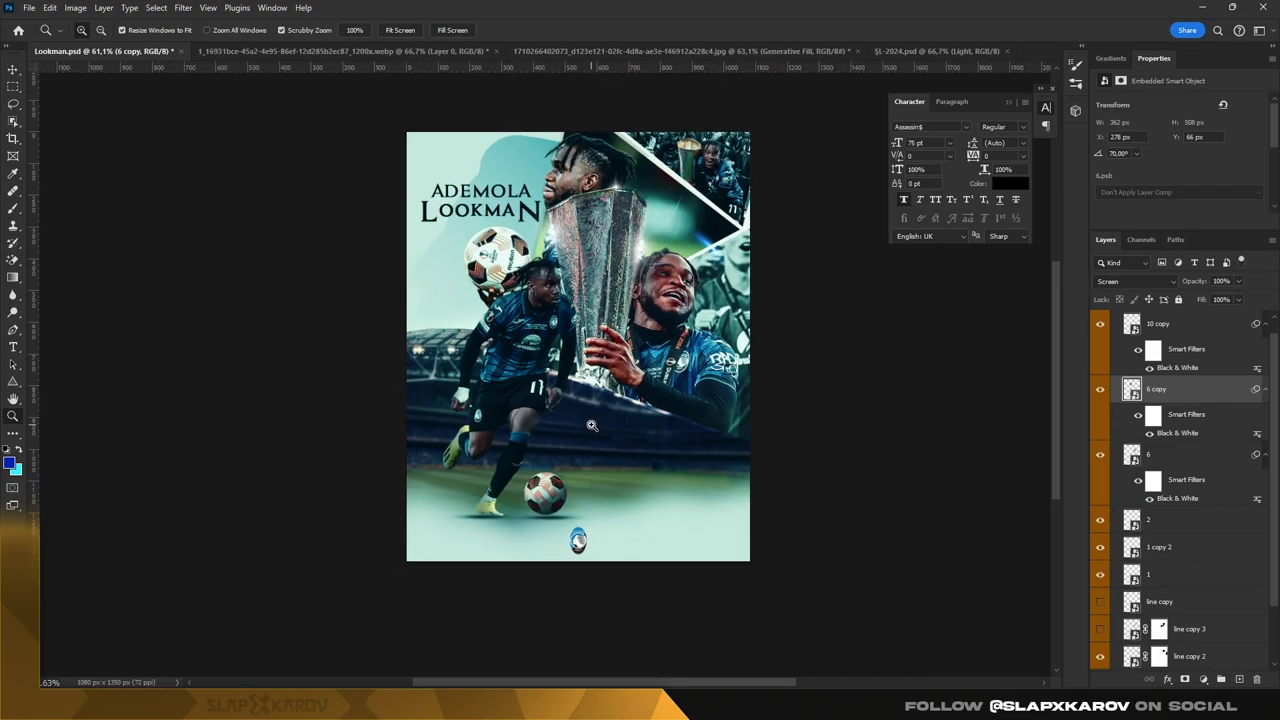
Collapse the layer groups and rename group 1 to '1- Base'.
scroll(1180, 450, up, 1)
click(1115, 389)
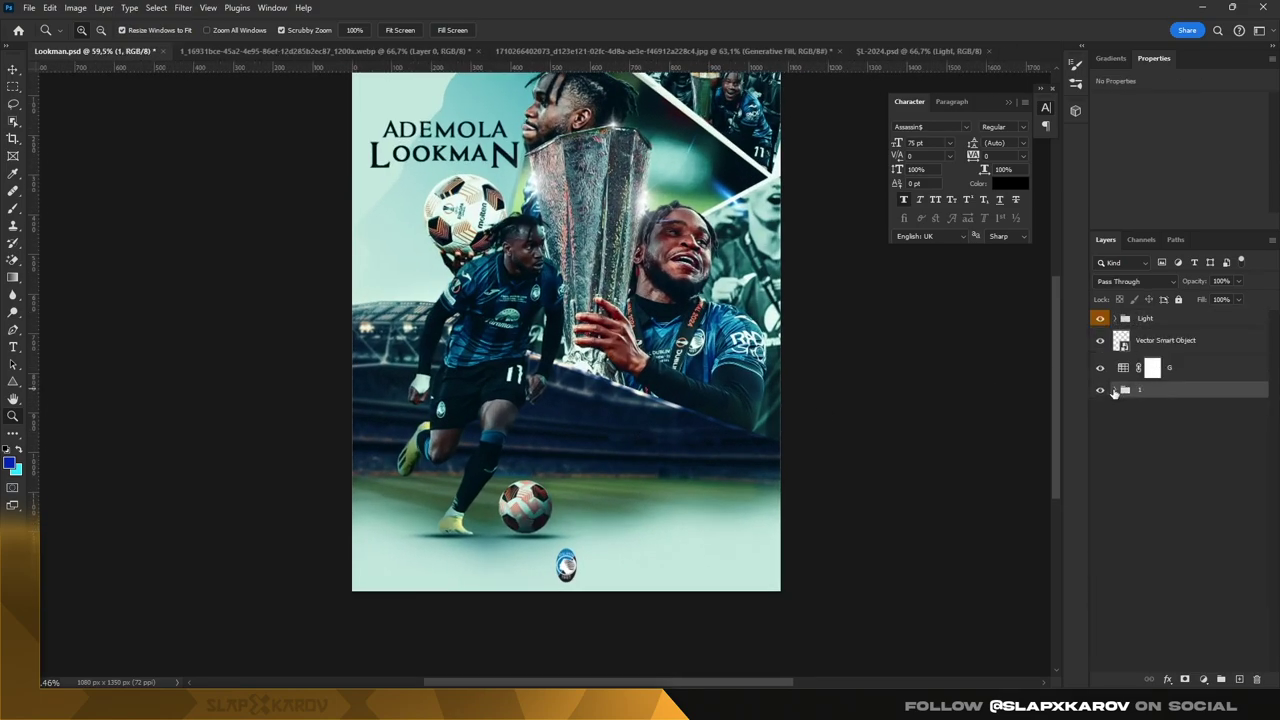
click(1100, 390)
click(1100, 390)
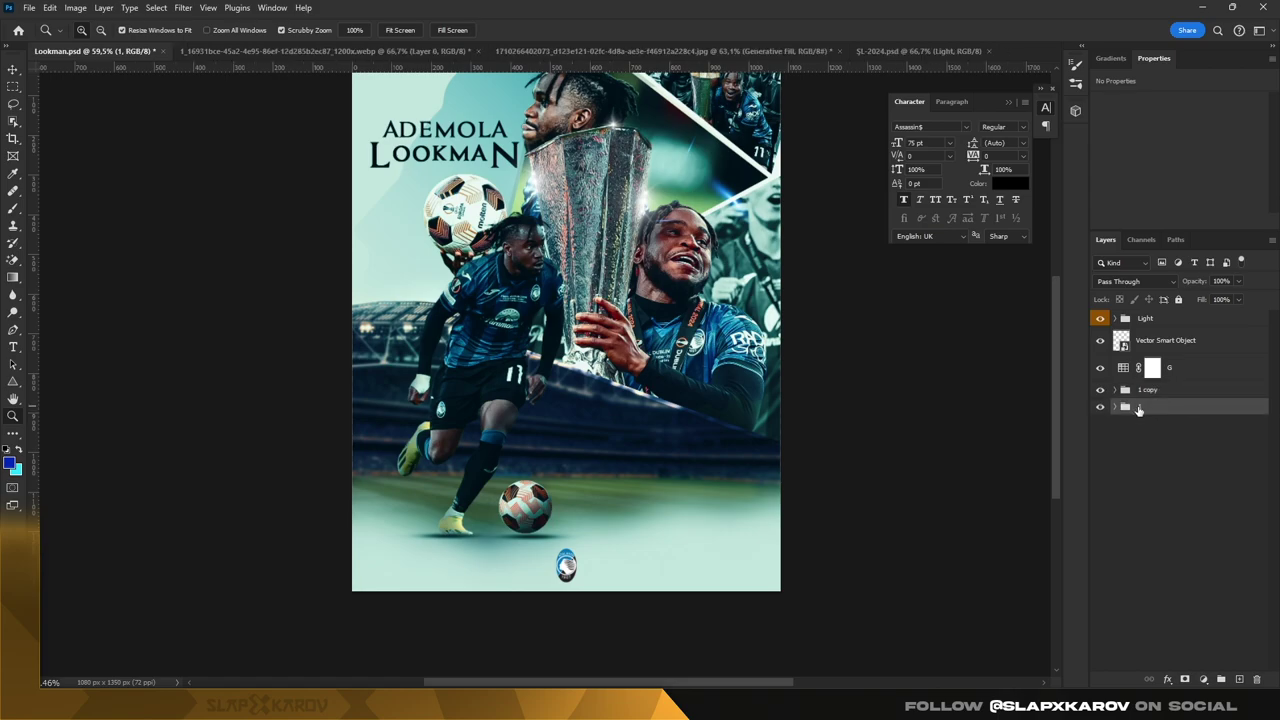
text(Base)
key(Return)
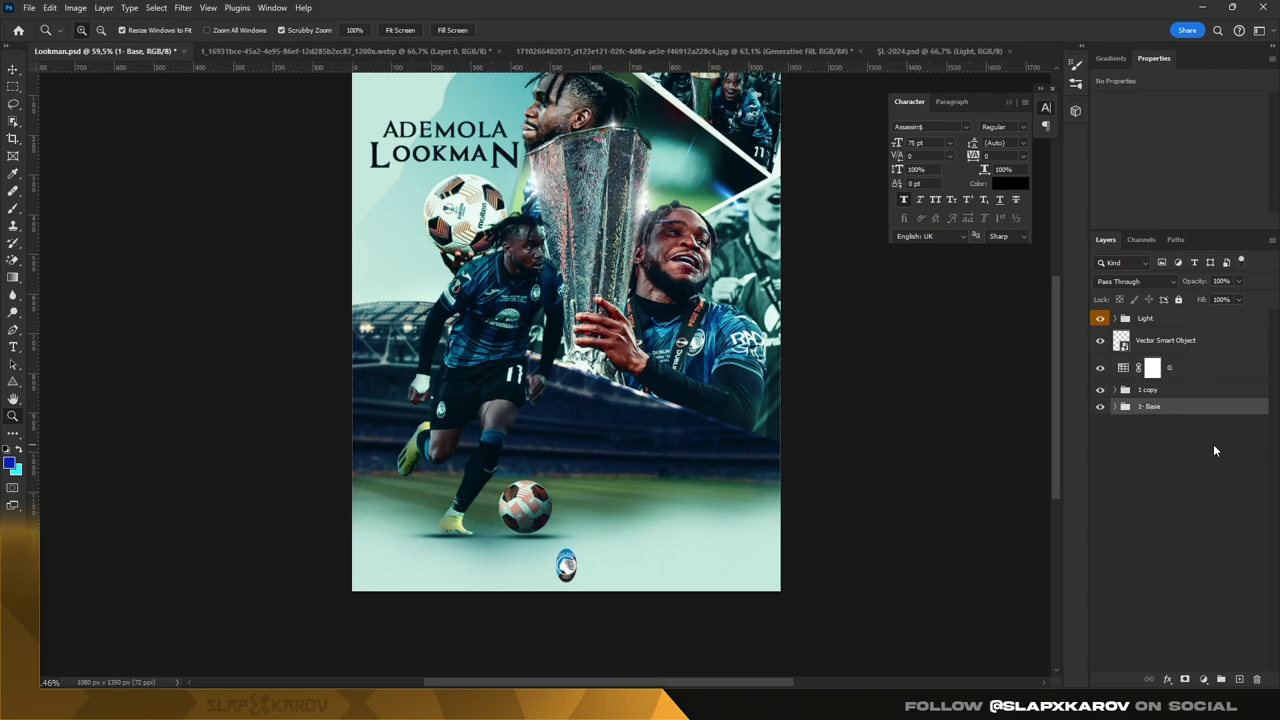
Convert the '1 copy' layer into a smart object named 'Lookman'.
right_click(1142, 392)
click(1100, 274)
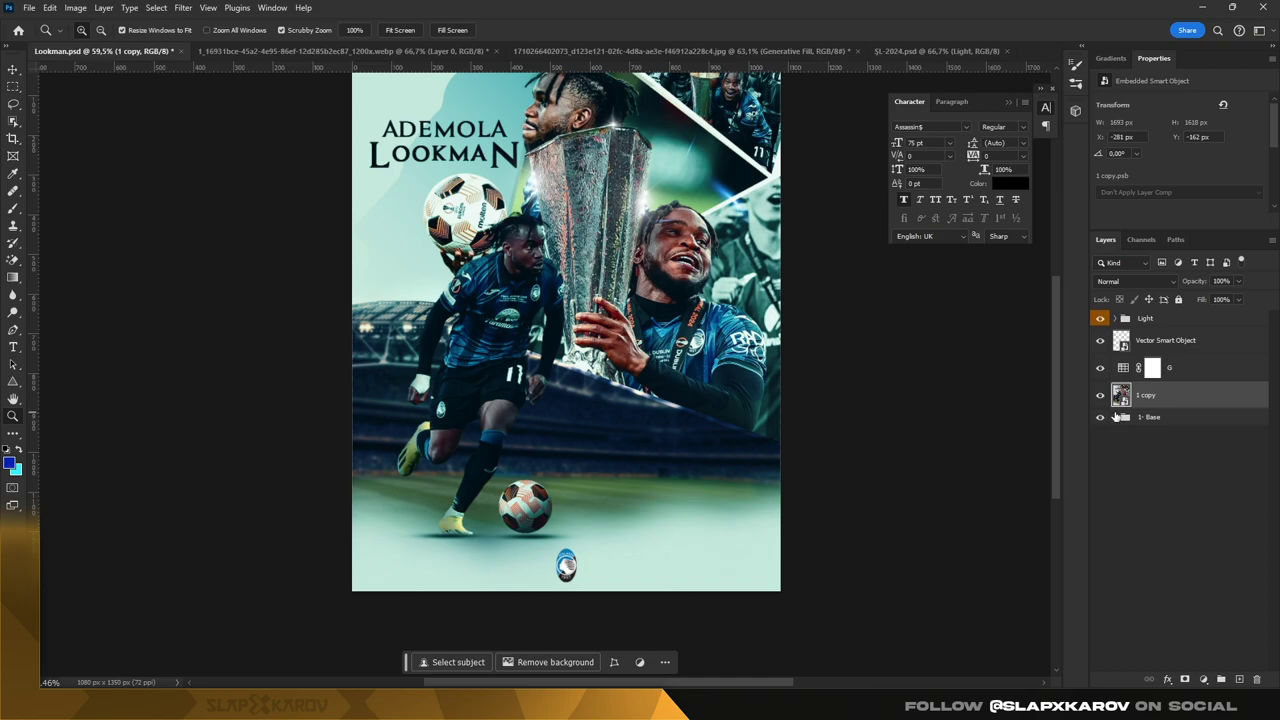
text(Lookman)
key(Return)
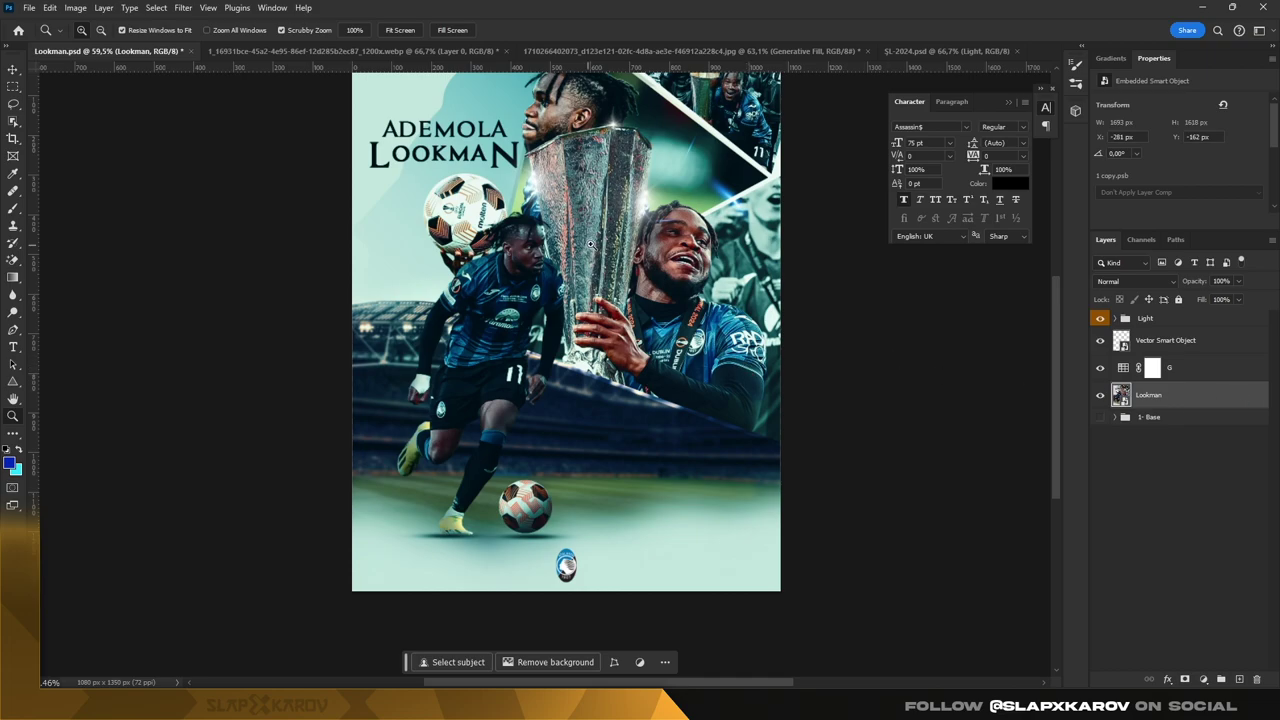
click(183, 7)
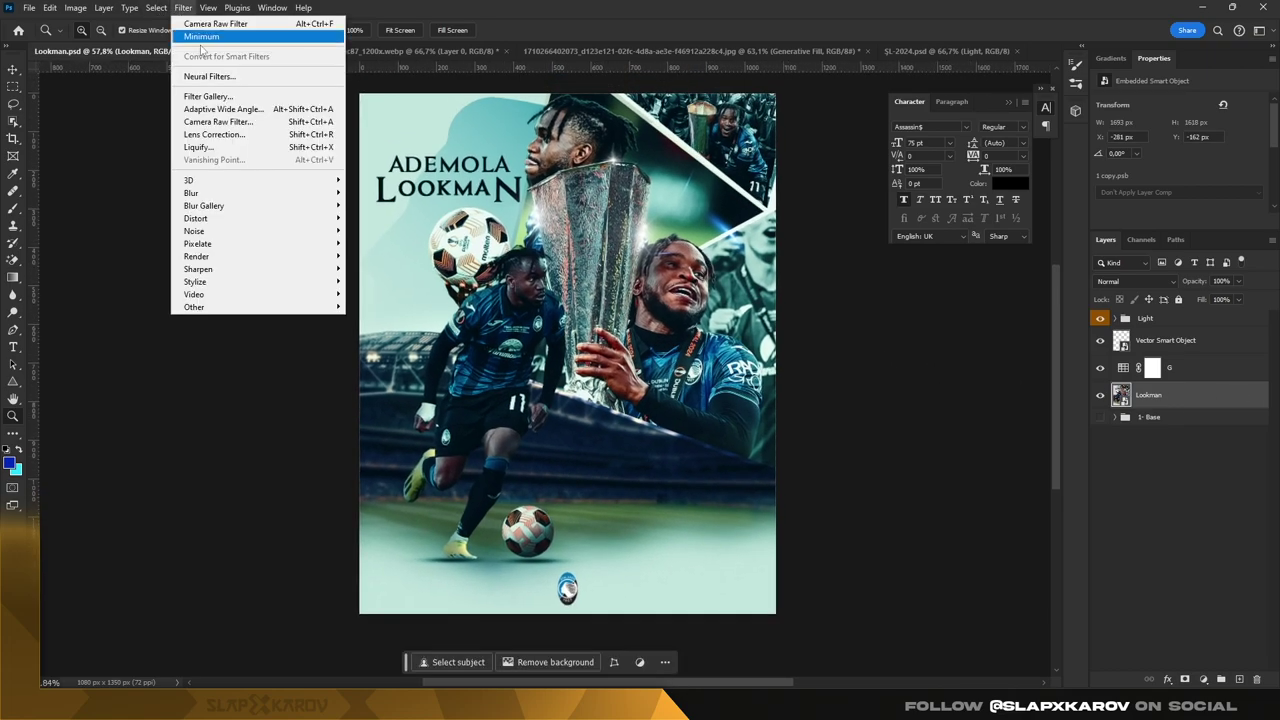
Camera Raw: Exposure +0.60, Temperature +5, Texture +100, Clarity +23, Sharpening 56.
click(250, 135)
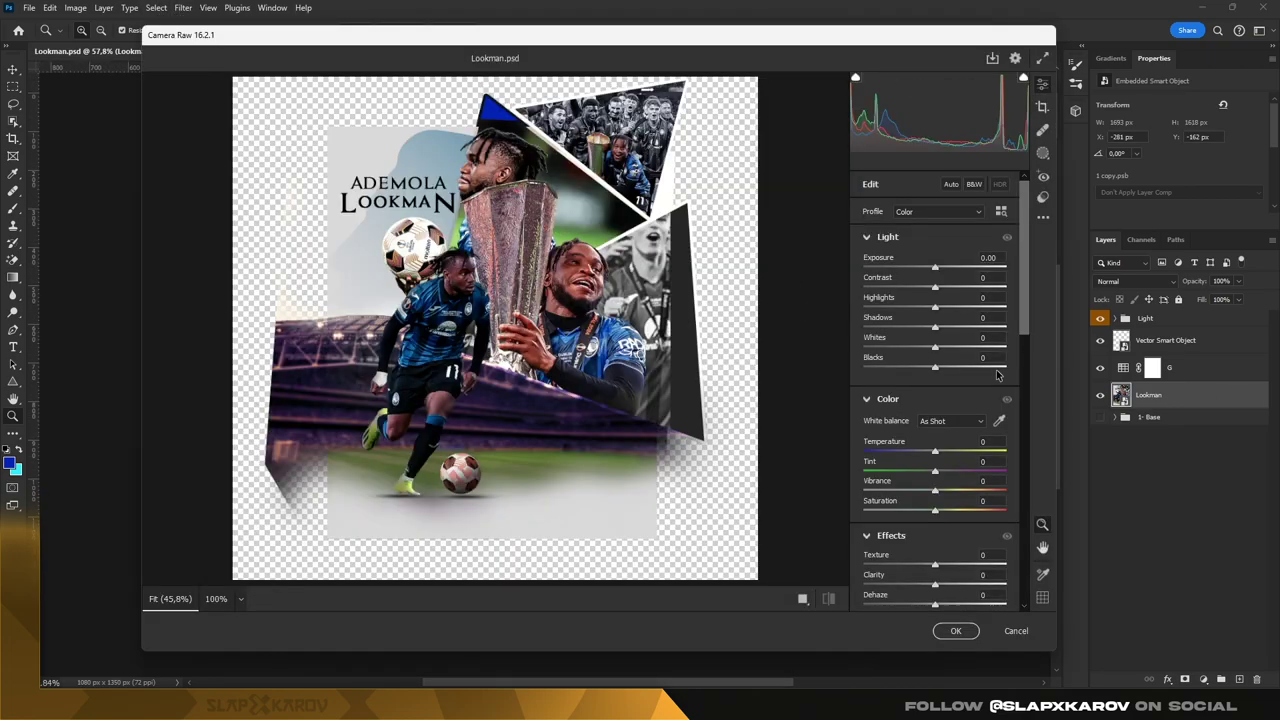
mouse_move(936, 268)
mouse_down()
mouse_move(928, 338)
mouse_move(942, 370)
mouse_up()
drag(935, 455, 937, 455)
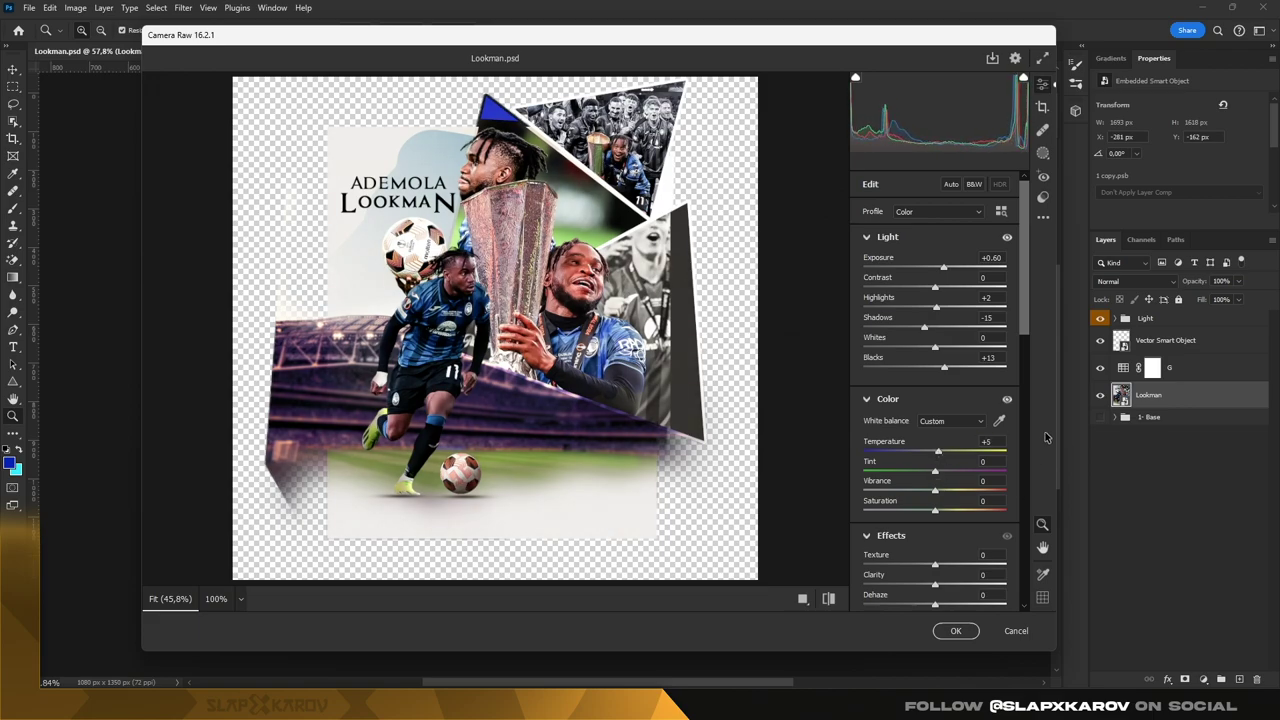
scroll(950, 420, down, 2)
scroll(962, 388, down, 3)
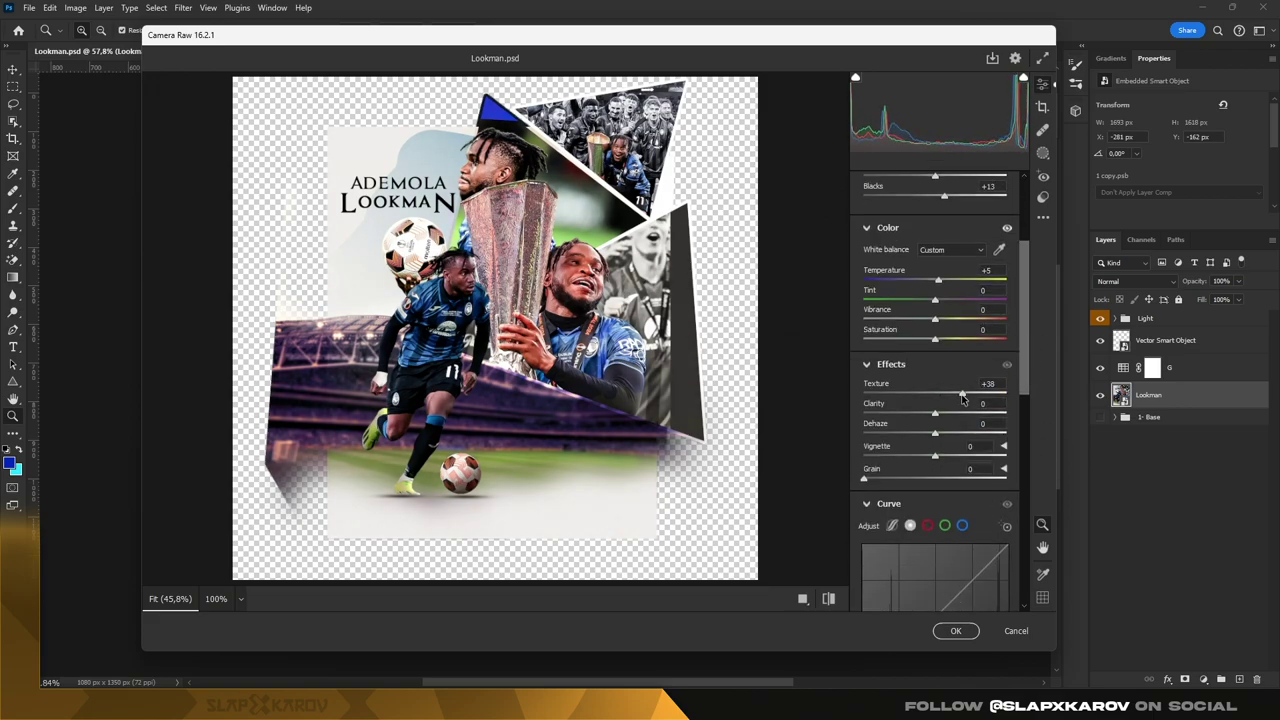
drag(980, 399, 1033, 400)
drag(940, 417, 951, 420)
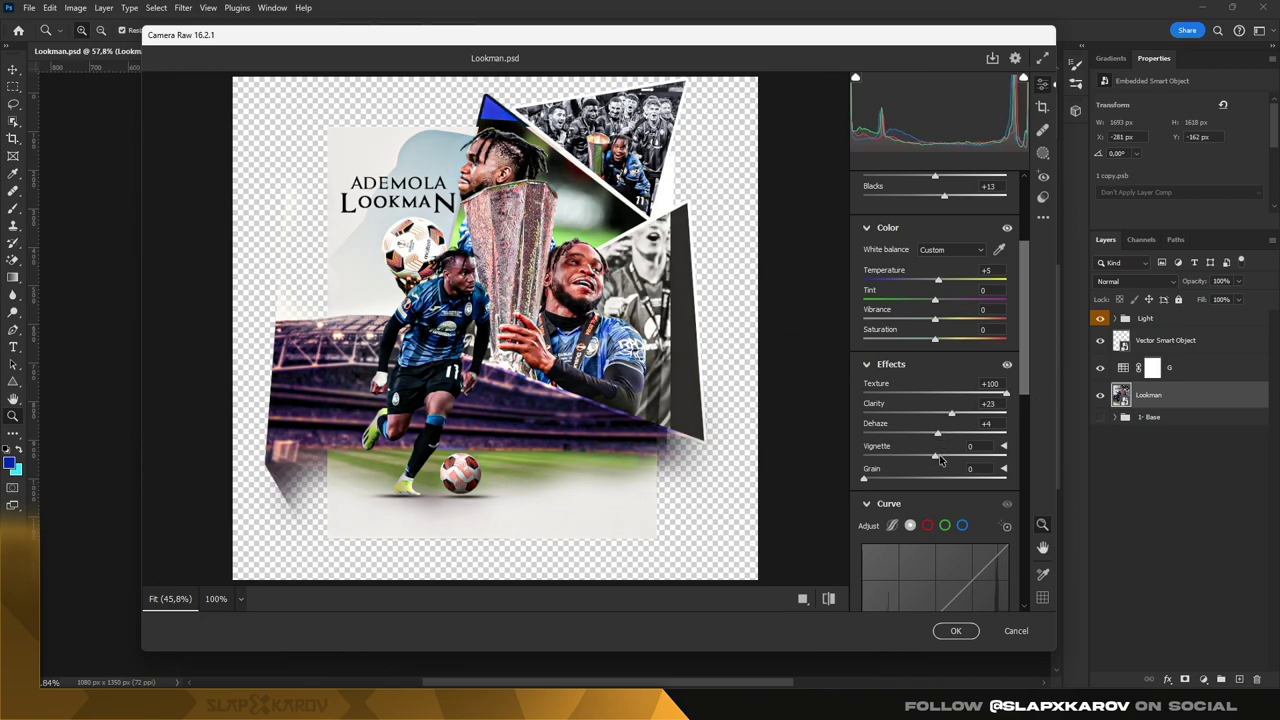
drag(1026, 365, 1027, 518)
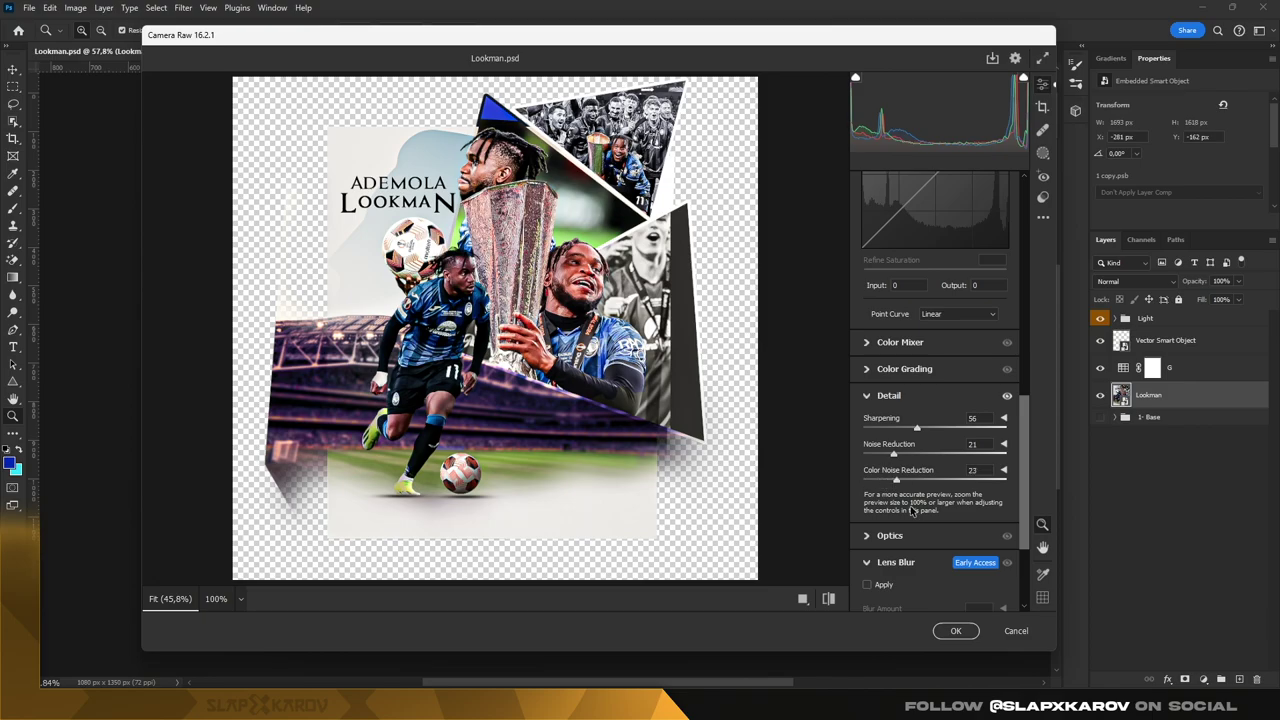
click(966, 630)
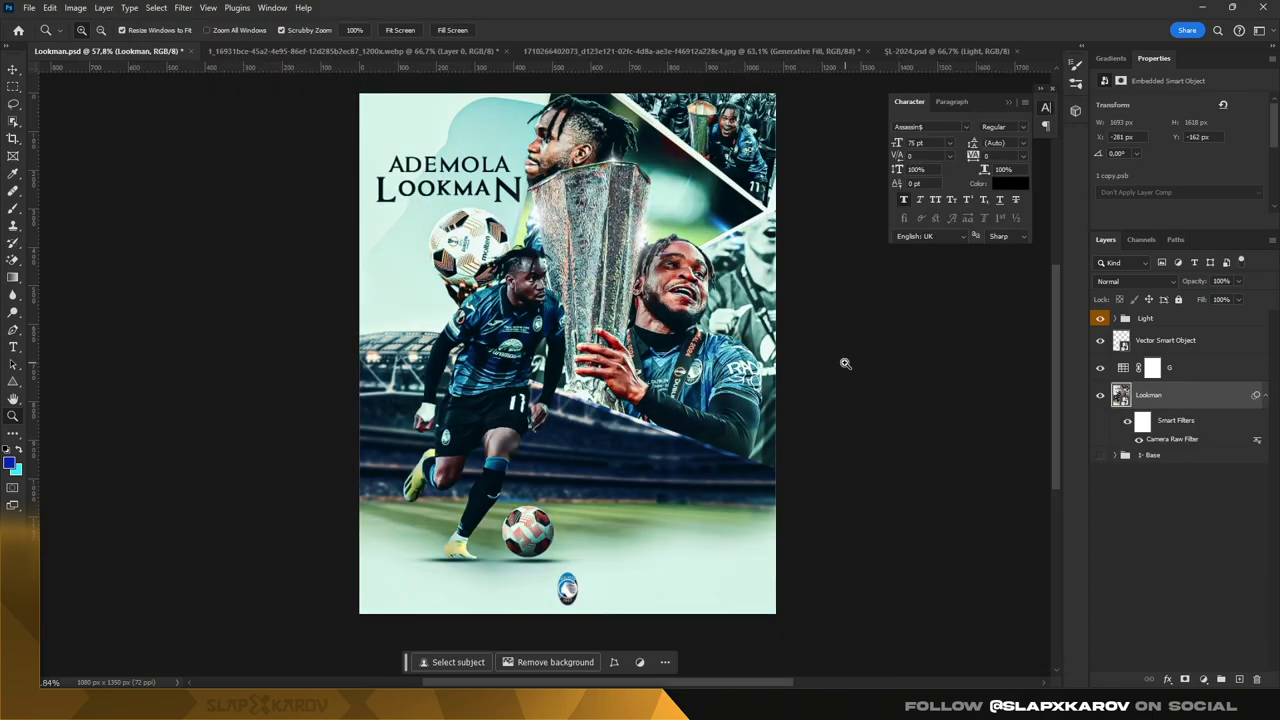
Zoom out to the whole poster and hide, then reshow, the teal G grading layer.
drag(591, 193, 942, 353)
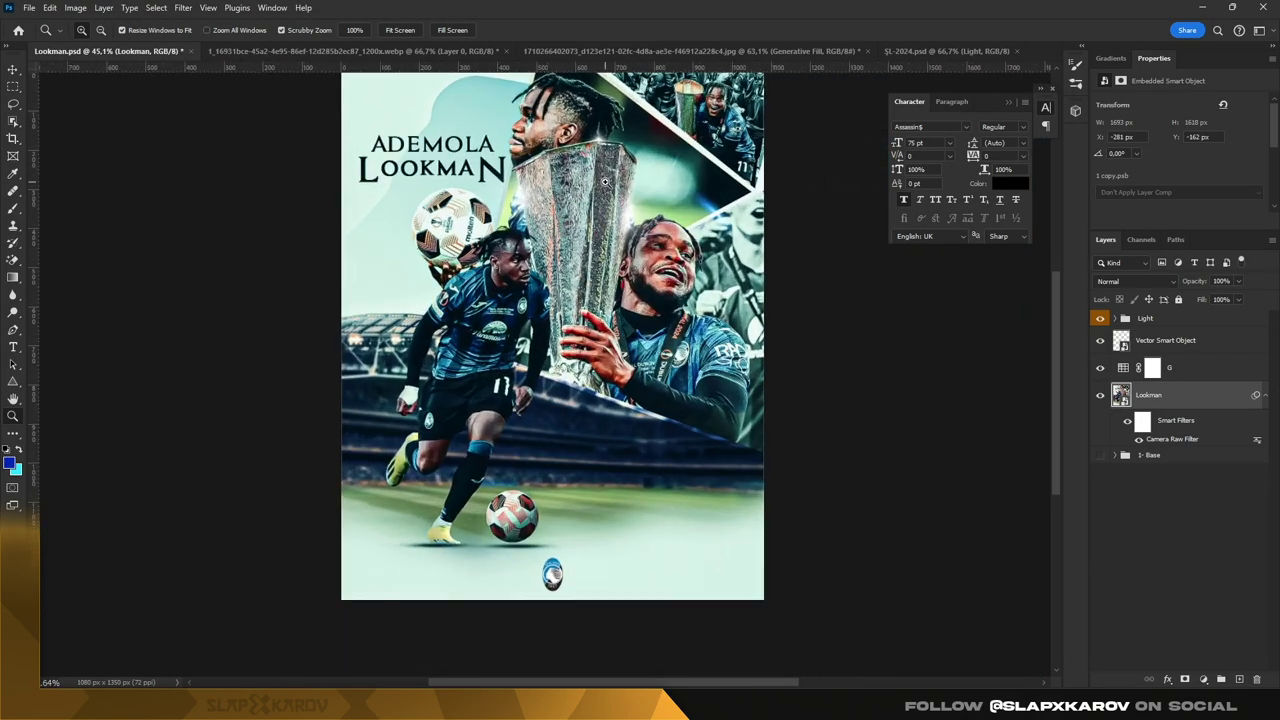
click(1100, 370)
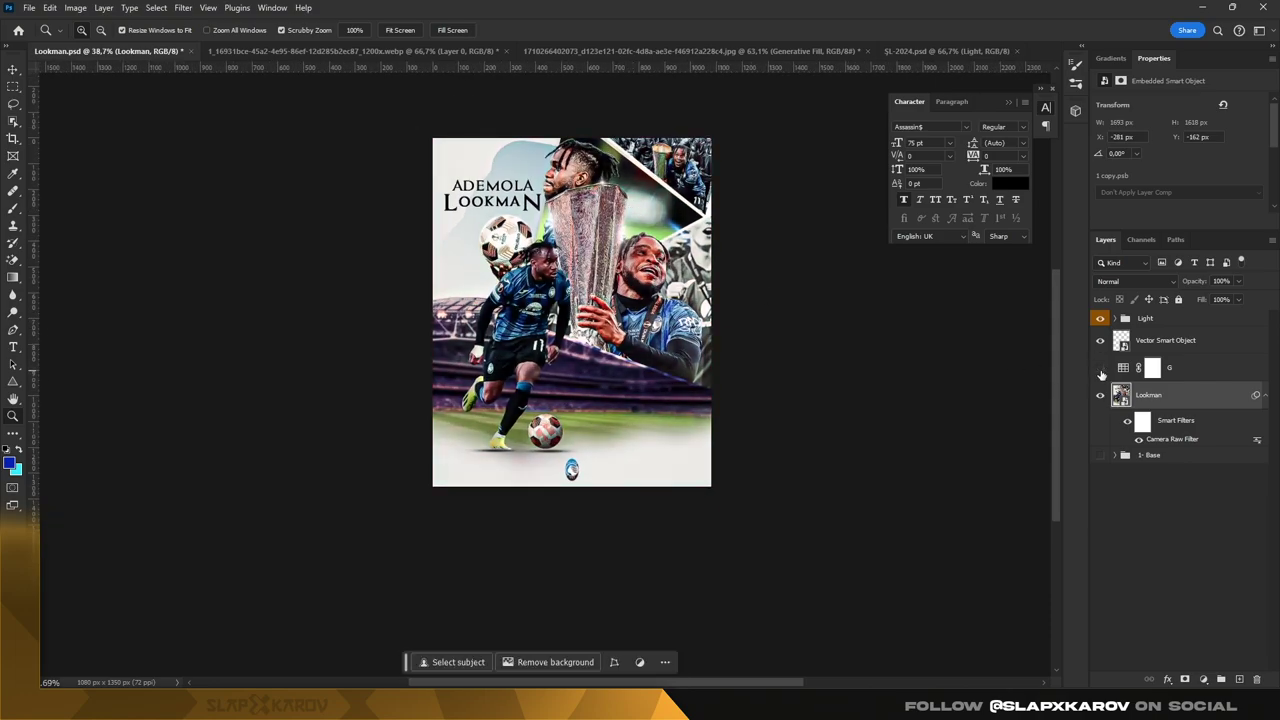
click(1100, 370)
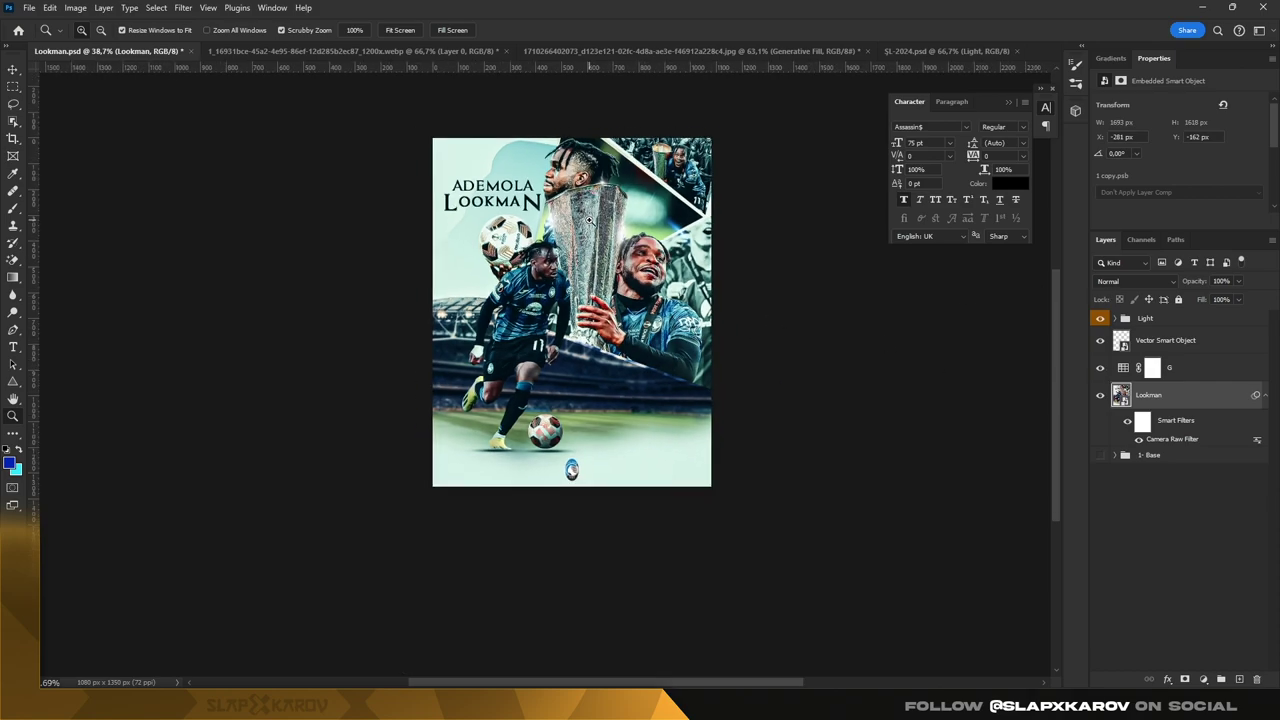
scroll(617, 315, up, 2)
scroll(600, 330, down, 2)
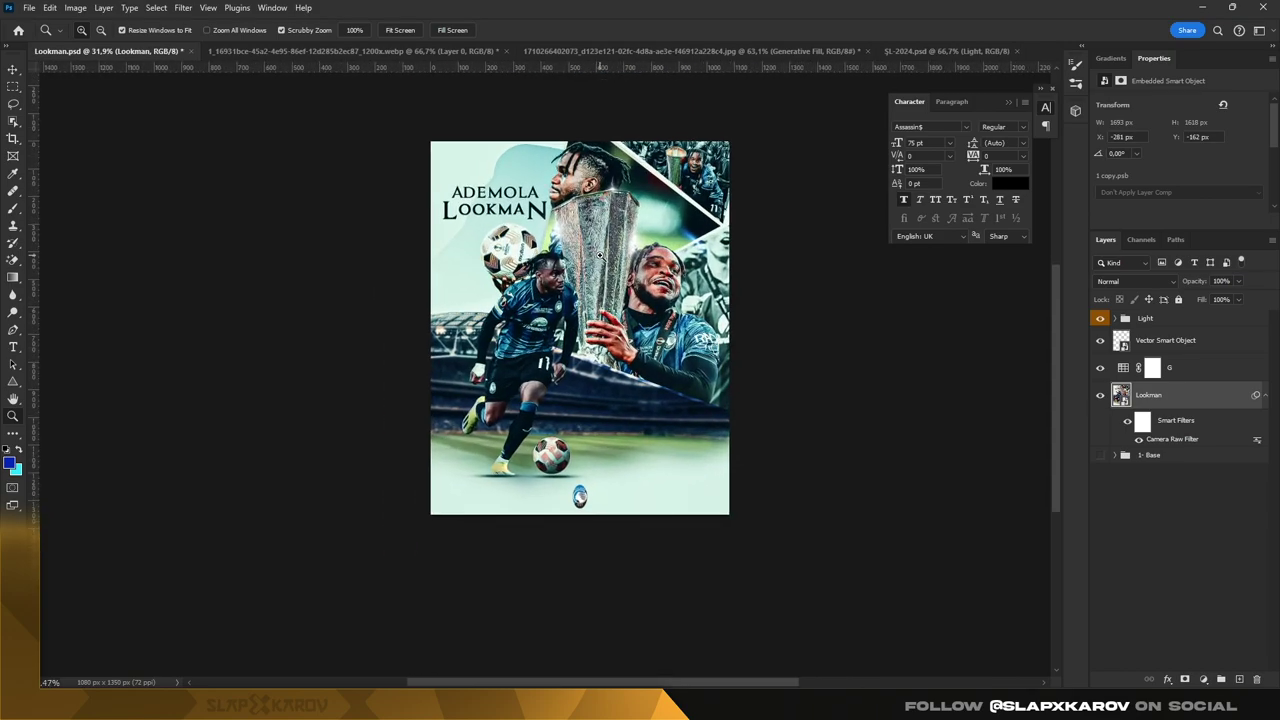
scroll(600, 330, up, 1)
Flick the G grading layer off and on several times, leaving it visible.
click(1101, 371)
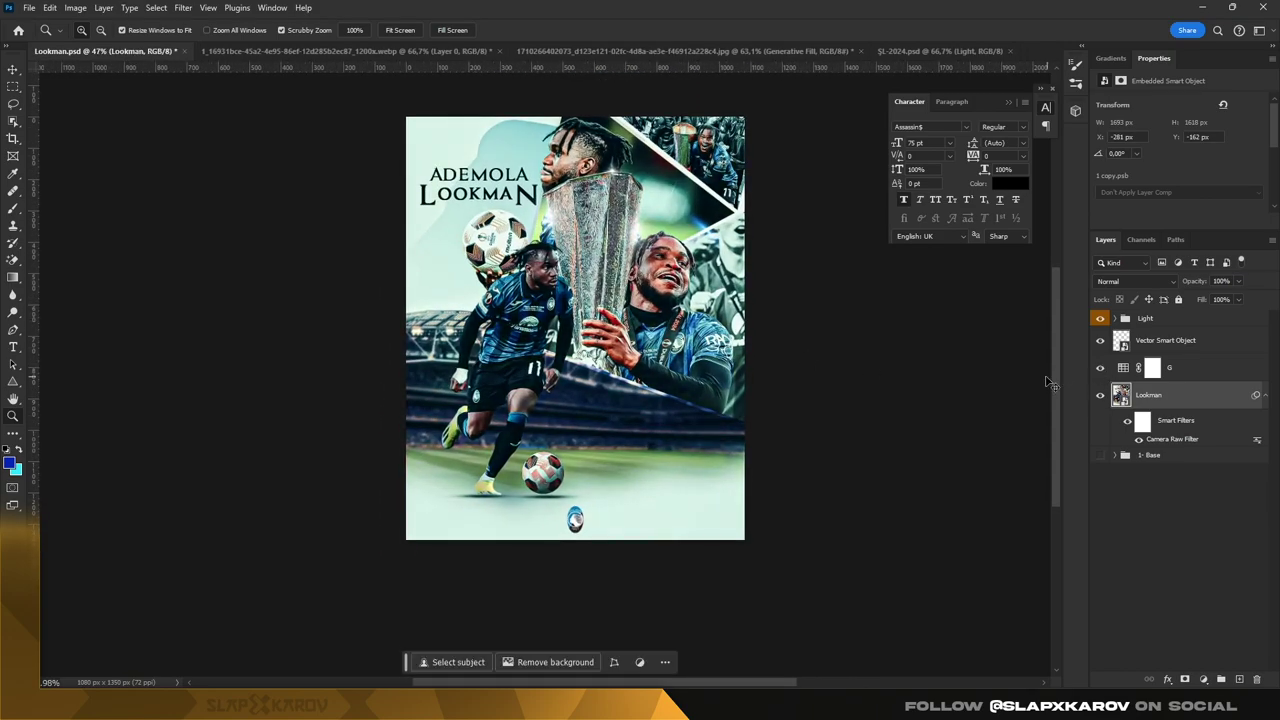
click(1101, 371)
click(1101, 371)
click(1101, 371)
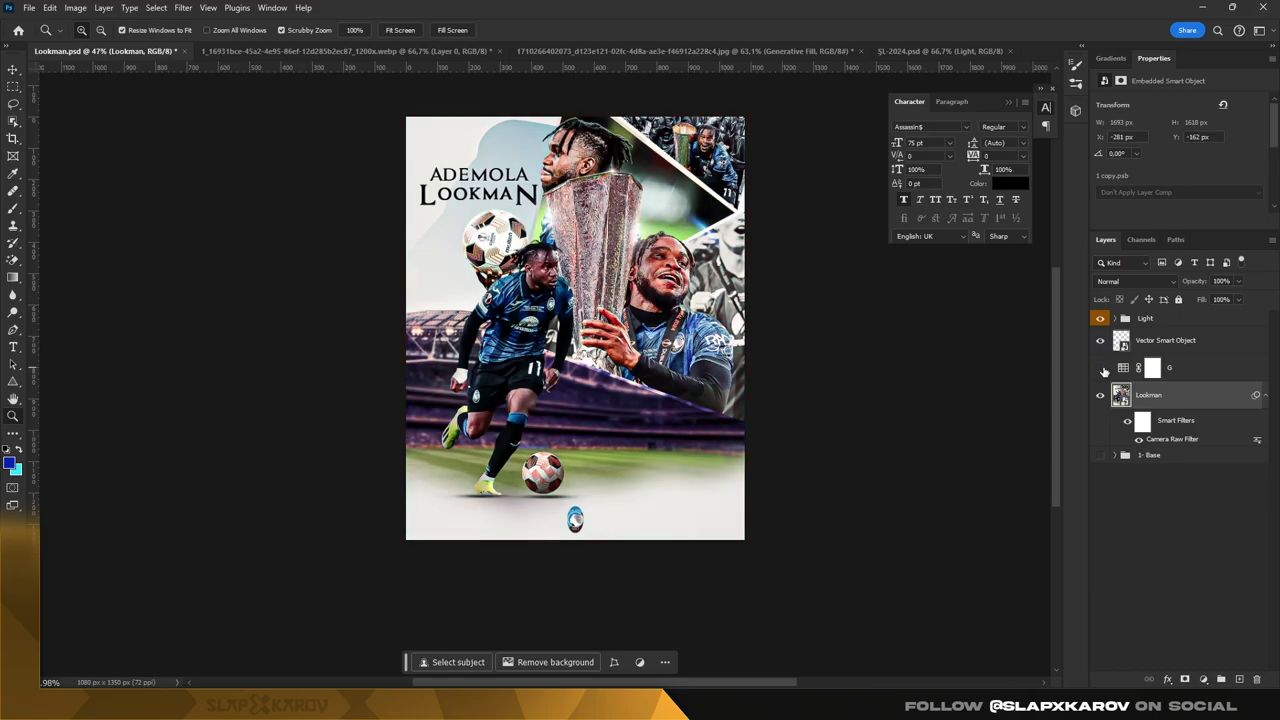
click(1101, 371)
scroll(617, 334, down, 1)
scroll(617, 334, up, 2)
scroll(617, 334, up, 1)
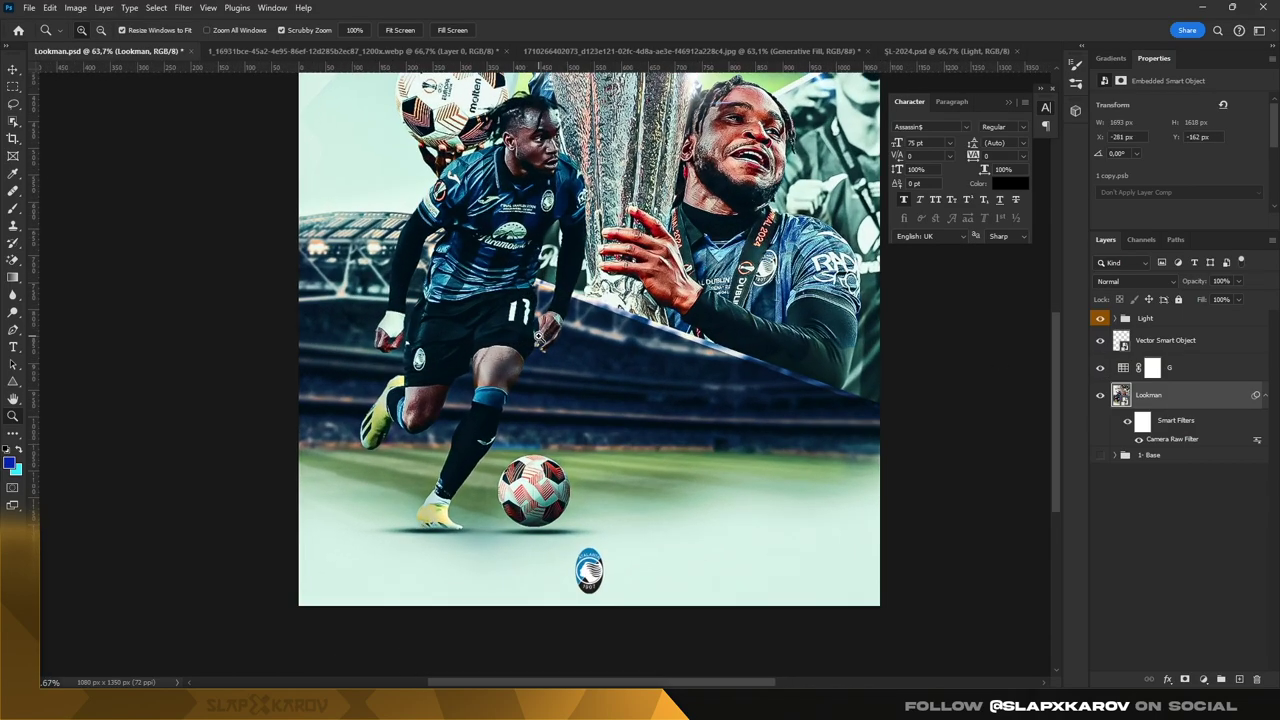
scroll(524, 337, down, 2)
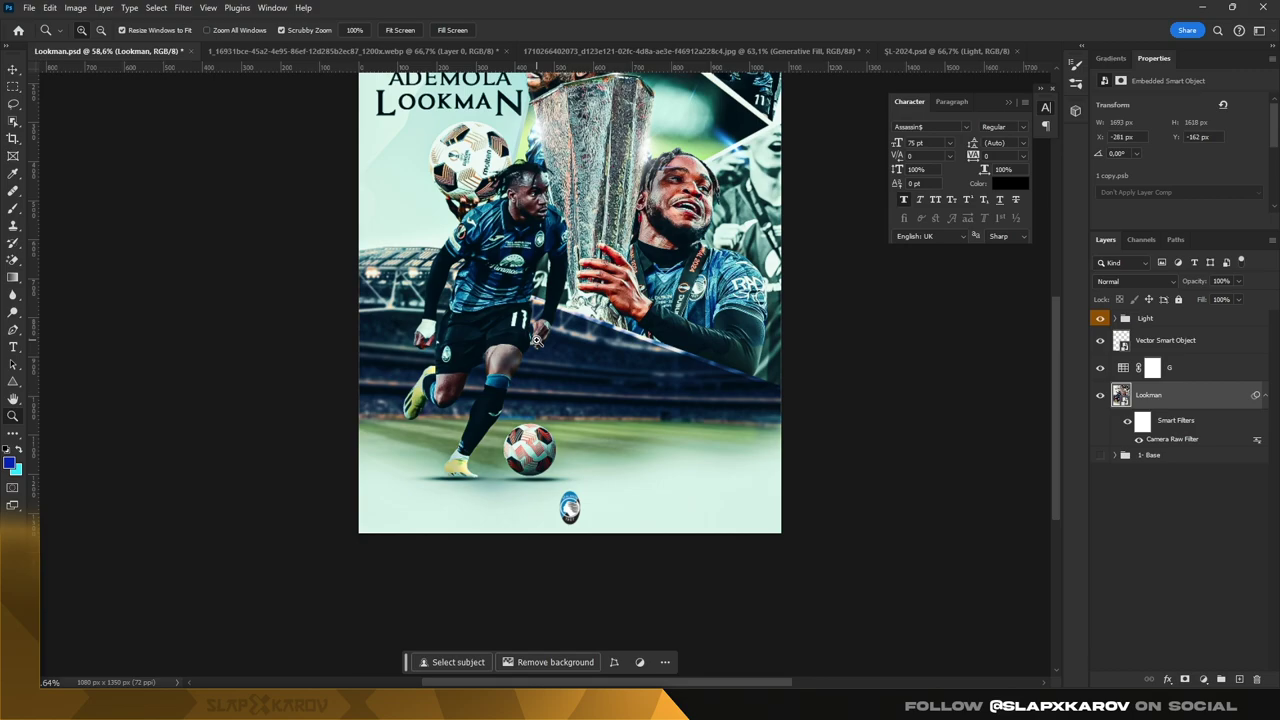
Open the Lookman smart object's 1 copy.psb contents and toggle the masked Layer 0 copy.
double_click(1120, 396)
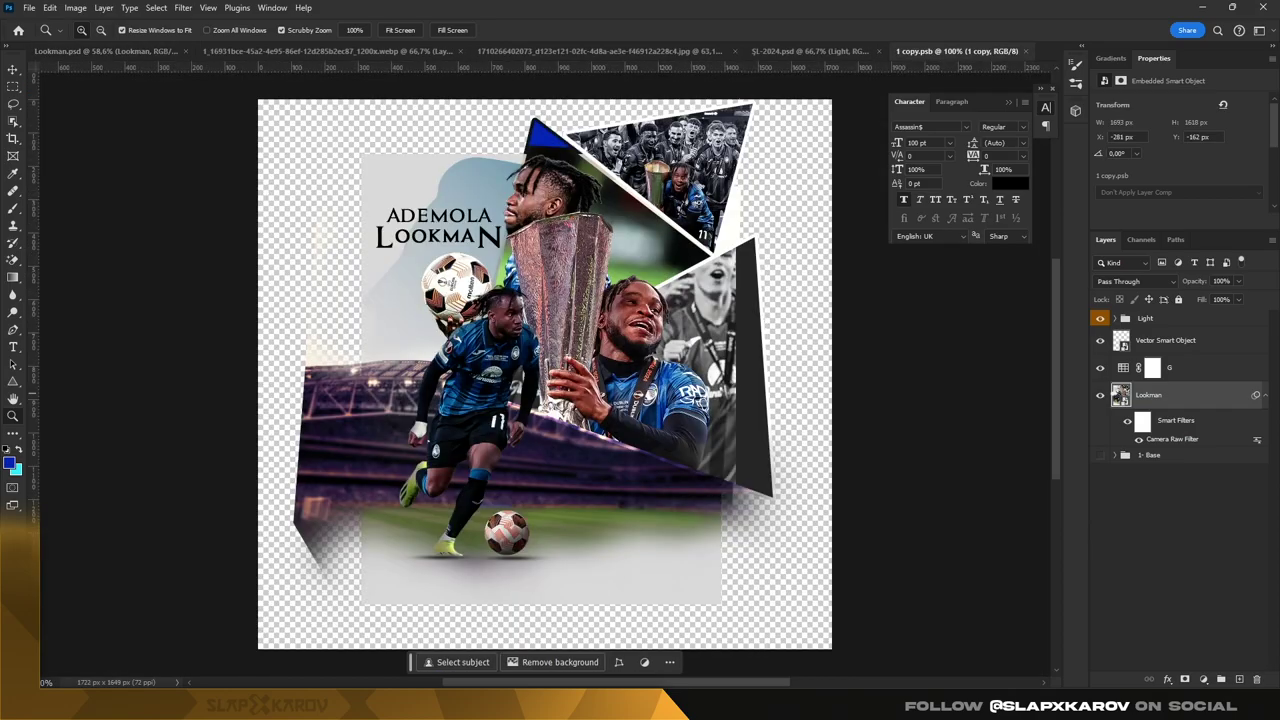
scroll(1157, 561, down, 1)
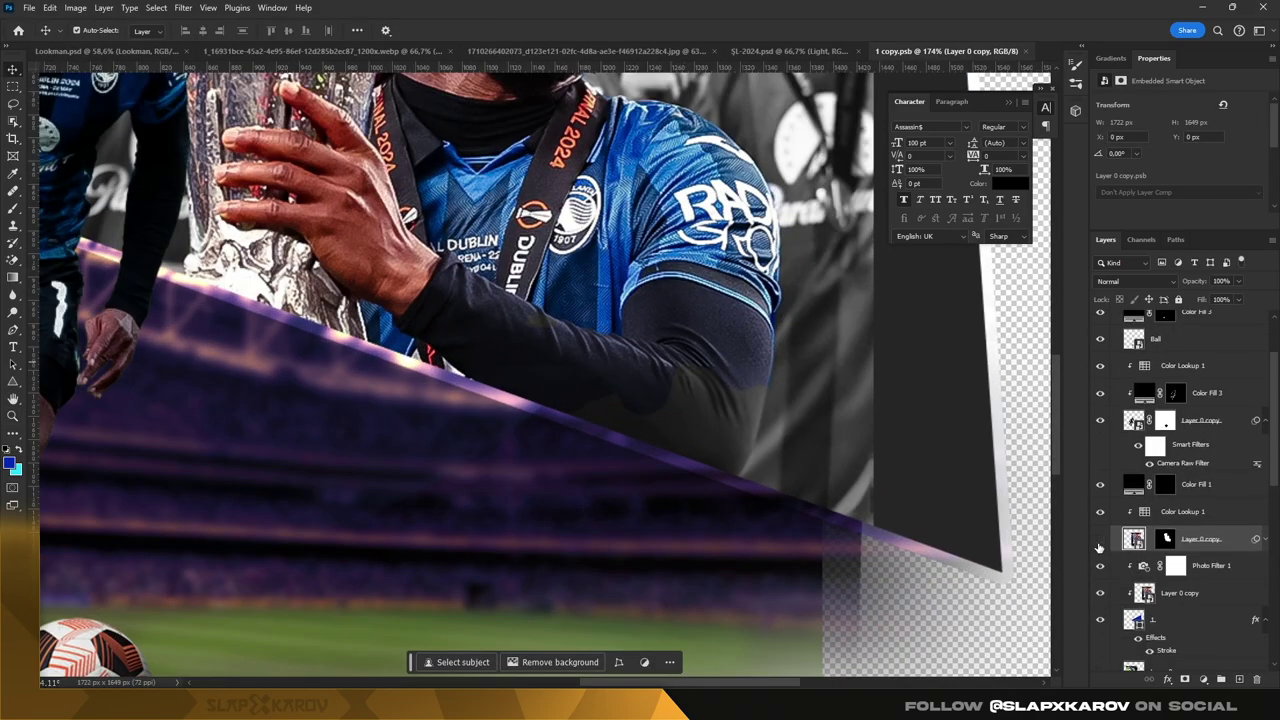
click(1100, 539)
click(1100, 539)
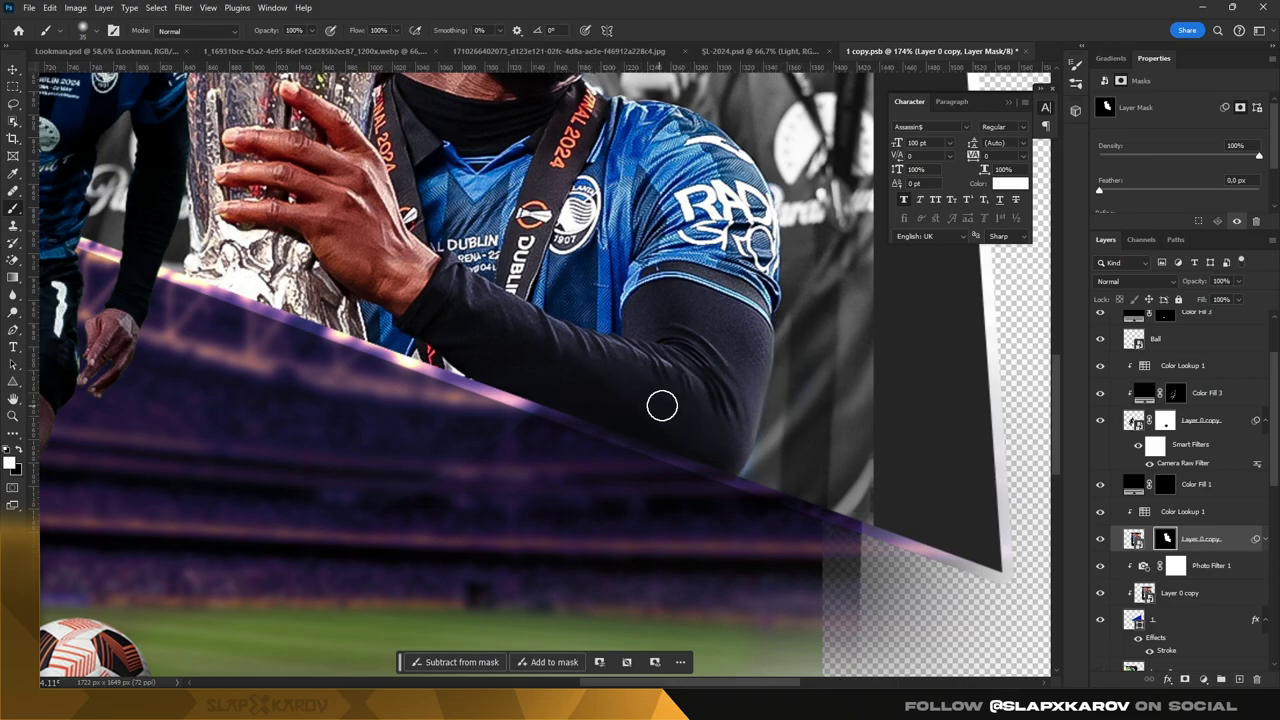
Fit 1 copy.psb to the window and close its tab, returning to Lookman.psd.
key(ctrl+0)
key(z)
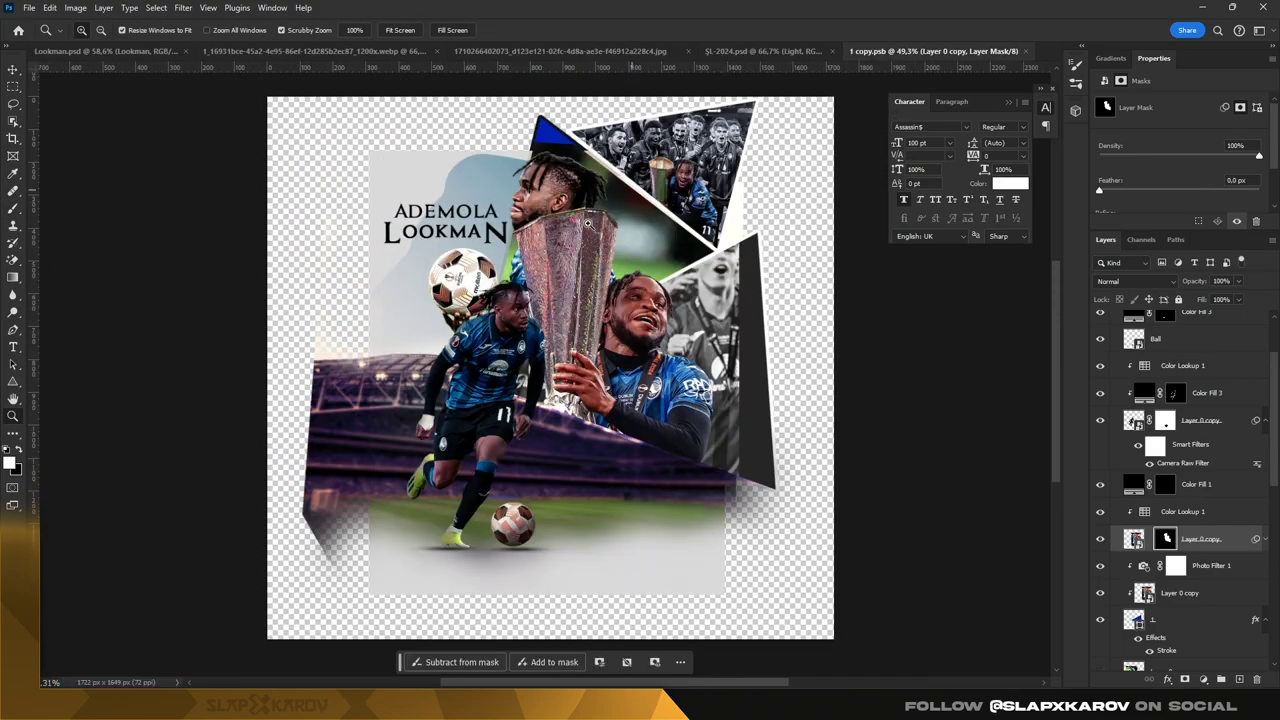
scroll(588, 222, up, 1)
click(1030, 51)
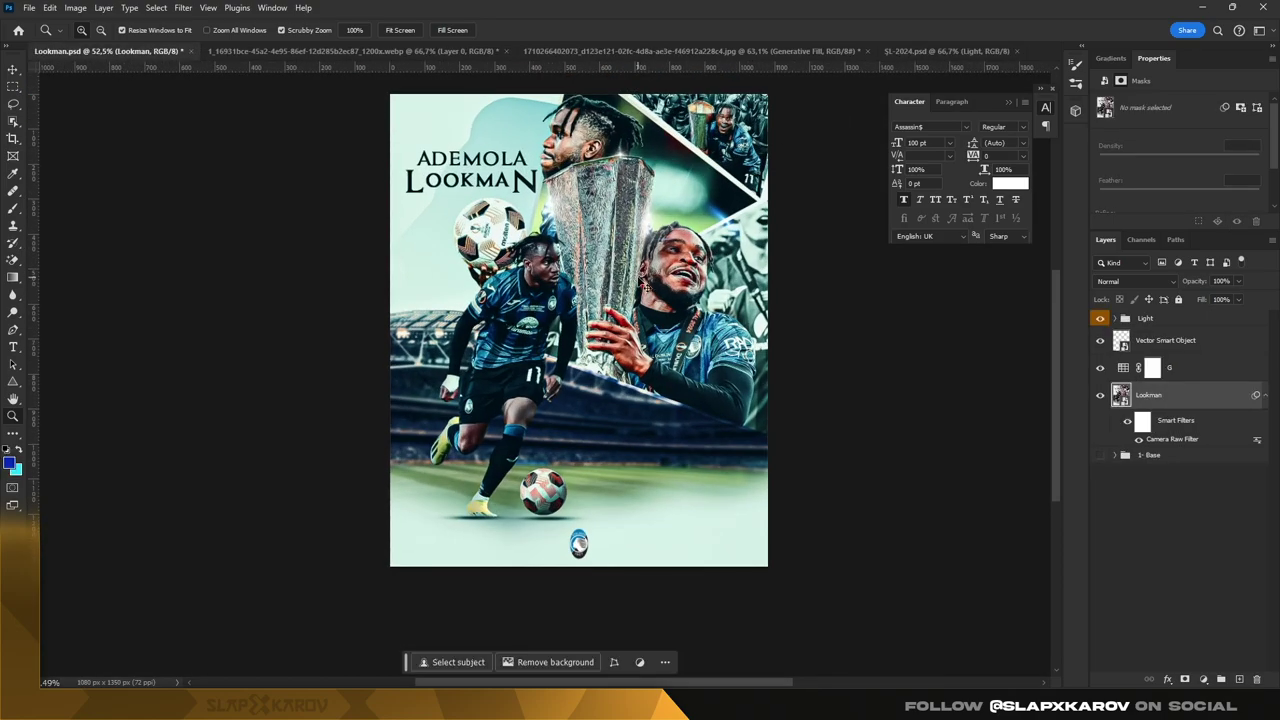
scroll(587, 189, down, 1)
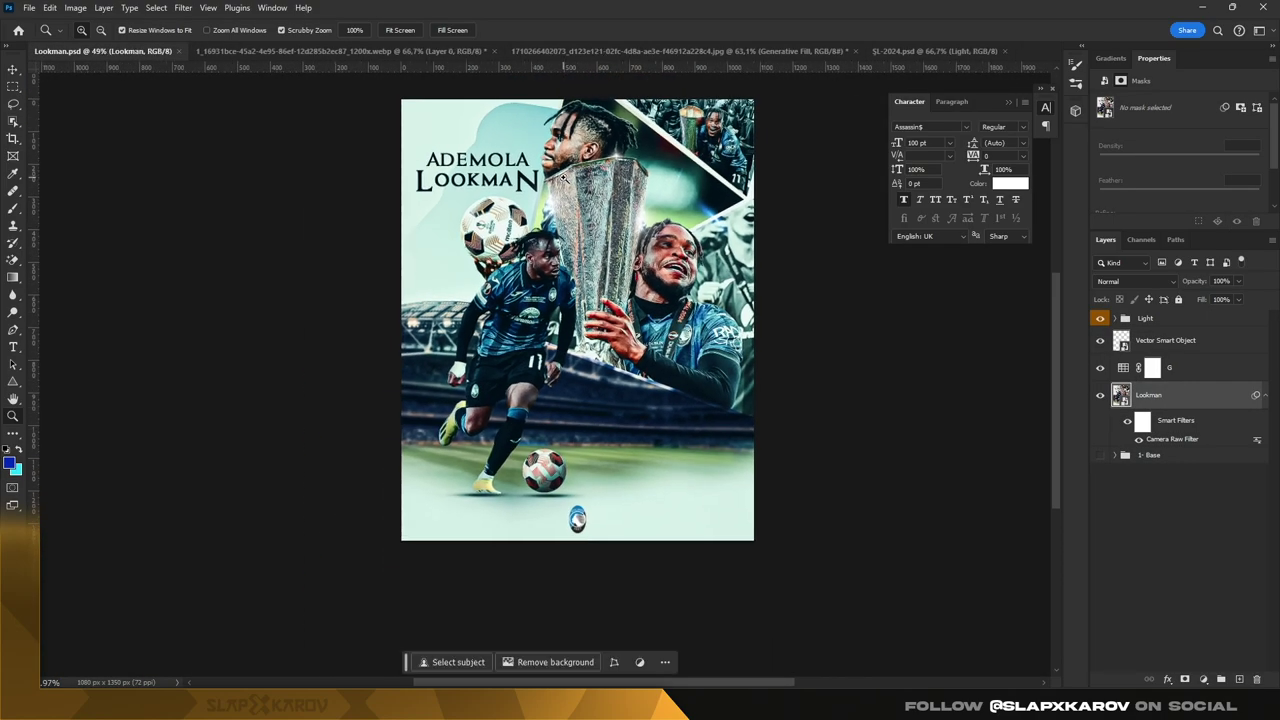
scroll(598, 238, down, 1)
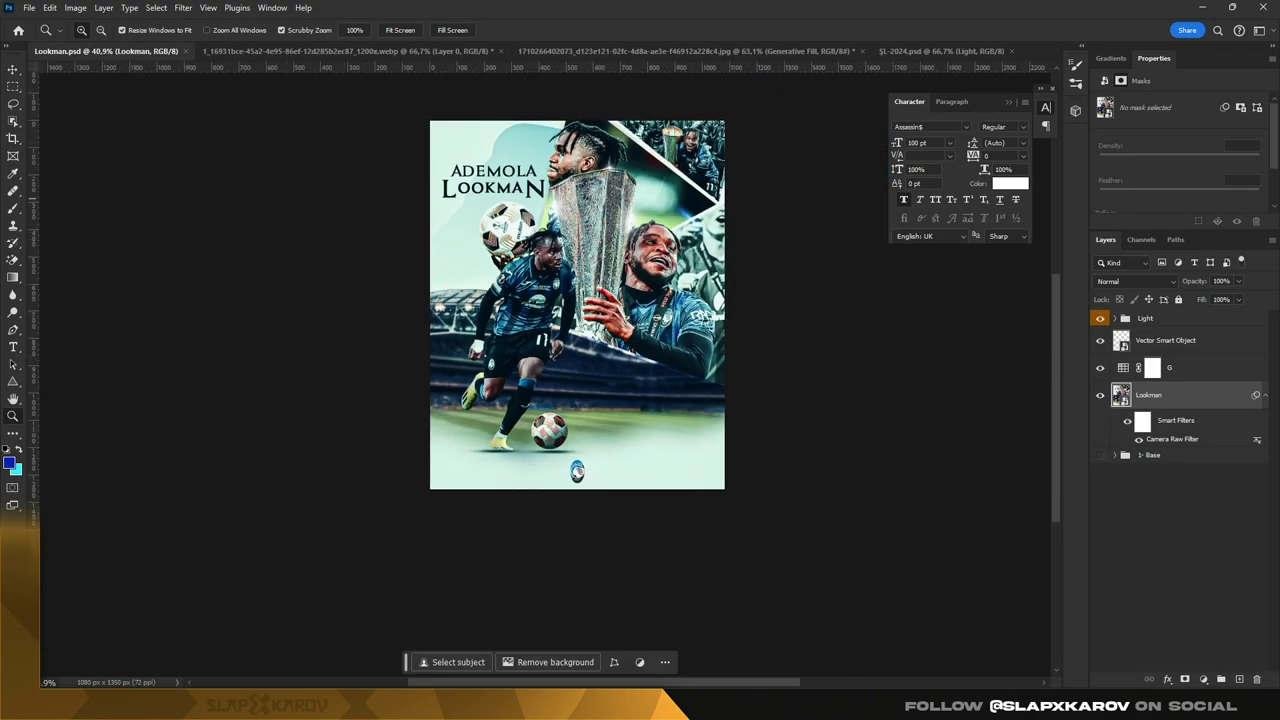